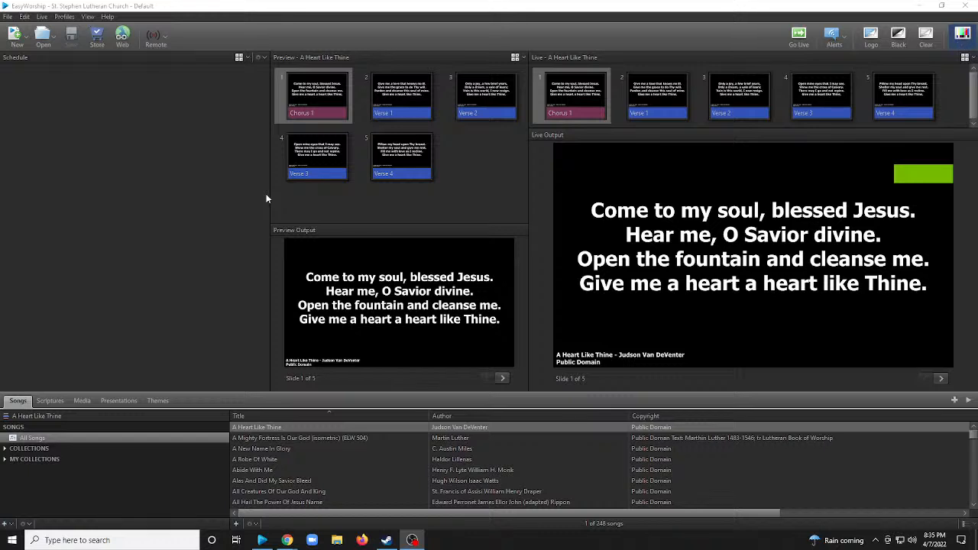
left_click(107, 17)
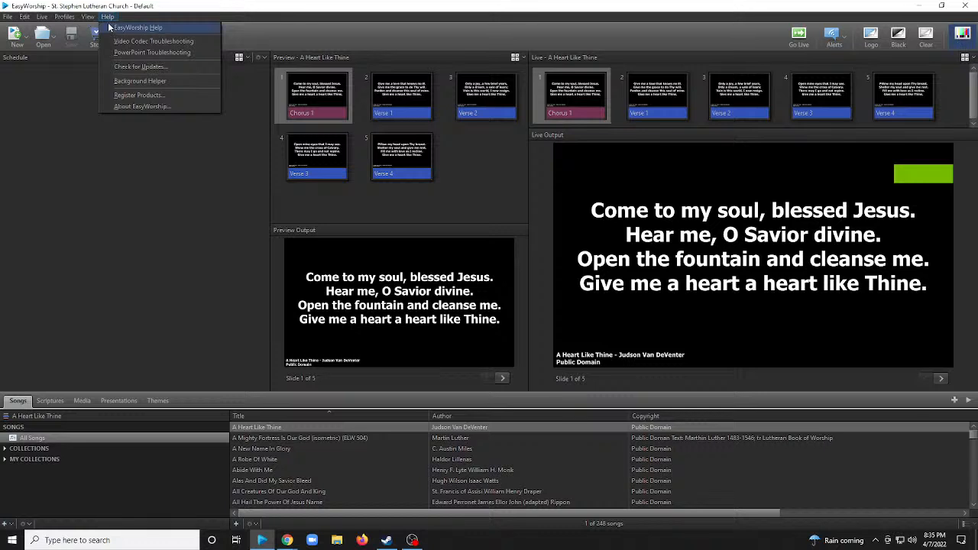
left_click(89, 19)
left_click(88, 19)
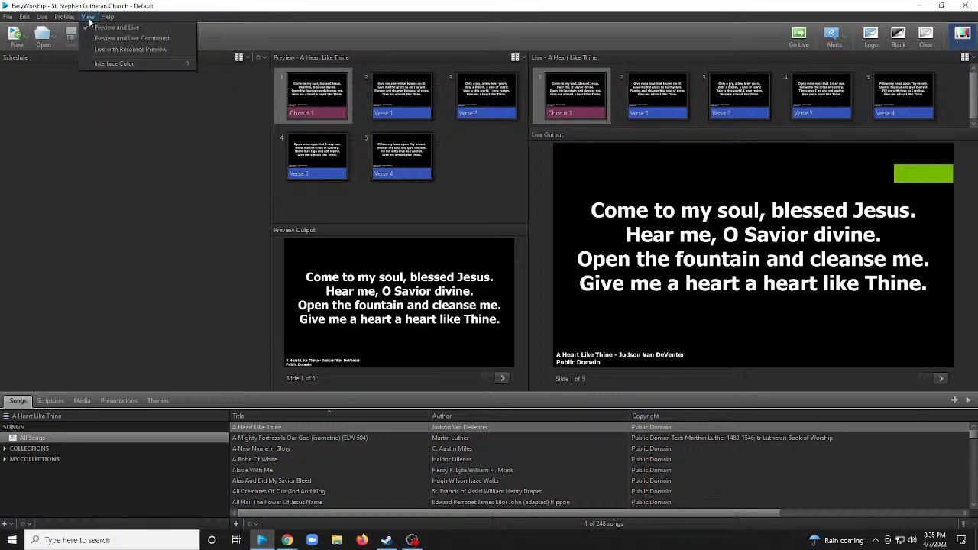
left_click(65, 17)
left_click(65, 18)
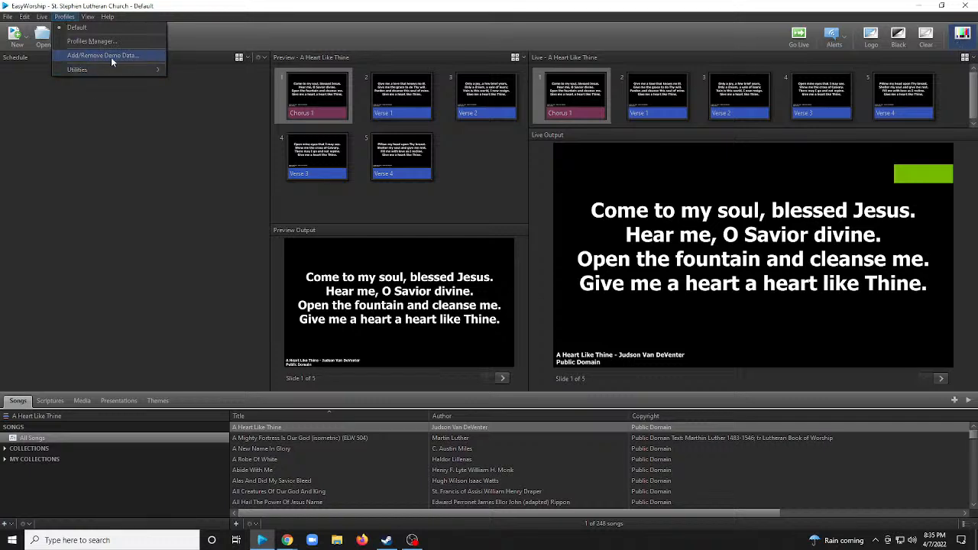
left_click(204, 175)
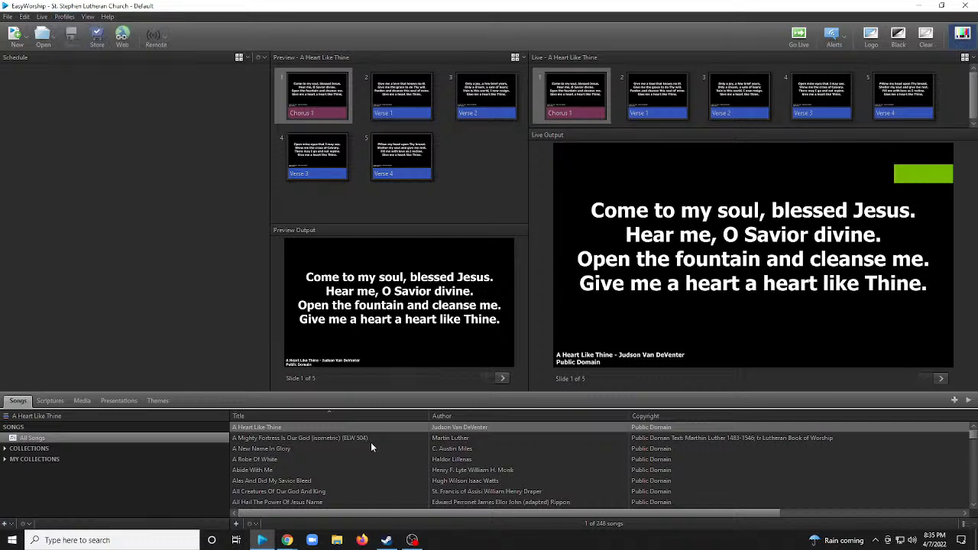
Look through the song library and preview "As the Winter Days Grow Longer (ACS 924)".
left_click(158, 401)
left_click(23, 400)
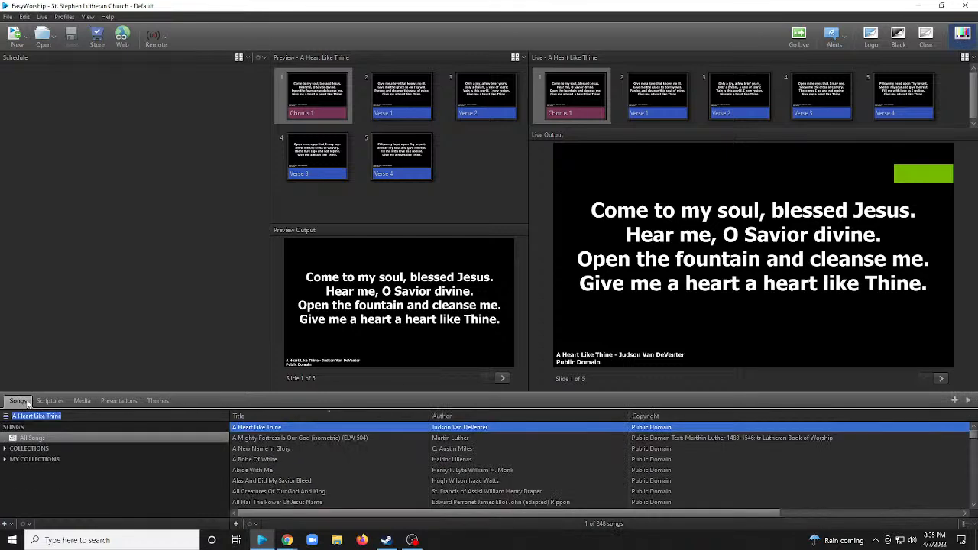
scroll(321, 454, "down", 10)
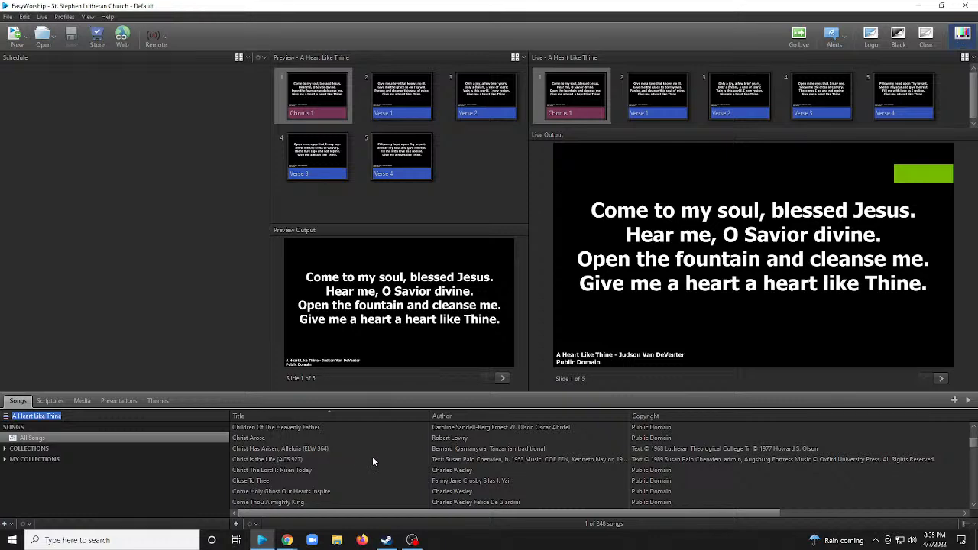
scroll(374, 457, "up", 10)
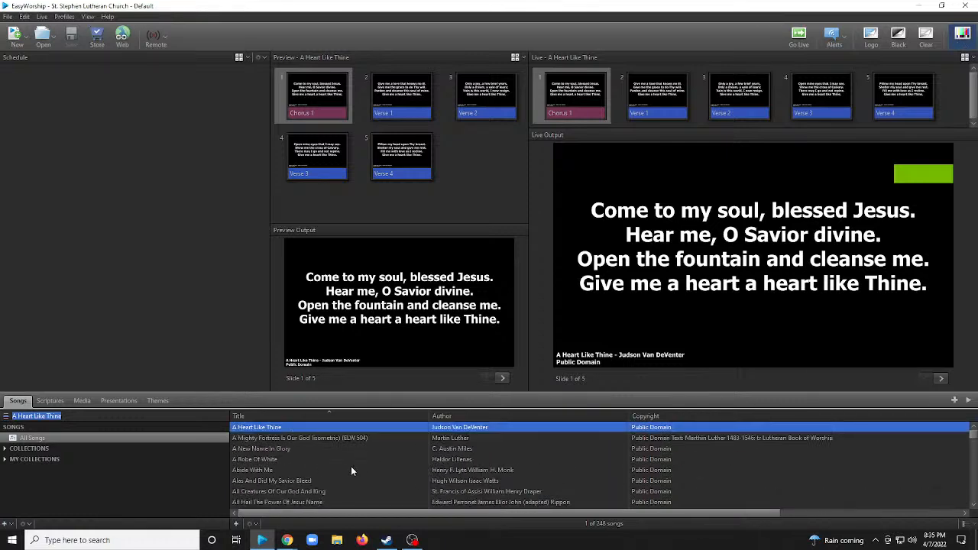
scroll(398, 463, "down", 11)
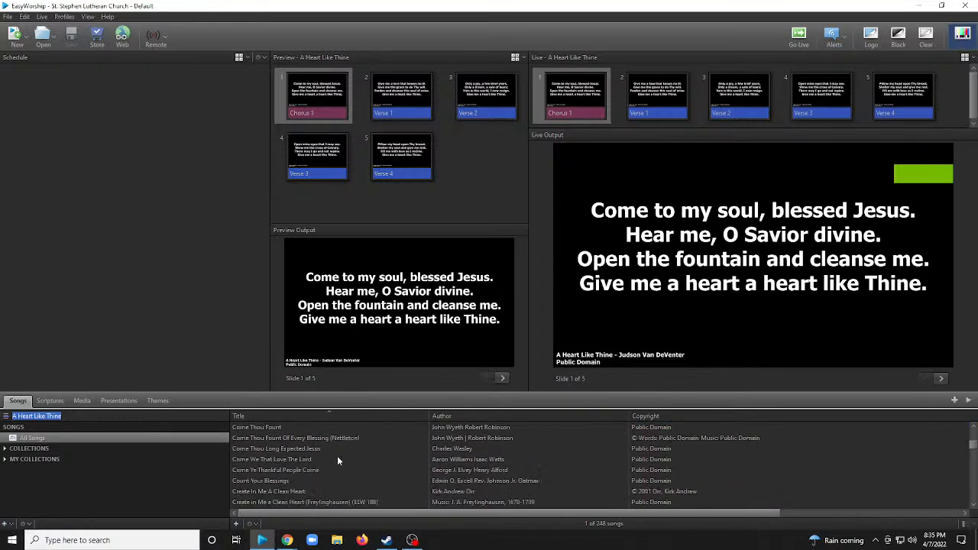
scroll(336, 458, "up", 11)
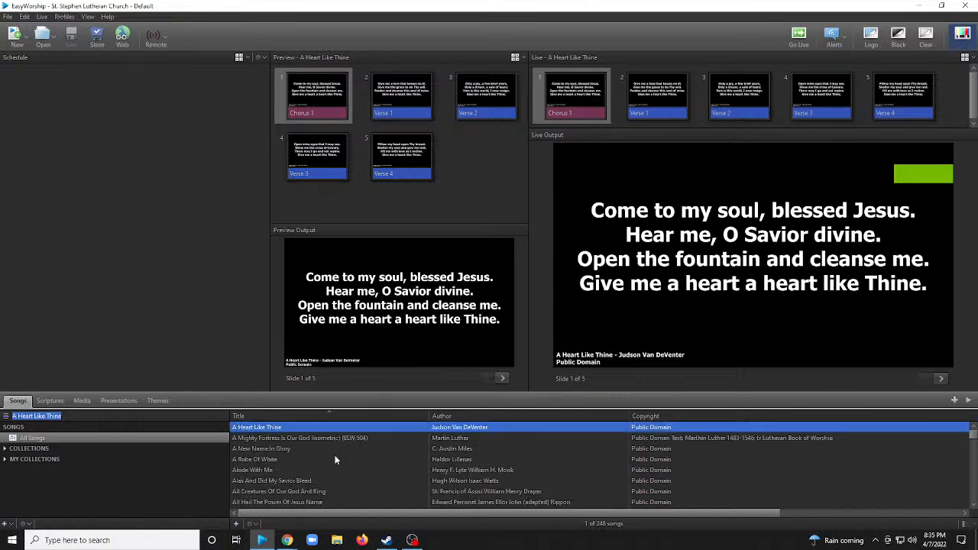
scroll(281, 450, "down", 3)
scroll(283, 451, "up", 3)
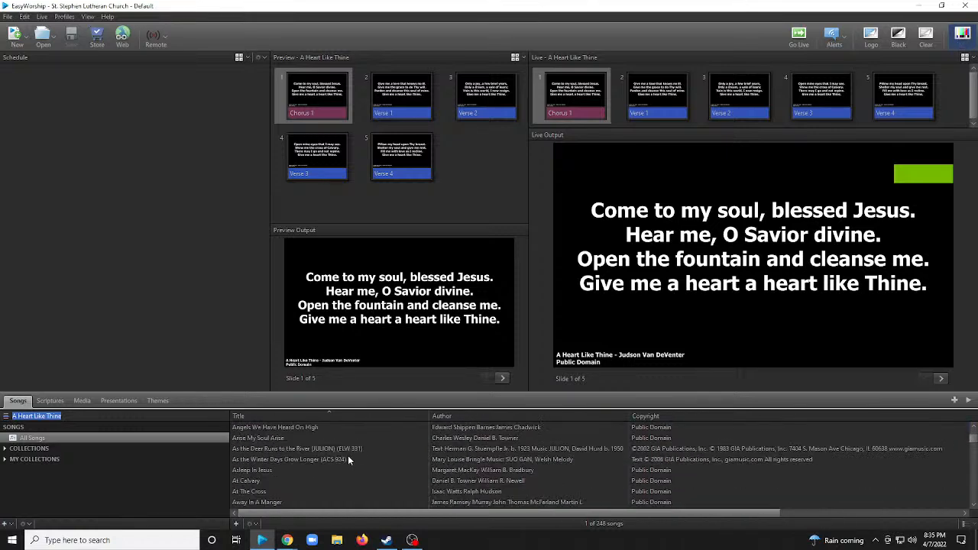
left_click(280, 448)
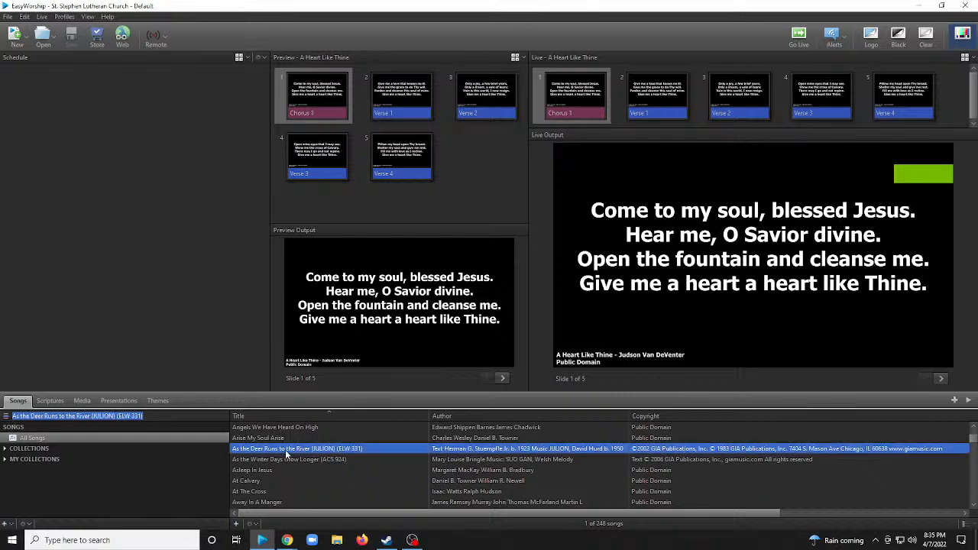
left_click(284, 458)
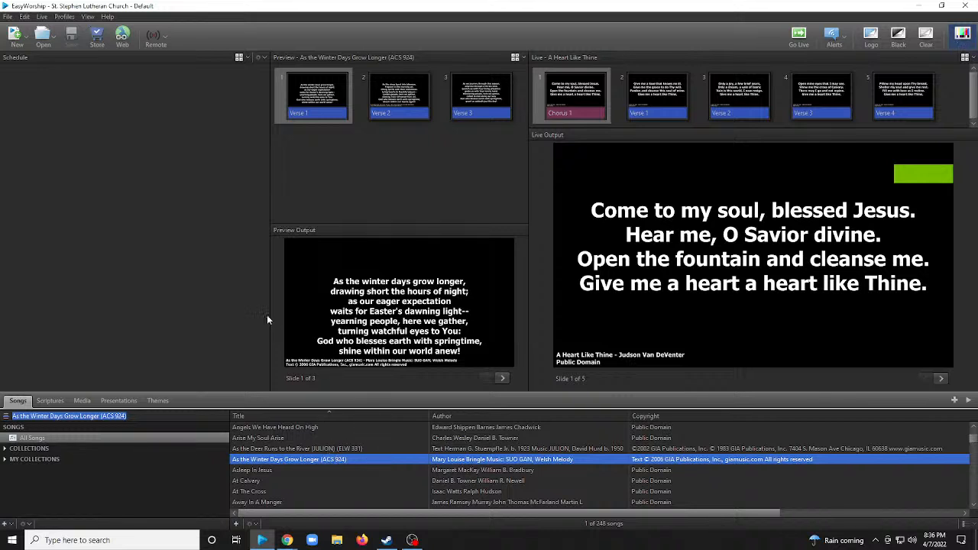
Remove the default EasyWorship demo songs, media and themes from the current profile.
left_click(64, 16)
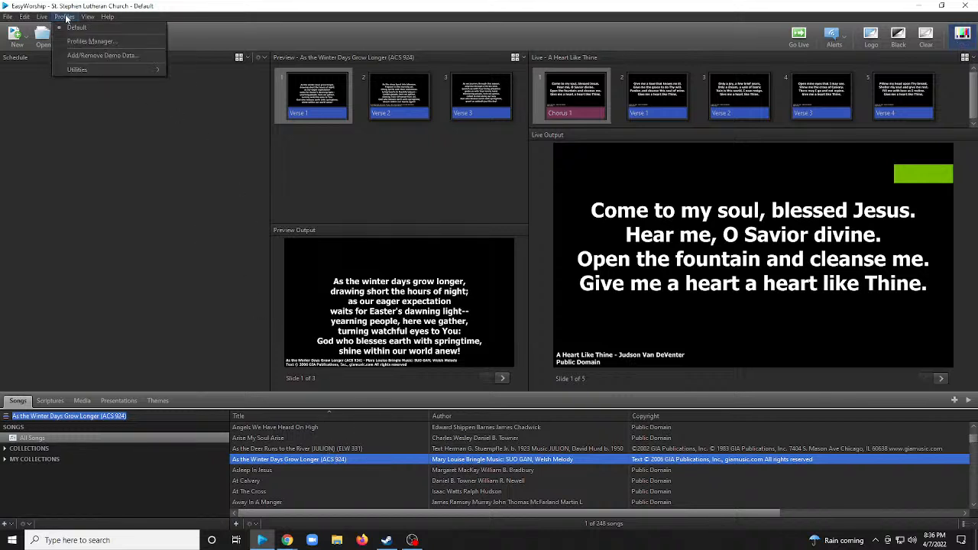
left_click(104, 57)
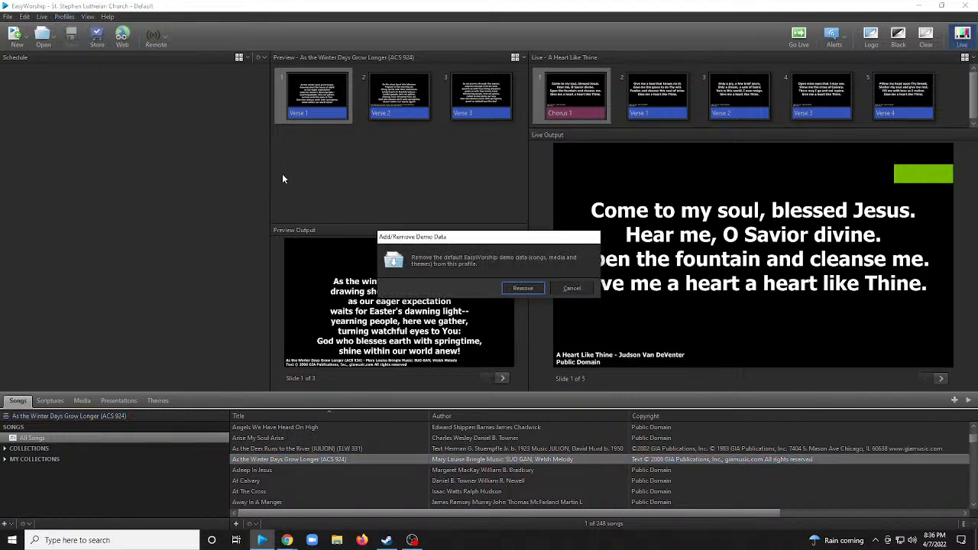
left_click(524, 288)
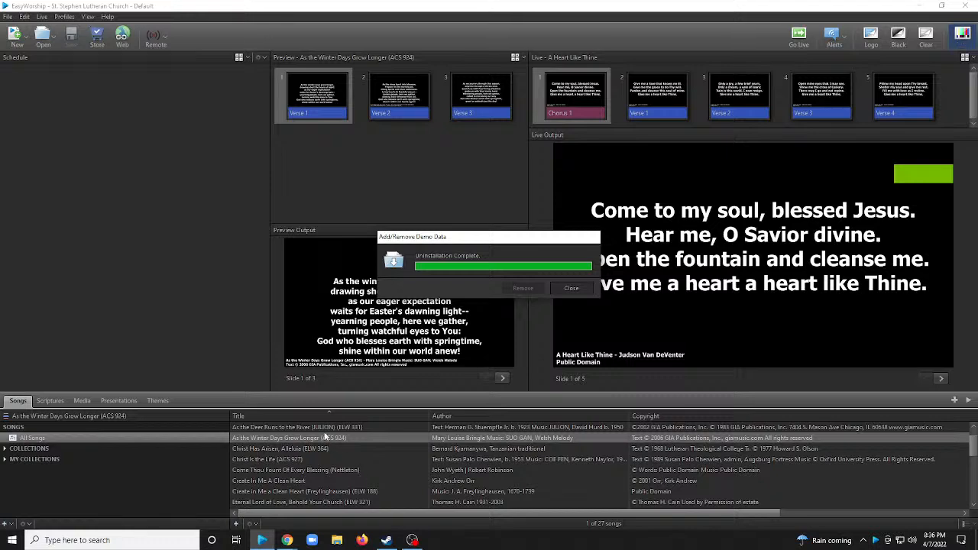
left_click(572, 289)
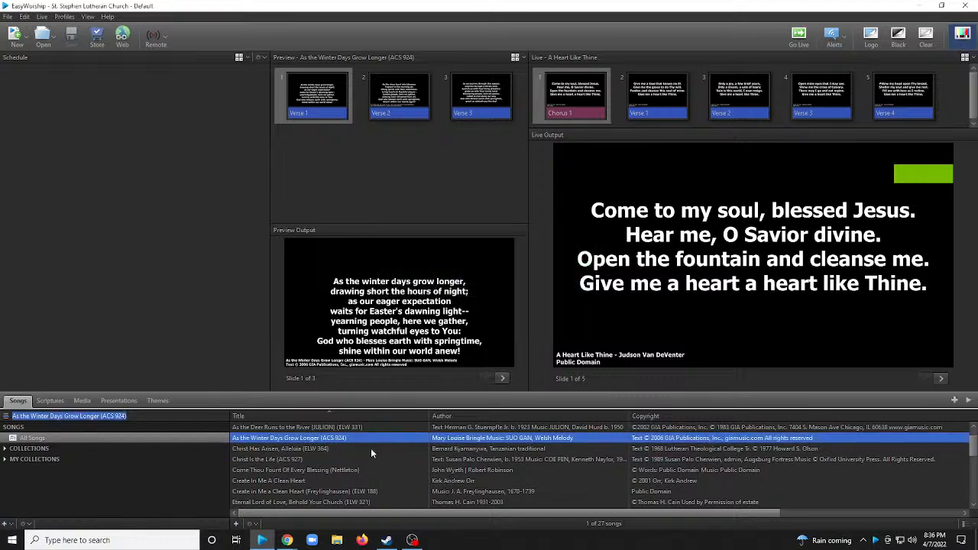
Review the available themes in the song, scripture and presentation categories.
left_click(157, 400)
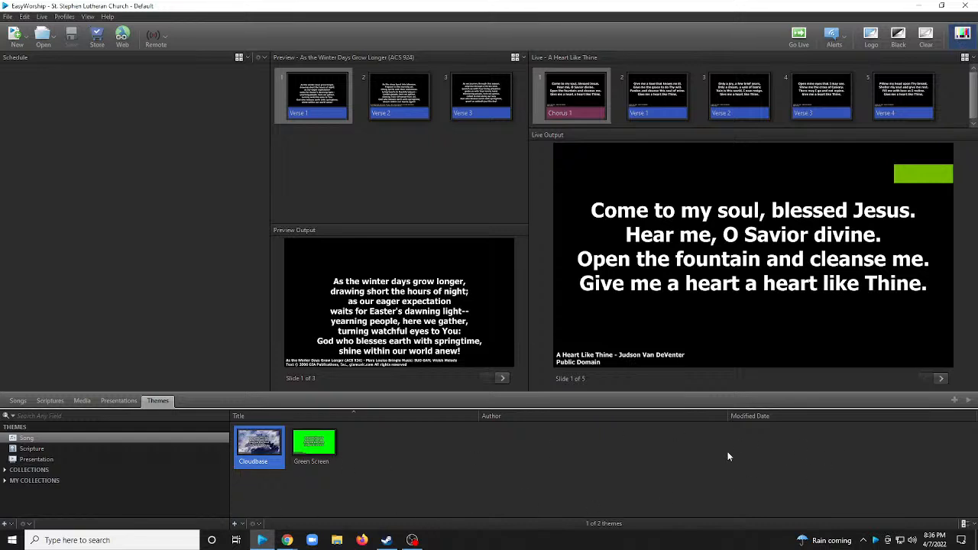
left_click(47, 450)
left_click(52, 459)
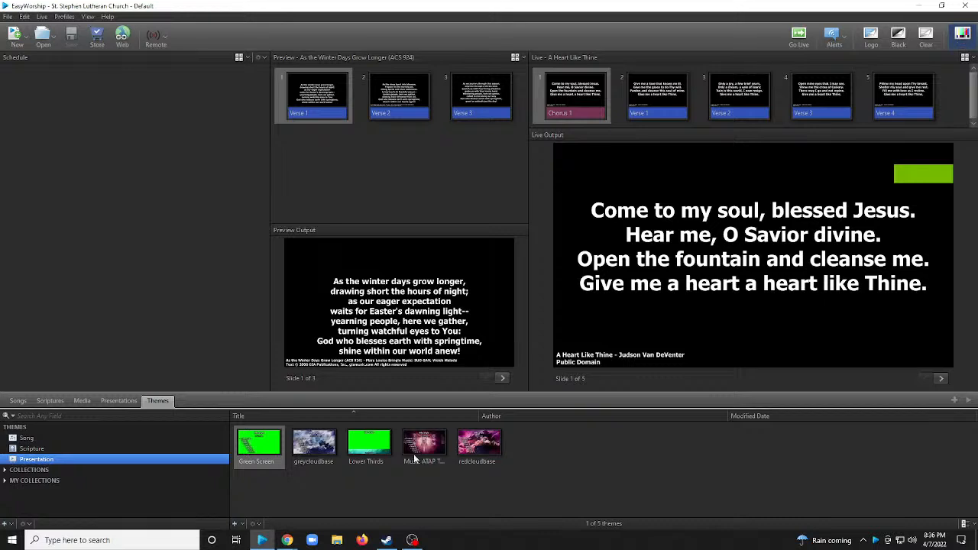
left_click(23, 440)
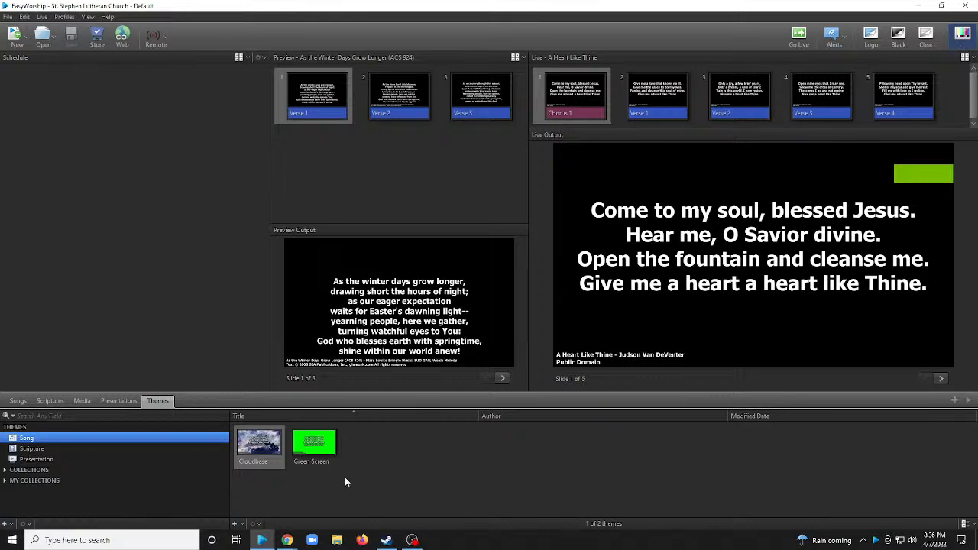
Create a new presentation theme and title it "Green Screen1".
left_click(49, 461)
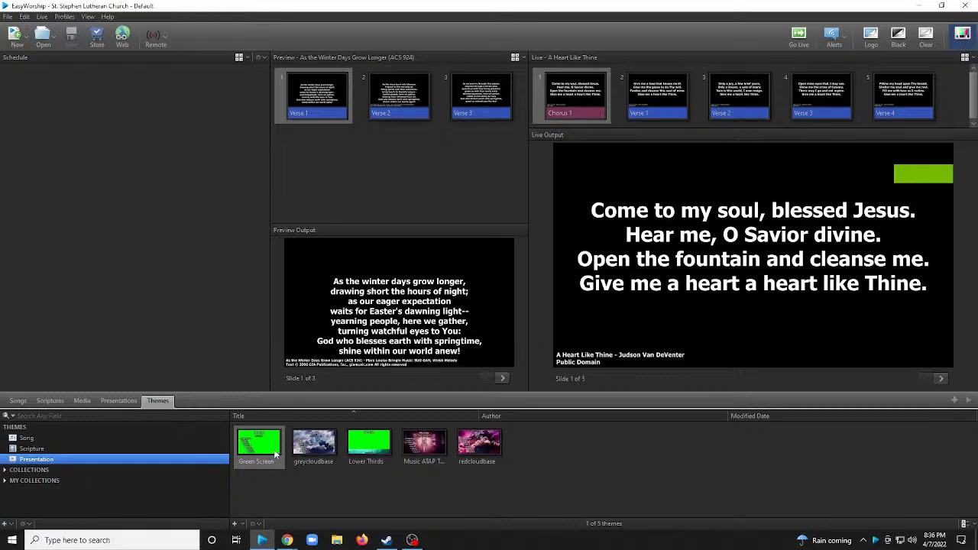
left_click(237, 525)
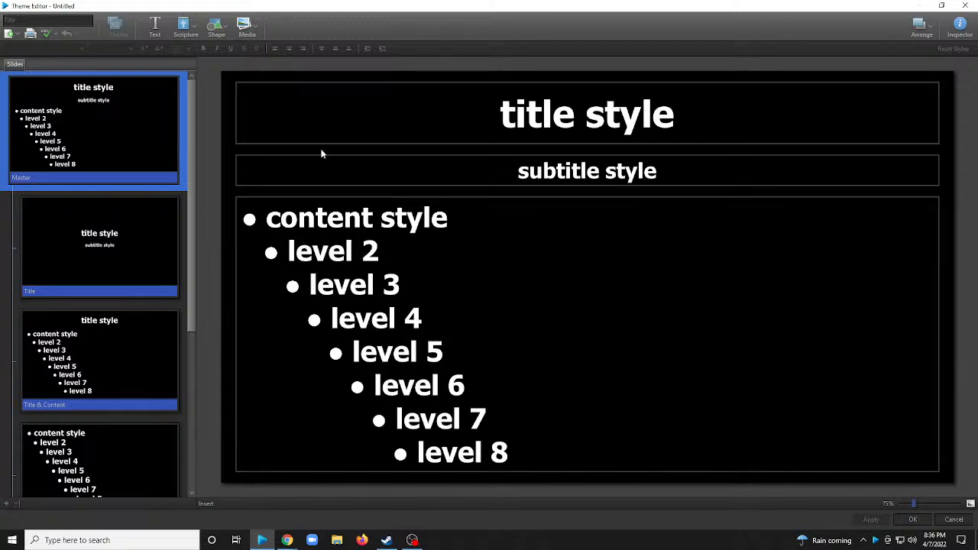
left_click(46, 18)
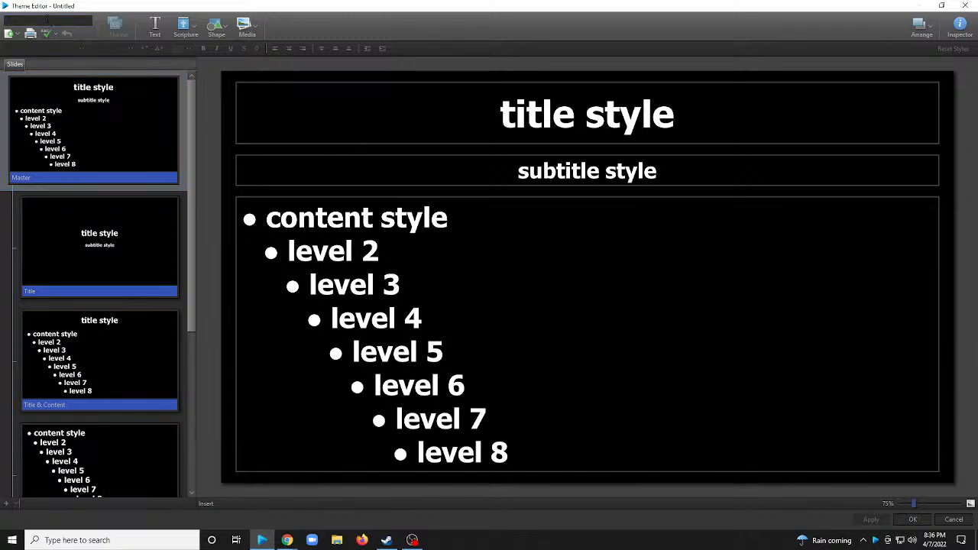
type("Green Screen")
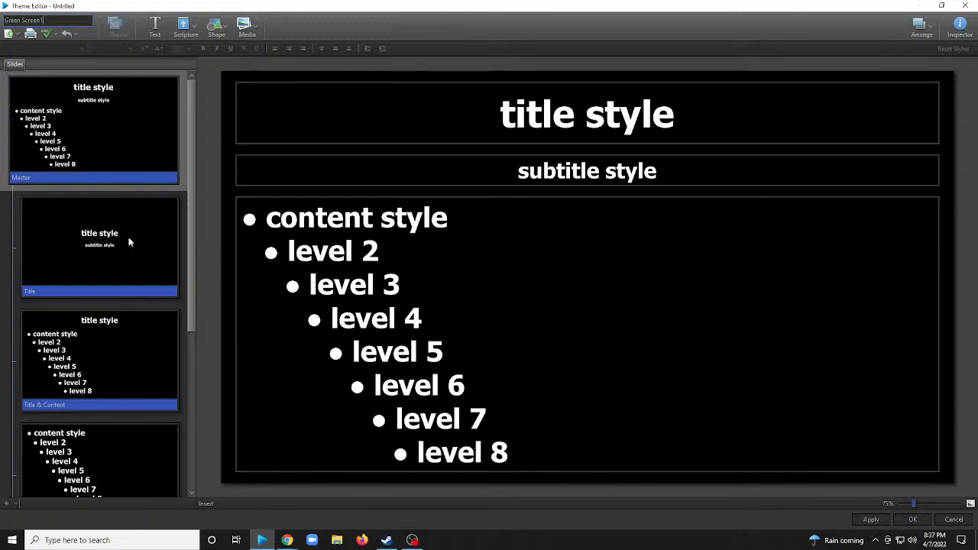
Give the theme's master slide a solid bright green color fill as its background and save the theme.
left_click(960, 29)
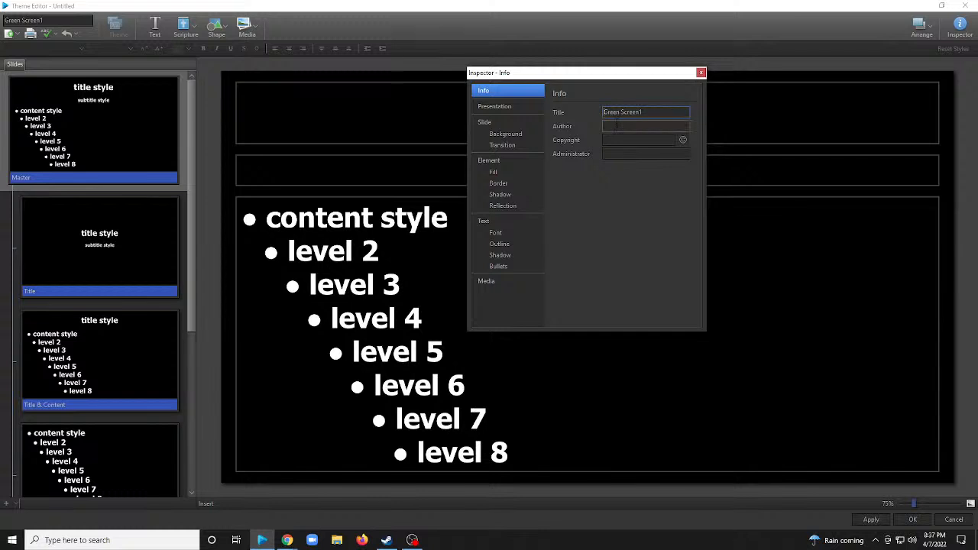
left_click(504, 113)
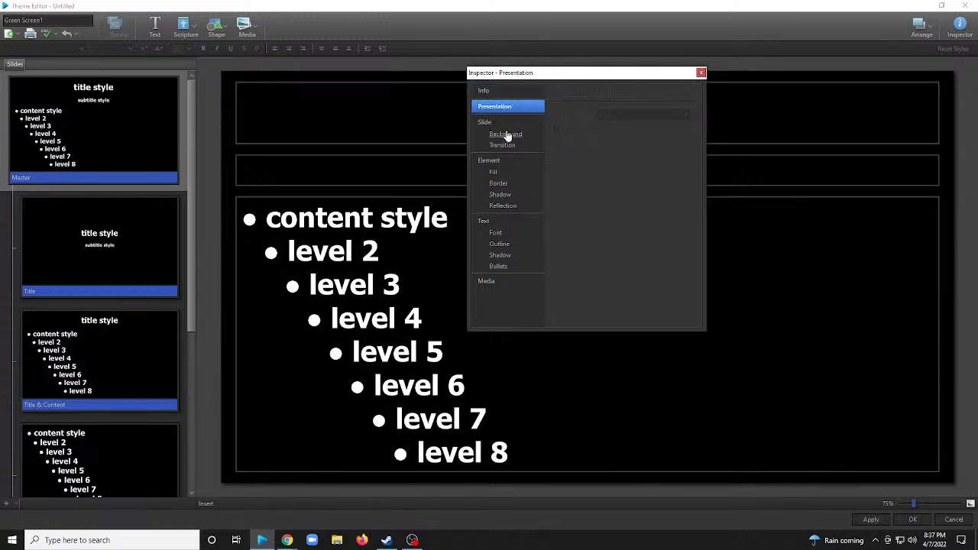
left_click(506, 135)
left_click(603, 112)
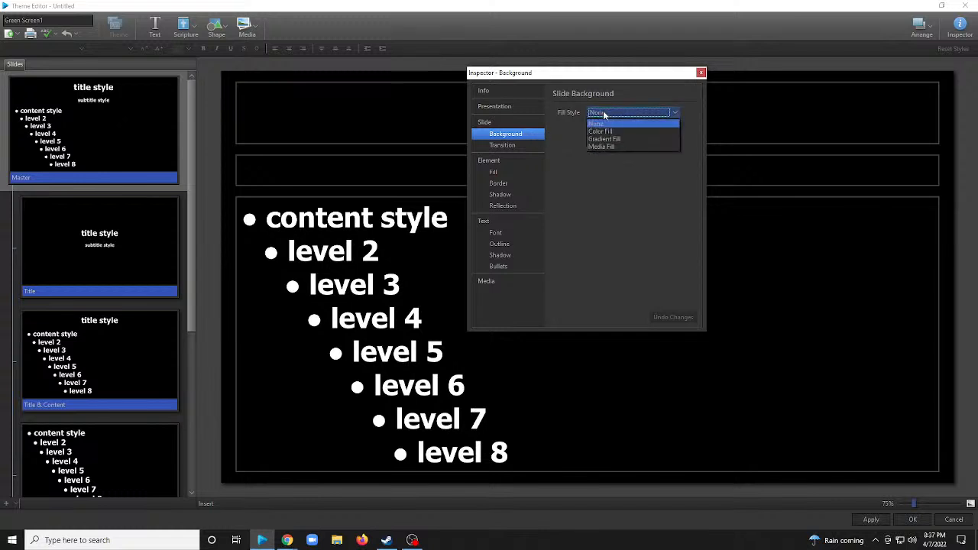
left_click(602, 132)
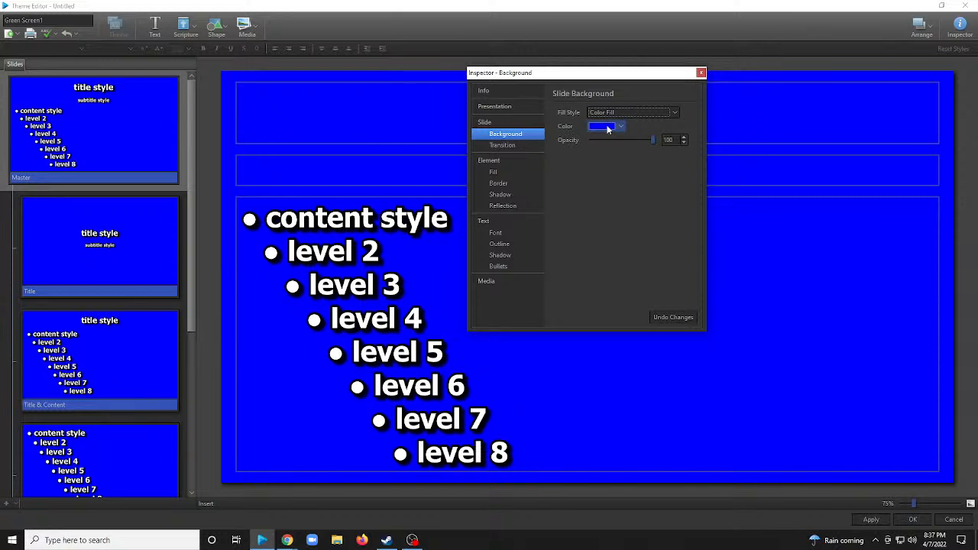
left_click(609, 128)
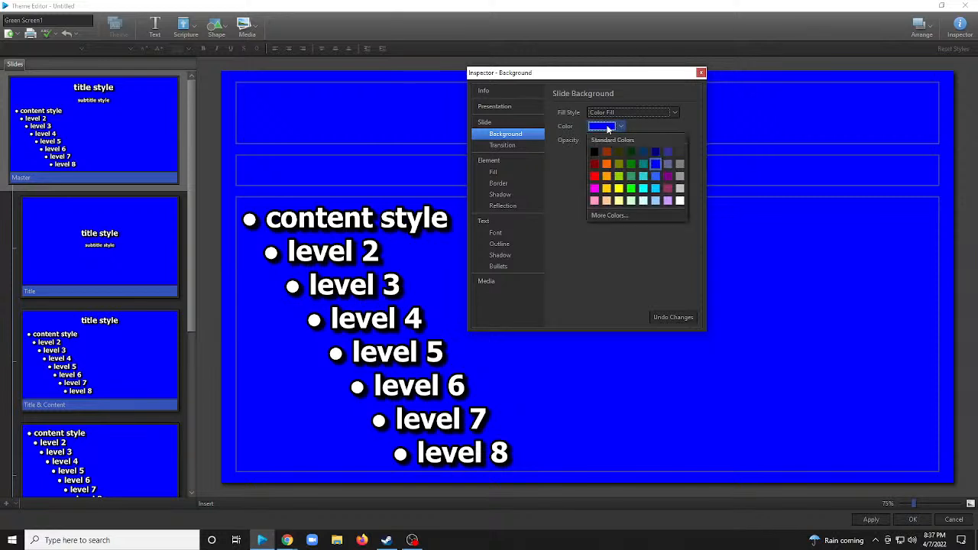
left_click(631, 189)
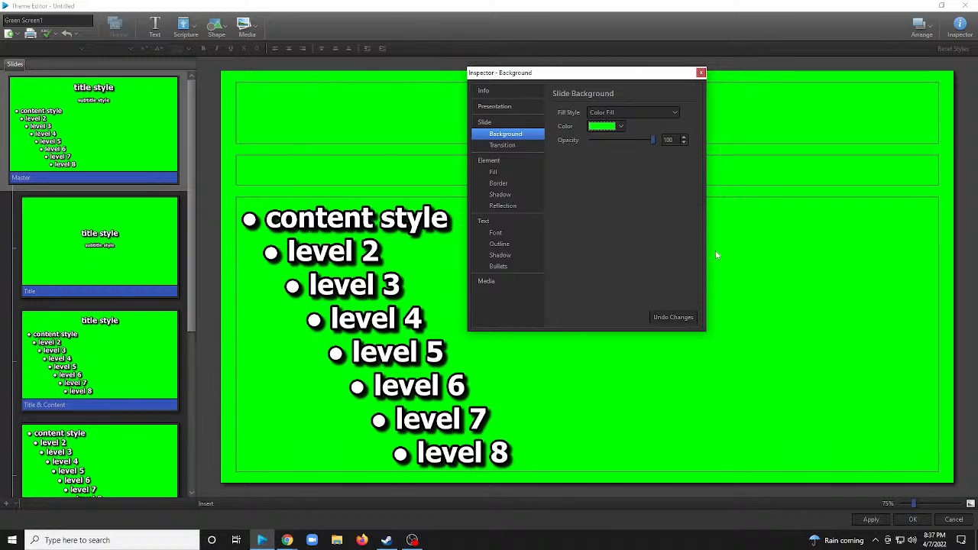
left_click(698, 75)
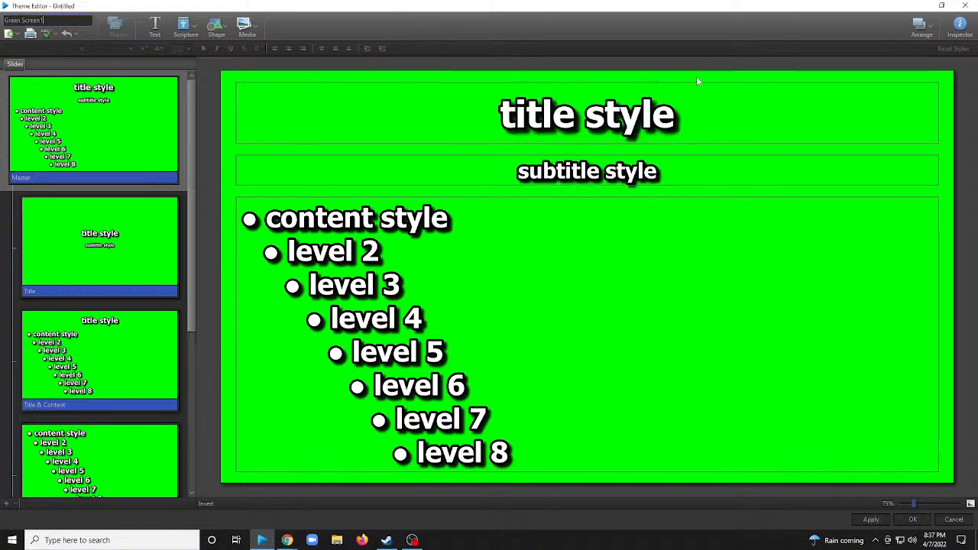
left_click(871, 520)
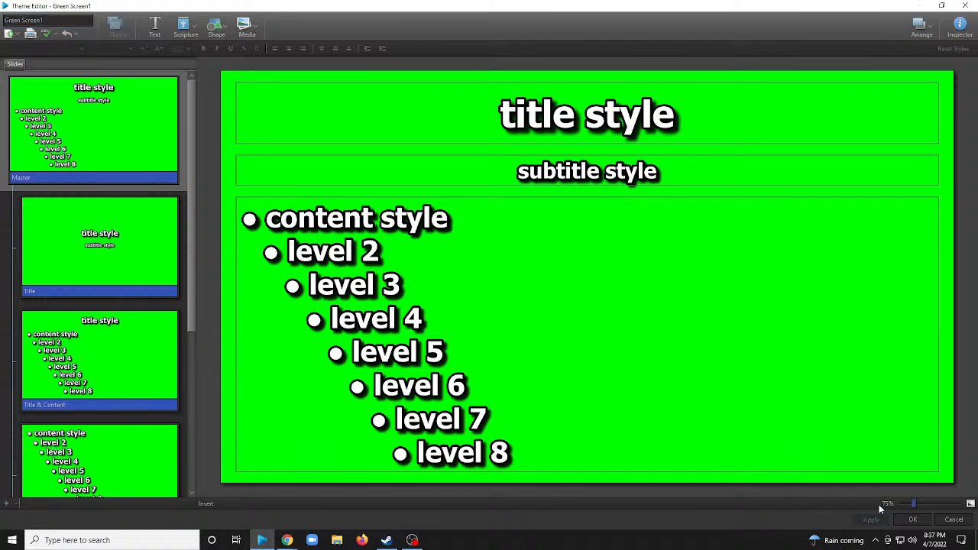
left_click(912, 519)
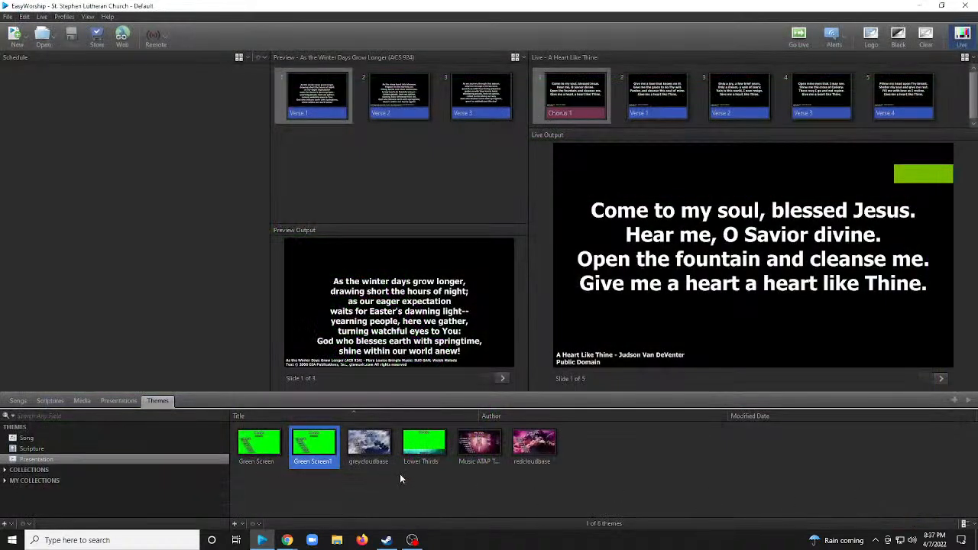
Create a new scripture theme and title it "Green Screen SC".
left_click(20, 449)
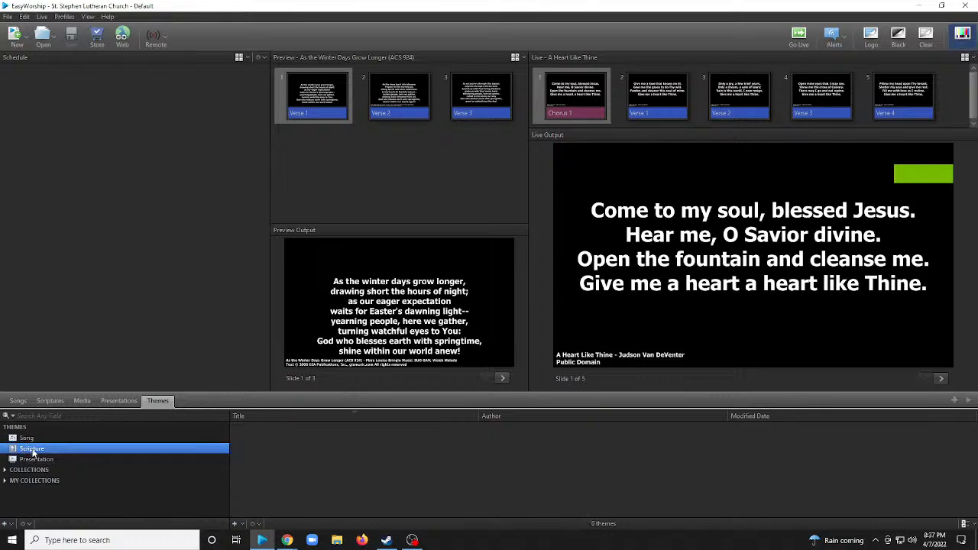
left_click(238, 525)
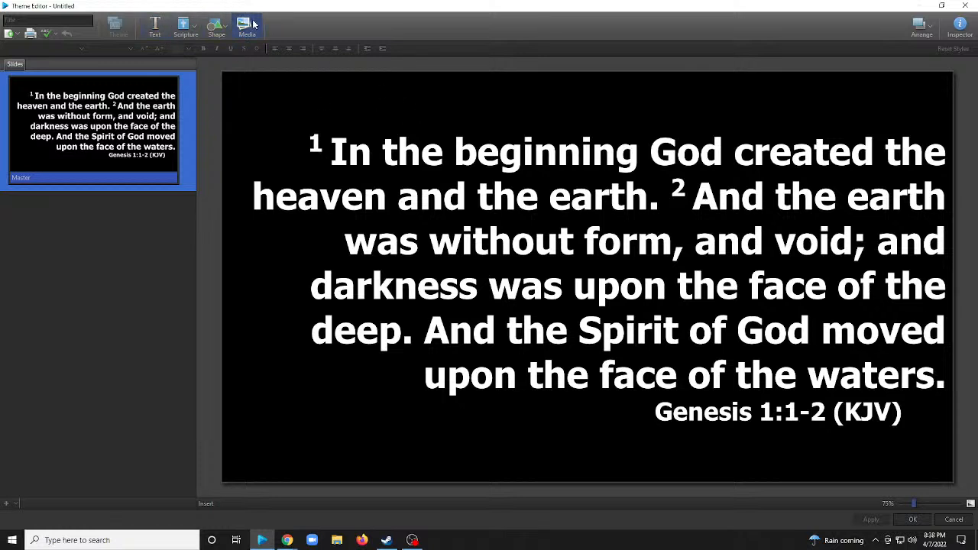
left_click(29, 21)
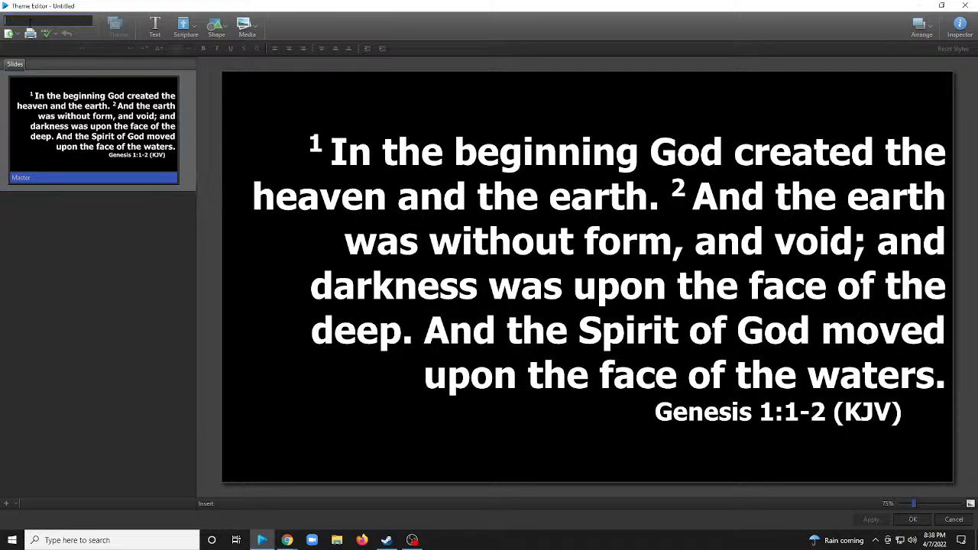
type("Grac")
type("n Screen12")
key("BackSpace")
type("SC")
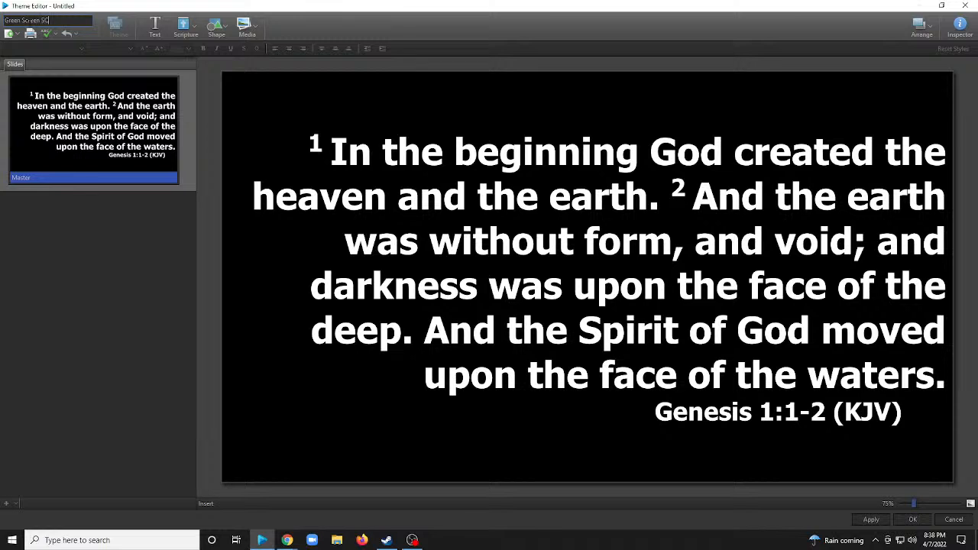
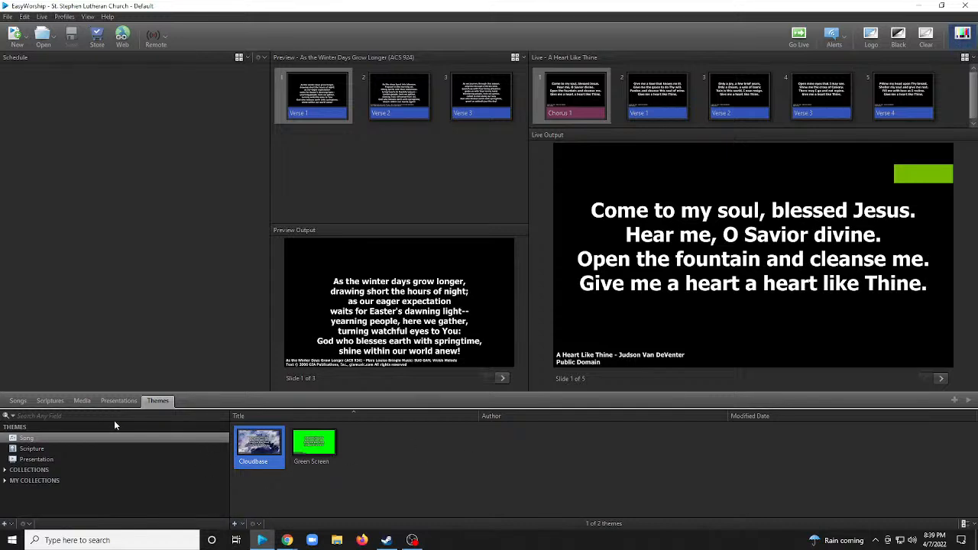
Compare the song and presentation theme categories, including the "Green Screen1" presentation theme.
left_click(37, 459)
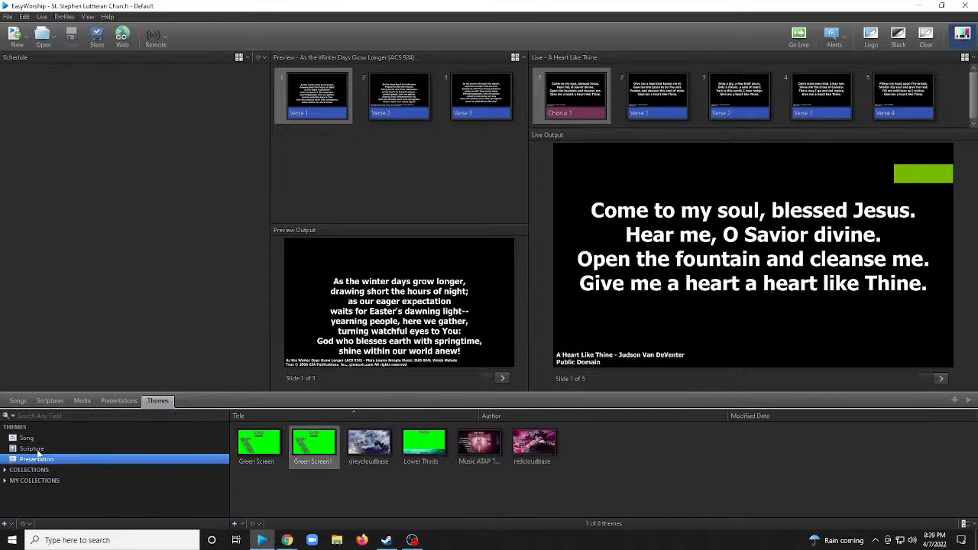
left_click(30, 439)
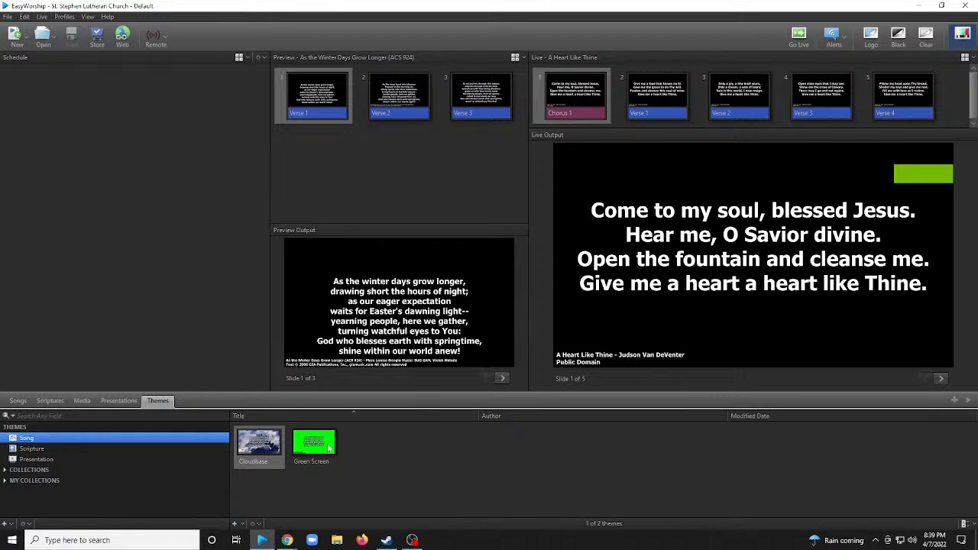
left_click(37, 459)
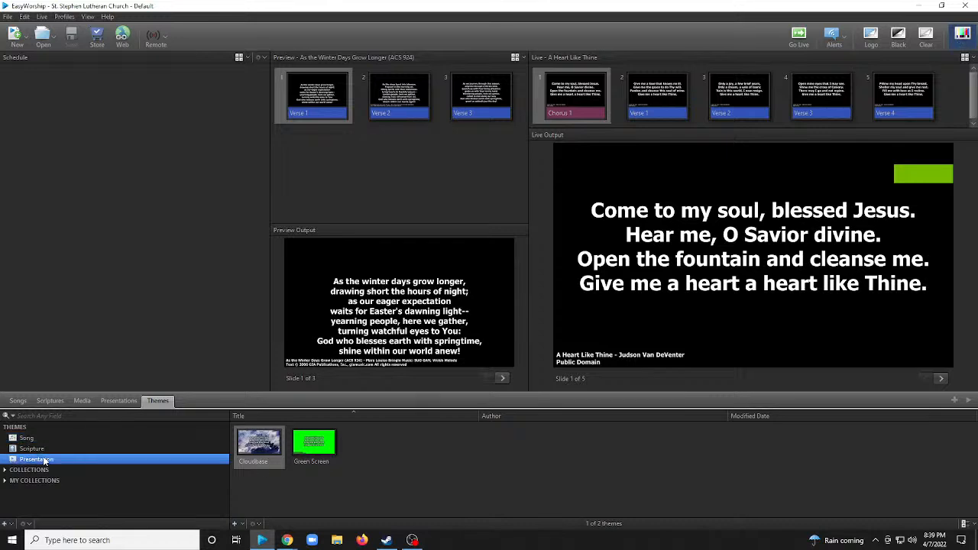
left_click_drag(313, 451, 285, 442)
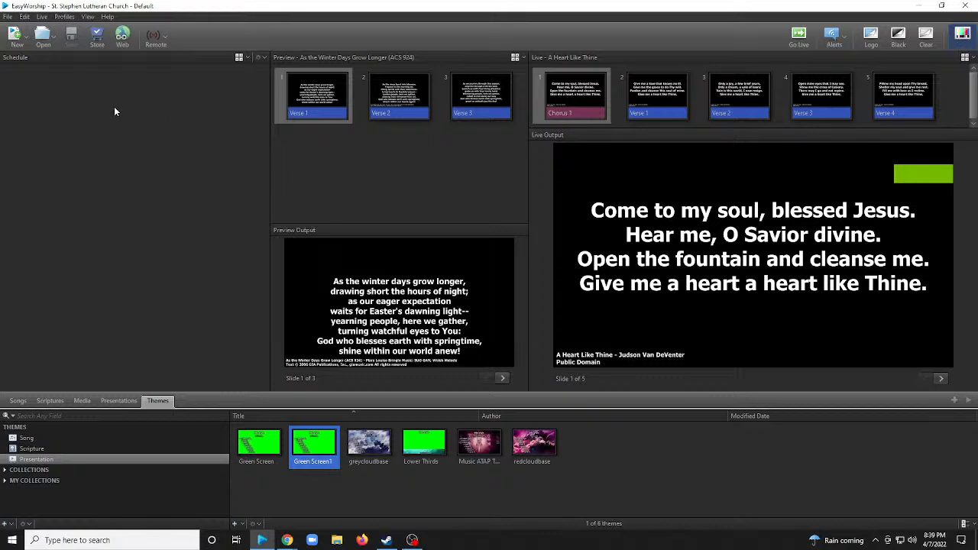
Add a new blank presentation to the schedule.
left_click(260, 57)
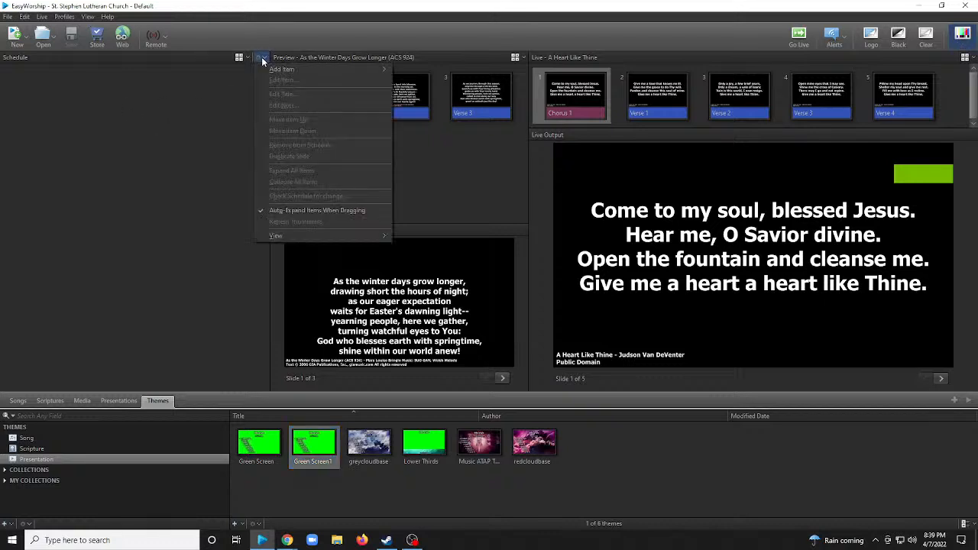
left_click(160, 119)
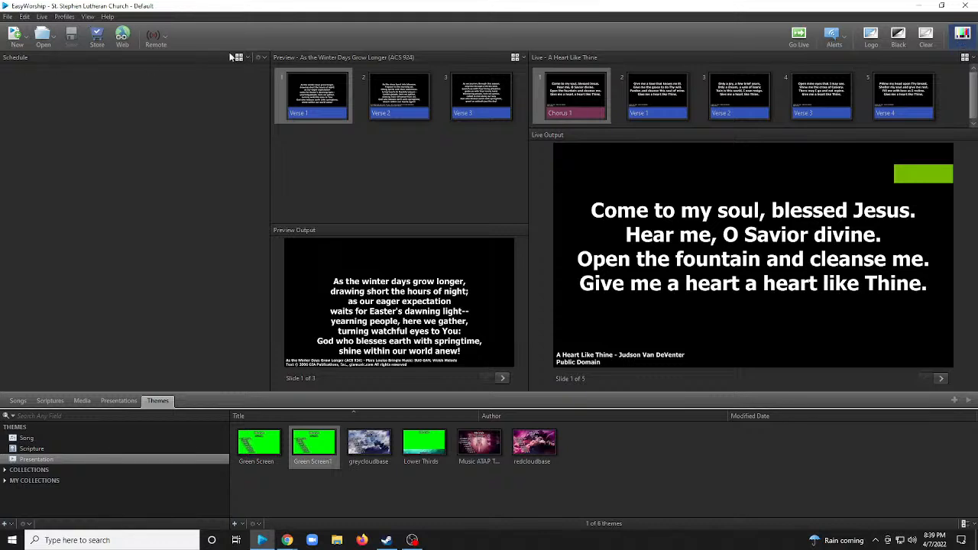
left_click(262, 58)
mouse_move(284, 69)
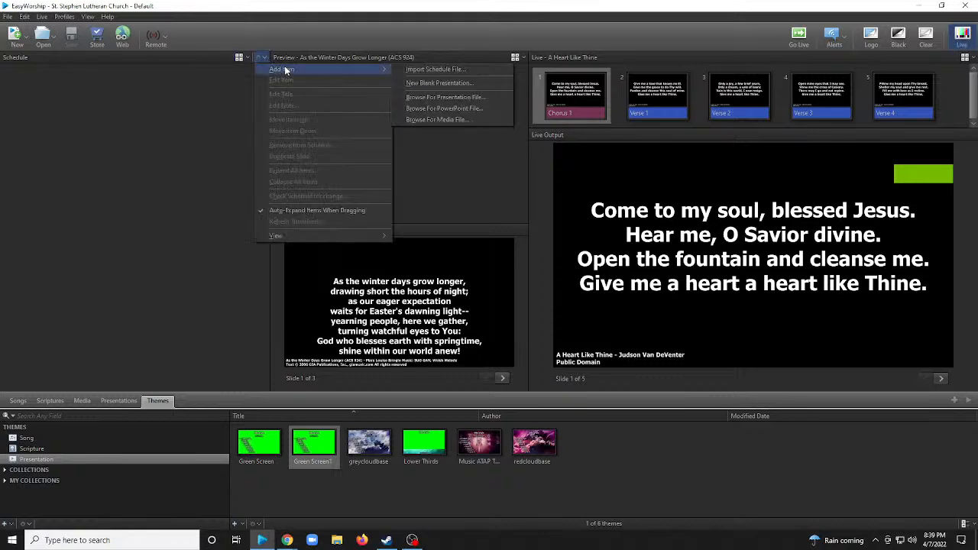
left_click(429, 84)
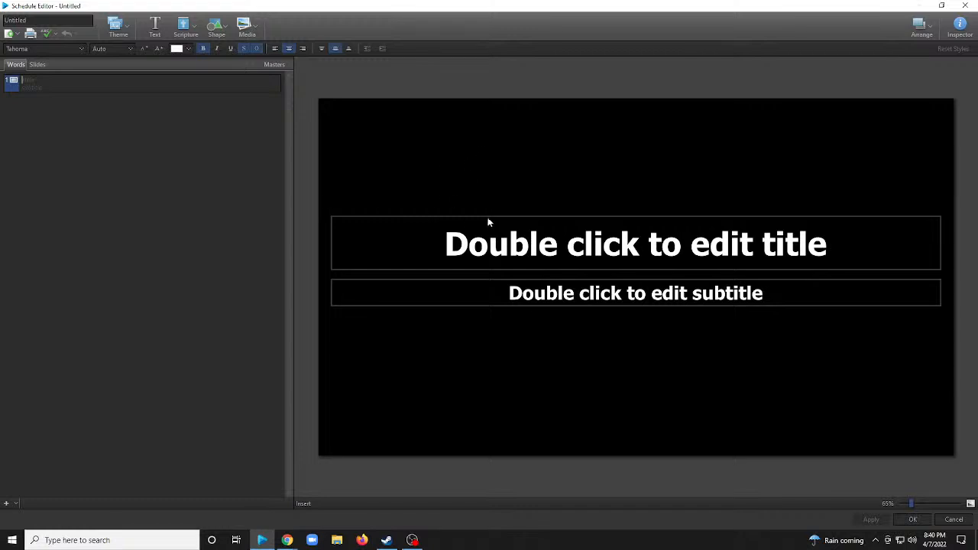
Apply the "Green Screen1" presentation theme to the new presentation.
left_click(249, 25)
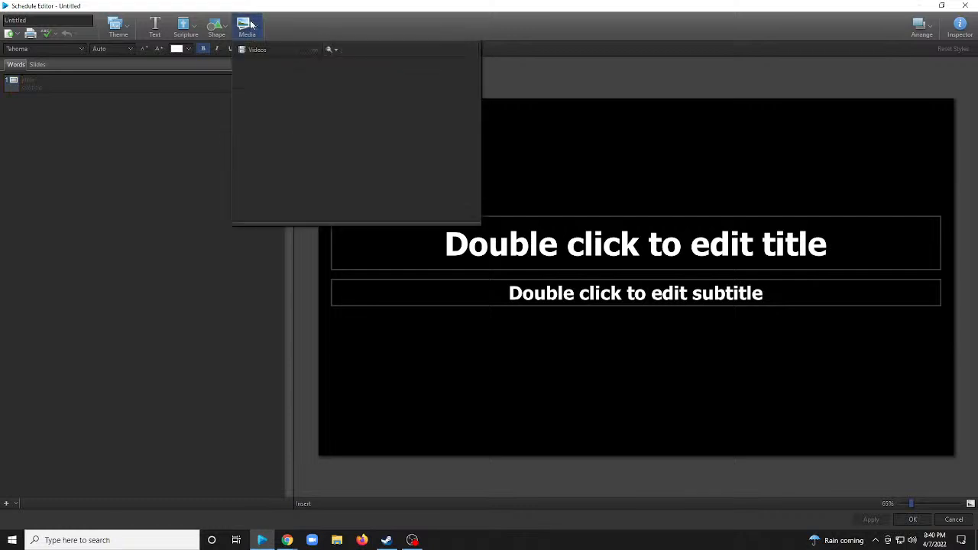
left_click(118, 26)
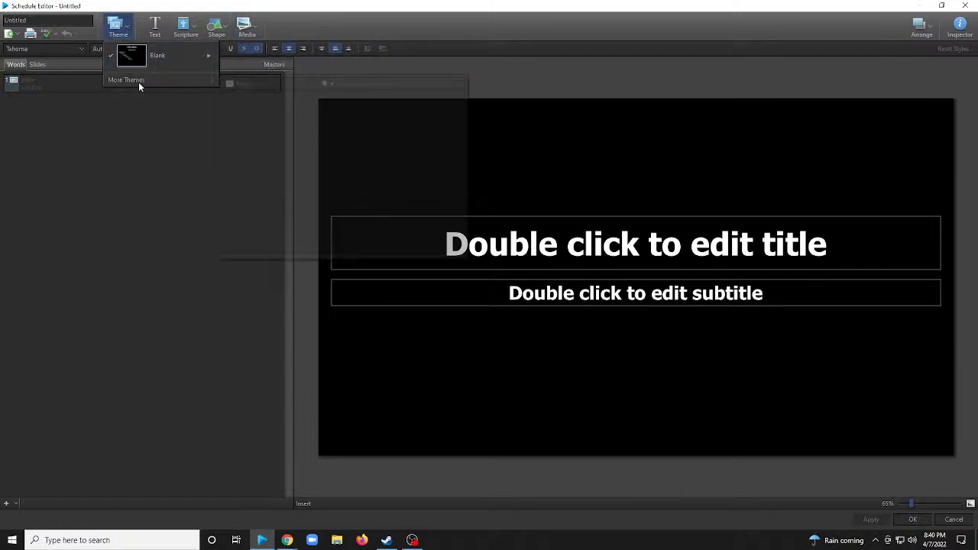
mouse_move(138, 82)
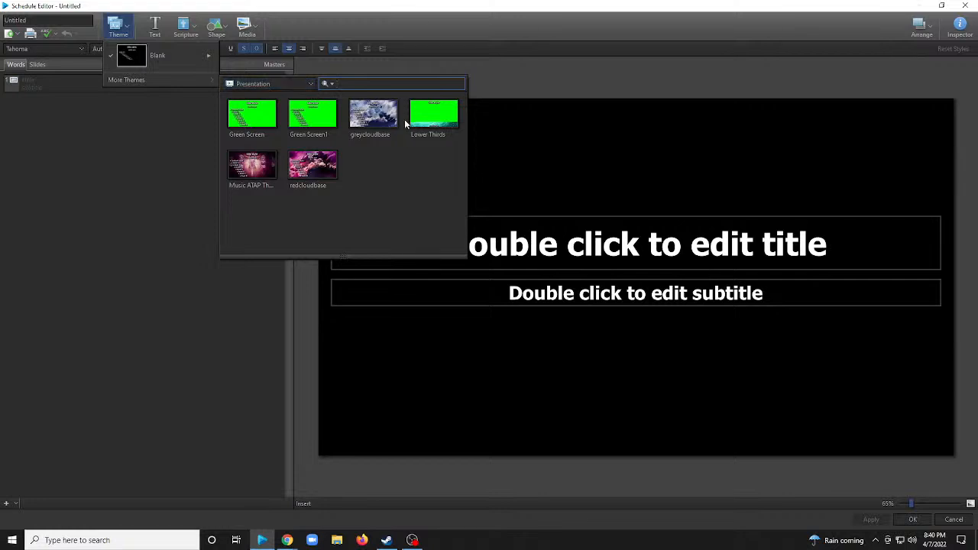
left_click(315, 126)
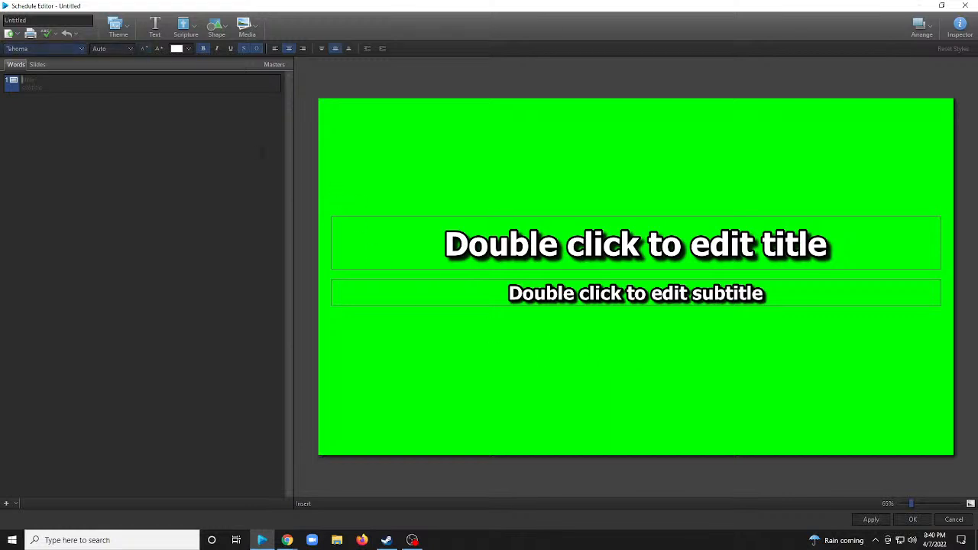
Title the presentation "INTRO".
left_click(44, 21)
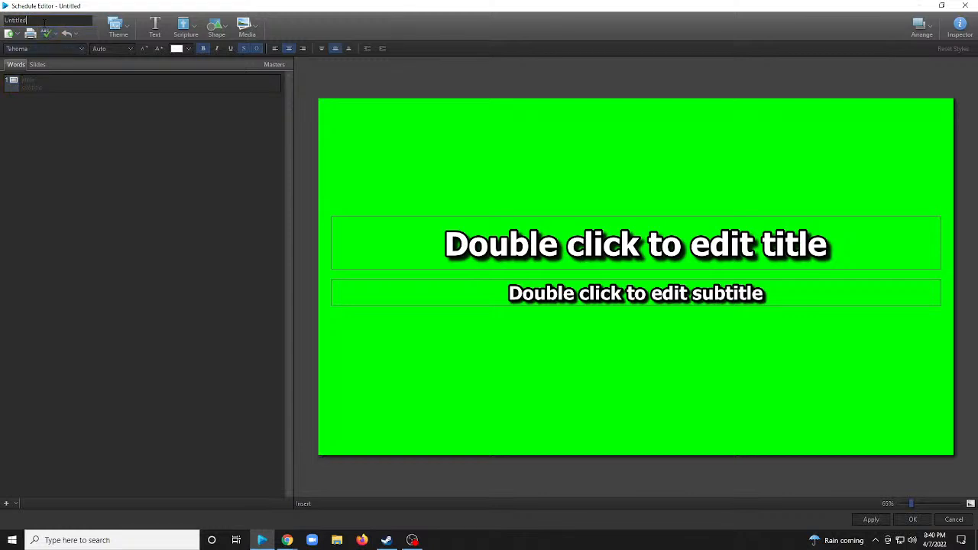
key("BackSpace")
key("BackSpace")
key("BackSpace")
key("BackSpace")
key("BackSpace")
key("BackSpace")
key("BackSpace")
key("BackSpace")
type("Intro")
key("BackSpace")
key("BackSpace")
key("BackSpace")
key("BackSpace")
type("INTRO")
key("Tab")
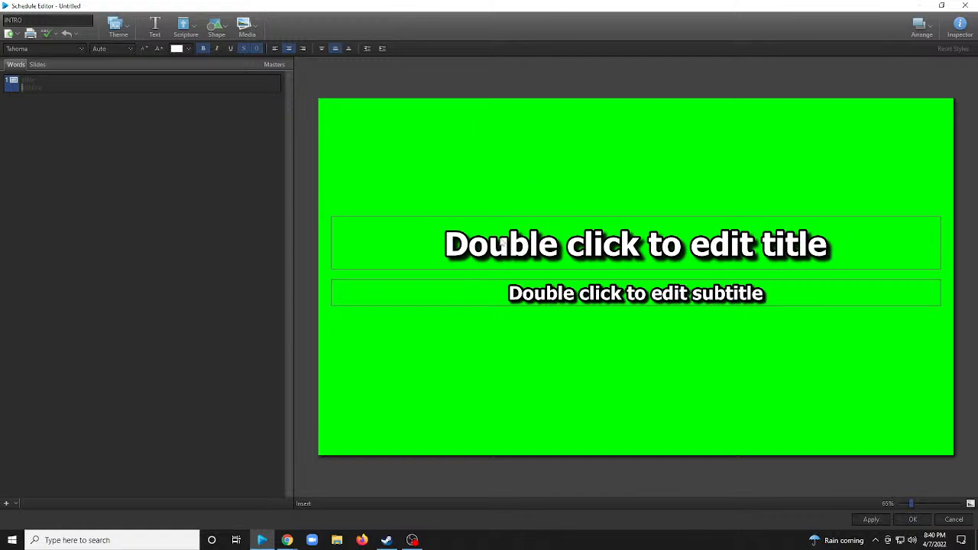
Move the title placeholder to the slide's top edge and enter "St. Stephen Lutheran Church" as its text.
left_click(643, 257)
left_click_drag(641, 256, 641, 137)
double_click(627, 127)
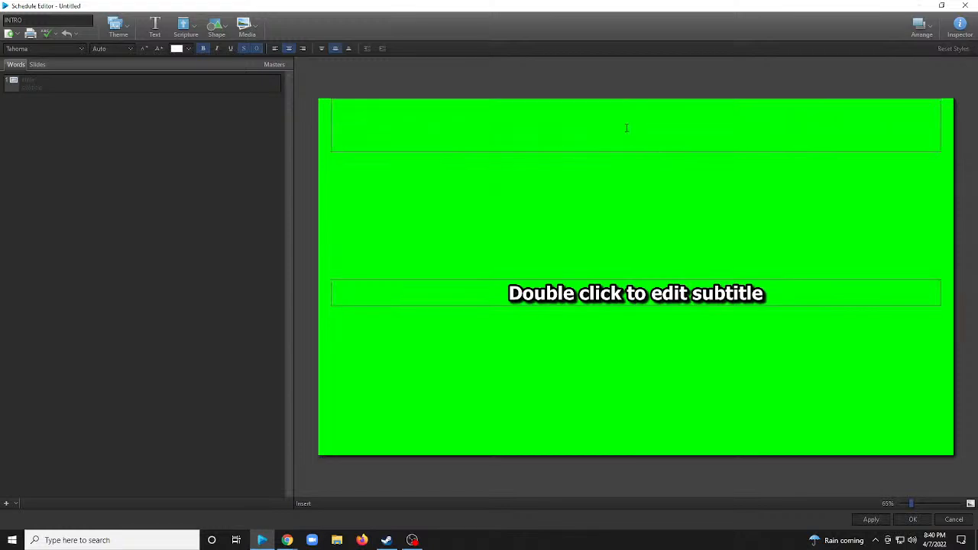
type("St. S")
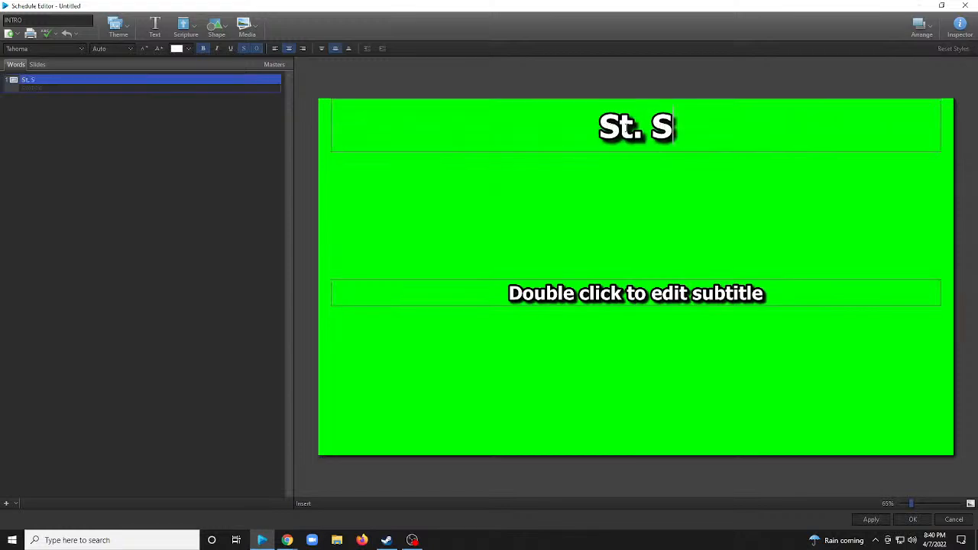
type("tephen")
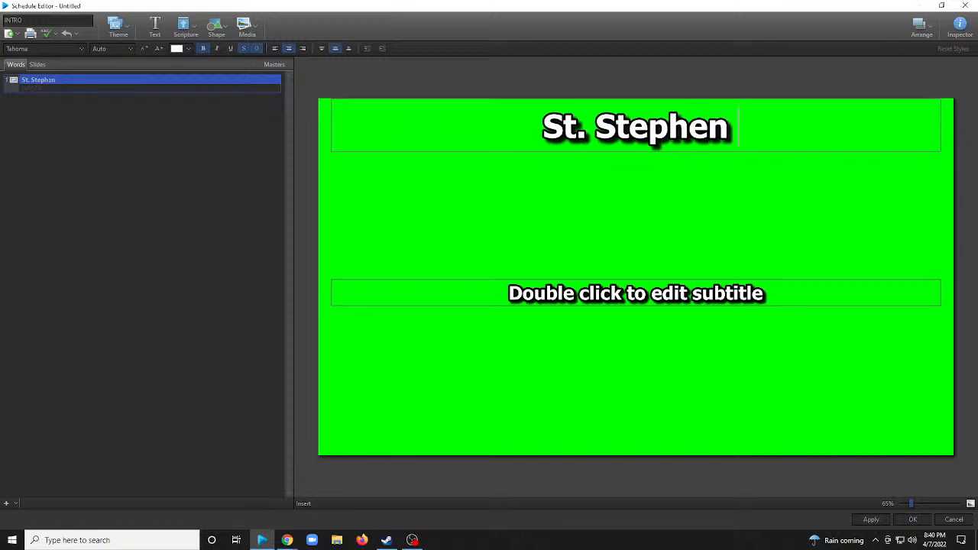
type(" Lutrh")
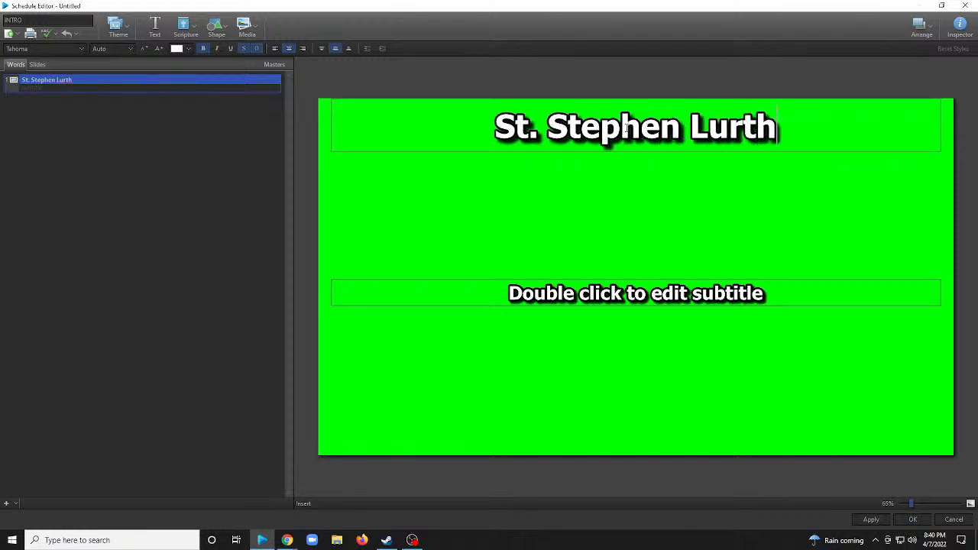
key("BackSpace")
key("BackSpace")
key("BackSpace")
type("theran ")
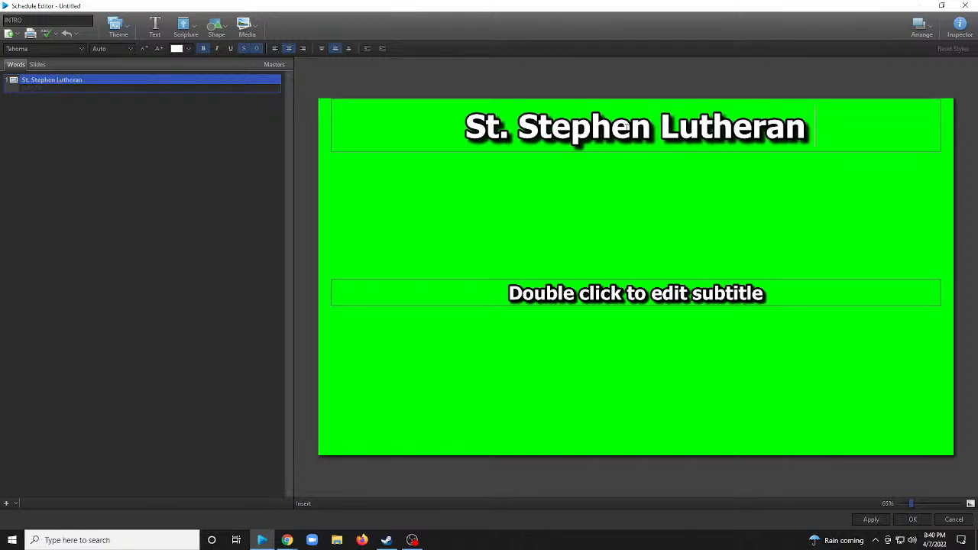
type("Church")
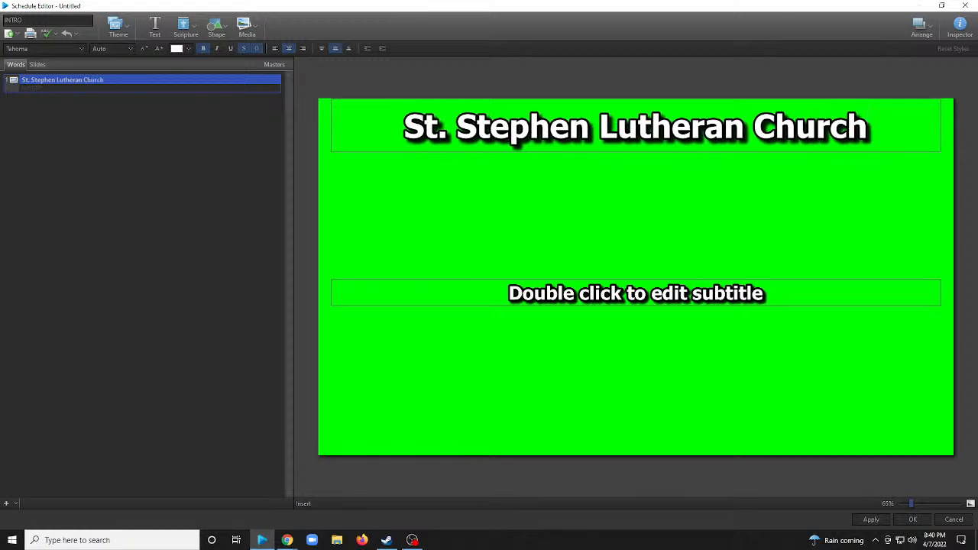
Delete the subtitle placeholder from the slide.
left_click(641, 204)
left_click(662, 304)
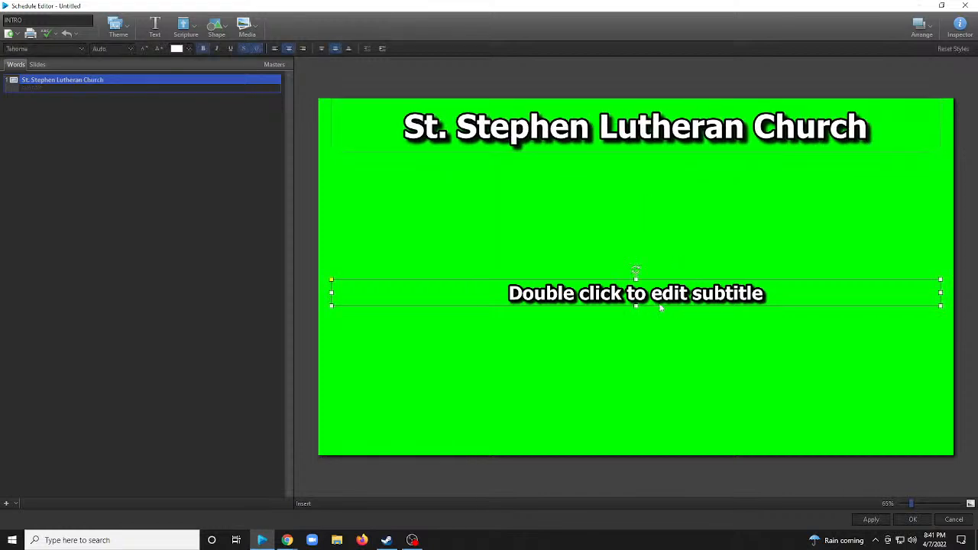
key("Delete")
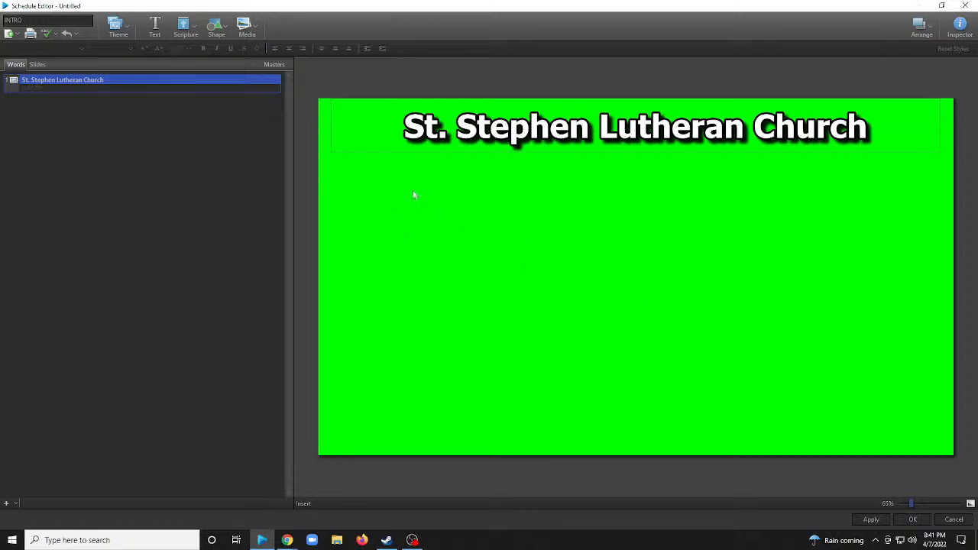
Insert the "Chruch Logo" image from the media library and shrink it into the slide's top-left corner, beside the title.
left_click(255, 26)
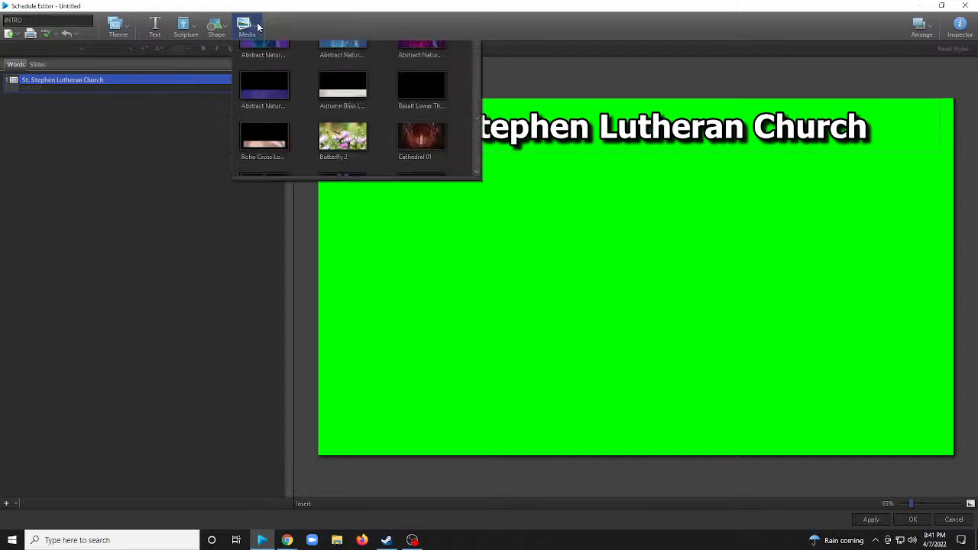
left_click(257, 50)
left_click(264, 85)
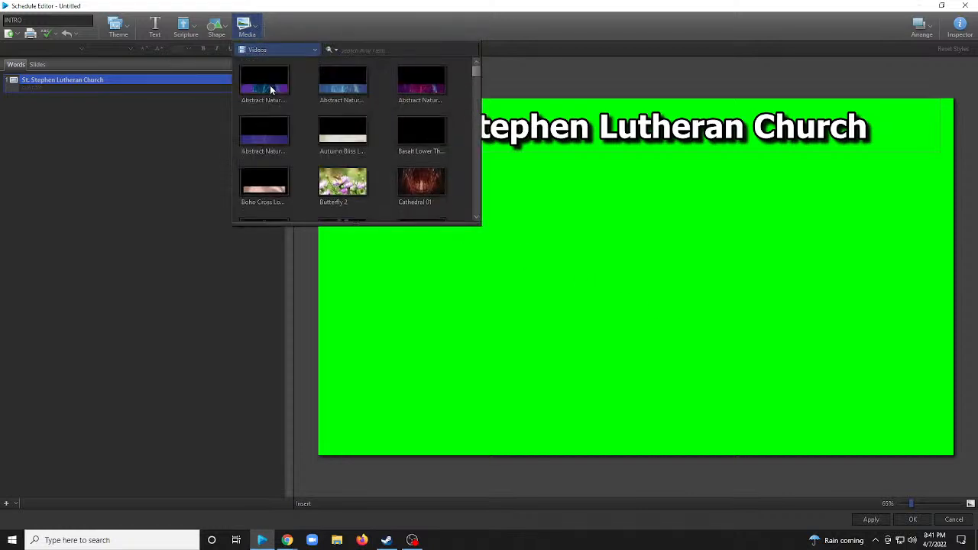
scroll(338, 131, "down", 2)
scroll(350, 132, "down", 10)
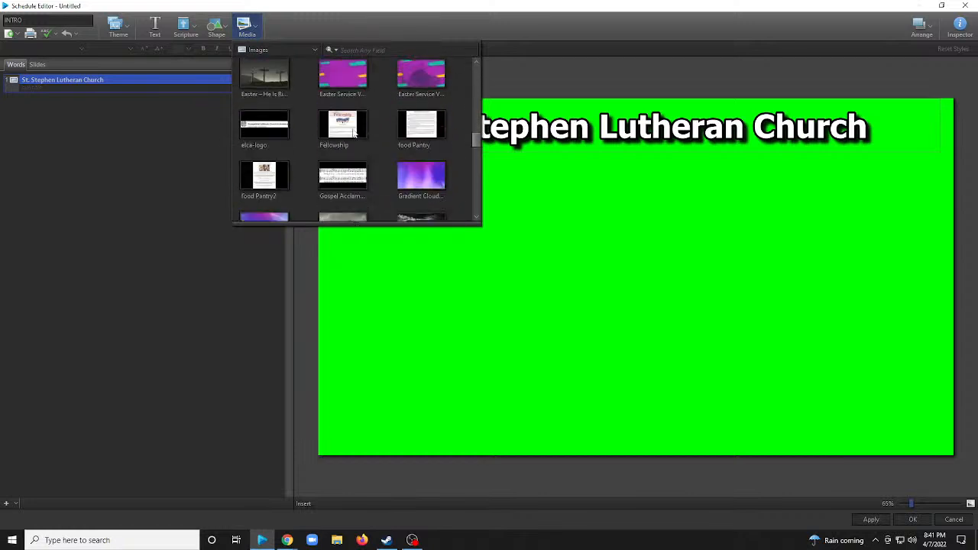
scroll(344, 148, "up", 3)
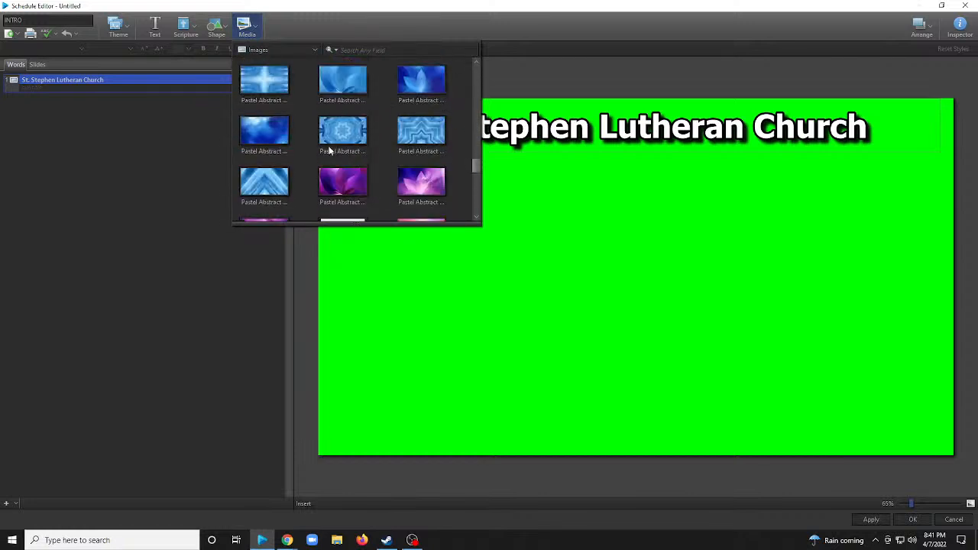
scroll(328, 145, "down", 4)
scroll(340, 132, "down", 2)
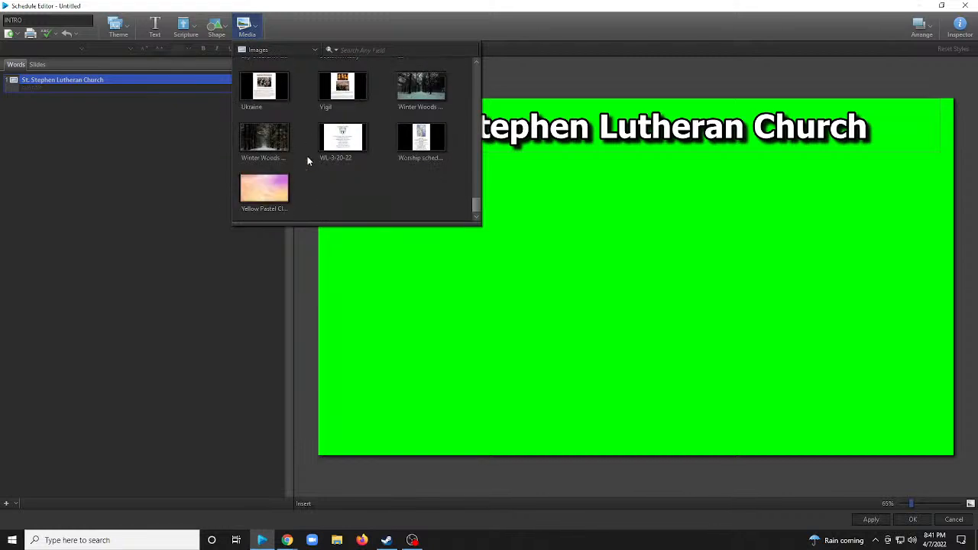
scroll(335, 115, "up", 10)
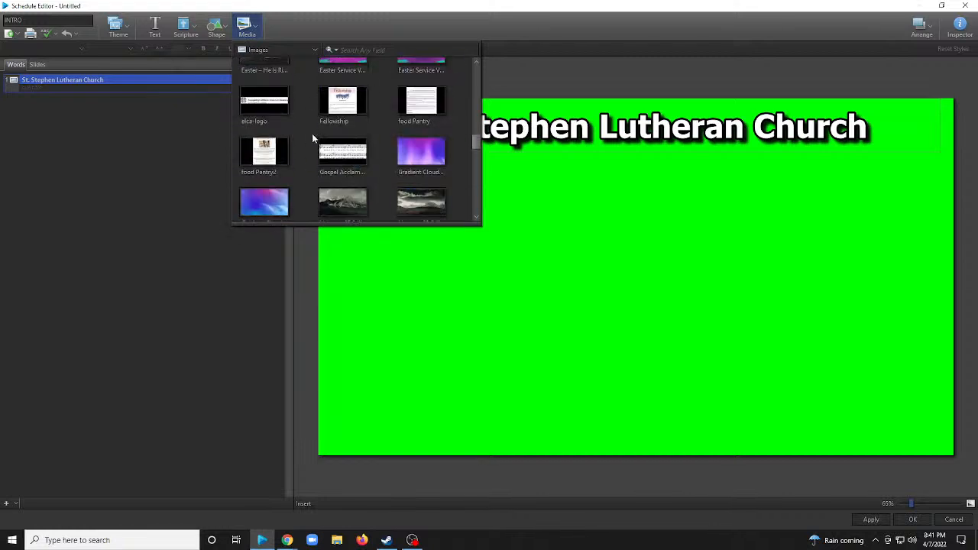
scroll(359, 154, "down", 3)
scroll(362, 149, "up", 1)
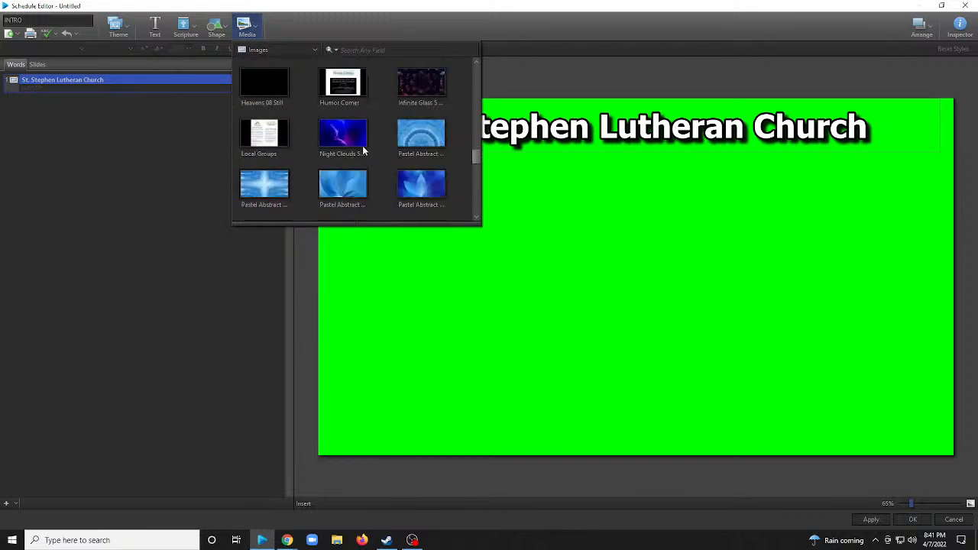
scroll(362, 145, "down", 2)
scroll(346, 132, "up", 8)
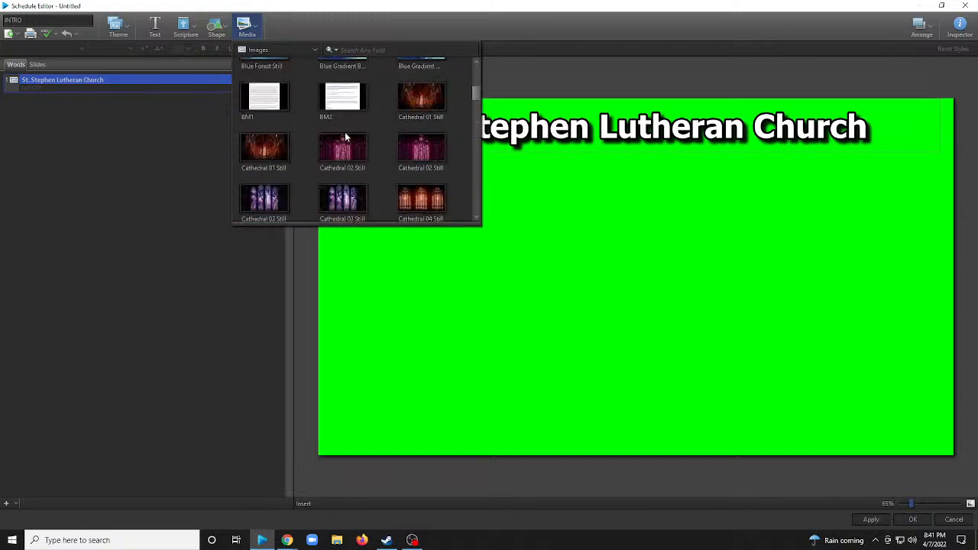
scroll(344, 131, "up", 5)
scroll(345, 134, "down", 7)
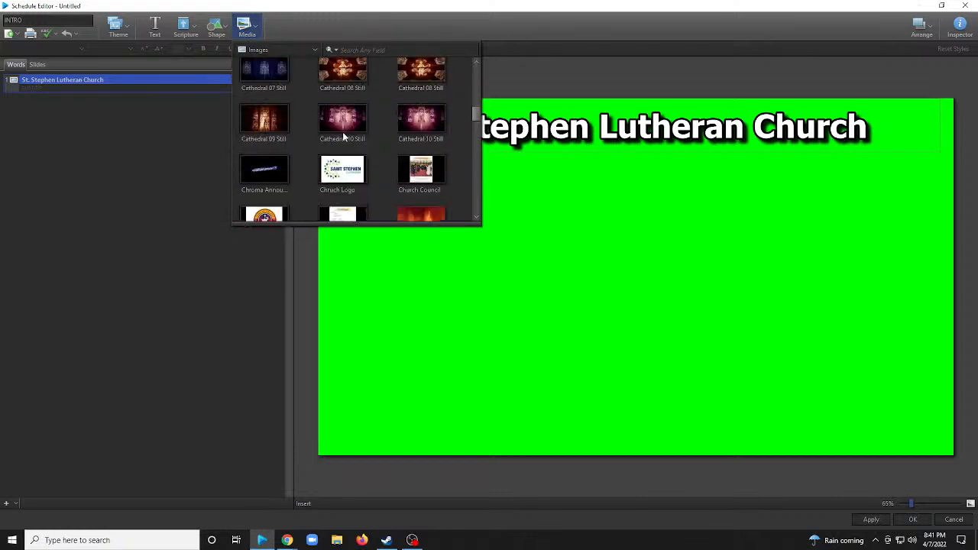
scroll(344, 136, "down", 3)
scroll(343, 136, "up", 2)
left_click(343, 126)
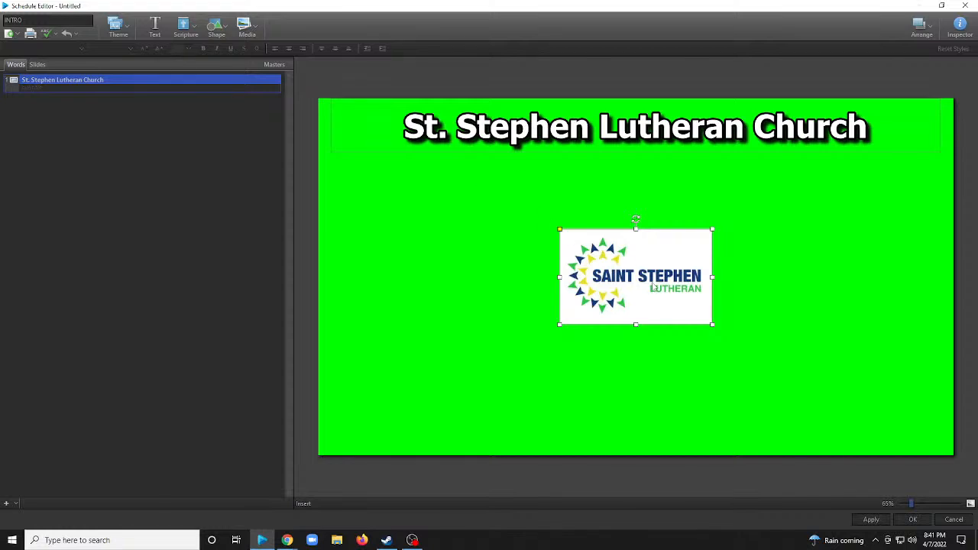
left_click_drag(651, 287, 411, 156)
left_click_drag(473, 199, 375, 150)
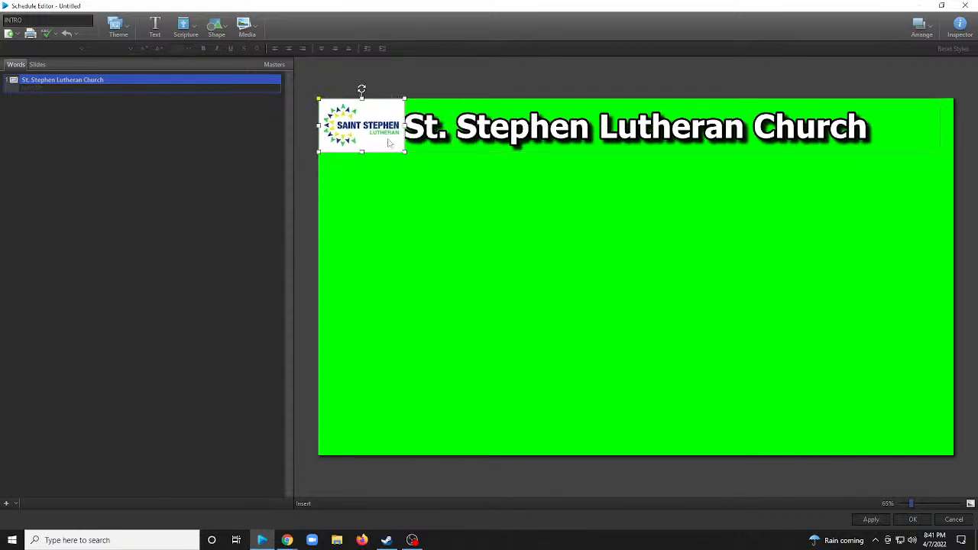
Insert the round "Come As You Are, Change the World" logo image and place it in the slide's top-right corner.
left_click(247, 29)
left_click(321, 132)
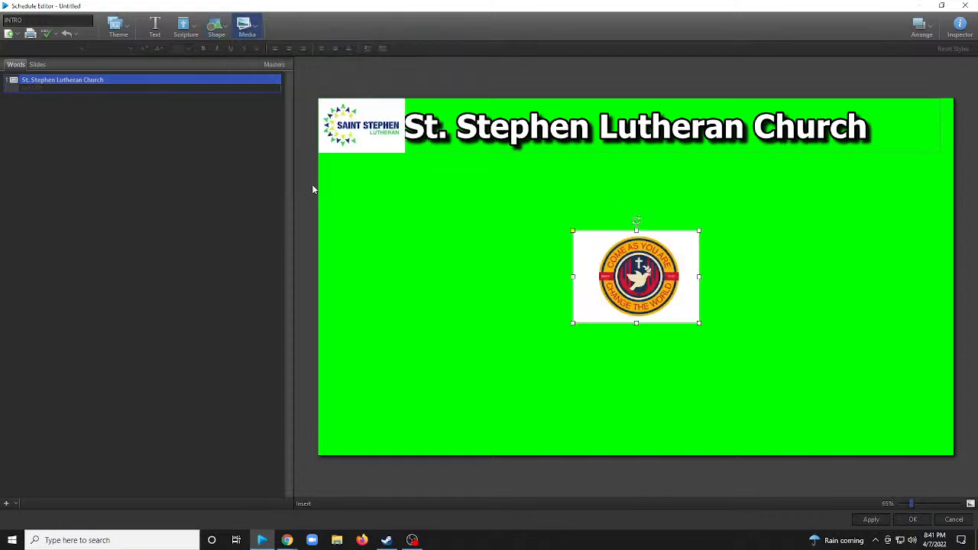
left_click_drag(619, 296, 874, 164)
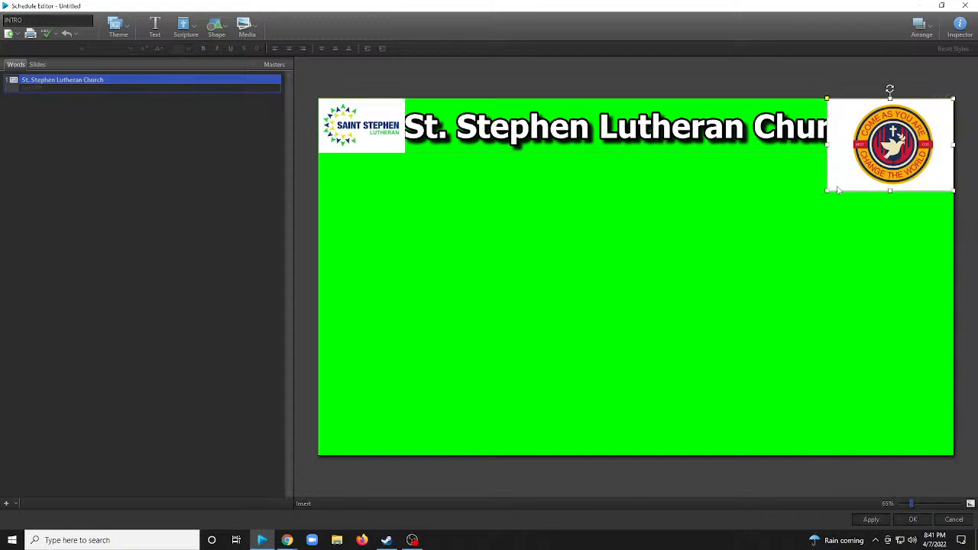
Shrink the round motto logo to the title's height and narrow the title box from its left edge so the church name fits between the logos.
left_click_drag(827, 193, 880, 151)
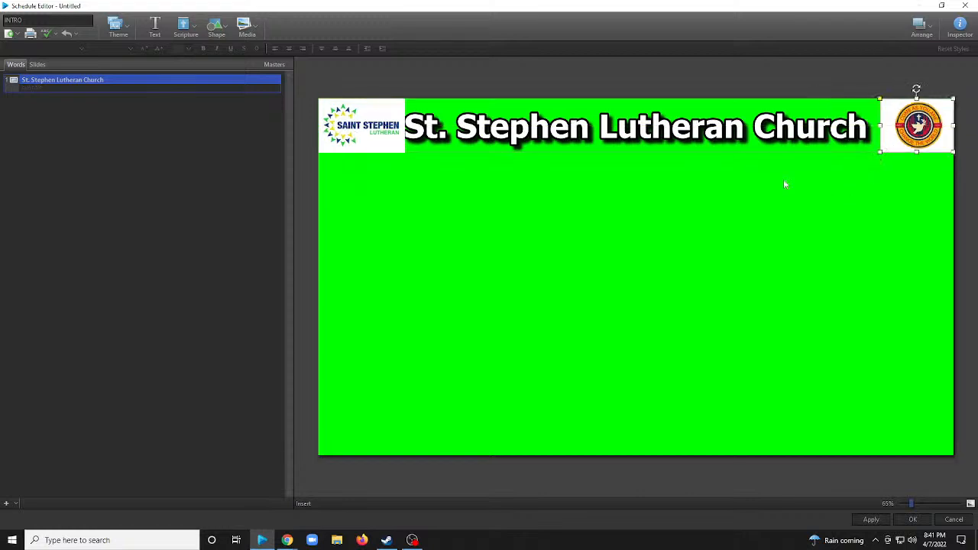
left_click(631, 134)
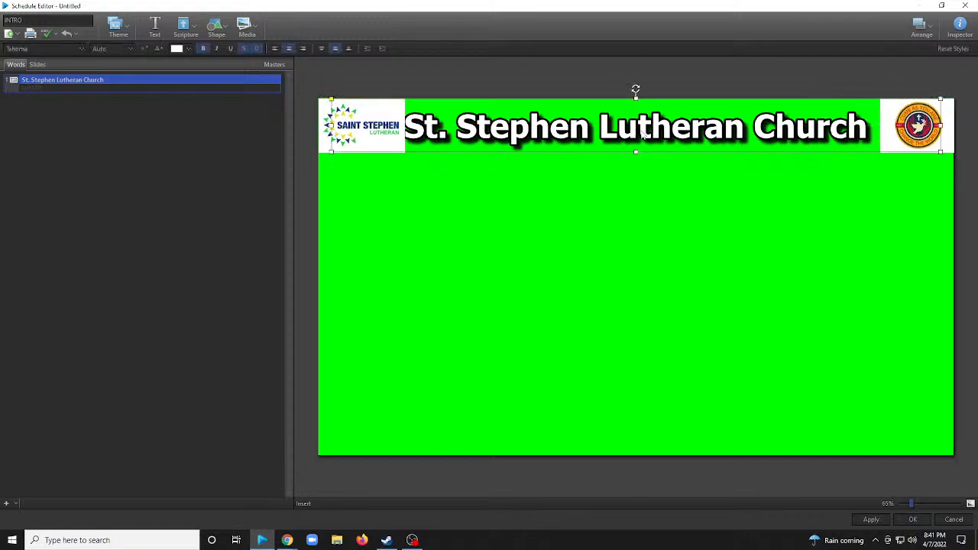
left_click_drag(331, 125, 343, 124)
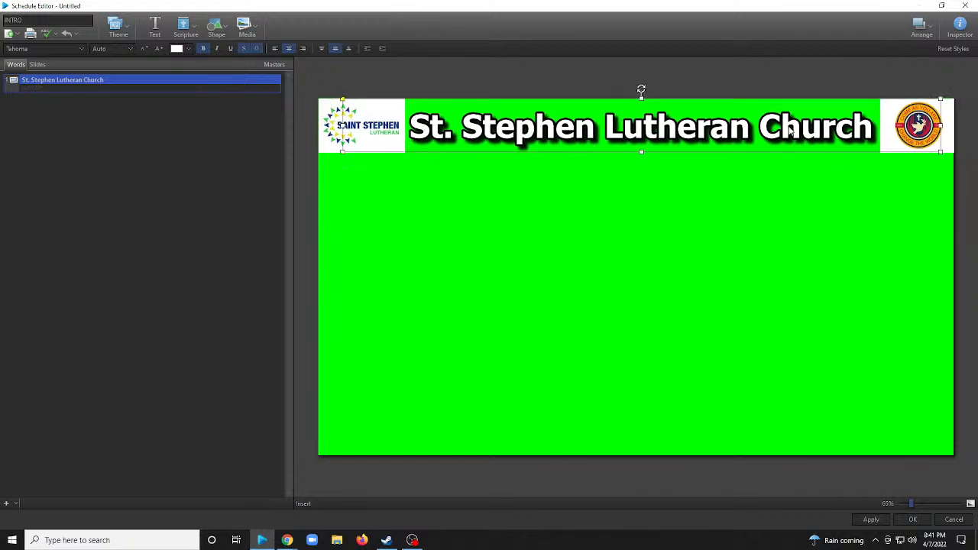
left_click(561, 243)
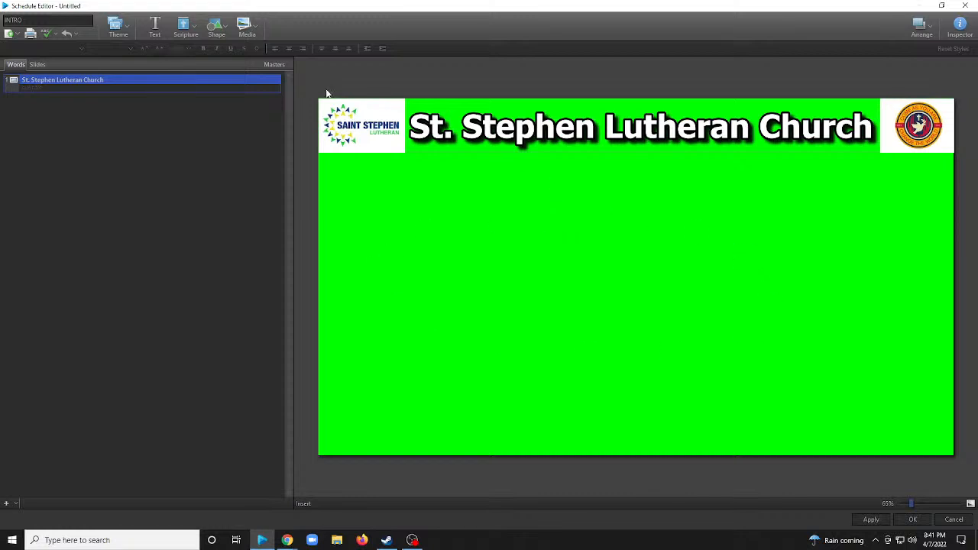
left_click(246, 27)
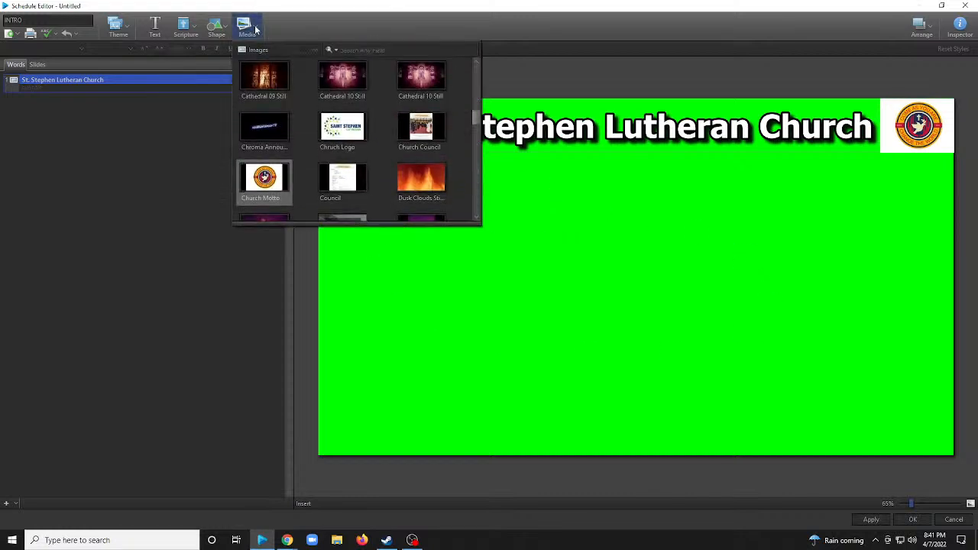
scroll(400, 128, "up", 8)
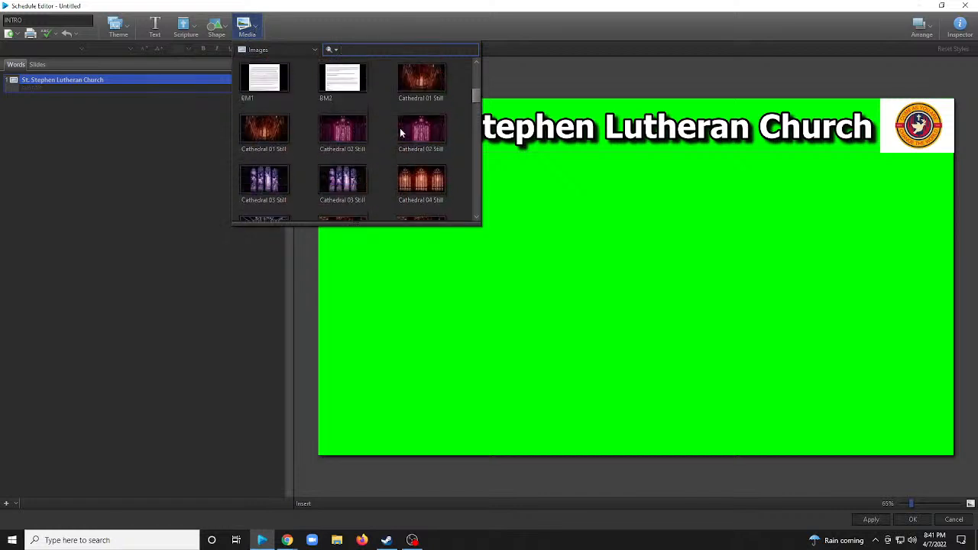
left_click(292, 50)
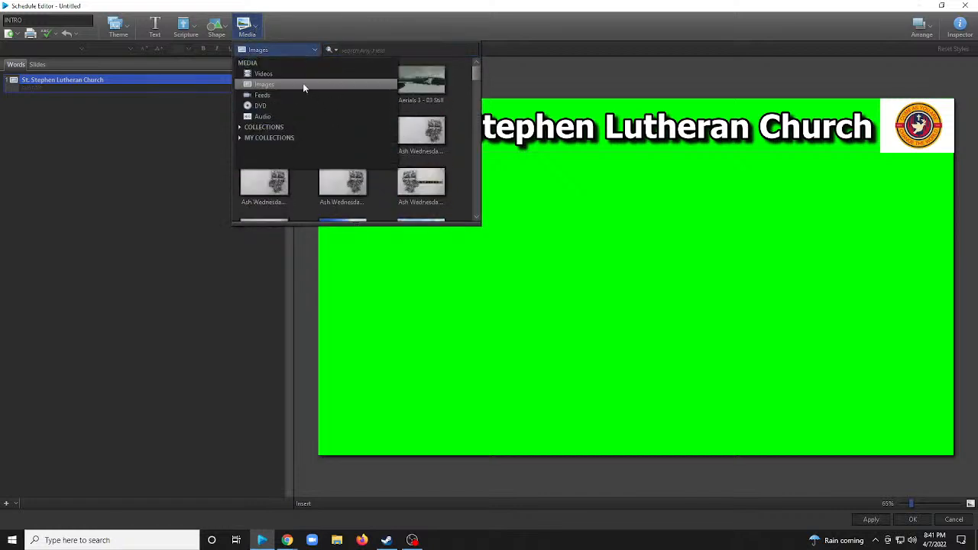
double_click(460, 65)
left_click_drag(648, 263, 648, 261)
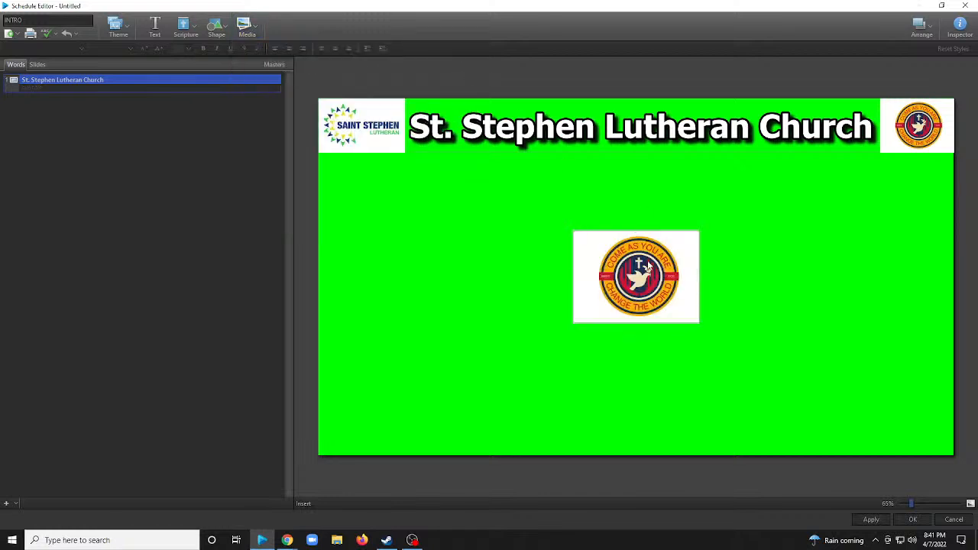
left_click(637, 263)
key("Delete")
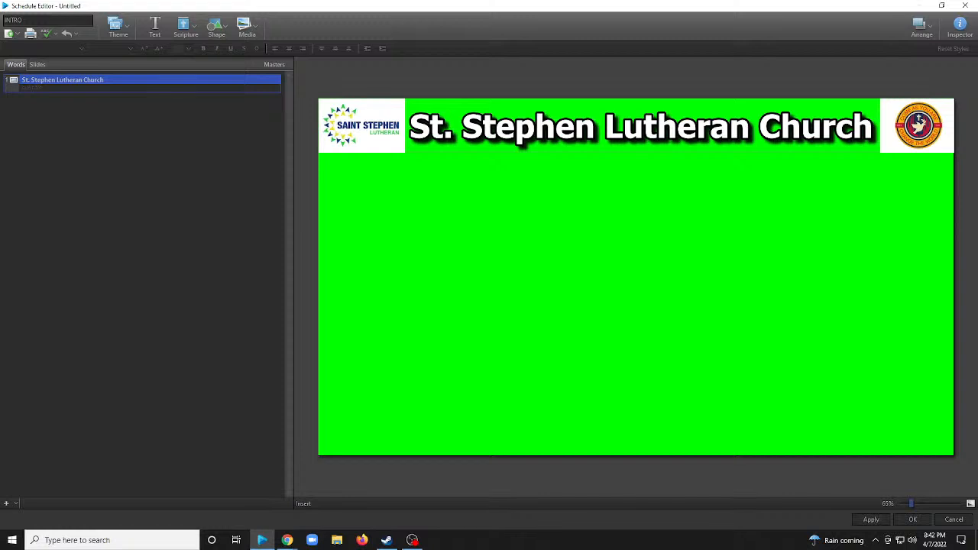
Browse the media library's Videos category for motion backgrounds, countdowns and lower thirds suitable for the slide.
left_click(259, 33)
left_click(273, 48)
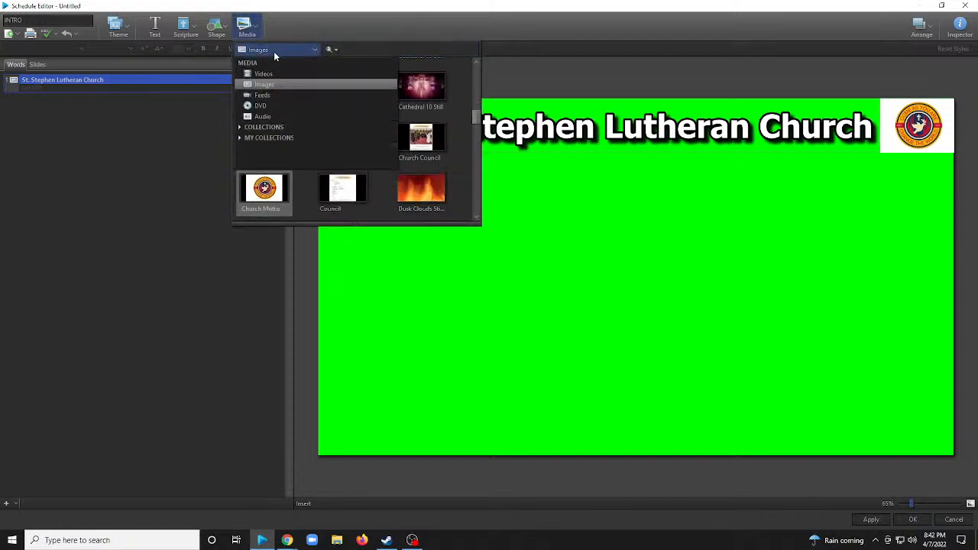
left_click(274, 72)
scroll(396, 131, "down", 1)
scroll(395, 134, "down", 10)
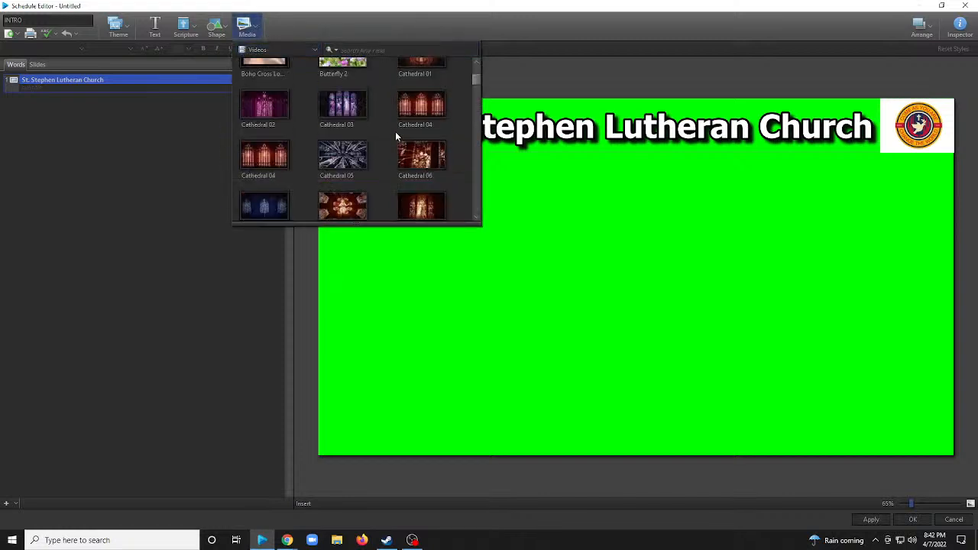
scroll(395, 139, "down", 10)
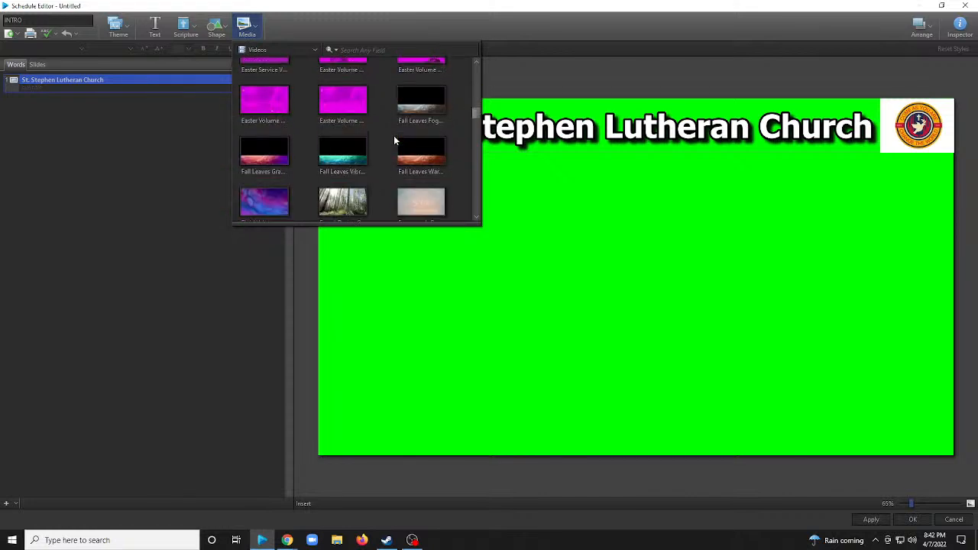
scroll(397, 140, "down", 10)
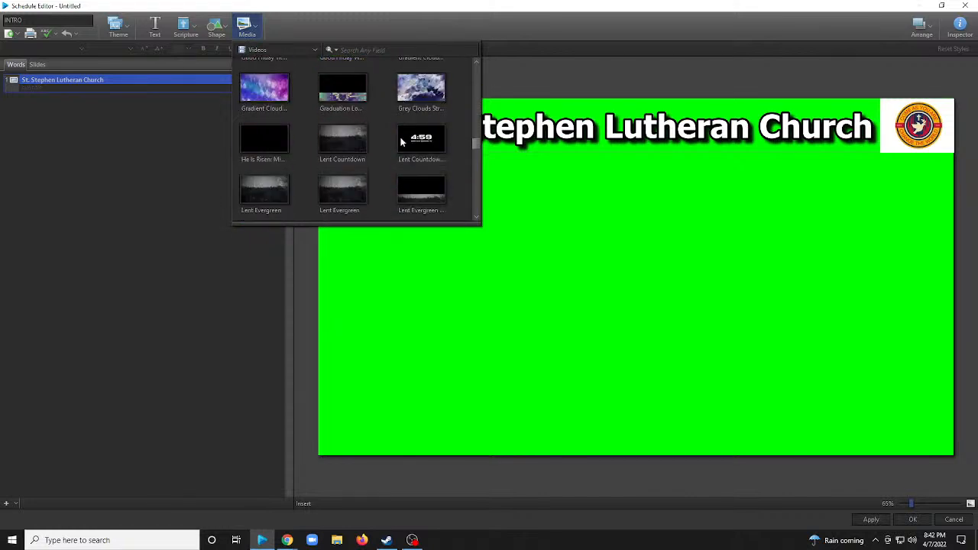
scroll(406, 142, "down", 10)
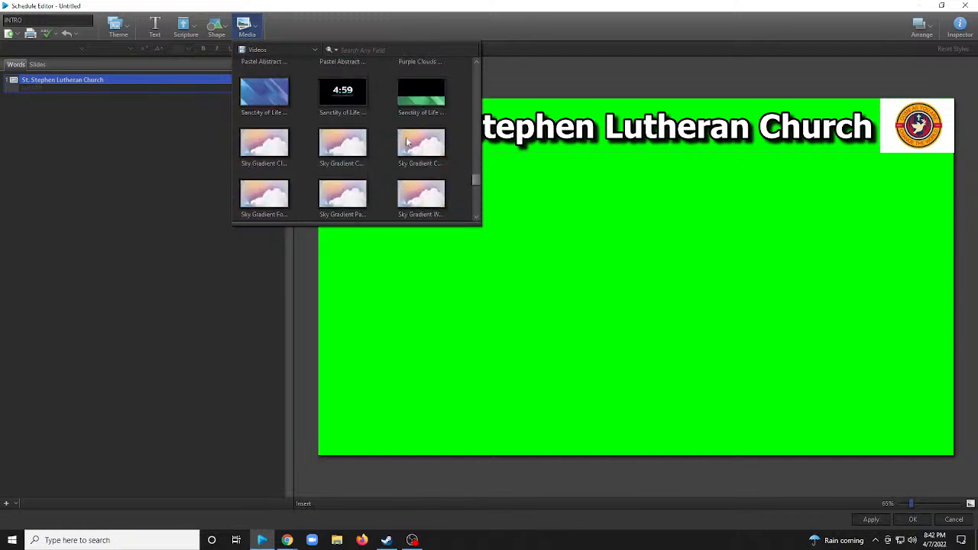
scroll(407, 143, "up", 2)
scroll(408, 141, "down", 5)
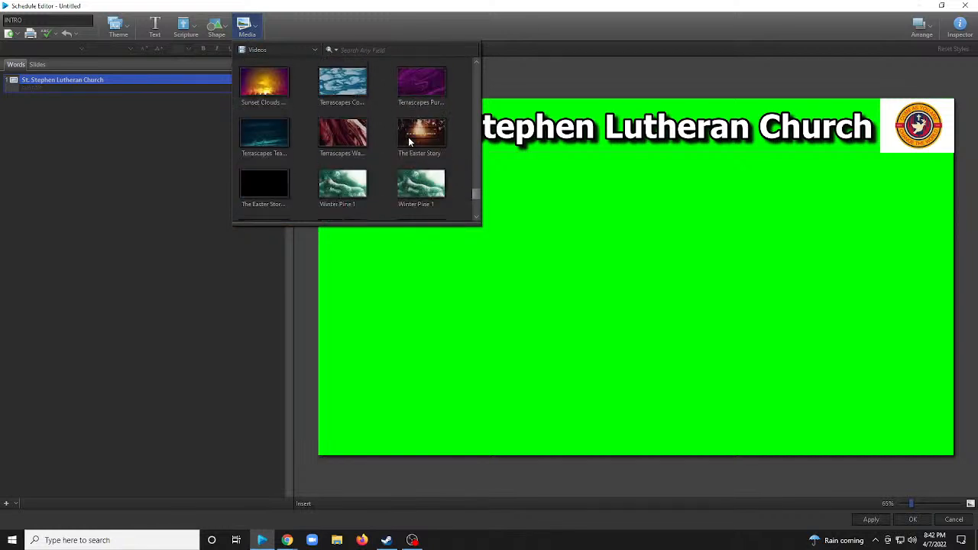
scroll(340, 143, "up", 1)
scroll(340, 143, "down", 1)
scroll(348, 124, "down", 2)
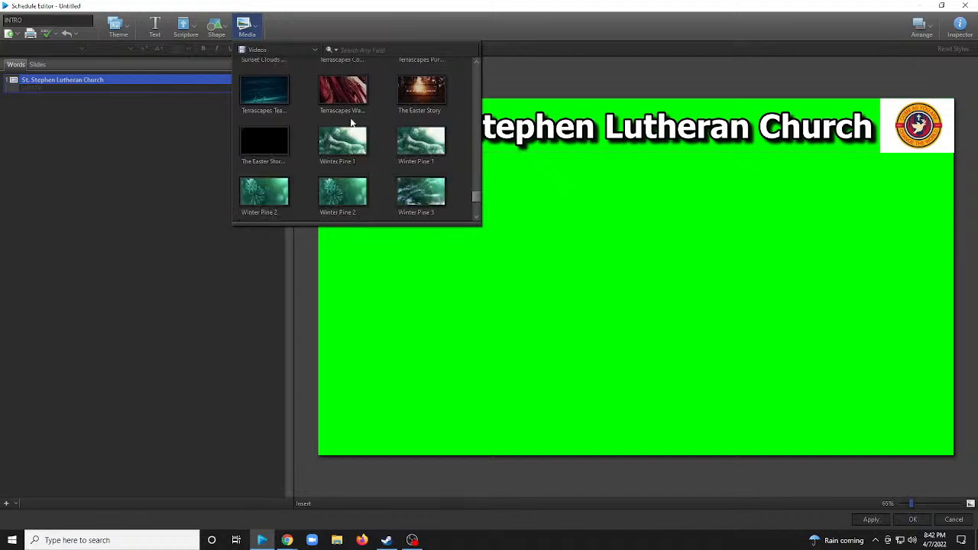
scroll(350, 120, "down", 2)
scroll(353, 121, "up", 7)
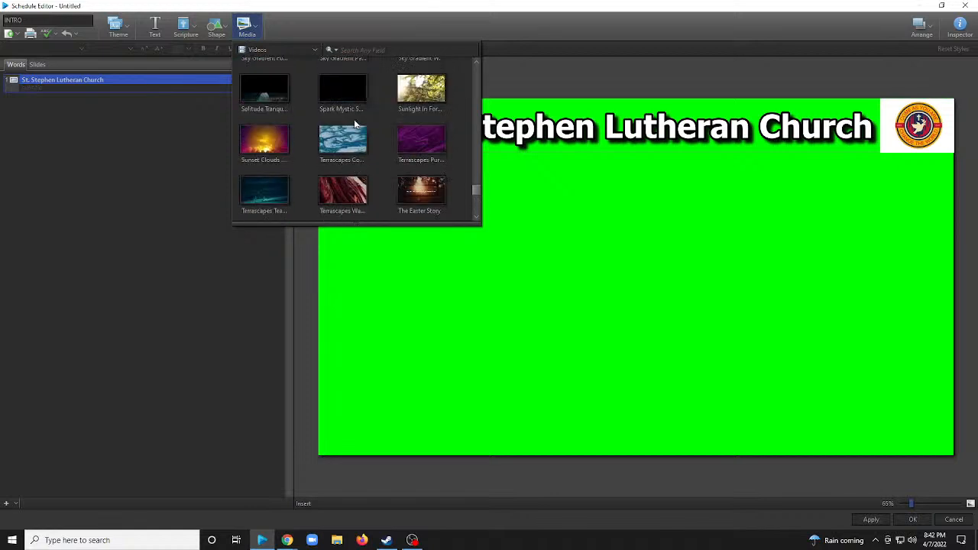
scroll(356, 125, "up", 4)
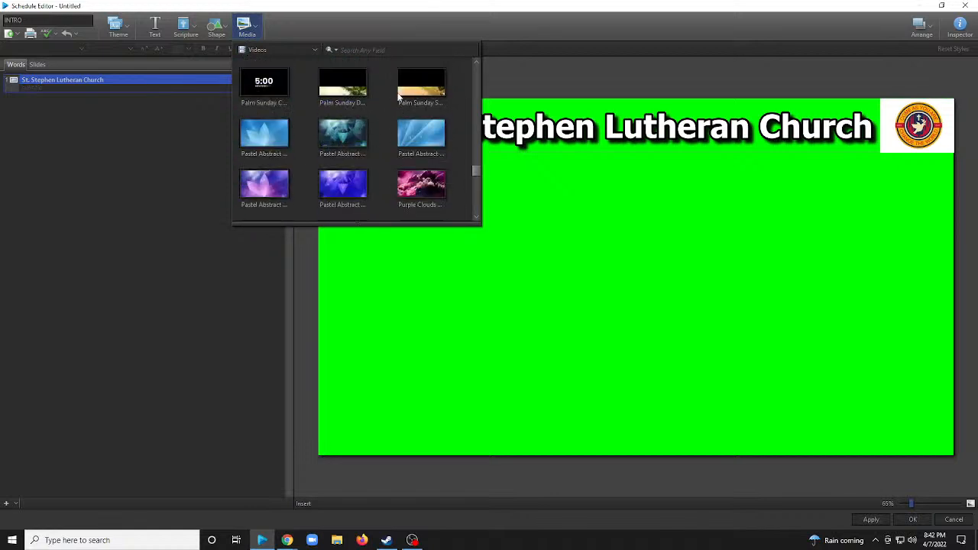
scroll(384, 142, "up", 4)
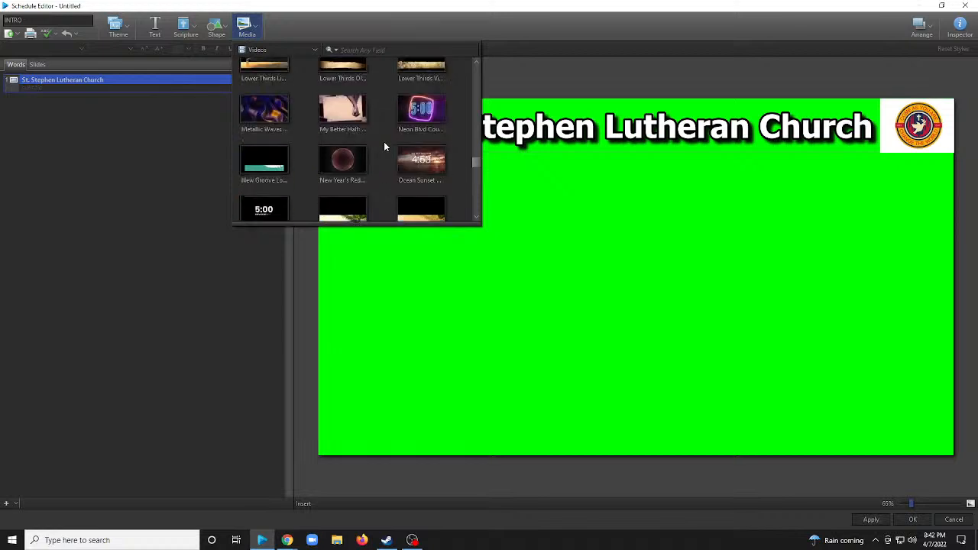
scroll(384, 141, "up", 4)
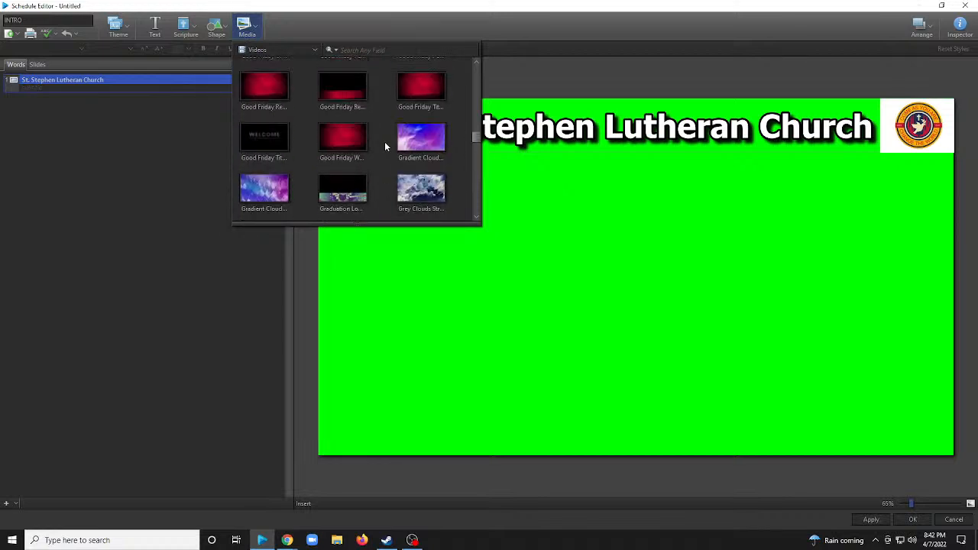
scroll(384, 141, "up", 10)
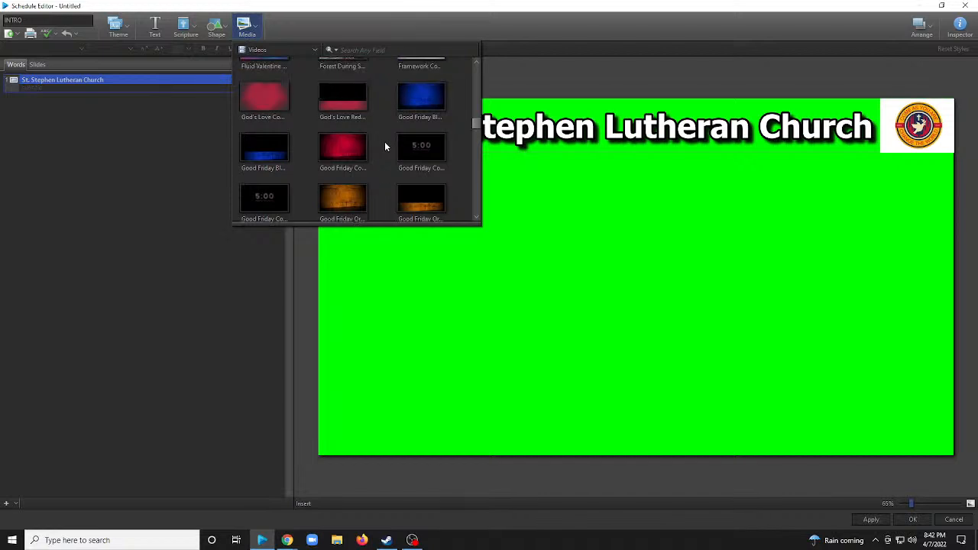
scroll(309, 173, "down", 1)
left_click(175, 175)
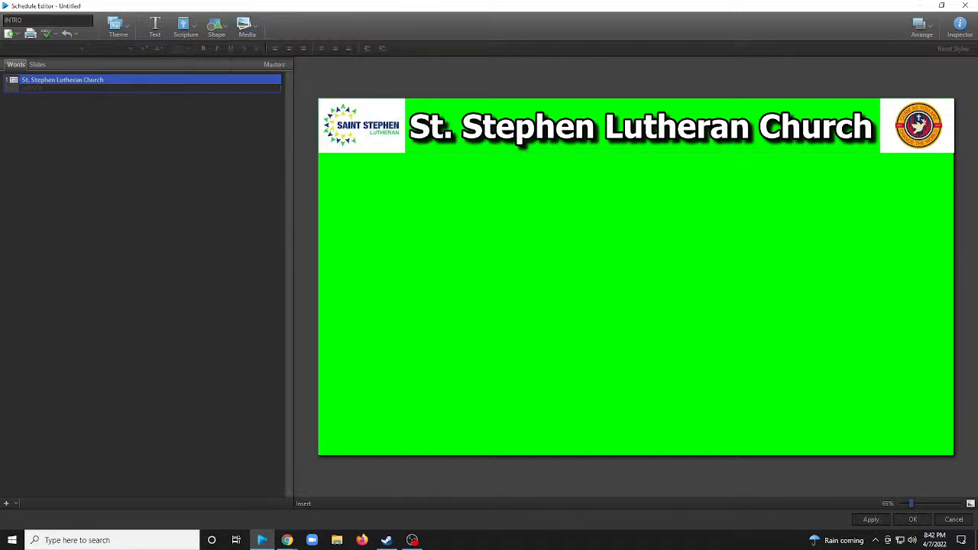
Apply the edits to the INTRO presentation and return to the schedule.
left_click(871, 519)
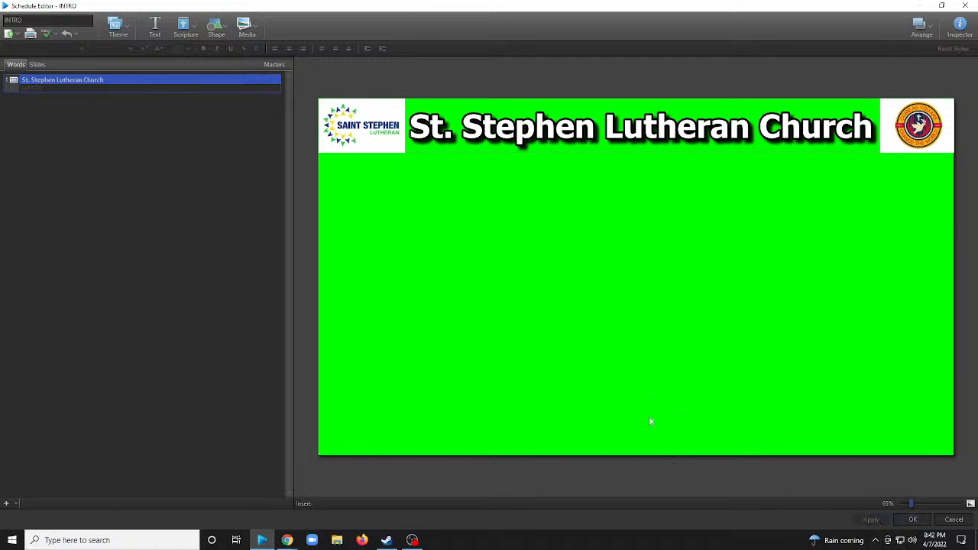
left_click(912, 520)
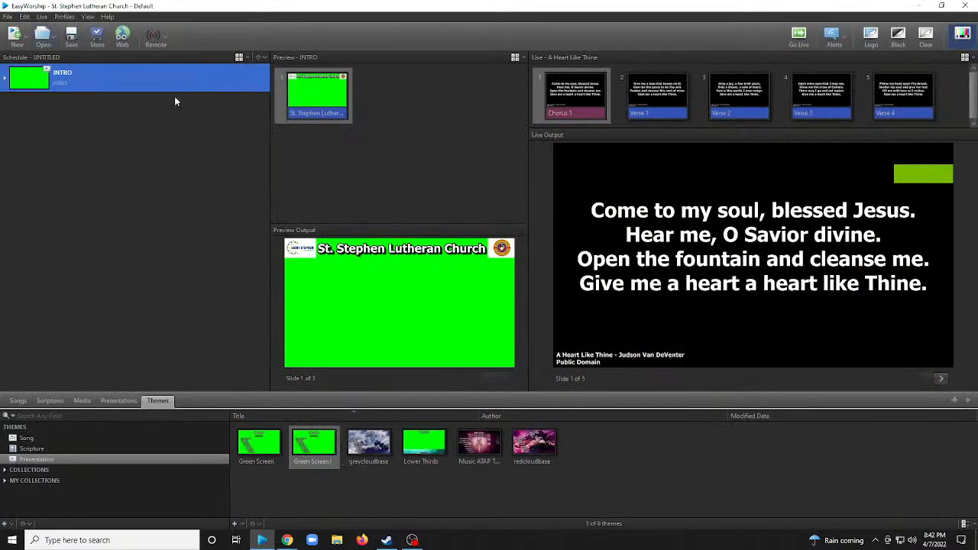
Open the media store's Premium Media catalogue and look through its filters and collections for seasonal content.
left_click(97, 38)
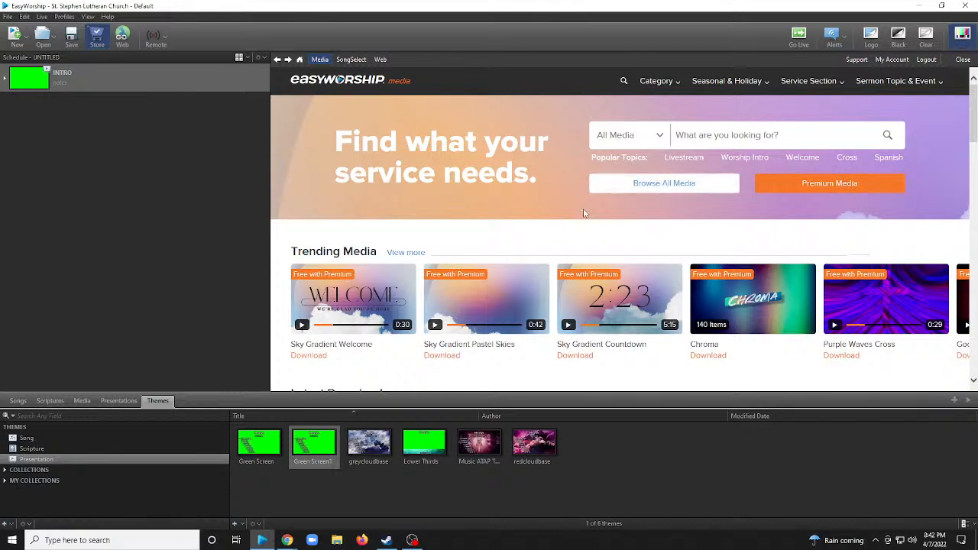
left_click(837, 188)
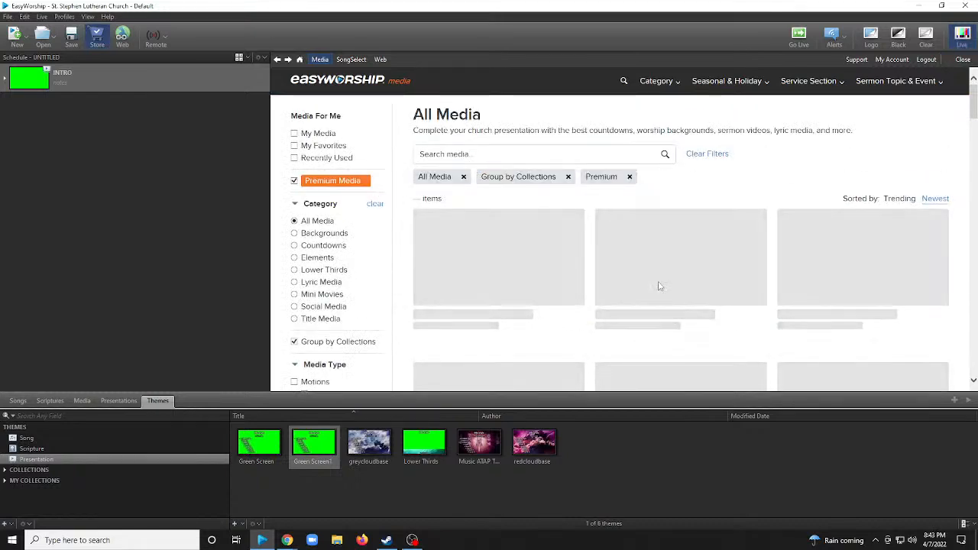
scroll(653, 279, "down", 1)
scroll(646, 275, "up", 1)
left_click(480, 161)
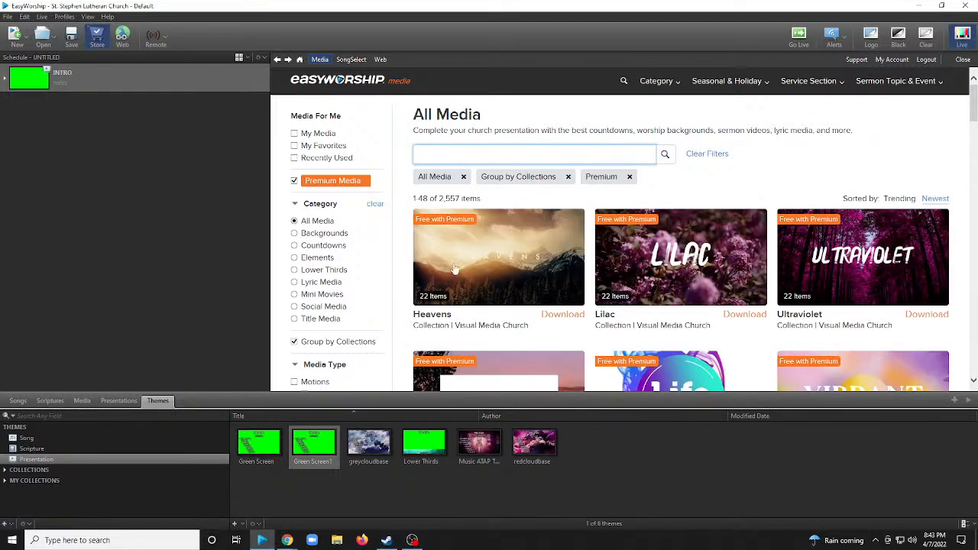
scroll(361, 265, "down", 1)
scroll(359, 265, "down", 3)
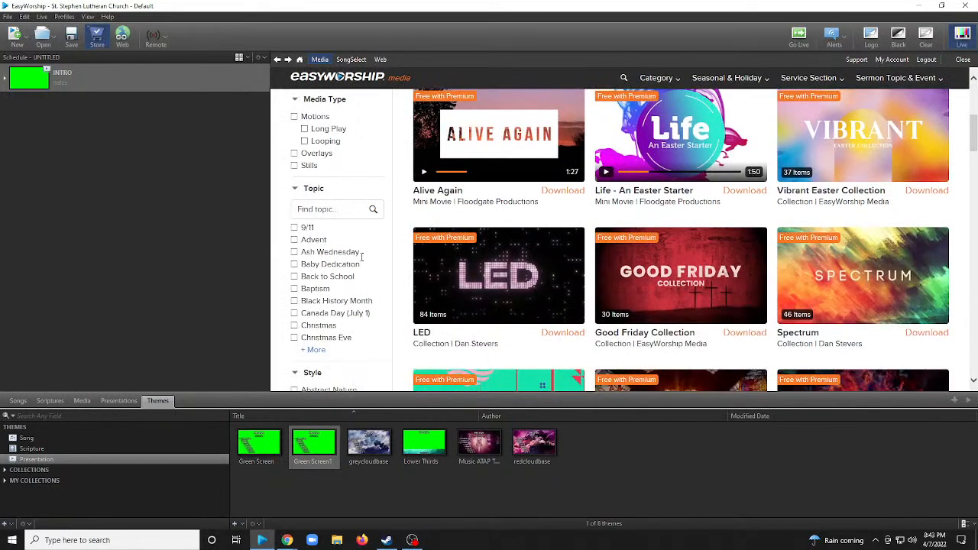
scroll(362, 258, "down", 2)
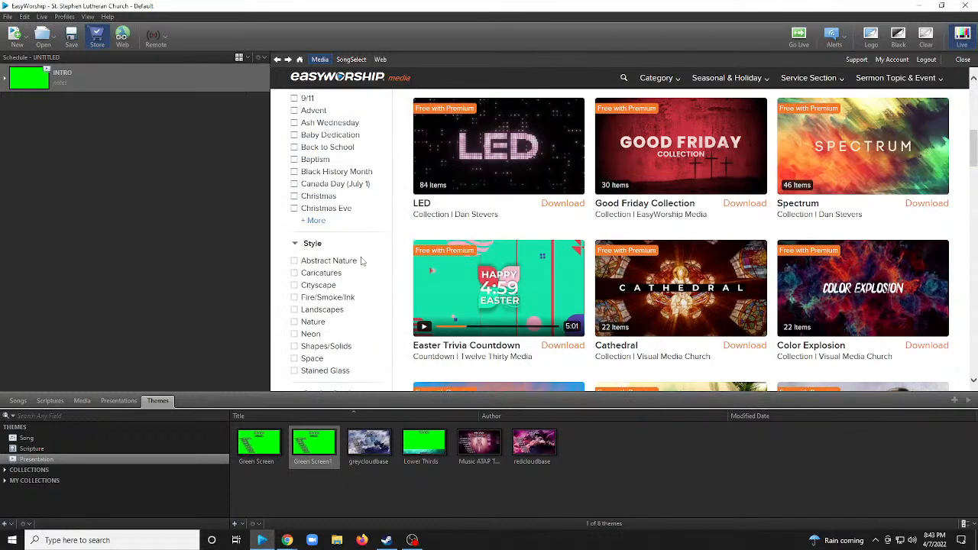
scroll(554, 256, "down", 1)
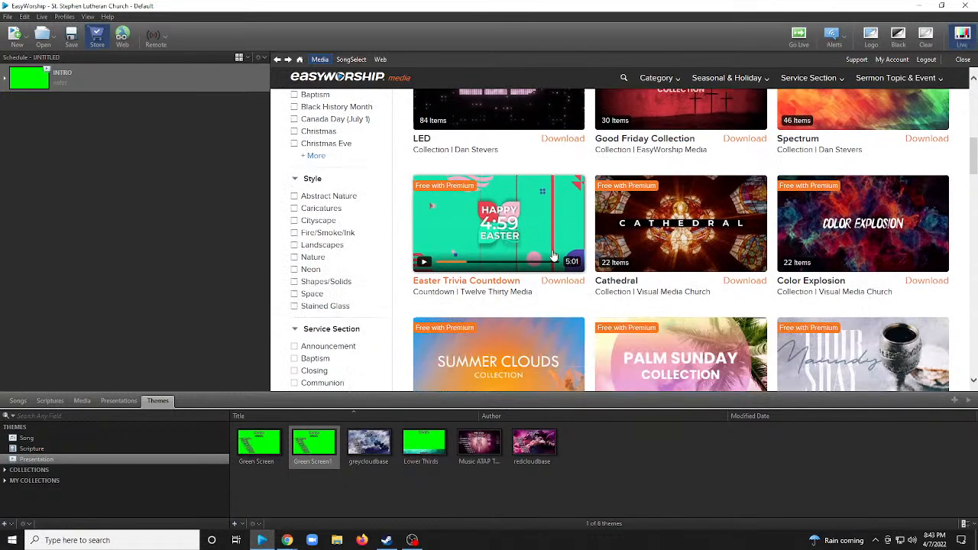
scroll(554, 256, "down", 3)
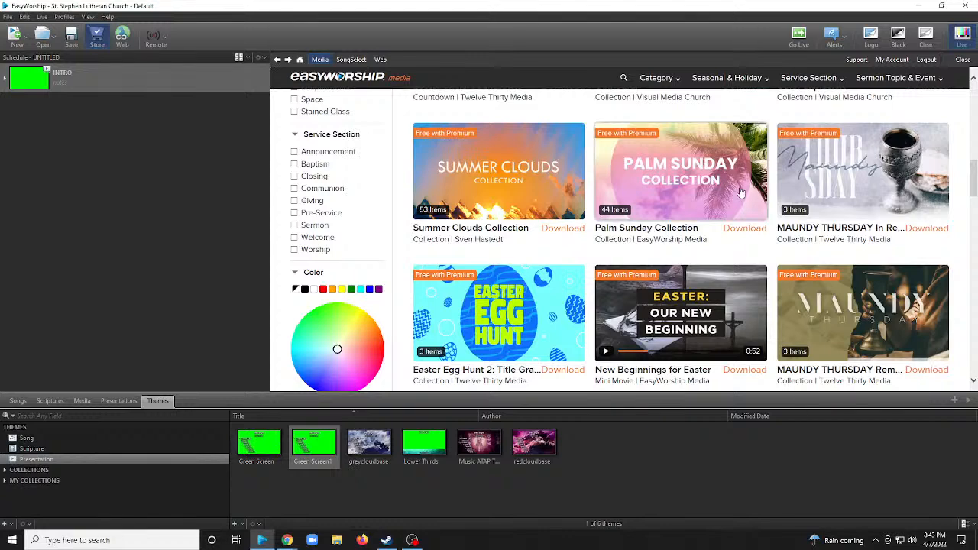
Open the Palm Sunday Collection's download items and download the Palm Sunday countdown with the transparent background in HD1080.
left_click(740, 229)
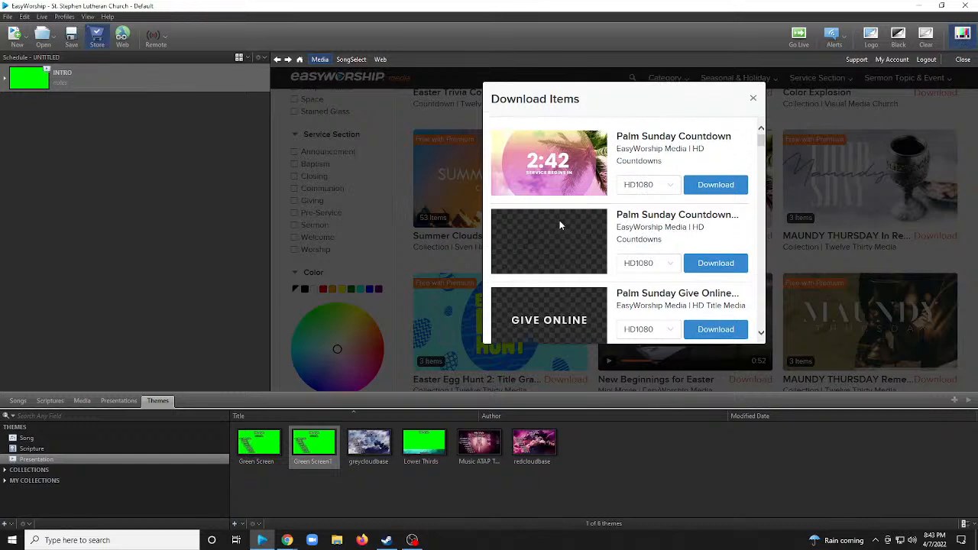
scroll(736, 244, "down", 2)
left_click(744, 220)
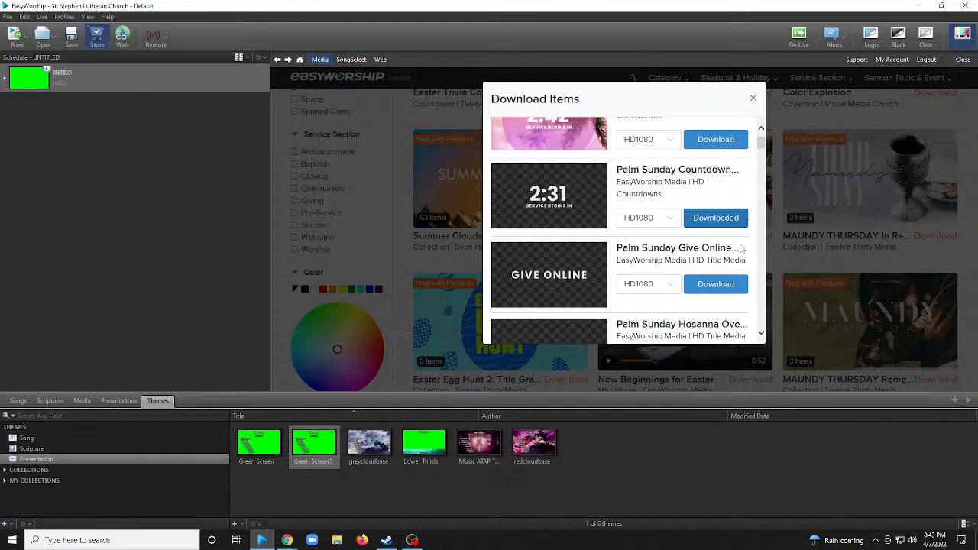
Download the Palm Sunday Daytime #1 and Palm Sunday Sunset #1 backgrounds in HD1080 from the collection's download items.
scroll(591, 193, "down", 3)
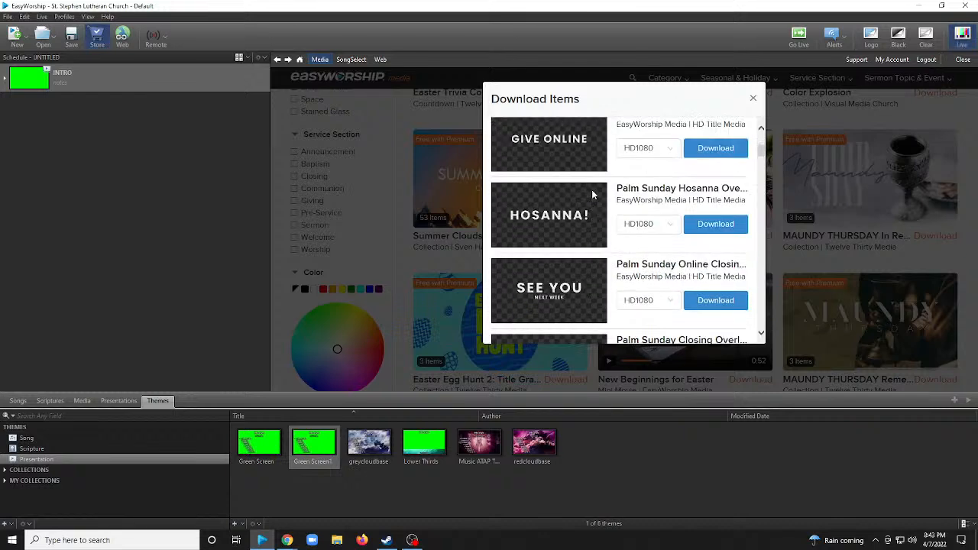
scroll(591, 191, "down", 15)
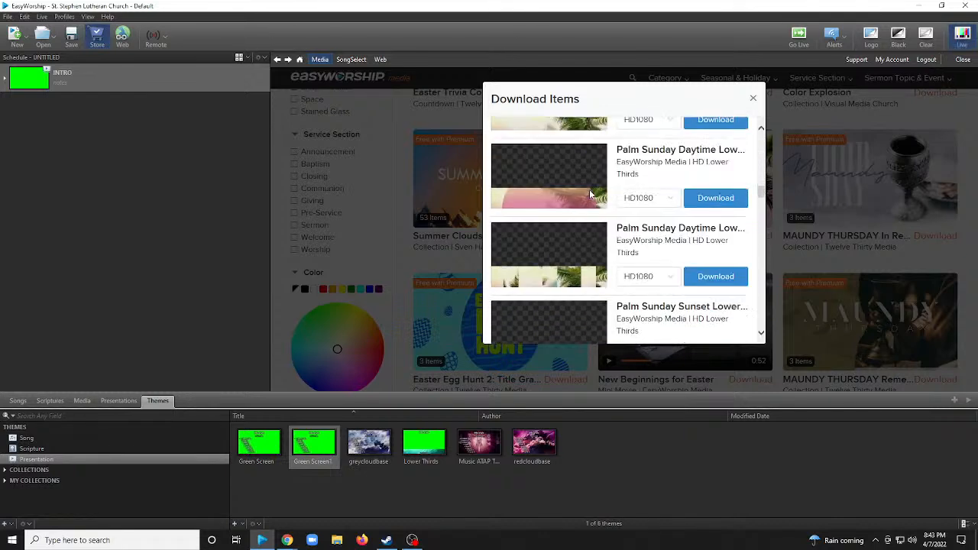
scroll(590, 195, "down", 15)
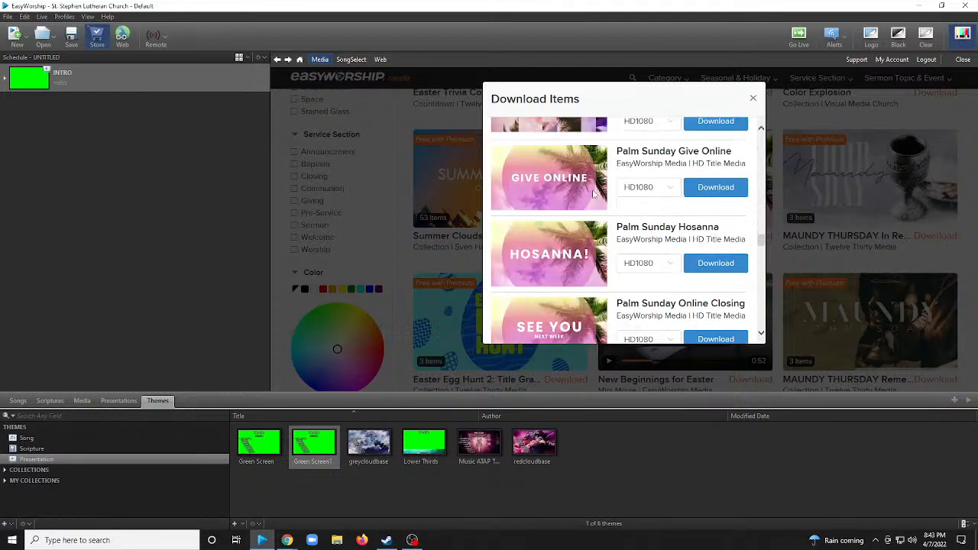
scroll(591, 191, "down", 8)
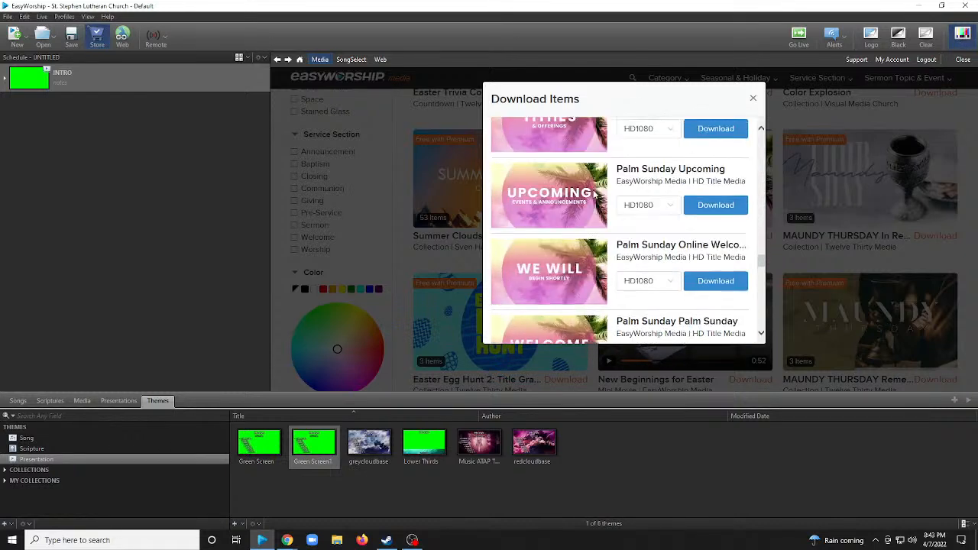
scroll(593, 194, "down", 5)
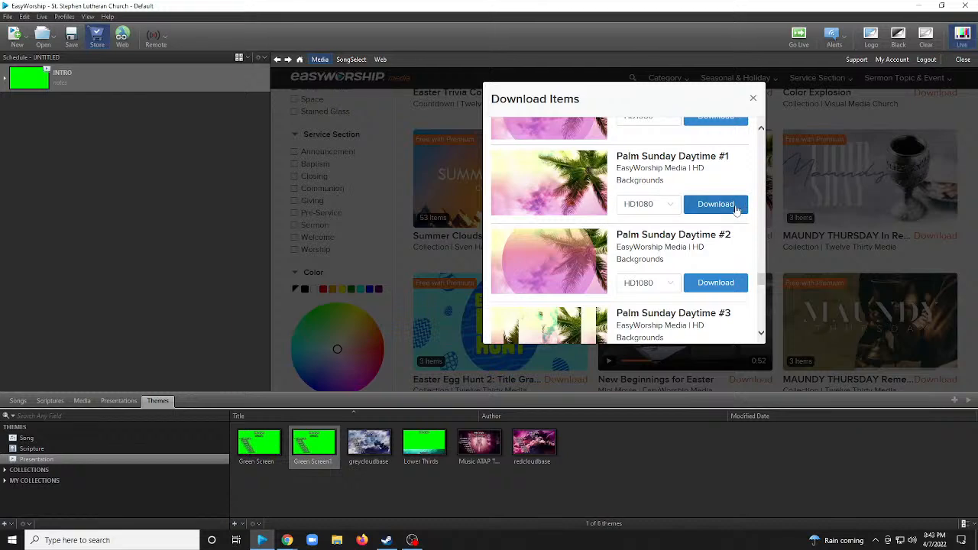
left_click(712, 211)
scroll(598, 213, "down", 5)
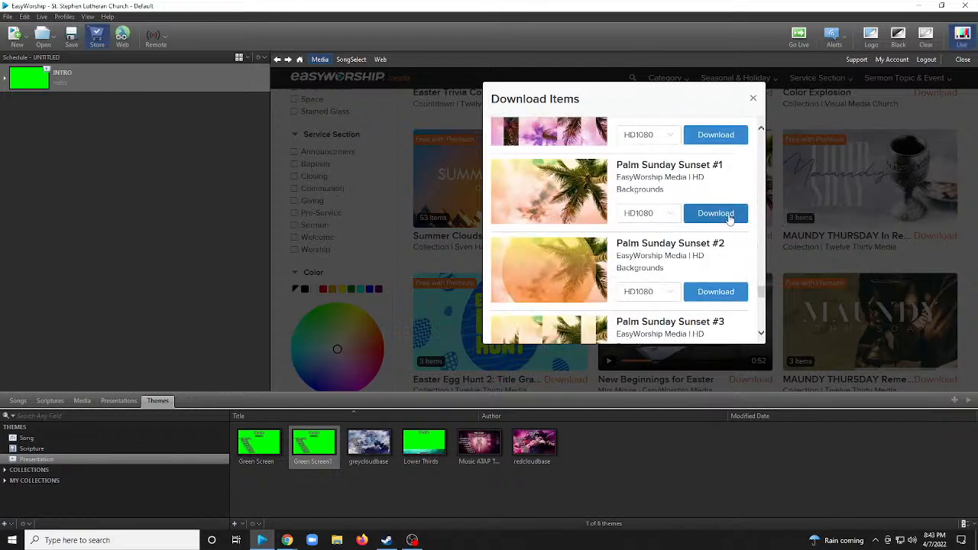
left_click(715, 213)
Download the Palm Sunday Ocean #1 and Palm Sunday Sunrise #1 backgrounds in HD1080 and close the download items.
scroll(569, 197, "down", 3)
scroll(569, 198, "down", 2)
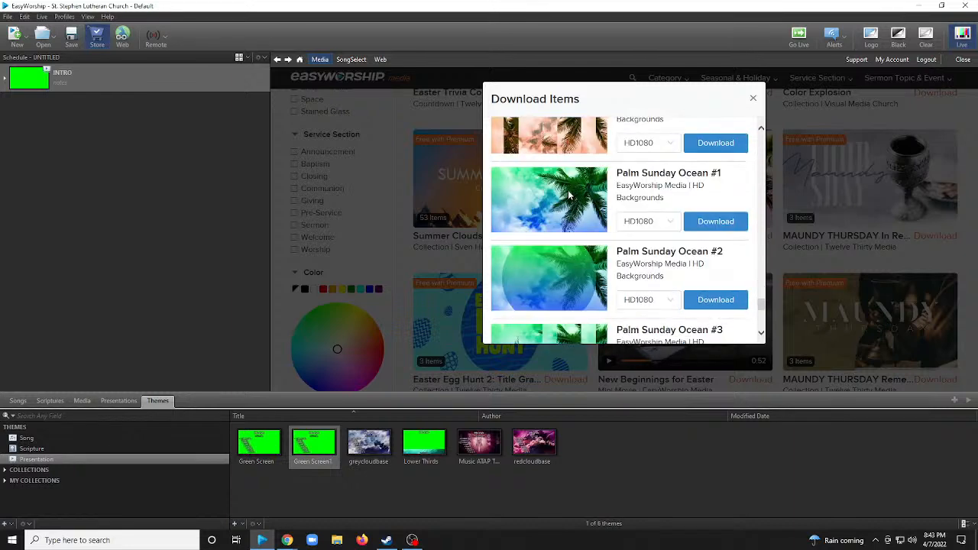
left_click(715, 221)
scroll(578, 218, "down", 4)
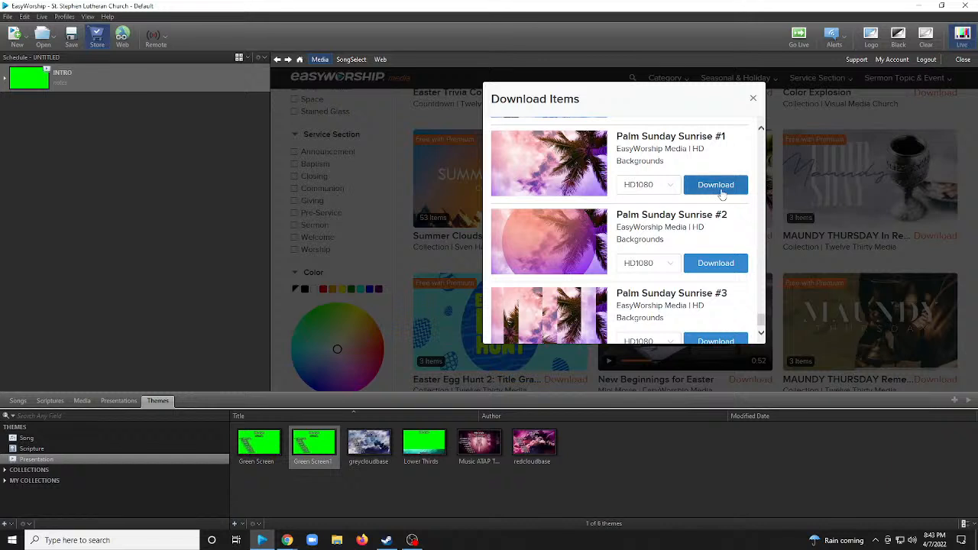
left_click(719, 187)
scroll(590, 182, "down", 1)
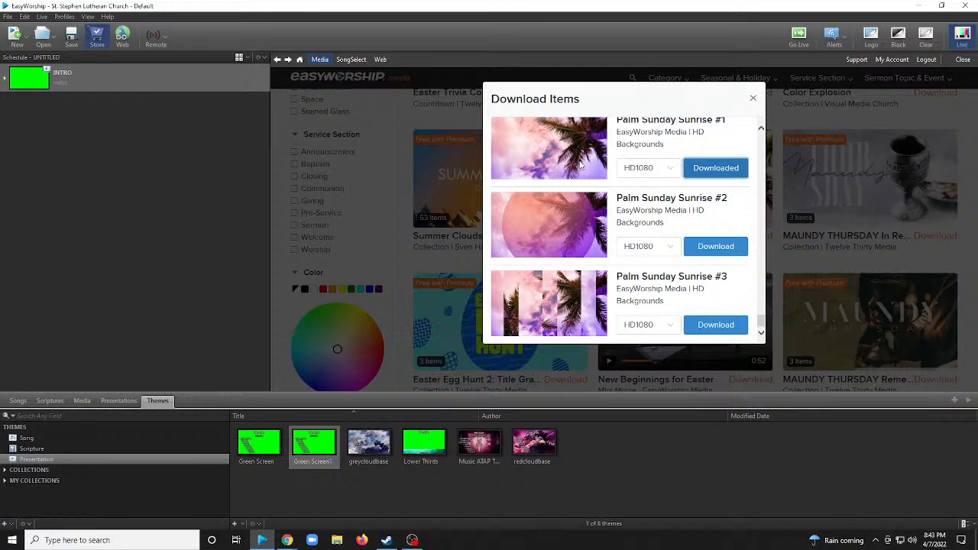
scroll(581, 164, "up", 1)
scroll(586, 206, "up", 1)
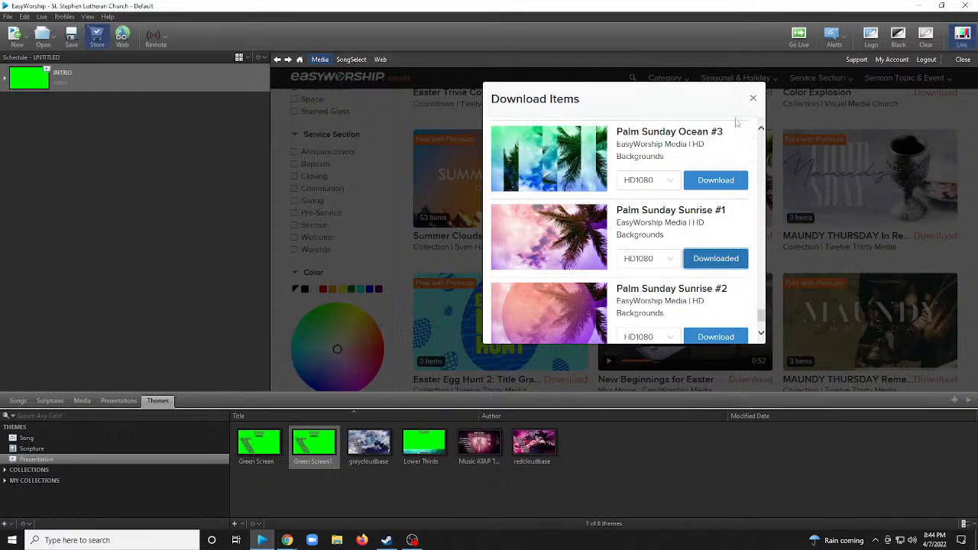
left_click(753, 99)
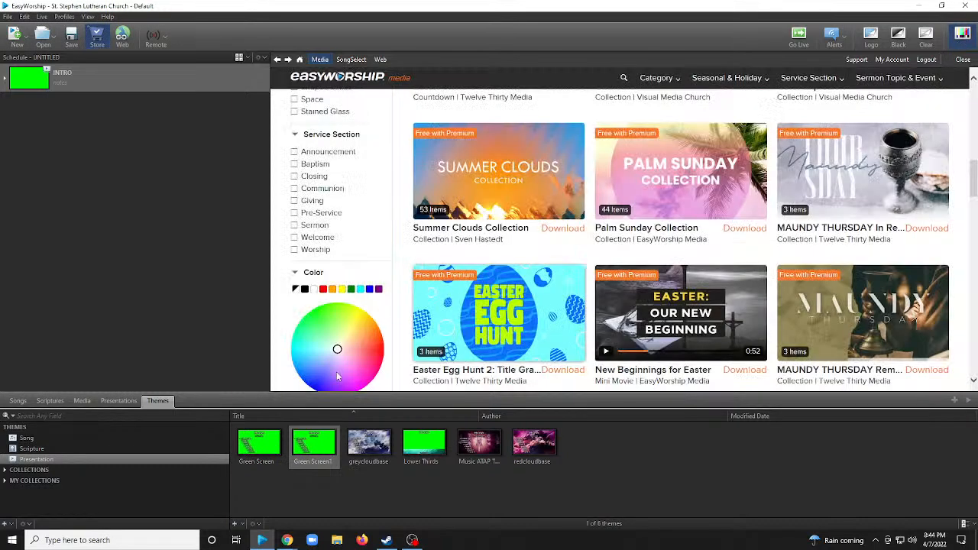
Look through the media library's Videos category for the newly downloaded Palm Sunday videos.
left_click(117, 402)
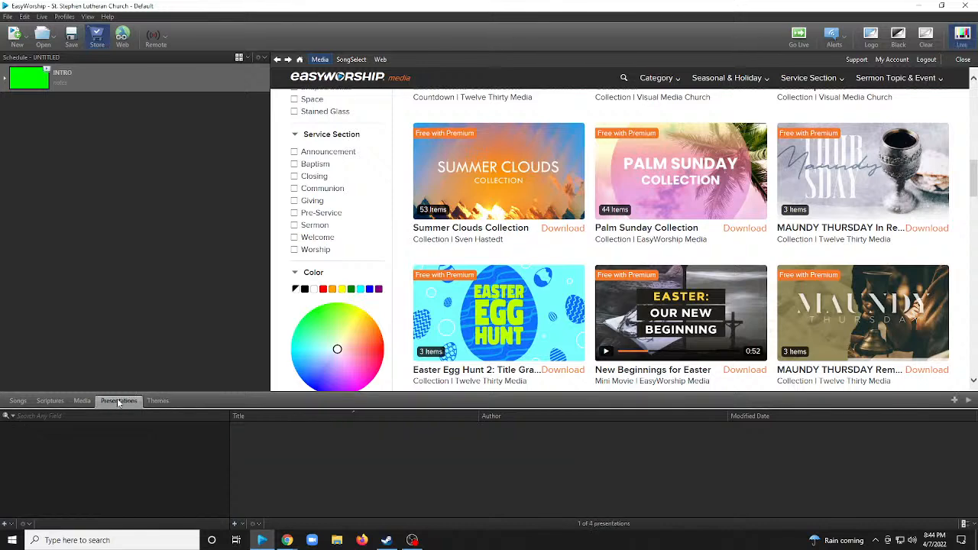
left_click(82, 401)
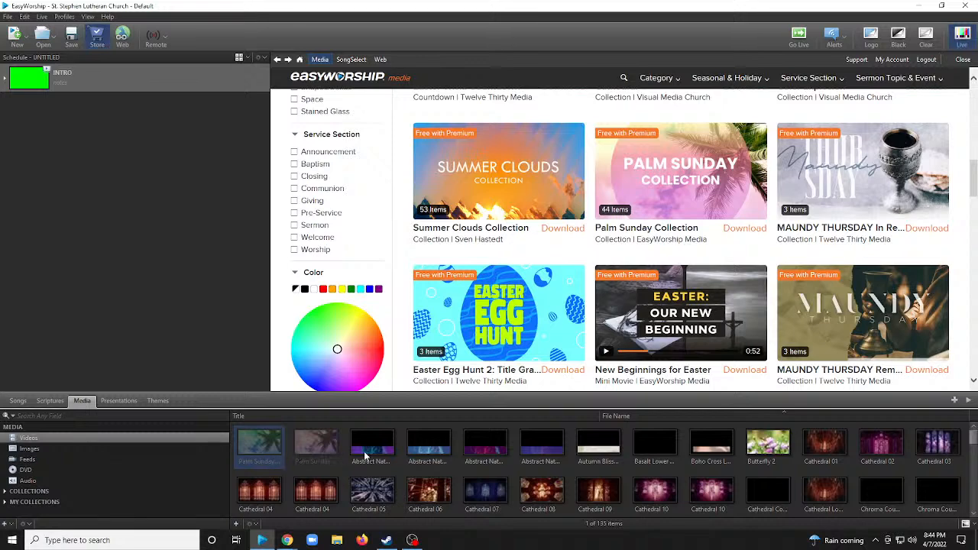
scroll(364, 455, "down", 5)
scroll(357, 454, "up", 5)
scroll(598, 461, "down", 6)
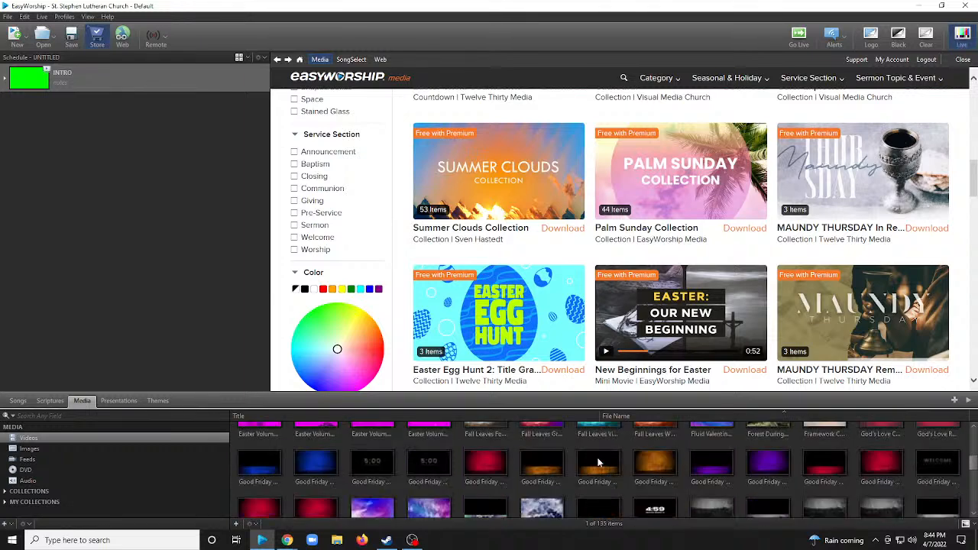
scroll(600, 459, "down", 5)
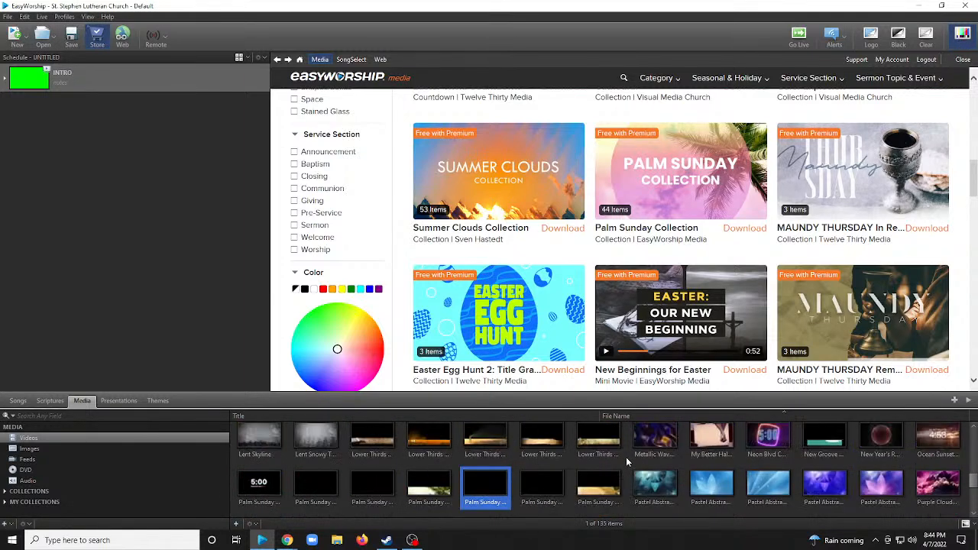
scroll(626, 457, "down", 1)
scroll(631, 460, "up", 1)
scroll(635, 462, "down", 1)
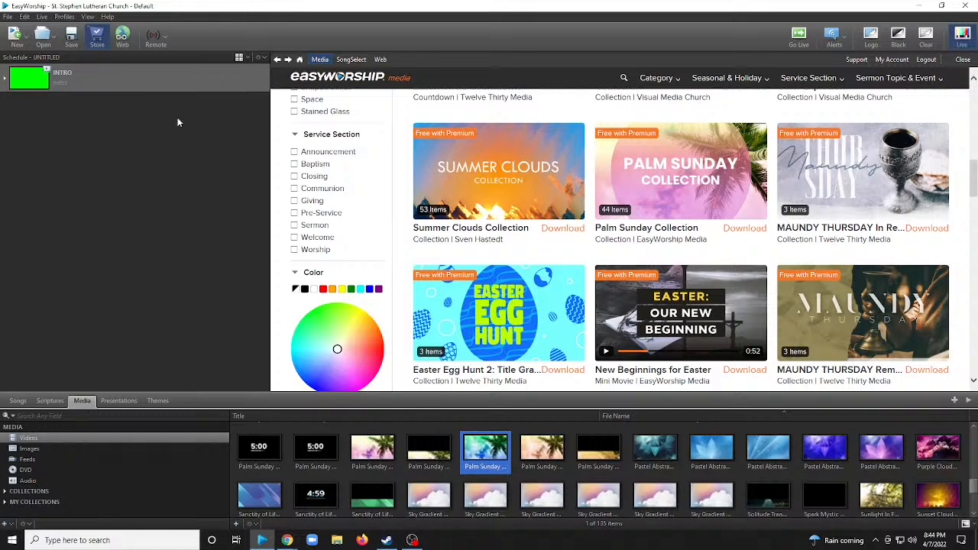
Edit the INTRO schedule item and set the Palm Sunday Ocean #1 video as the background of its church-name slide.
right_click(128, 87)
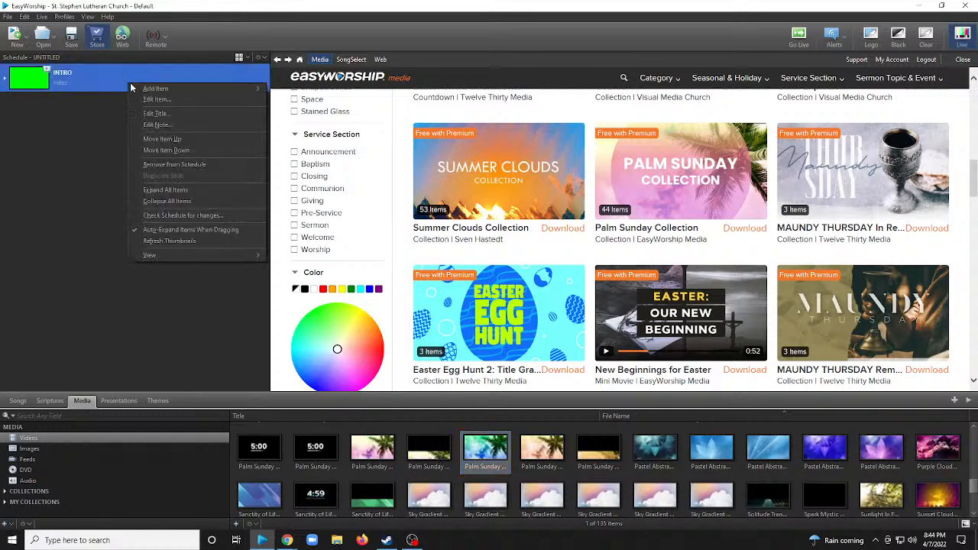
left_click(156, 100)
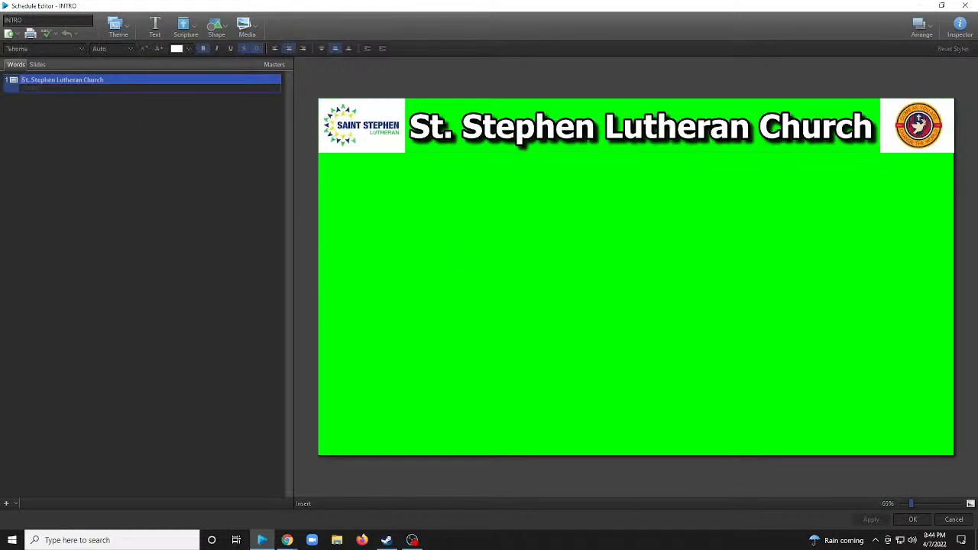
left_click(246, 29)
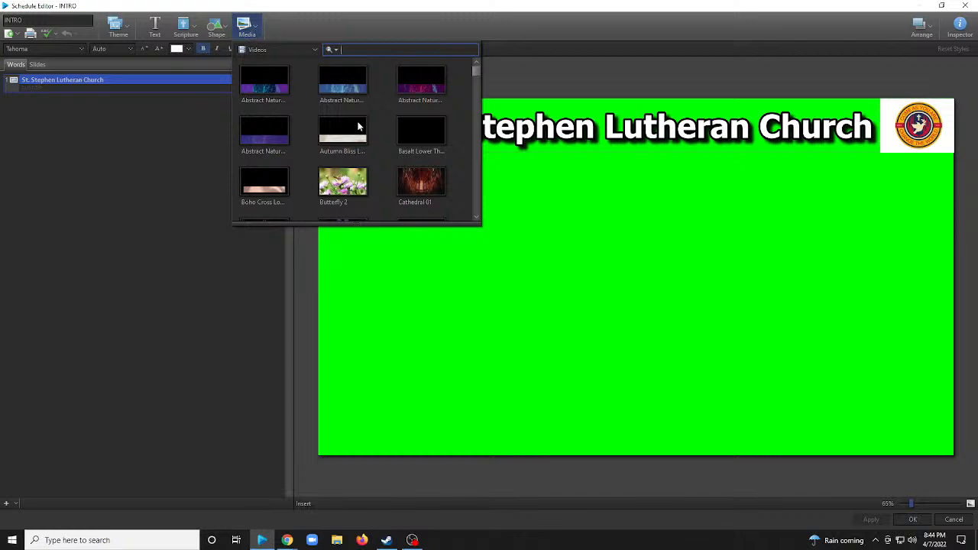
scroll(375, 137, "down", 5)
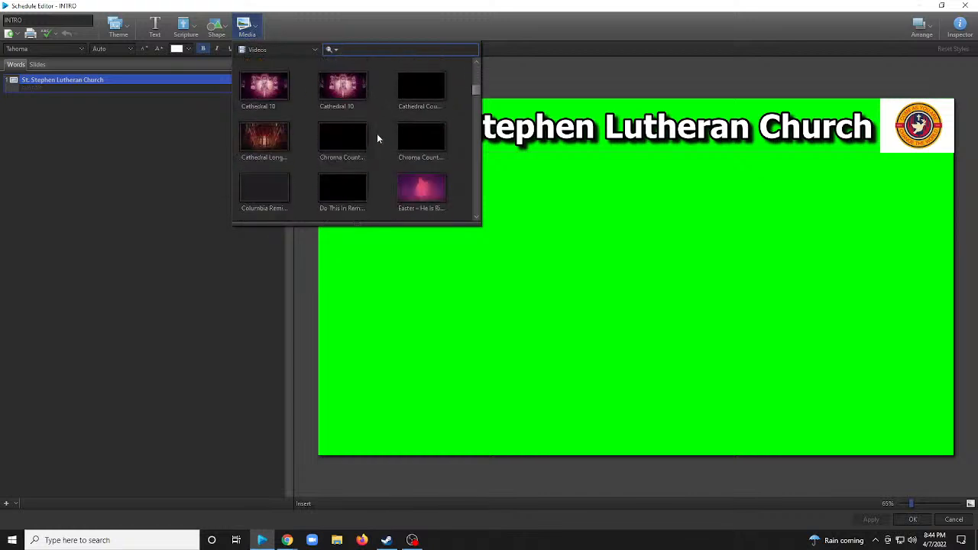
scroll(377, 136, "down", 3)
scroll(378, 139, "down", 5)
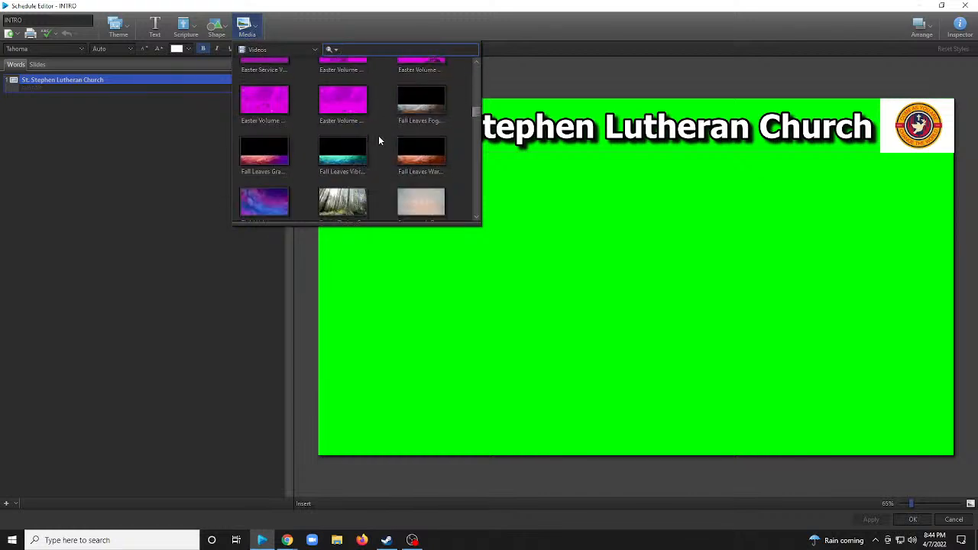
scroll(378, 140, "down", 5)
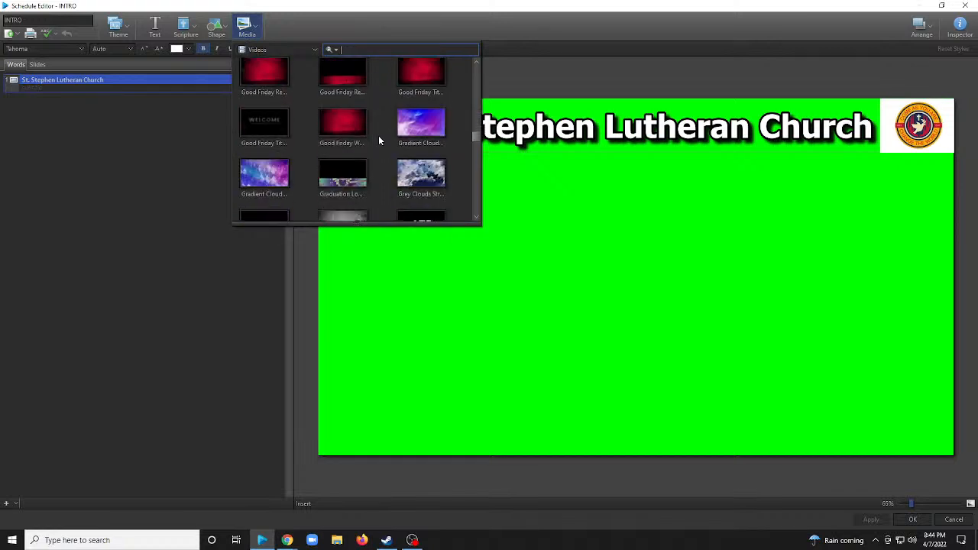
scroll(379, 135, "down", 5)
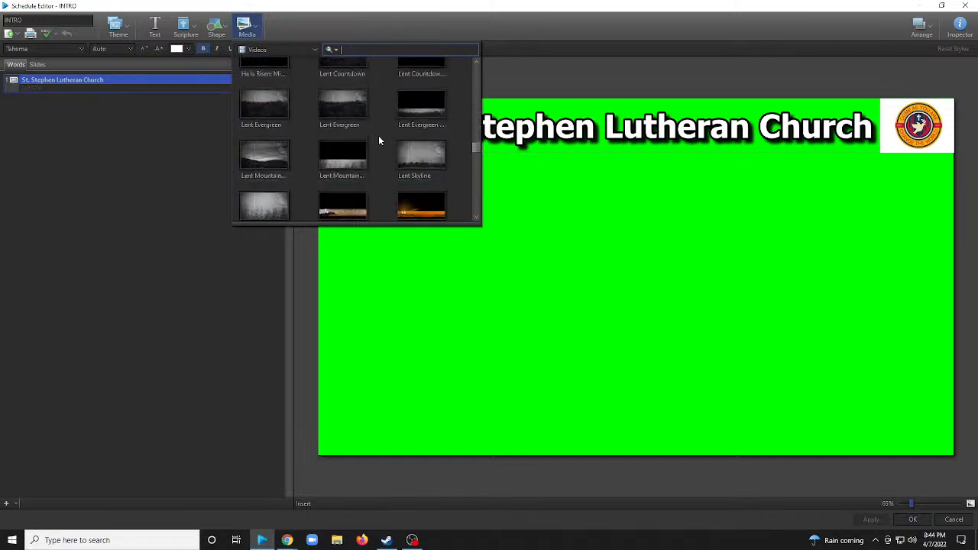
scroll(378, 141, "down", 2)
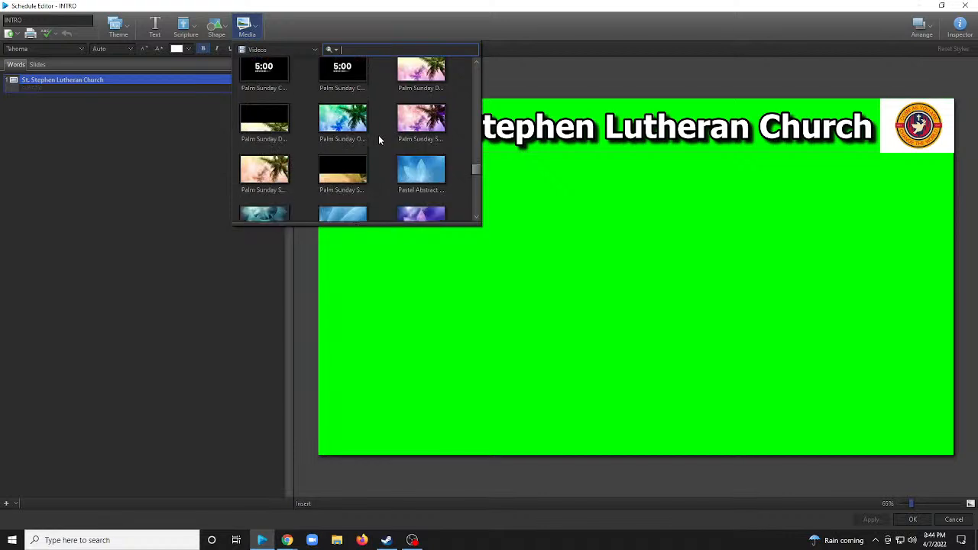
left_click_drag(346, 130, 74, 91)
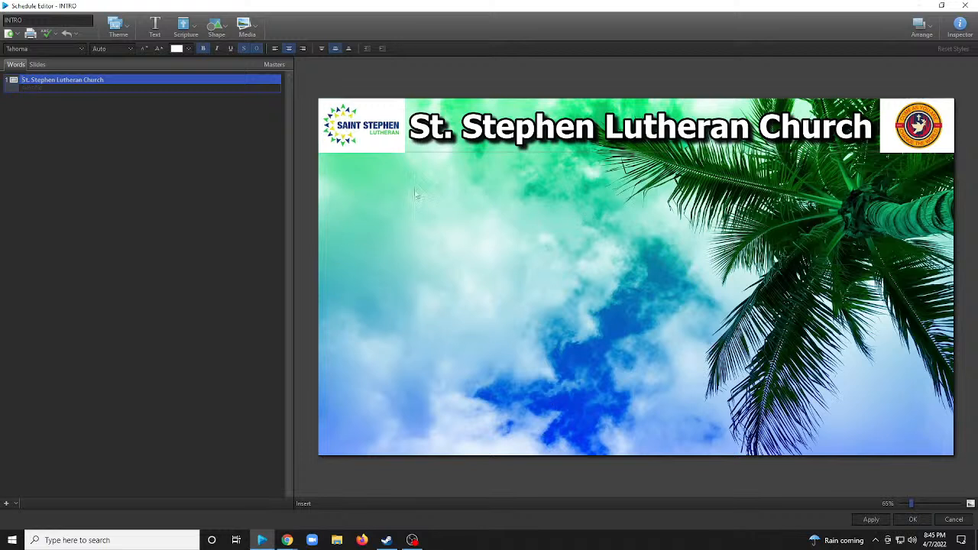
Examine the INTRO slide's media properties in the Inspector, its slide view and its Green Screen1 theme masters.
left_click(957, 29)
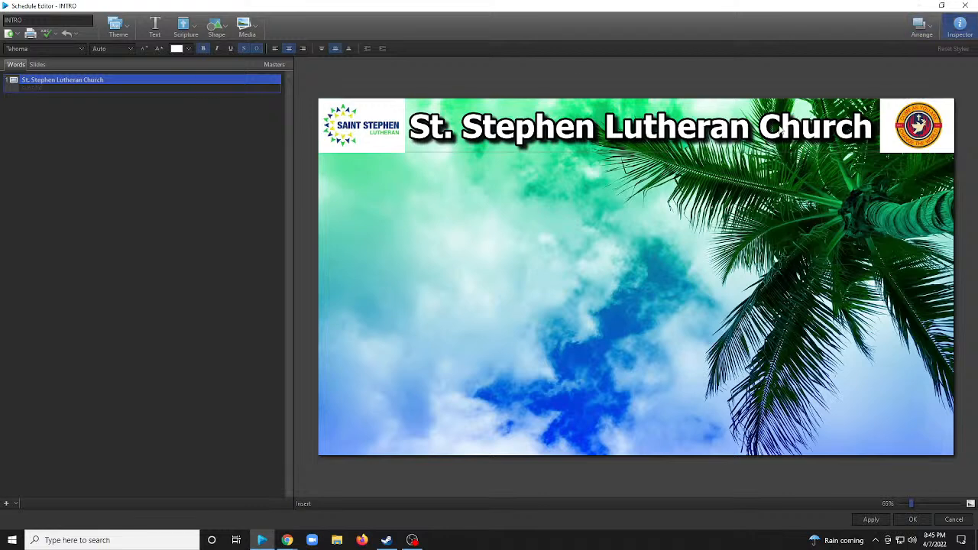
left_click(488, 281)
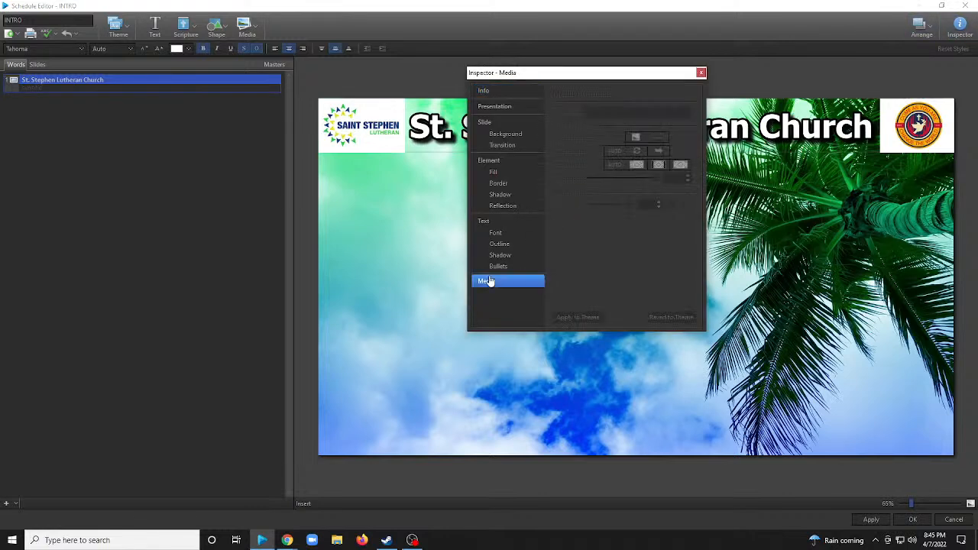
left_click(701, 73)
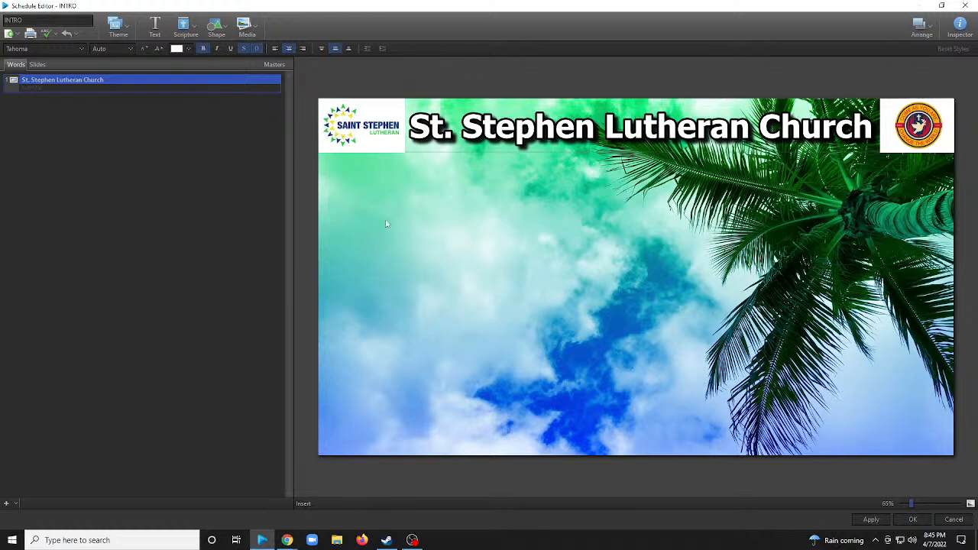
left_click(223, 86)
left_click(46, 65)
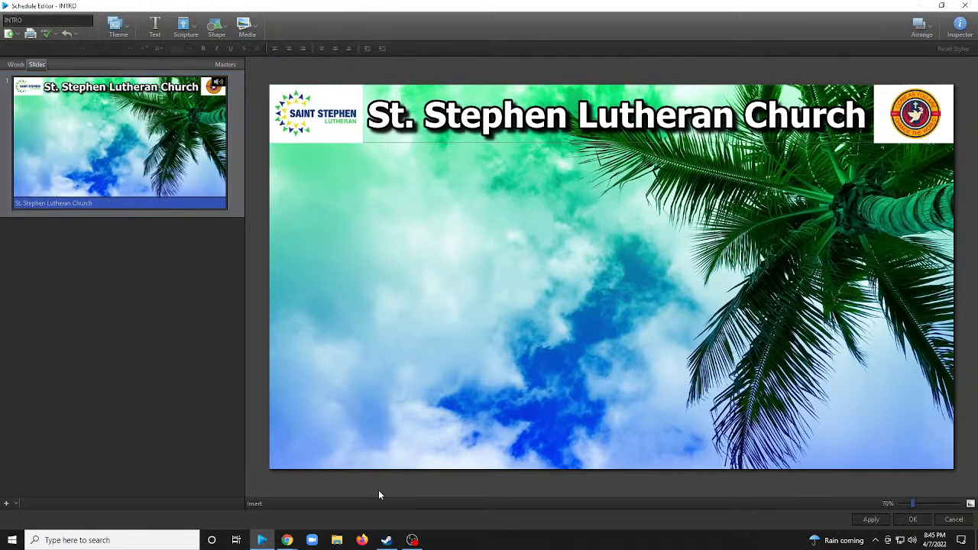
left_click(226, 64)
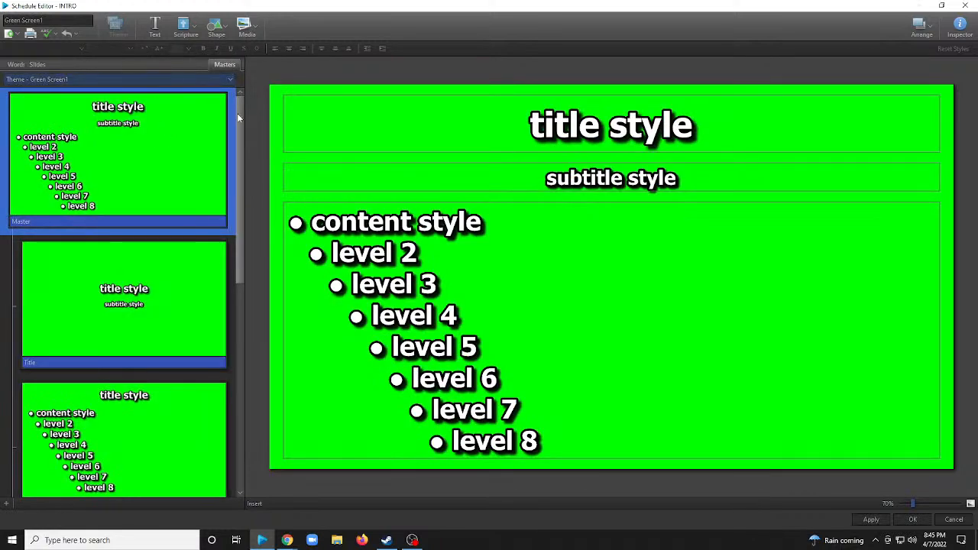
left_click(9, 64)
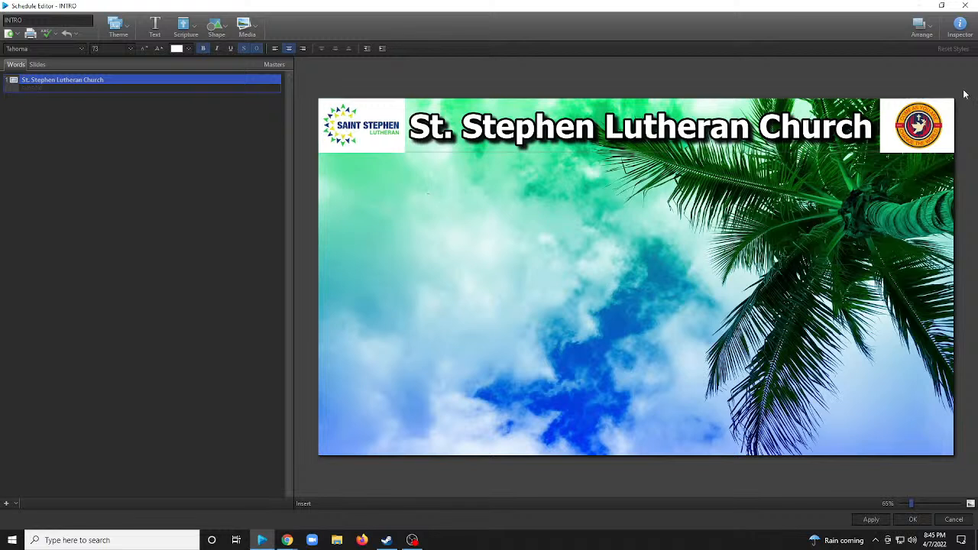
left_click(839, 104)
left_click(864, 171)
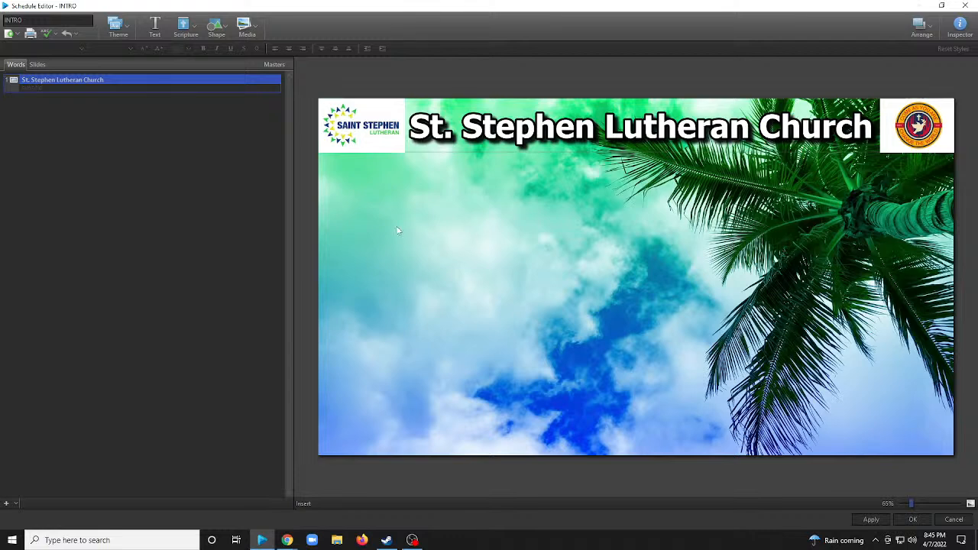
Review the Palm Sunday videos available to the slide and recheck the Inspector's media properties.
left_click(247, 34)
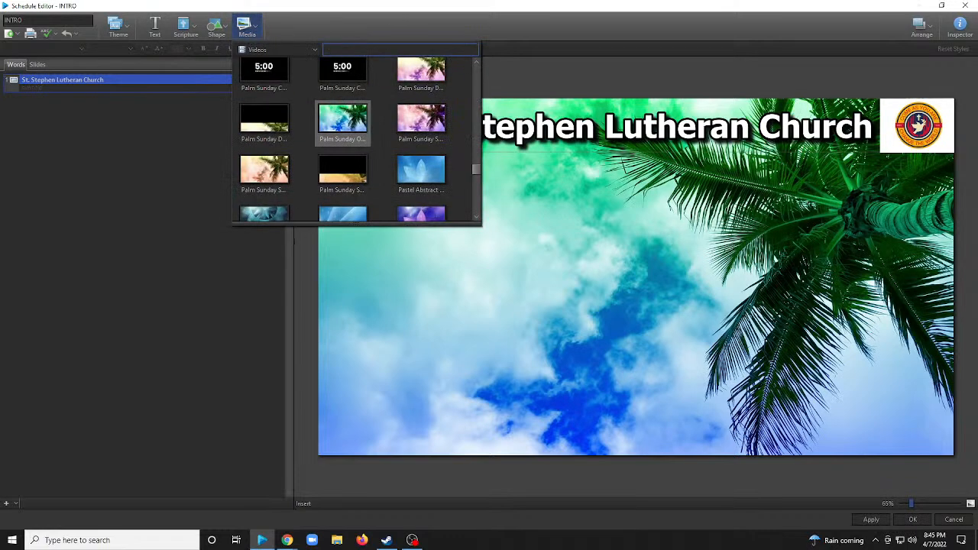
left_click(420, 257)
left_click(955, 26)
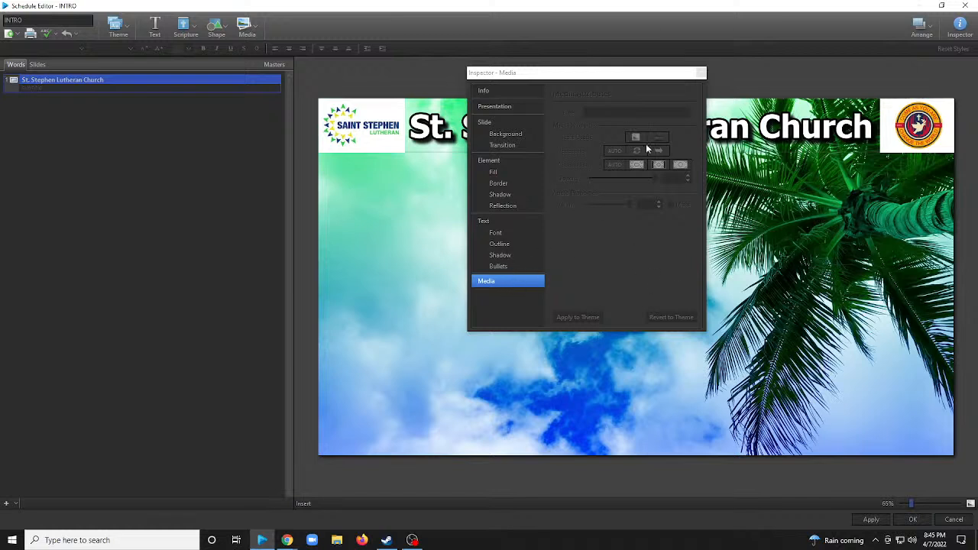
left_click(700, 74)
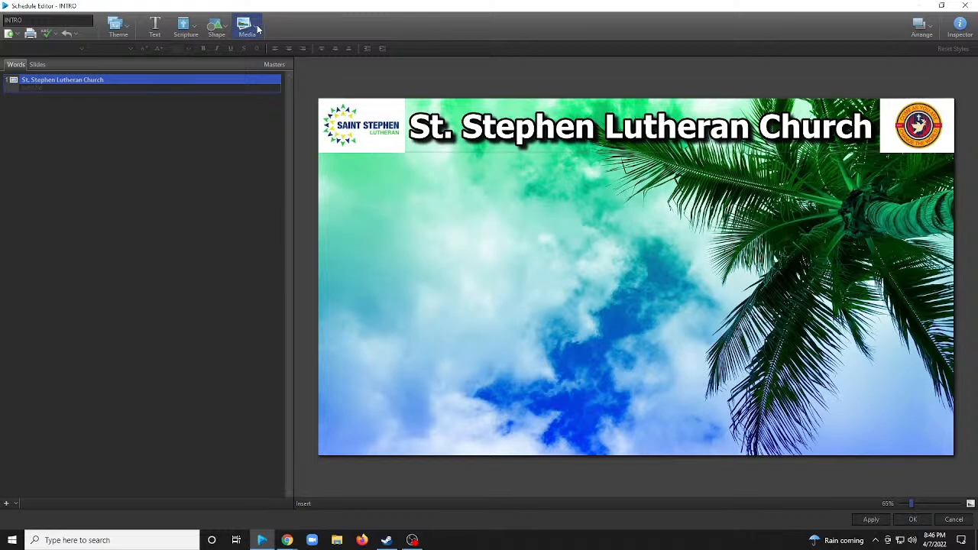
Add a text box to the church-name slide, move it to the slide's lower edge and shrink its height to a single line.
left_click(154, 27)
double_click(650, 210)
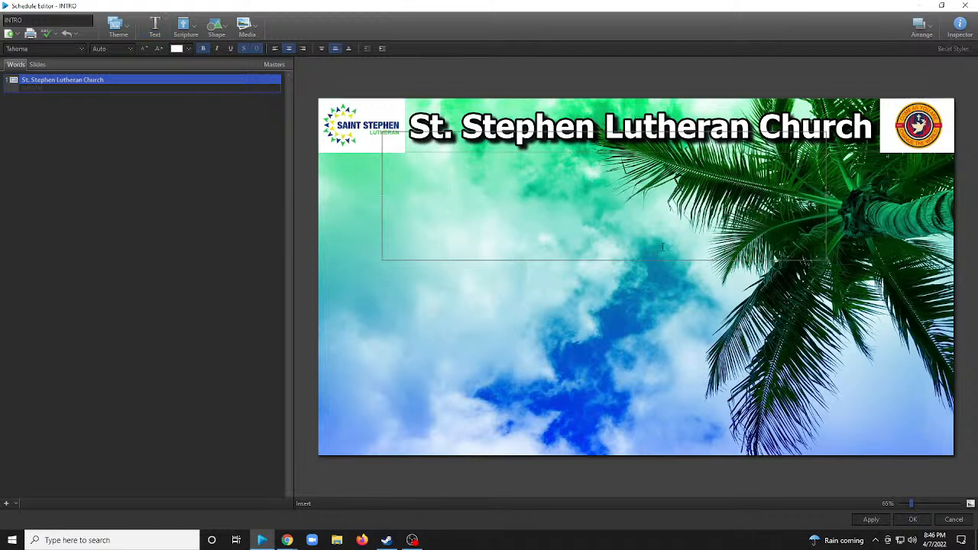
key("Escape")
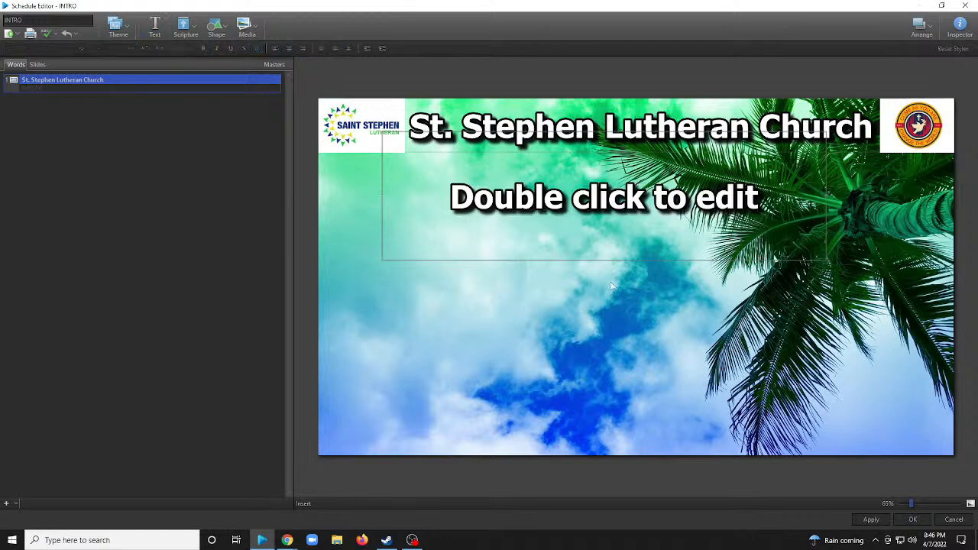
left_click_drag(605, 223, 627, 408)
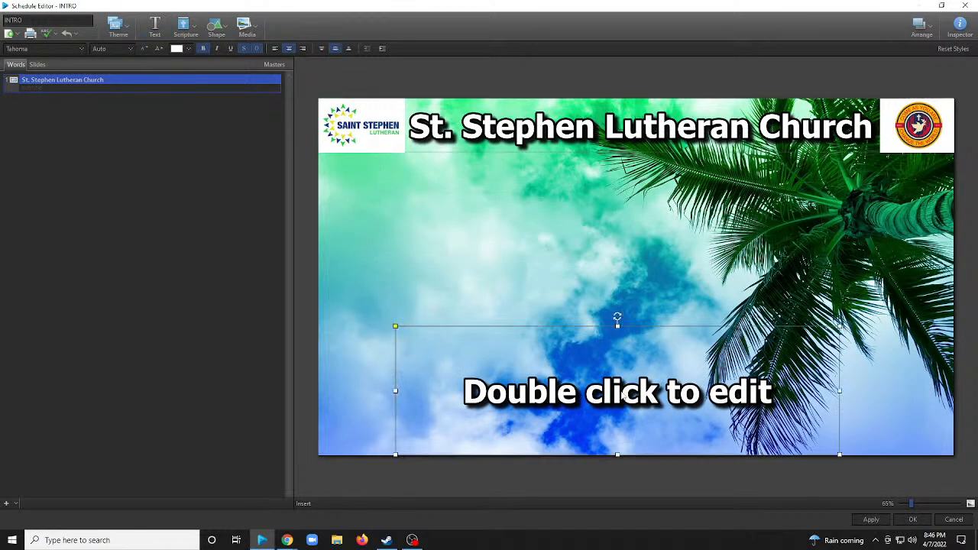
left_click_drag(618, 334, 615, 420)
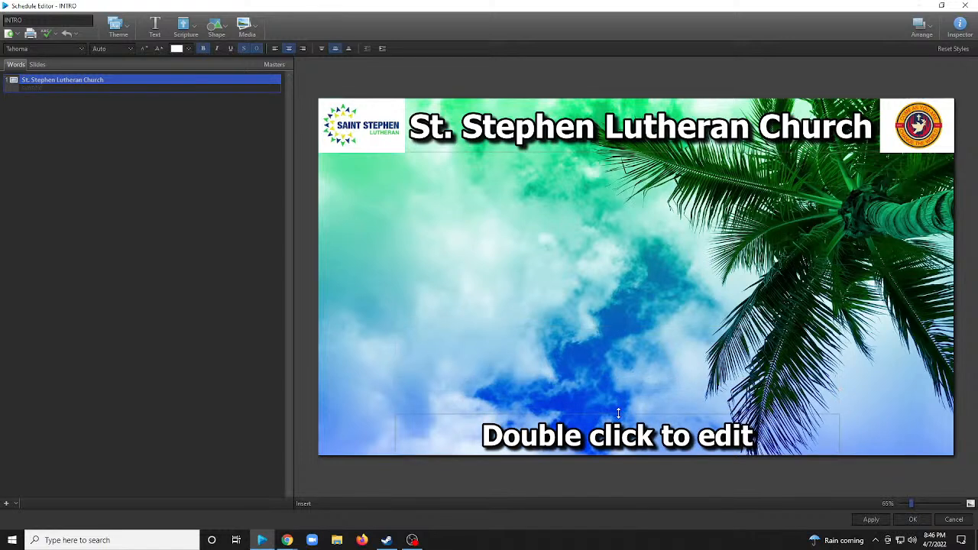
Enter PALM SUNDAY as the text of the new box along the slide's lower edge.
double_click(619, 428)
type("PALWM")
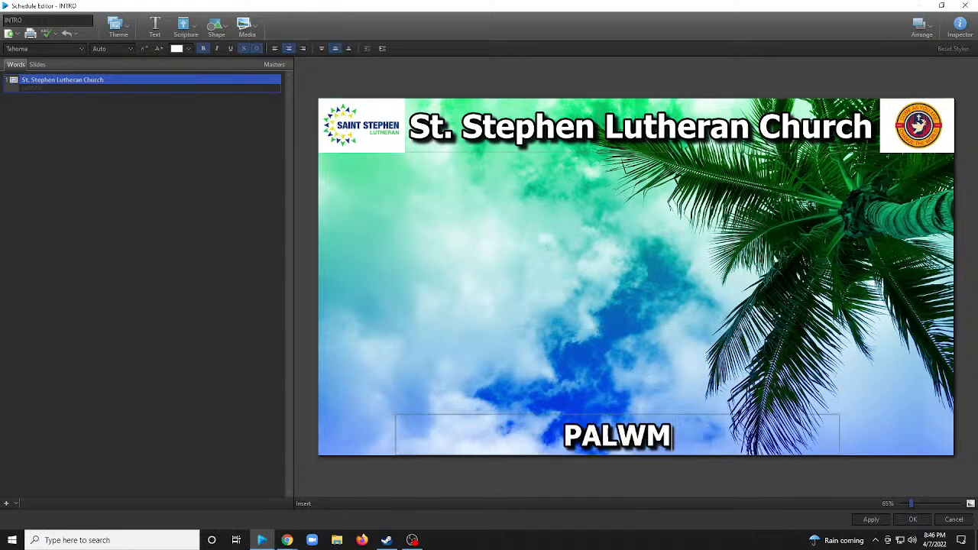
key("BackSpace")
key("BackSpace")
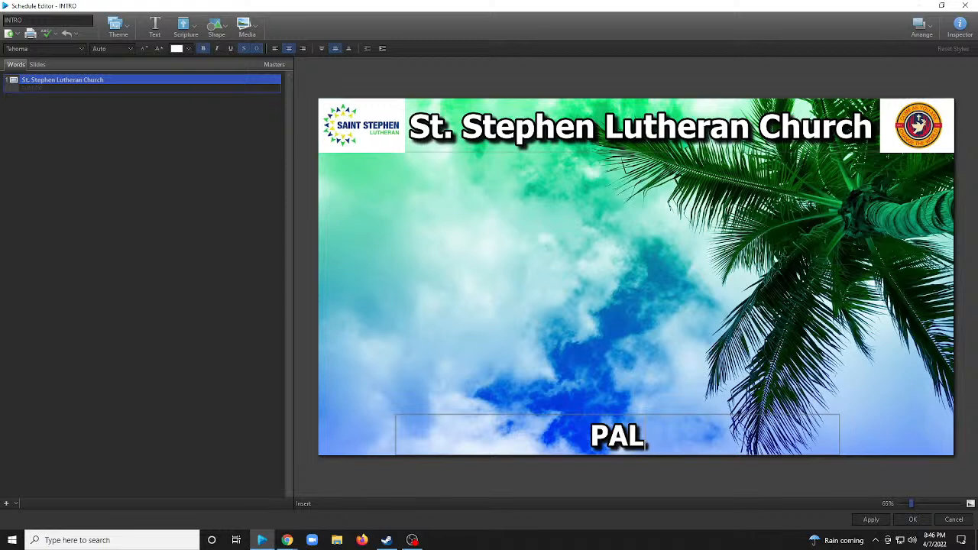
type("M SUB")
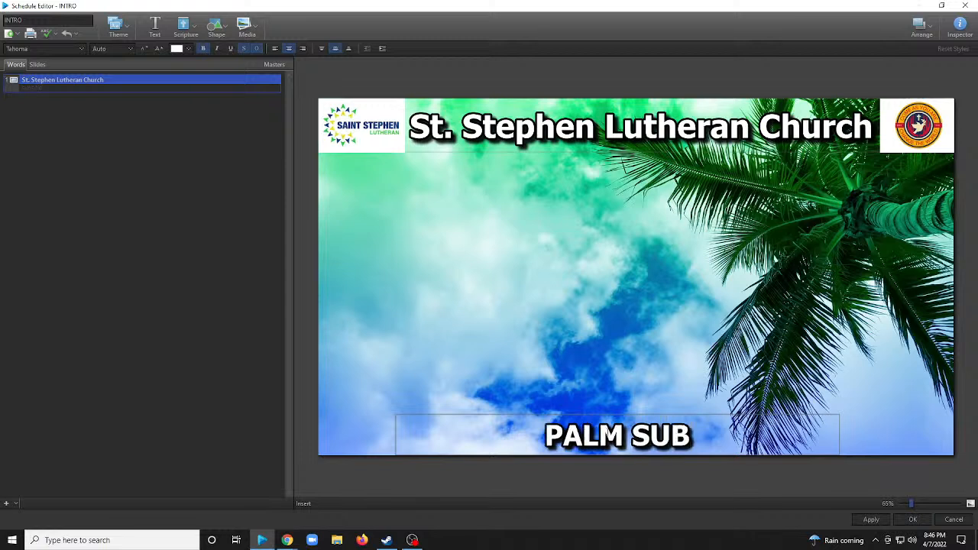
type("N")
key("BackSpace")
key("BackSpace")
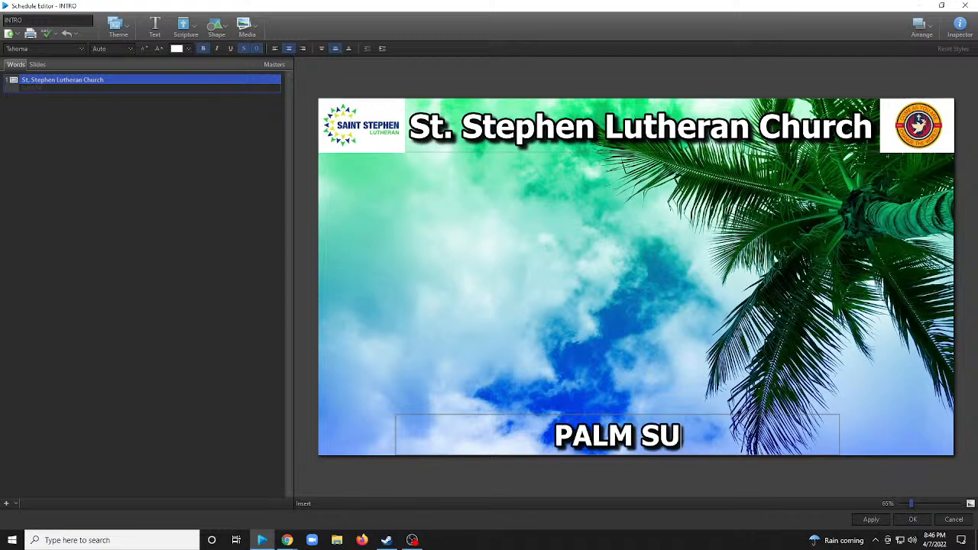
type("NDAY")
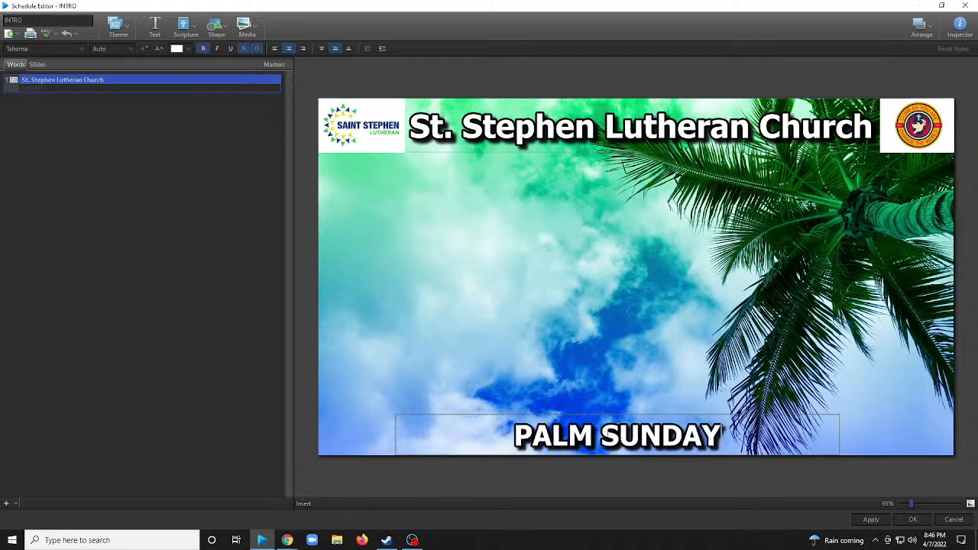
Change the font of the PALM SUNDAY text to TRENDY.
left_click(603, 363)
left_click(636, 440)
left_click(518, 312)
left_click(596, 427)
left_click(46, 48)
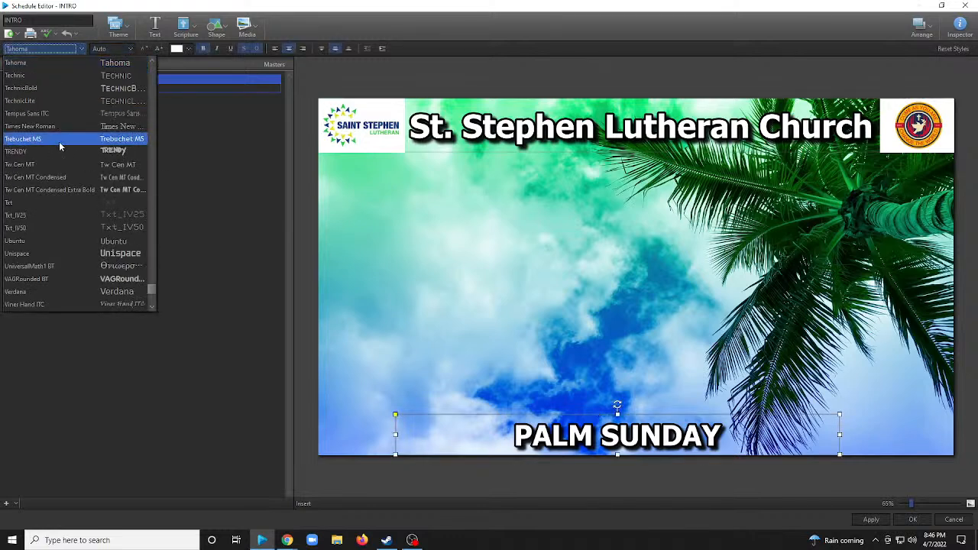
scroll(80, 155, "up", 5)
scroll(79, 156, "down", 3)
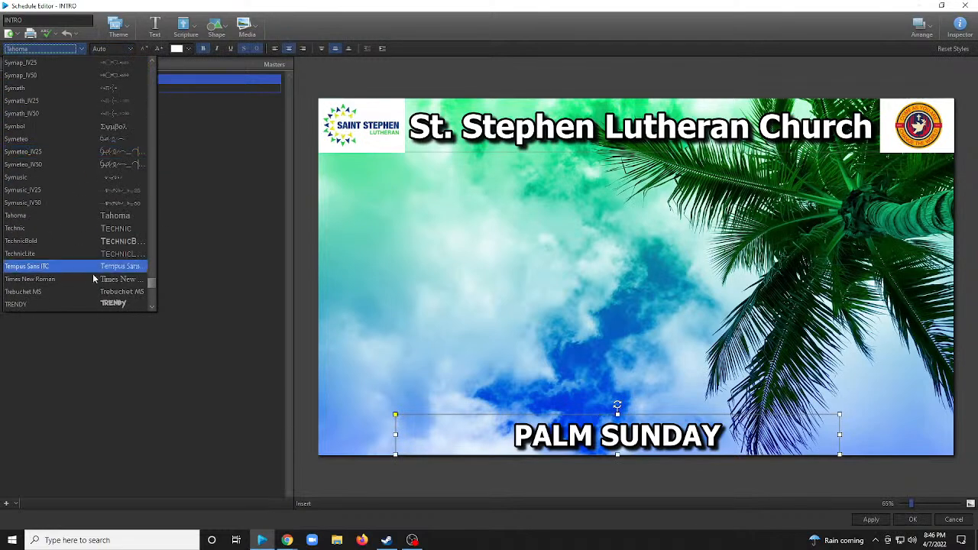
left_click(45, 303)
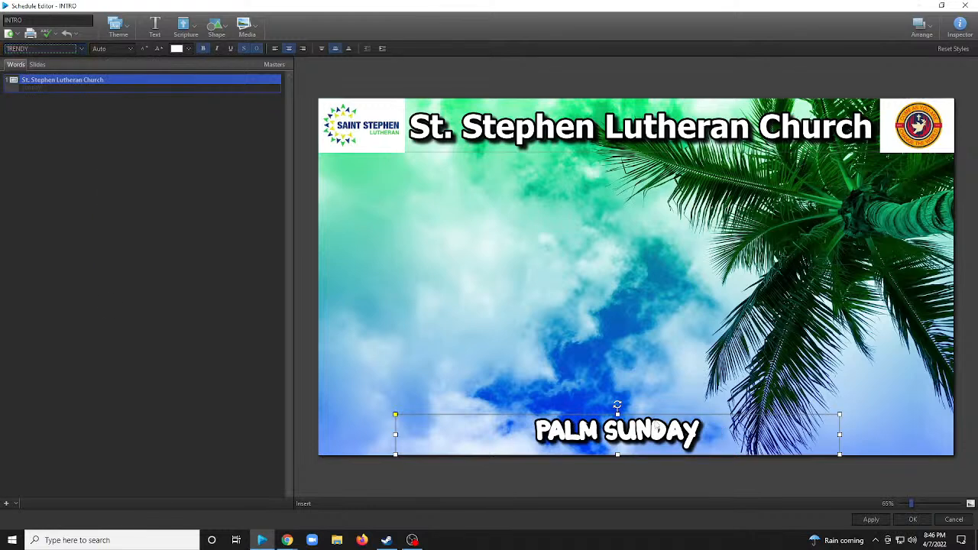
Try orange as the colour of the PALM SUNDAY text and set it back to white.
left_click(186, 49)
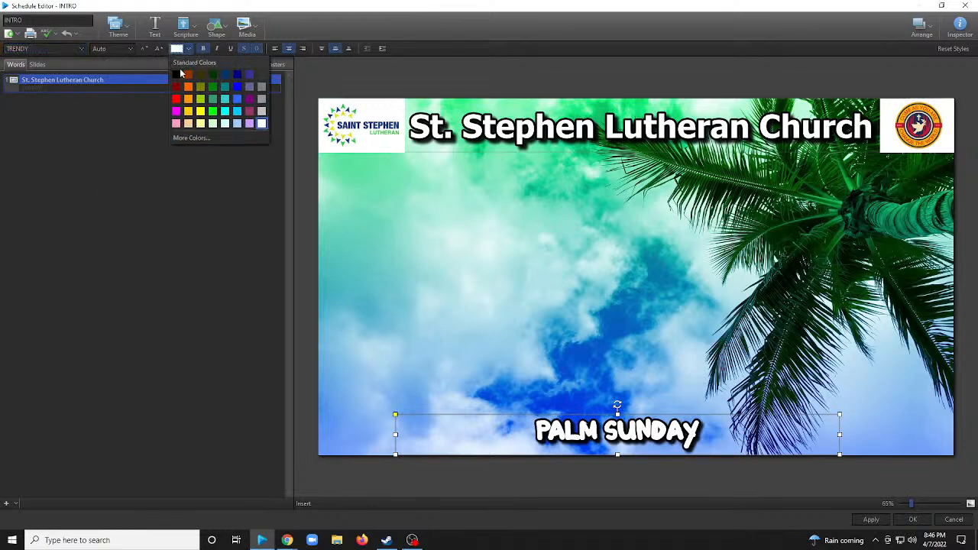
left_click(190, 93)
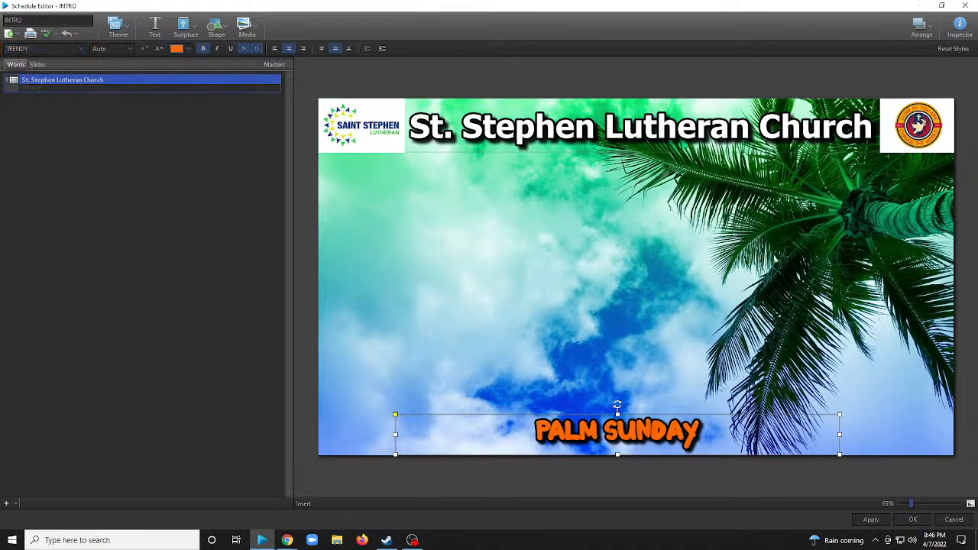
left_click(188, 49)
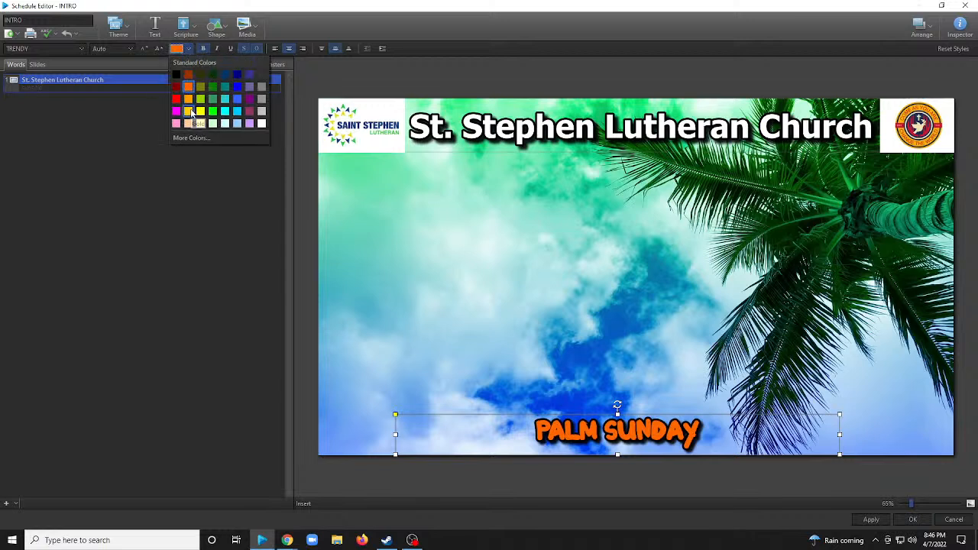
left_click(261, 123)
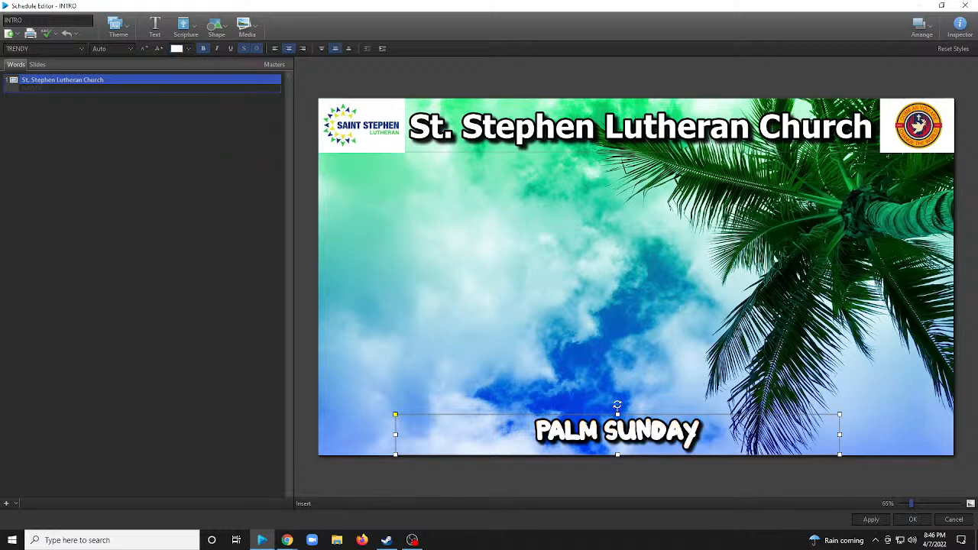
Try red, a dark pink and purple as the colour of the PALM SUNDAY text.
key("alt+Tab")
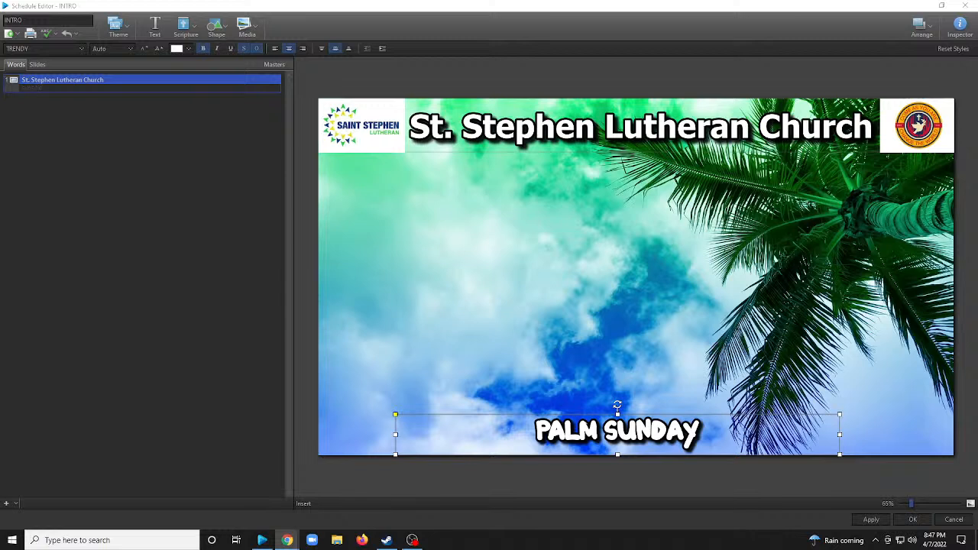
double_click(592, 434)
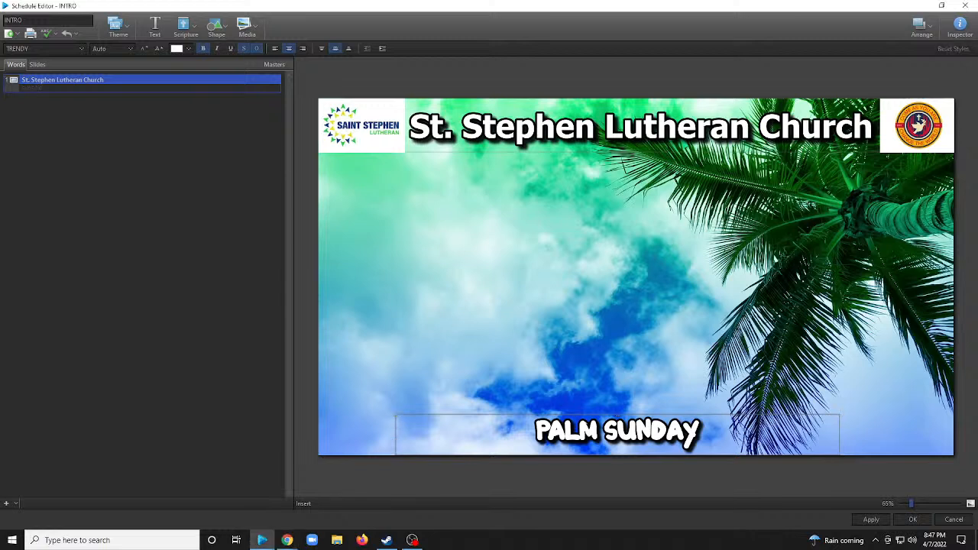
left_click(496, 270)
left_click(594, 437)
left_click(186, 48)
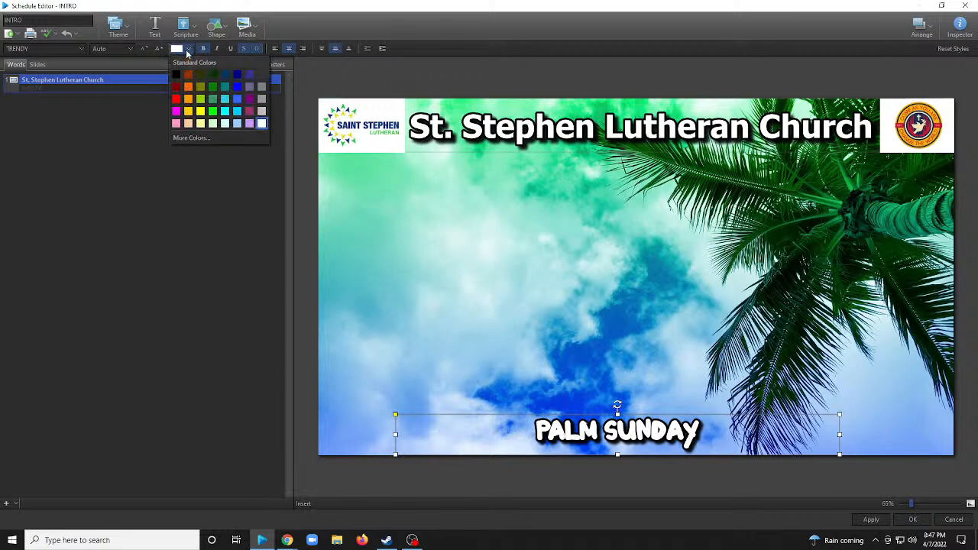
left_click(176, 99)
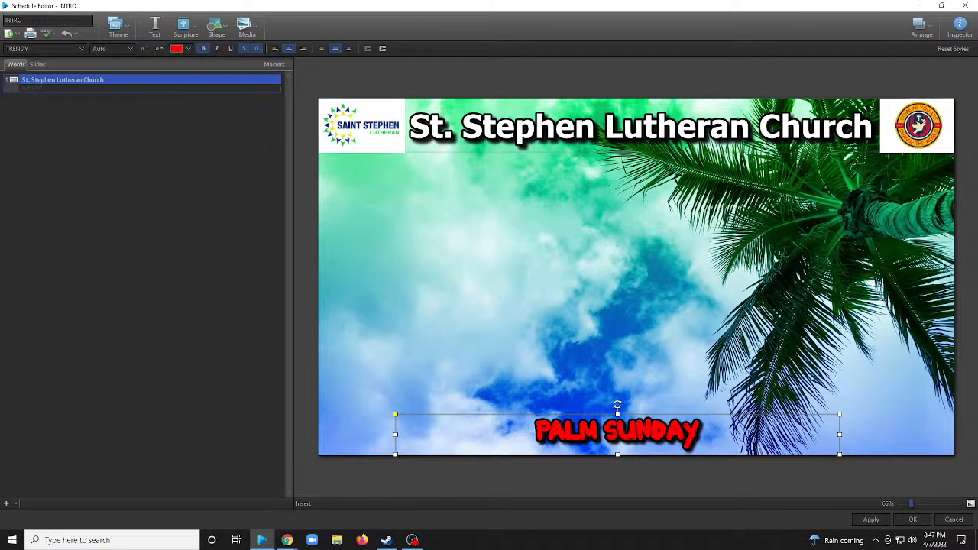
left_click(188, 49)
left_click(251, 111)
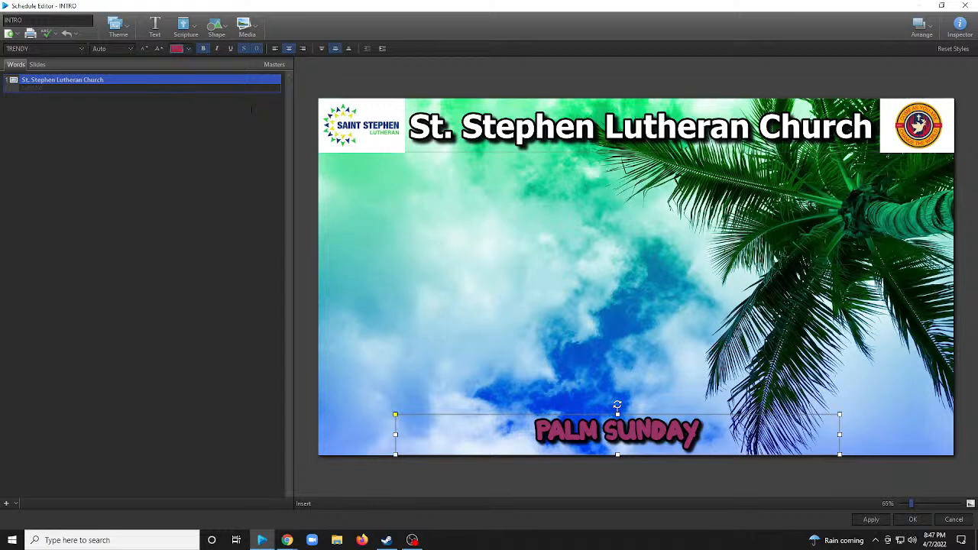
left_click(191, 48)
left_click(251, 100)
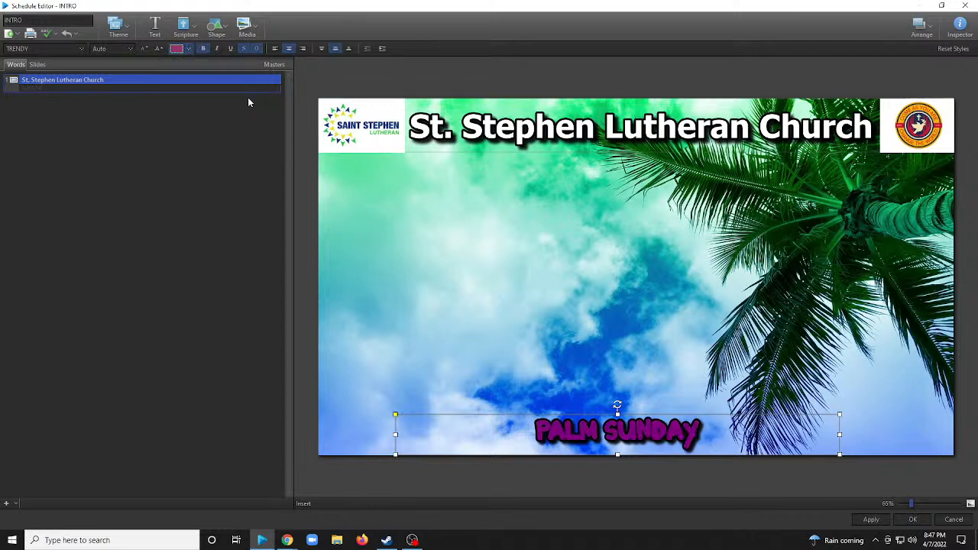
left_click(515, 269)
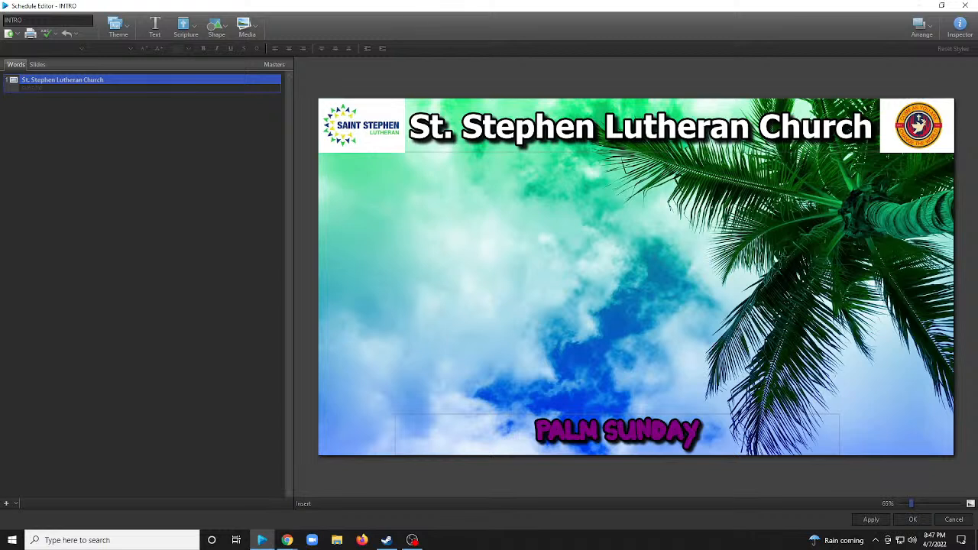
key("alt+Tab")
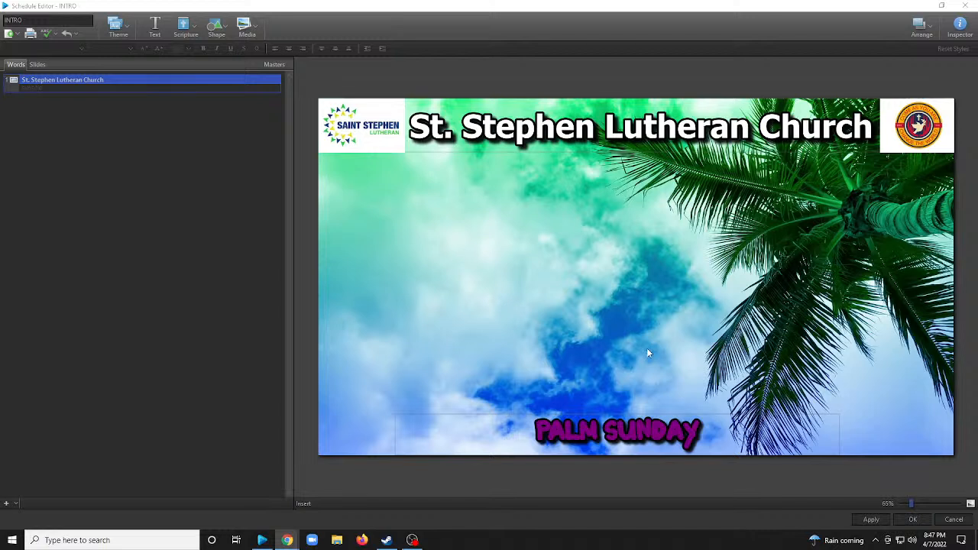
Set the colour of the PALM SUNDAY text to red.
left_click(547, 448)
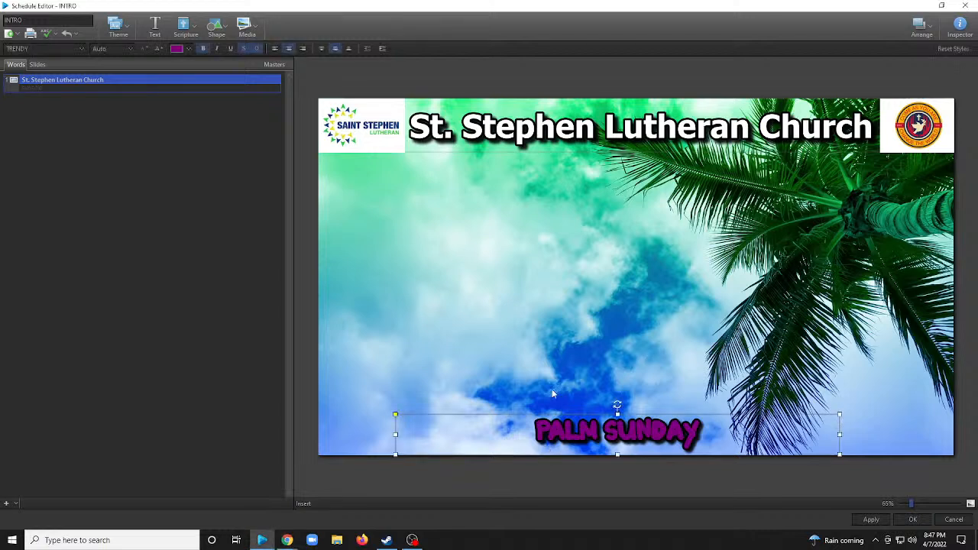
left_click(186, 48)
left_click(176, 99)
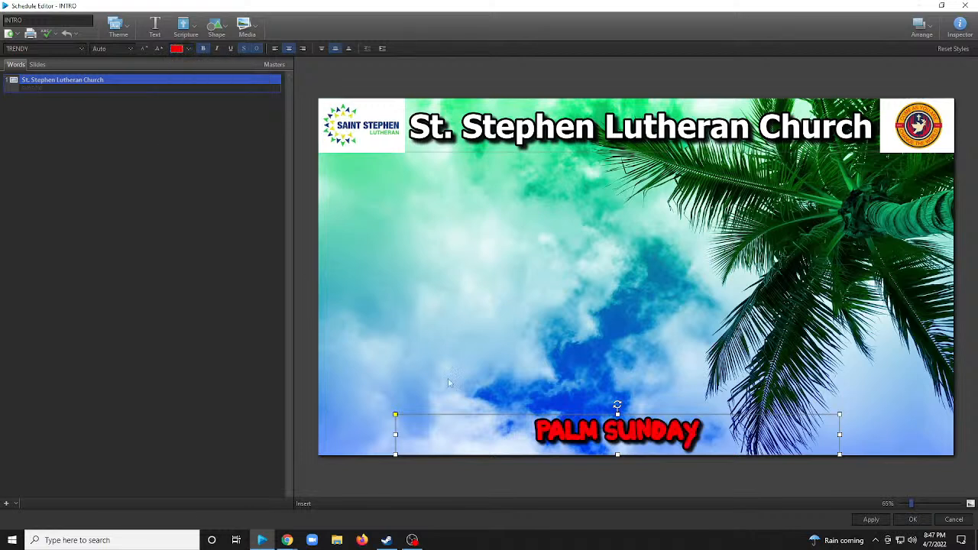
left_click(517, 395)
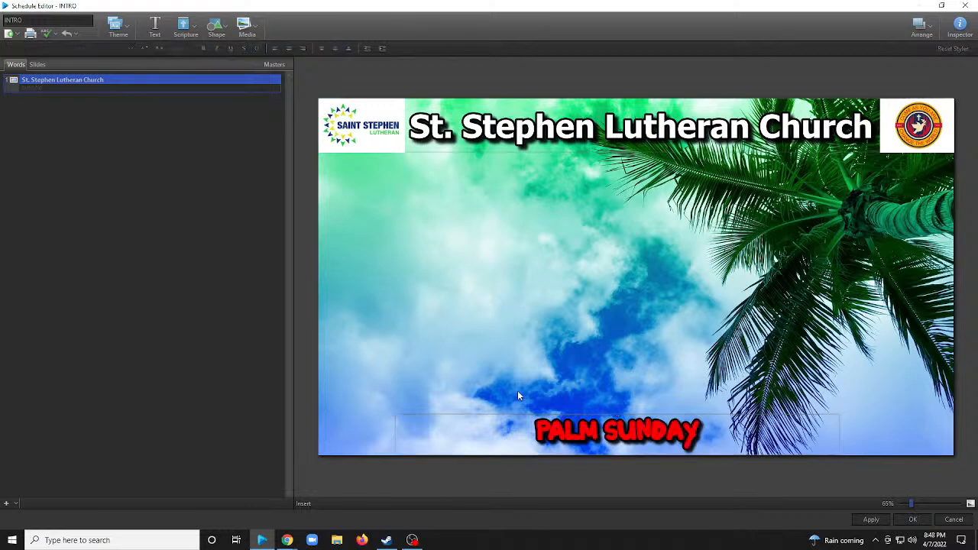
Recolour the St. Stephen Lutheran Church title red to match the PALM SUNDAY text.
left_click(528, 129)
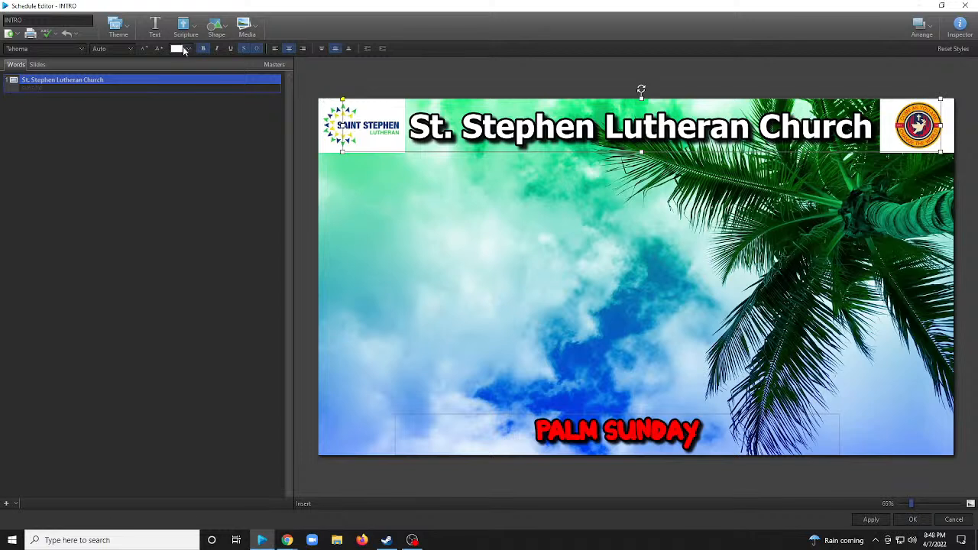
left_click(187, 48)
left_click(176, 99)
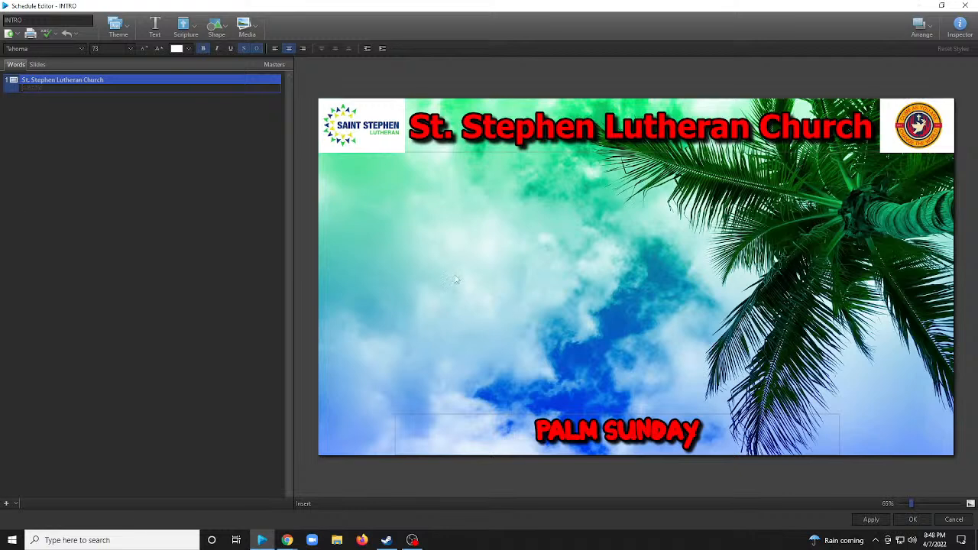
Add the second of the Palm Sunday 5:00 countdown videos to the slide, over the palm background.
left_click(246, 31)
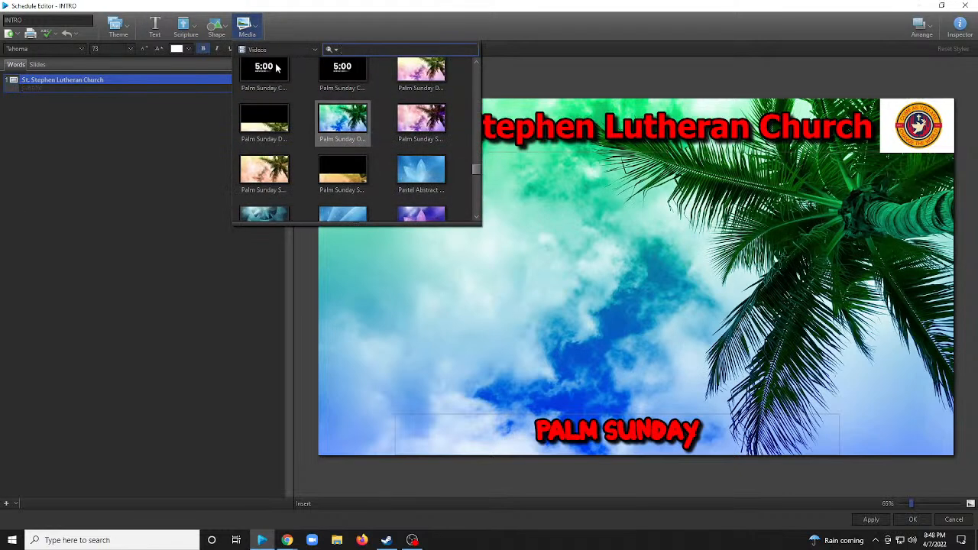
left_click(347, 72)
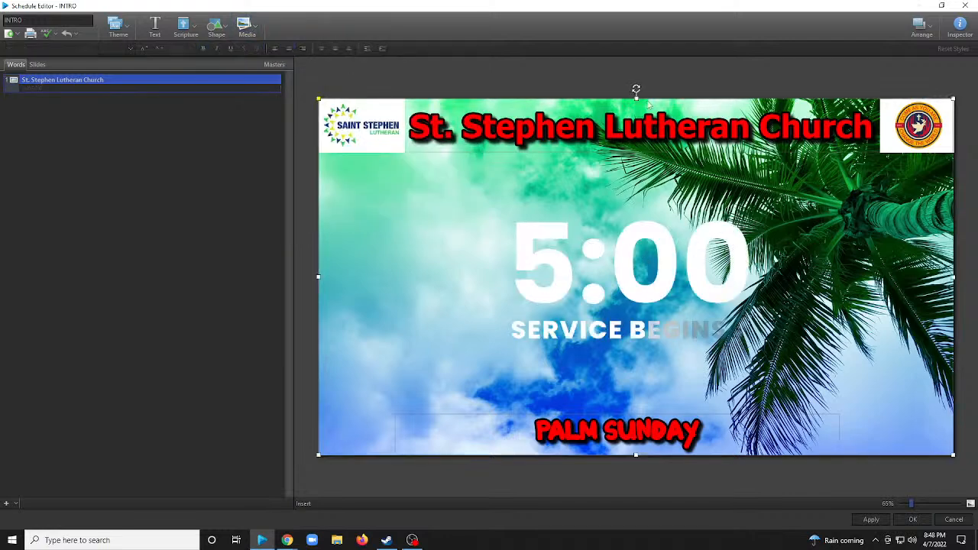
Look through the media library's Audio category for music available to the slide.
left_click(256, 32)
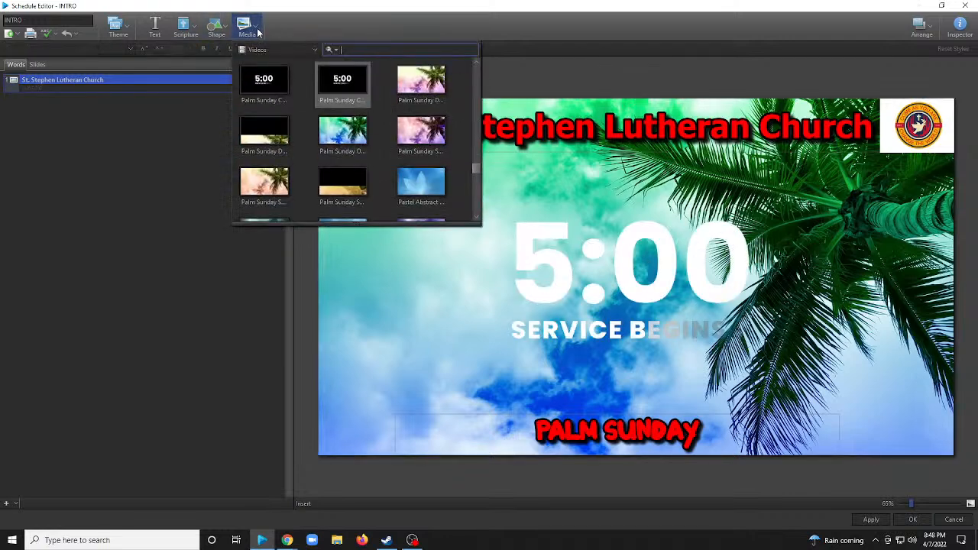
left_click(252, 51)
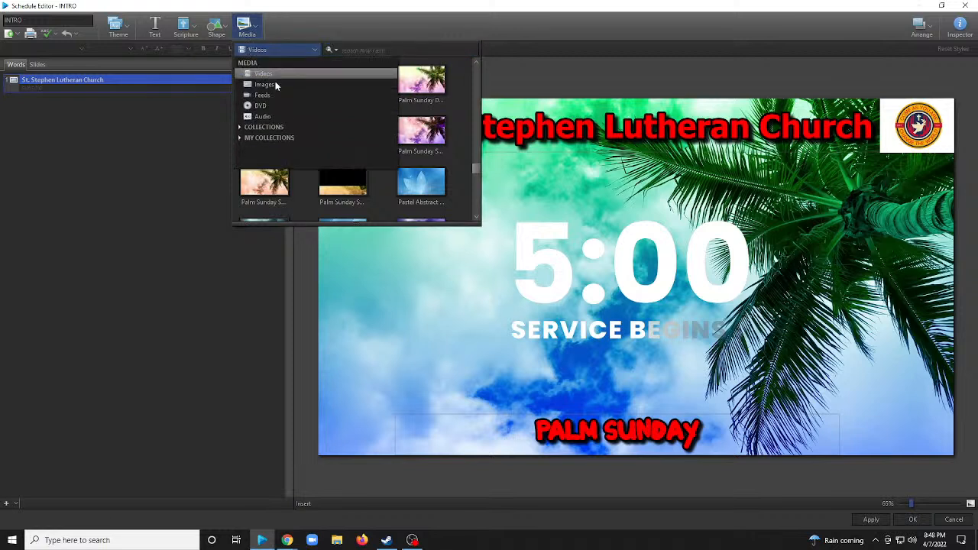
left_click(267, 116)
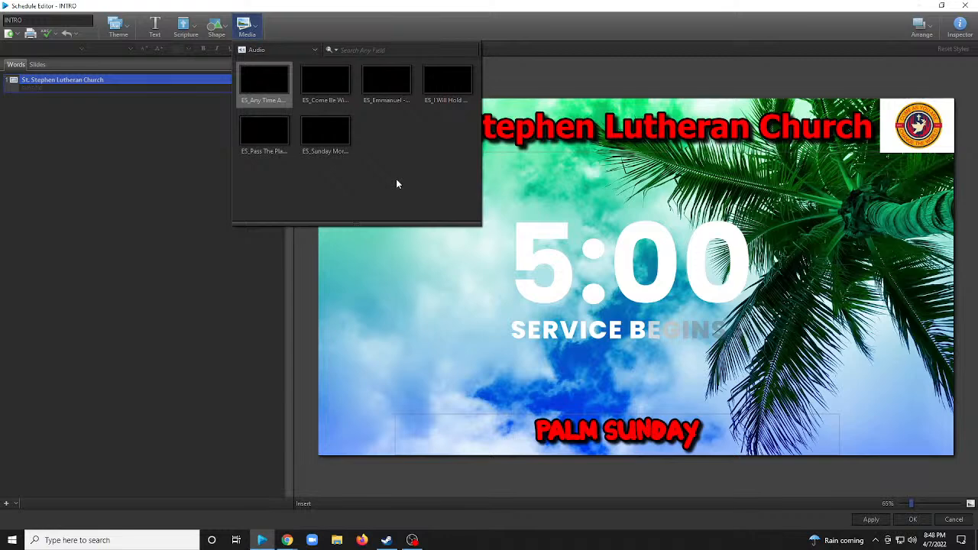
left_click(208, 193)
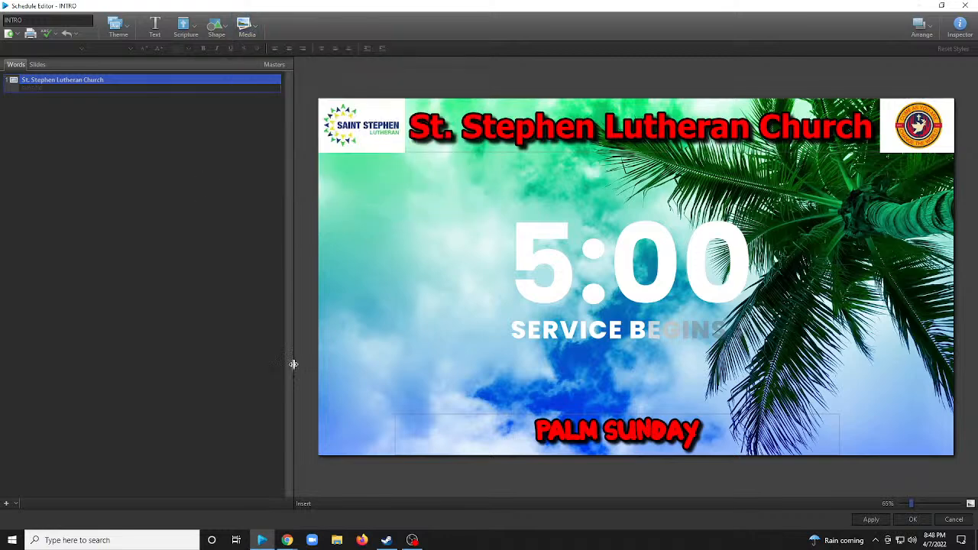
Switch to File Explorer and open the Media Files folder inside the Church documents folder.
left_click(336, 540)
scroll(185, 223, "down", 5)
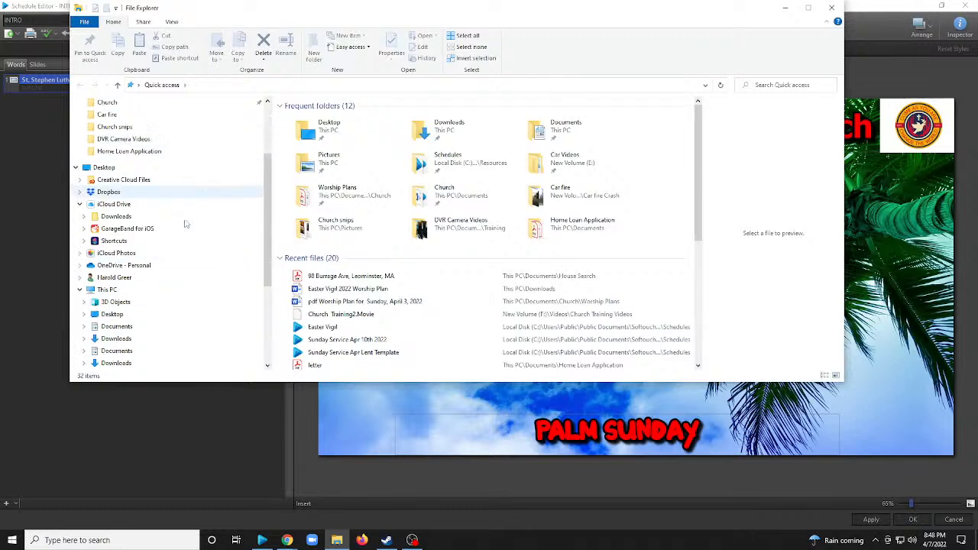
scroll(193, 246, "up", 3)
scroll(194, 246, "up", 3)
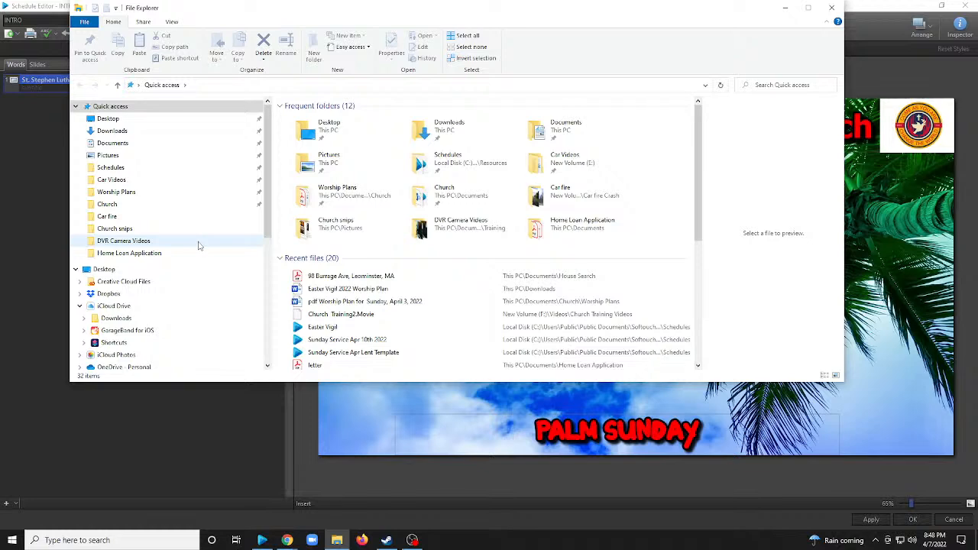
left_click(146, 195)
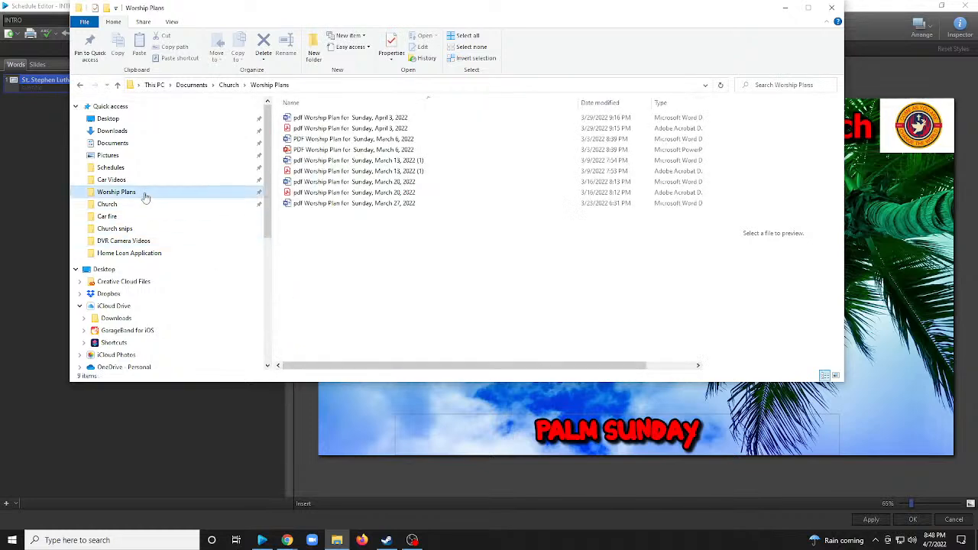
left_click(155, 166)
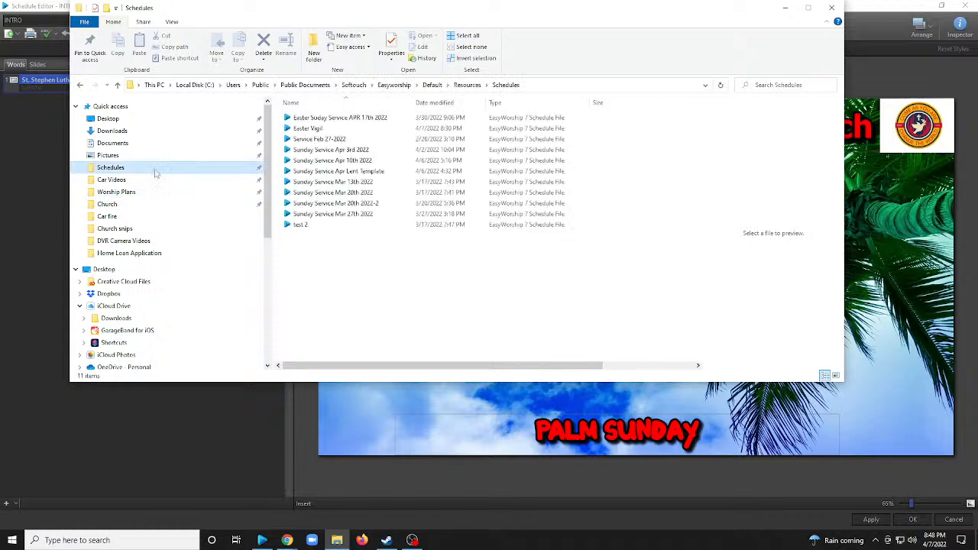
left_click(153, 206)
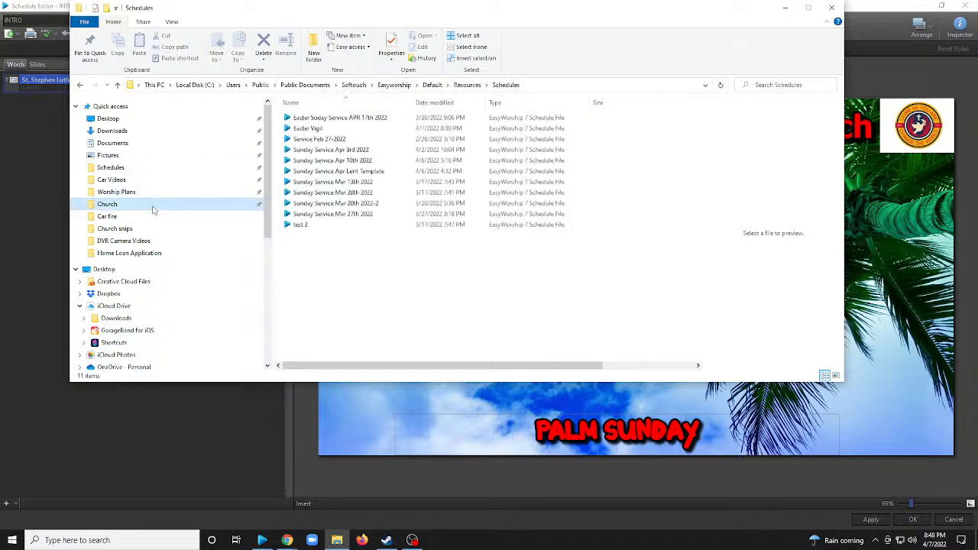
left_click(310, 129)
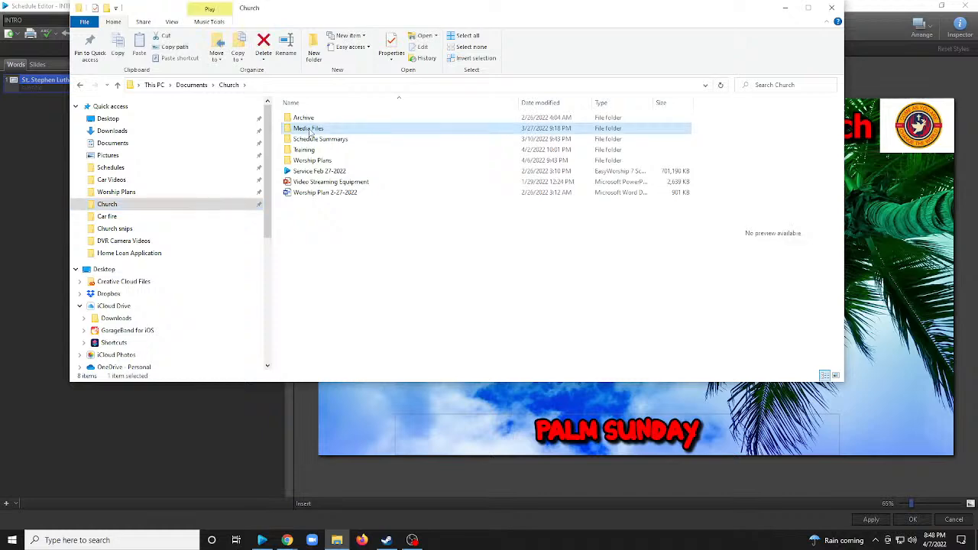
double_click(311, 129)
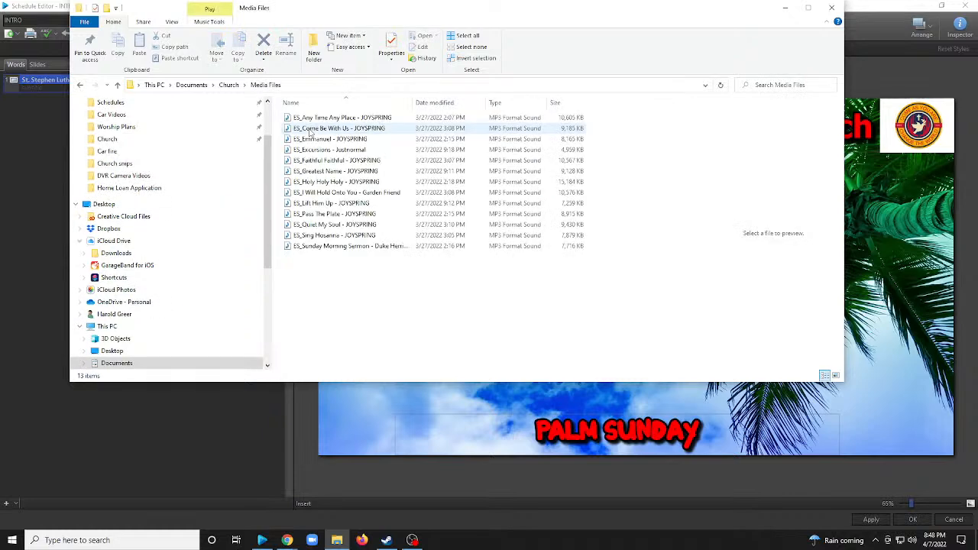
Preview the ES_Sunday Morning Sermon audio track in the Media Files folder.
left_click(338, 250)
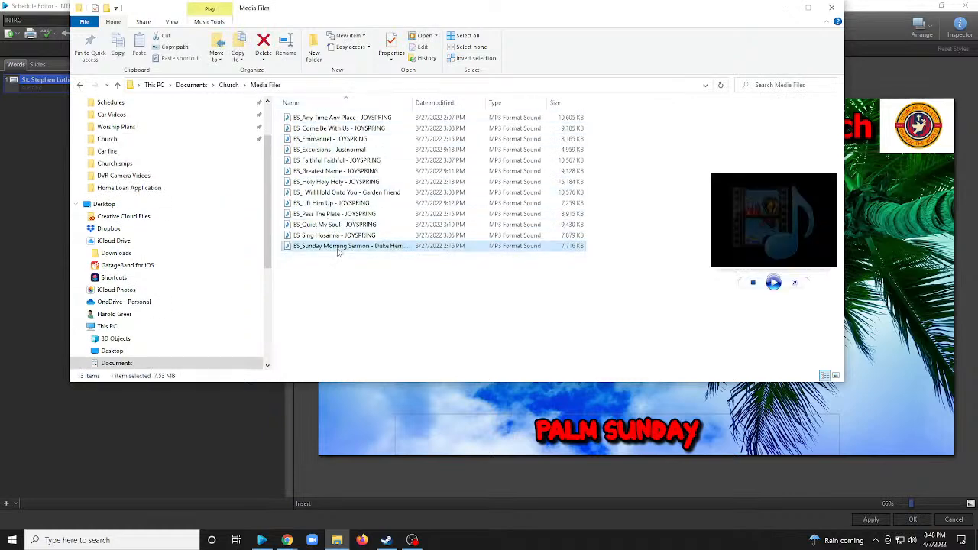
left_click(338, 252)
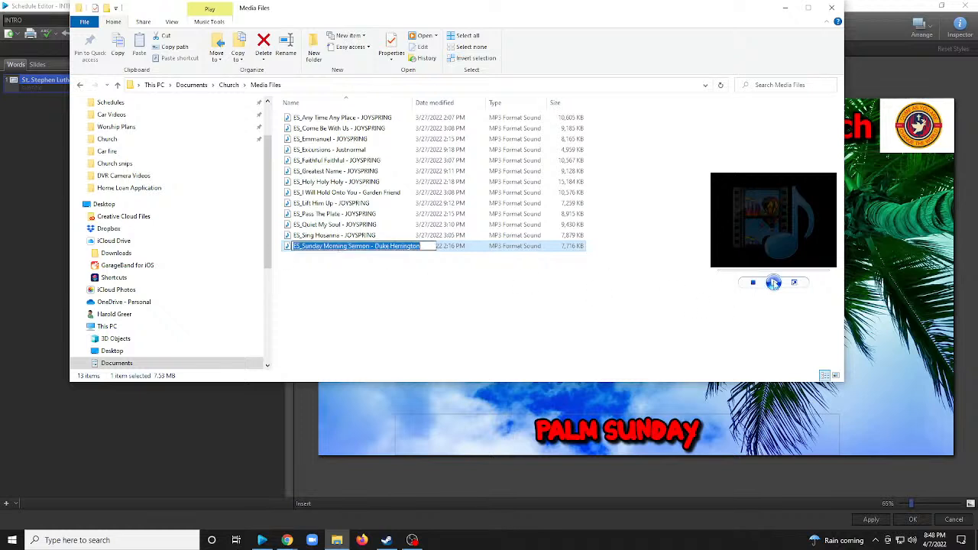
left_click(399, 278)
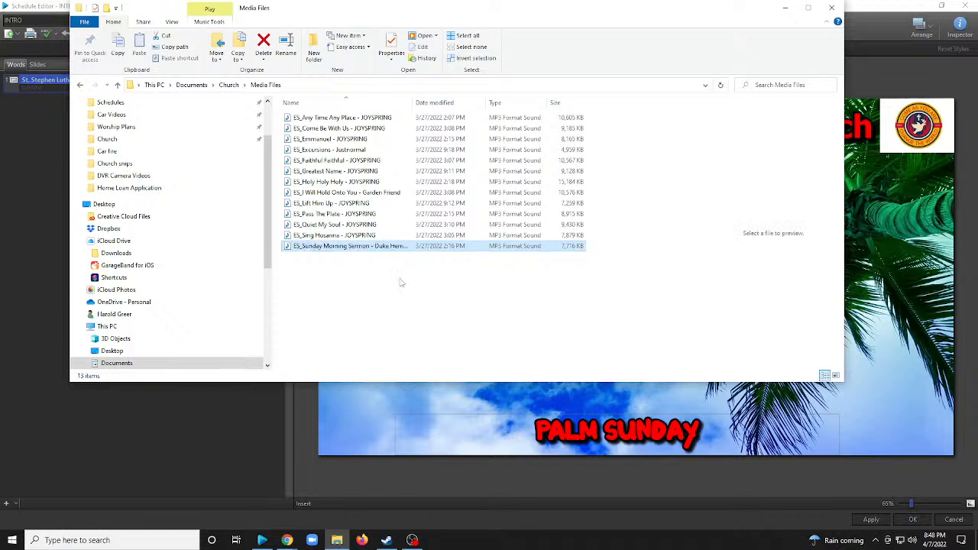
left_click(405, 247)
left_click(774, 283)
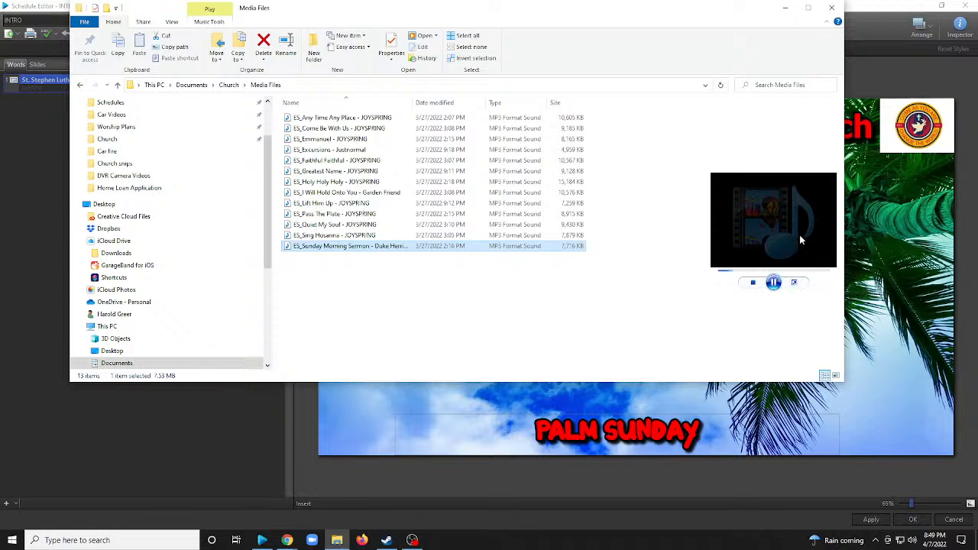
left_click(322, 270)
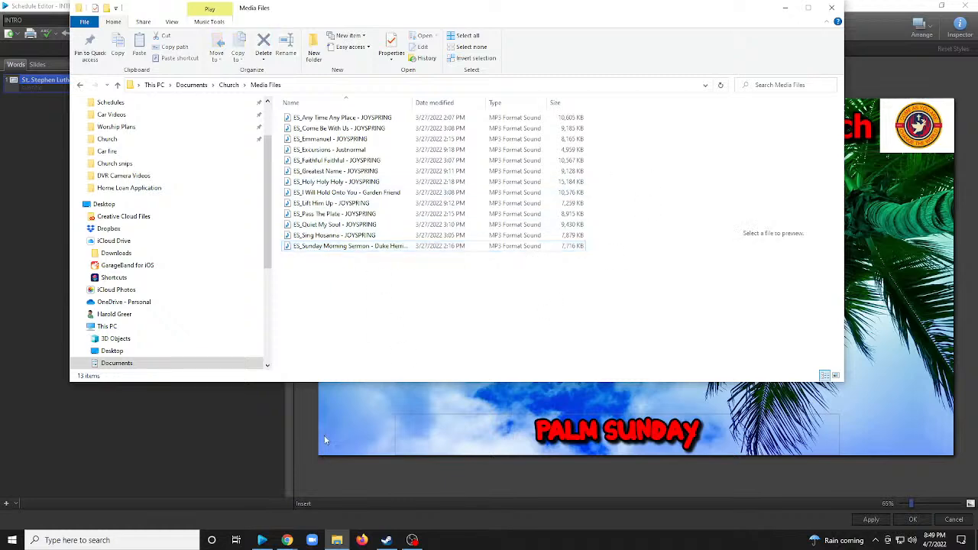
Return to the Schedule Editor, apply the INTRO slide changes and close the editor.
left_click(231, 458)
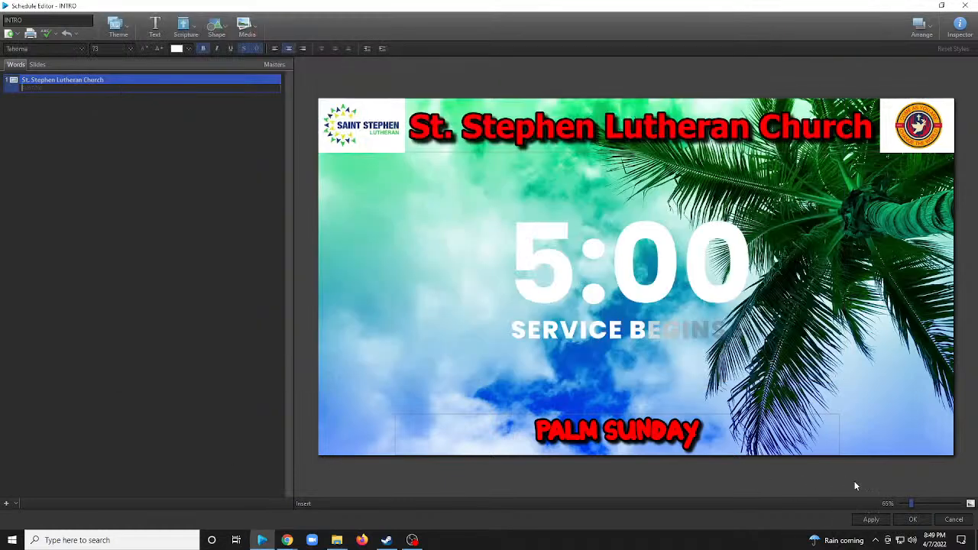
left_click(870, 520)
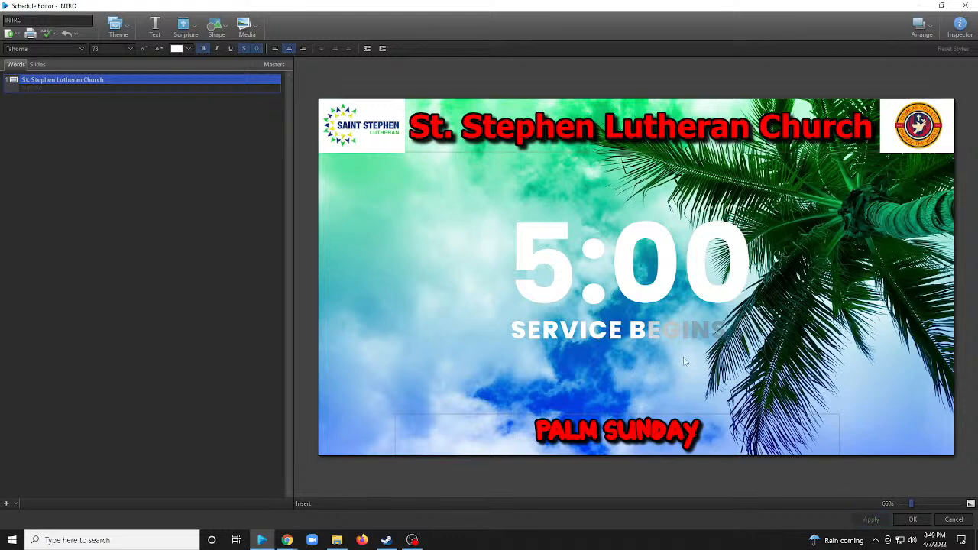
left_click(912, 519)
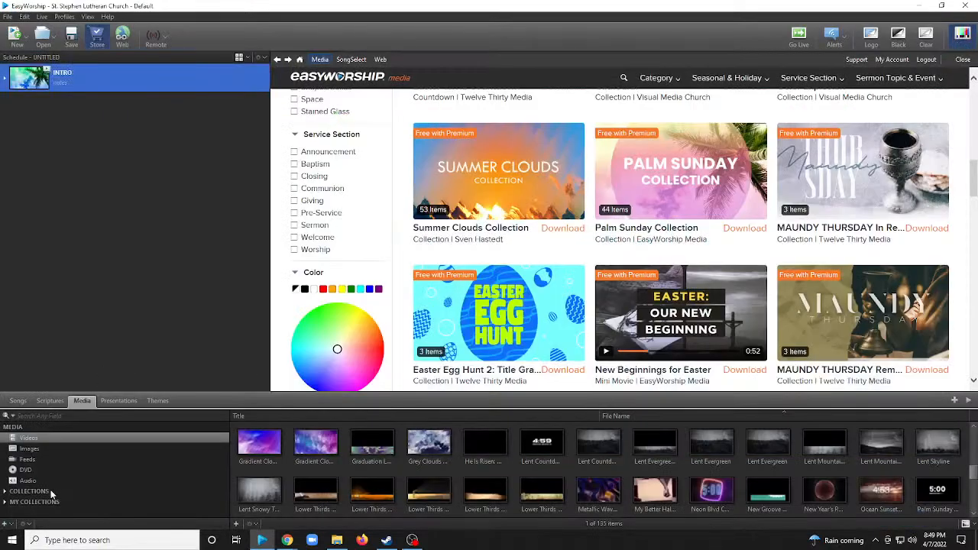
Try to import ES_Sunday Morning Sermon from Media Files into the media library's Audio category, skipping files that already exist.
left_click(28, 482)
left_click(235, 523)
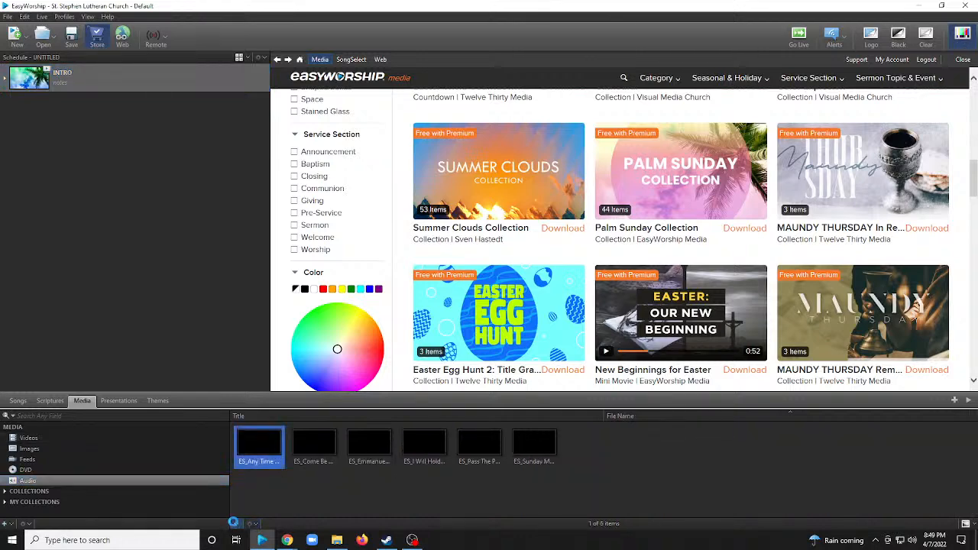
left_click(208, 224)
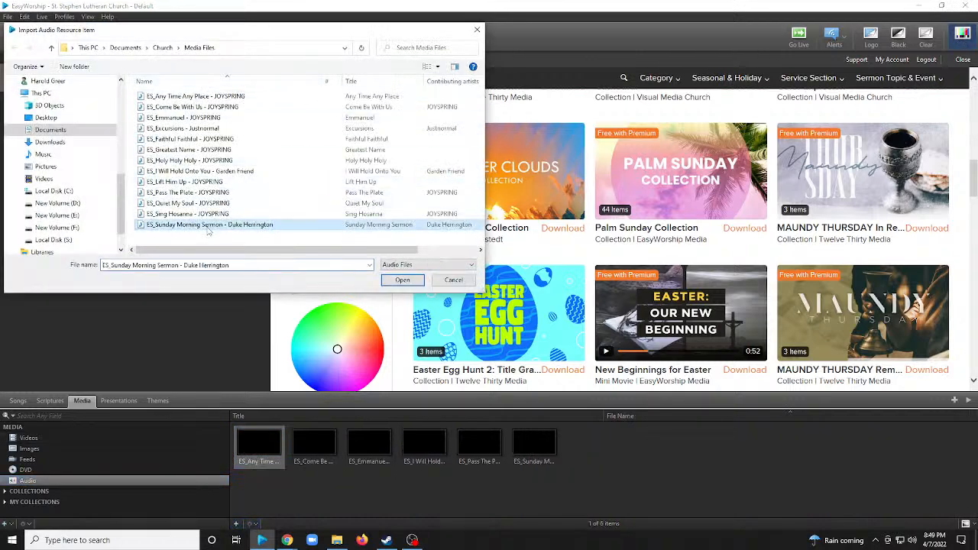
left_click(402, 280)
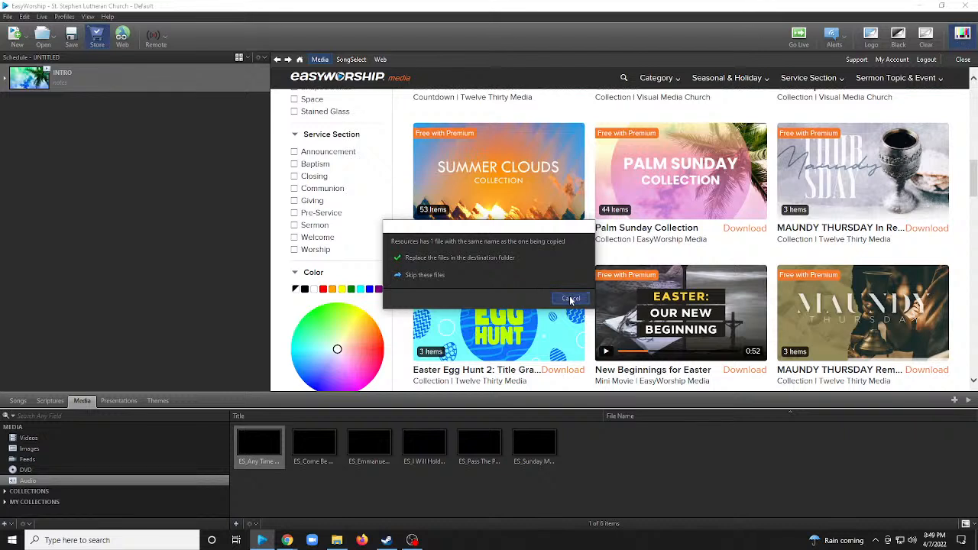
left_click(432, 280)
left_click(320, 447)
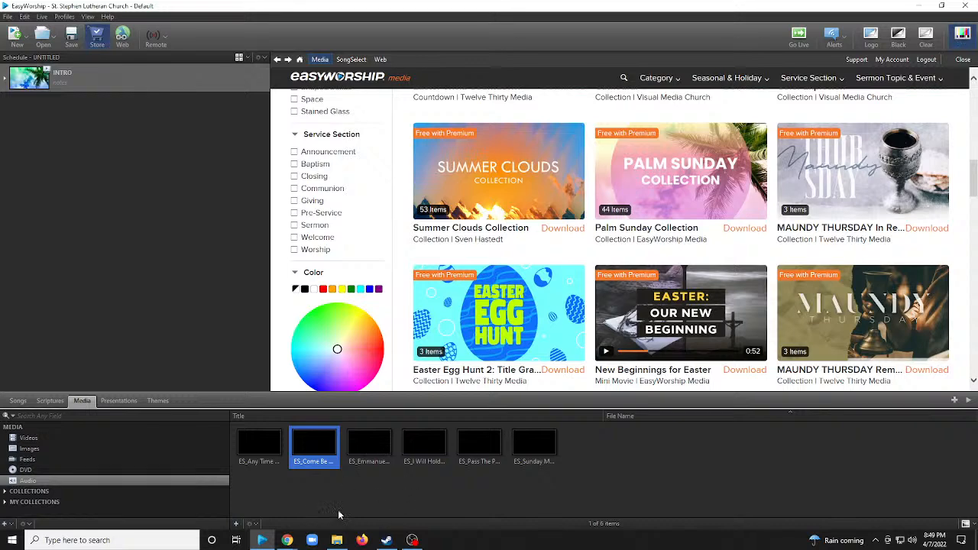
left_click(338, 540)
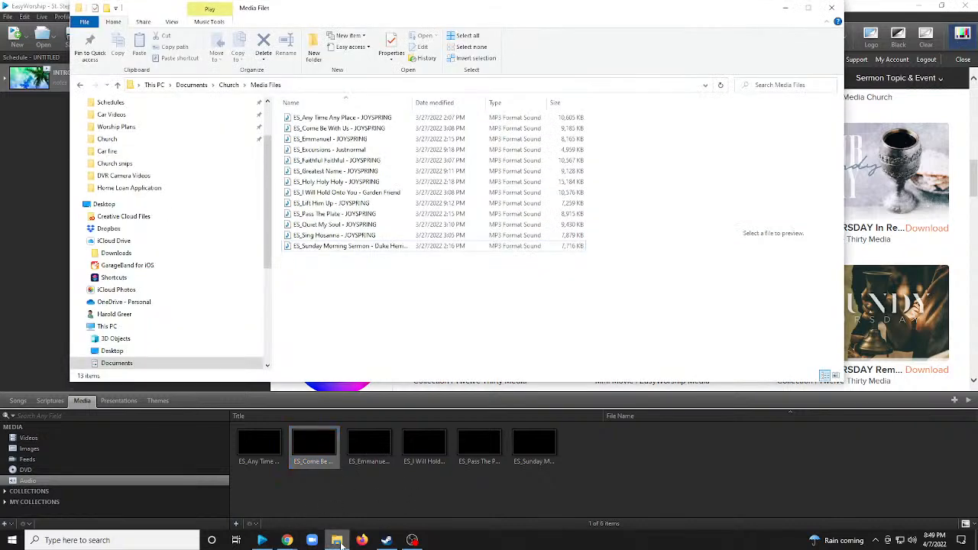
left_click(550, 454)
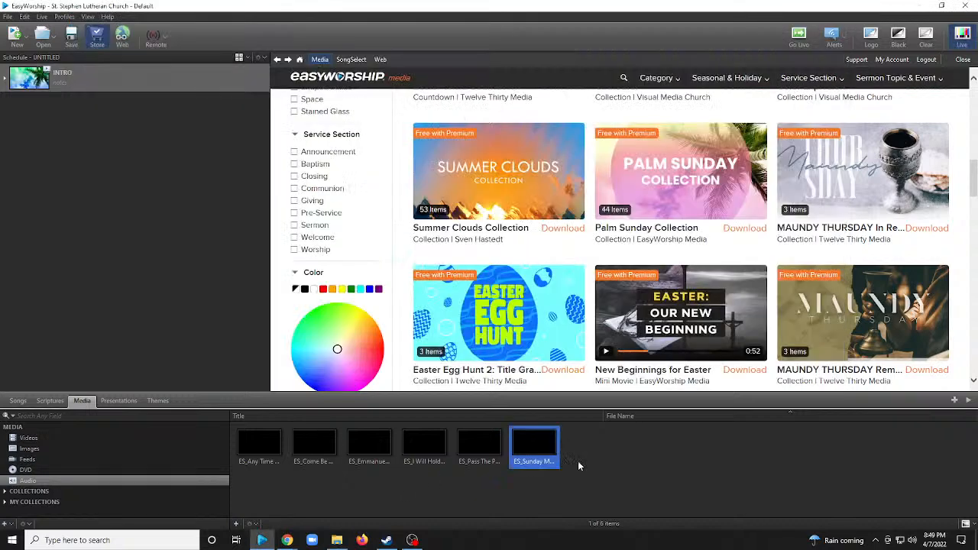
Reopen the INTRO presentation for editing and add the ES_Sunday Morning Sermon audio to its slide.
left_click(121, 85)
right_click(124, 82)
left_click(159, 100)
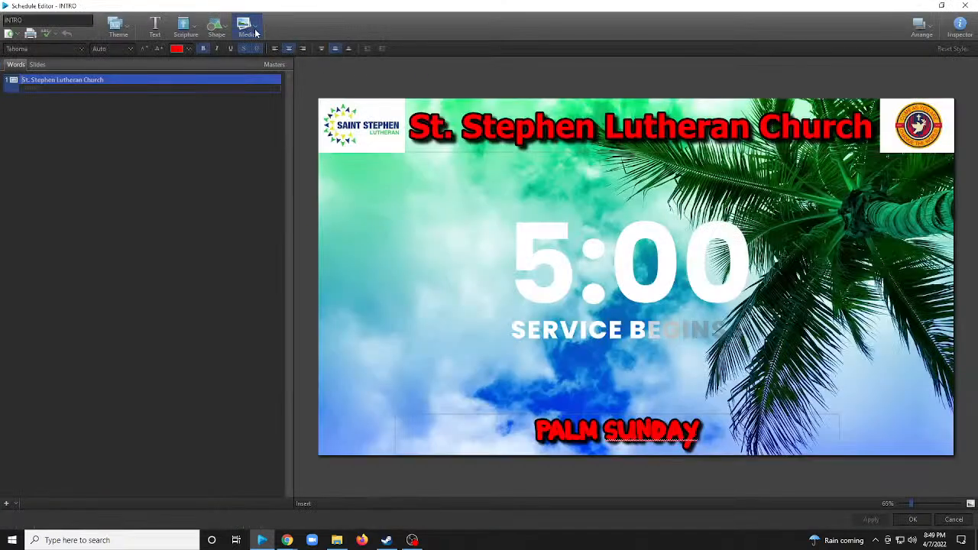
left_click(409, 207)
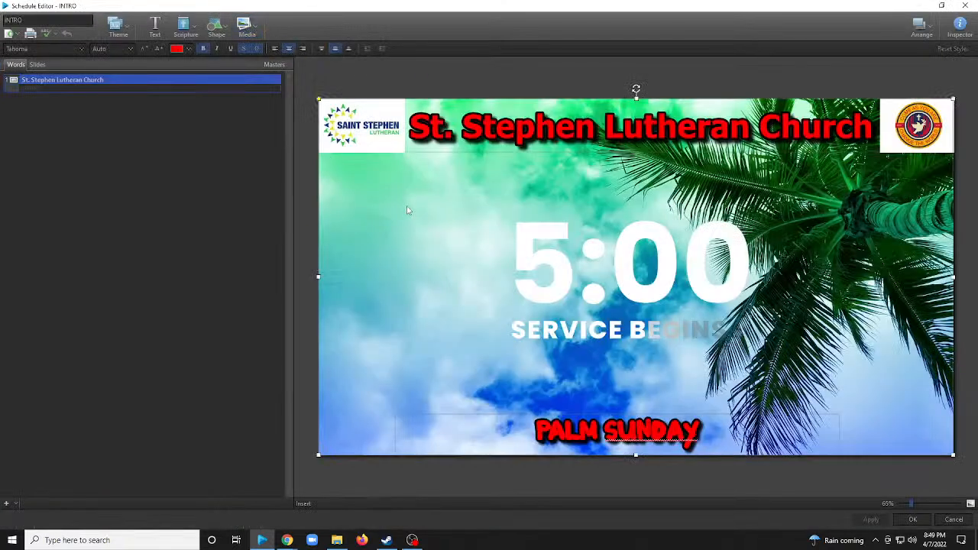
left_click(247, 28)
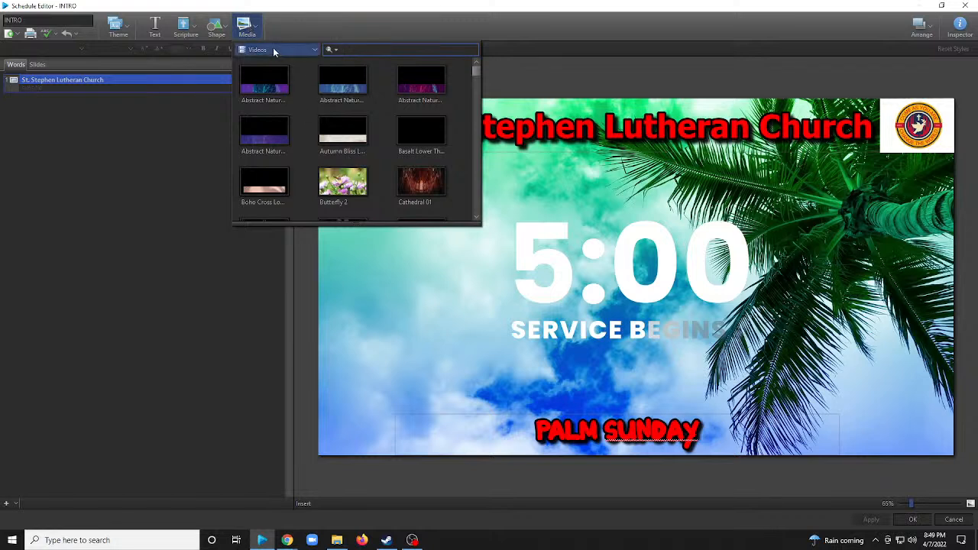
left_click(273, 49)
left_click(262, 116)
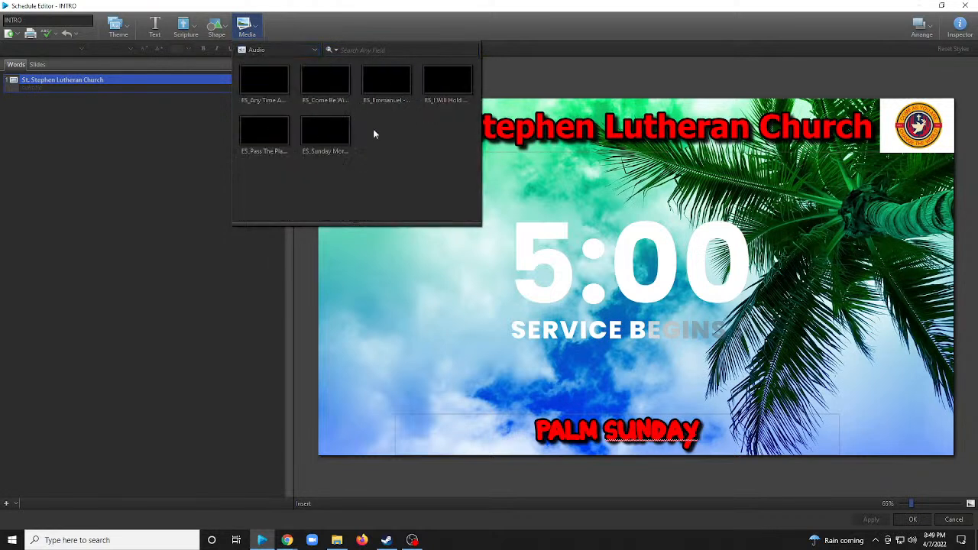
left_click(322, 139)
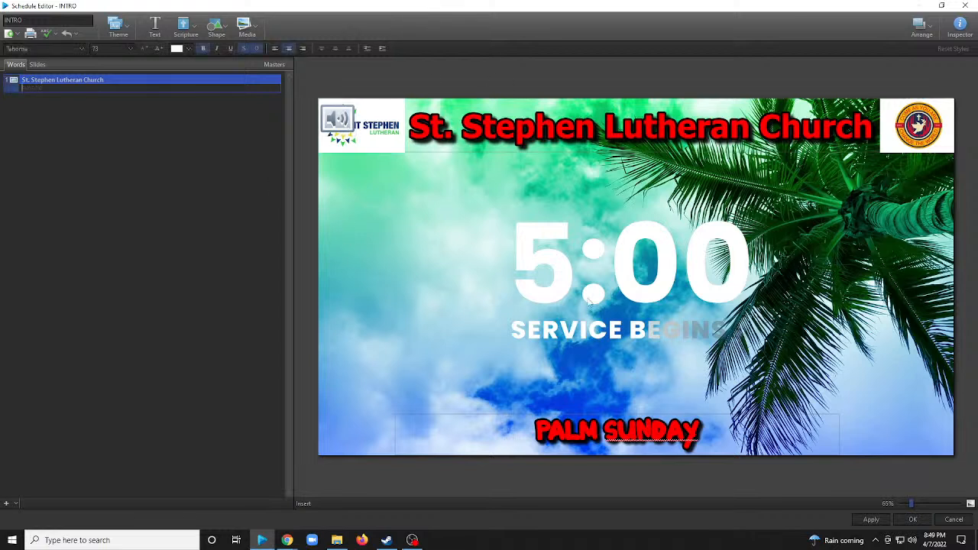
Set the slide's Sunday Morning Sermon audio to repeat in a loop in its media attributes.
left_click(338, 115)
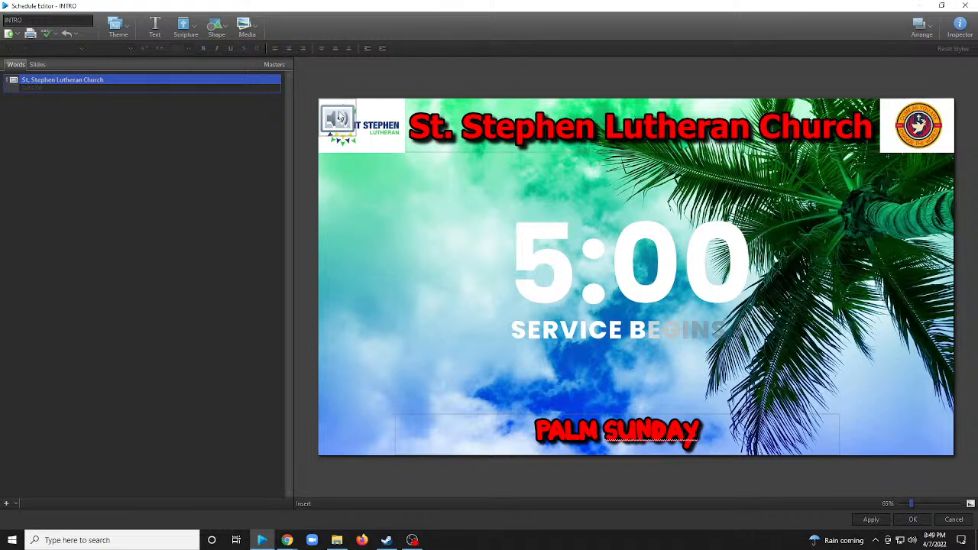
left_click(383, 215)
left_click(342, 118)
left_click(960, 28)
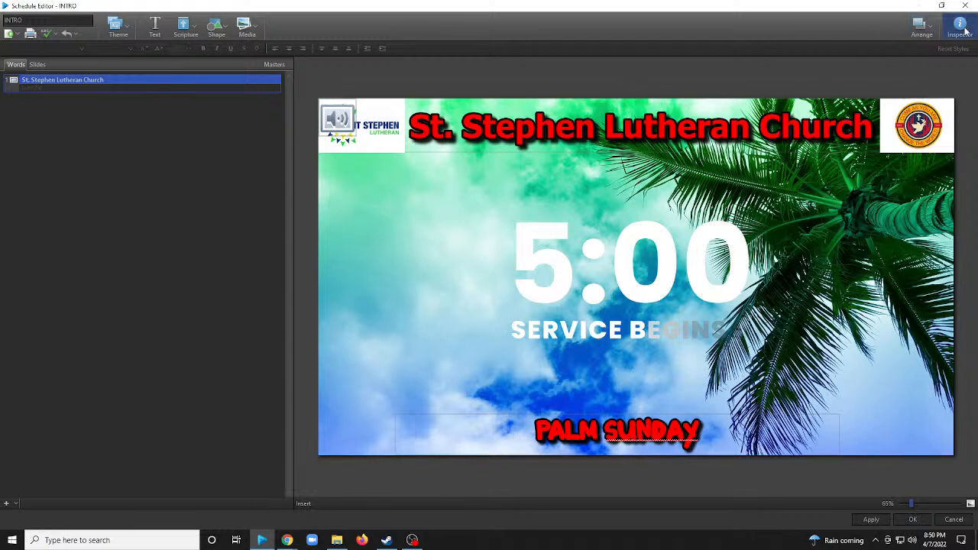
left_click(489, 281)
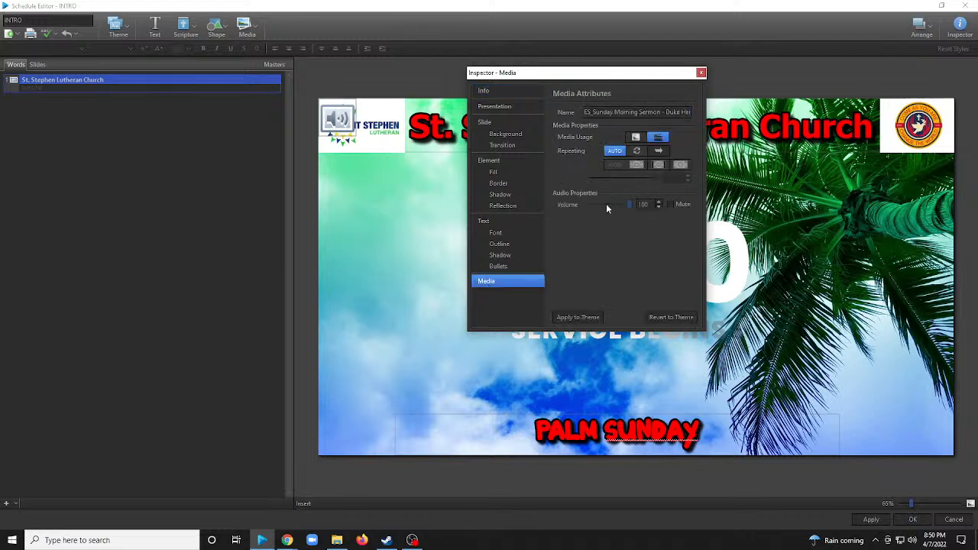
left_click(639, 150)
left_click(701, 73)
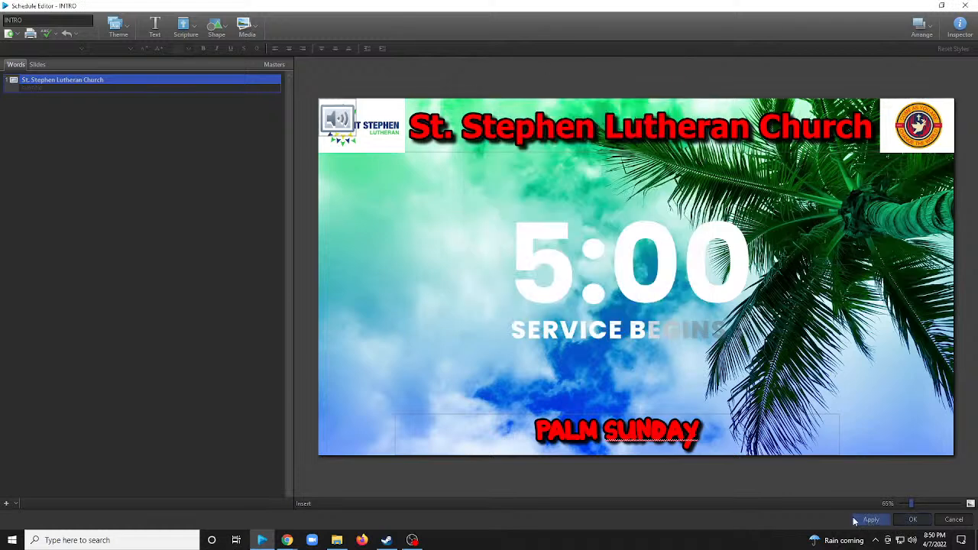
Add a second slide to the INTRO presentation after the St. Stephen Lutheran Church slide.
left_click(23, 88)
left_click(6, 504)
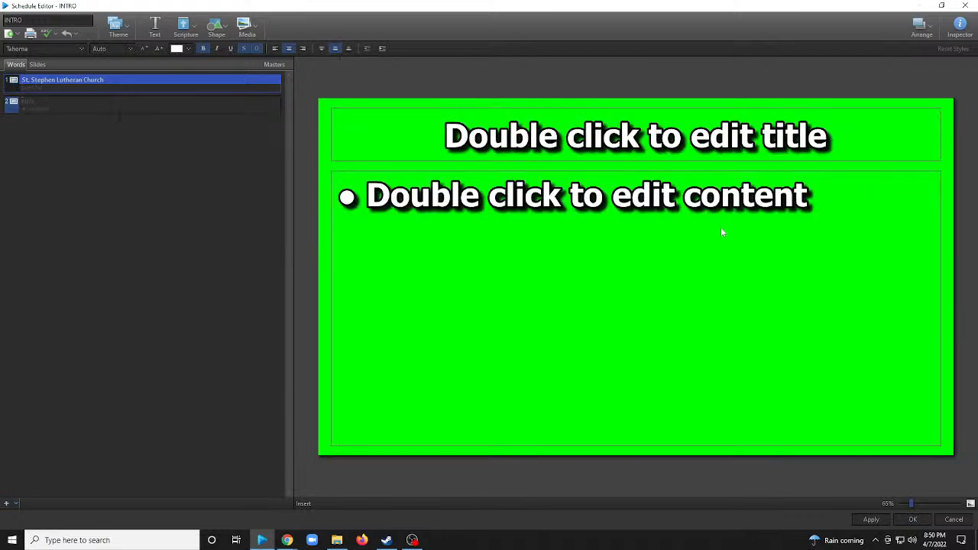
Open the Worship Plan for Sunday, April 10, 2022 PDF from Downloads in Acrobat and close the File Explorer windows.
key("alt+Tab")
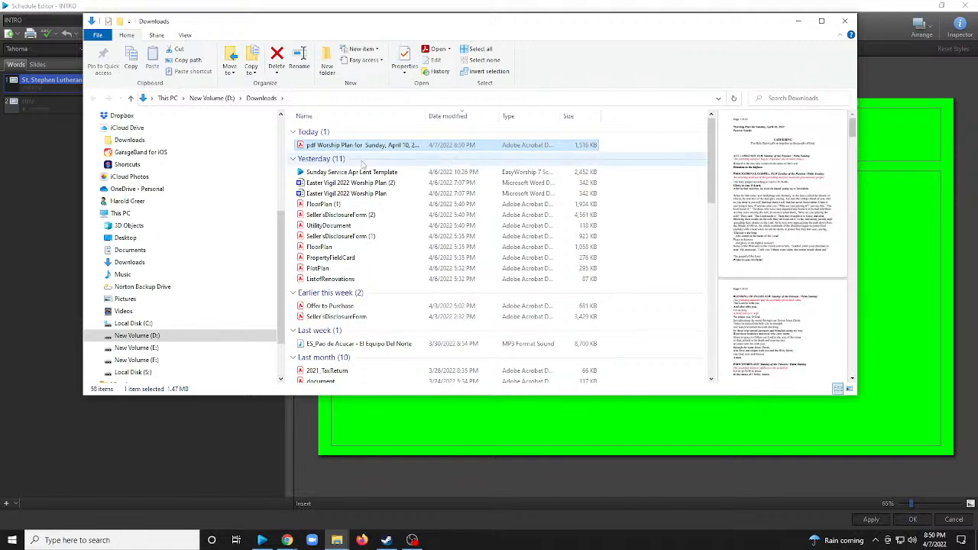
double_click(369, 146)
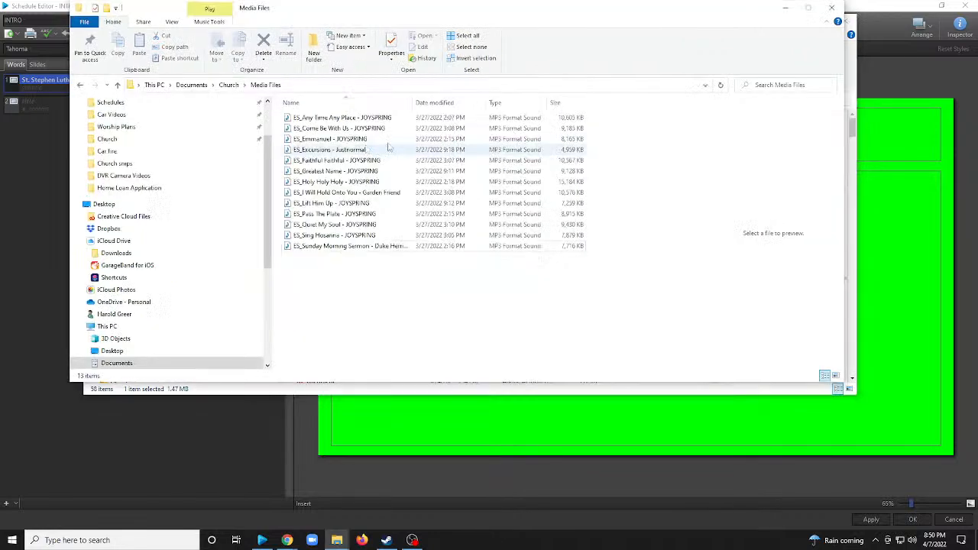
left_click(832, 9)
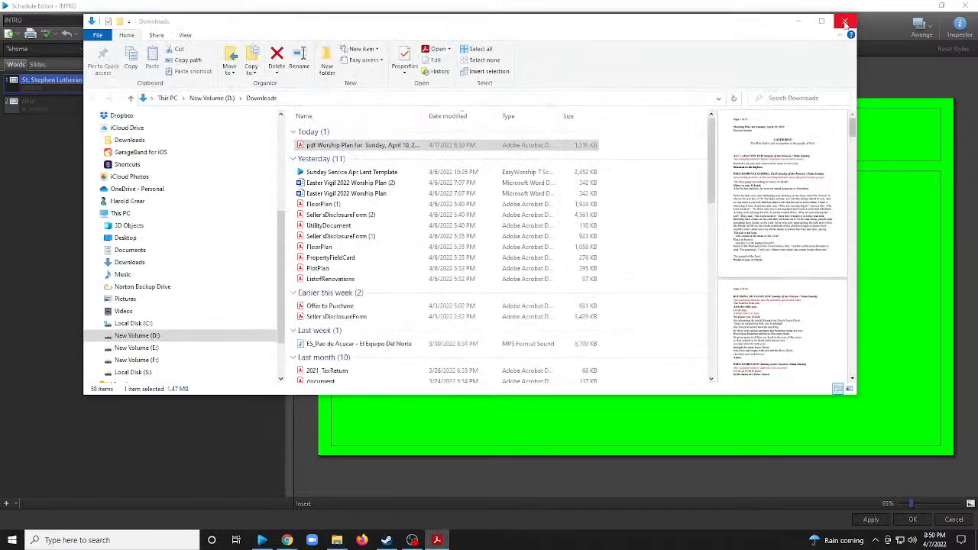
left_click(836, 23)
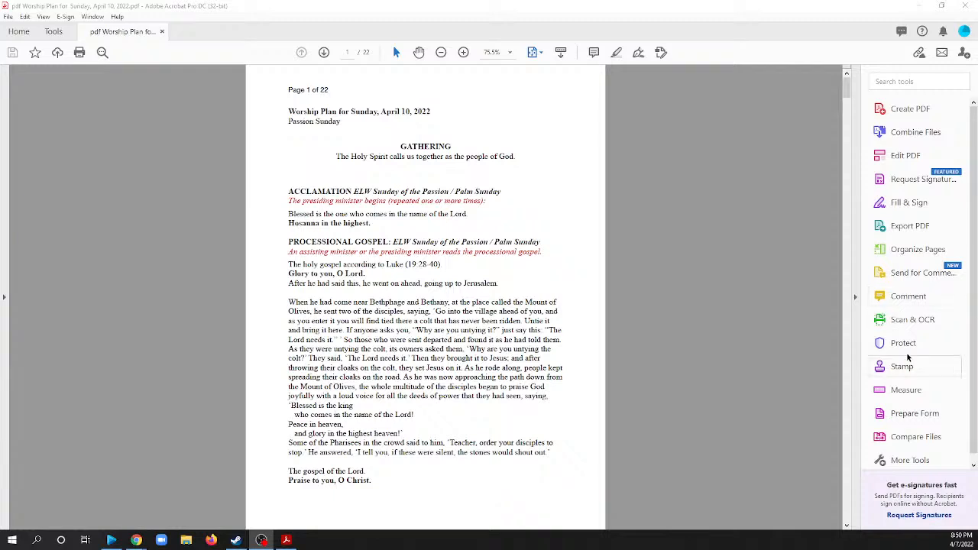
Export the April 10, 2022 worship plan PDF as a Word document into the Worship Plans folder.
left_click(903, 225)
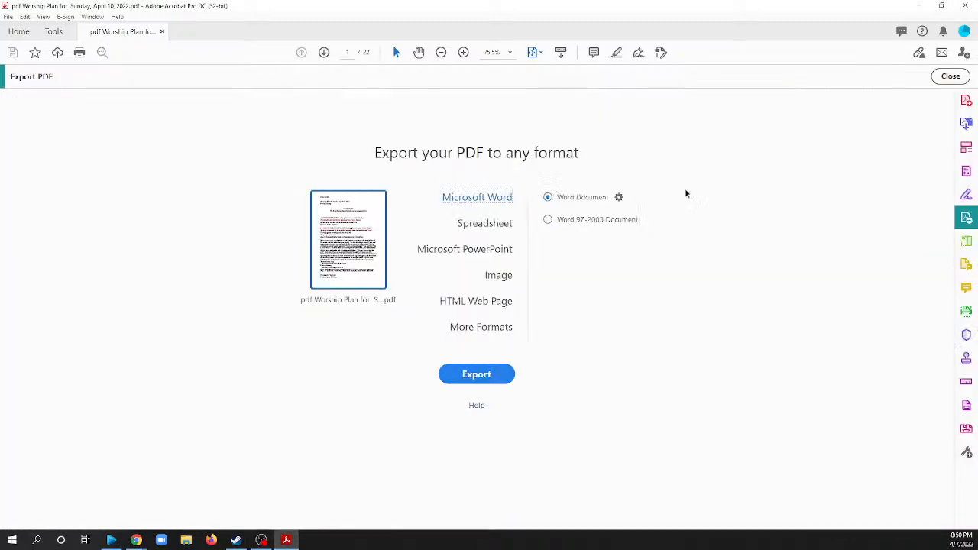
left_click(476, 374)
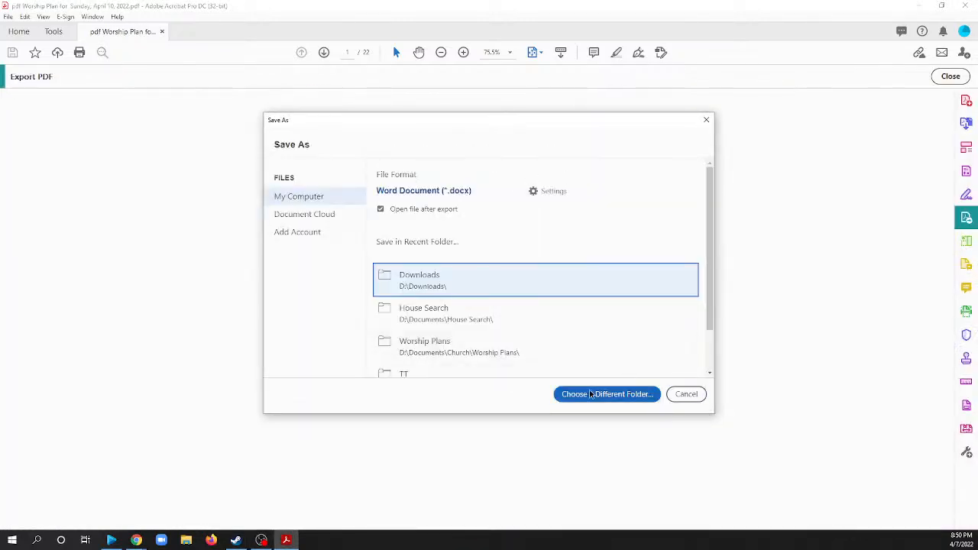
scroll(458, 305, "down", 1)
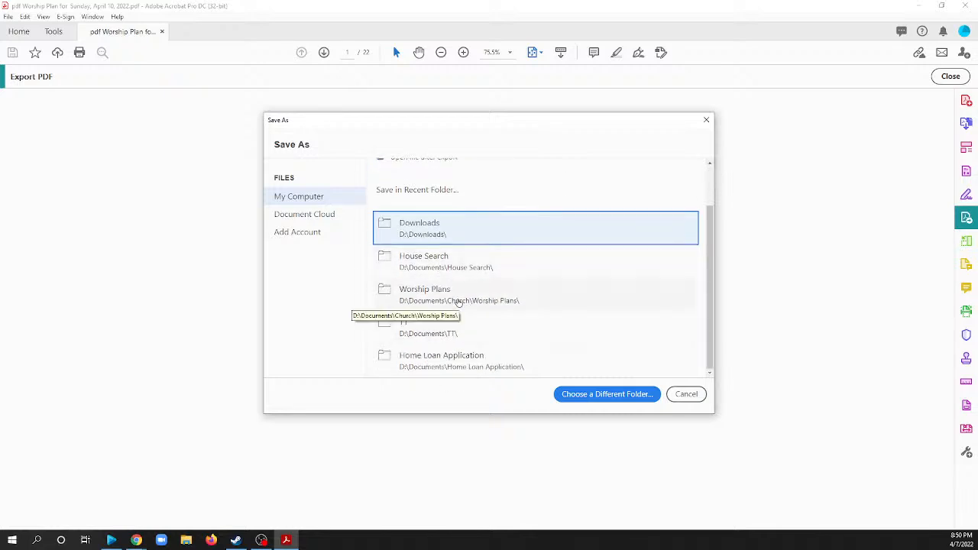
left_click(458, 302)
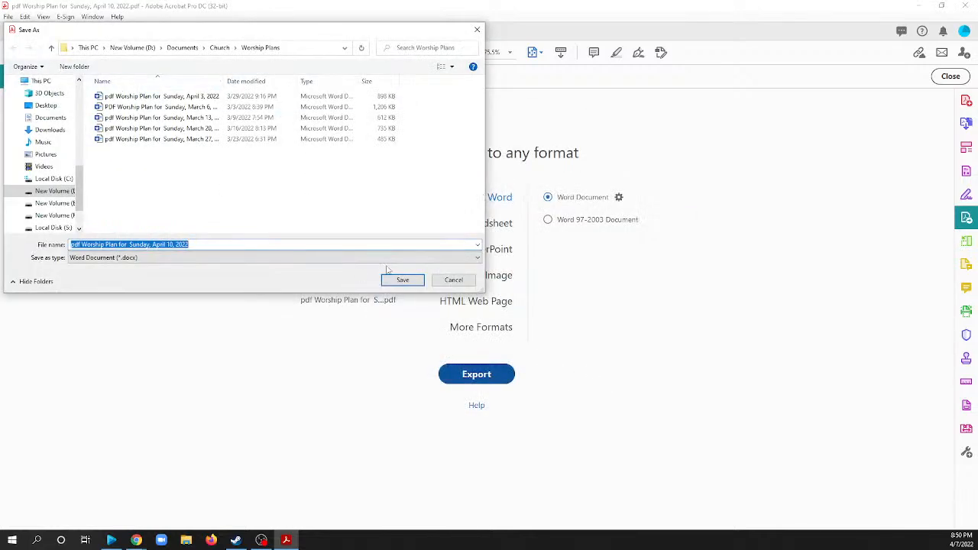
left_click(402, 280)
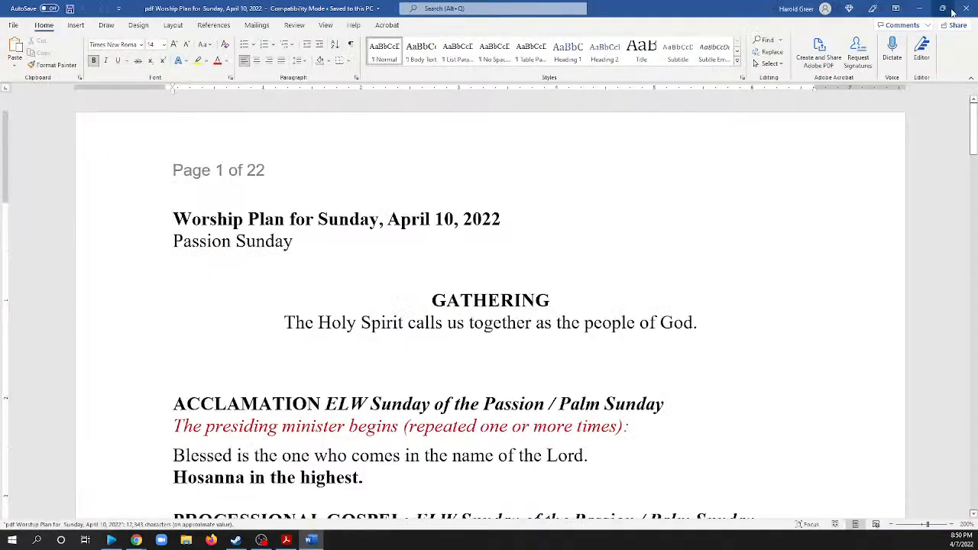
Review the order of service in the exported worship plan, from the Gathering and Acclamation through the Prayer of the Day.
scroll(537, 209, "down", 3)
scroll(227, 236, "up", 3)
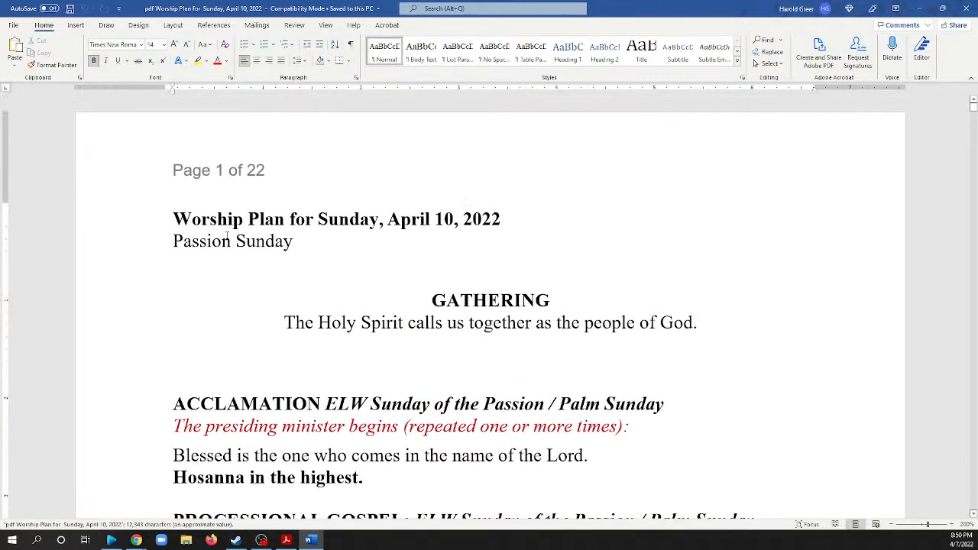
scroll(509, 216, "down", 4)
scroll(509, 216, "up", 1)
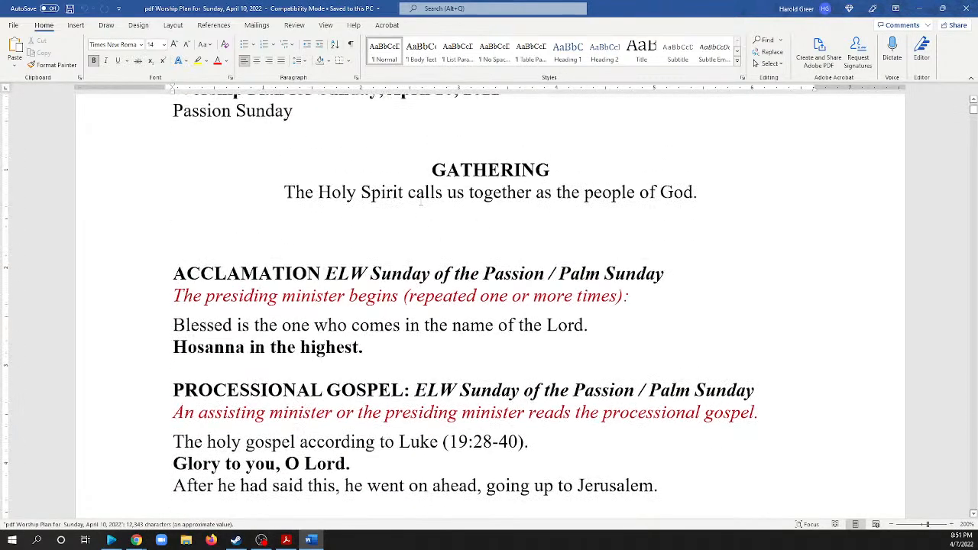
scroll(509, 216, "up", 2)
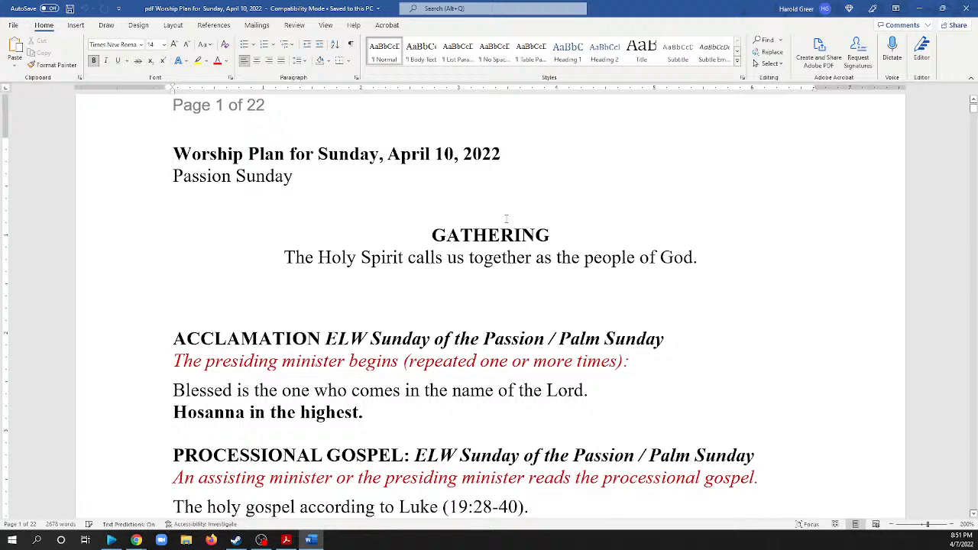
scroll(506, 220, "up", 2)
scroll(506, 219, "down", 5)
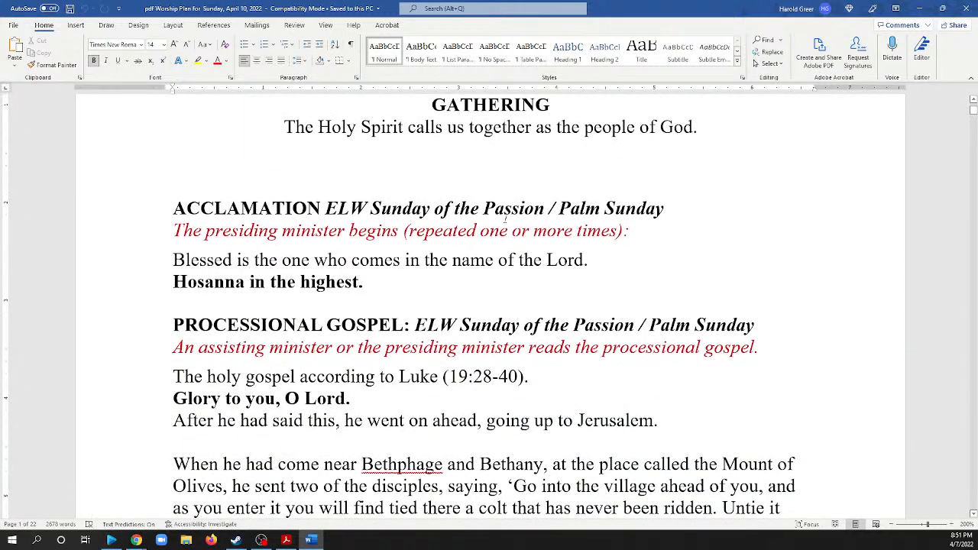
scroll(504, 220, "down", 4)
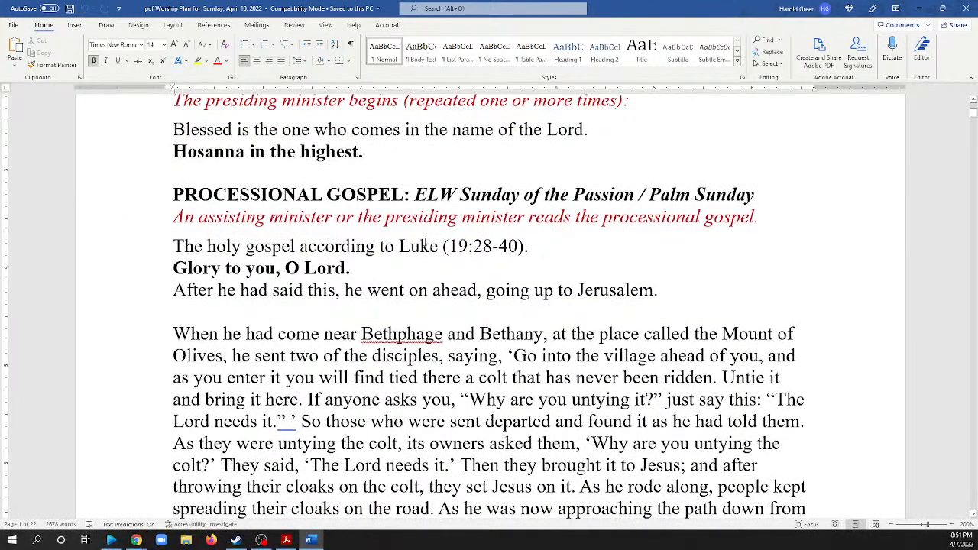
scroll(425, 243, "down", 15)
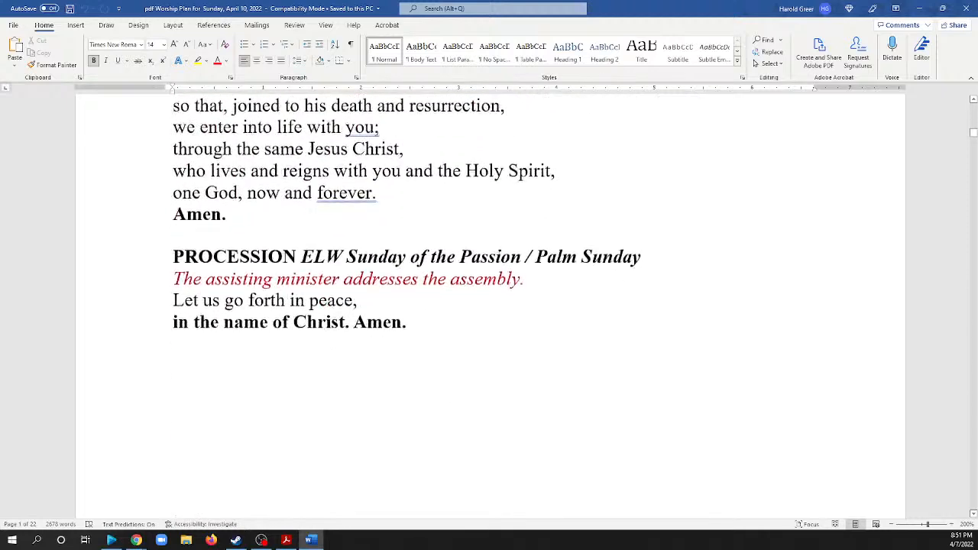
scroll(500, 253, "down", 3)
scroll(408, 245, "down", 3)
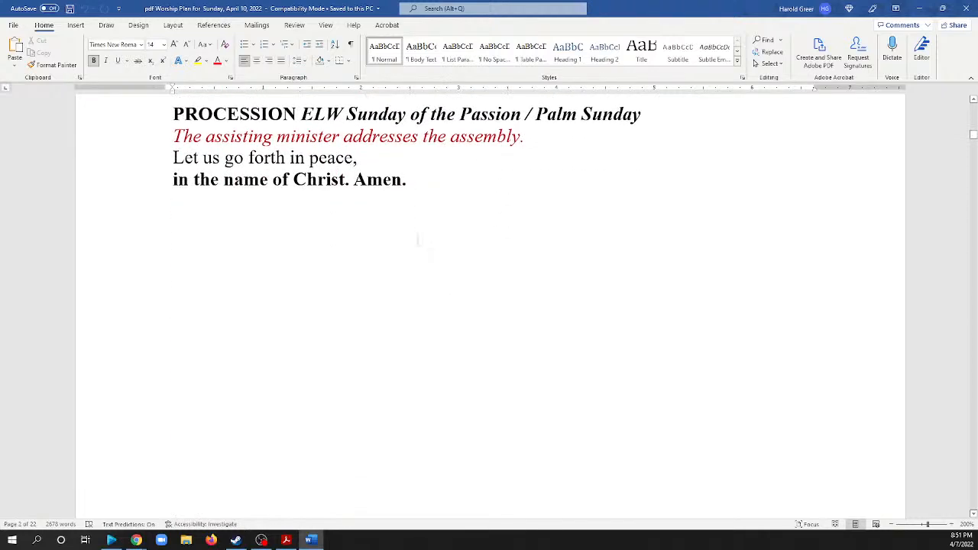
scroll(418, 242, "up", 8)
scroll(418, 246, "down", 20)
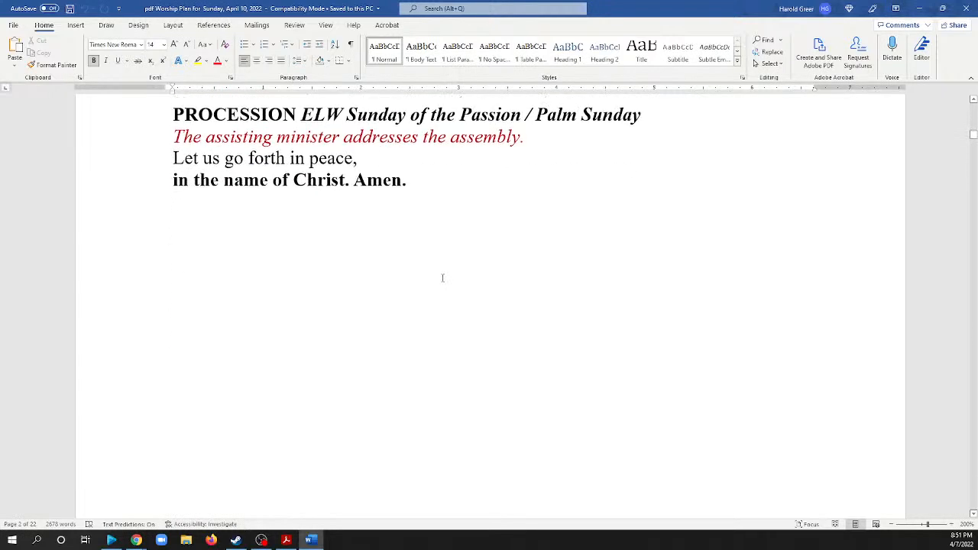
scroll(450, 282, "down", 10)
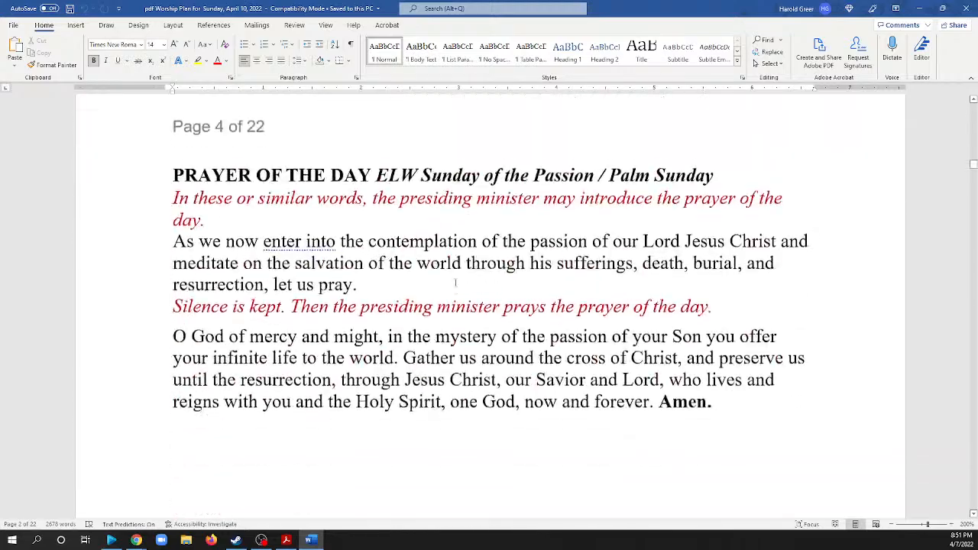
scroll(463, 286, "up", 15)
scroll(463, 286, "up", 20)
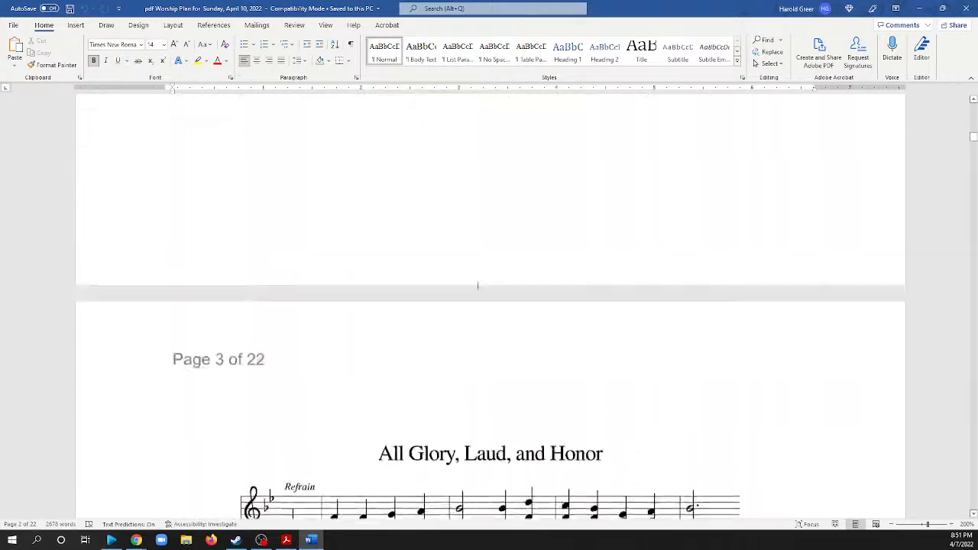
scroll(485, 288, "up", 2)
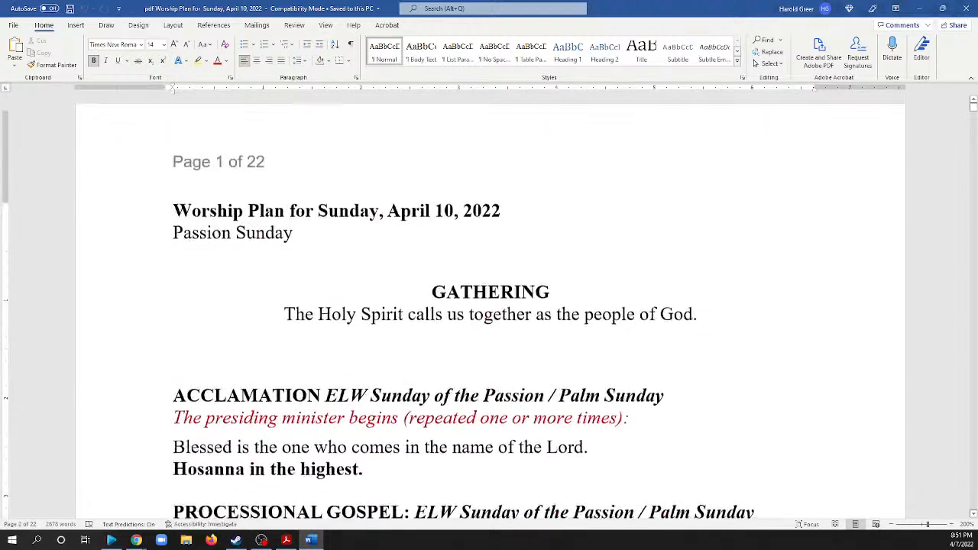
scroll(545, 366, "down", 3)
scroll(490, 323, "up", 3)
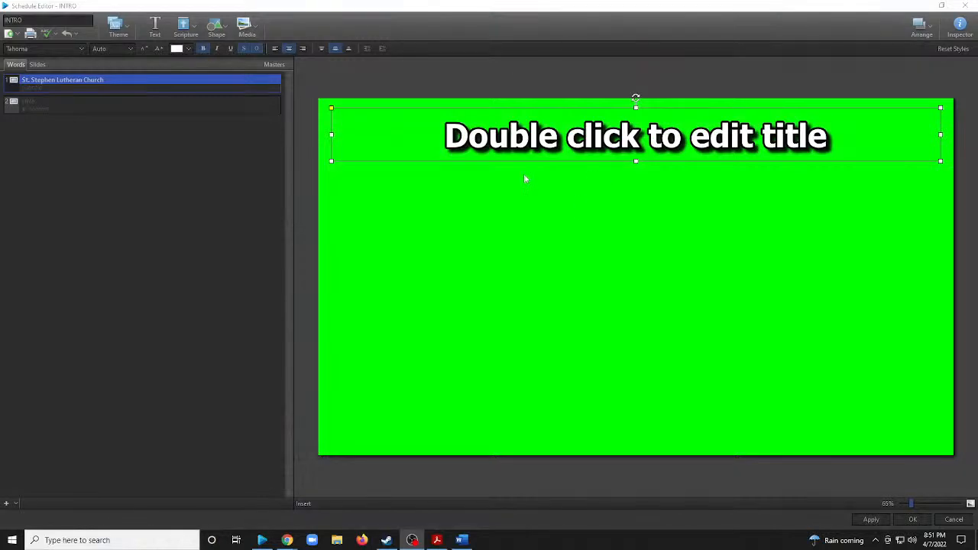
Move the second slide's title box down to the lower edge of the green slide.
double_click(636, 144)
left_click(635, 228)
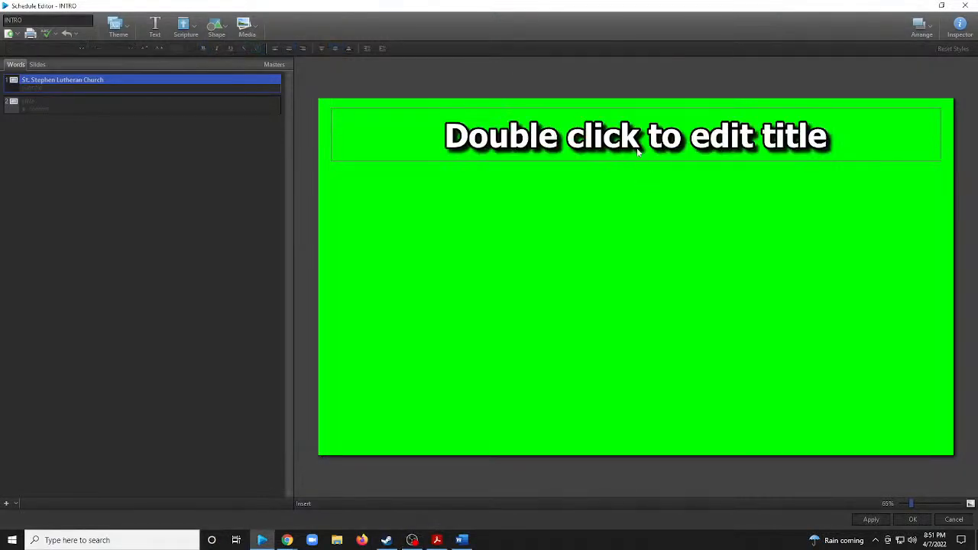
left_click(633, 145)
left_click_drag(633, 147, 644, 434)
Replace the title placeholder with the music director's first name followed by "Prelude".
double_click(645, 434)
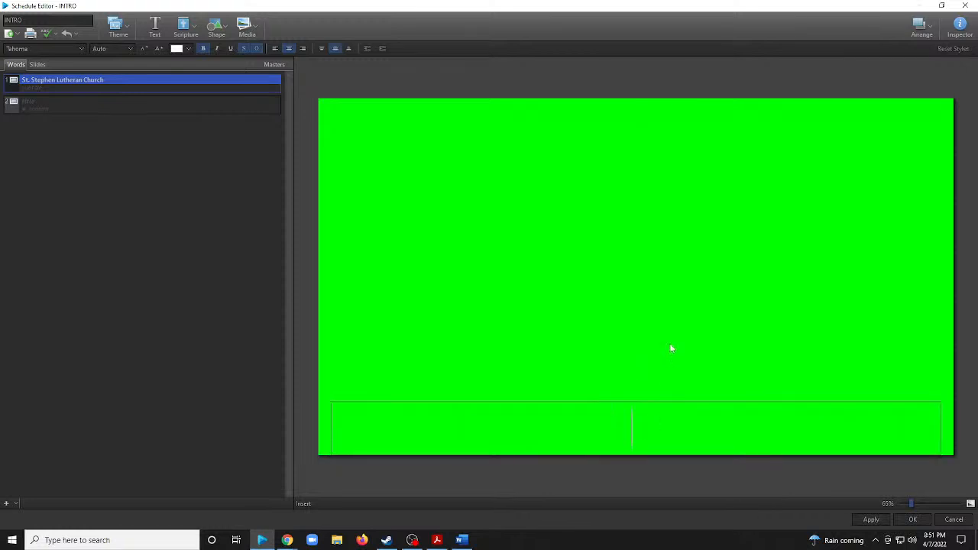
type("Stan")
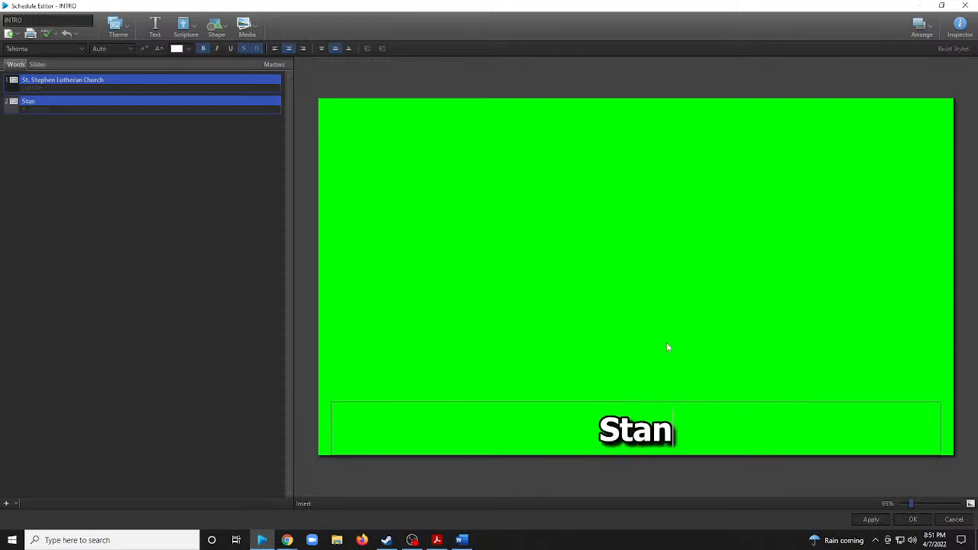
type(" Pr")
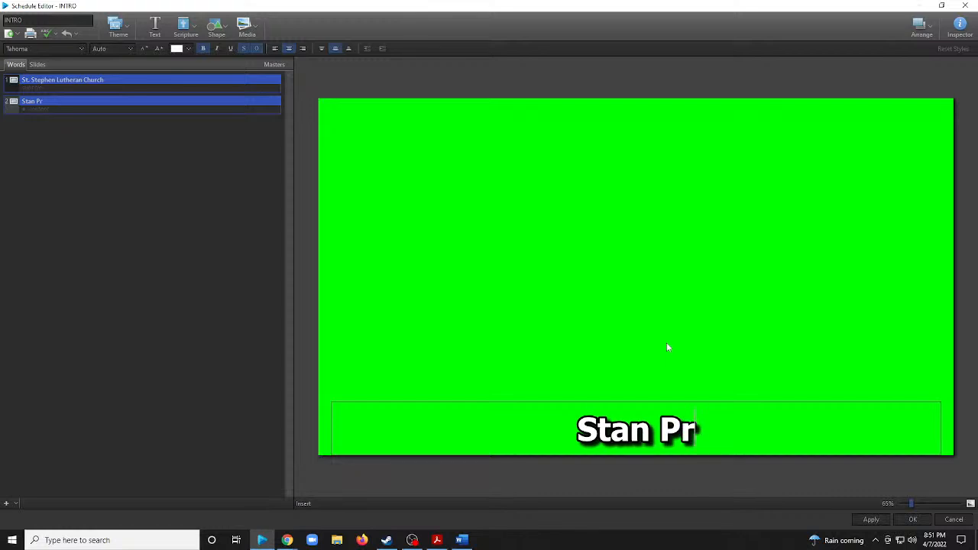
type("elude")
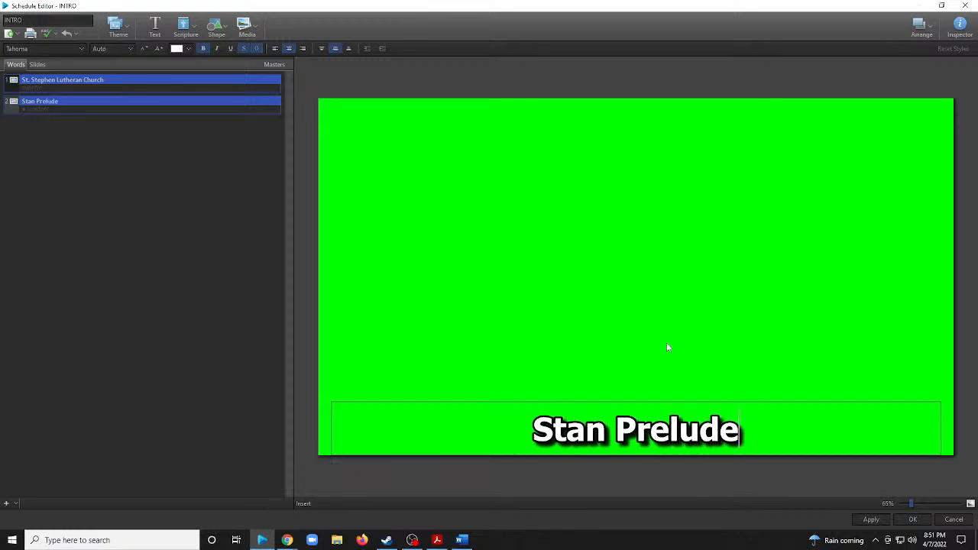
Insert "Music Director" between the first name and "Prelude" in the slide's title.
left_click(616, 427)
key("Left")
type("Musi")
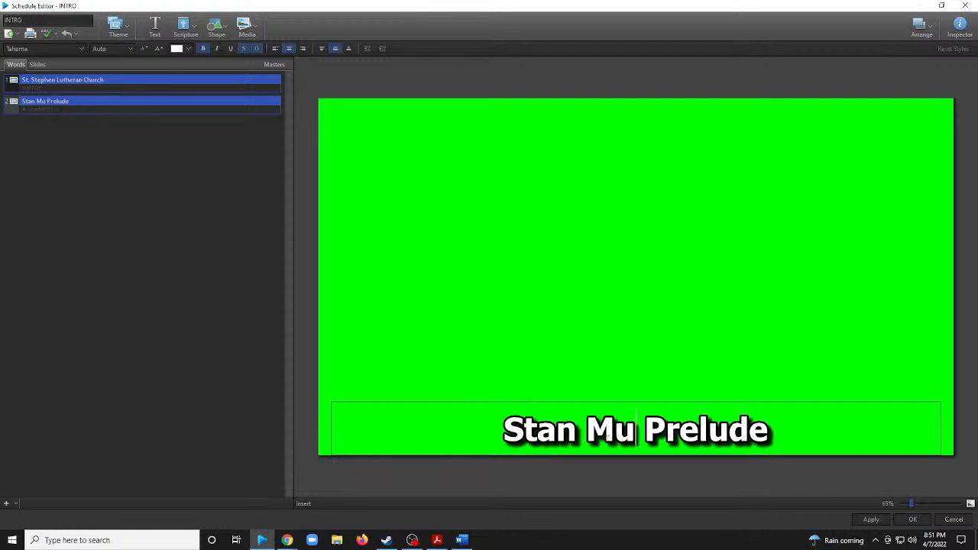
type("c Direct")
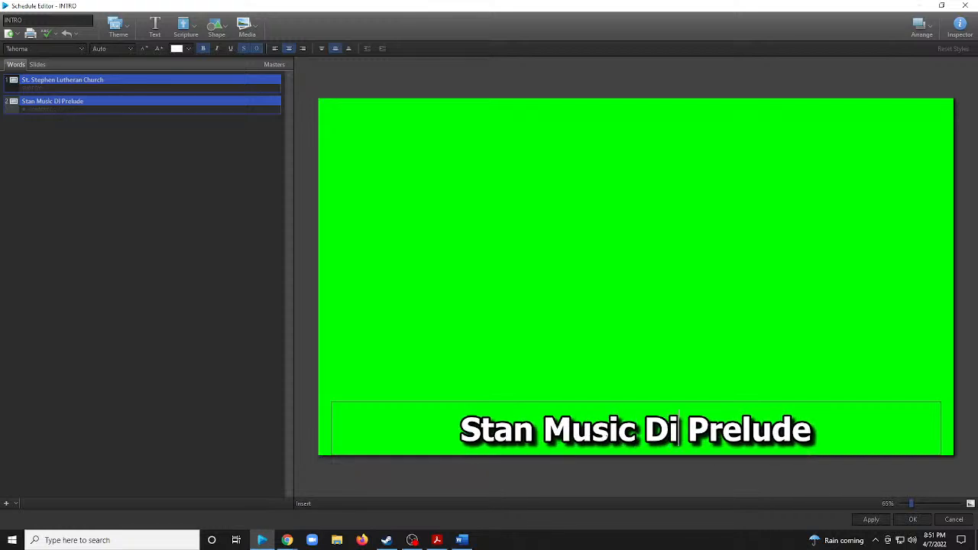
type("ro")
key("BackSpace")
key("BackSpace")
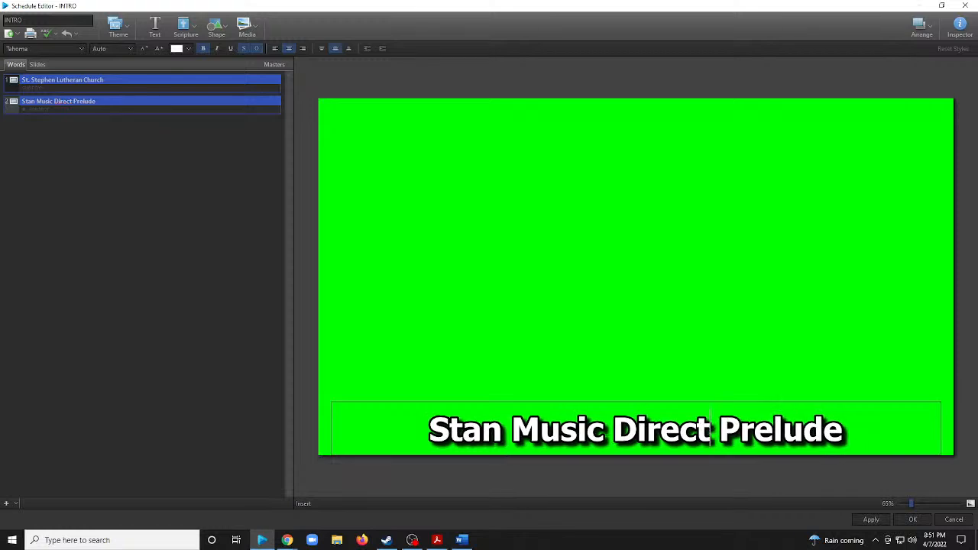
type("or")
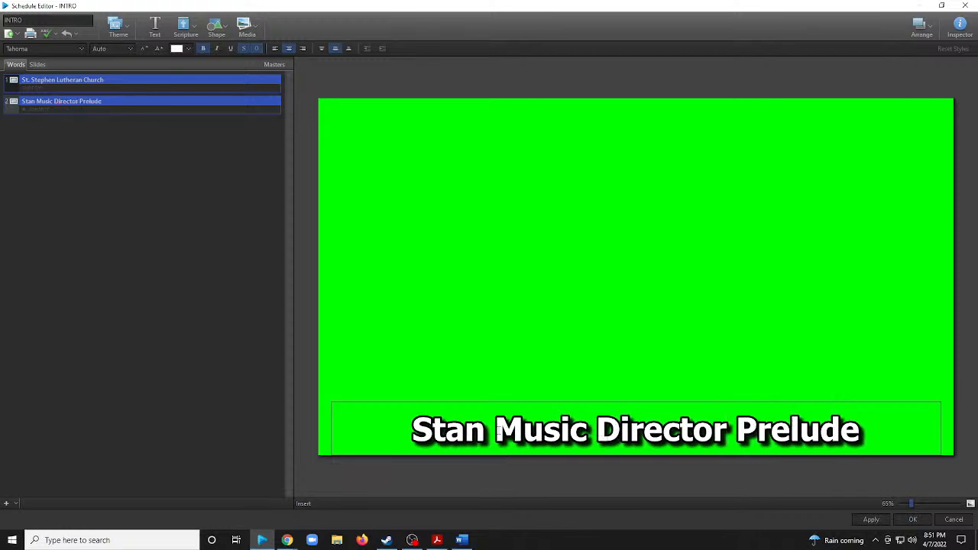
Keep the title on one line, put a hyphen between "Music Director" and "Prelude", and finish editing the text.
key("Return")
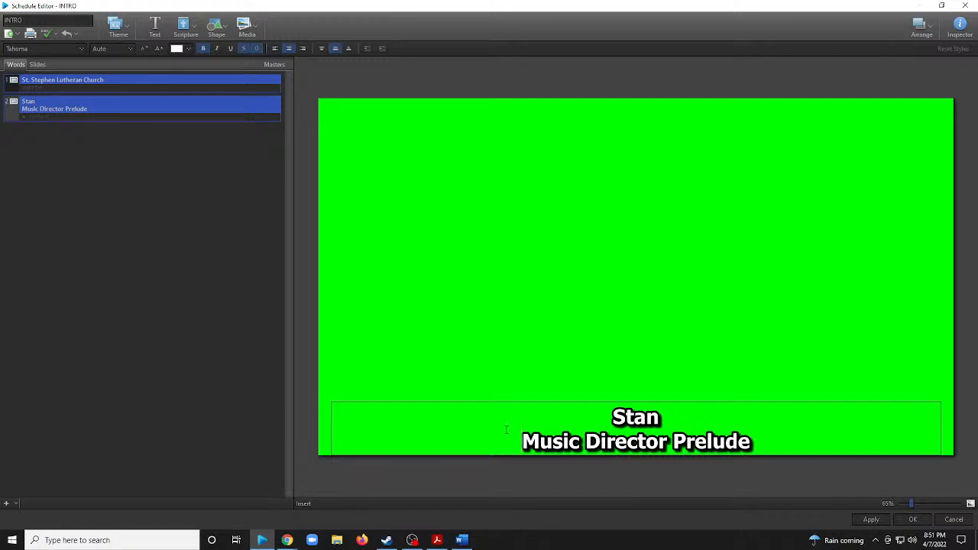
key("BackSpace")
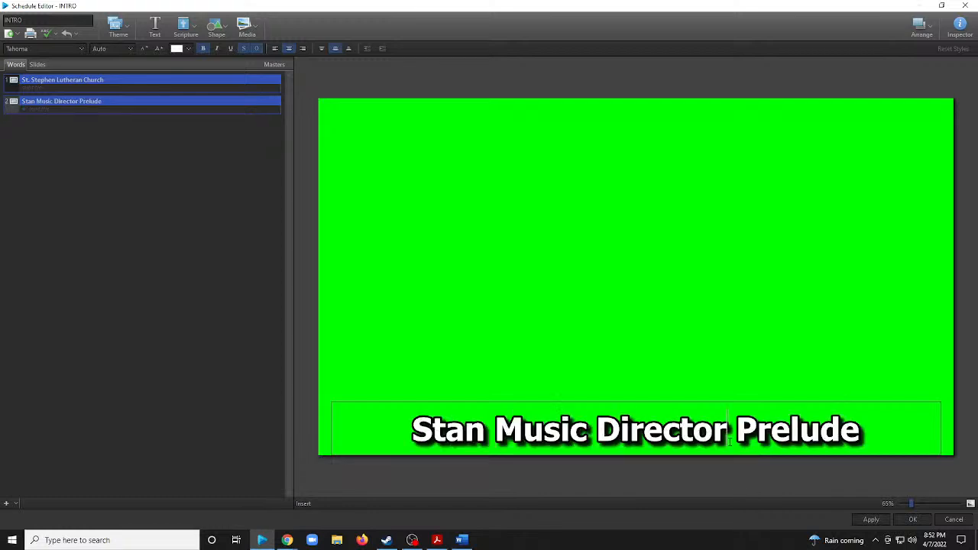
type("-")
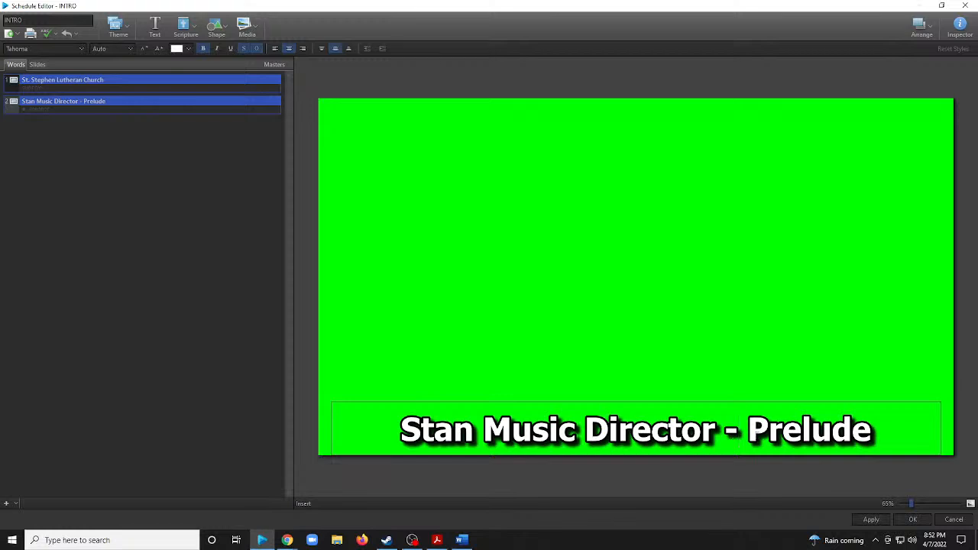
key("Escape")
Change the Prelude title's text color to red and its font to Sacramento.
left_click(187, 48)
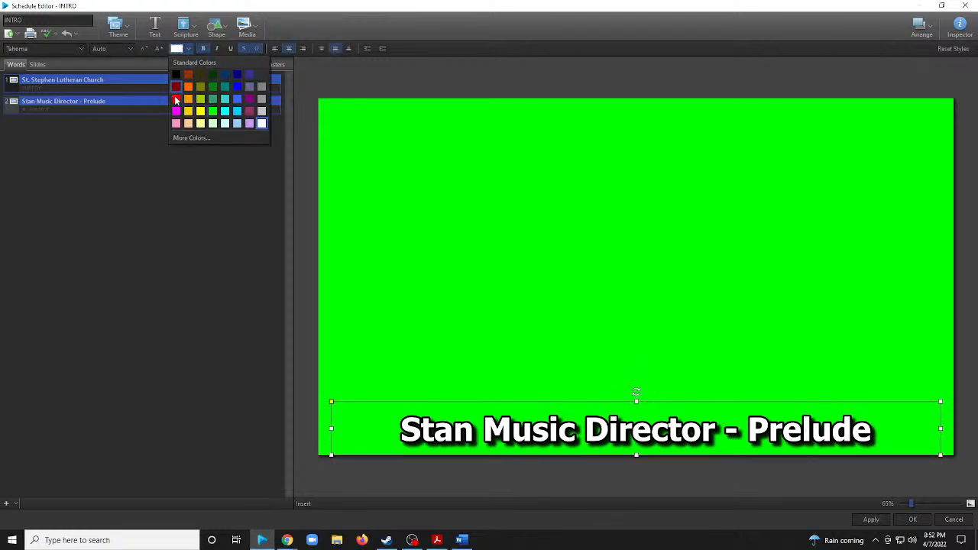
left_click(177, 101)
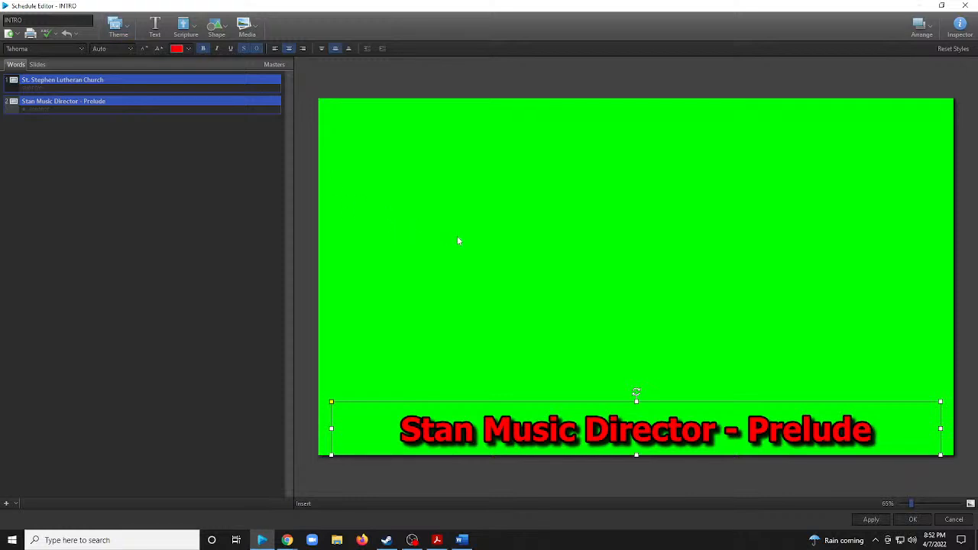
left_click(57, 47)
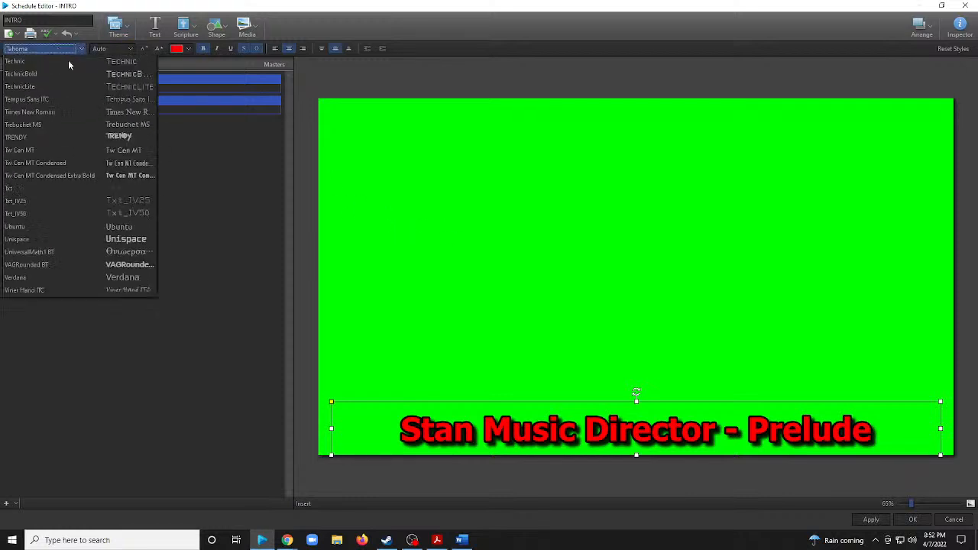
scroll(110, 146, "up", 10)
scroll(110, 146, "up", 10)
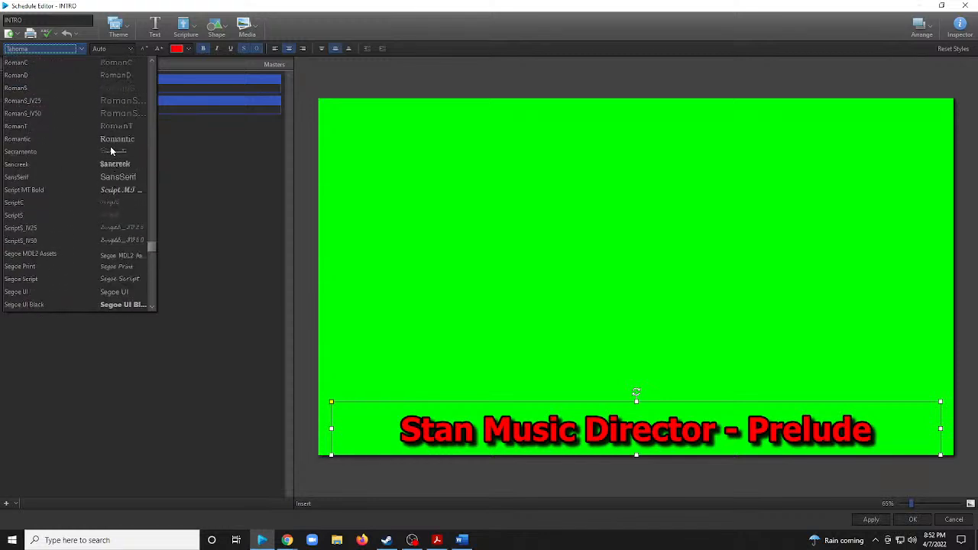
left_click(115, 154)
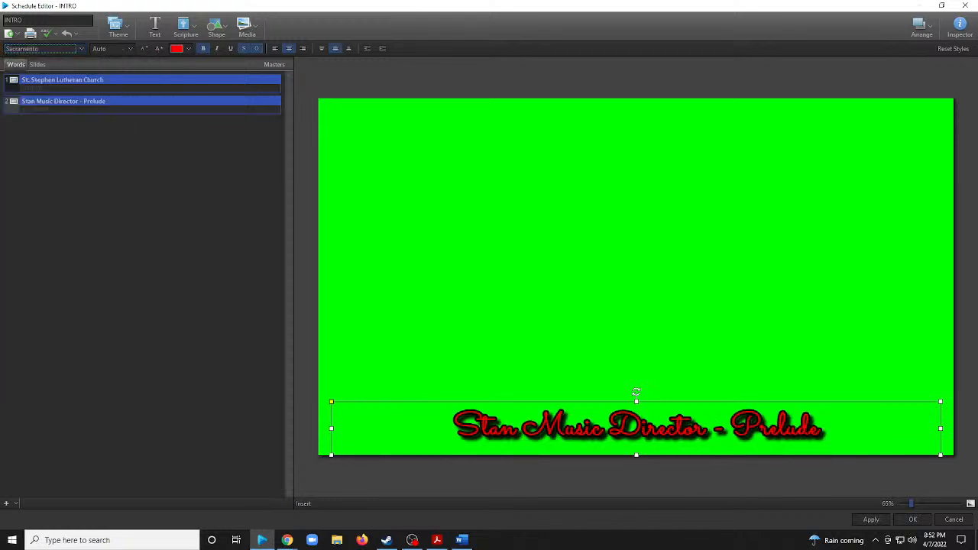
Increase the font size of the Prelude title by three increments.
left_click(159, 48)
left_click(159, 48)
left_click(159, 48)
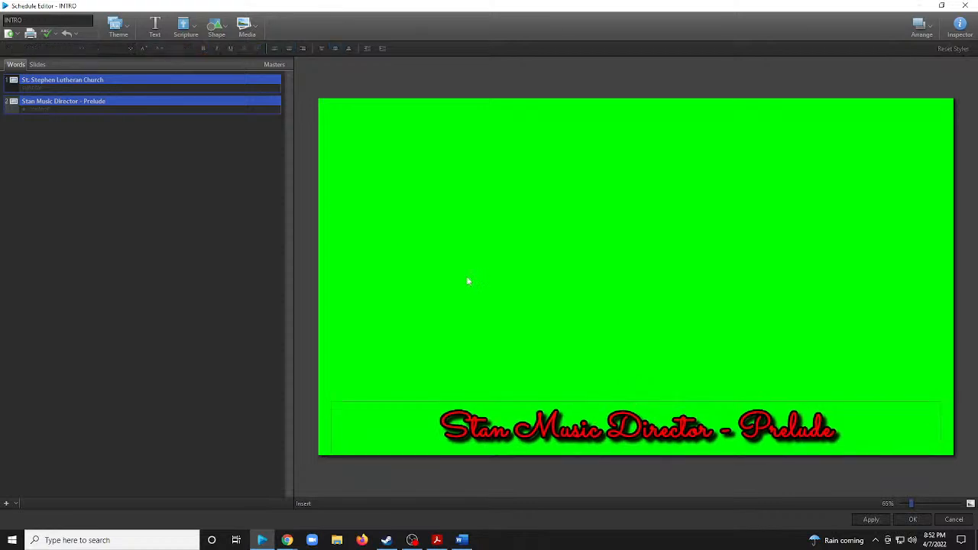
Add the Palm Sunday lower-third video with the palm tree on a light background from the video library to the Prelude slide.
left_click(246, 29)
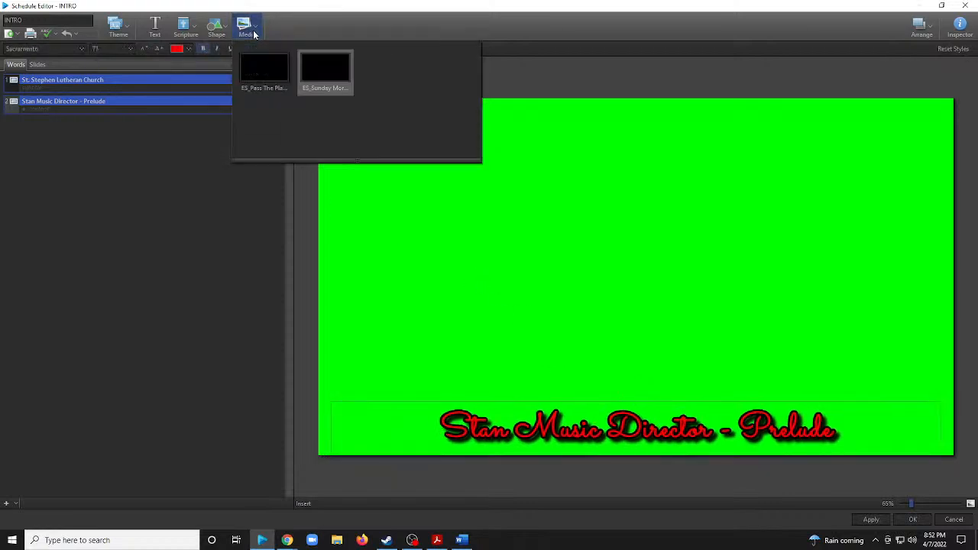
left_click(256, 49)
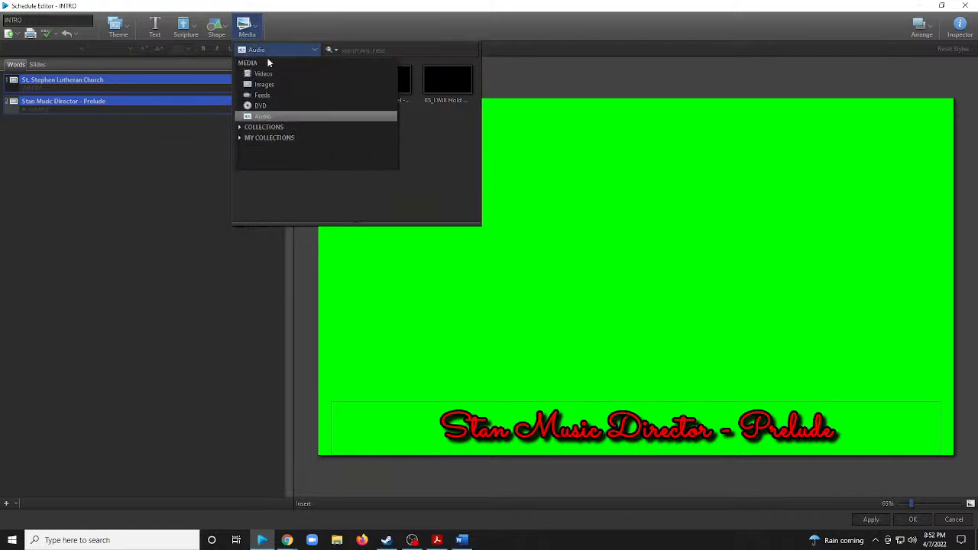
left_click(272, 77)
scroll(342, 165, "down", 5)
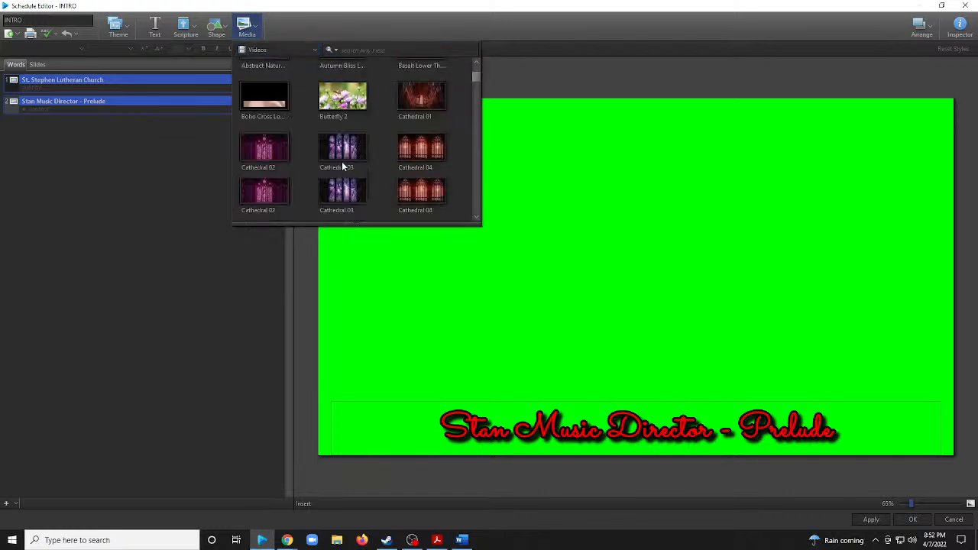
scroll(342, 165, "down", 10)
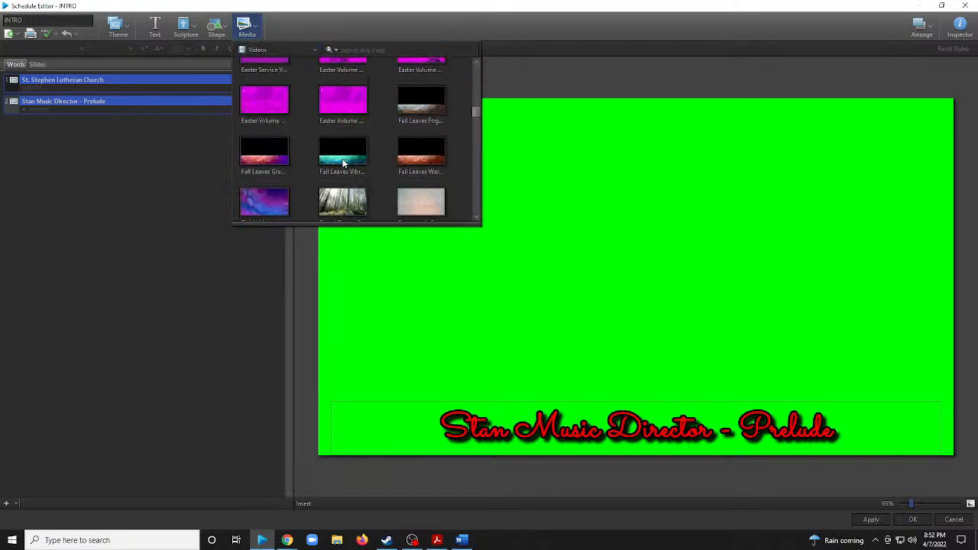
scroll(342, 164, "down", 10)
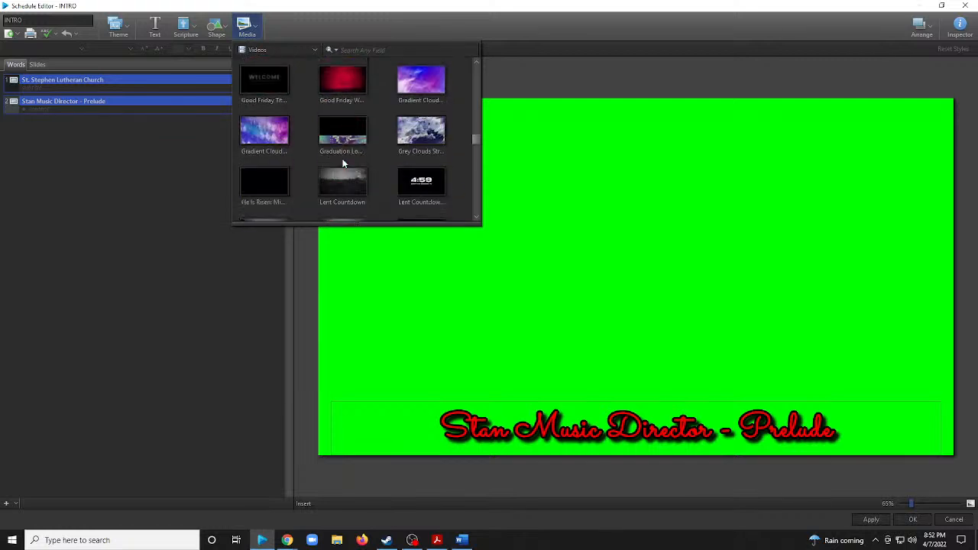
scroll(342, 163, "down", 10)
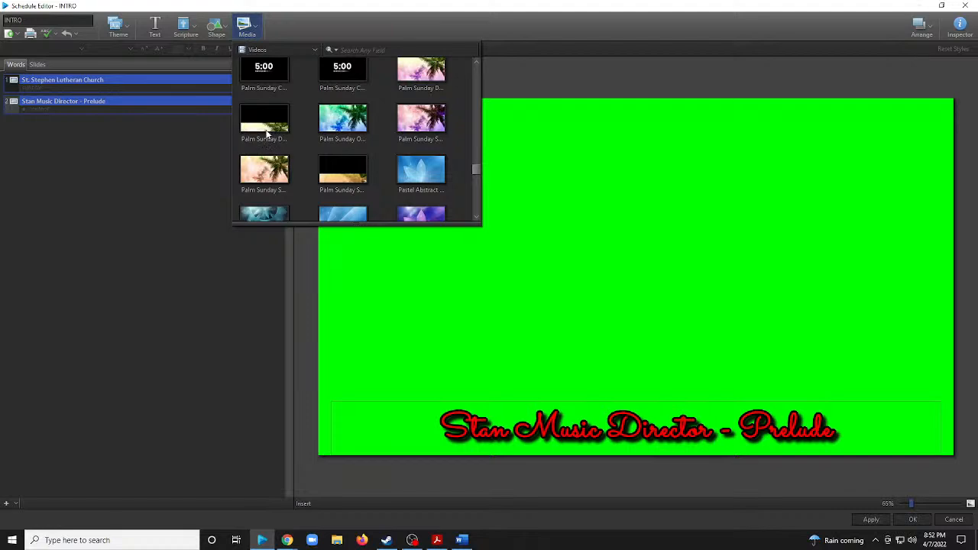
double_click(266, 130)
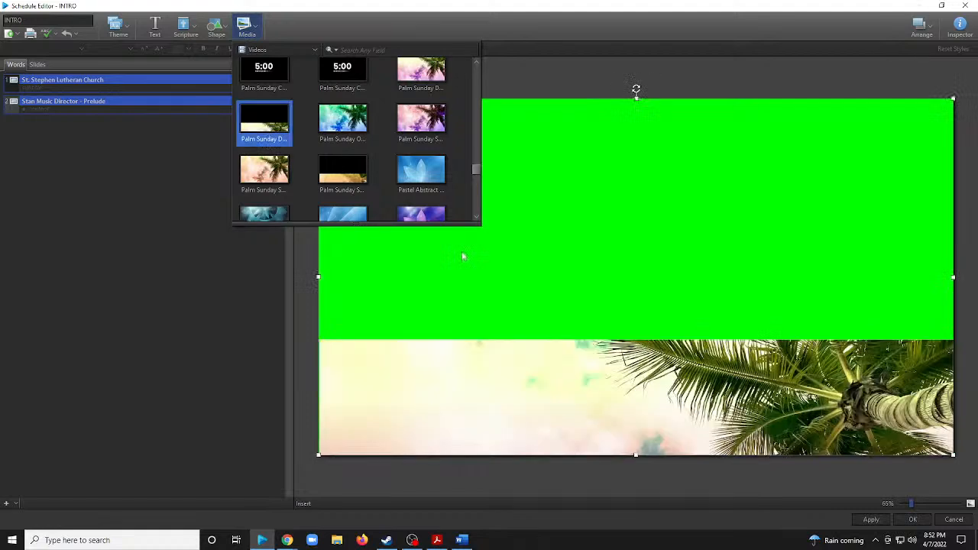
Shift the palm video down so its band starts just above the Prelude title, and send it to the back.
left_click_drag(720, 417, 717, 481)
right_click(587, 456)
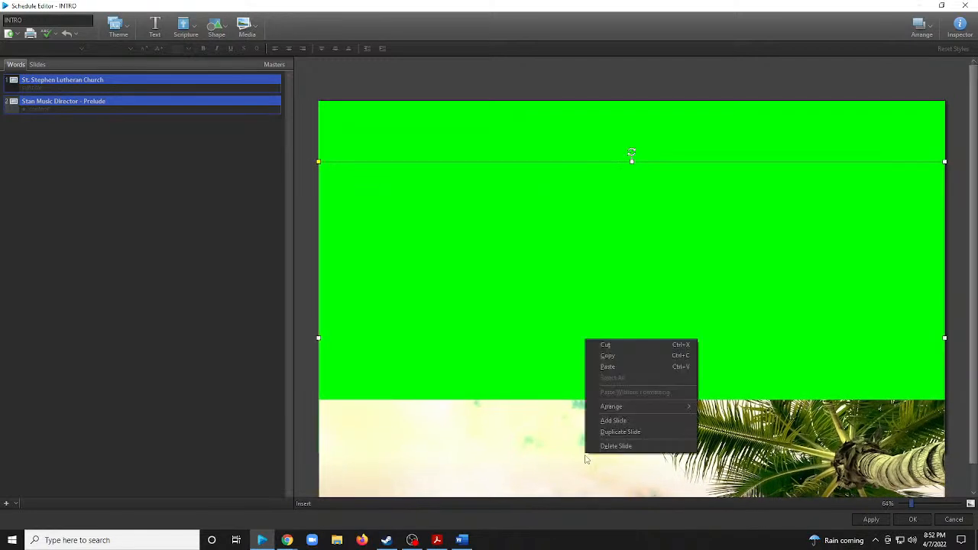
mouse_move(610, 410)
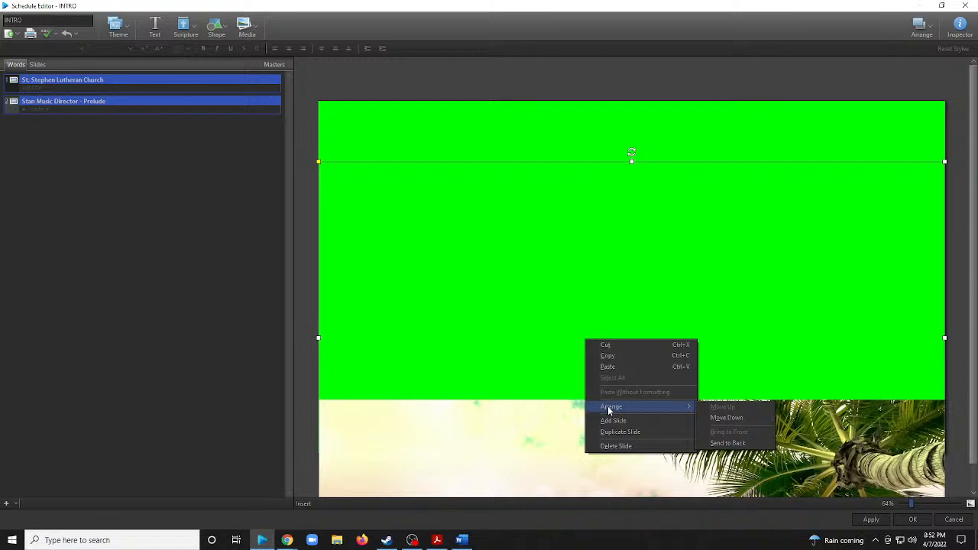
left_click(728, 443)
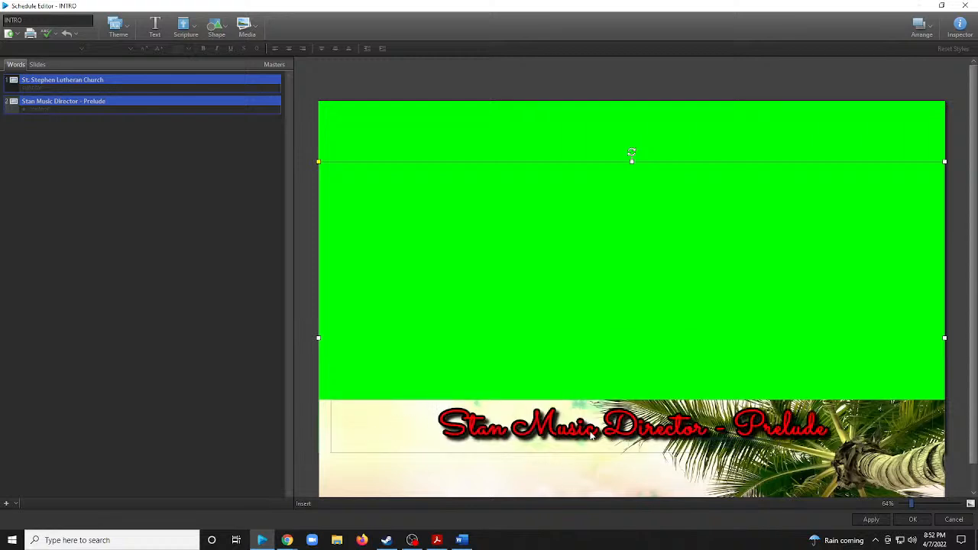
Try moving the palm video up one layer, and move it back down behind the Prelude title.
left_click(396, 472)
left_click(456, 185)
right_click(456, 185)
mouse_move(517, 256)
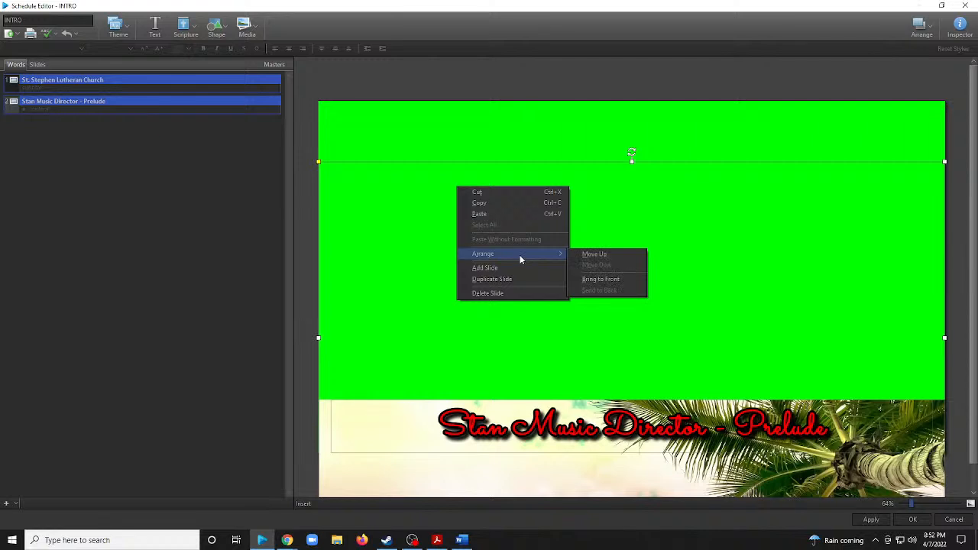
left_click(594, 254)
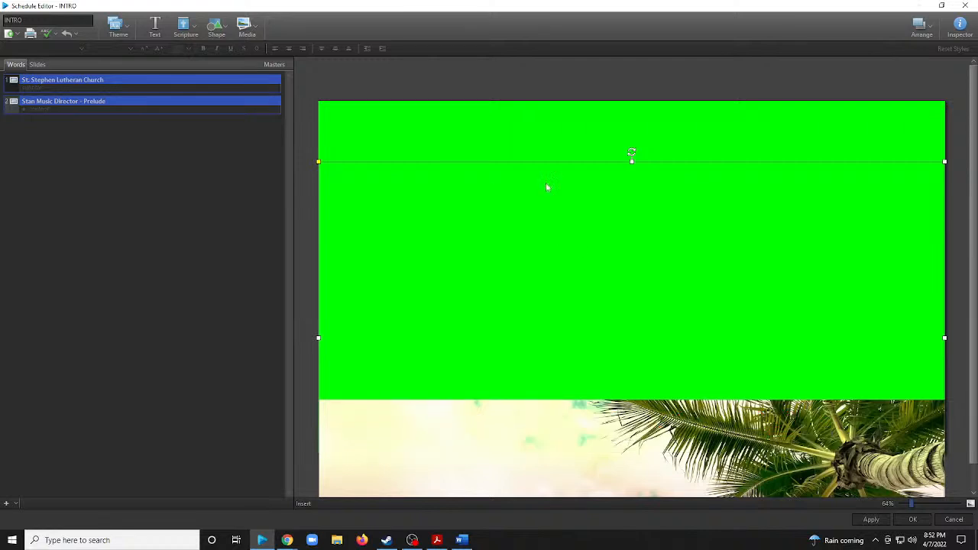
right_click(518, 203)
mouse_move(571, 274)
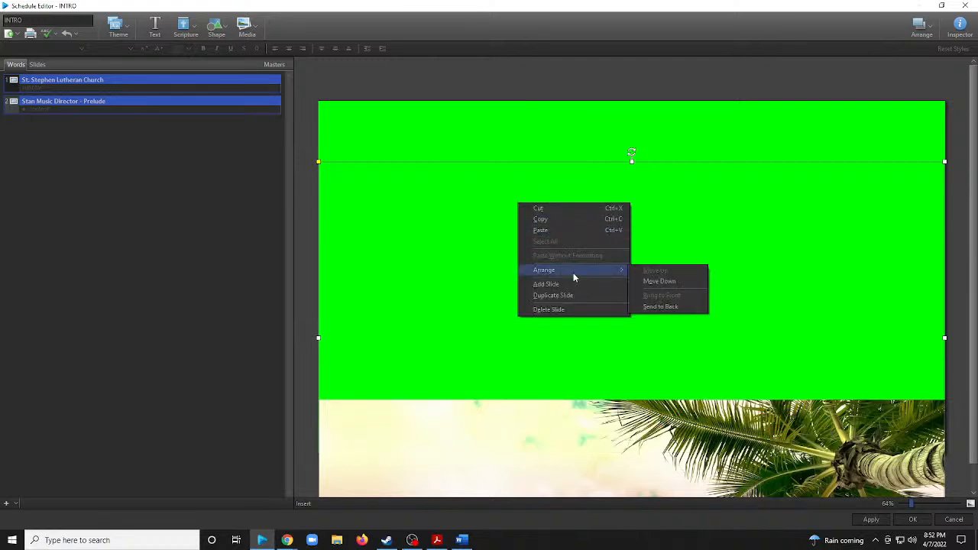
left_click(669, 283)
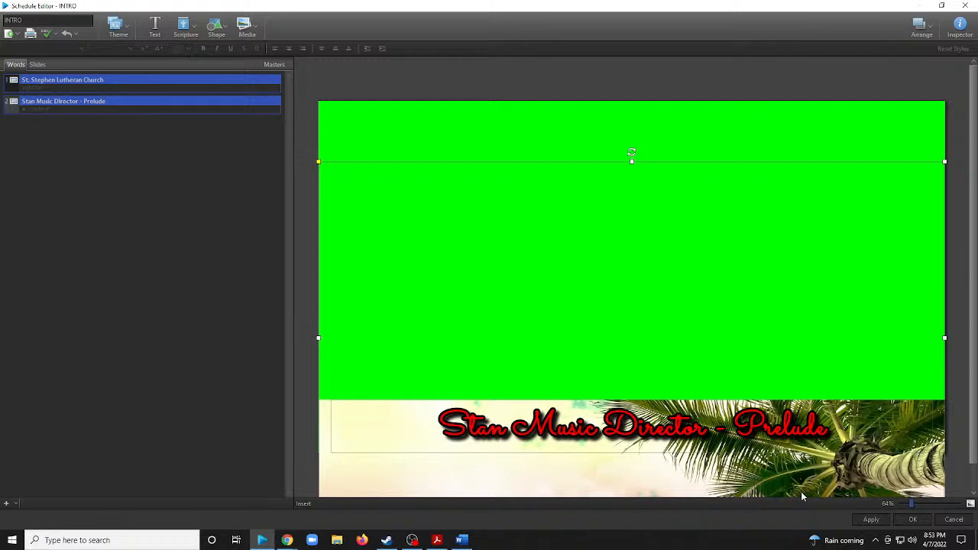
Apply the INTRO slide edits and close the schedule editor with the changes kept.
left_click(869, 520)
left_click(911, 521)
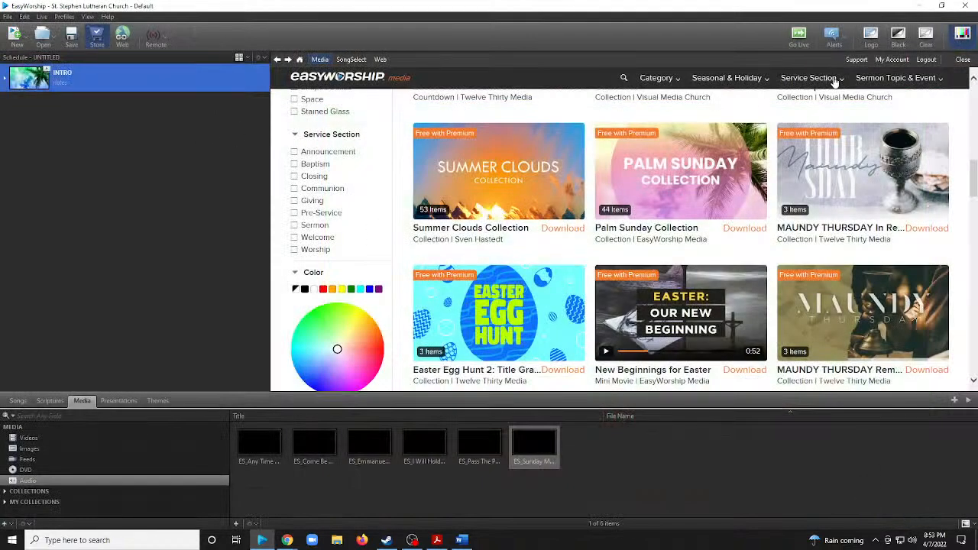
Close the online media store and send the INTRO presentation's first slide with the countdown live.
left_click(963, 59)
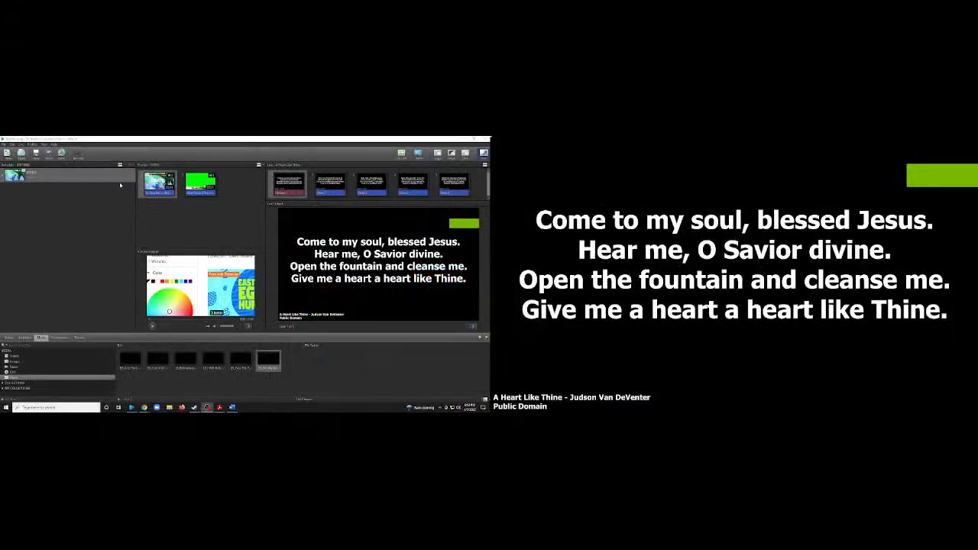
double_click(160, 183)
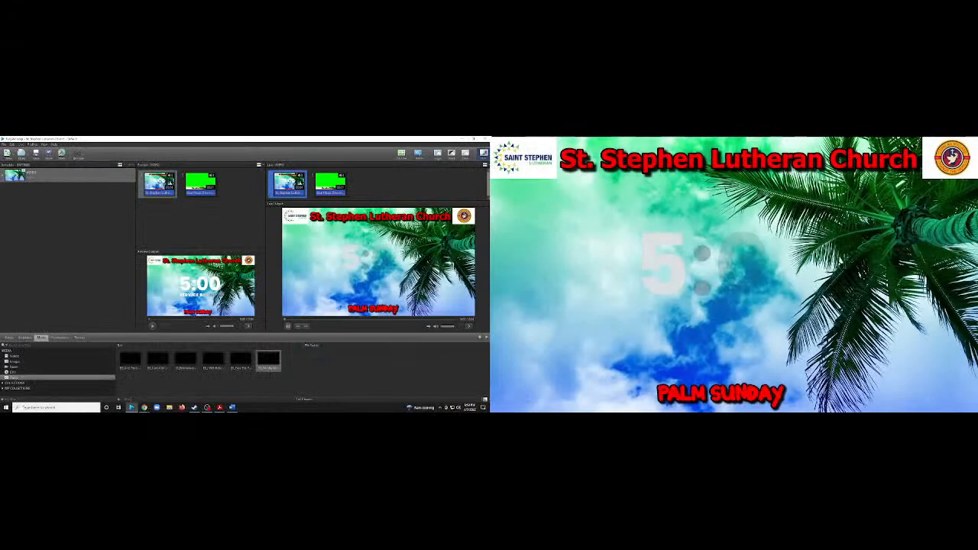
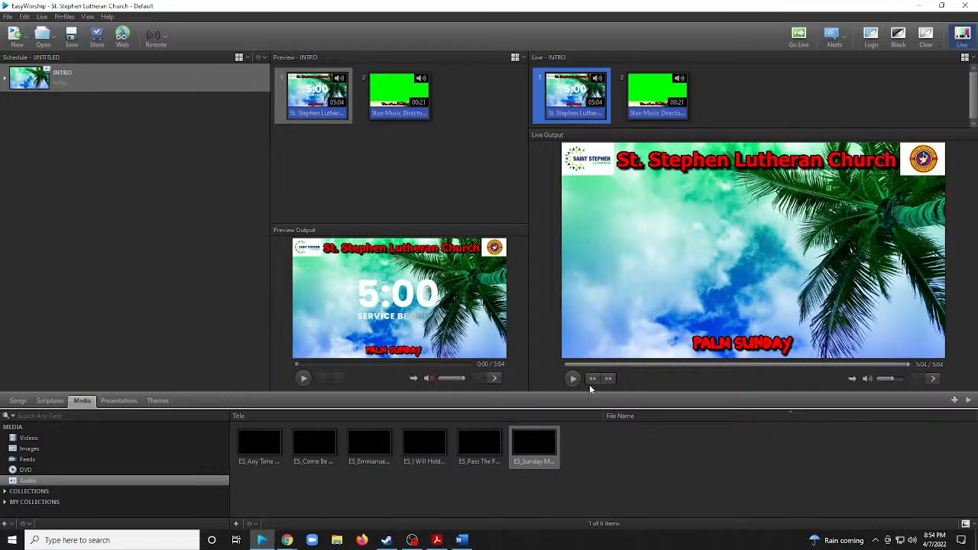
Open the INTRO presentation for editing and show the slide attributes of its St. Stephen Lutheran Church slide.
right_click(178, 78)
left_click(219, 98)
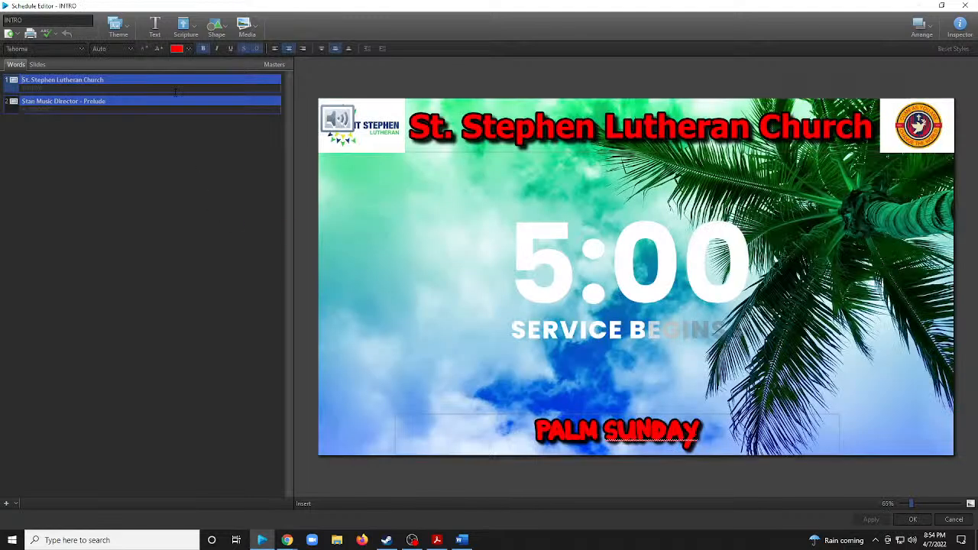
left_click(175, 93)
key("BackSpace")
left_click(373, 178)
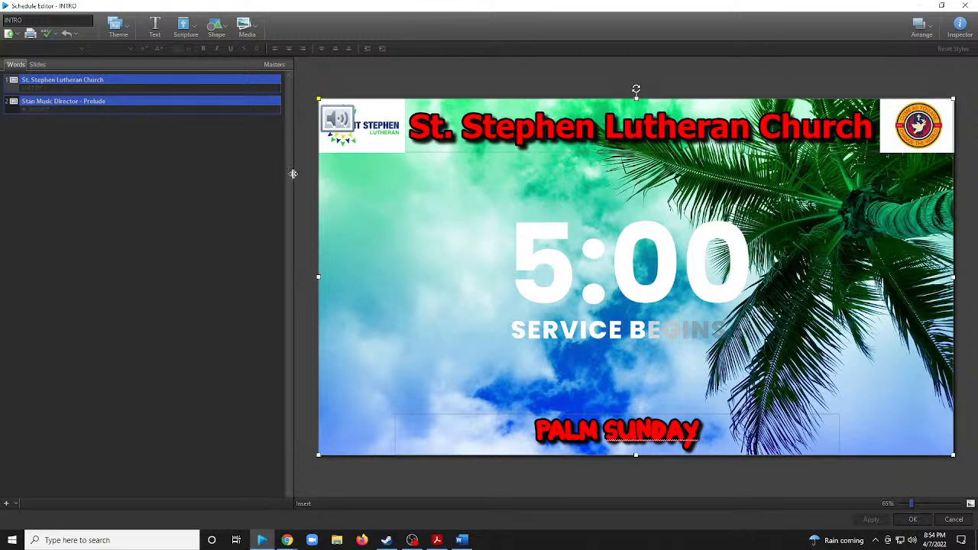
left_click(152, 181)
left_click(144, 79)
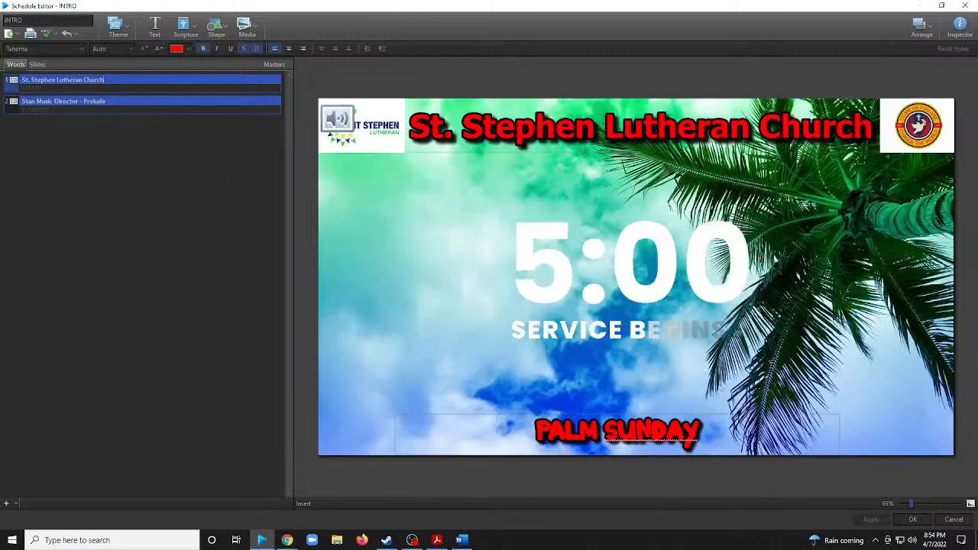
left_click(960, 29)
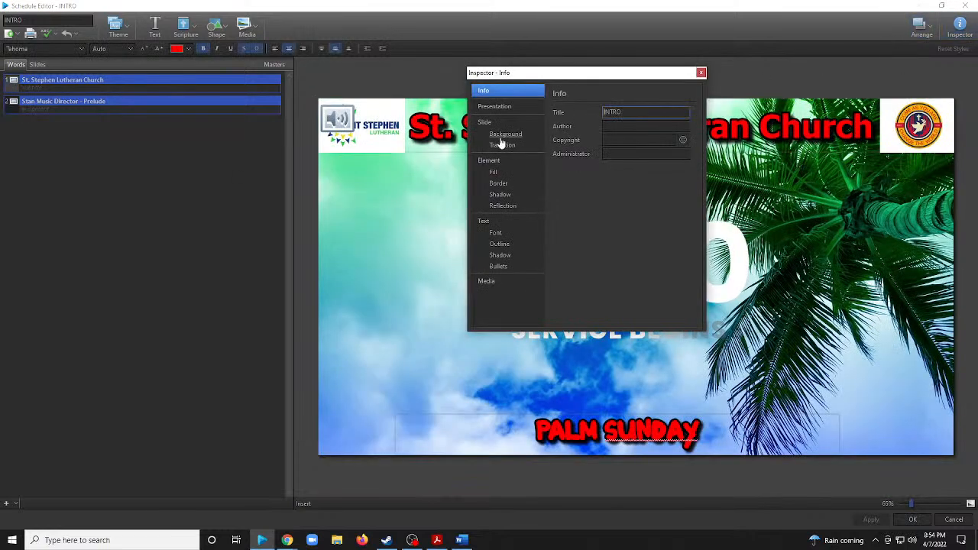
left_click(485, 123)
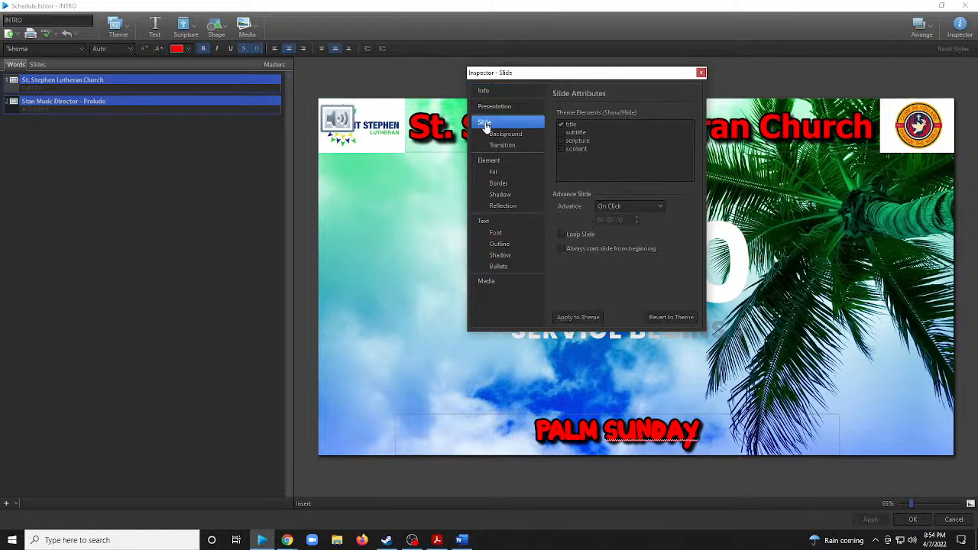
Set the countdown slide to advance automatically after 05:02:00, and close the schedule editor with the change kept.
left_click(611, 206)
left_click(621, 227)
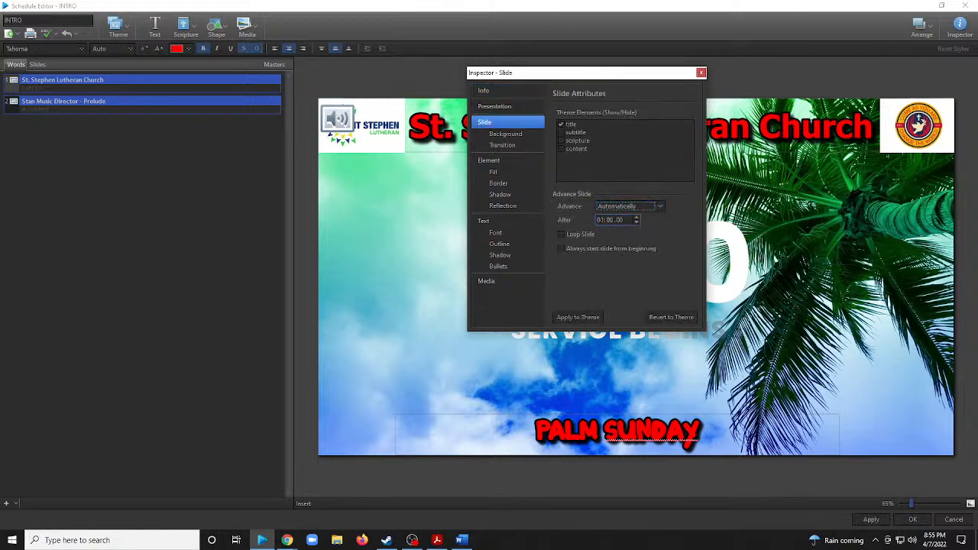
key("Tab")
type("5")
left_click(609, 220)
type("2")
left_click(619, 219)
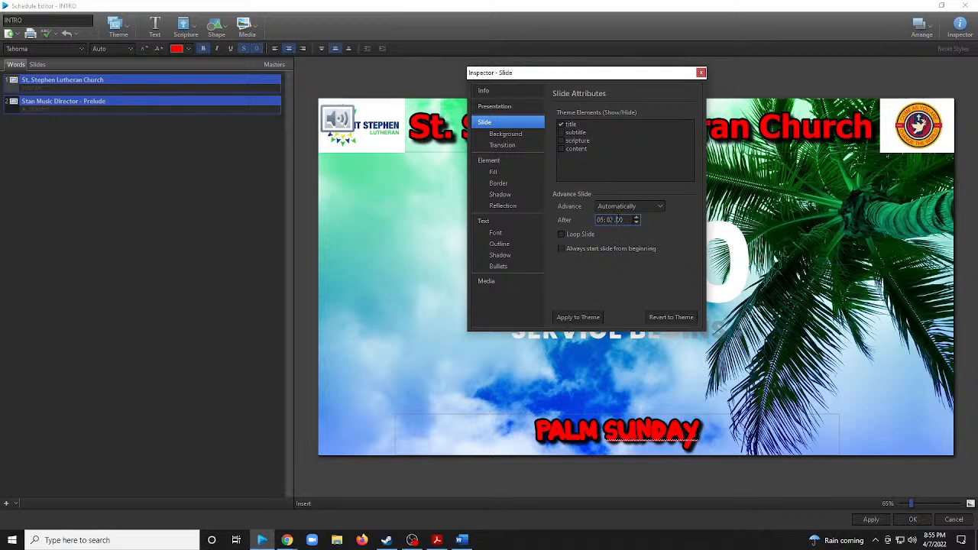
left_click(701, 73)
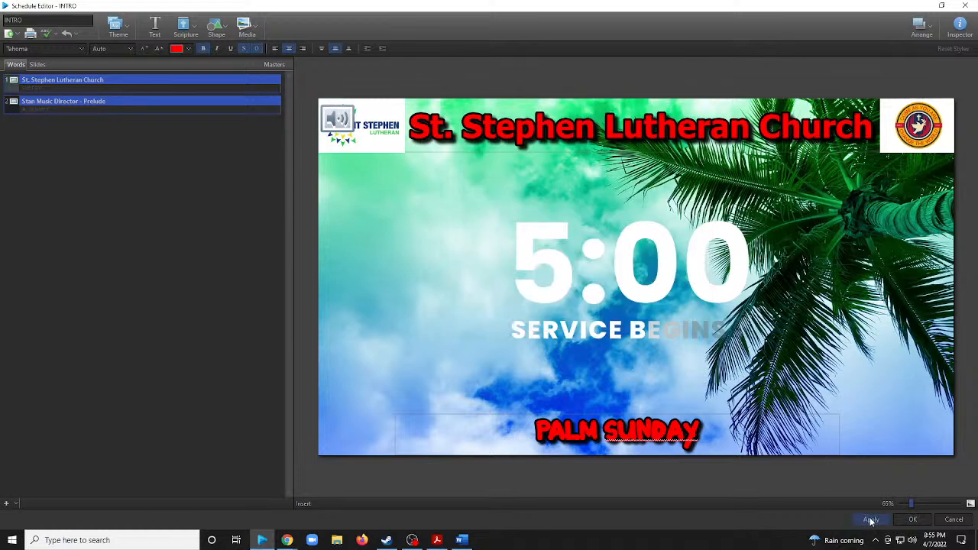
left_click(912, 520)
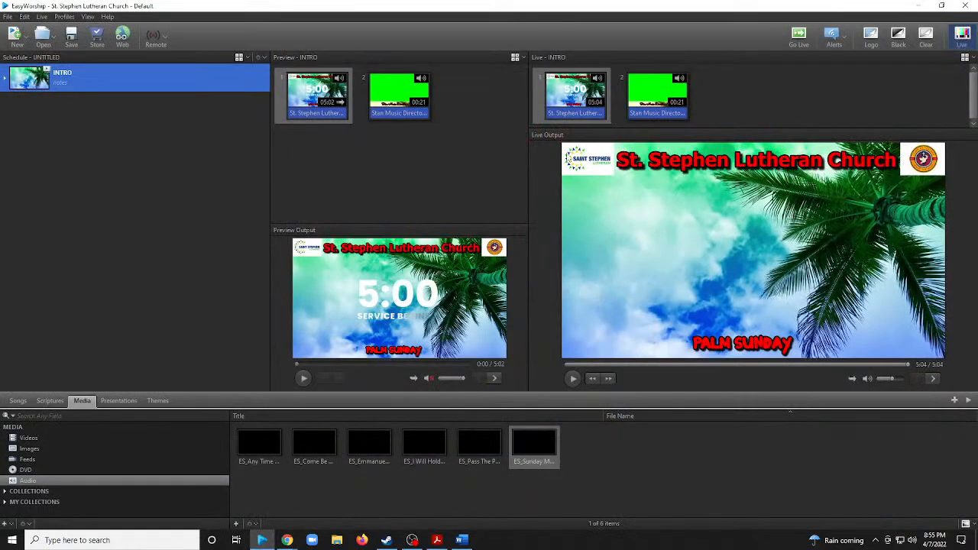
Send the INTRO countdown slide live and skip playback to near its end to test the automatic advance to the Prelude slide.
left_click(178, 74)
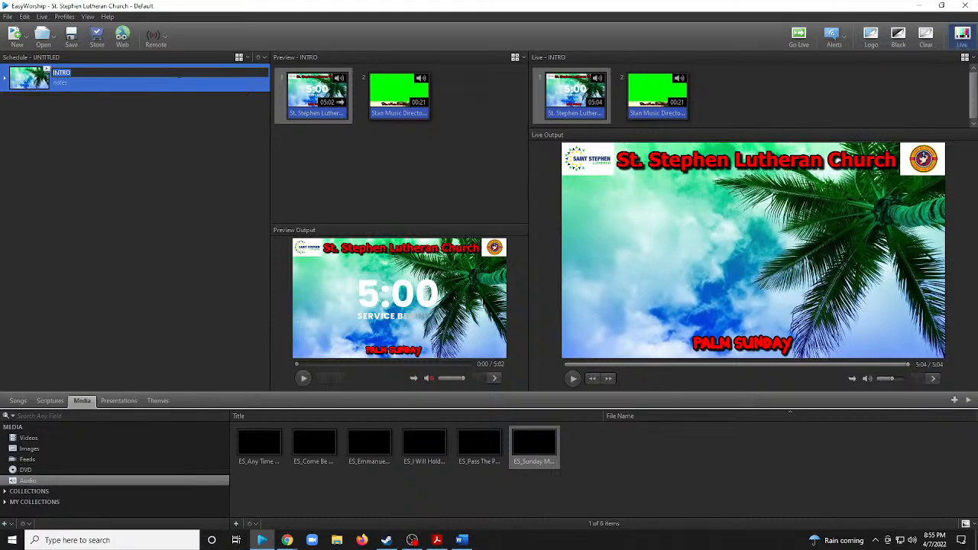
left_click(595, 97)
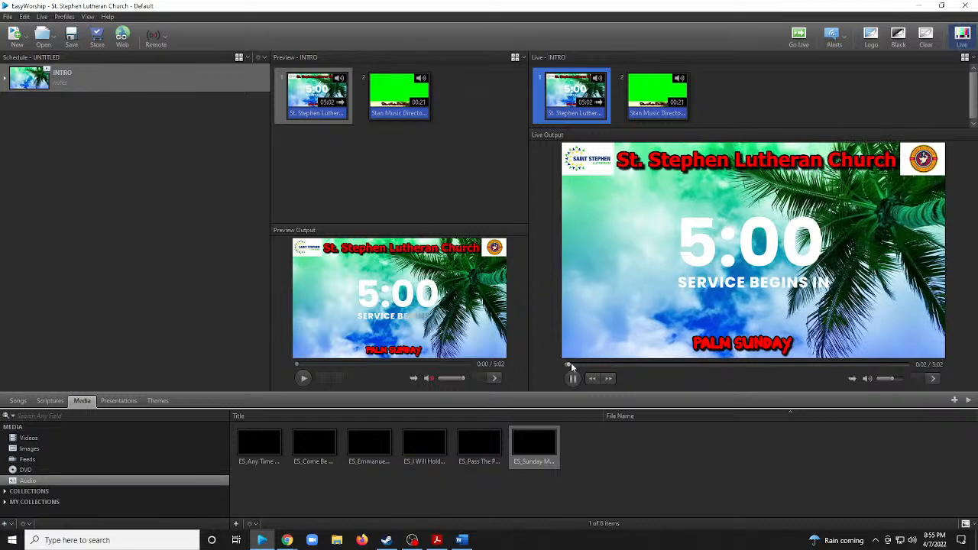
left_click_drag(570, 365, 902, 428)
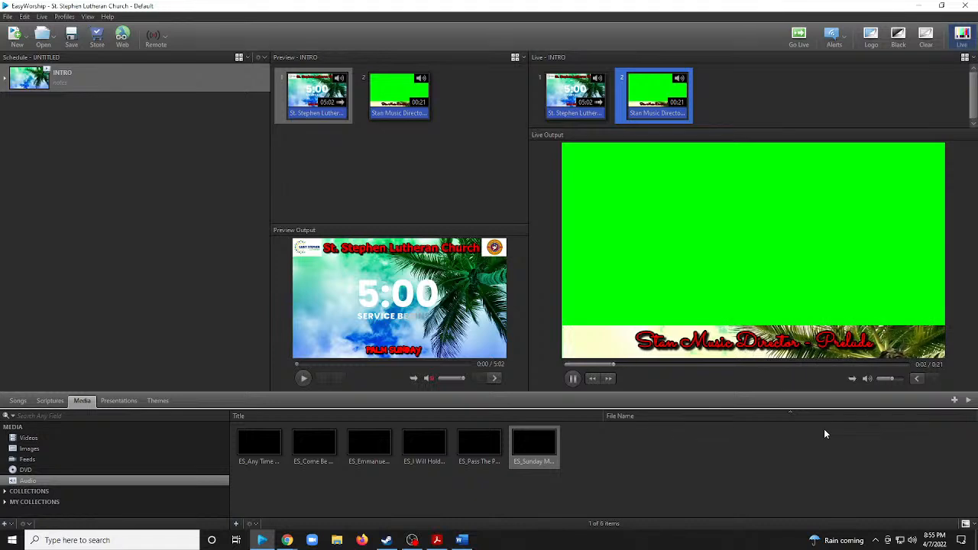
left_click(215, 141)
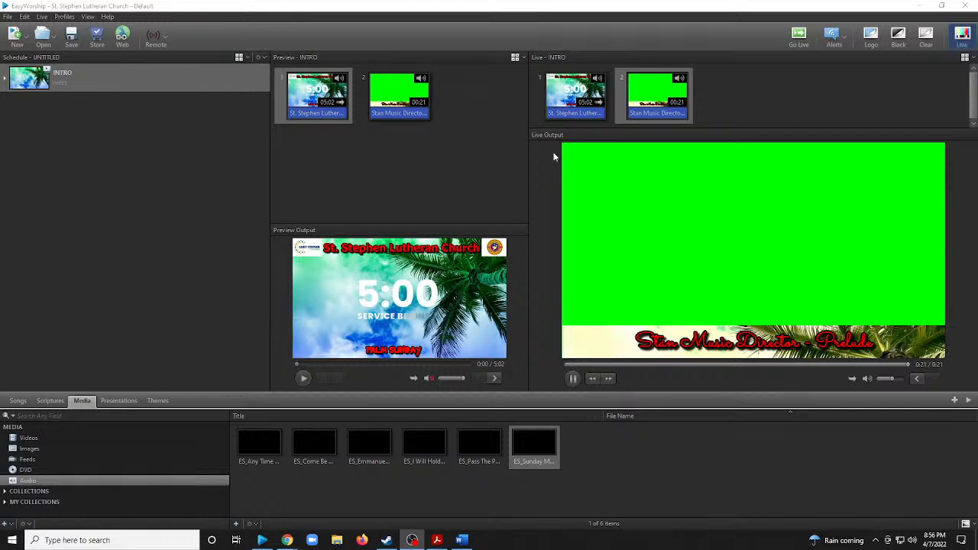
left_click(177, 179)
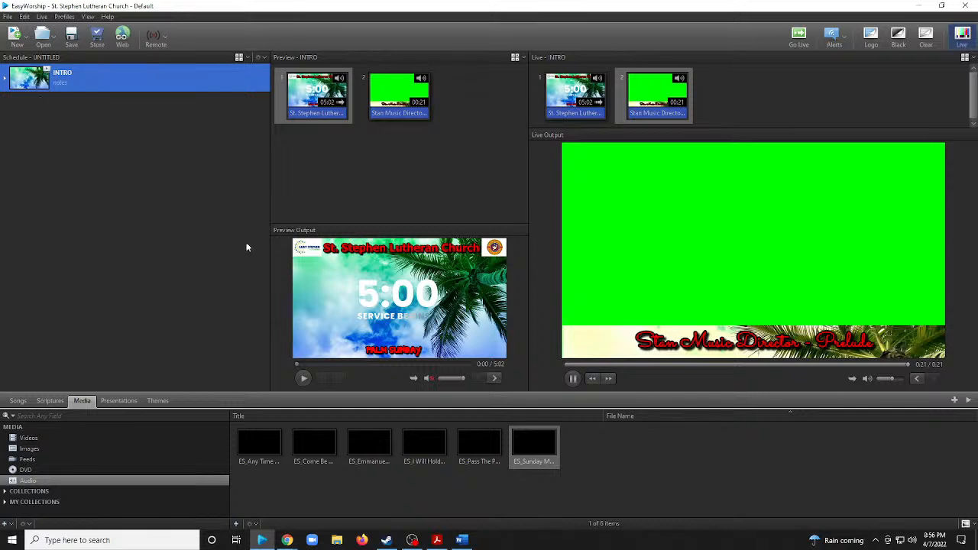
left_click(261, 58)
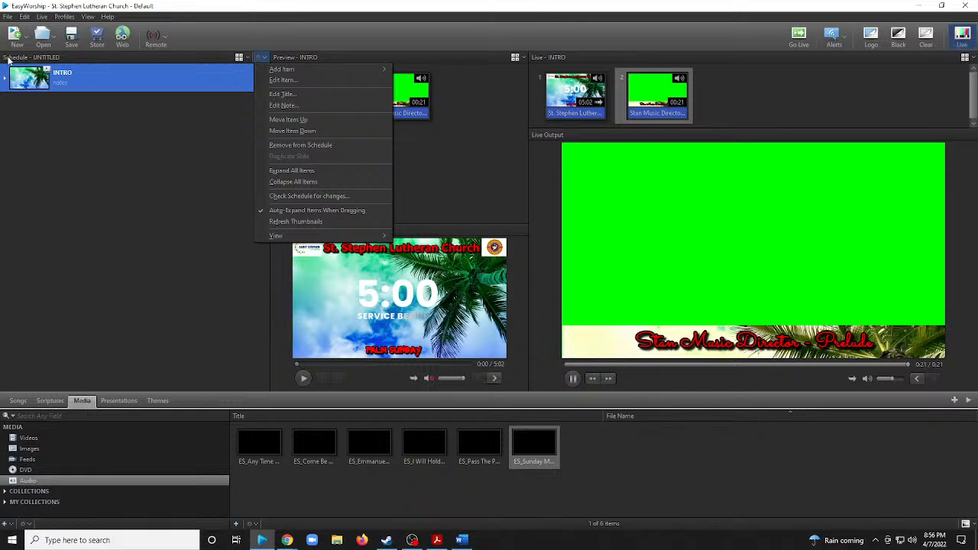
left_click(153, 190)
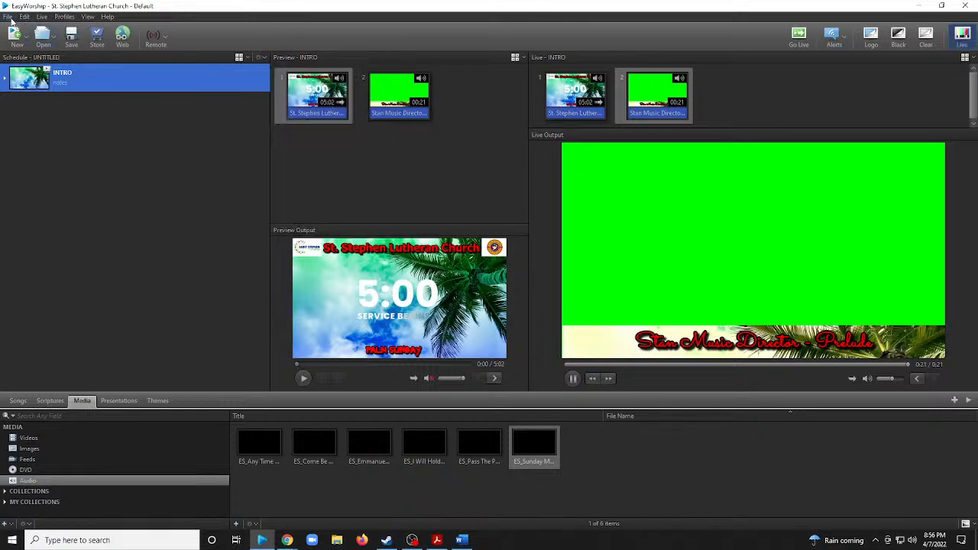
Save the schedule in the Schedules folder as Palm Sunday Service Apr 10th 2022.
left_click(10, 17)
left_click(31, 53)
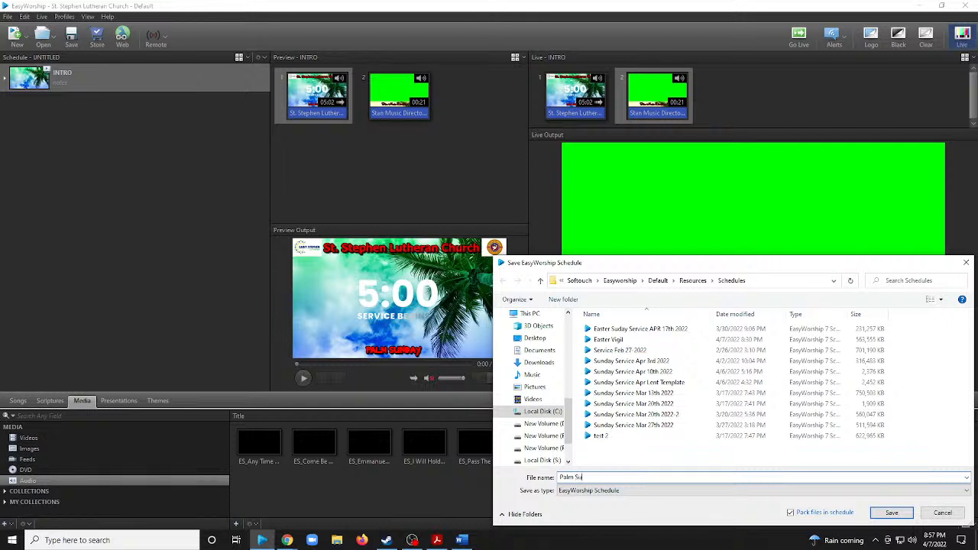
type("nday Service Apr 10th 2022")
left_click(890, 512)
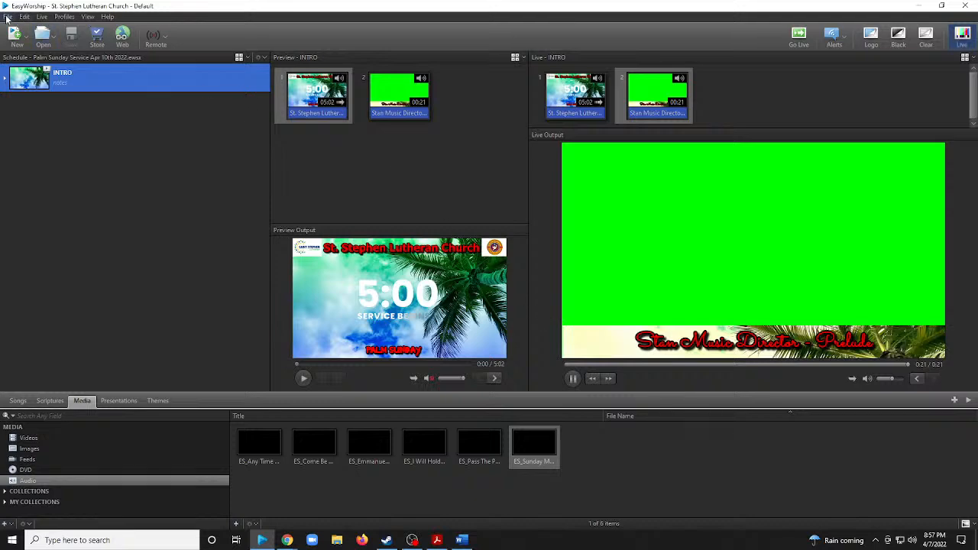
left_click(6, 17)
left_click(22, 62)
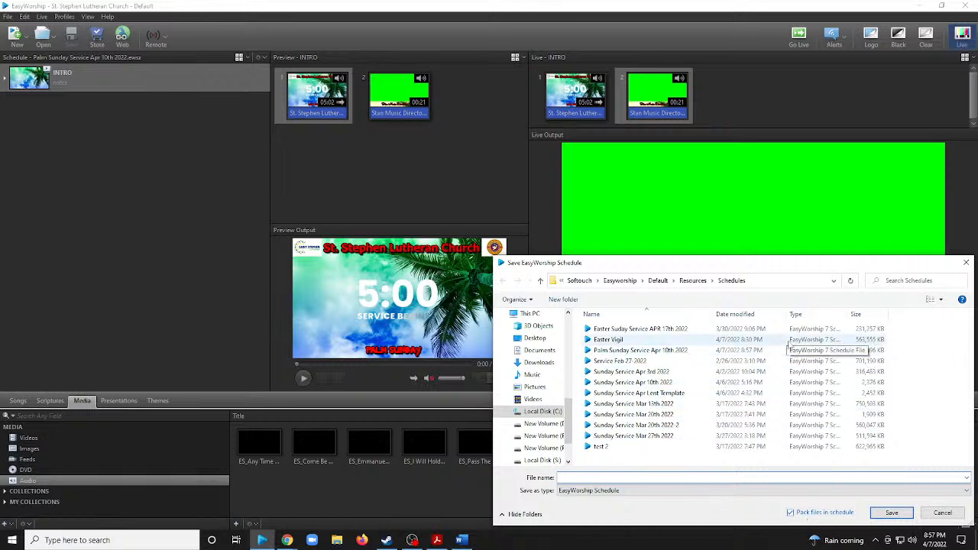
left_click_drag(635, 270, 635, 268)
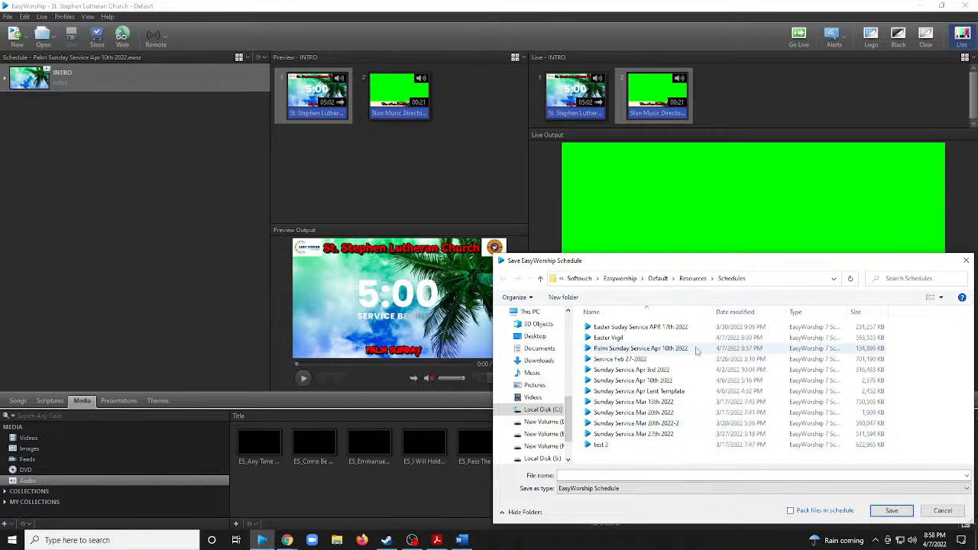
left_click(791, 511)
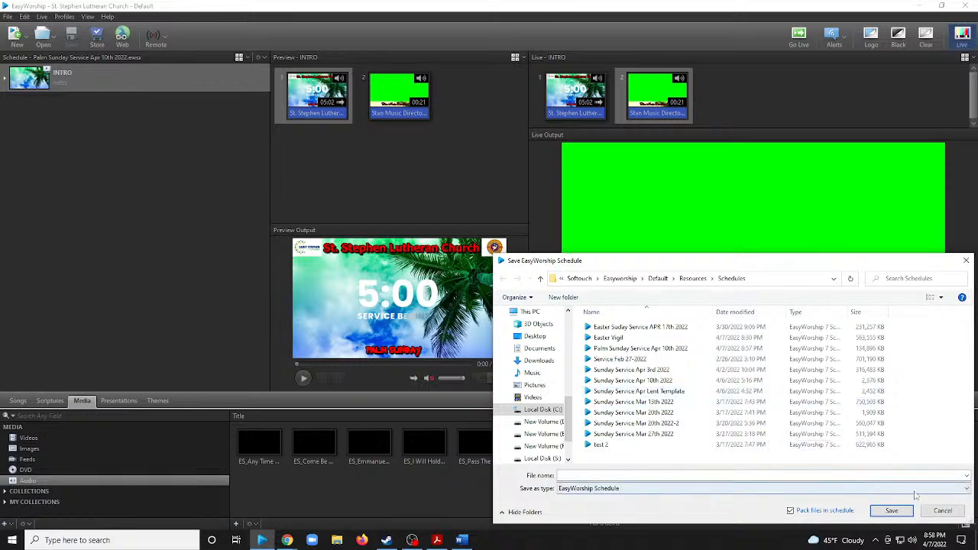
left_click(942, 511)
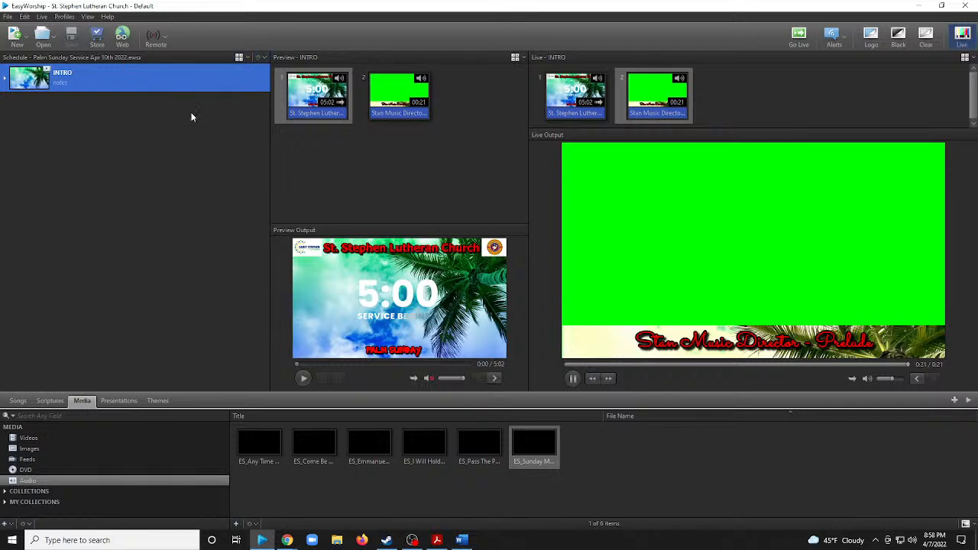
left_click(260, 58)
mouse_move(316, 69)
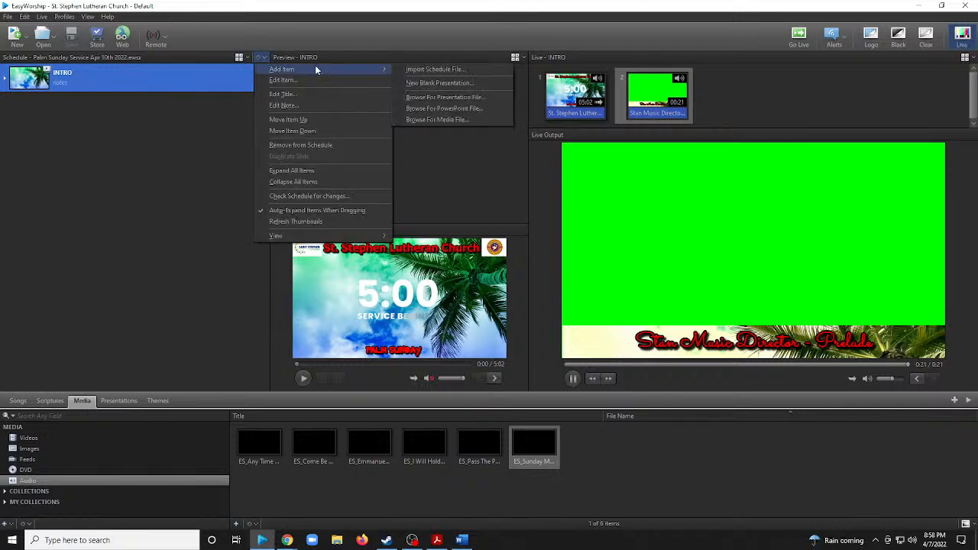
left_click(173, 103)
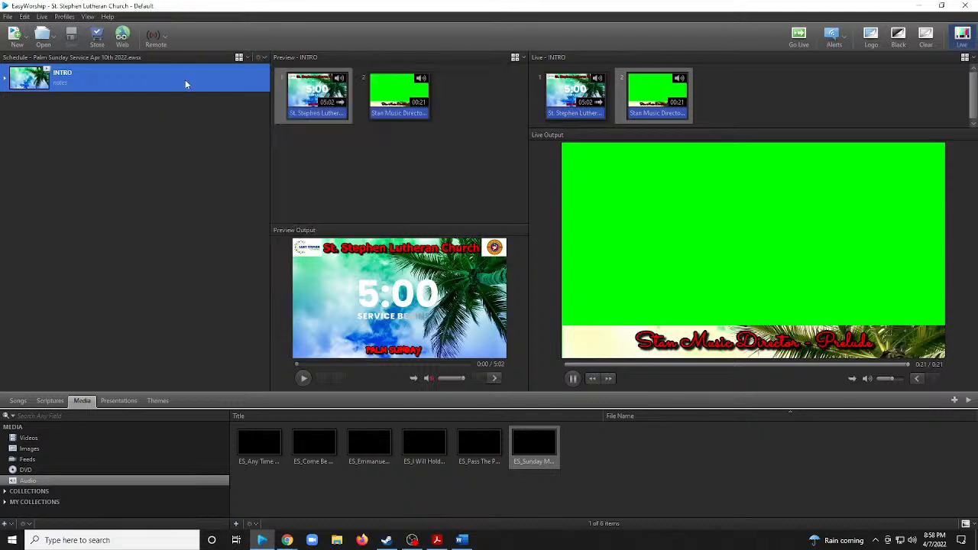
right_click(185, 79)
left_click(229, 98)
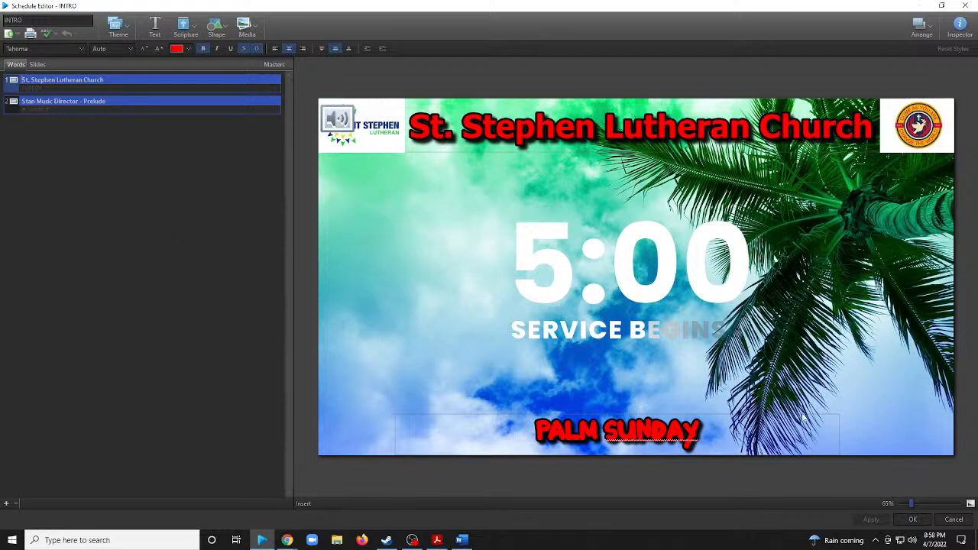
left_click(952, 520)
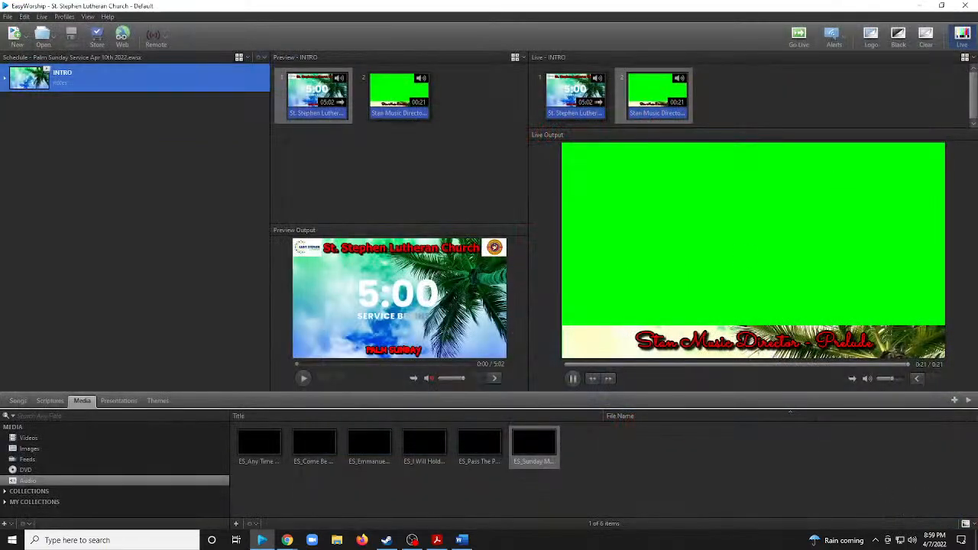
Switch to the worship plan PDF in the browser and examine the order of service from GATHERING through the start of WORD.
key("alt+Tab")
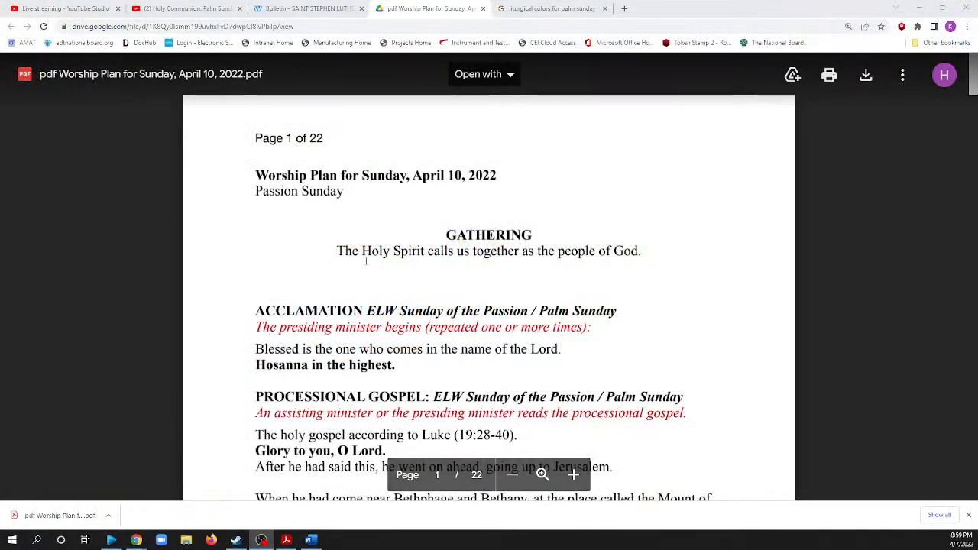
scroll(359, 277, "down", 3)
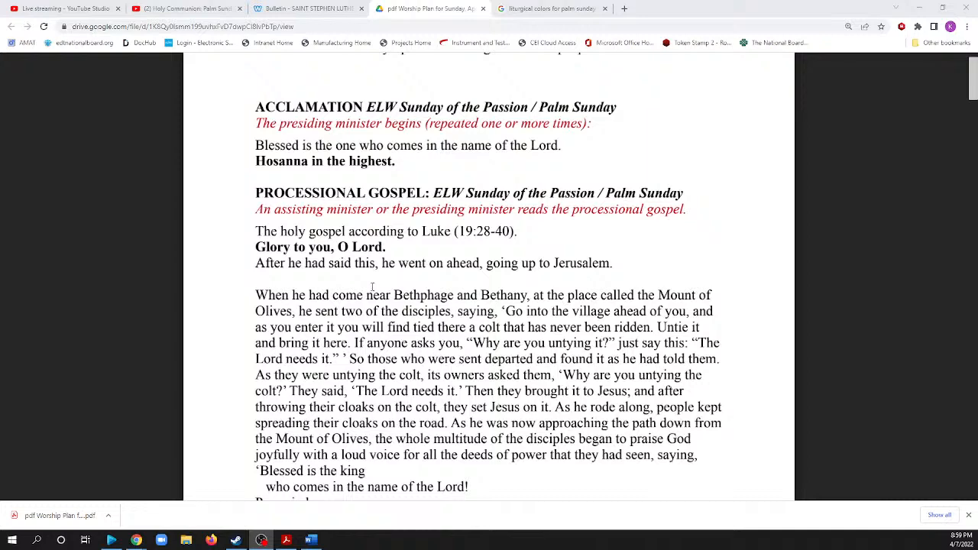
scroll(378, 286, "up", 3)
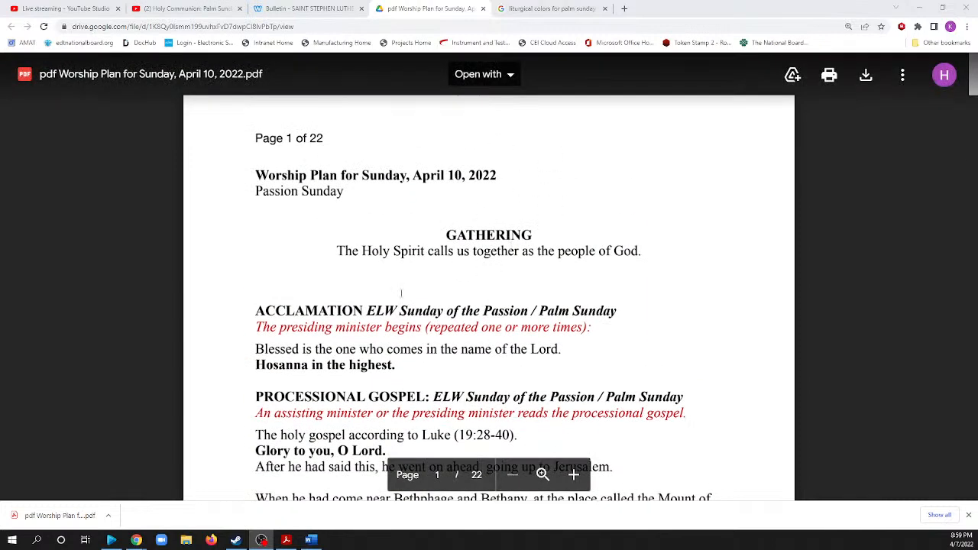
scroll(407, 289, "down", 1)
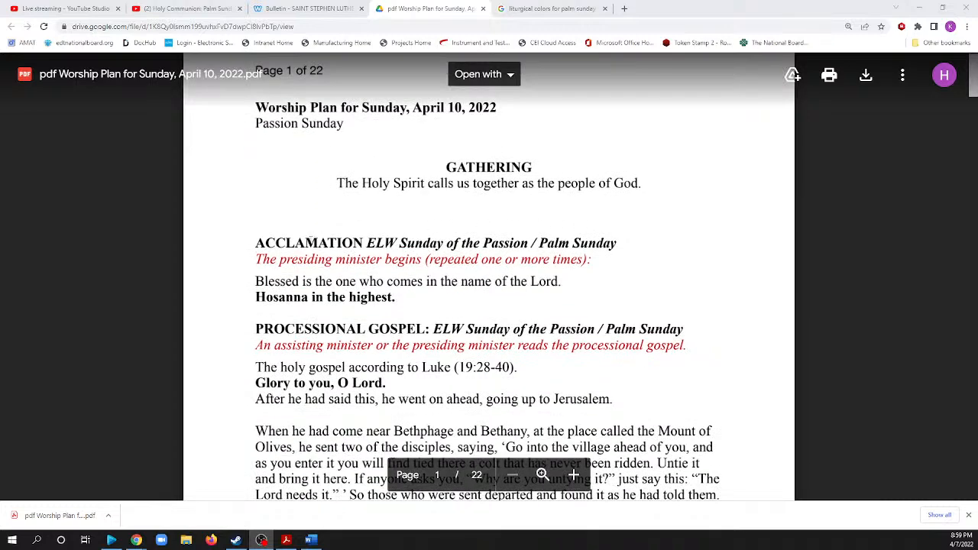
scroll(297, 240, "down", 1)
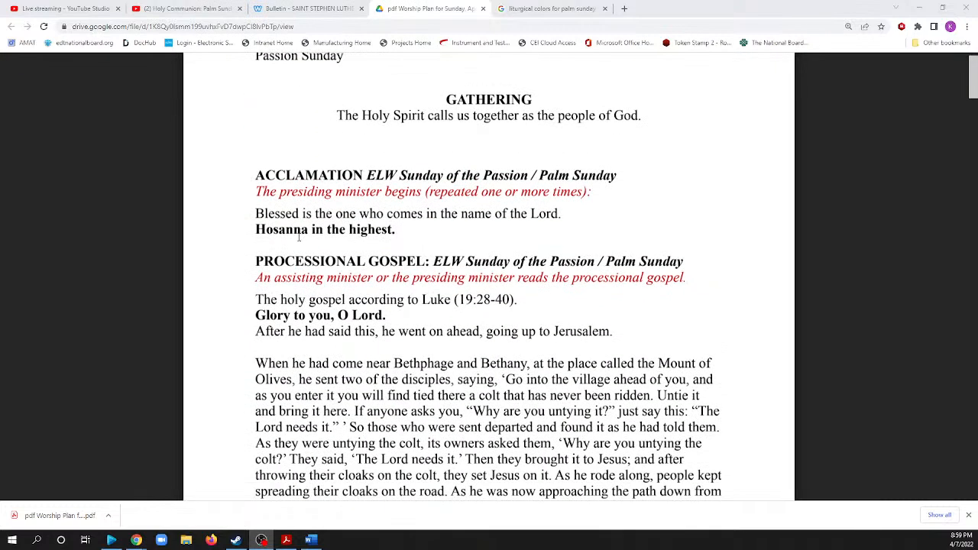
scroll(370, 235, "down", 1)
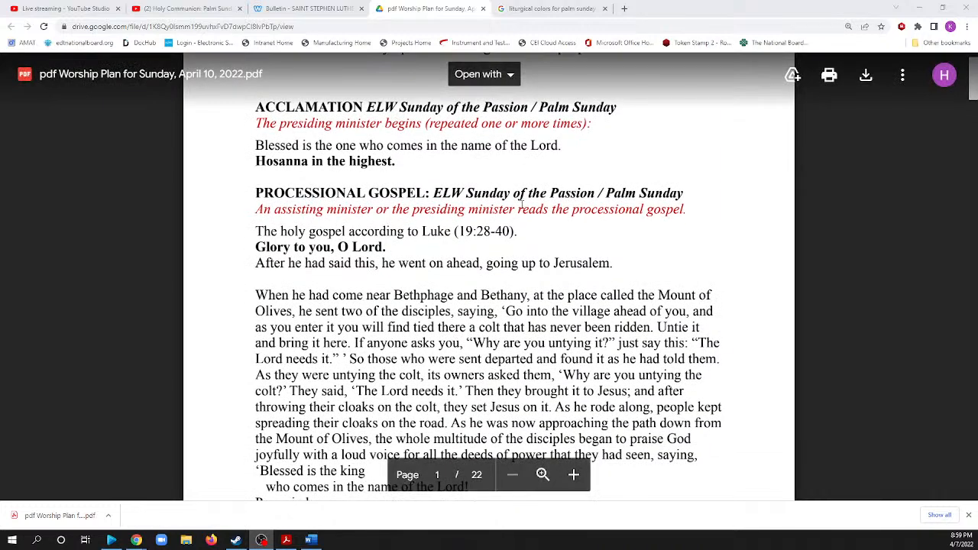
scroll(303, 249, "down", 9)
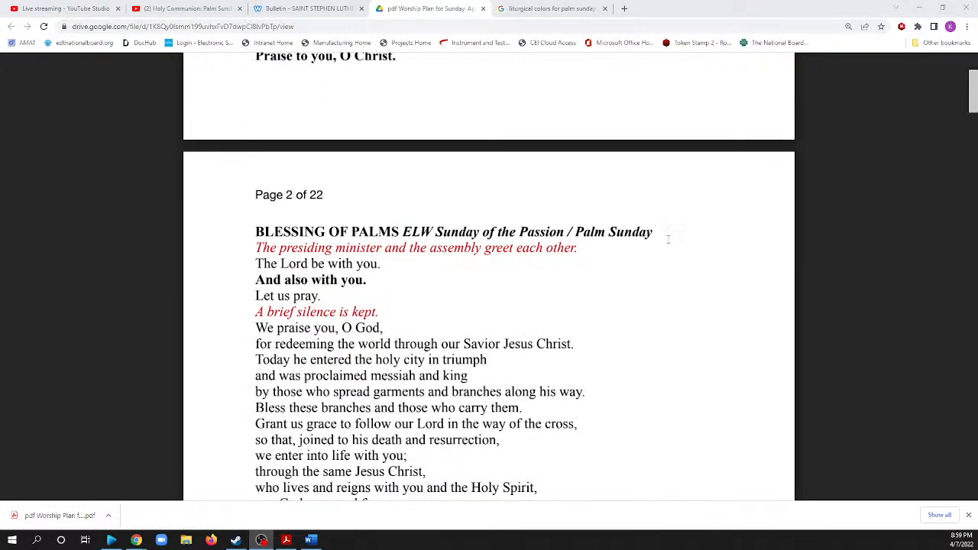
scroll(474, 244, "down", 10)
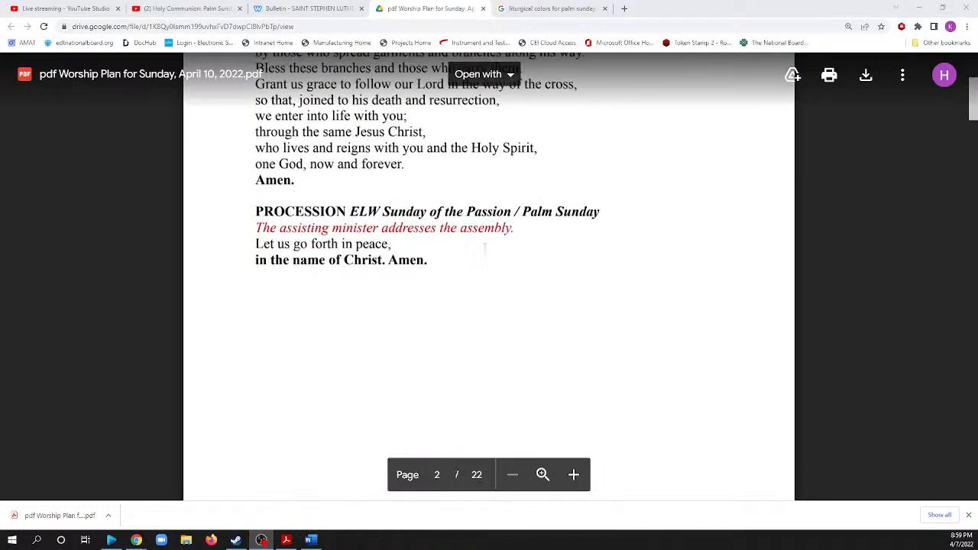
scroll(462, 243, "up", 5)
scroll(489, 275, "up", 10)
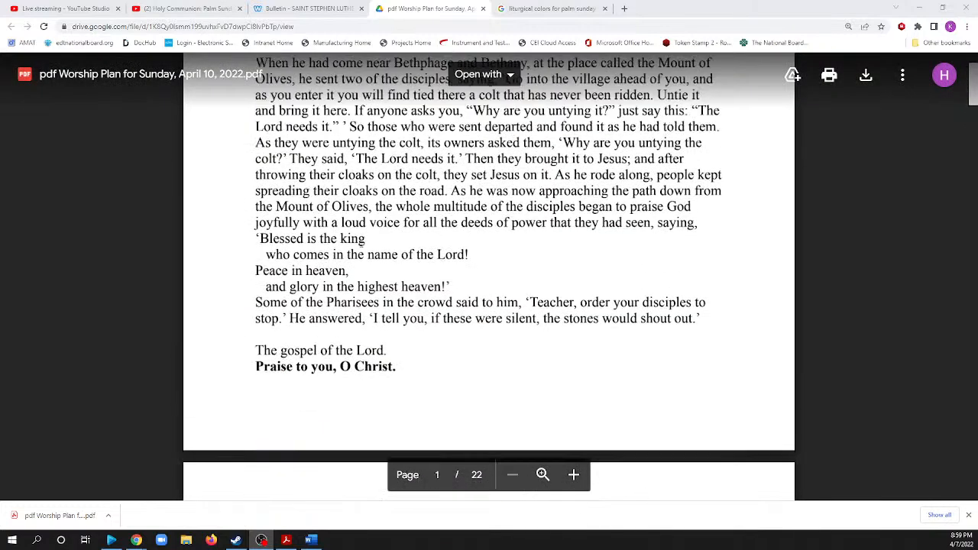
scroll(340, 200, "up", 6)
scroll(348, 191, "down", 4)
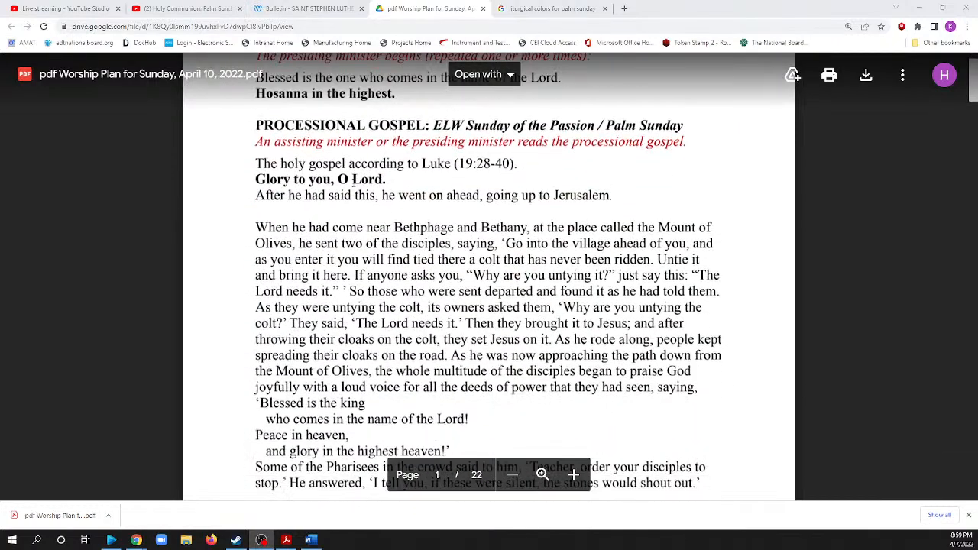
scroll(355, 187, "down", 10)
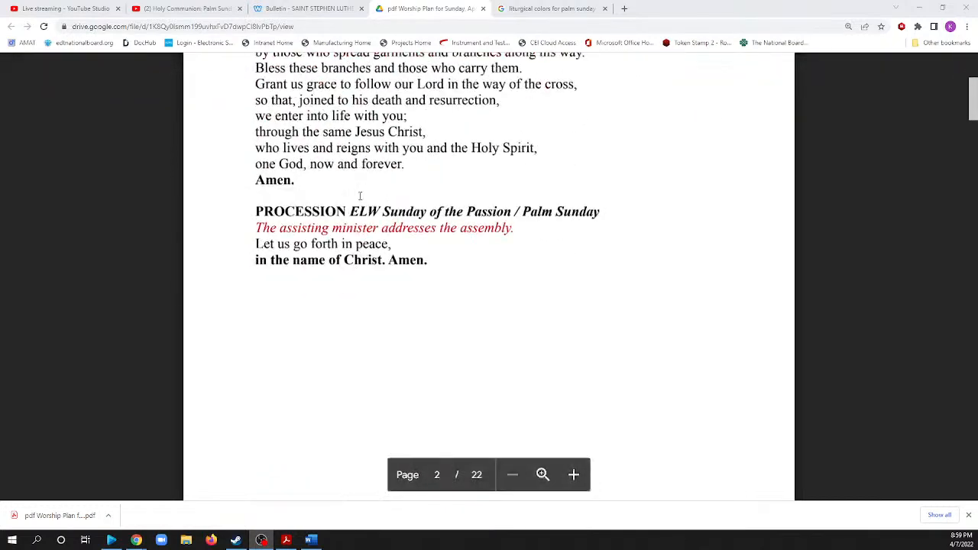
scroll(360, 195, "down", 10)
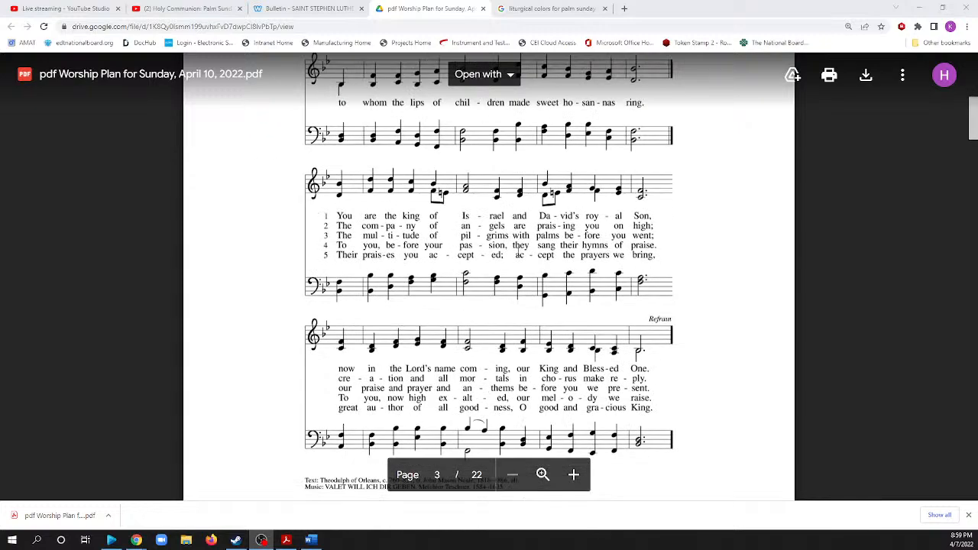
scroll(440, 238, "down", 5)
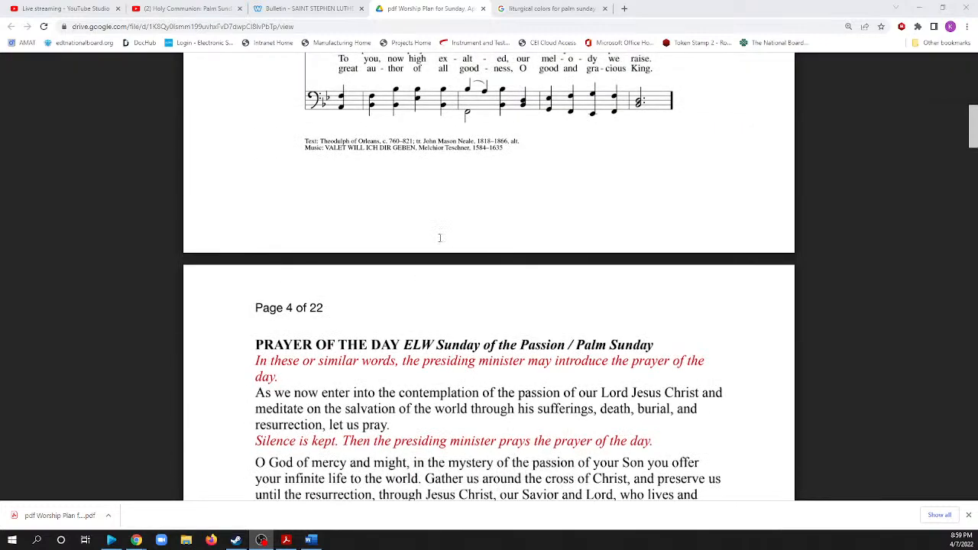
scroll(439, 238, "down", 5)
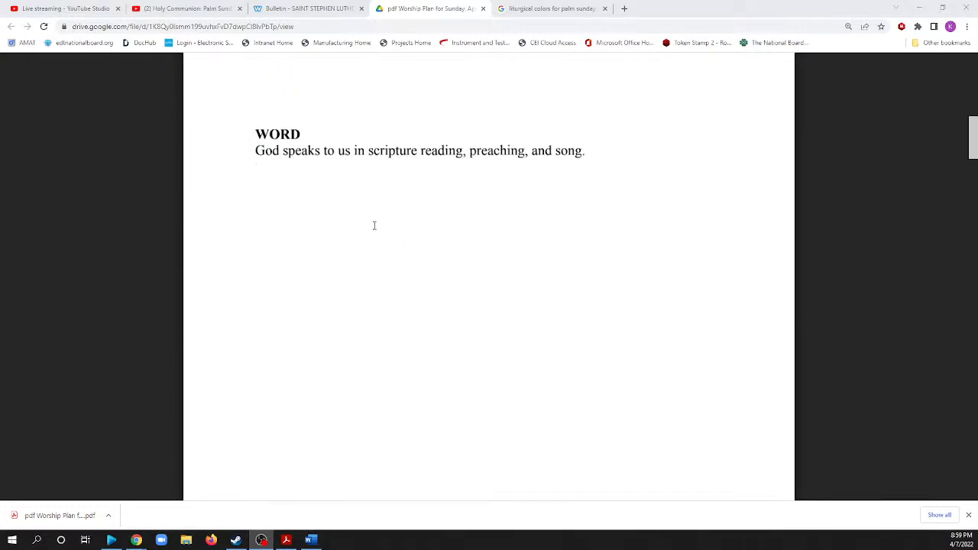
scroll(431, 241, "down", 10)
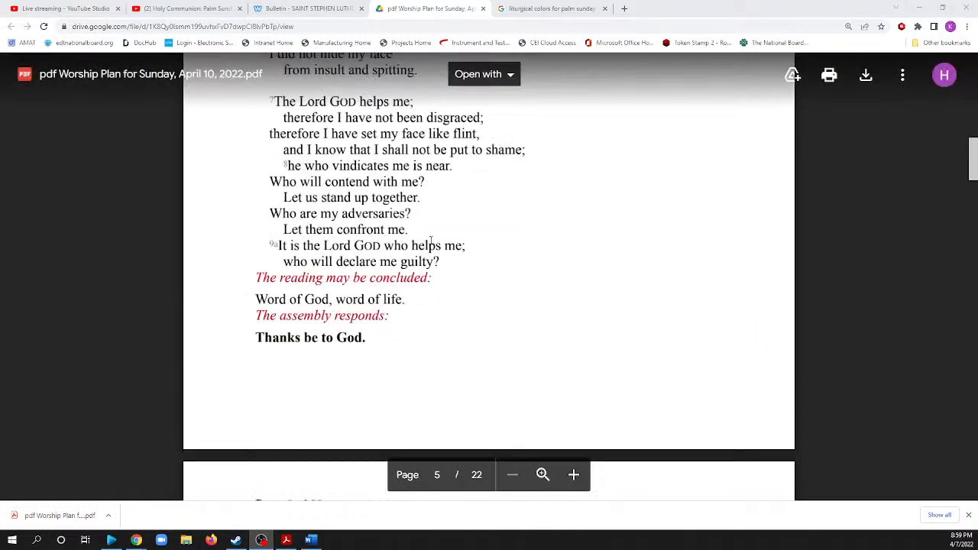
scroll(431, 241, "up", 10)
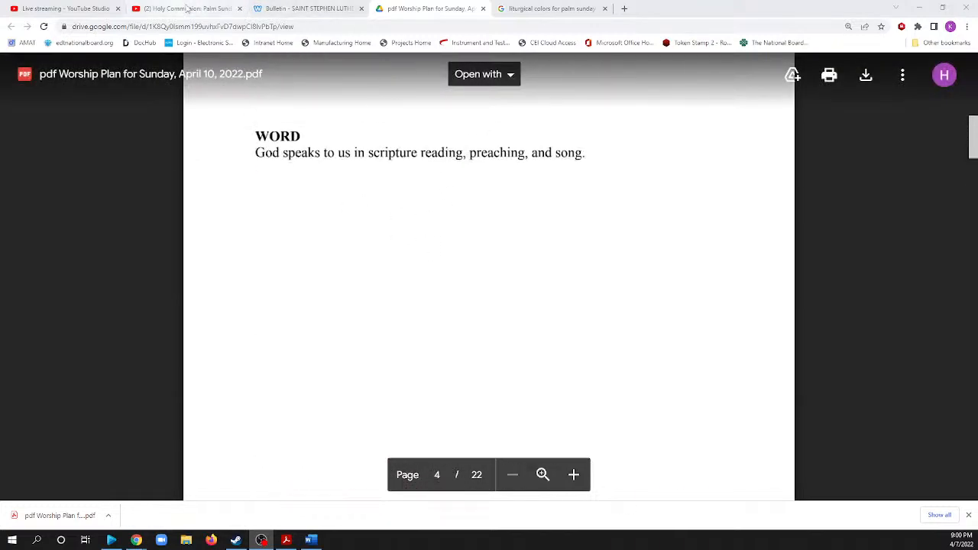
Check the description of the Holy Communion: Palm Sunday stream page on YouTube and return to the Prayer of the Day in the worship plan PDF.
left_click(186, 8)
scroll(381, 286, "up", 4)
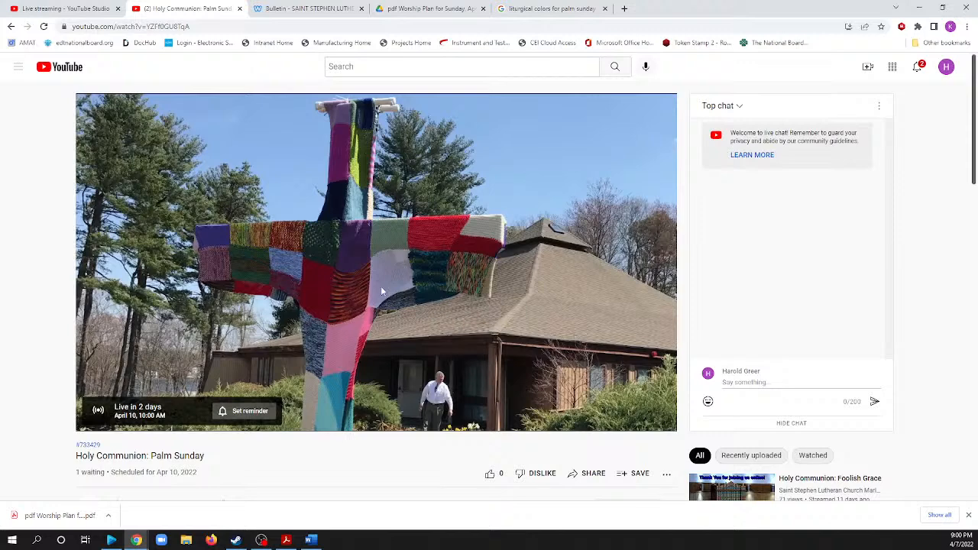
scroll(267, 243, "down", 3)
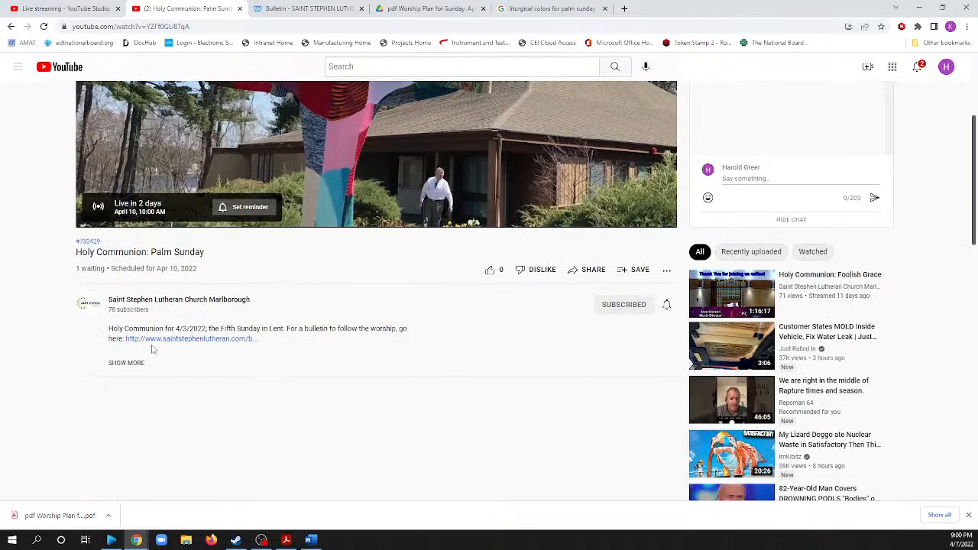
scroll(310, 340, "up", 3)
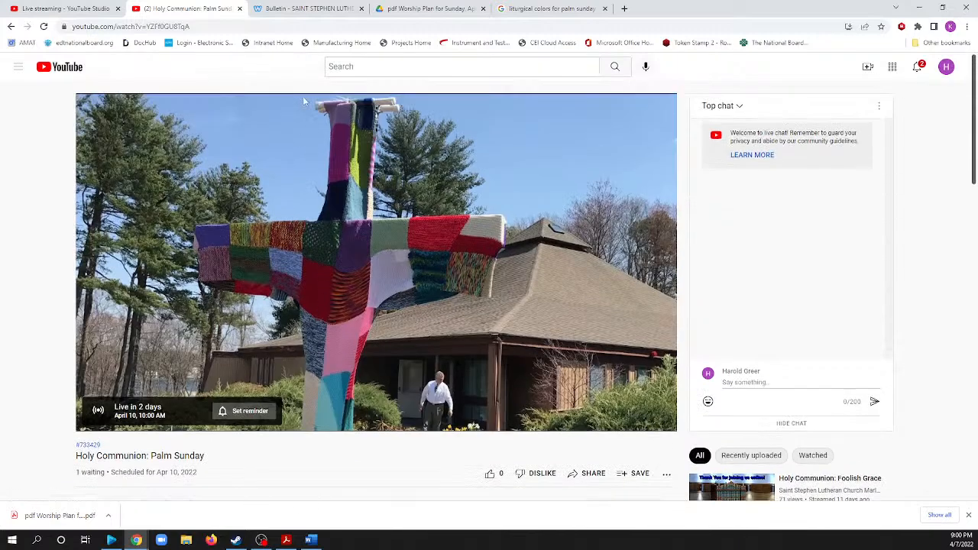
left_click(292, 9)
left_click(434, 8)
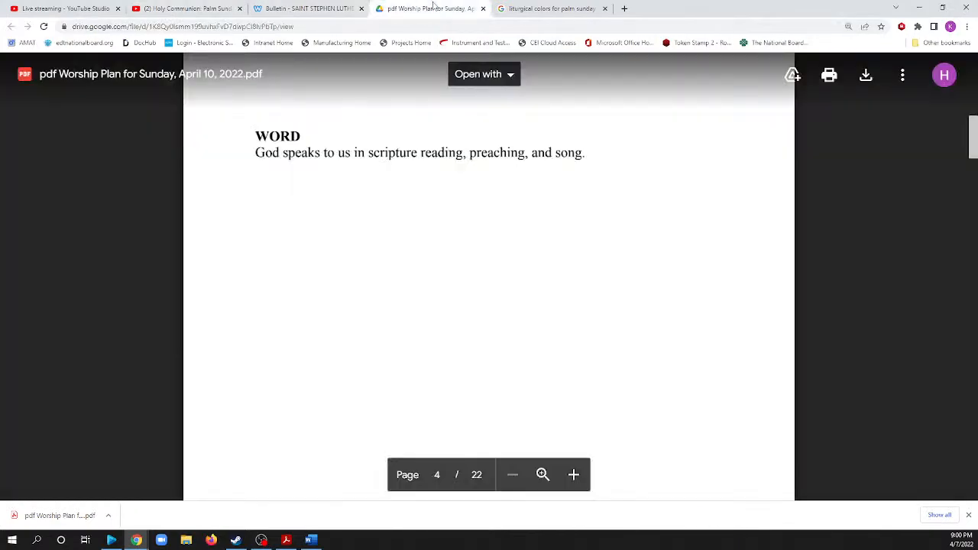
scroll(514, 233, "up", 4)
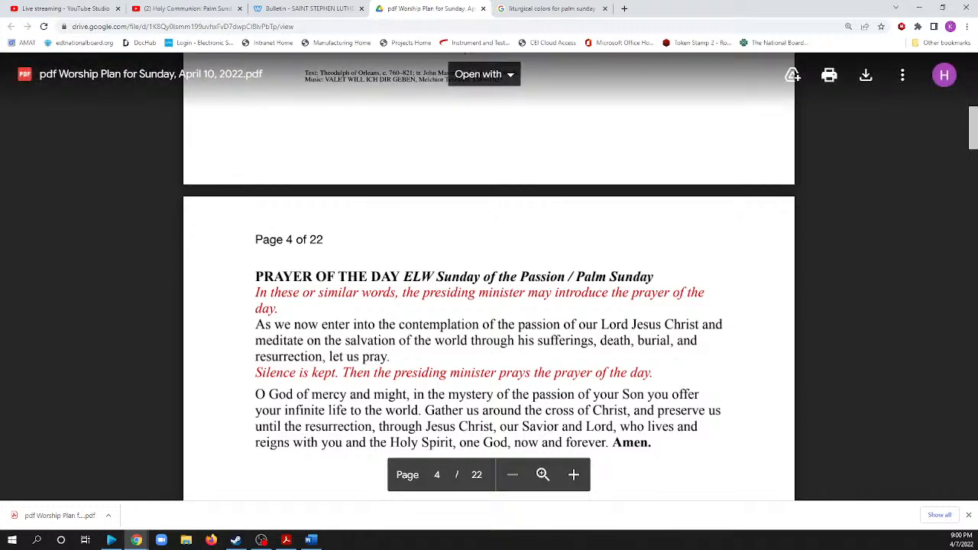
Examine the GATHERING section in the Word copy of the worship plan and return to EasyWorship.
key("alt+Tab")
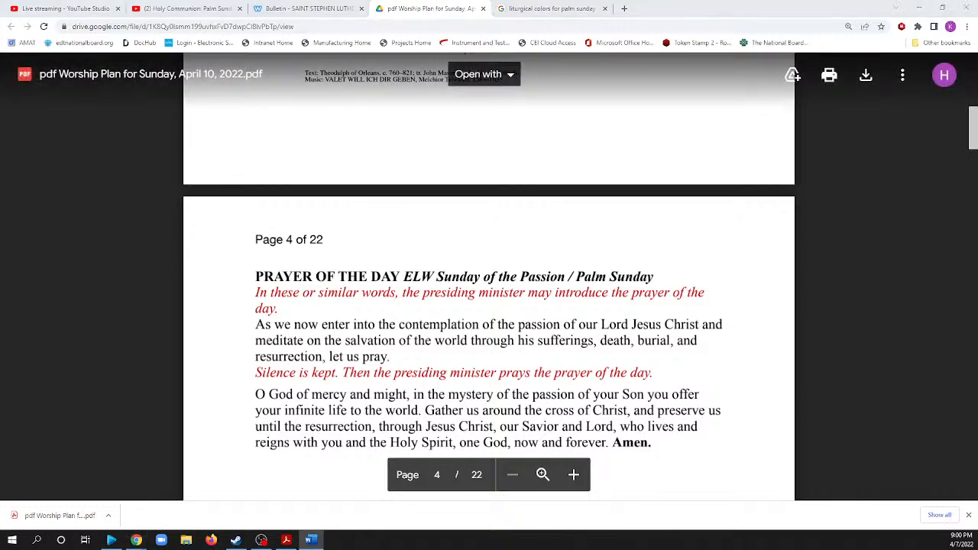
key("alt+Tab")
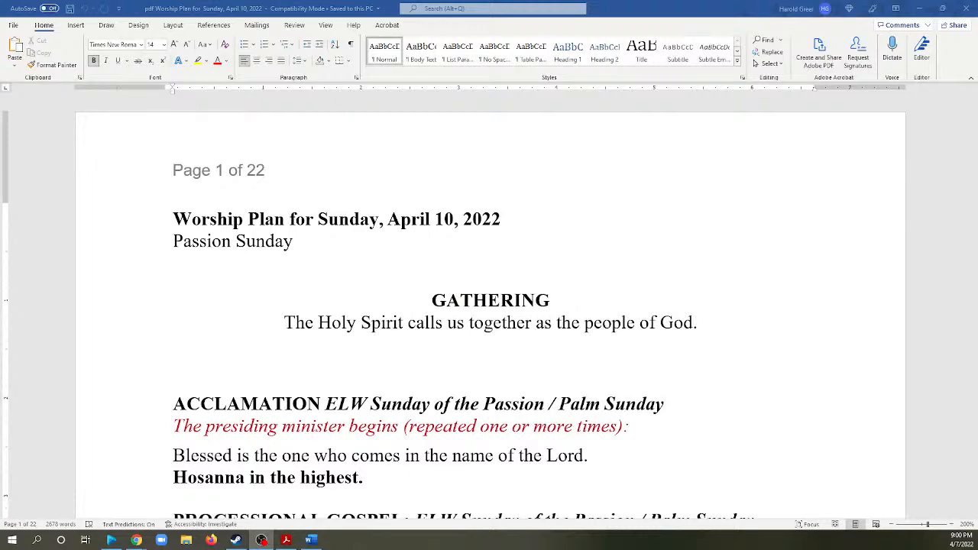
scroll(262, 277, "down", 6)
scroll(302, 258, "up", 3)
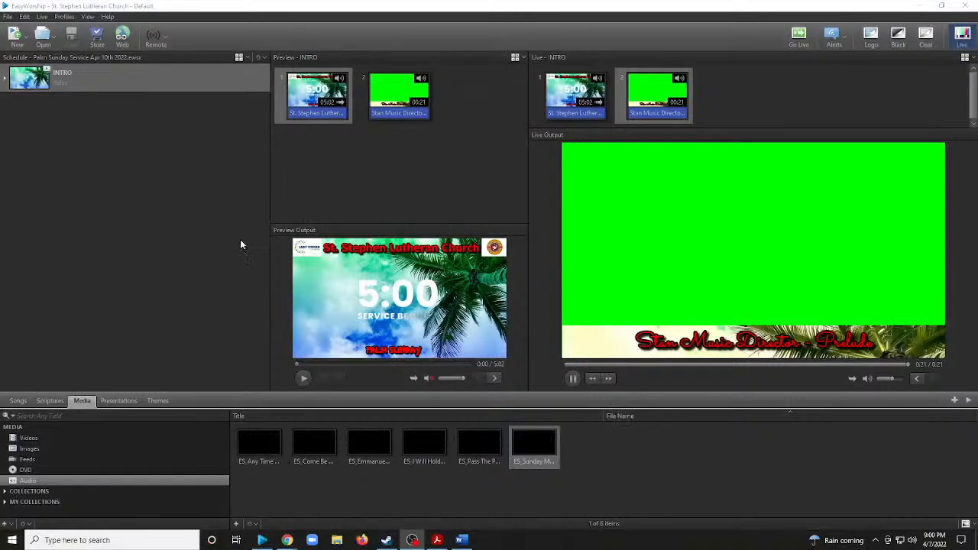
left_click(260, 58)
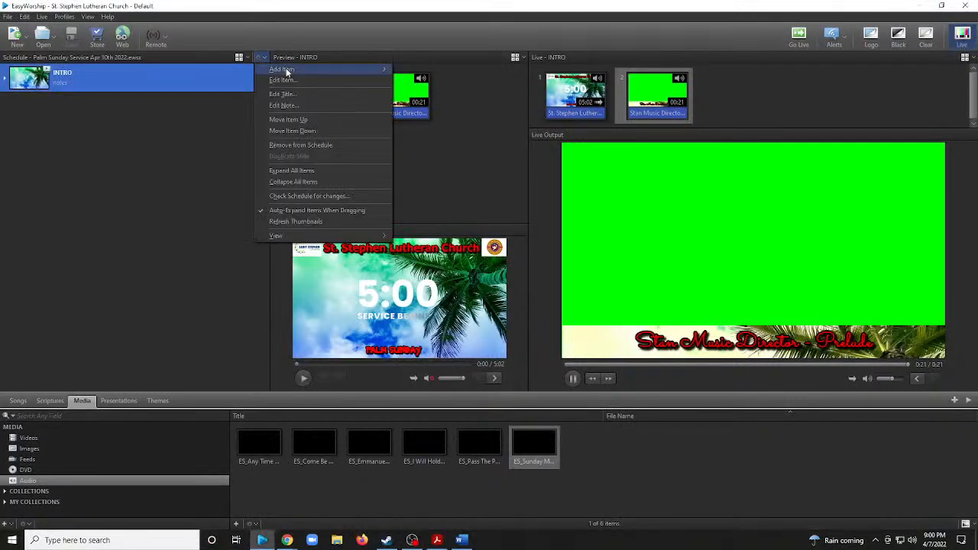
mouse_move(290, 70)
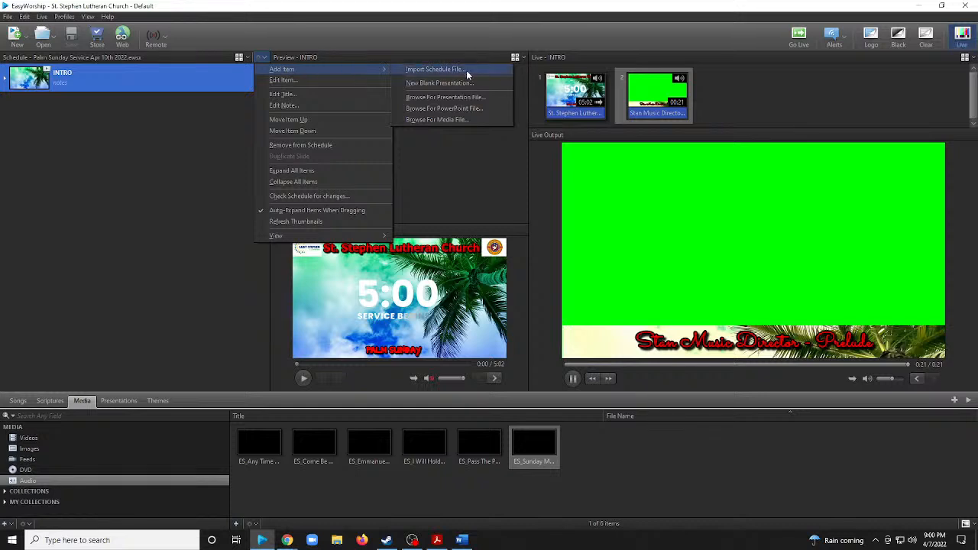
left_click(397, 35)
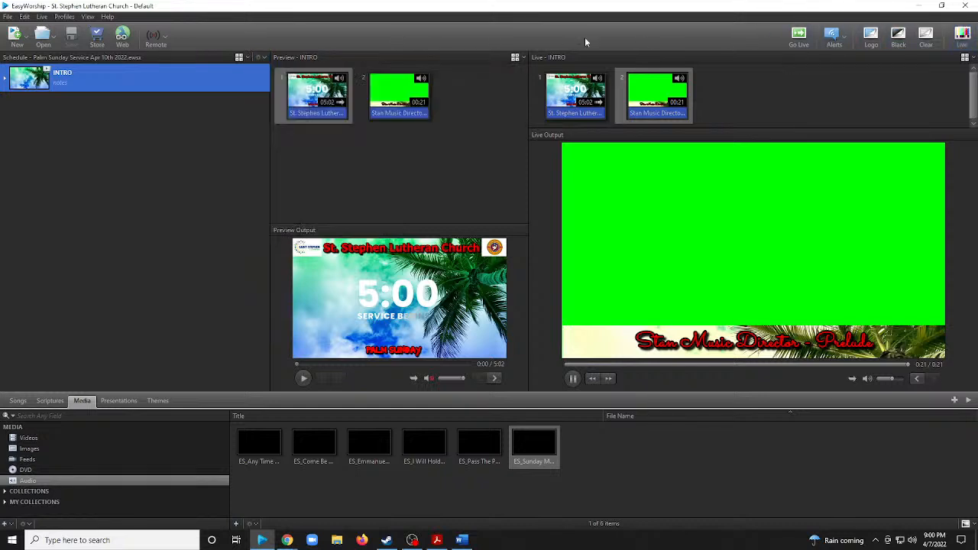
Add a new blank presentation to the schedule and apply the Green Screen1 theme to it.
left_click(261, 58)
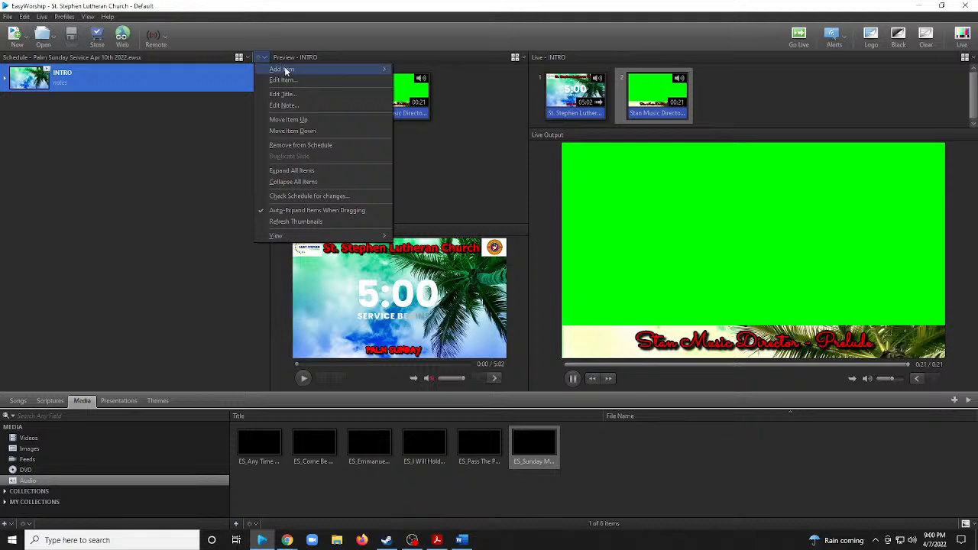
mouse_move(285, 70)
left_click(470, 82)
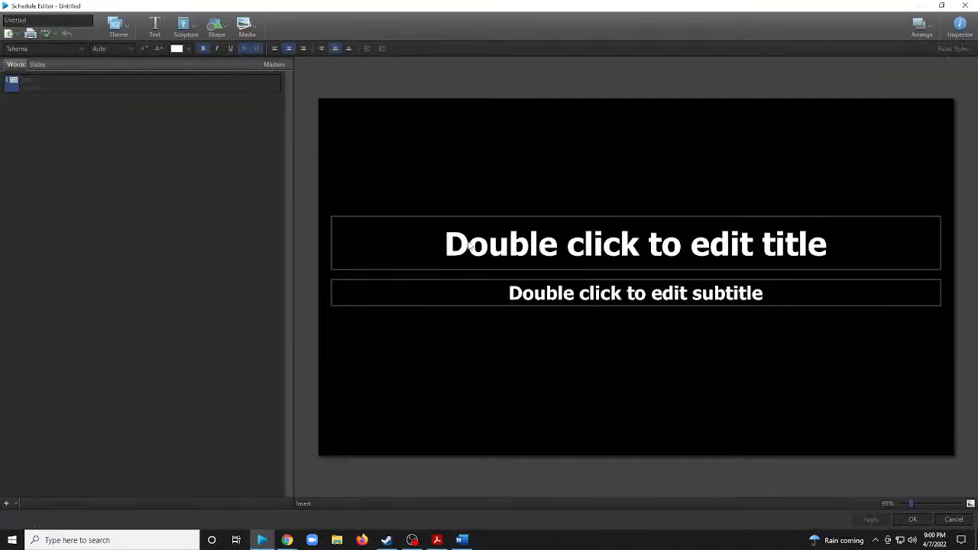
left_click(118, 29)
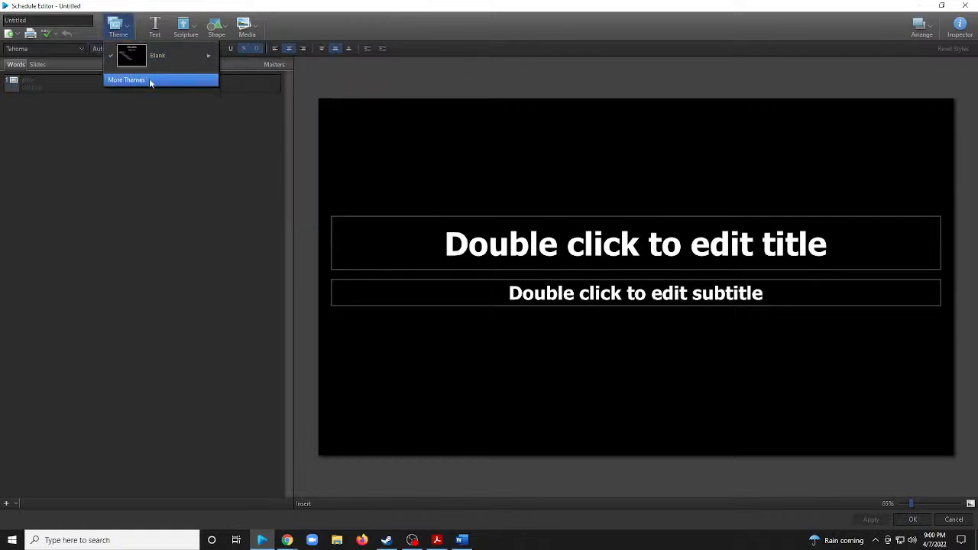
mouse_move(201, 80)
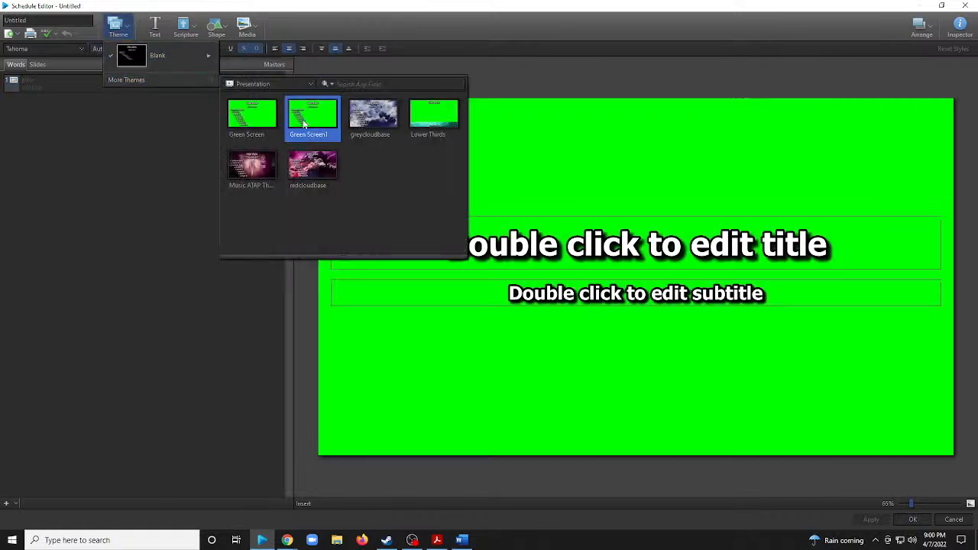
left_click(304, 122)
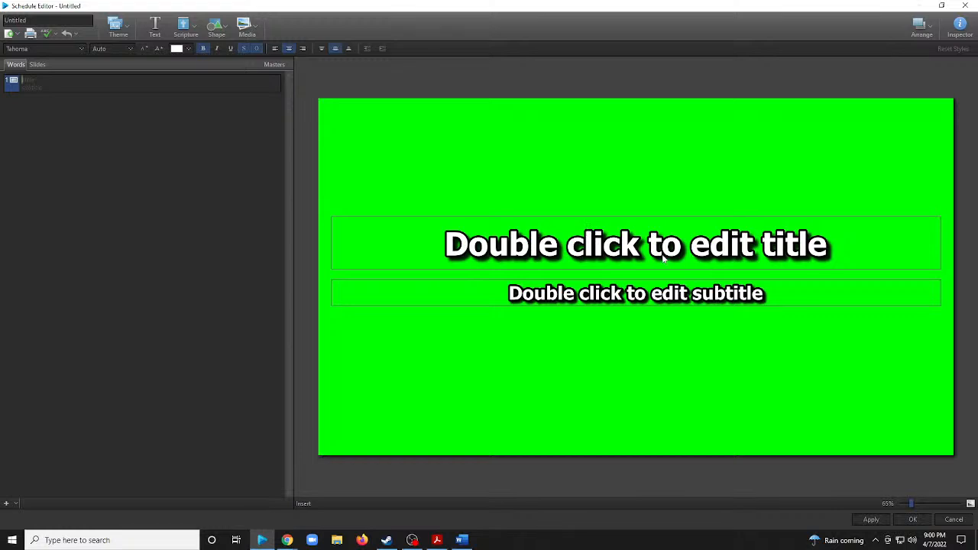
Move the title box to the slide's top edge, name the presentation GATHERING and enter GATHERING as the slide title.
left_click_drag(666, 138, 662, 145)
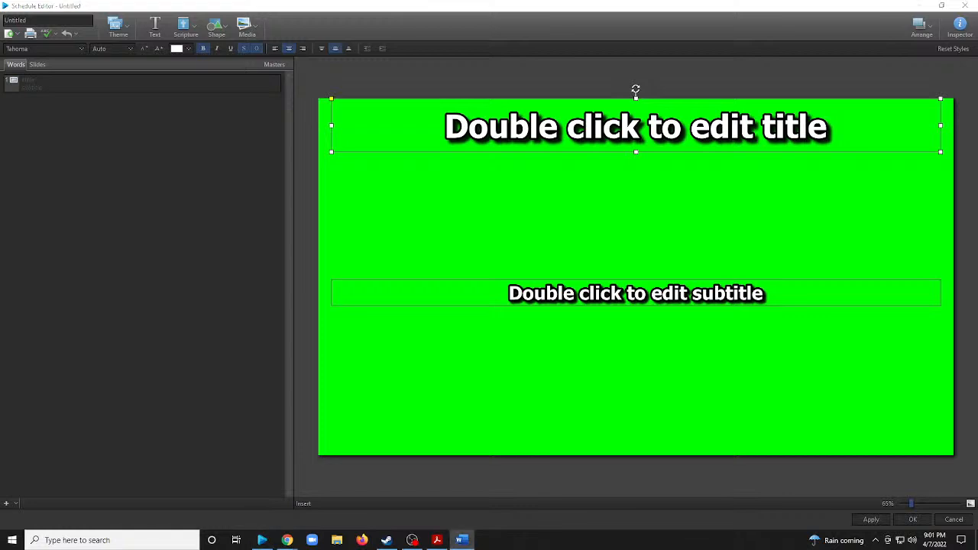
left_click(19, 19)
type("GATHERING")
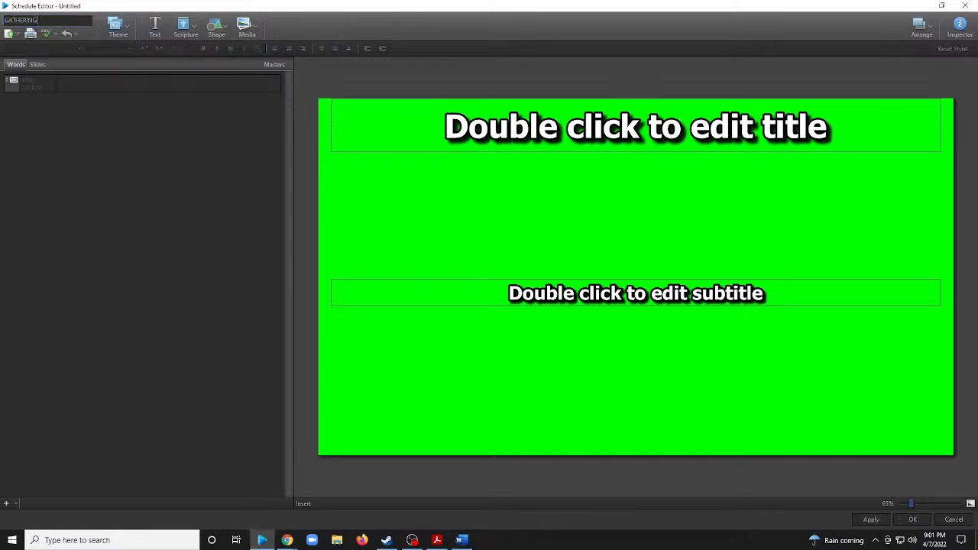
key("Return")
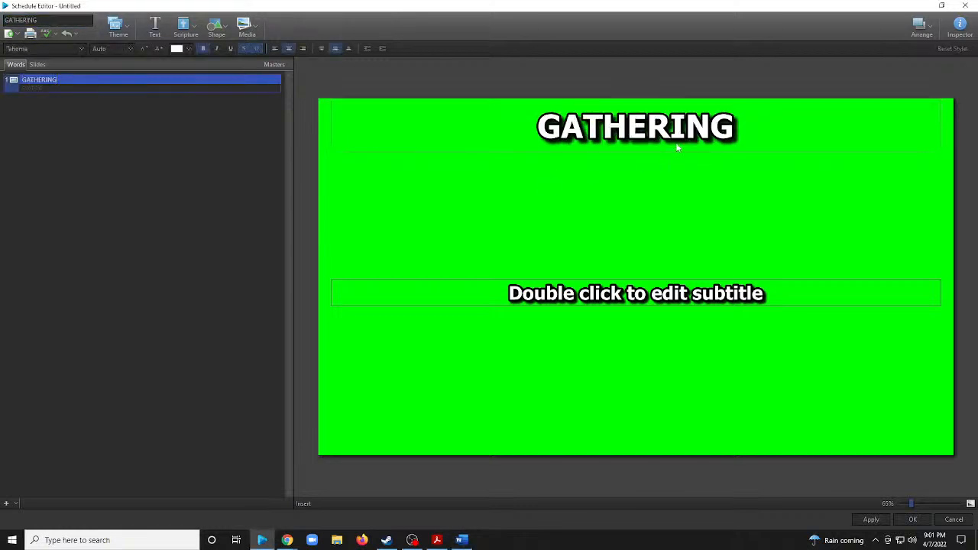
Fill the subtitle with "The Holy Spirit calls us together as the people of God." and move its box to the slide's bottom edge.
left_click(647, 300)
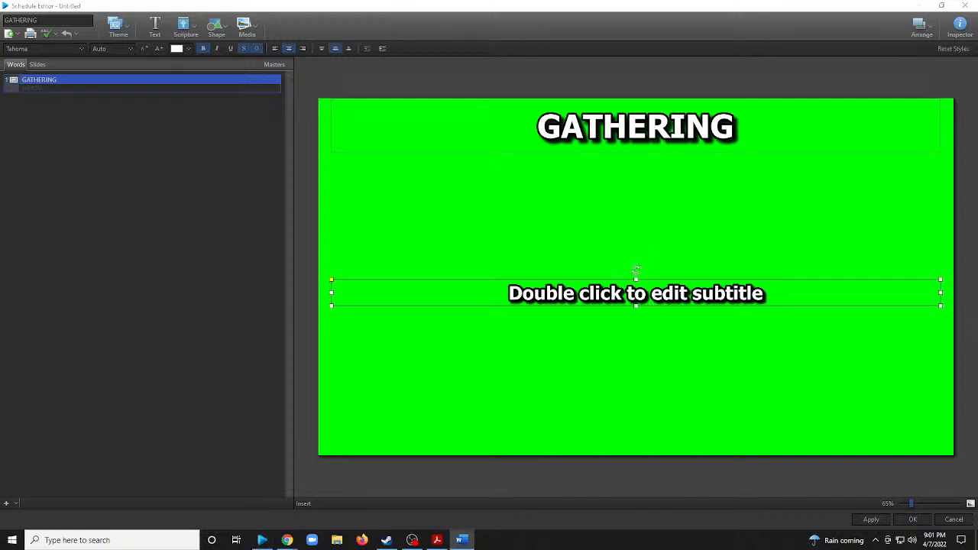
double_click(636, 275)
type("The Holy Spirit calls us together as the people of God.")
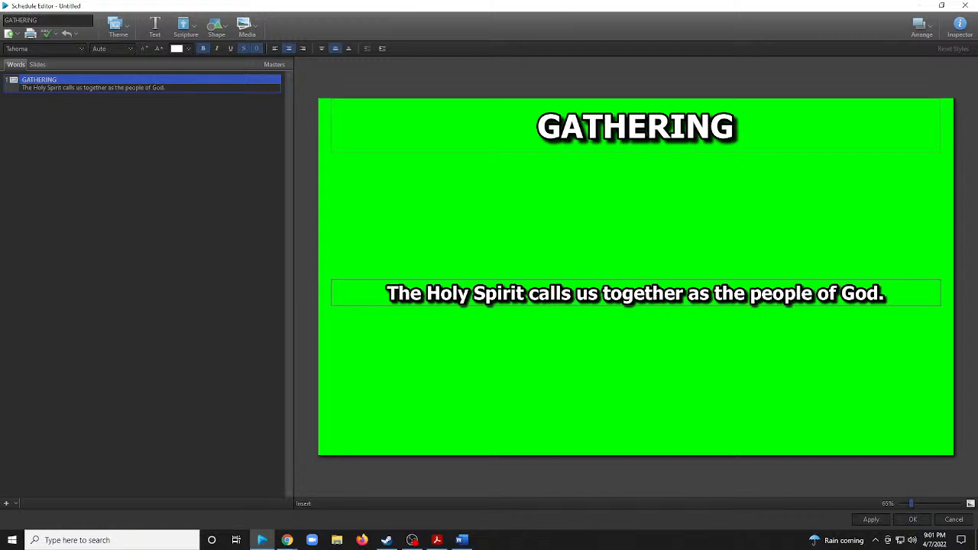
left_click(654, 305)
left_click_drag(644, 296, 640, 444)
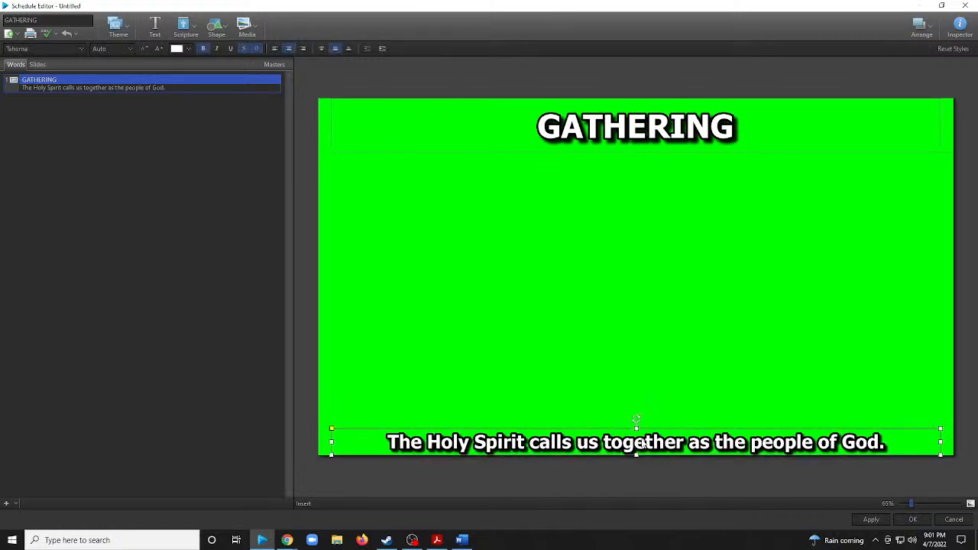
Color the GATHERING title and its subtitle red, and slightly reduce the title box's height.
left_click(652, 129)
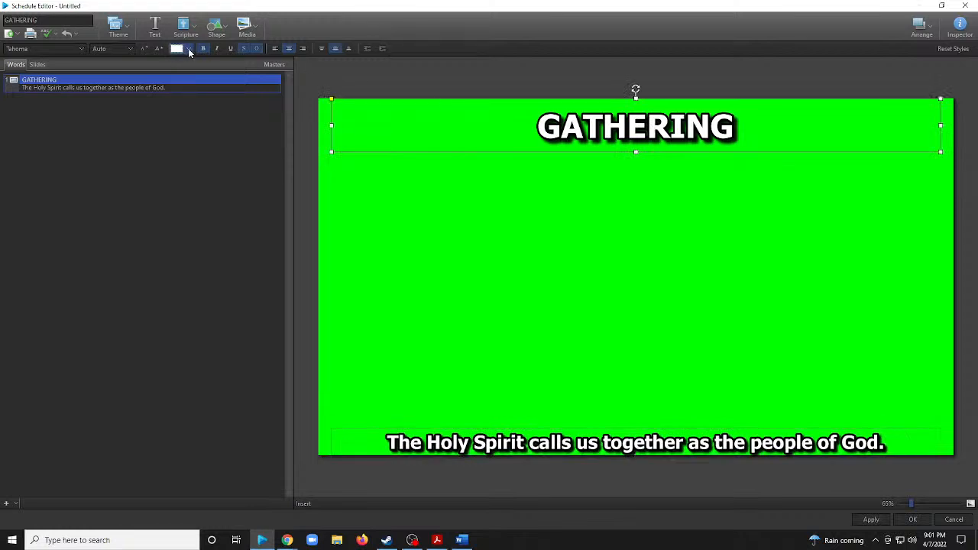
left_click(188, 49)
left_click(184, 86)
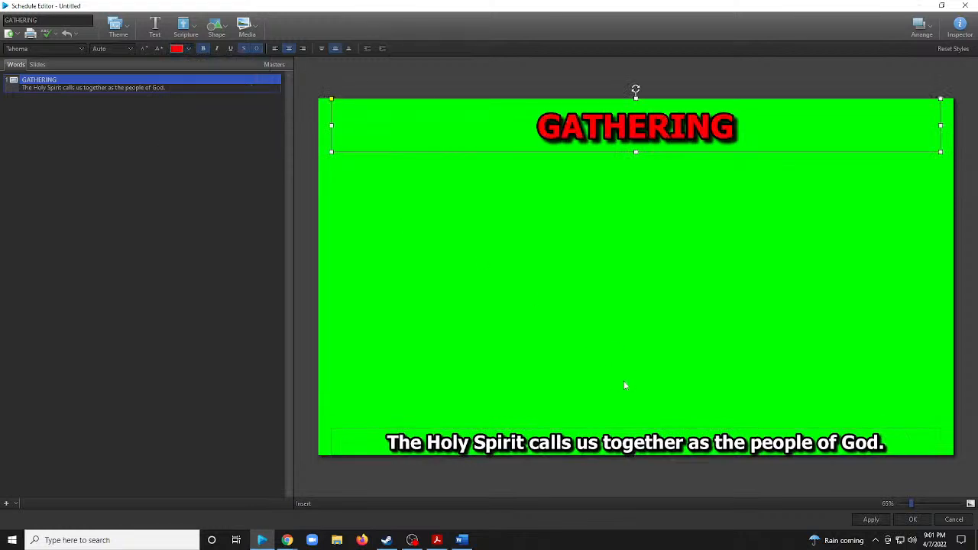
left_click(649, 441)
left_click(176, 99)
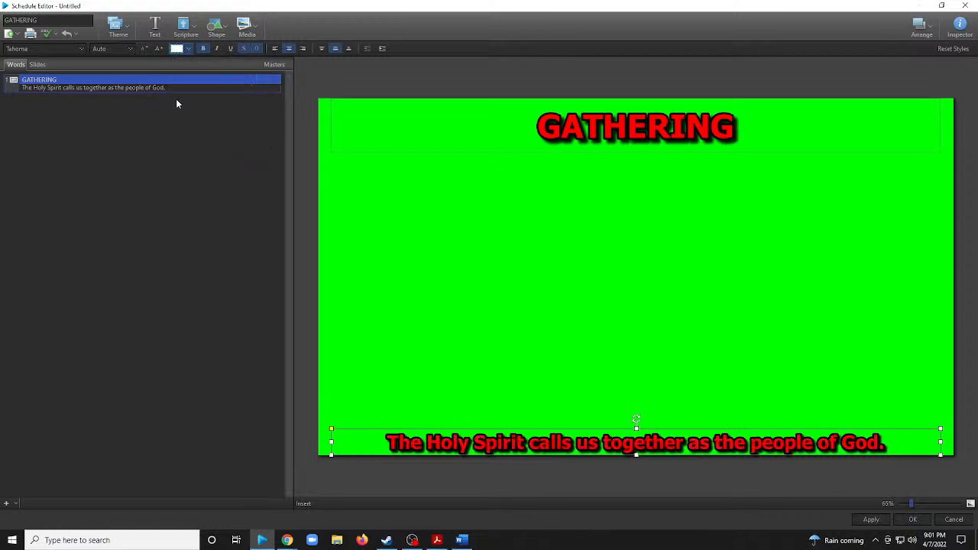
left_click(638, 150)
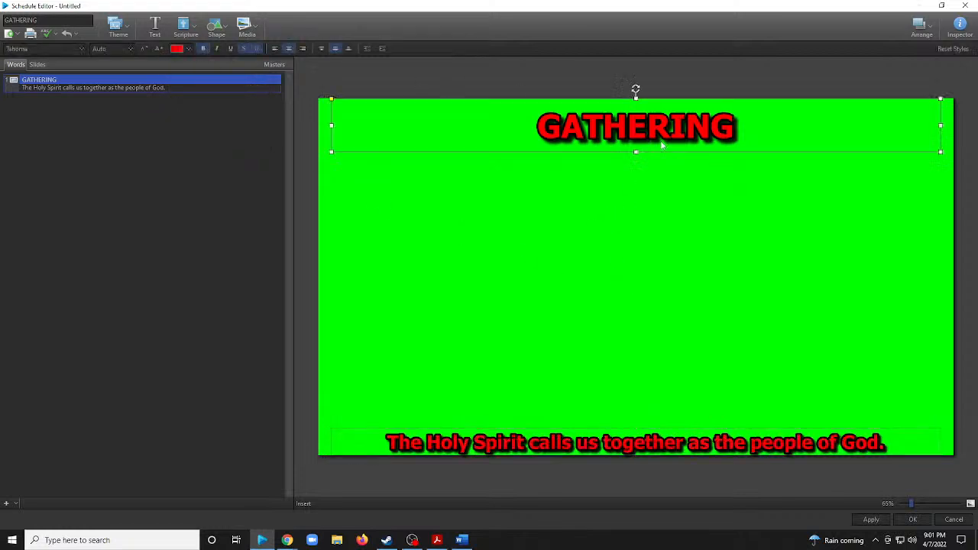
mouse_move(639, 153)
left_mouse_down()
mouse_move(636, 137)
mouse_move(639, 148)
left_mouse_up()
left_click(564, 192)
Duplicate the GATHERING slide twice to get three slides in the presentation.
right_click(102, 79)
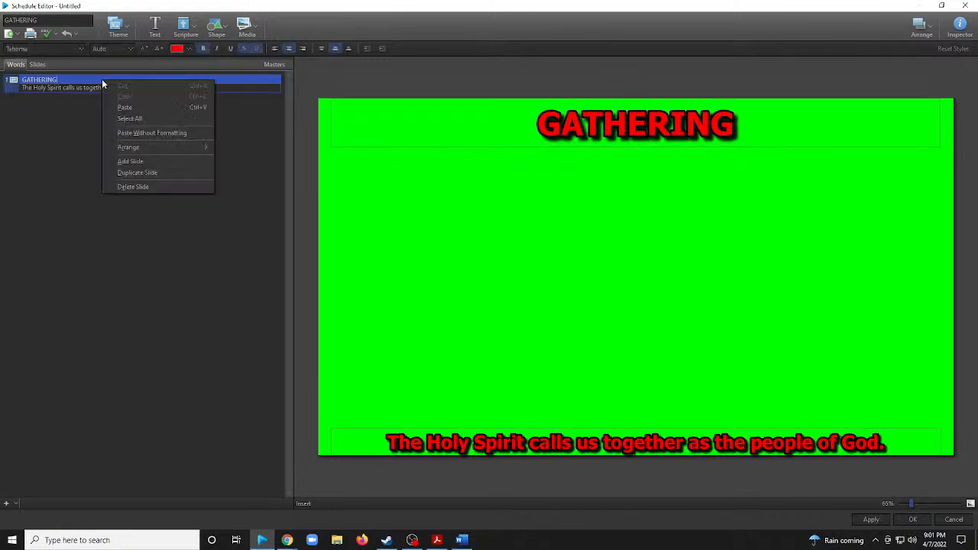
left_click(151, 171)
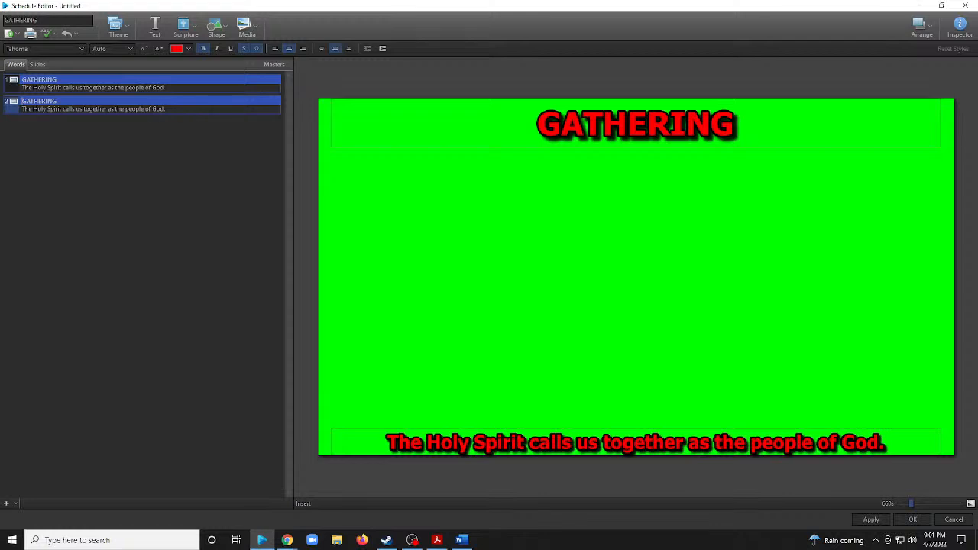
right_click(148, 108)
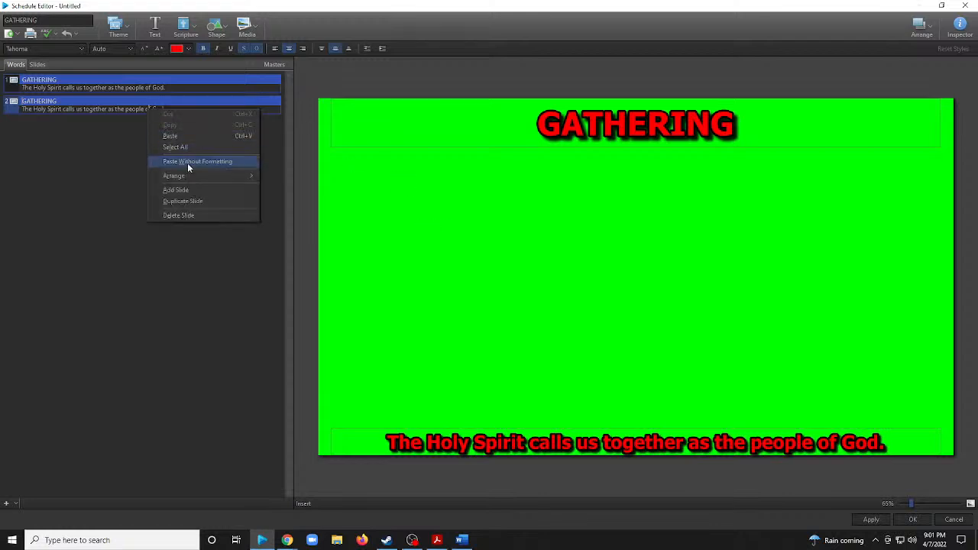
left_click(190, 201)
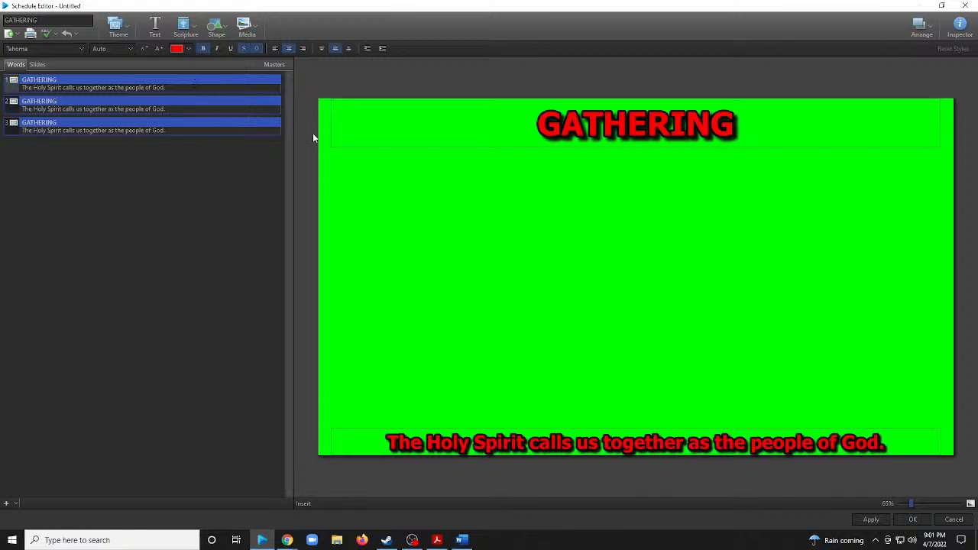
Replace the second slide's title with "ACCLAMATION ELW Sunday of the Passion / Palm Sunday" from the Word worship plan and color it red.
left_click(228, 81)
left_click(113, 109)
key("alt+Tab")
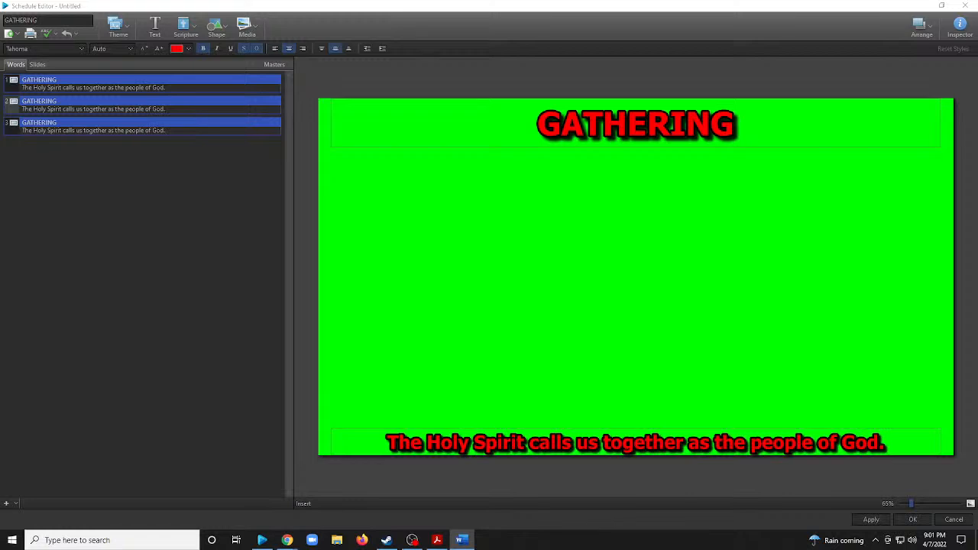
left_click(671, 132)
type("ACCLAMATION ELW Sunday of the Passion / Palm Sunday")
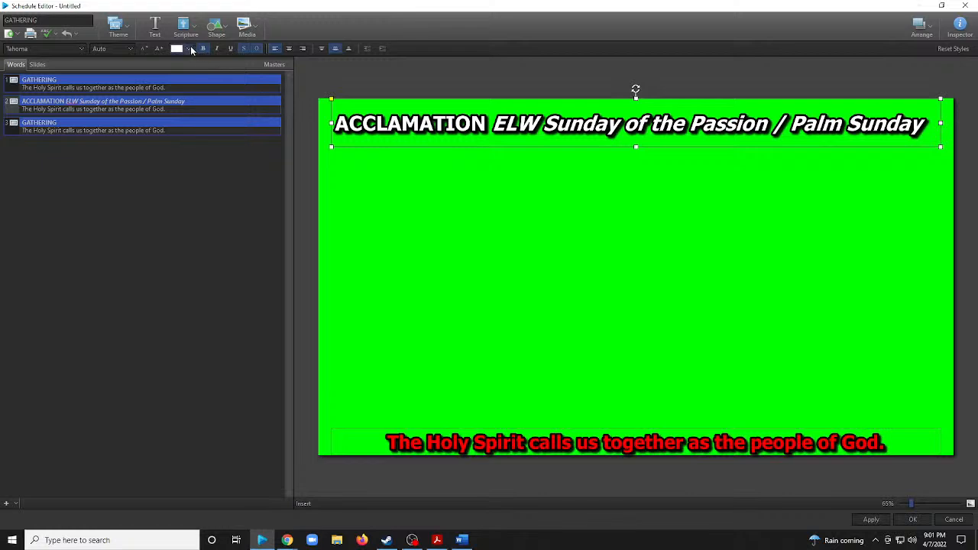
left_click(188, 48)
left_click(184, 88)
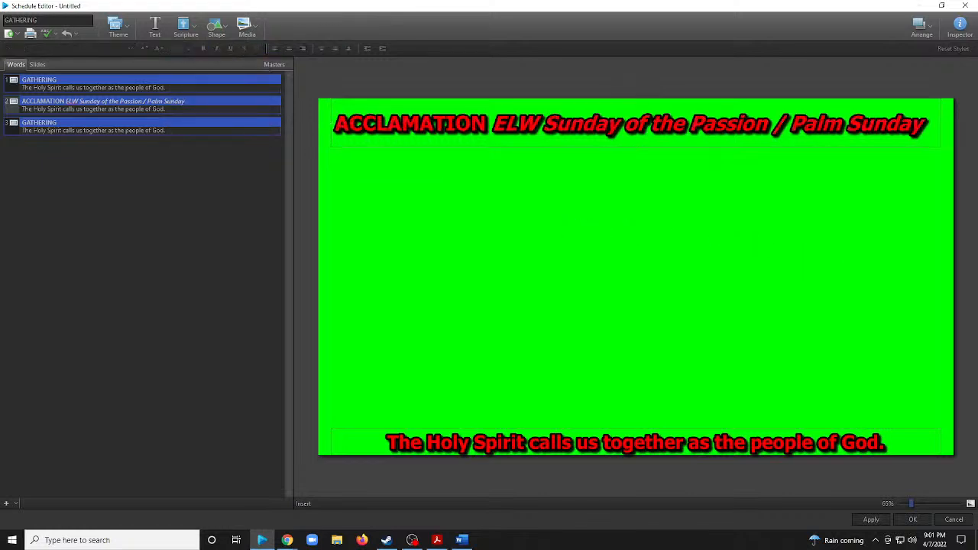
Replace the second slide's subtitle with "Blessed is the one who comes in the name of the Lord. Hosanna in the highest." on one line.
key("alt+Tab")
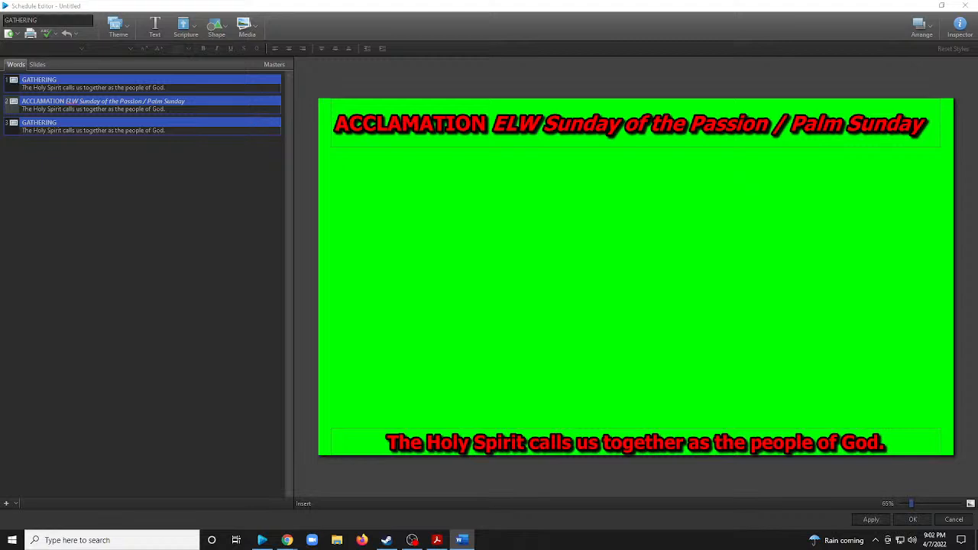
left_click(668, 434)
type("Blessed is the one who comes in the name of the Lord. Hosanna in the highest.")
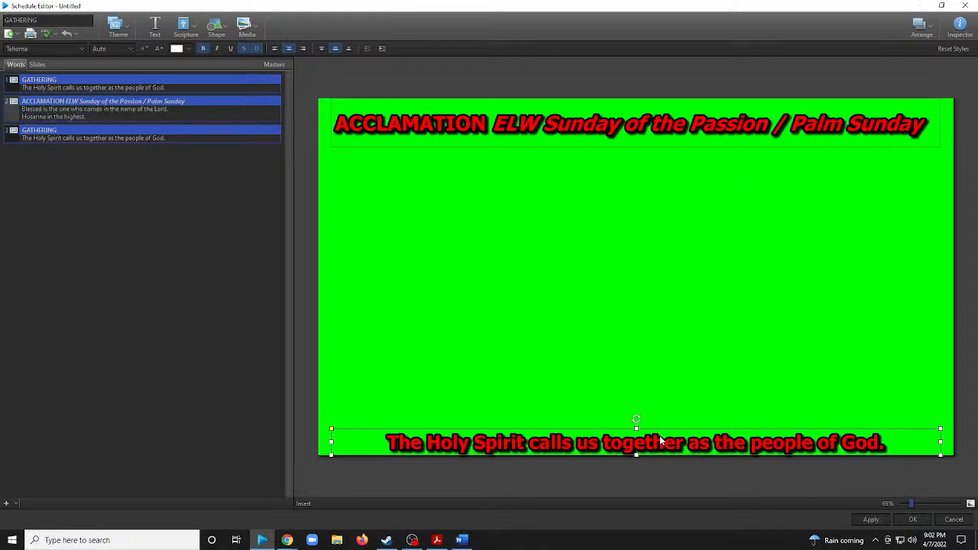
left_click(461, 449)
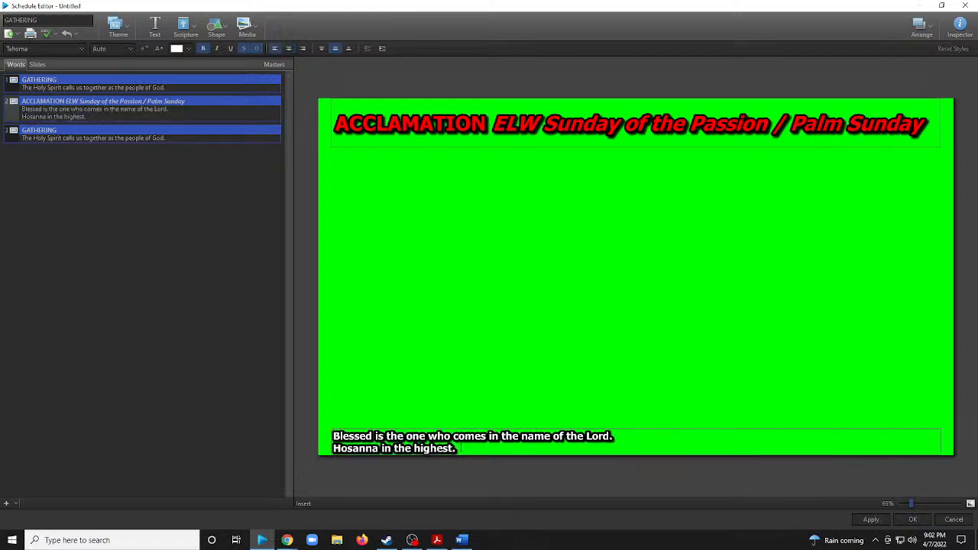
left_click(635, 376)
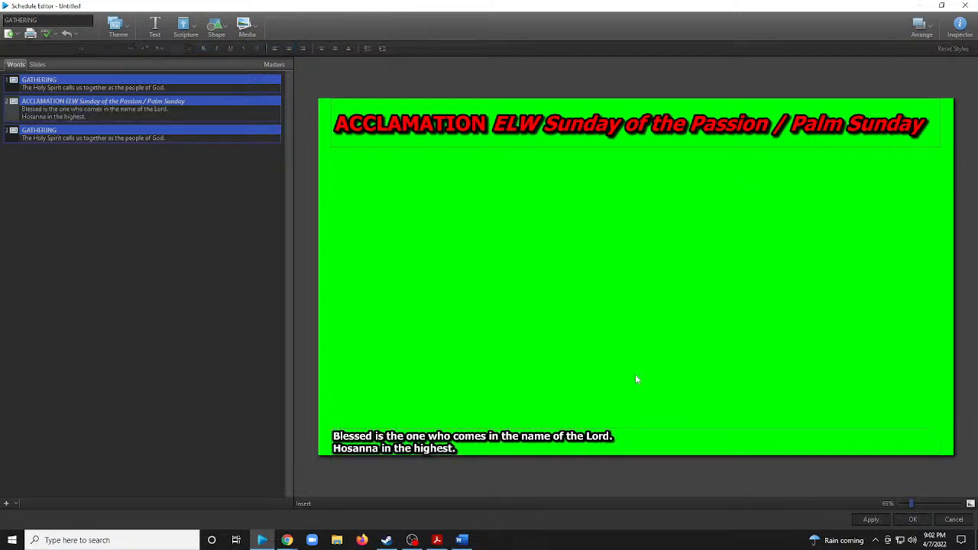
left_click(634, 441)
left_click(616, 435)
key("Delete")
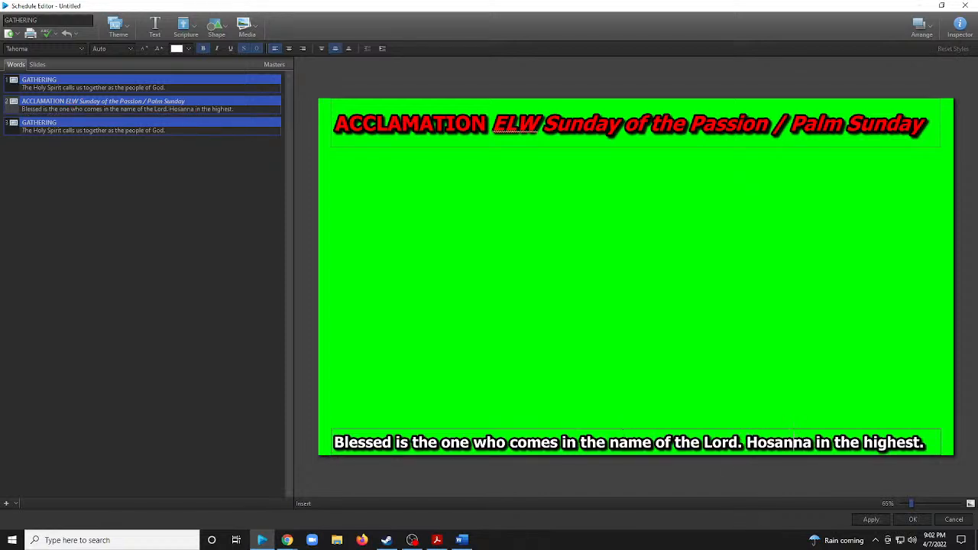
Color the acclamation's "Blessed is the one who comes in the name of the Lord." red and "Hosanna in the highest." purple.
left_click_drag(746, 442, 311, 449)
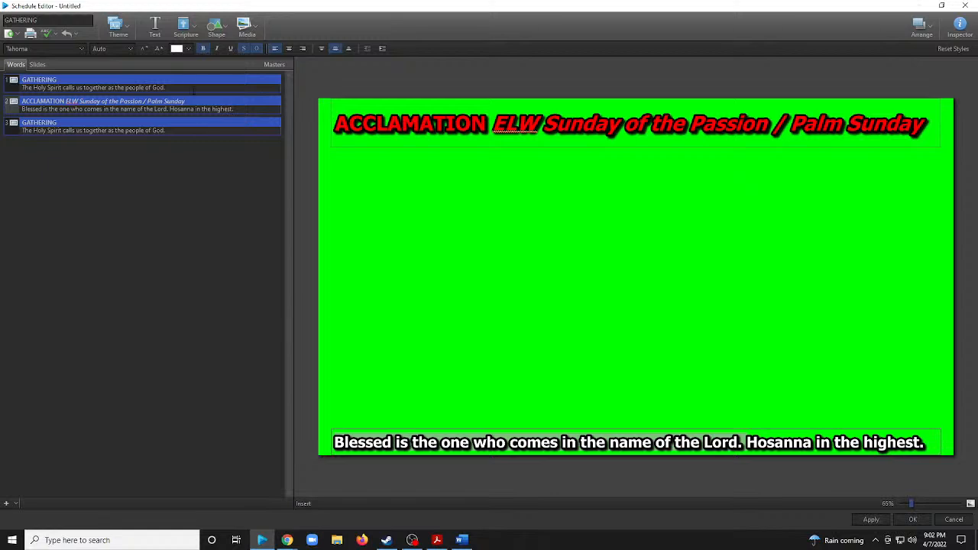
left_click(188, 48)
left_click(176, 99)
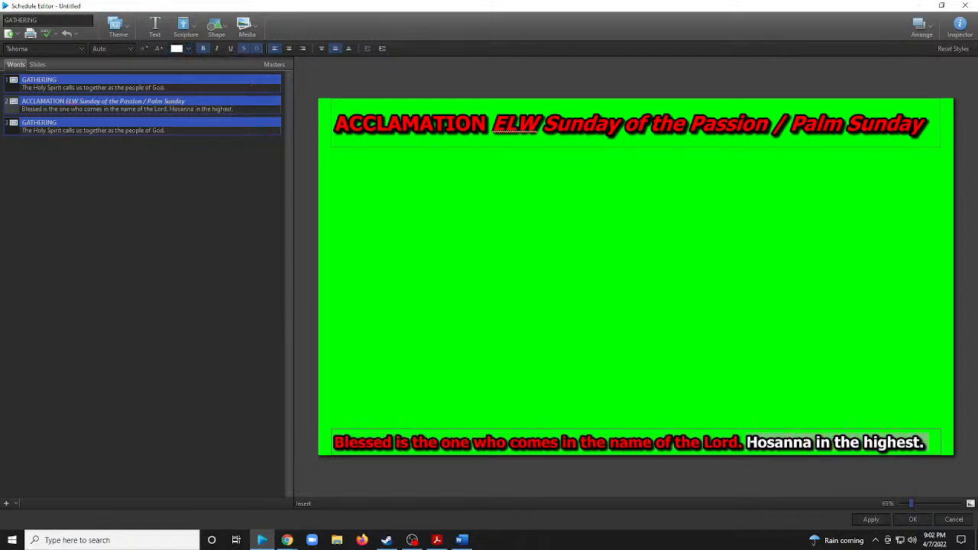
left_click(189, 50)
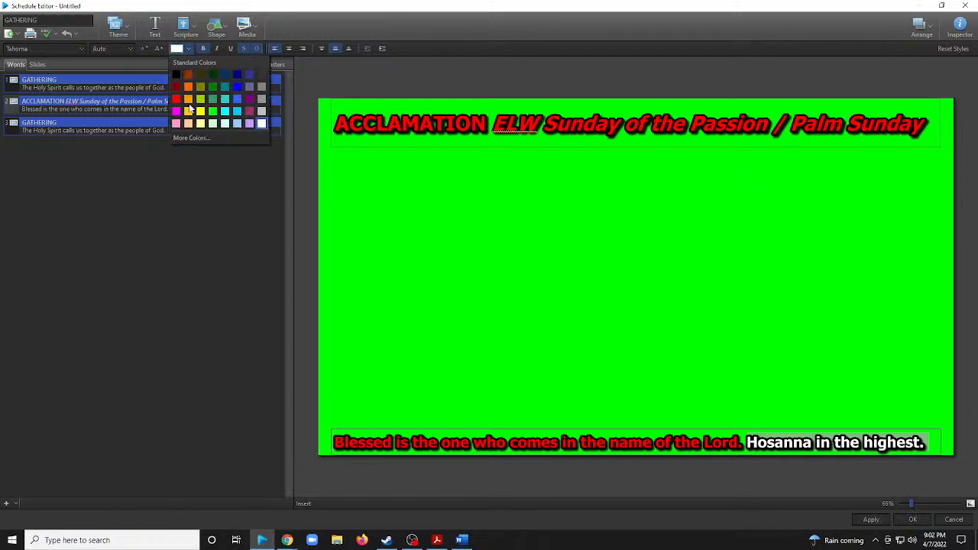
left_click(250, 111)
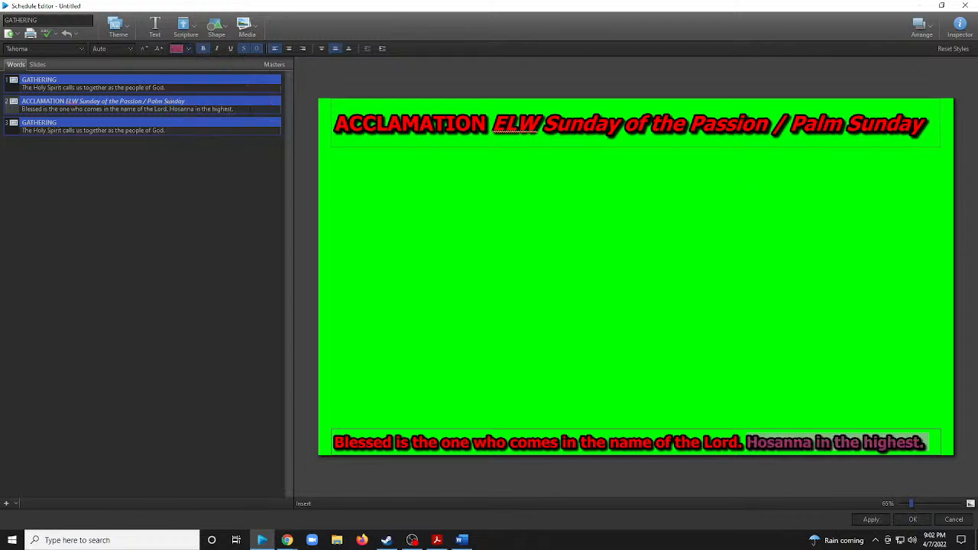
left_click(189, 49)
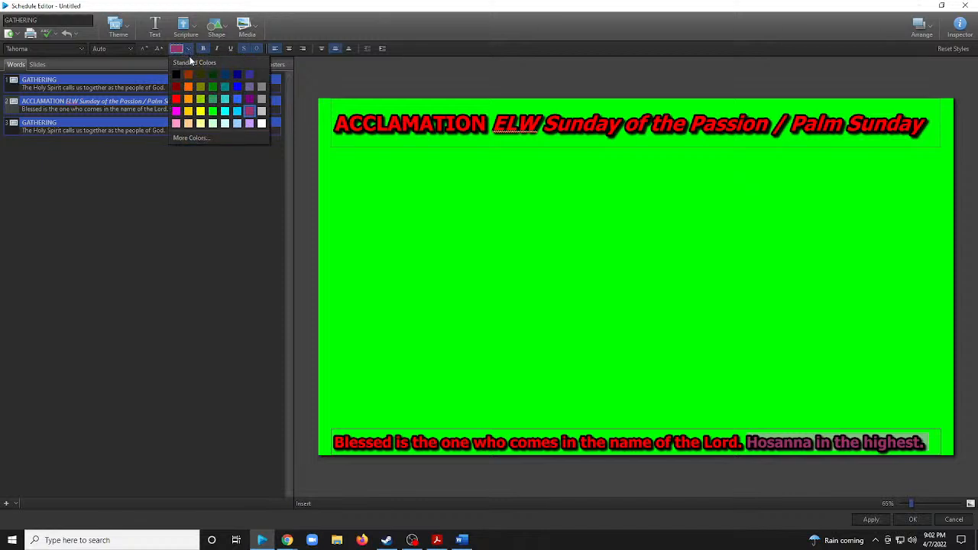
left_click(249, 100)
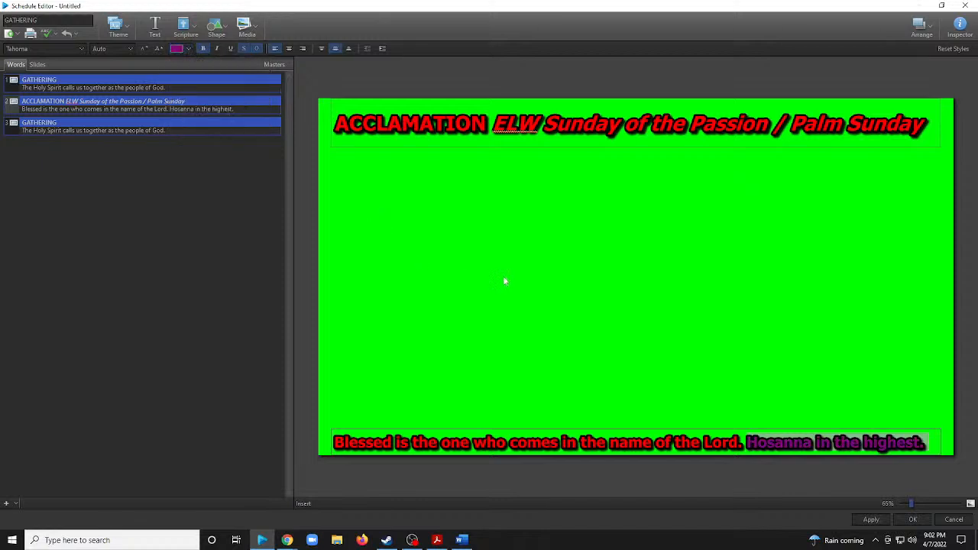
Recolor the acclamation's "Blessed is the one who comes in the name of the Lord." purple and "Hosanna in the highest." red.
left_click(747, 443)
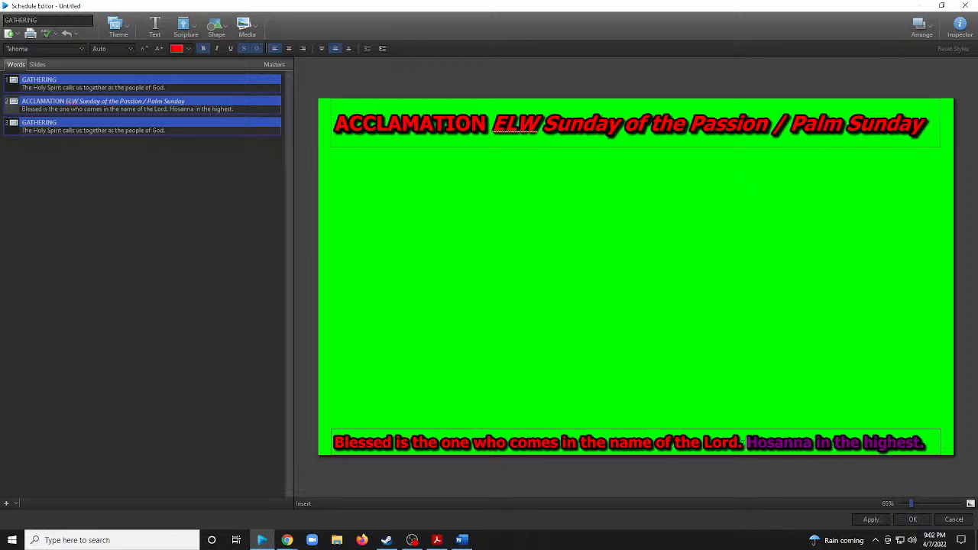
left_click_drag(747, 443, 334, 441)
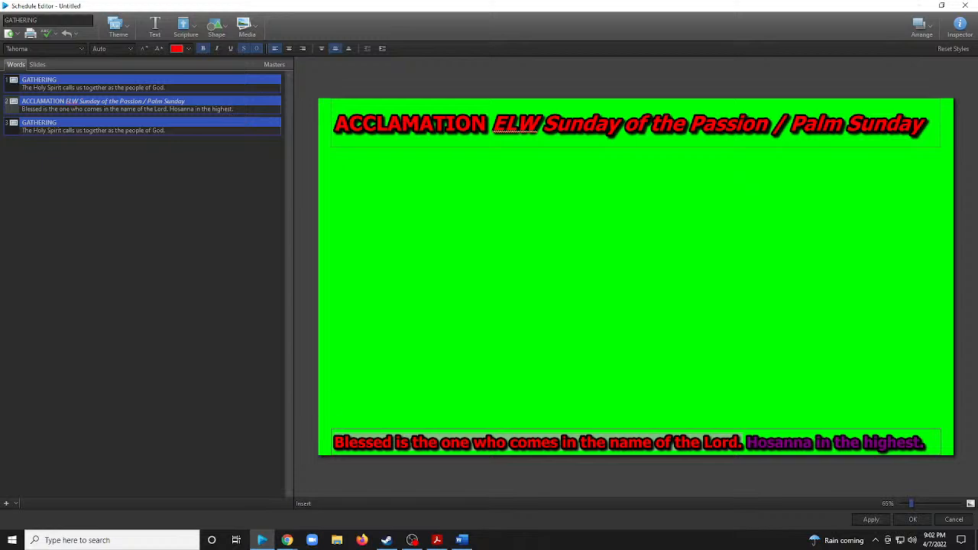
left_click(188, 47)
left_click(255, 97)
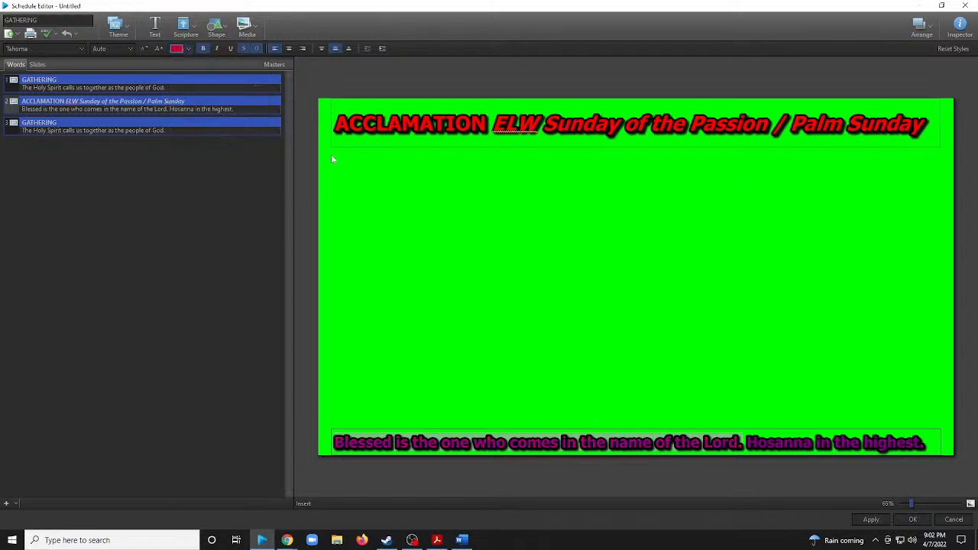
left_click(926, 443)
left_click_drag(926, 444, 746, 444)
left_click(191, 48)
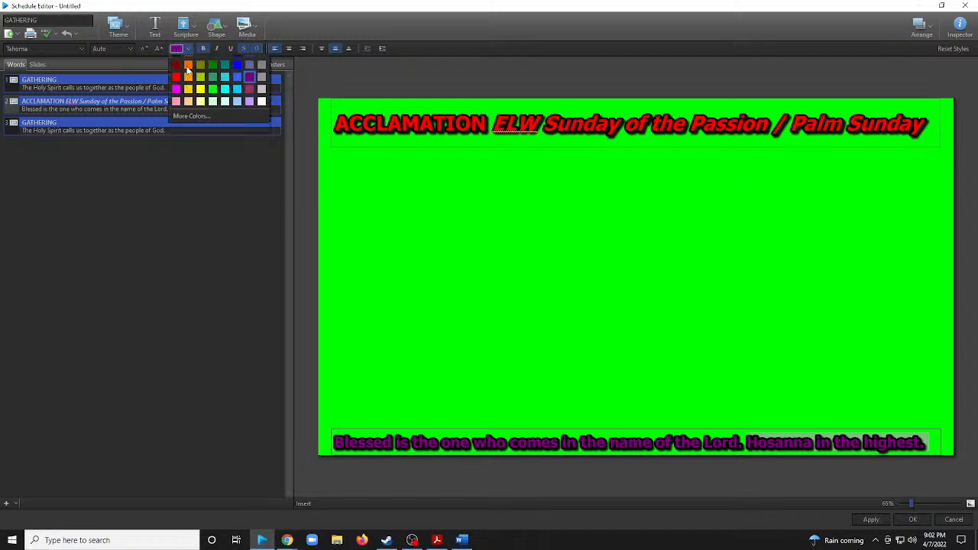
left_click(177, 99)
left_click(585, 304)
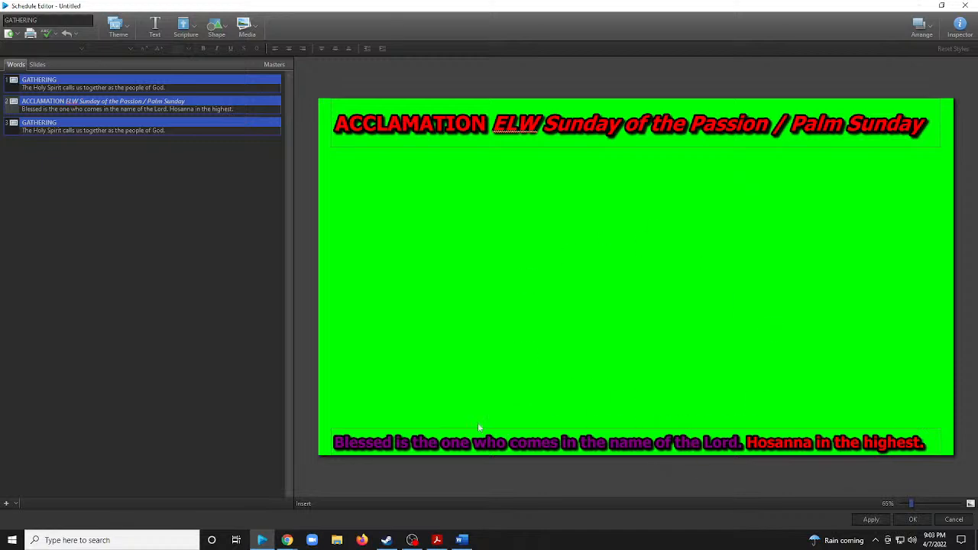
Replace the third slide's title with "PROCESSIONAL GOSPEL: ELW Sunday of the Passion / Palm Sunday" from the Word worship plan.
left_click(161, 130)
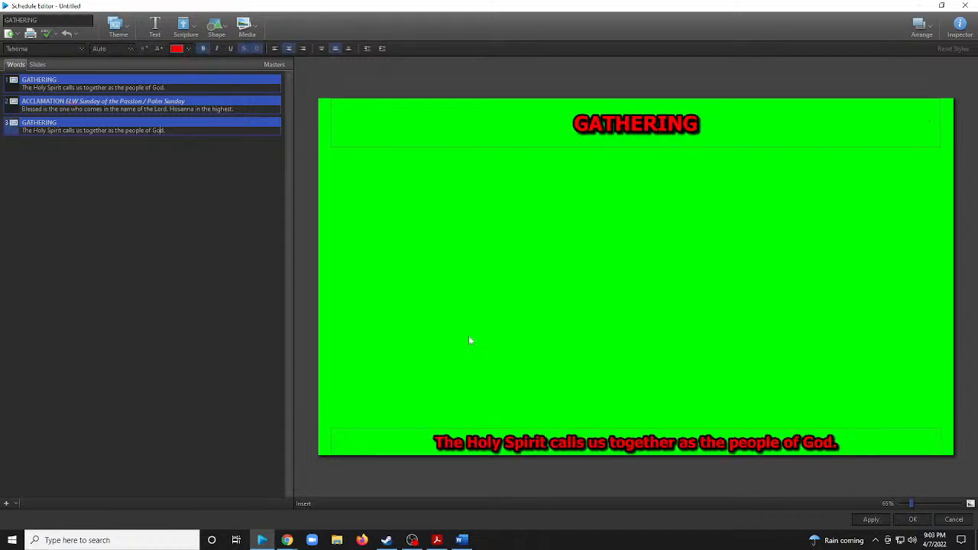
left_click(191, 120)
left_click(190, 122)
key("alt+Tab")
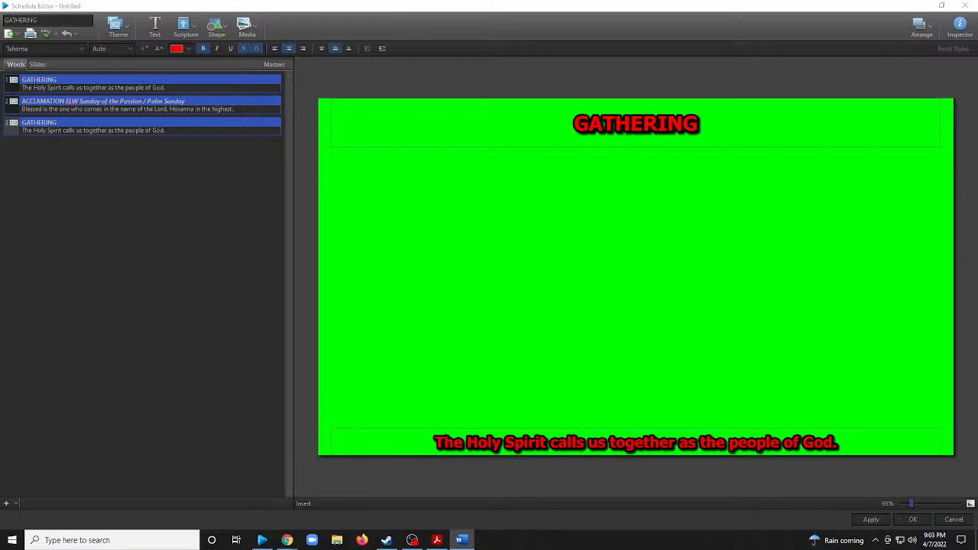
left_click(635, 90)
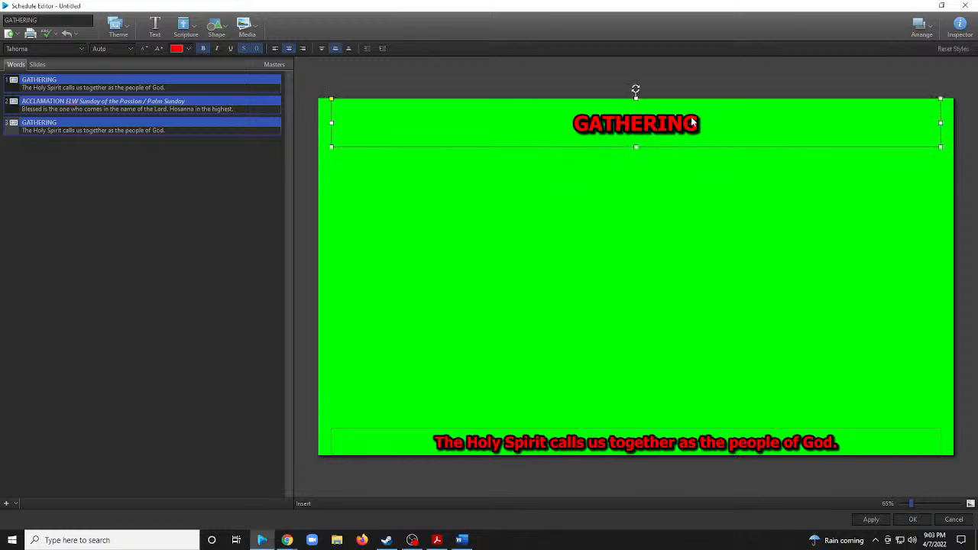
type("PROCESSIONAL GOSPEL: ELW Sunday of the Passion / Palm Sunday")
left_click(636, 100)
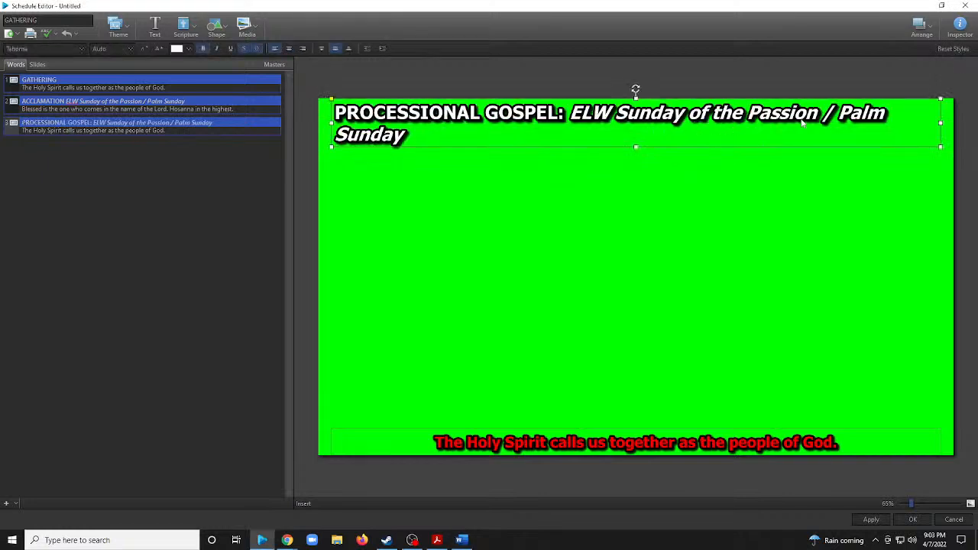
Widen the third slide's title box to the full slide width so the title fits one line, and color the title red.
left_click_drag(330, 122, 318, 123)
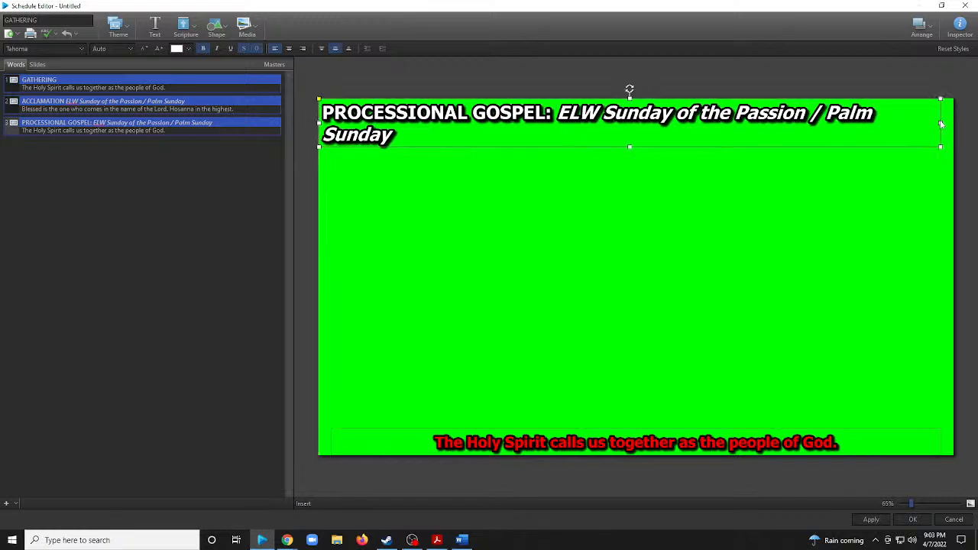
left_click_drag(944, 123, 954, 122)
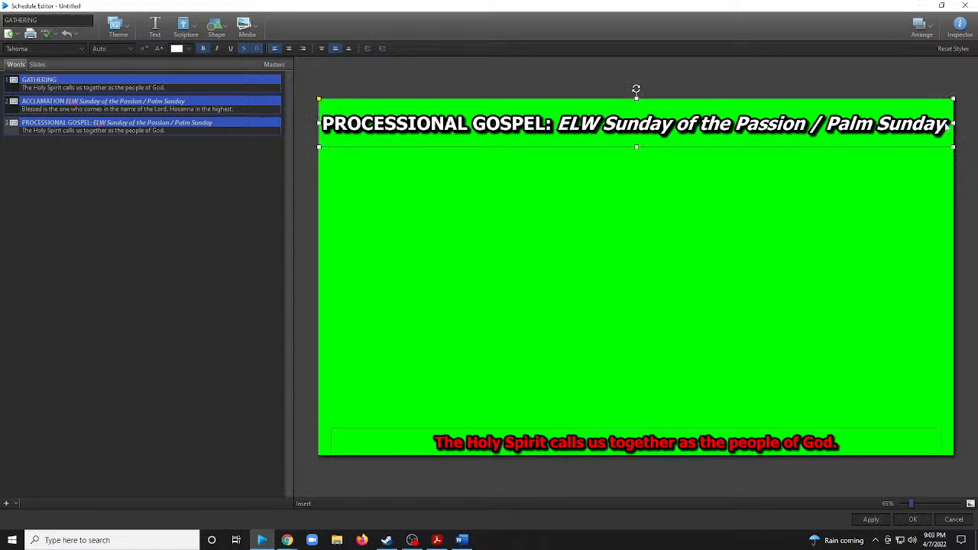
left_click(188, 48)
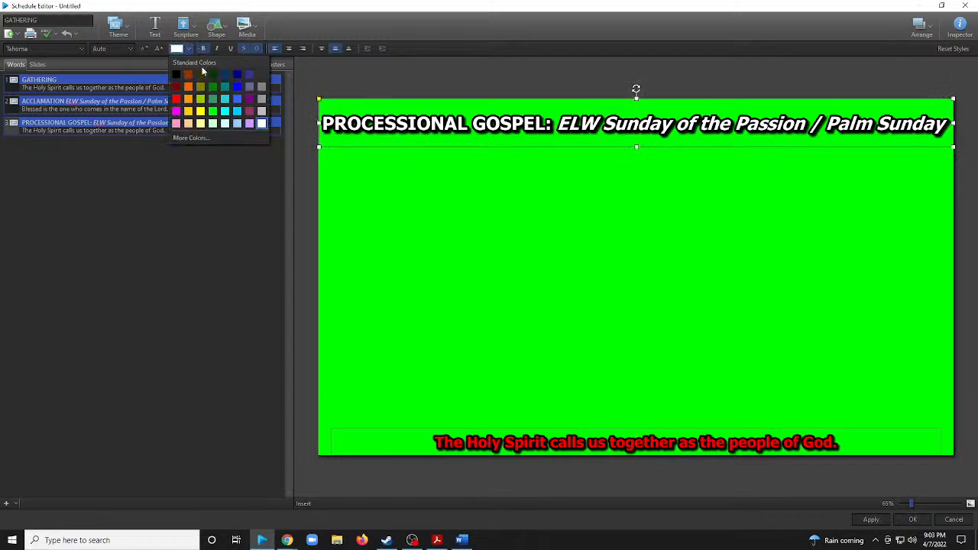
left_click(176, 101)
left_click(559, 244)
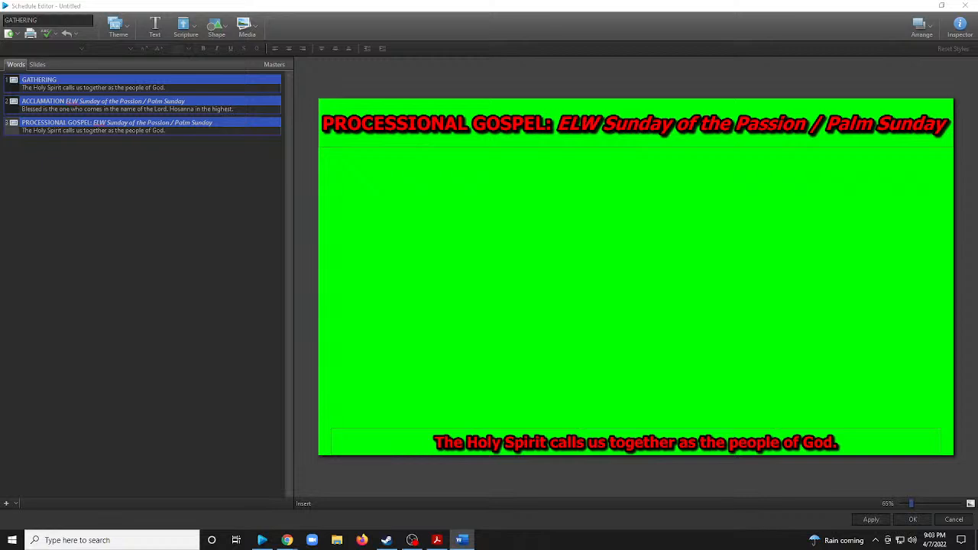
Replace the third slide's subtitle with "The holy gospel according to Luke (19:28-40). Glory to You, O Lord." from the Word plan, on one line.
left_click(679, 441)
type("The holy gospel according to Luke (19:28-40). Glory to You, O Lord.")
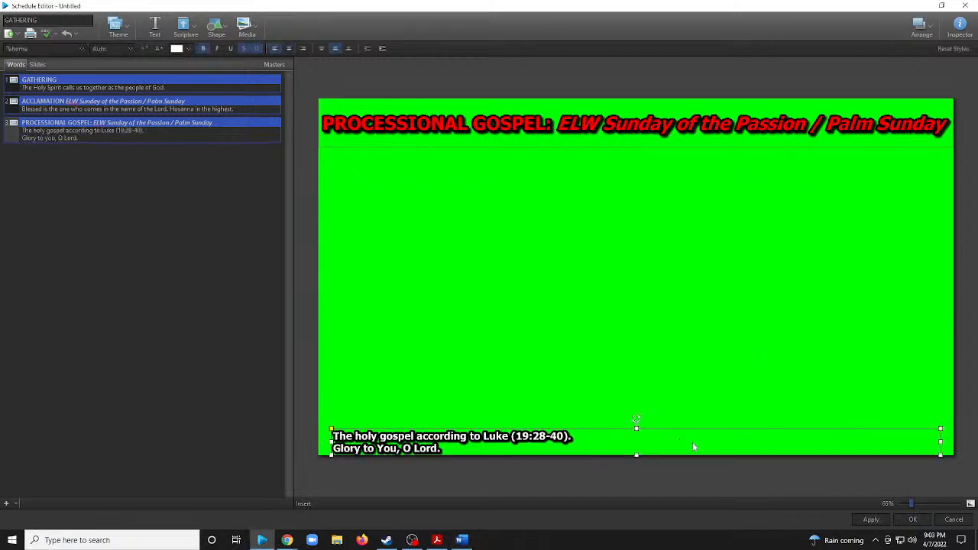
left_click(639, 439)
key("Delete")
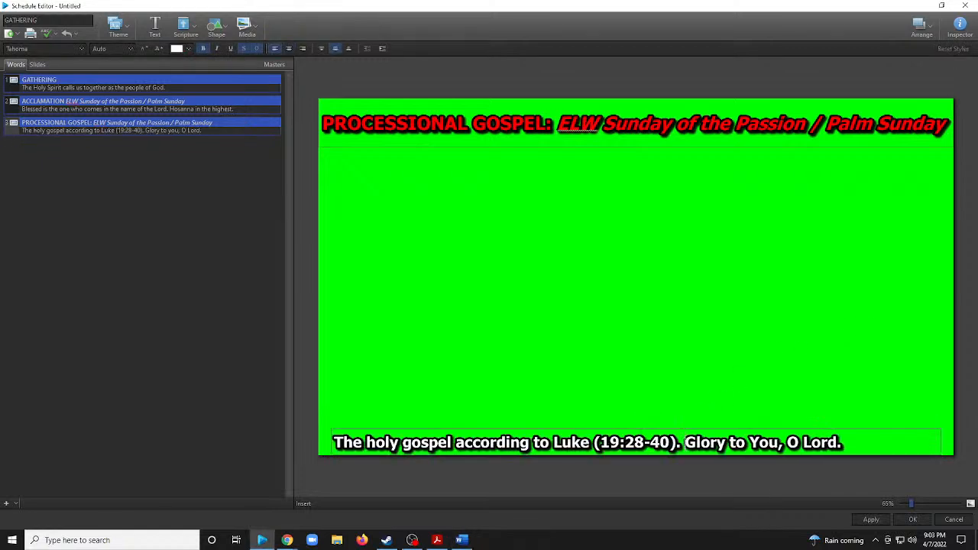
left_click(644, 389)
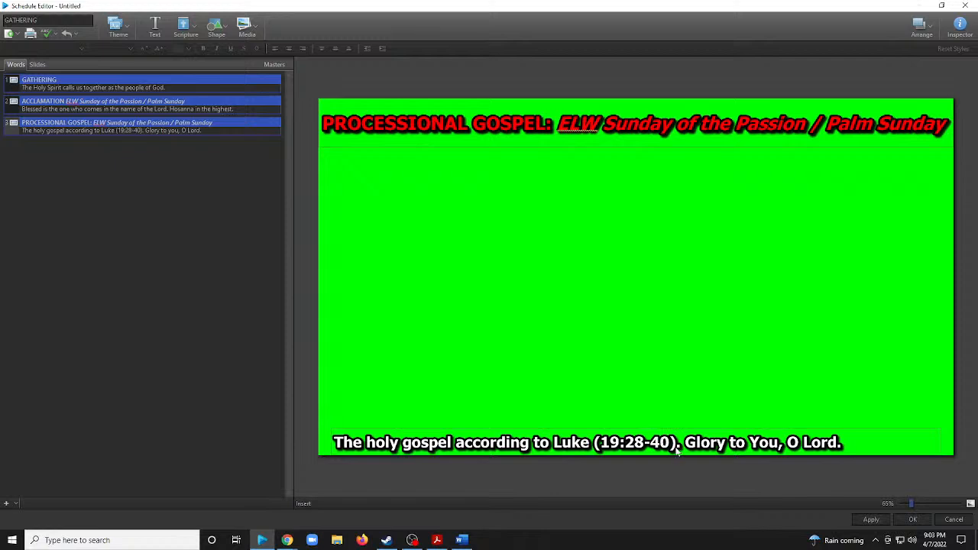
Color the subtitle's "The holy gospel according to Luke (19:28-40)." purple and "Glory to You, O Lord." red.
left_click(684, 448)
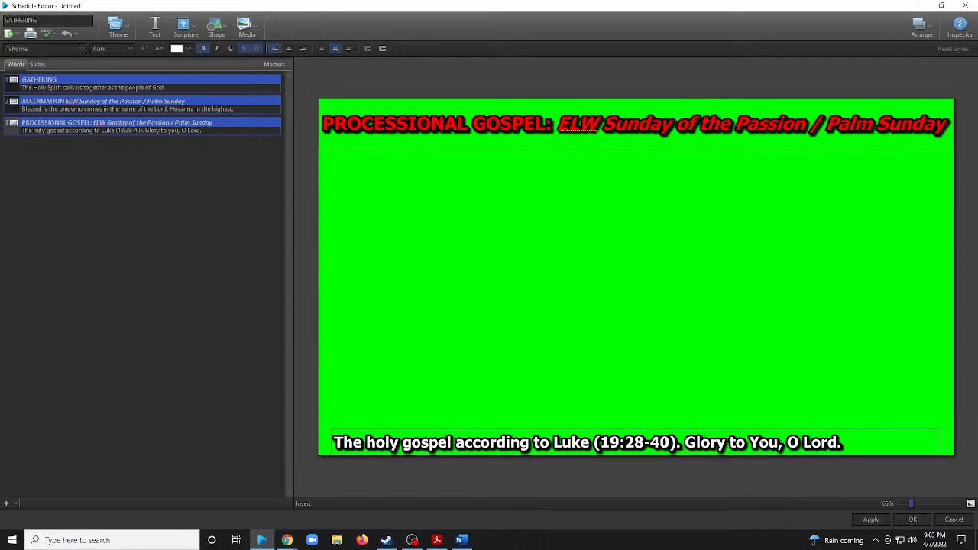
left_click_drag(685, 444, 313, 440)
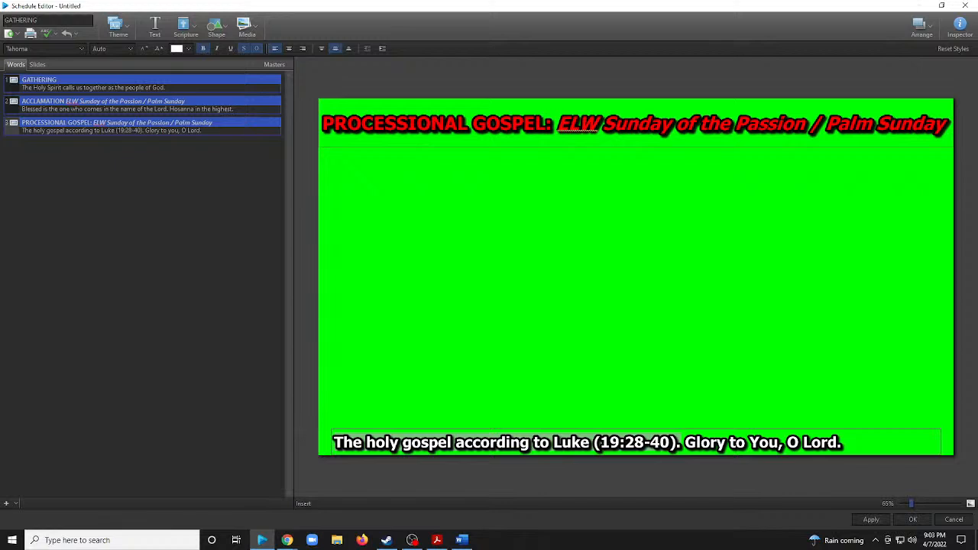
left_click(187, 48)
left_click(246, 97)
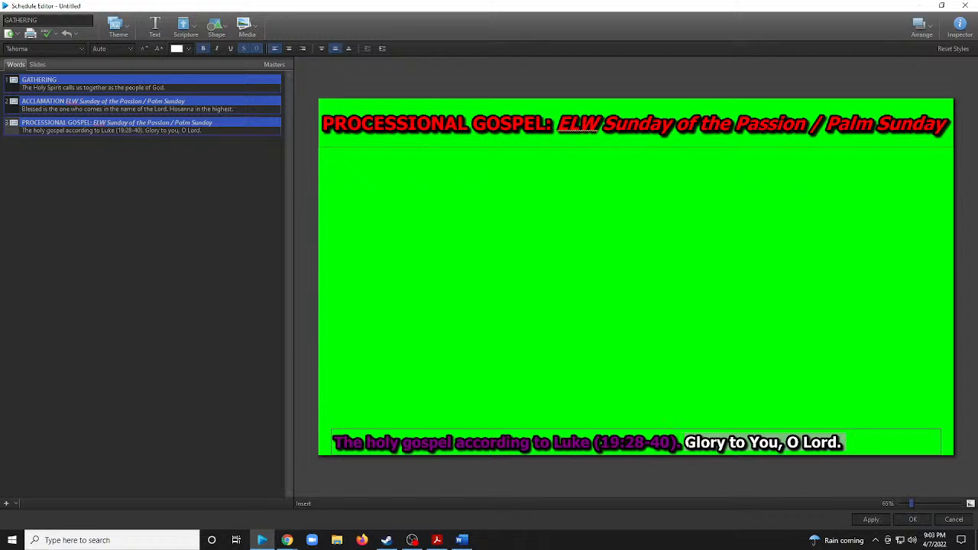
left_click(189, 48)
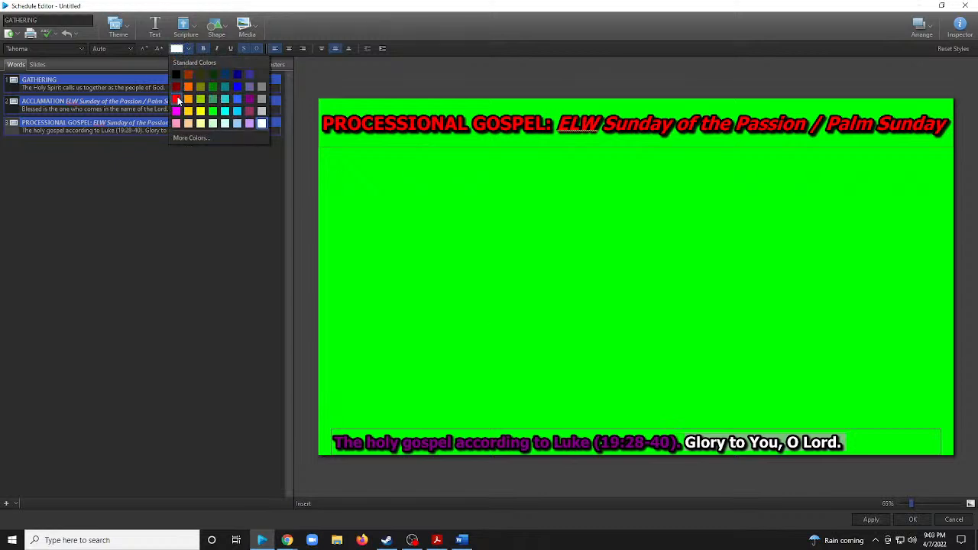
left_click(176, 98)
left_click(554, 278)
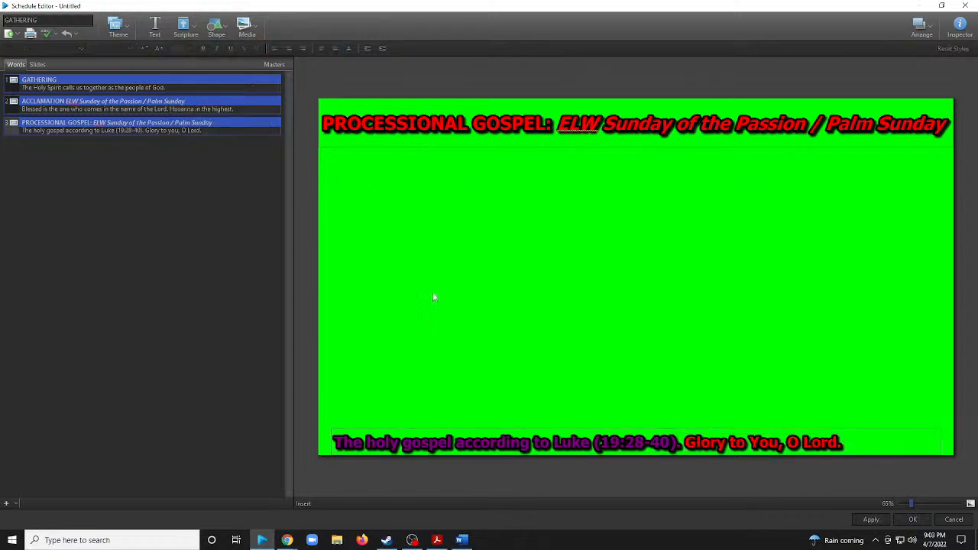
Duplicate the PROCESSIONAL GOSPEL slide and delete the subtitle text from the copy.
right_click(178, 122)
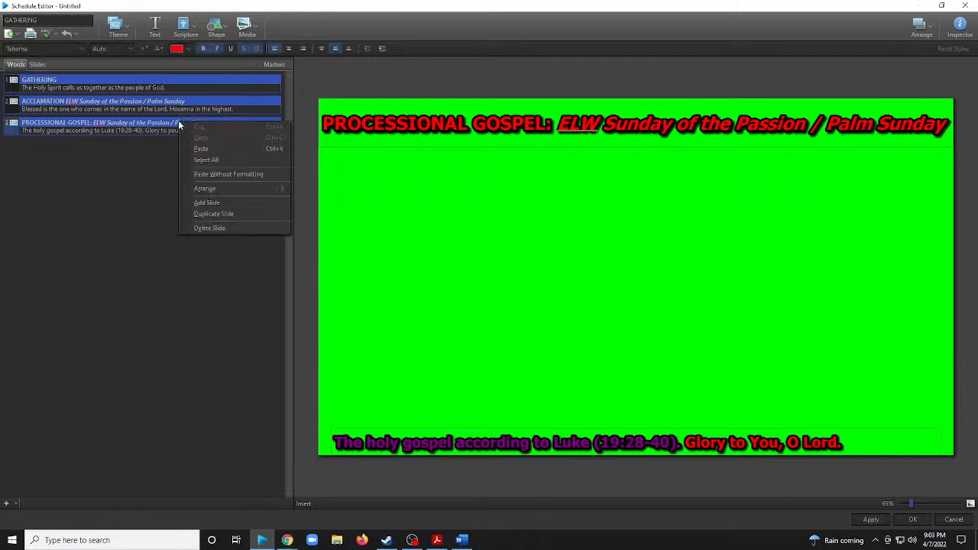
left_click(218, 214)
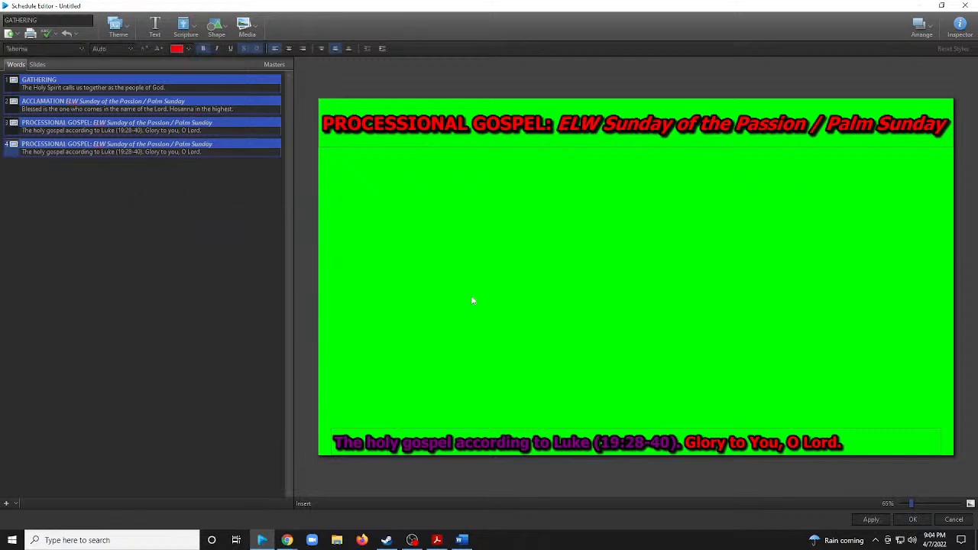
left_click(644, 437)
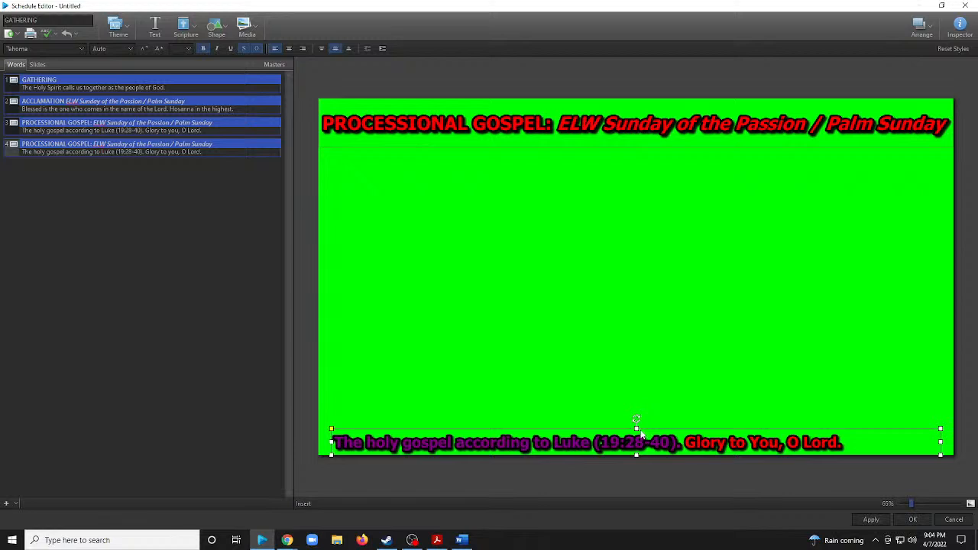
left_click(670, 400)
key("Delete")
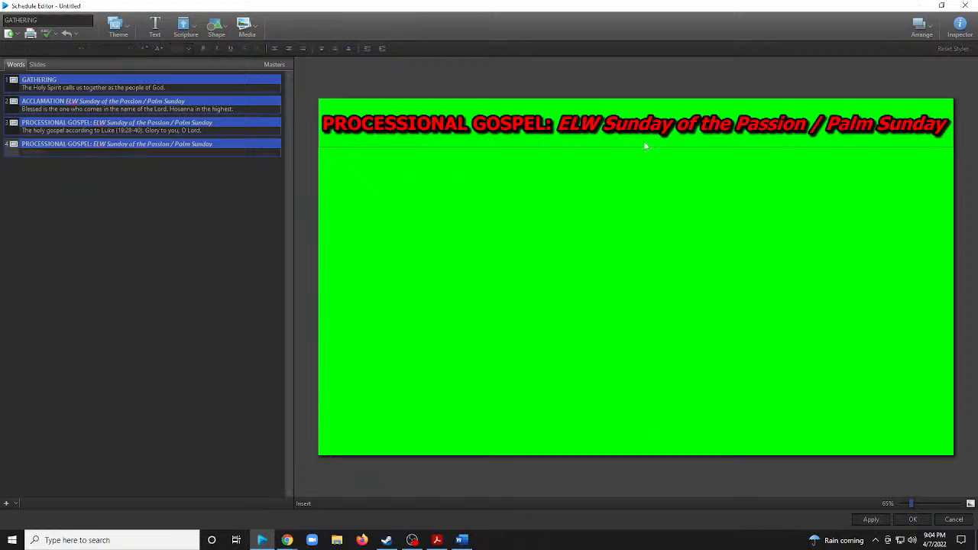
Replace "ELW Sunday of the Passion / Palm Sunday" in the fourth slide's title with "Luke (19:28-40)" from the Word plan, without the trailing period.
key("alt+Tab")
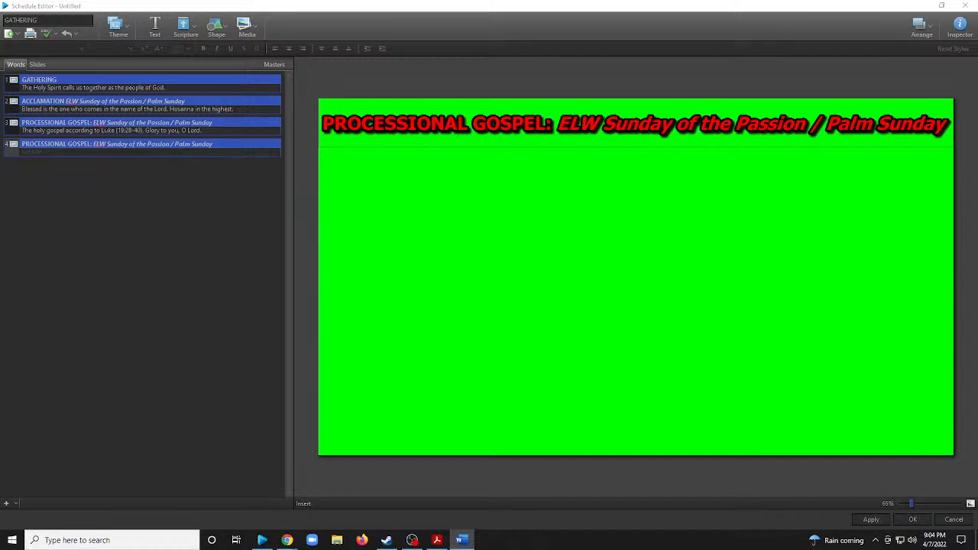
left_click(871, 126)
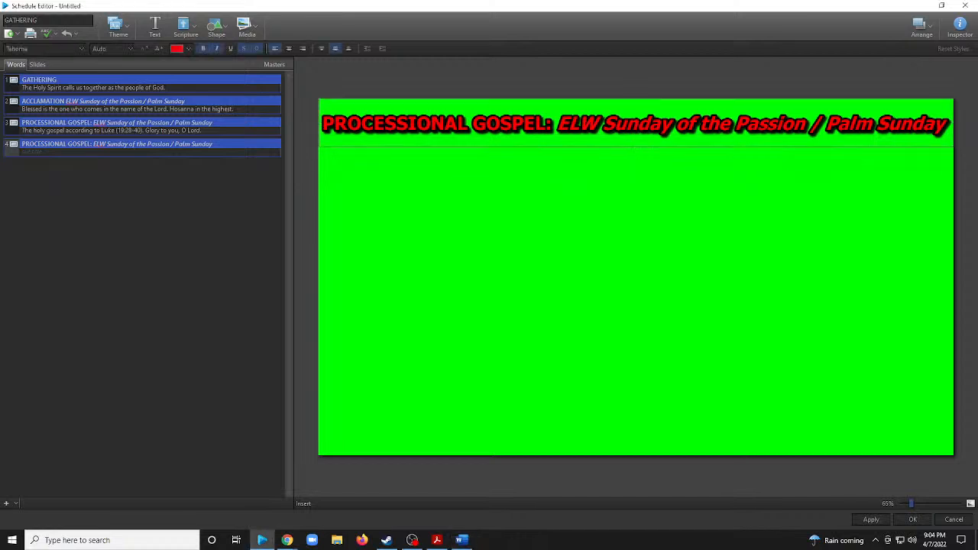
left_click_drag(949, 124, 546, 125)
type("Luke (19:28-40).")
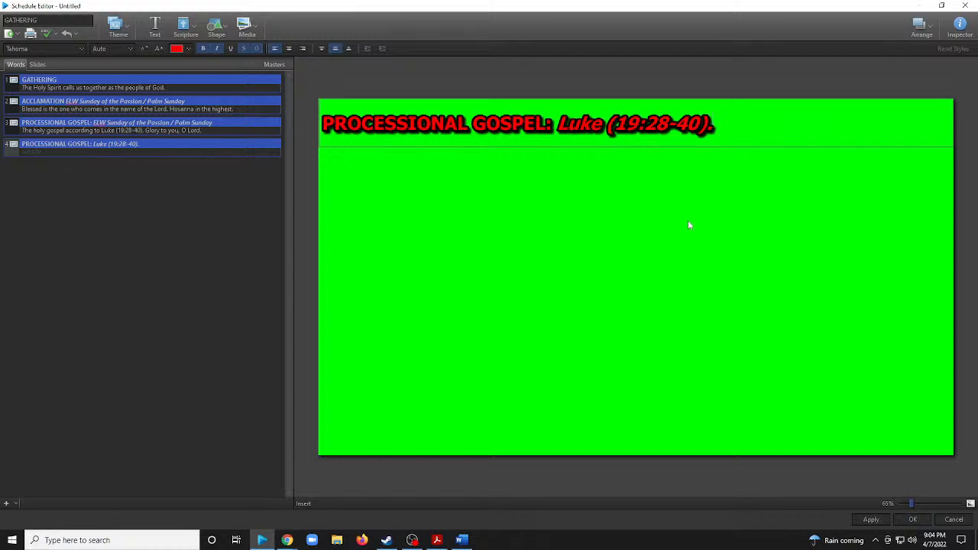
key("BackSpace")
key("Escape")
Center the fourth slide's title horizontally and vertically in its box, trying the other alignments for comparison.
left_click(494, 133)
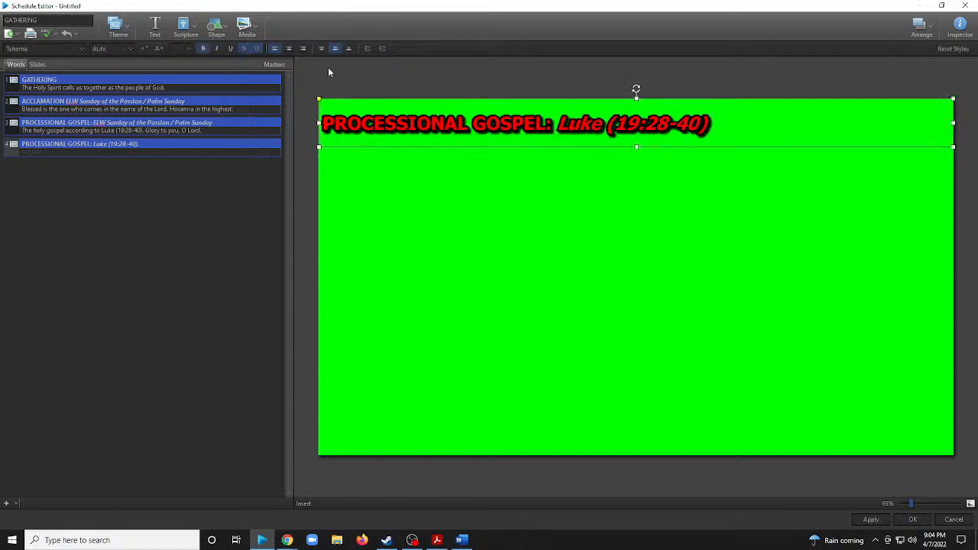
left_click(288, 49)
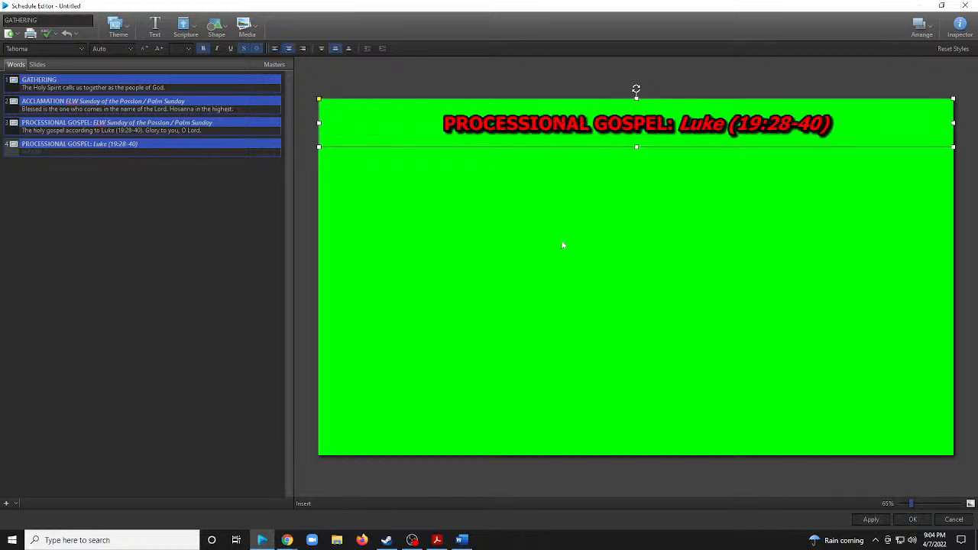
left_click(276, 48)
left_click(289, 48)
left_click(302, 48)
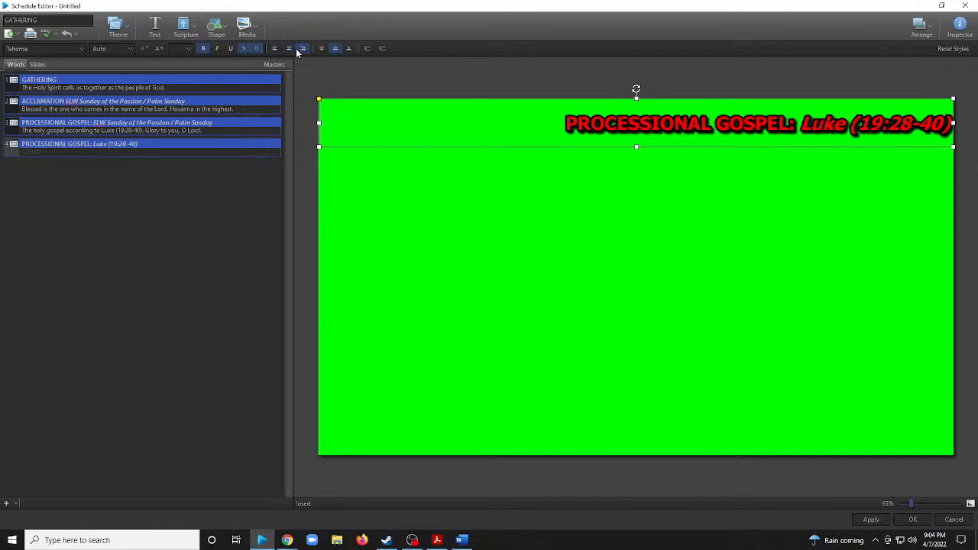
left_click(289, 48)
left_click(321, 49)
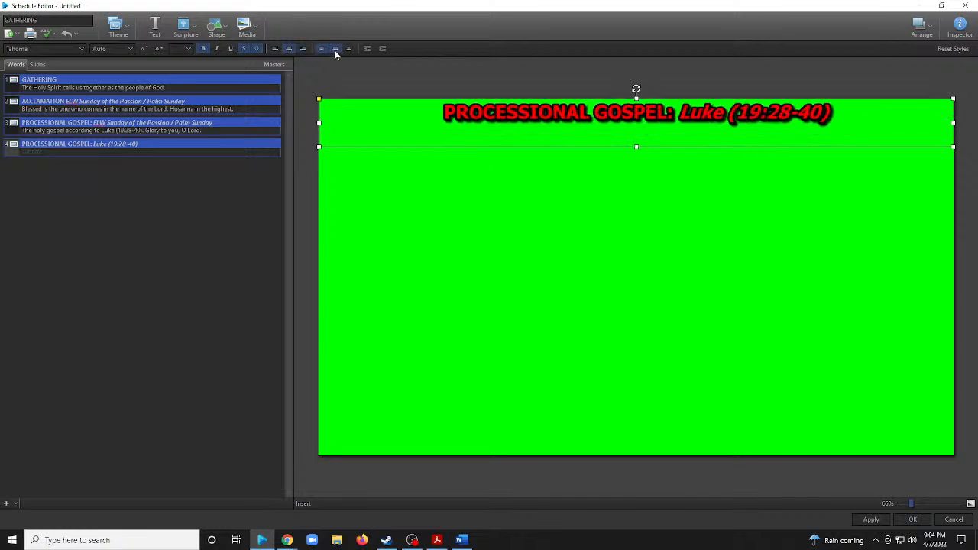
left_click(334, 49)
left_click(348, 49)
left_click(335, 49)
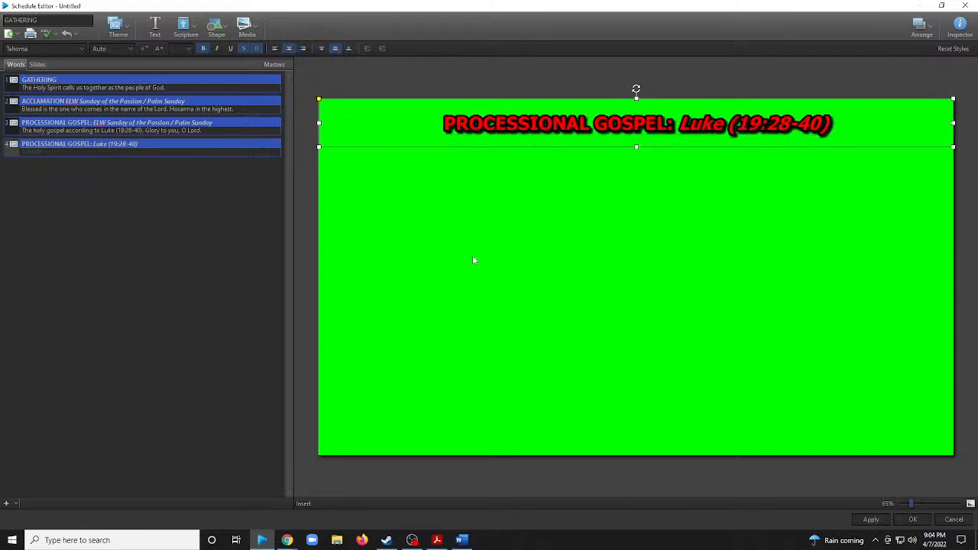
Try increasing and decreasing the fourth slide's title text size, and set the title to resize text to fit the element.
left_click(159, 49)
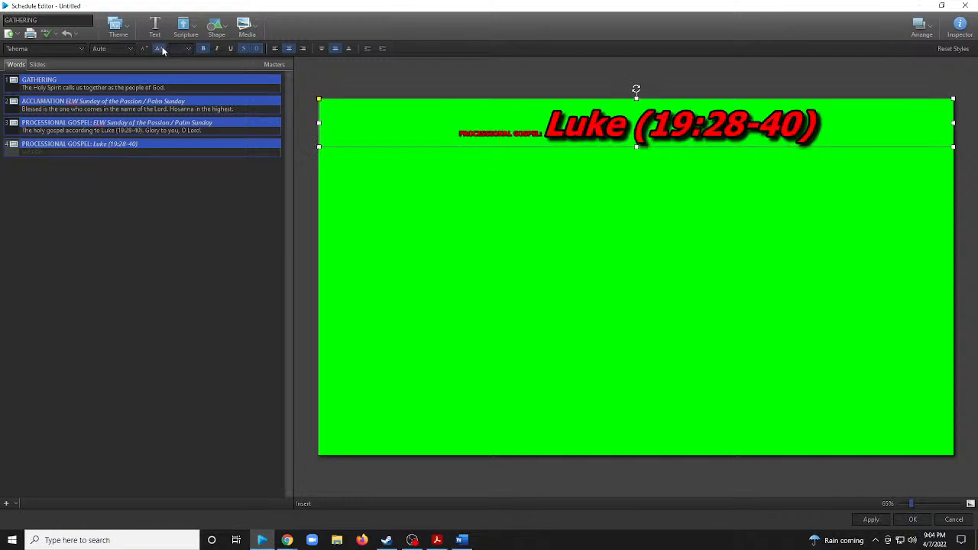
left_click(146, 49)
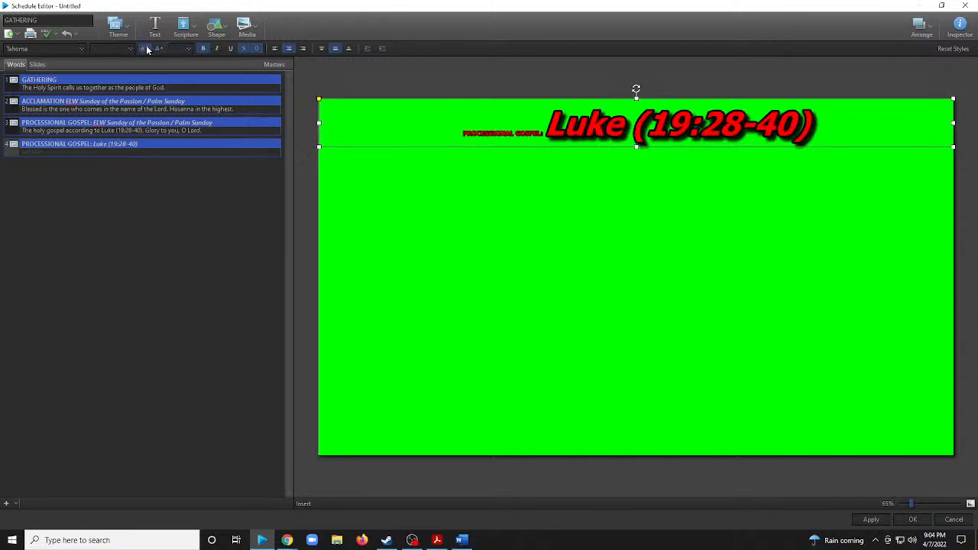
left_click(132, 48)
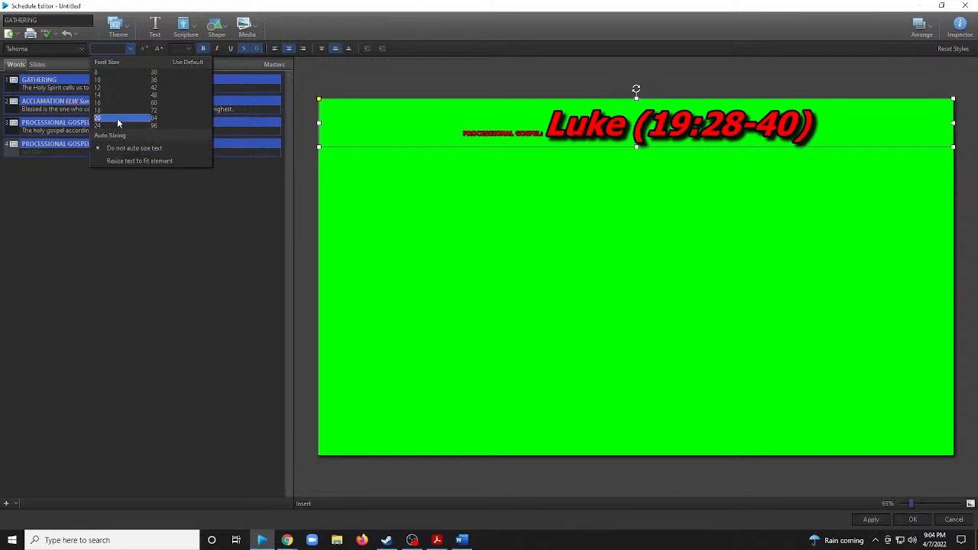
left_click(462, 189)
left_click(449, 126)
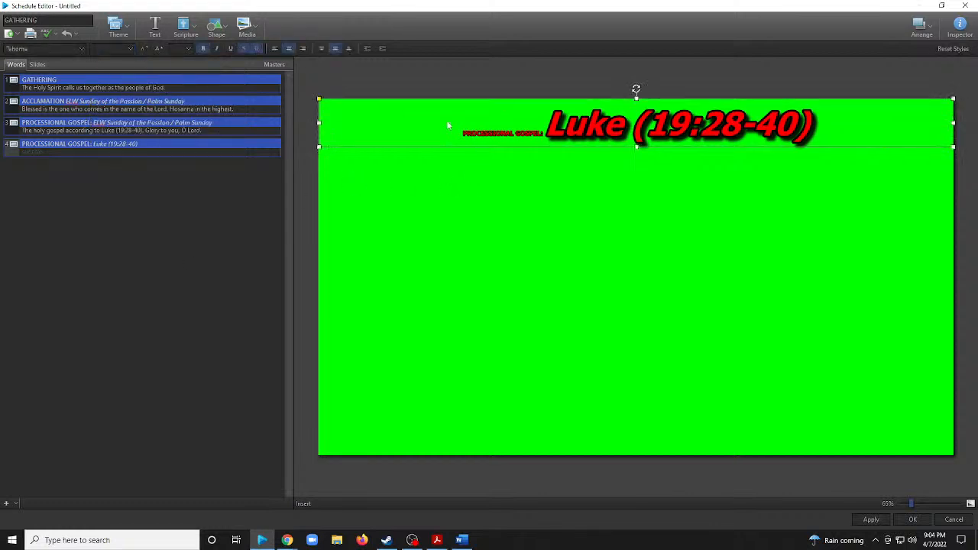
left_click(129, 46)
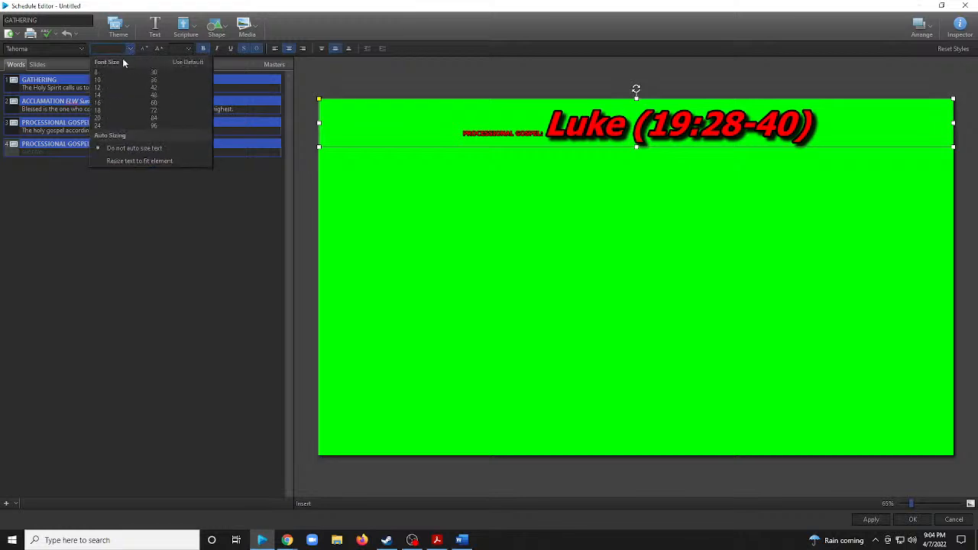
left_click(158, 161)
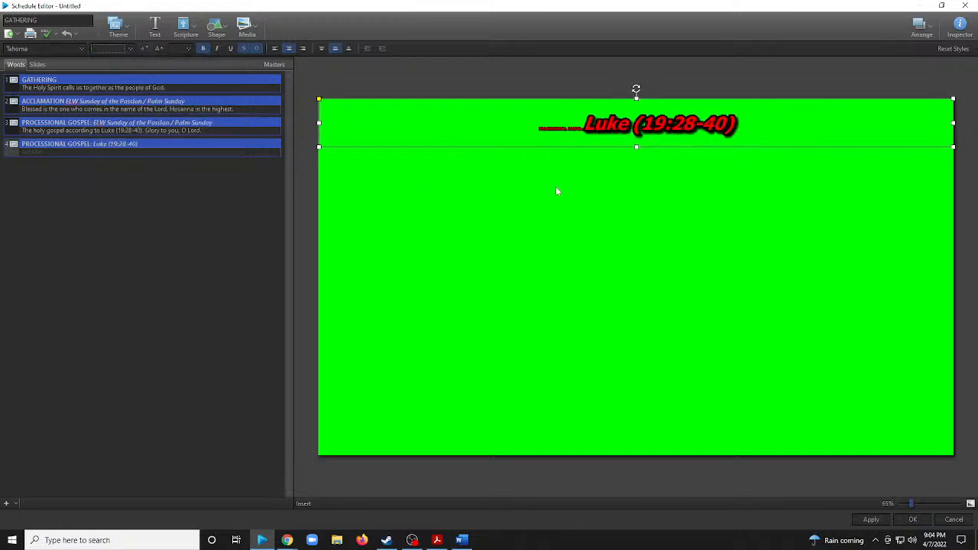
Reset the text size of the whole title on the fourth slide so both parts match.
left_click(683, 125)
left_click(682, 165)
left_click(646, 129)
left_click(130, 48)
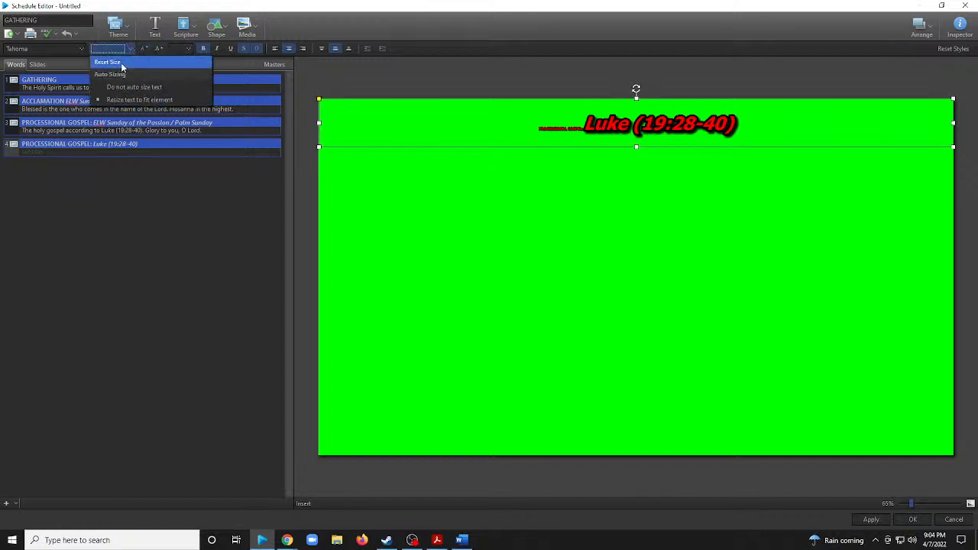
left_click(122, 68)
left_click(719, 157)
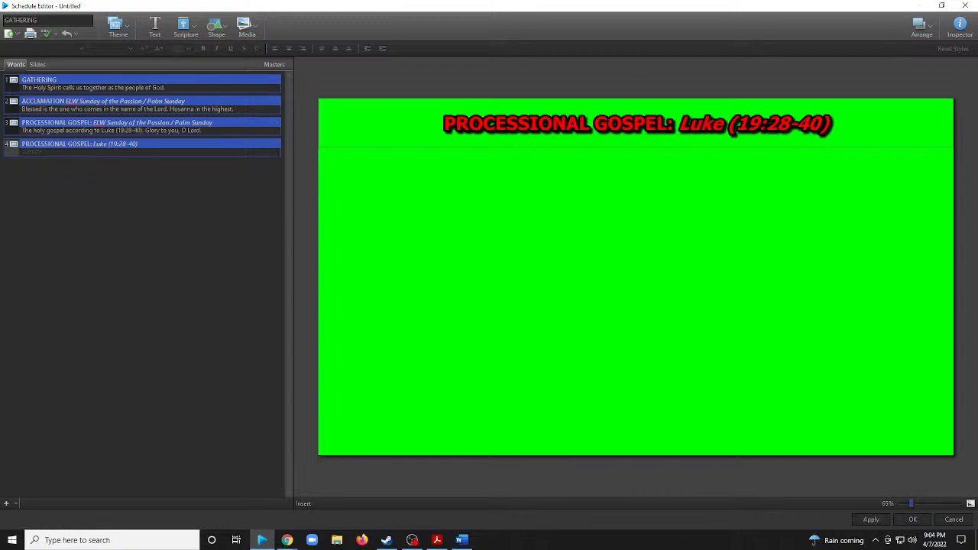
Look through the font and text color choices for the fourth slide's title without changing them.
left_click(432, 103)
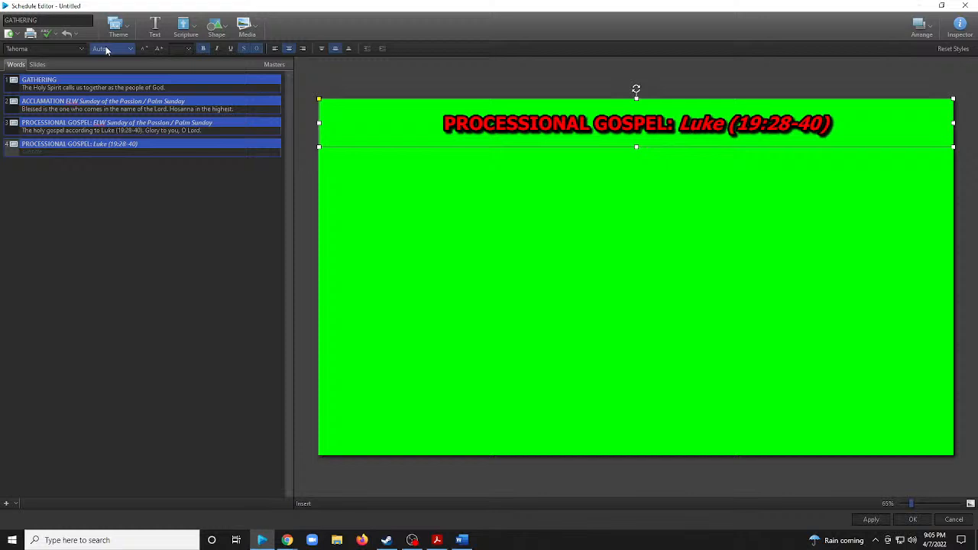
left_click(39, 48)
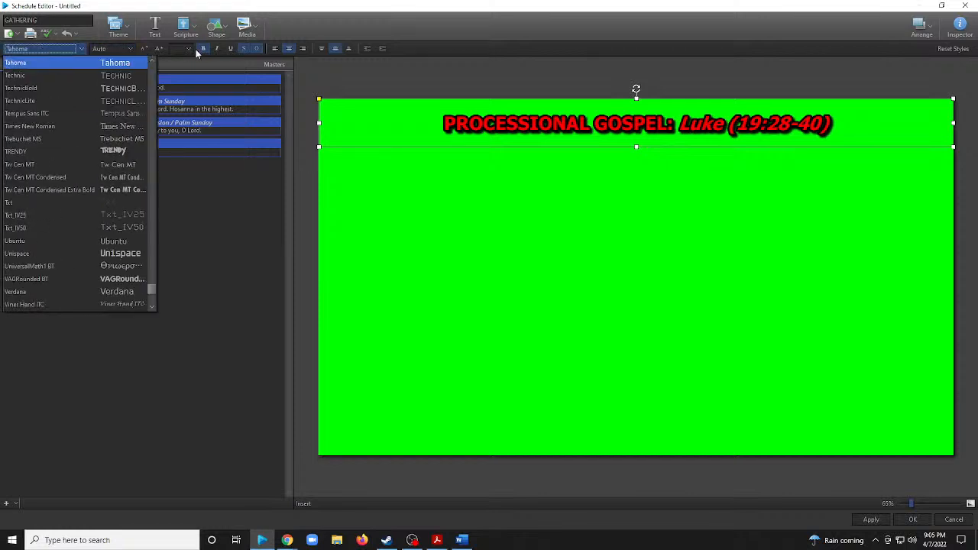
left_click(82, 48)
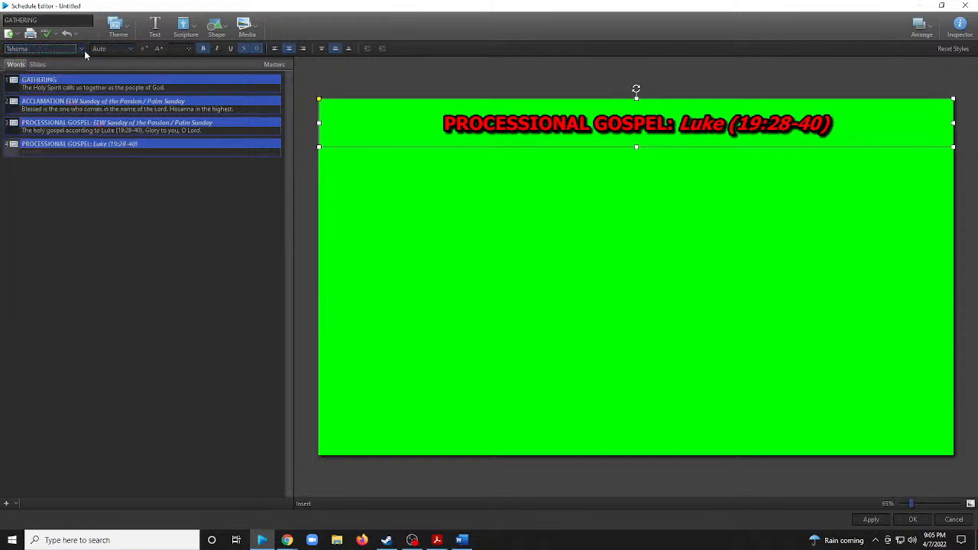
left_click(178, 49)
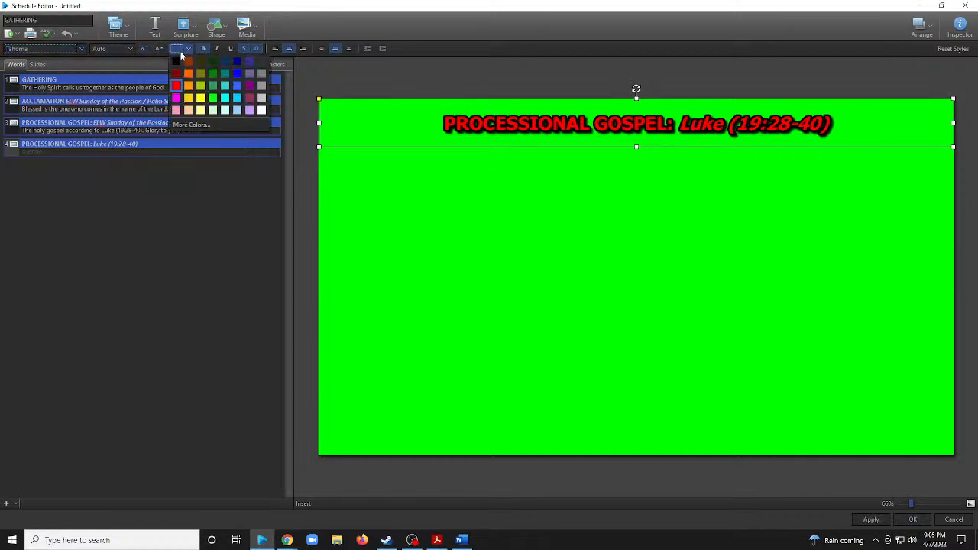
left_click(419, 77)
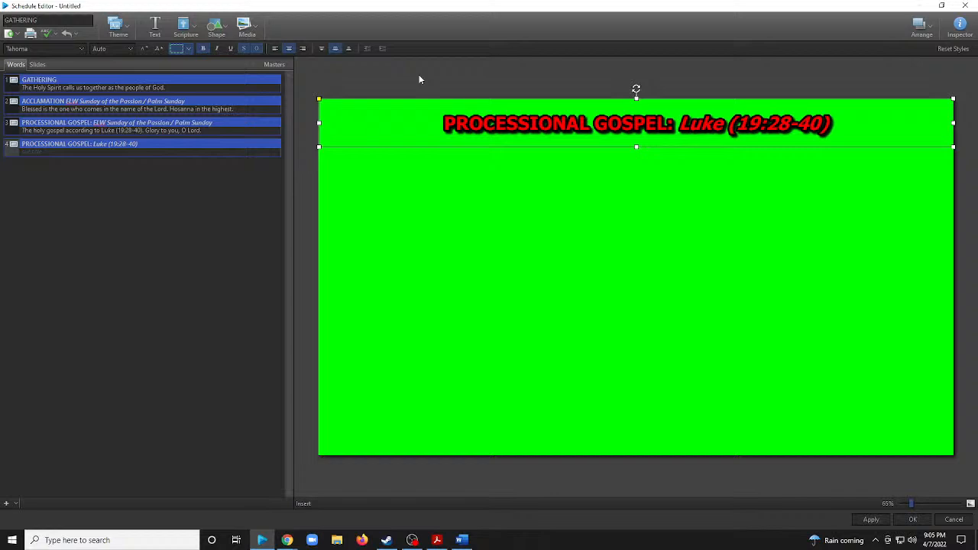
Remove the italics from the fourth slide's title, toggling the underline and shadow styles on and off for comparison.
left_click(218, 47)
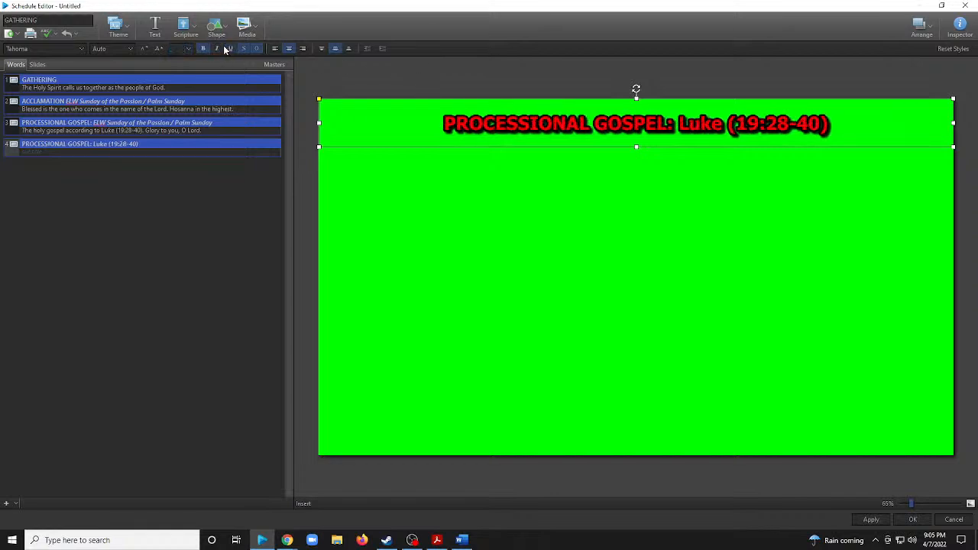
left_click(230, 48)
left_click(230, 48)
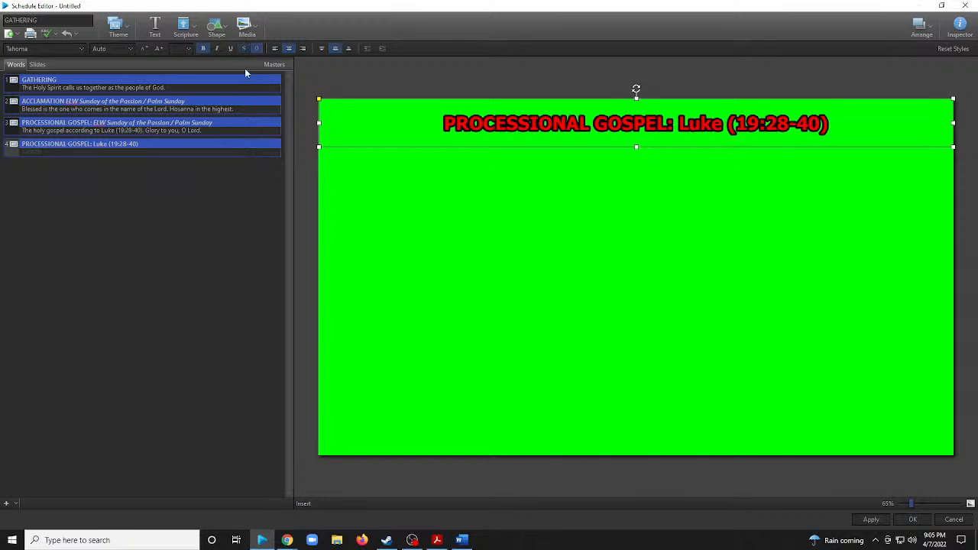
left_click(608, 193)
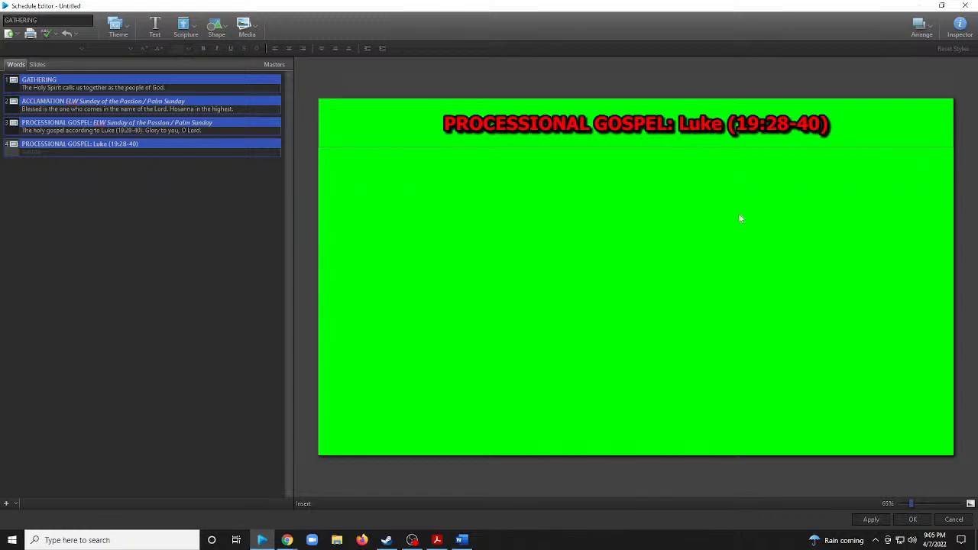
Duplicate the fourth slide and add a new text box to the copy, shortened to a single-line strip along the slide's lower edge.
right_click(148, 145)
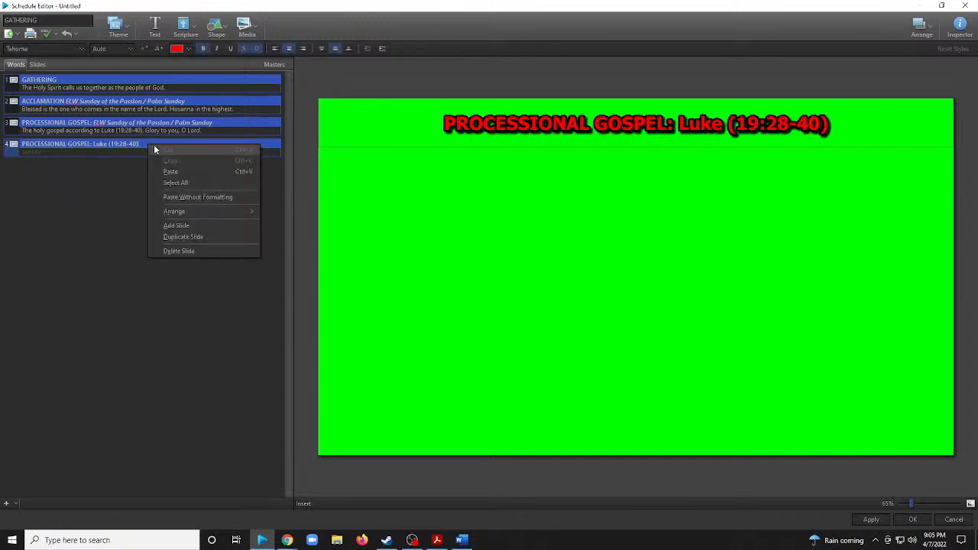
left_click(211, 242)
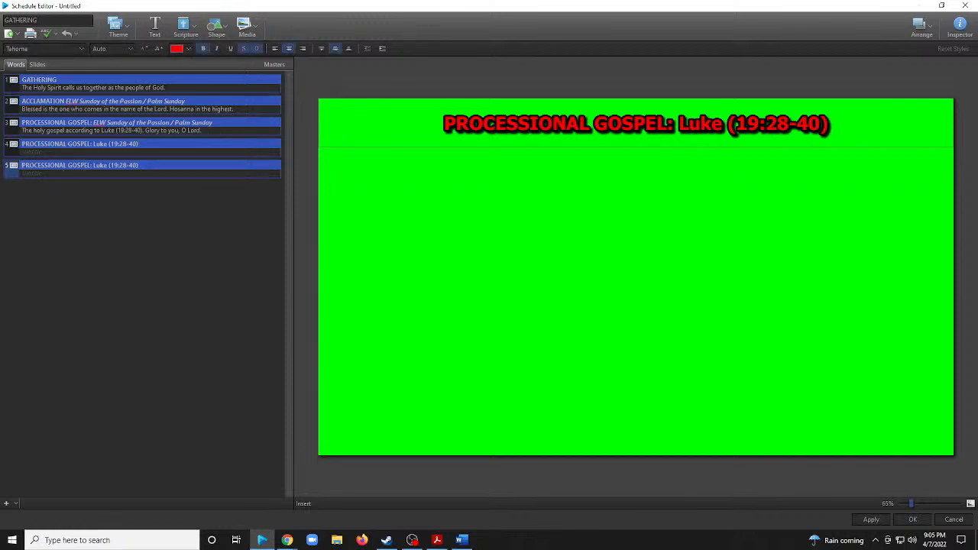
left_click(146, 36)
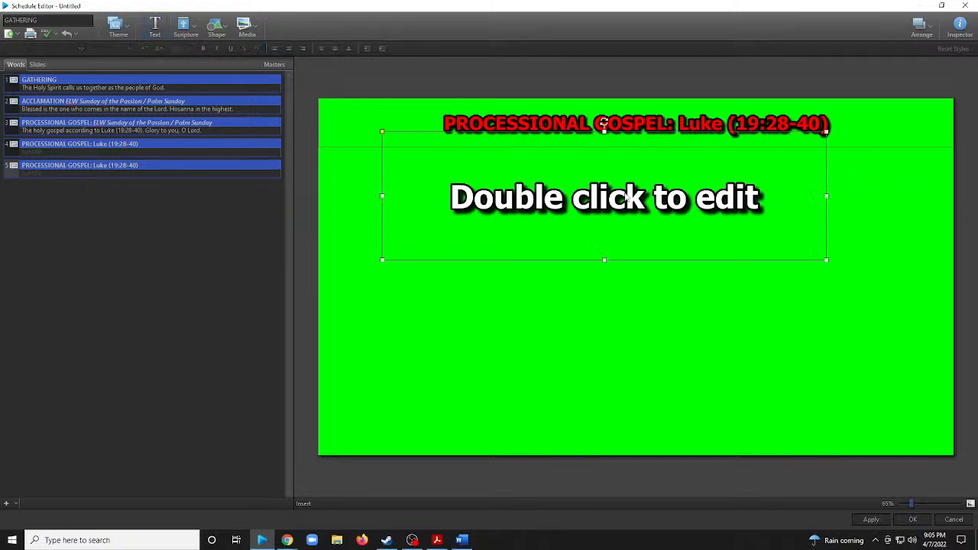
left_click_drag(625, 194, 653, 392)
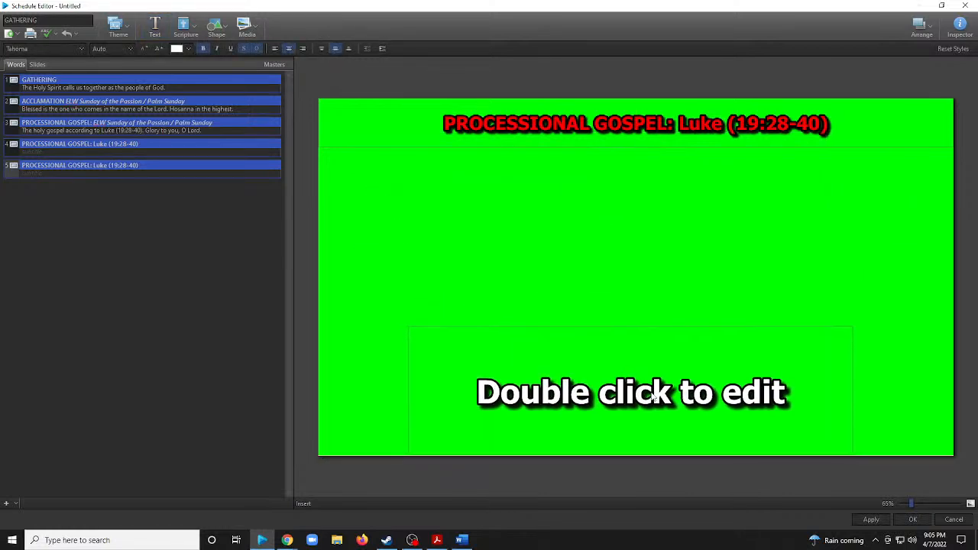
double_click(631, 326)
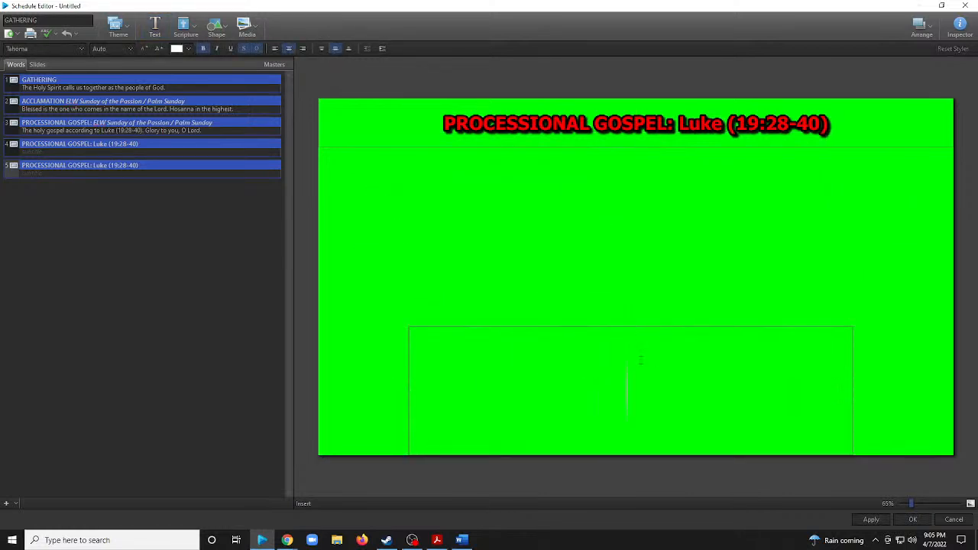
left_click(639, 291)
left_click(631, 390)
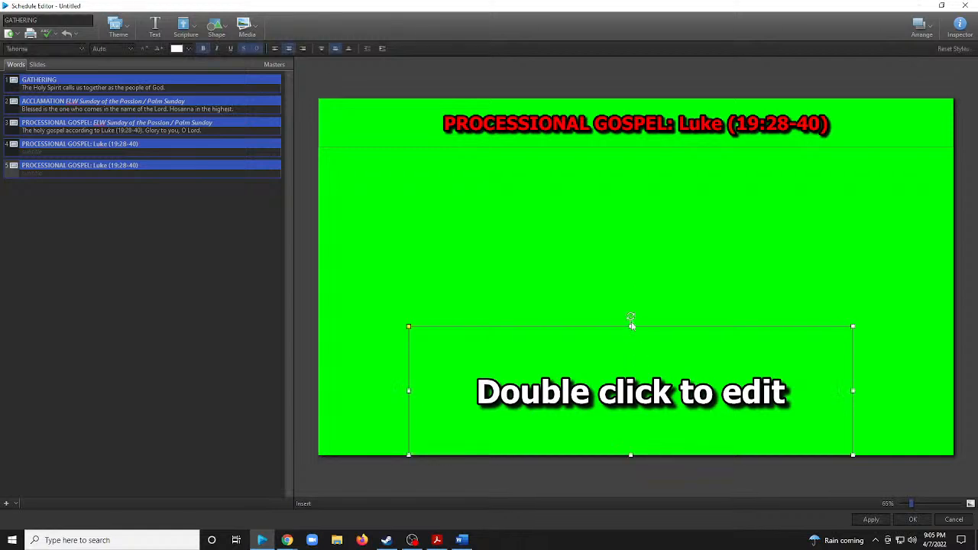
left_click_drag(631, 327, 637, 455)
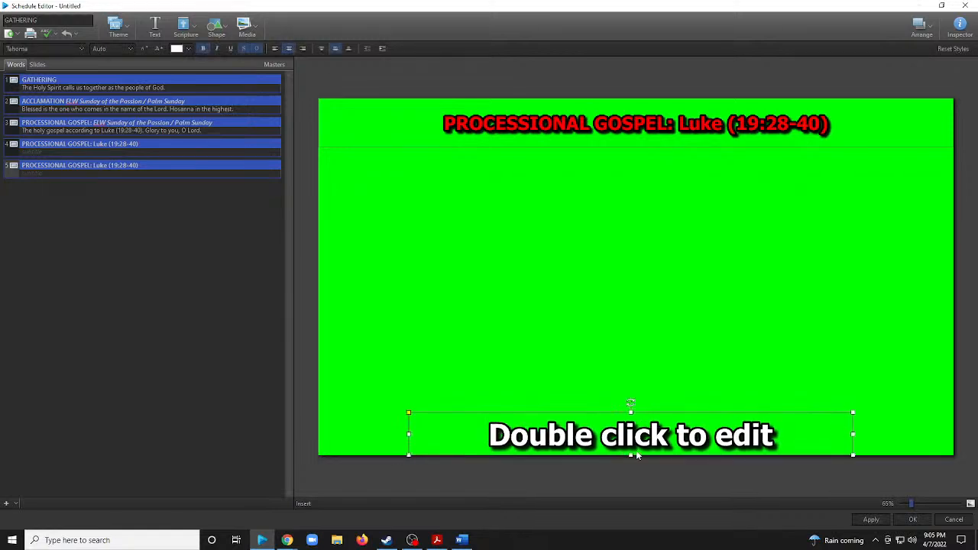
Fill the new text box with "The gospel of the Lord. Praise to You, O Christ." from the Word plan, joined on one line.
double_click(651, 437)
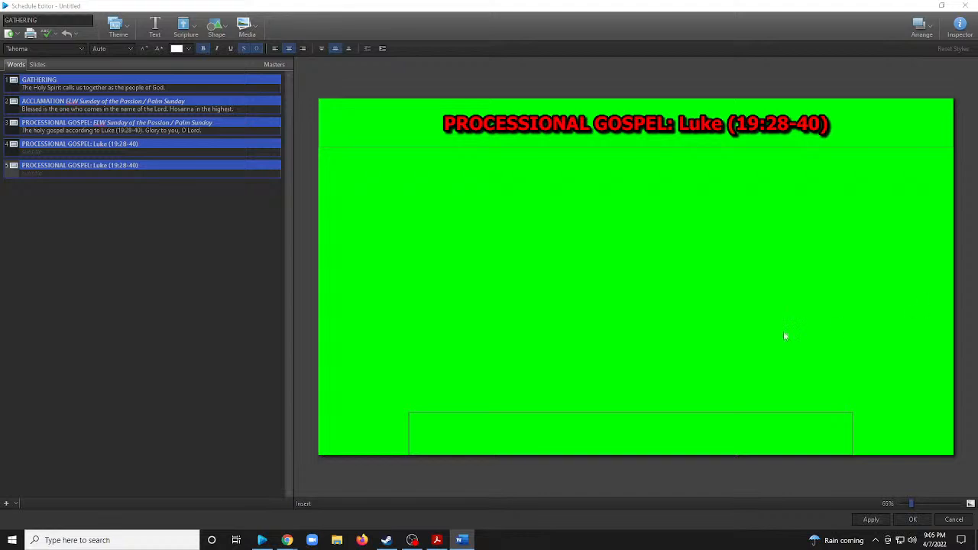
key("alt+Tab")
type("The gospel of the Lord. Praise to You, O Christ.")
left_click(742, 425)
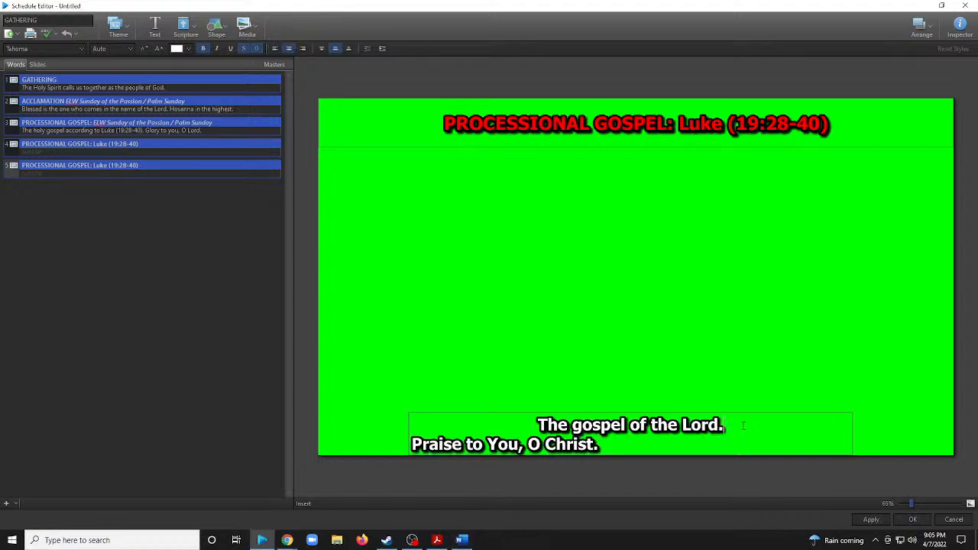
key("Delete")
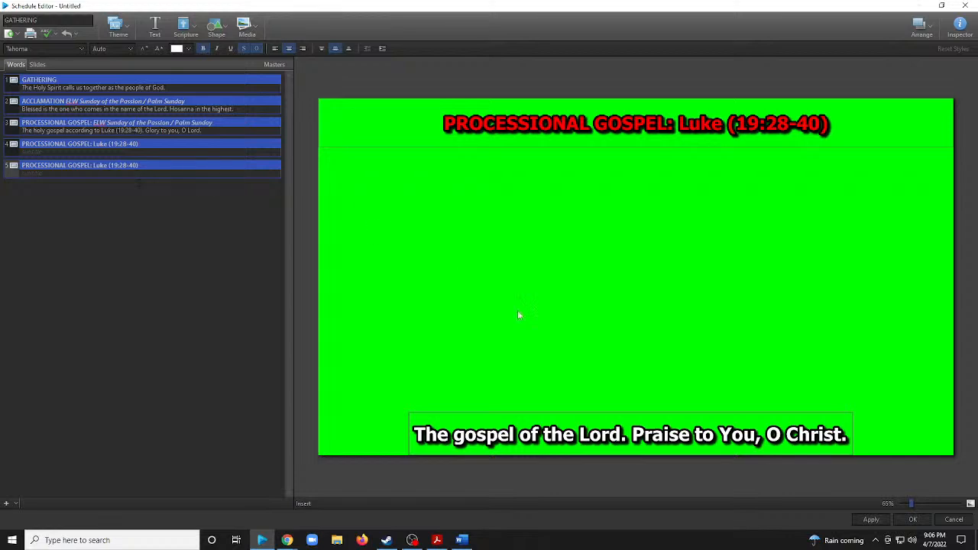
Color "Praise to You, O Christ." red and "The gospel of the Lord." purple on the fifth slide.
left_click_drag(631, 434, 848, 434)
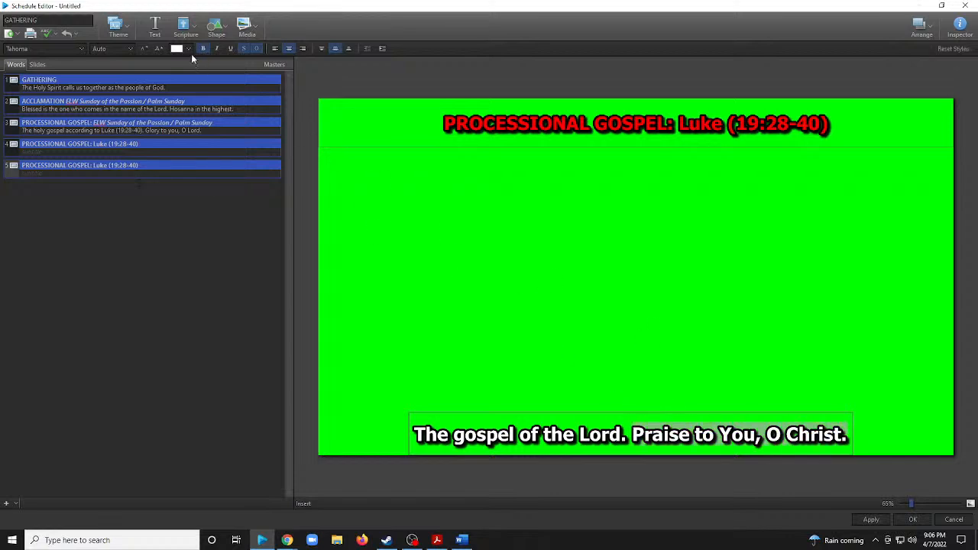
left_click(188, 49)
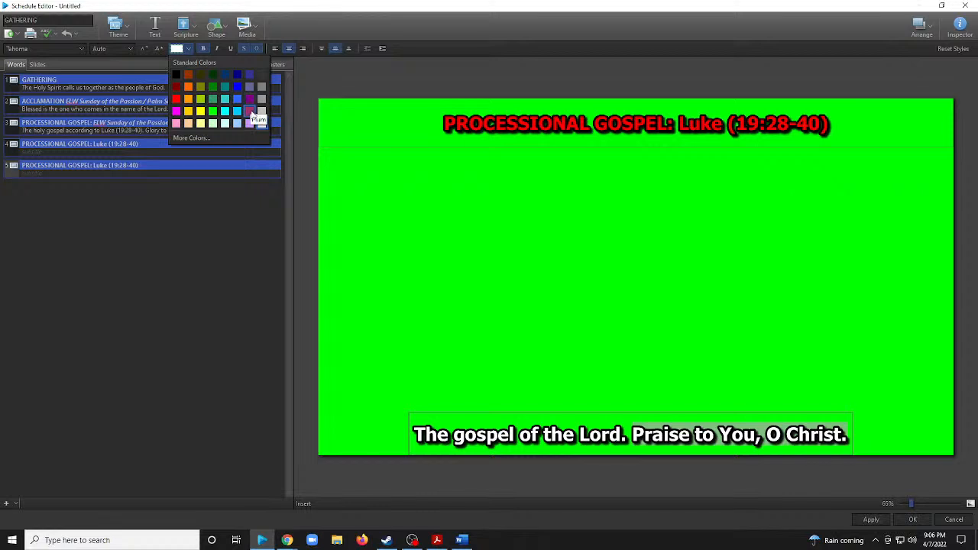
left_click(176, 99)
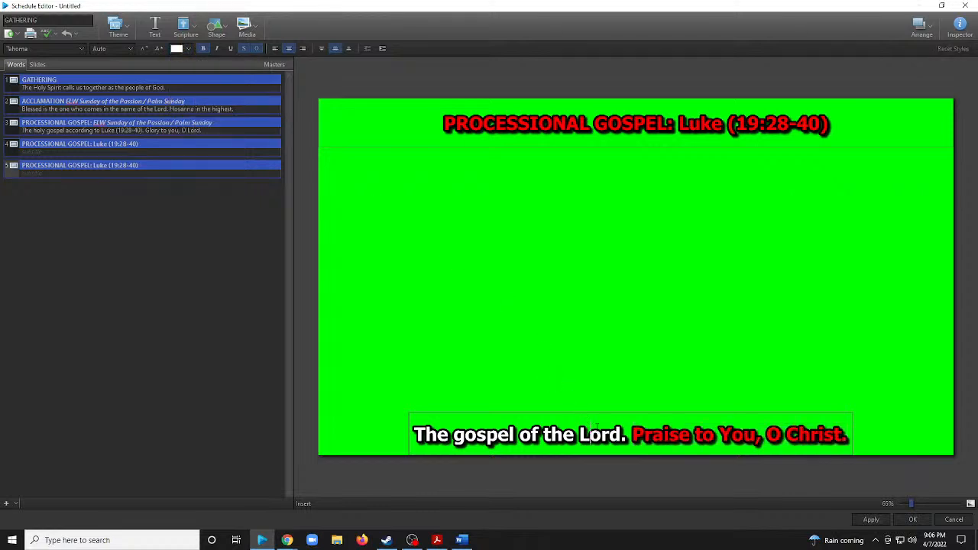
left_click_drag(628, 434, 406, 434)
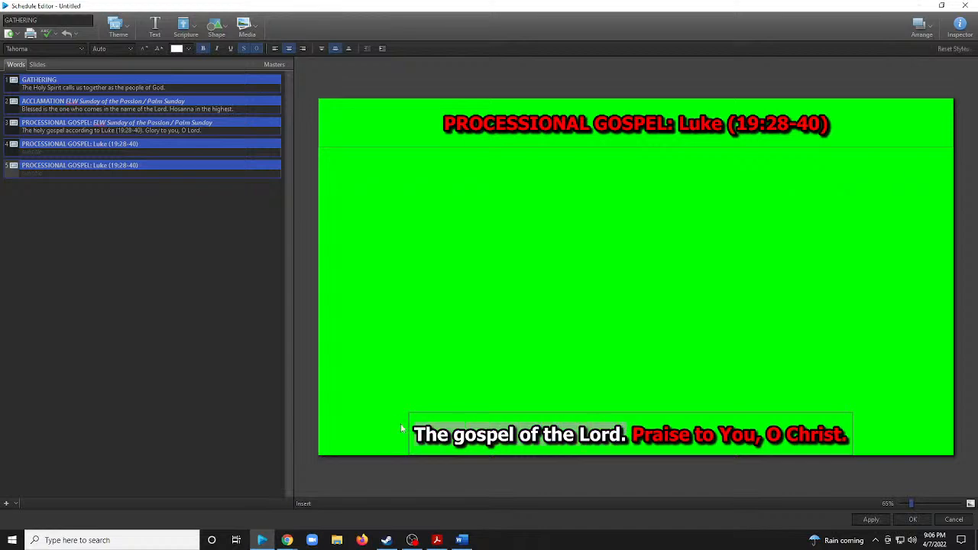
left_click(187, 49)
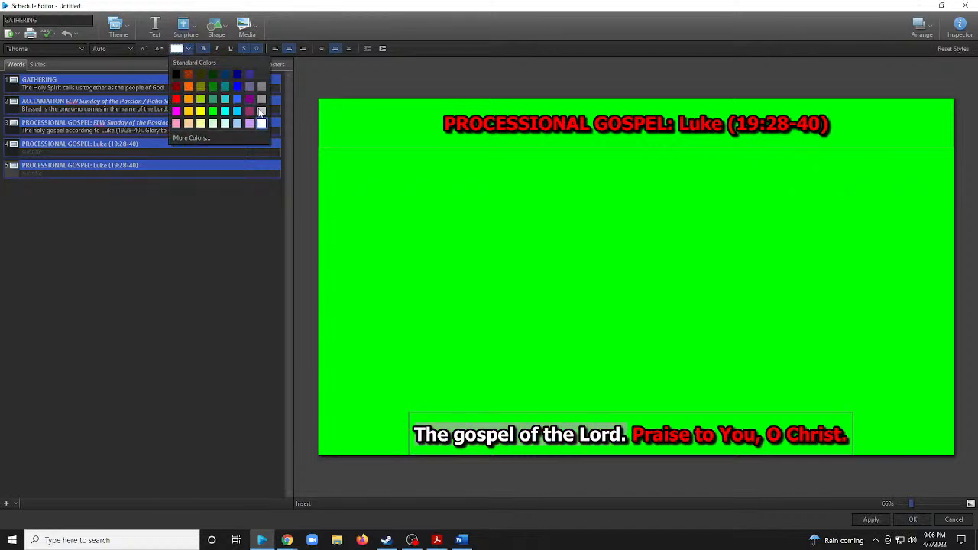
left_click(247, 100)
left_click(650, 365)
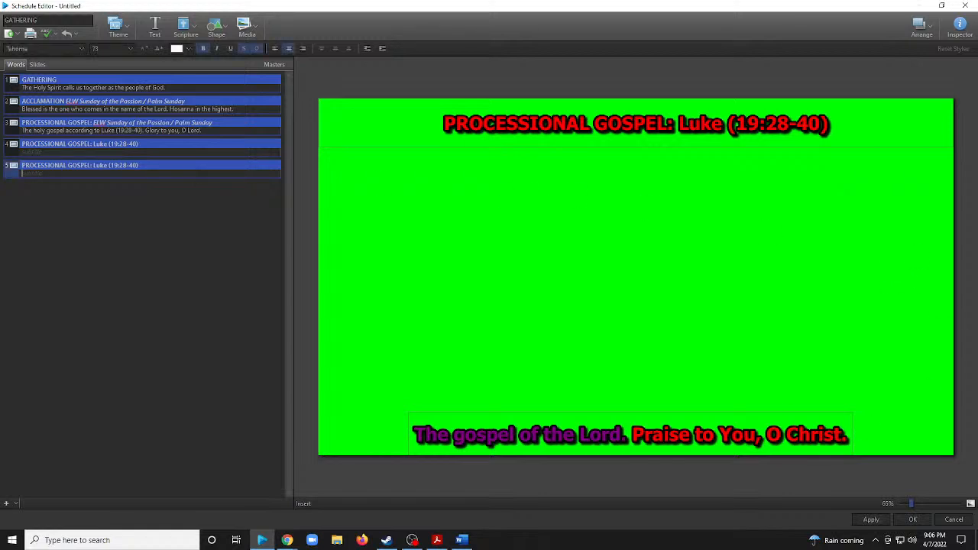
Duplicate the fifth slide with its gospel response and open the copy.
right_click(194, 173)
left_click(245, 266)
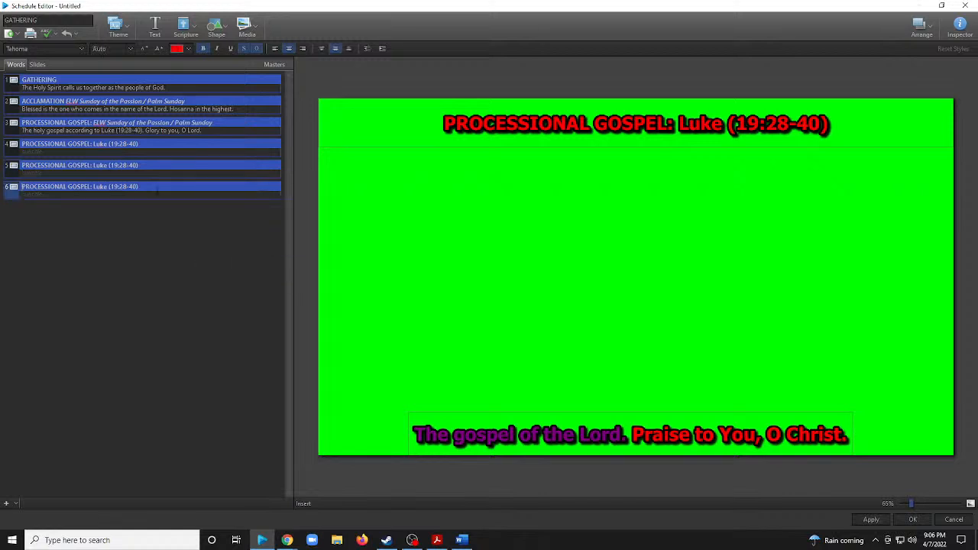
left_click(169, 192)
Replace the sixth slide's title with "BLESSING OF PALMS ELW Sunday of the Passion / Palm Sunday" from the Word plan and color it red.
key("alt+Tab")
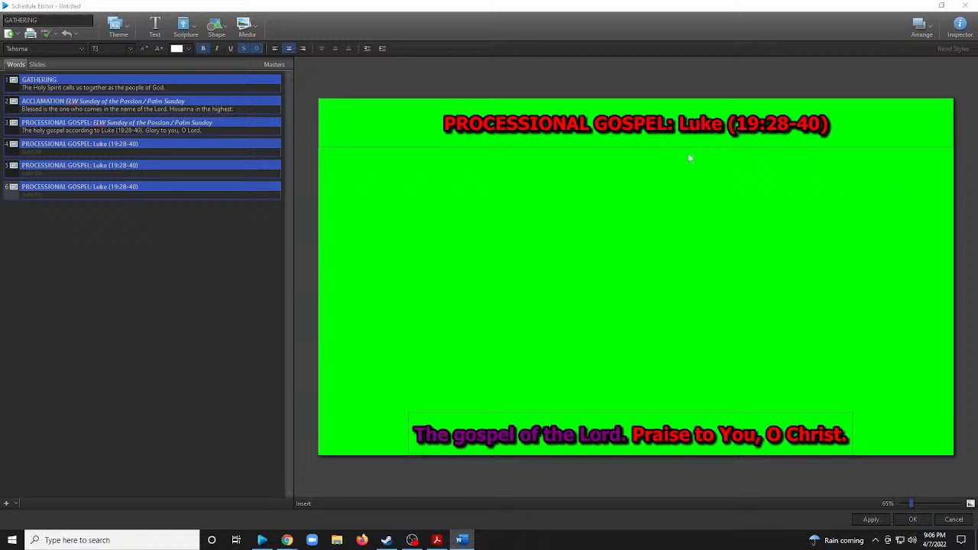
left_click(668, 125)
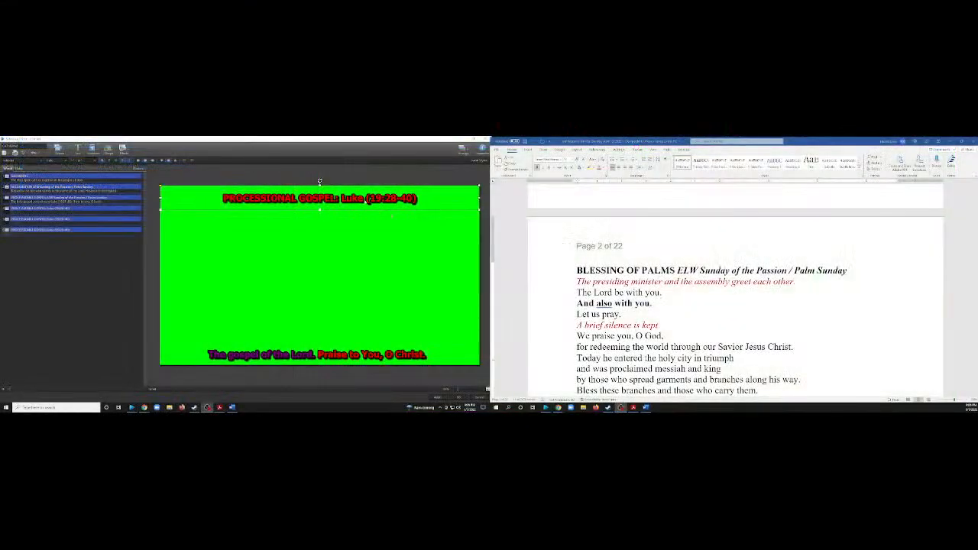
left_click(392, 217)
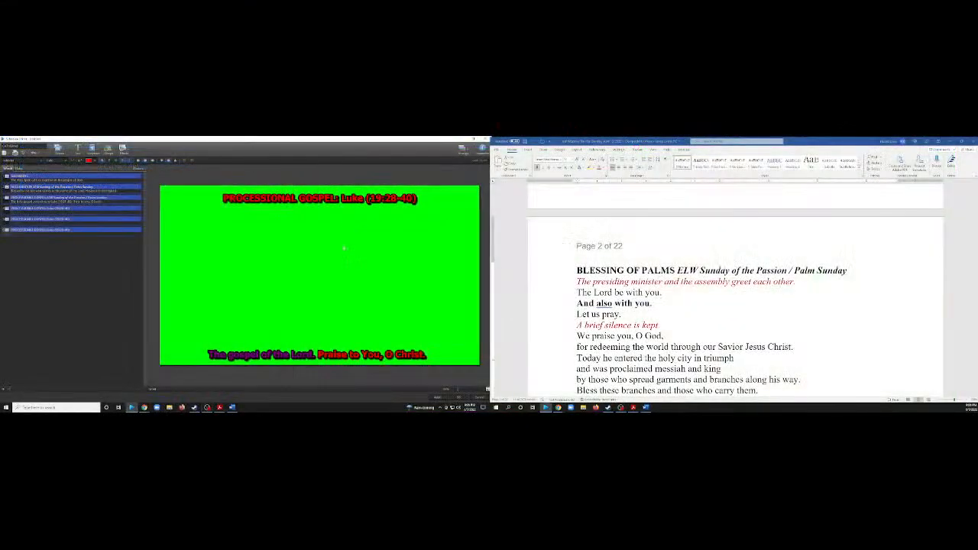
left_click(352, 201)
type("BLESSING OF PALMS ELW Sunday of the Passion / Palm Sunday")
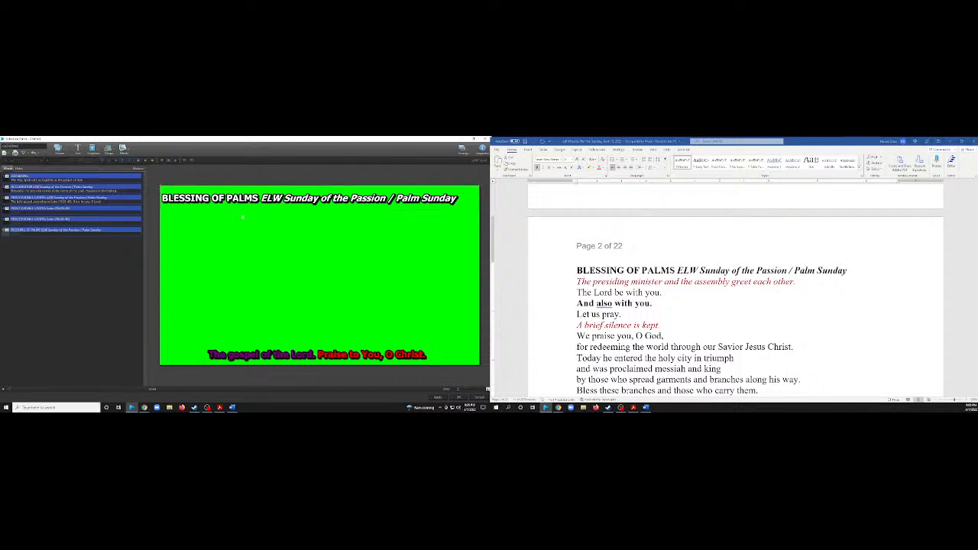
left_click(95, 161)
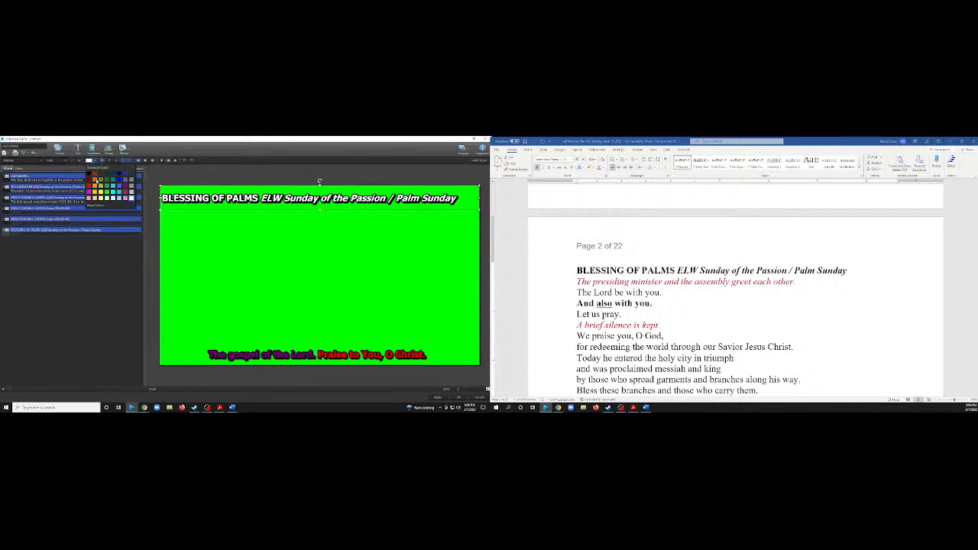
left_click(89, 185)
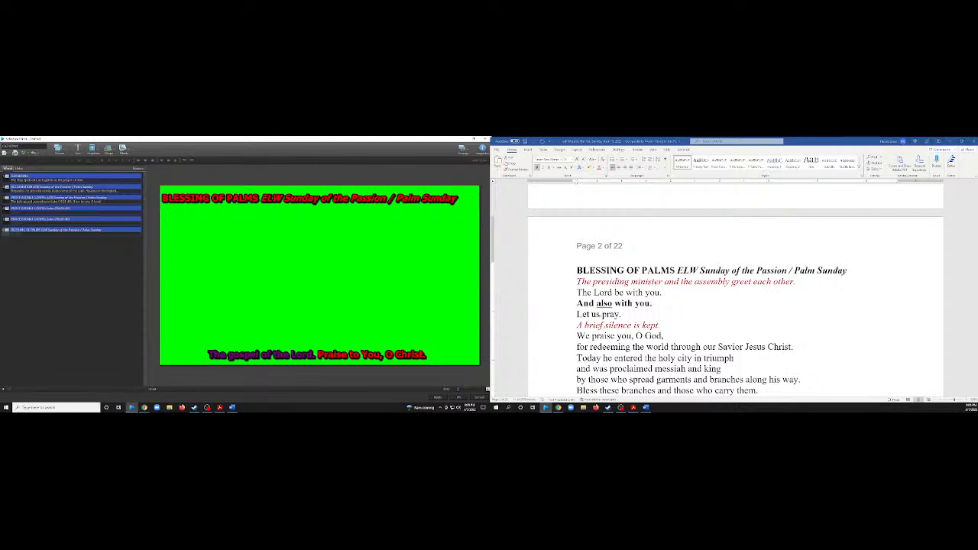
Replace the sixth slide's response text with "The Lord be with you. And also with you." copied from the Word plan.
left_click(656, 304)
left_click_drag(655, 304, 582, 295)
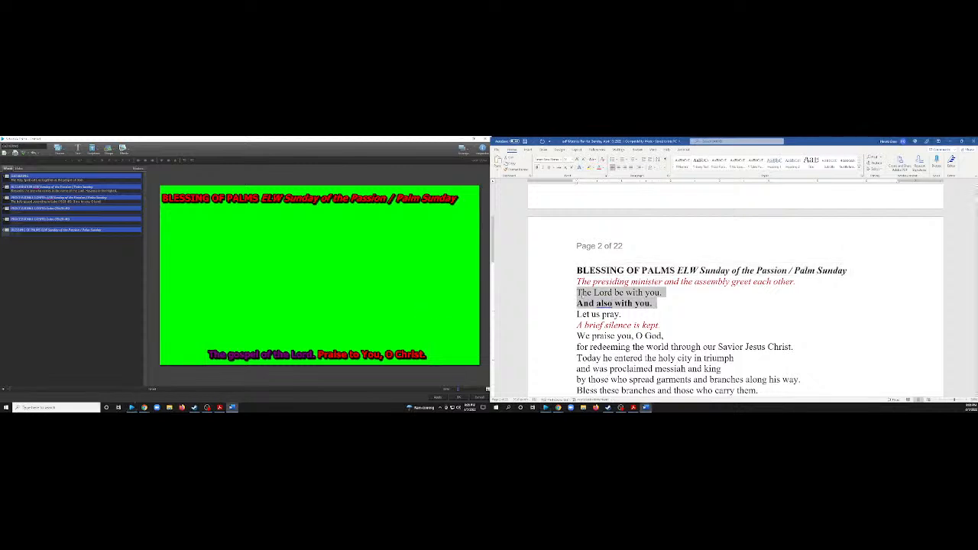
left_click(329, 352)
key("ctrl+a")
type("The Lord be with You. And also with You.")
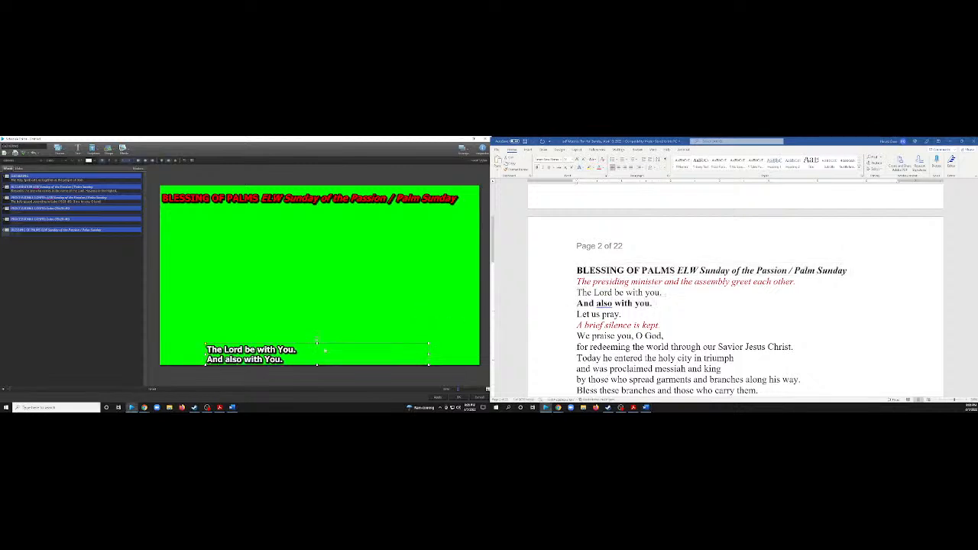
Put the sixth slide's response on one line, coloring "The Lord be with You." purple and "And also with You." red.
key("BackSpace")
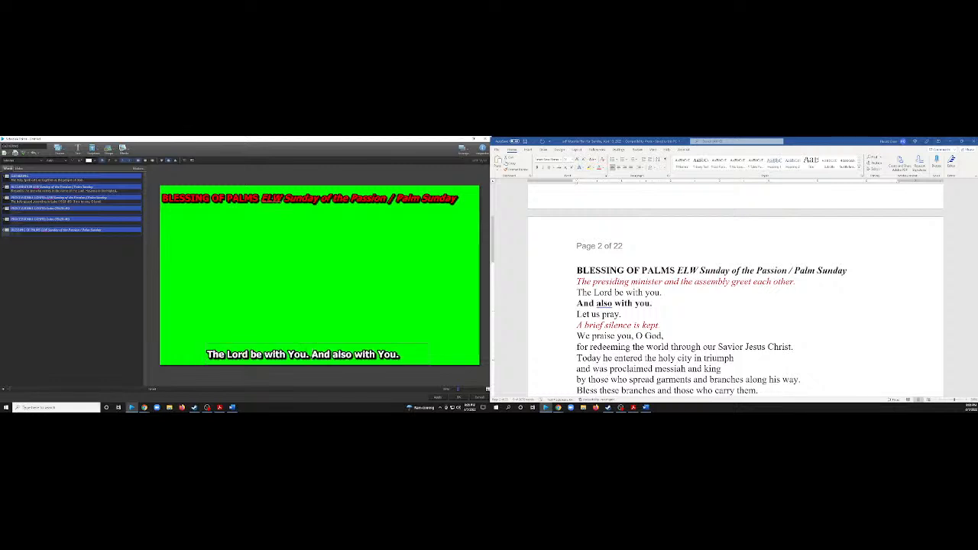
key("ctrl+a")
left_click(91, 160)
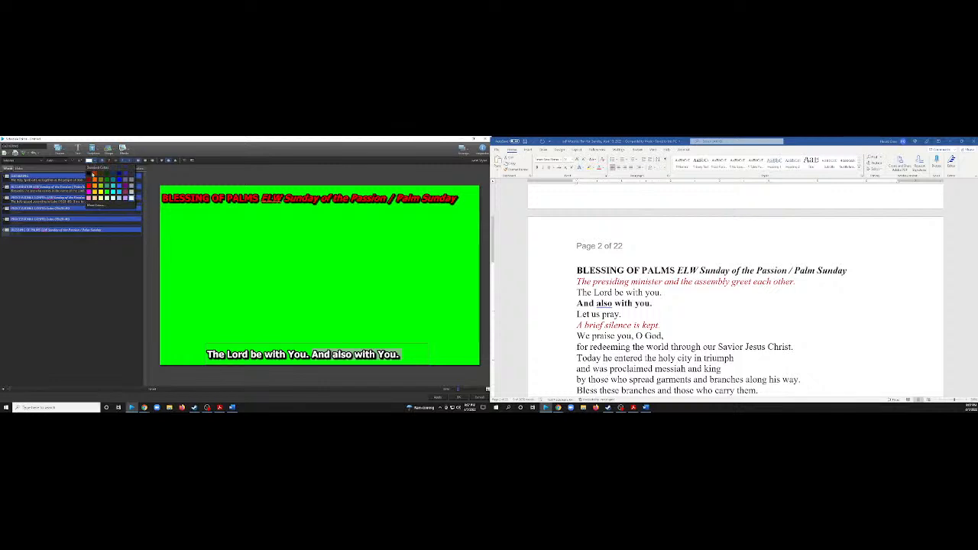
left_click(92, 189)
left_click_drag(310, 354, 207, 355)
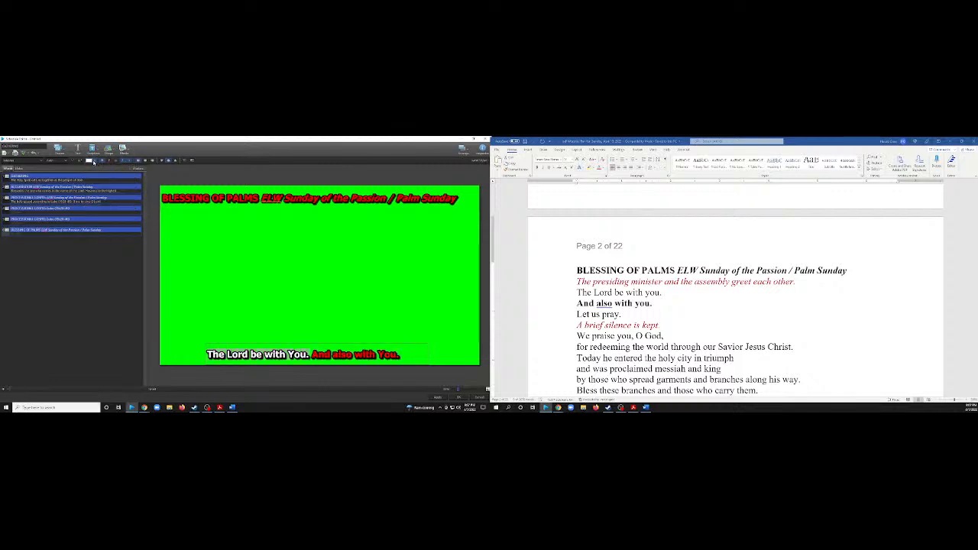
left_click(91, 160)
left_click(125, 191)
left_click(276, 273)
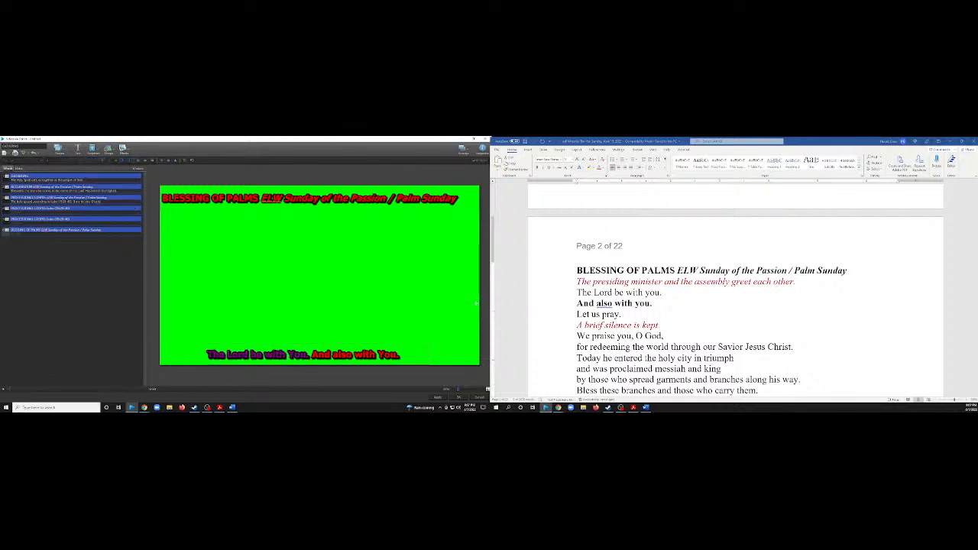
Duplicate the sixth slide, Blessing of Palms, for the closing line of the prayer in the Word plan.
scroll(634, 293, "down", 3)
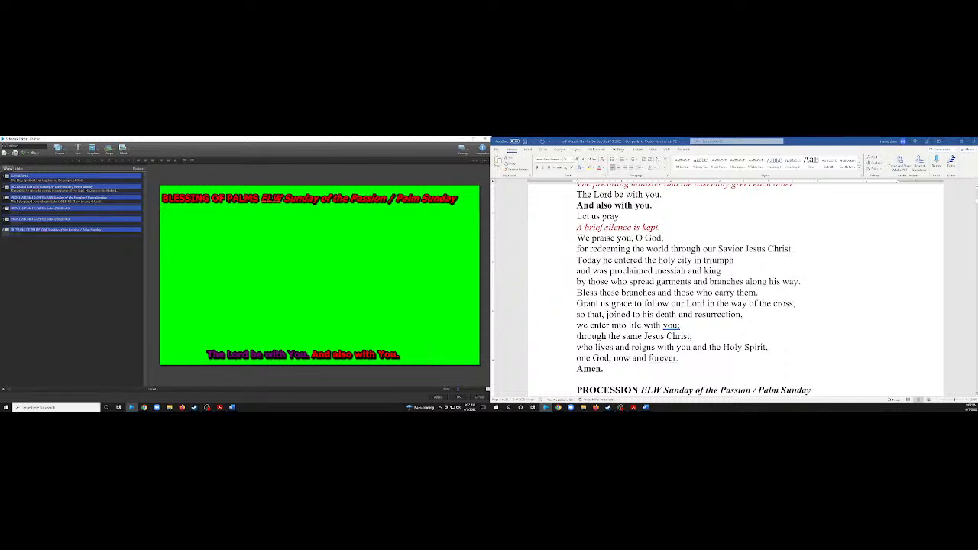
scroll(694, 290, "down", 2)
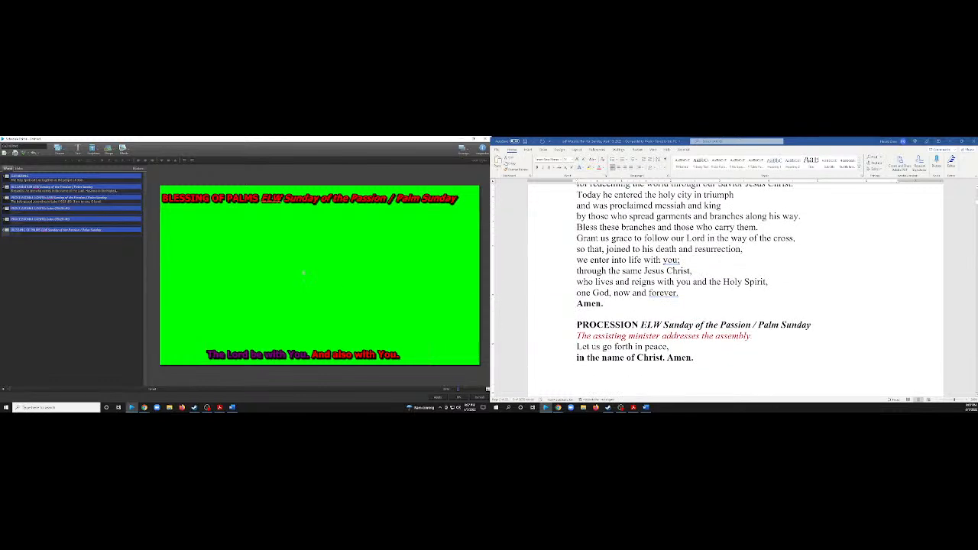
right_click(116, 231)
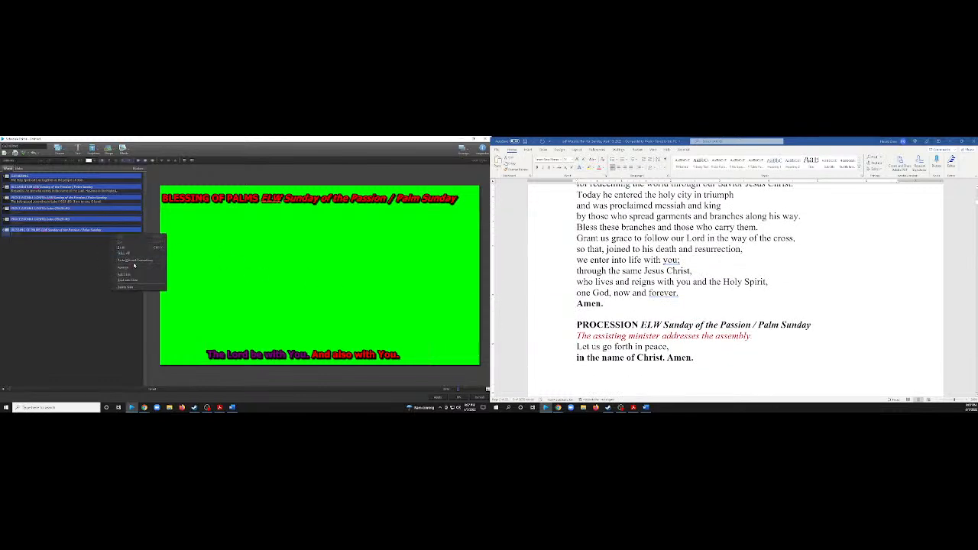
left_click(128, 281)
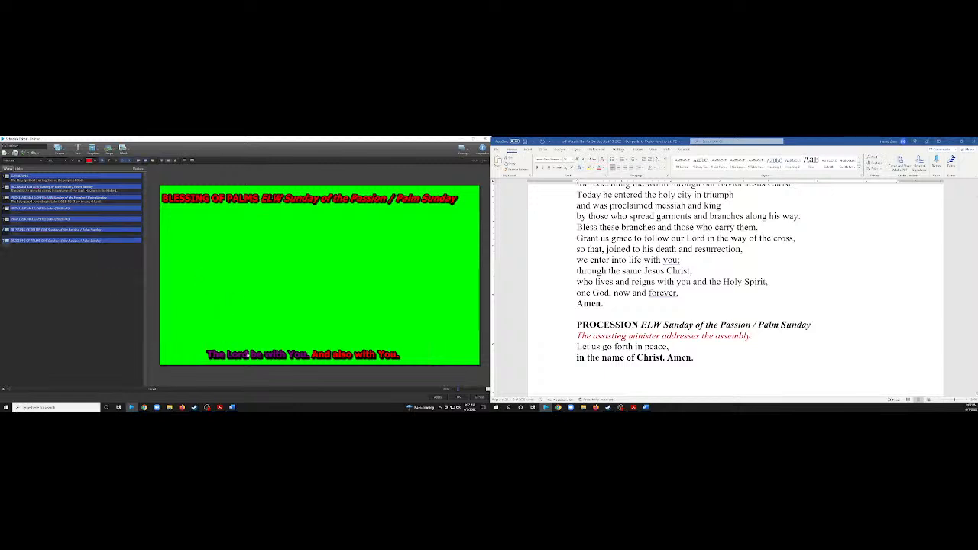
Replace the seventh slide's response with the prayer ending from the Word plan, as one line reading "...one God, now and forever. Amen.".
left_click(247, 355)
left_click(384, 360)
left_click(577, 292)
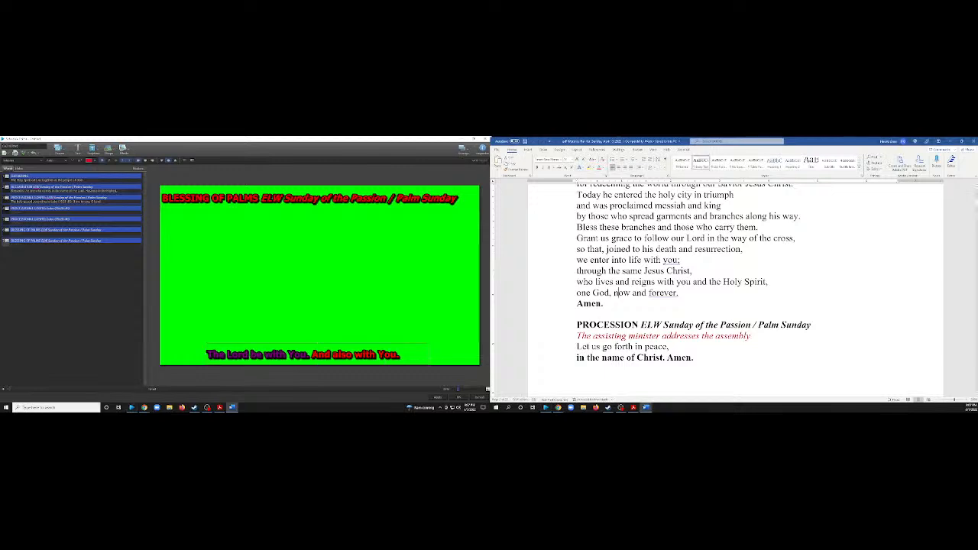
left_click_drag(577, 293, 603, 304)
key("ctrl+c")
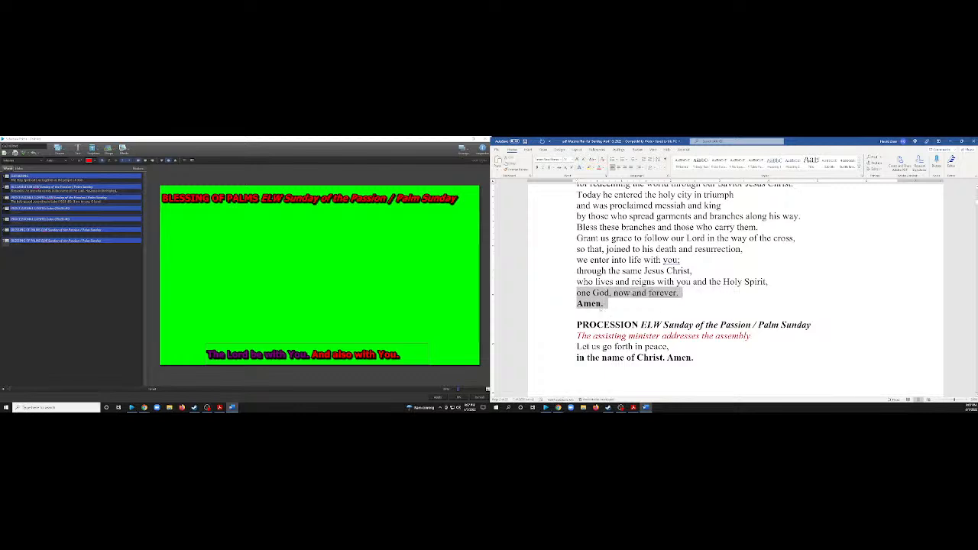
left_click(365, 354)
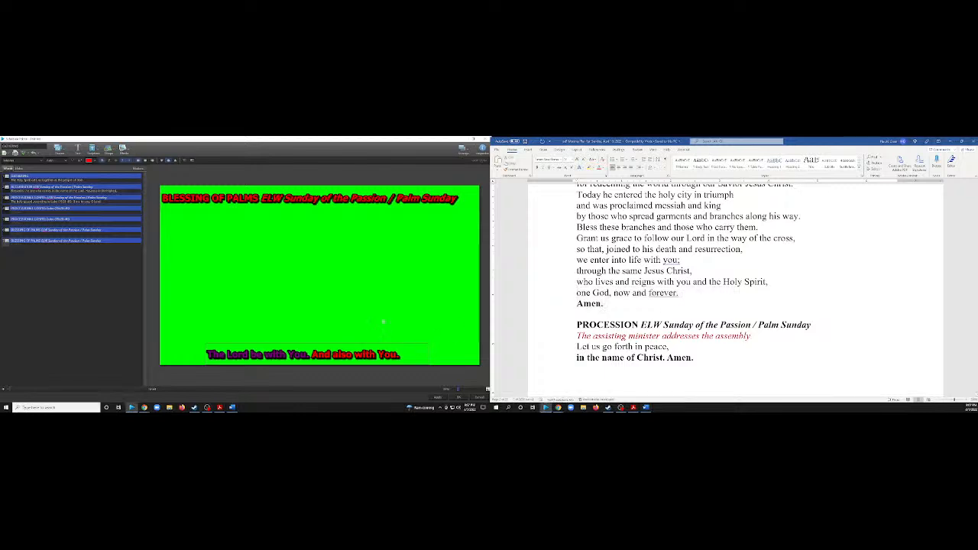
key("ctrl+a")
key("ctrl+v")
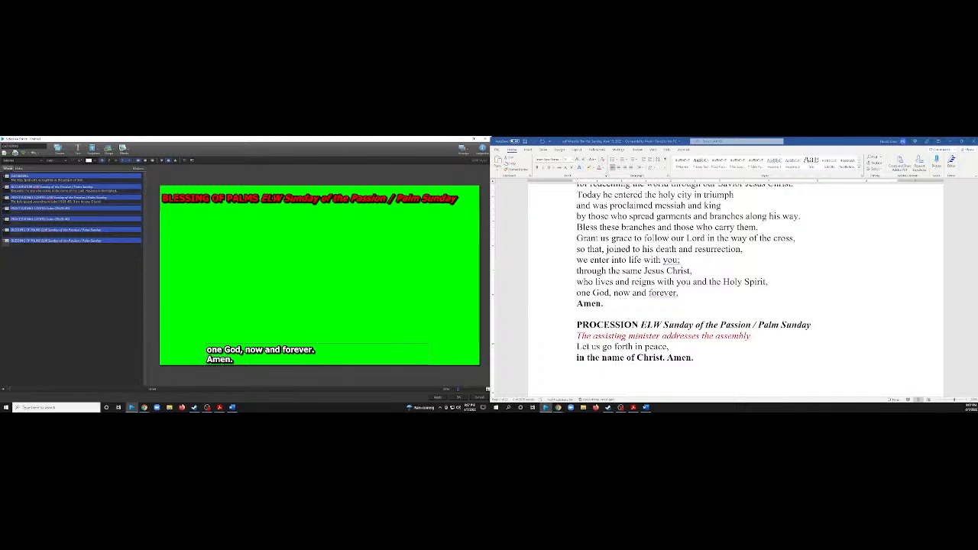
key("Delete")
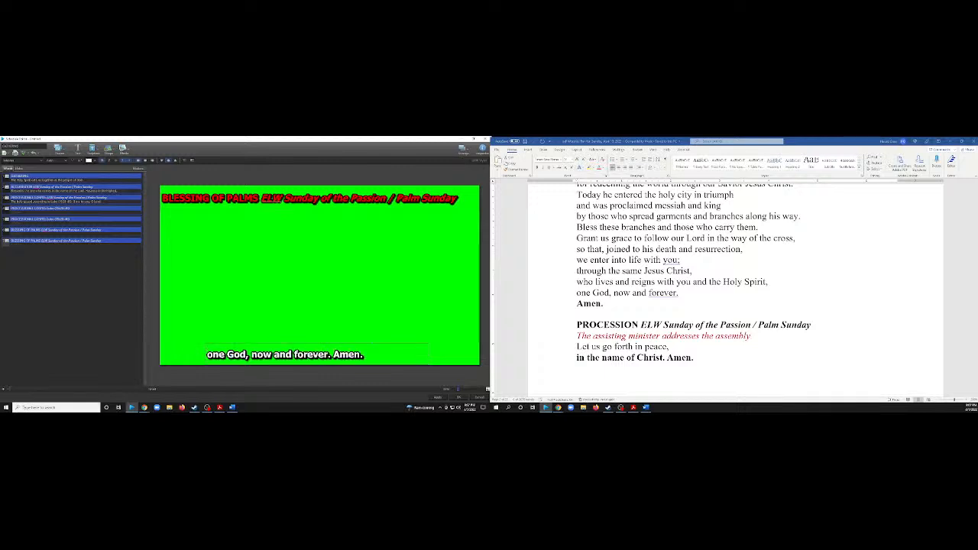
key("Home")
type("....")
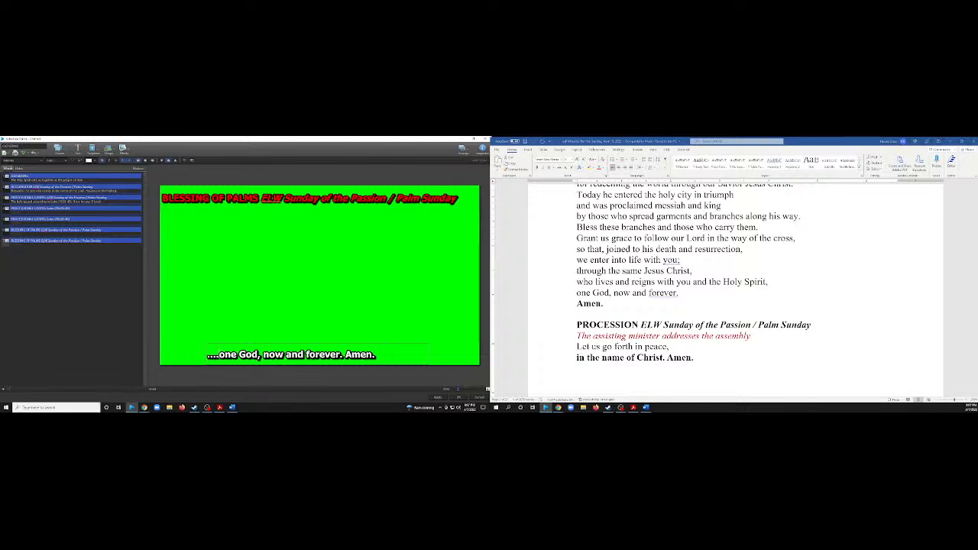
key("BackSpace")
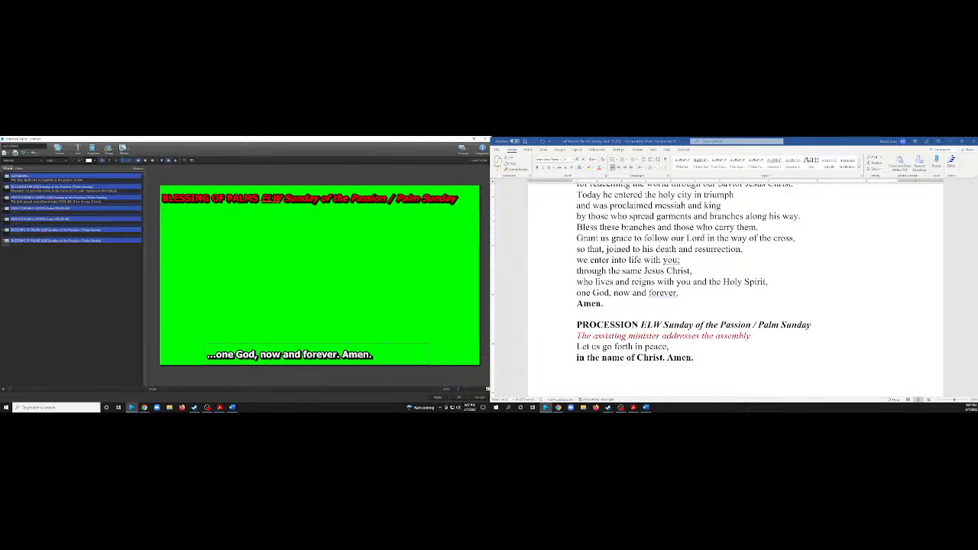
Color "...one God, now and forever." purple and "Amen." red on the seventh slide.
left_click_drag(341, 355, 207, 354)
left_click(95, 160)
left_click(129, 192)
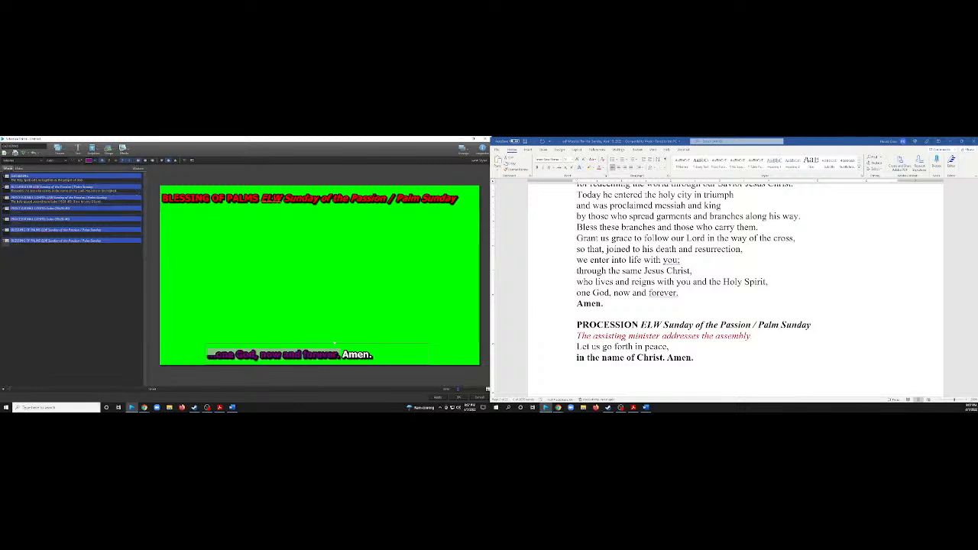
mouse_move(335, 343)
left_mouse_down()
mouse_move(308, 343)
mouse_move(382, 356)
mouse_move(346, 355)
left_mouse_up()
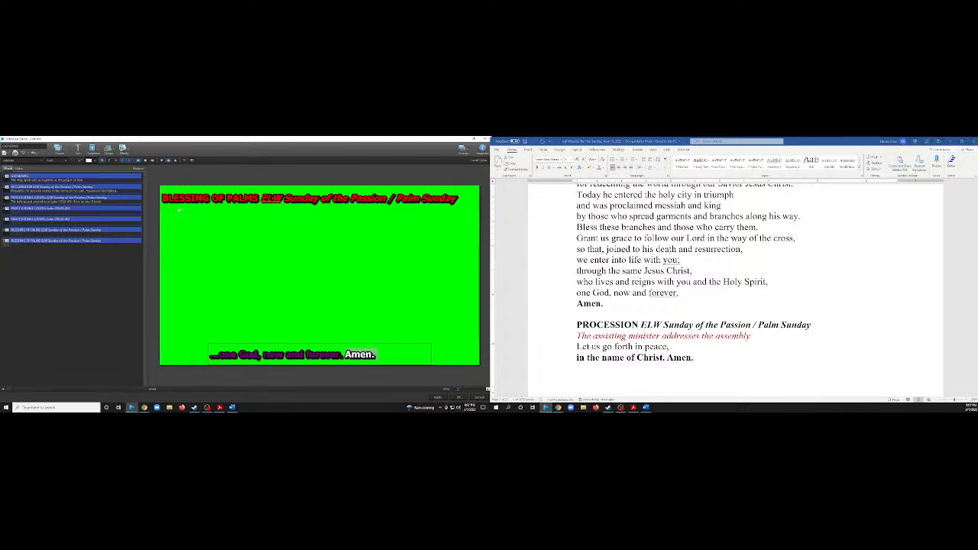
left_click(95, 160)
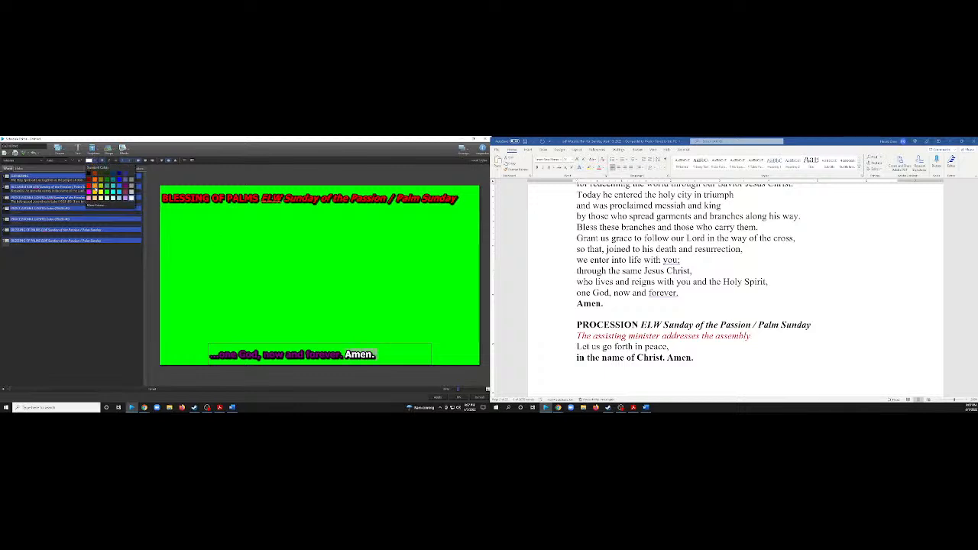
left_click(90, 187)
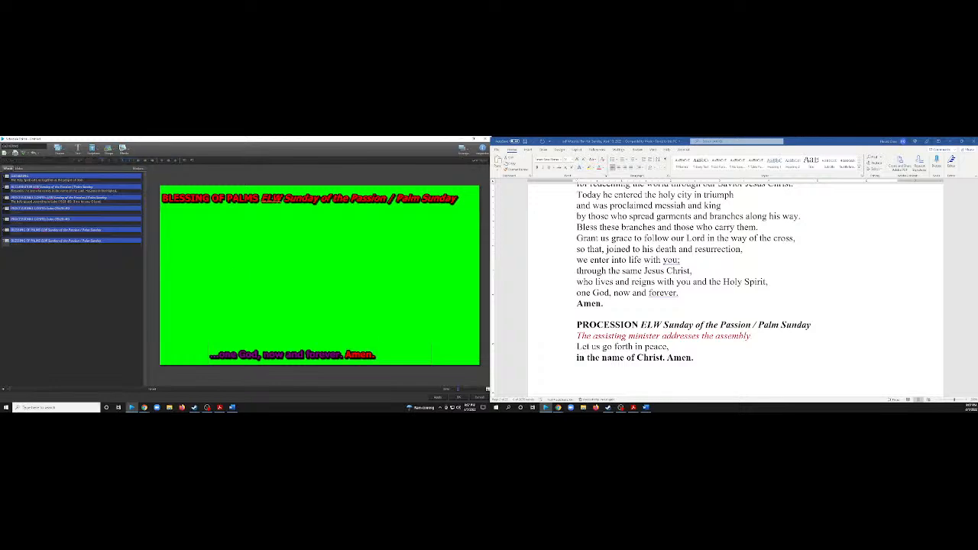
Duplicate the seventh slide for the Procession section of the Word plan.
scroll(619, 298, "up", 3)
scroll(620, 297, "down", 4)
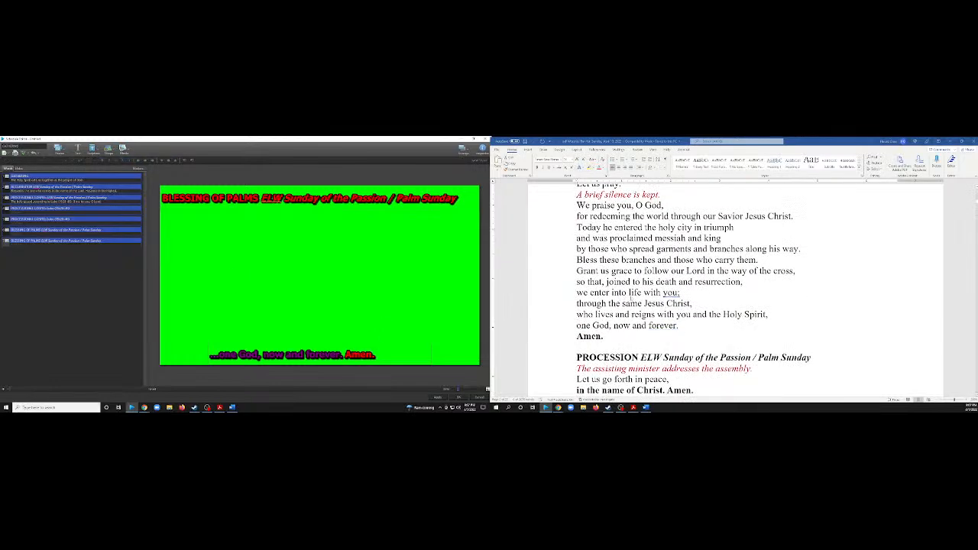
scroll(616, 299, "down", 2)
scroll(616, 299, "up", 1)
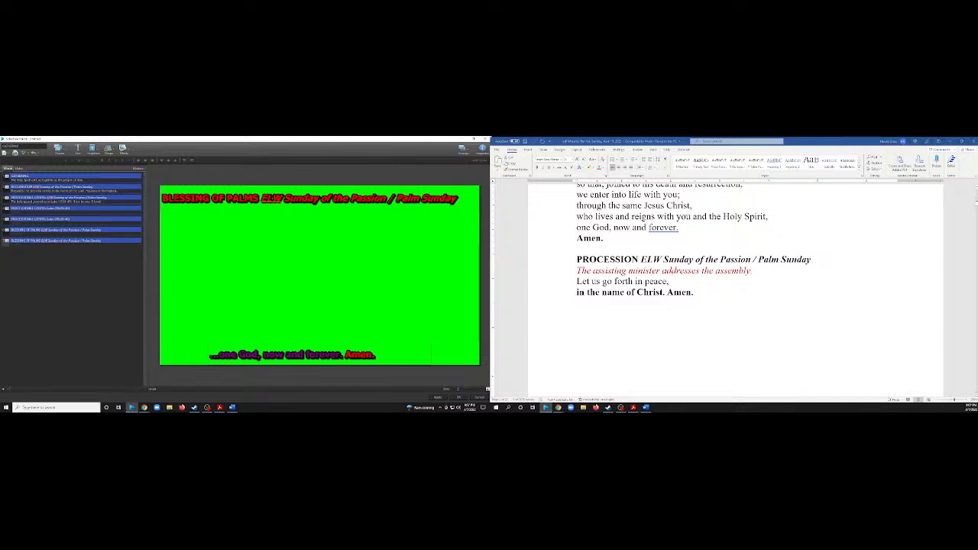
right_click(75, 243)
left_click(92, 290)
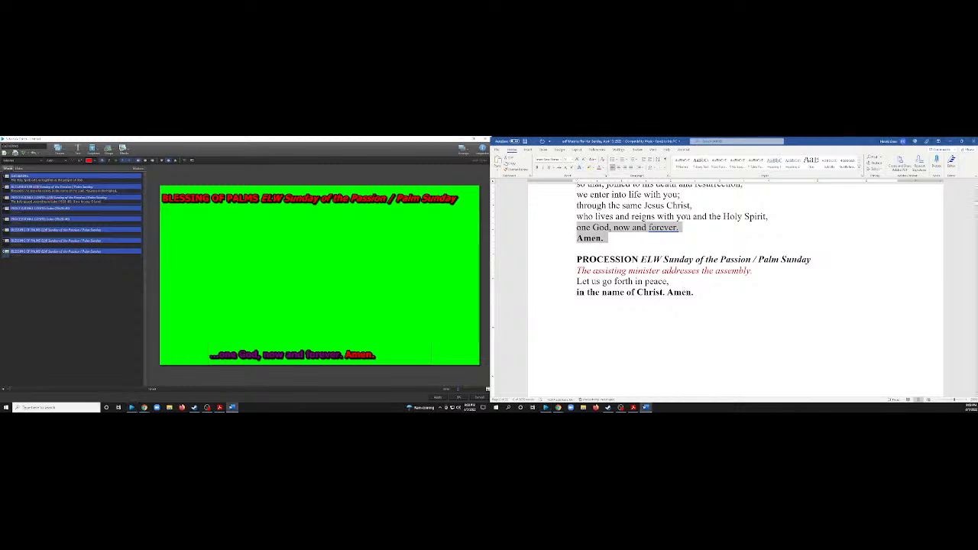
Replace the eighth slide's title with "PROCESSION ELW Sunday of the Passion / Palm Sunday" copied from the Word plan.
left_click_drag(813, 259, 576, 260)
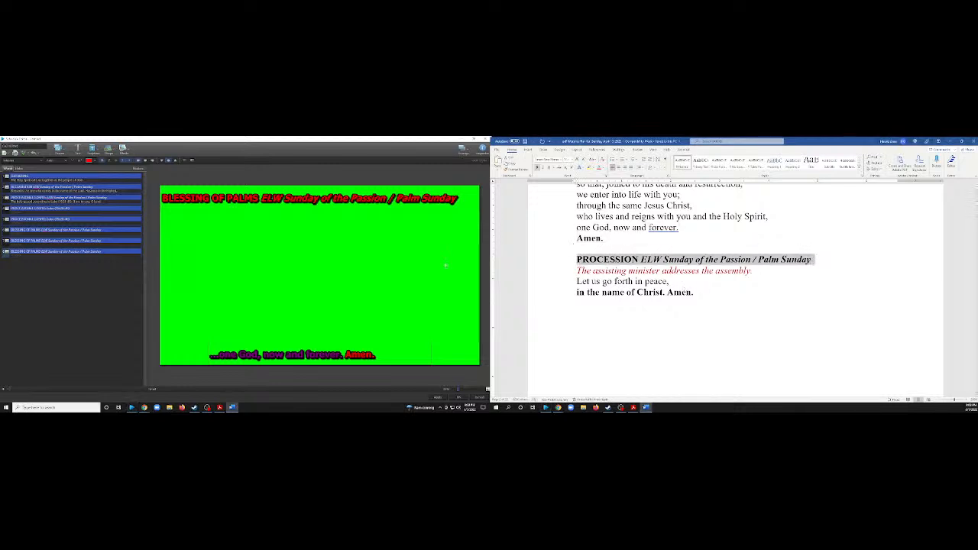
double_click(398, 198)
key("ctrl+v")
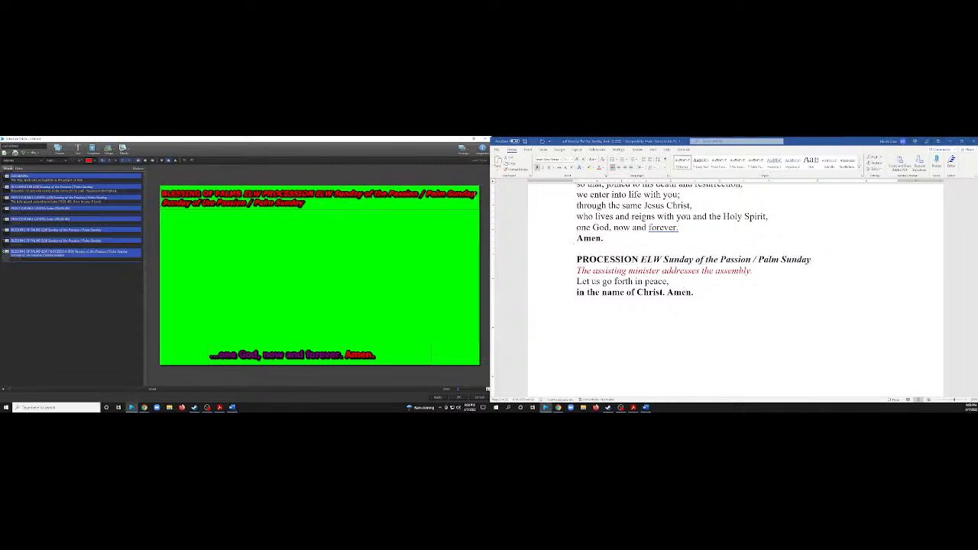
left_click(309, 208)
key("ctrl+v")
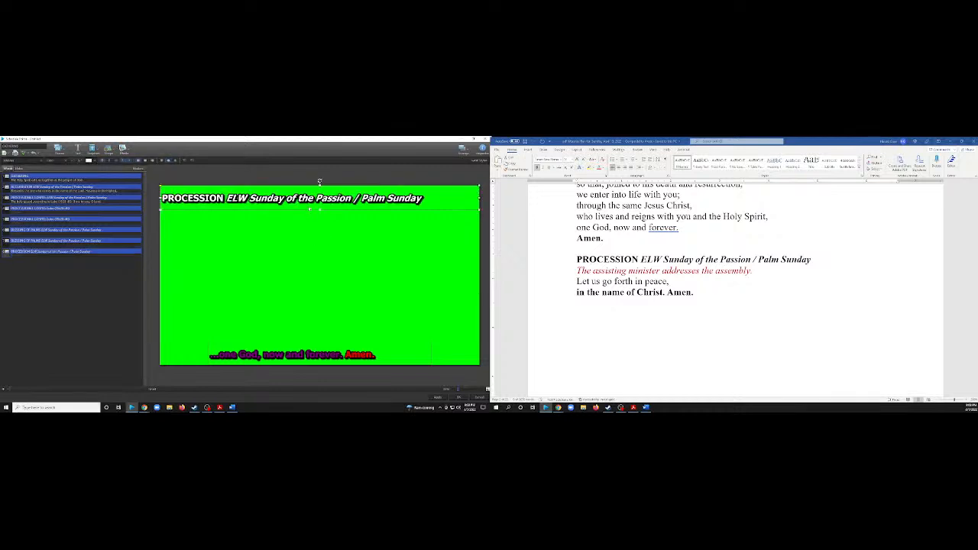
Color the eighth slide's PROCESSION title red.
left_click(328, 260)
left_click(310, 205)
left_click(96, 162)
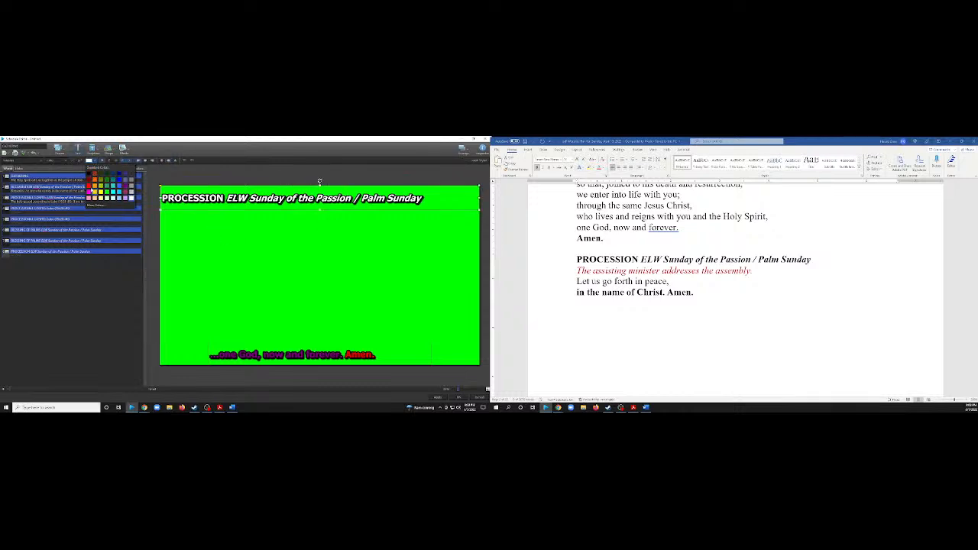
left_click(91, 191)
left_click(291, 267)
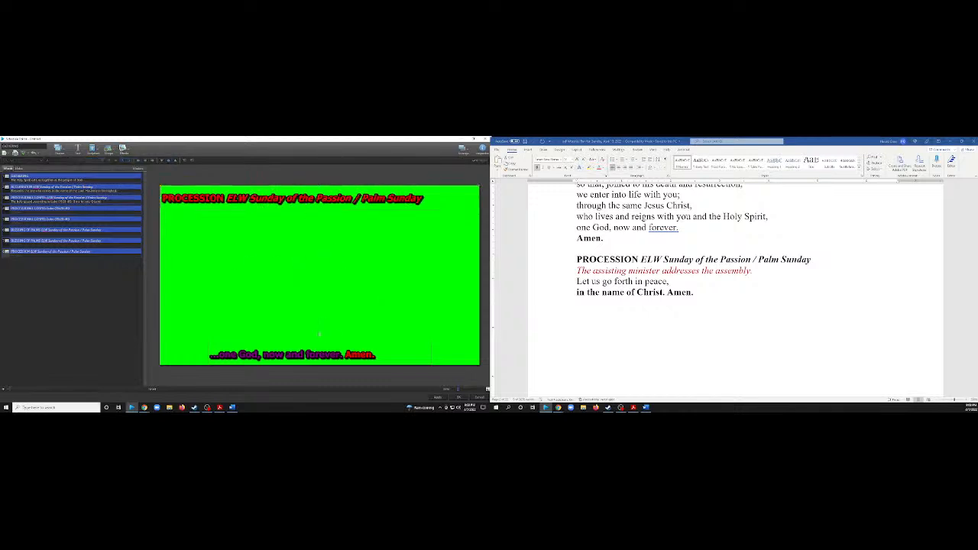
Replace the eighth slide's response with "Let us go forth in peace, in the name of Christ. Amen." from the Word plan, on one line.
left_click_drag(671, 303, 577, 282)
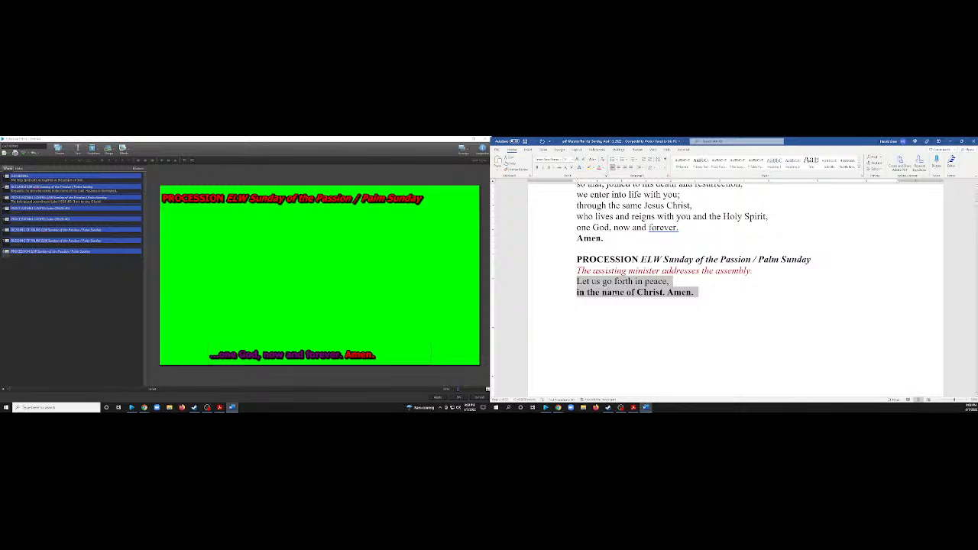
right_click(616, 289)
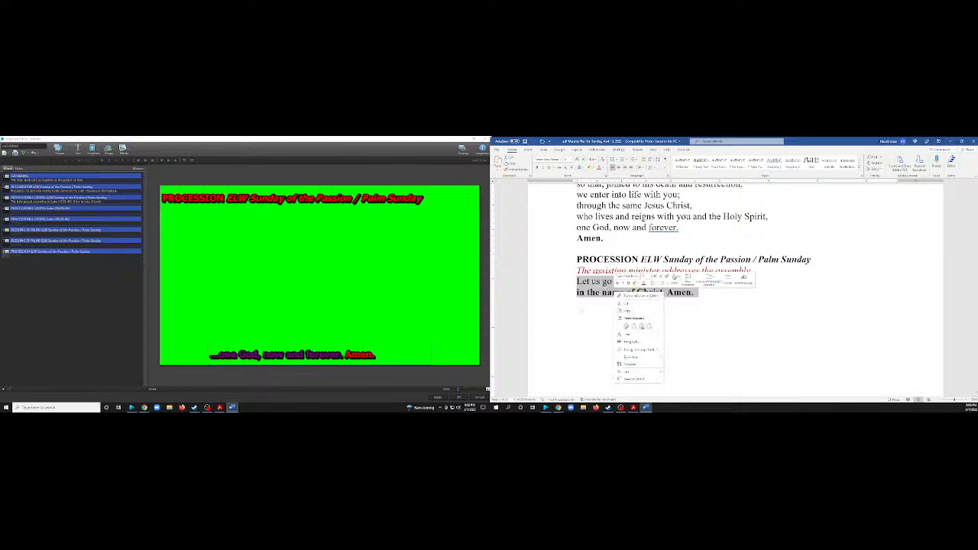
left_click(626, 310)
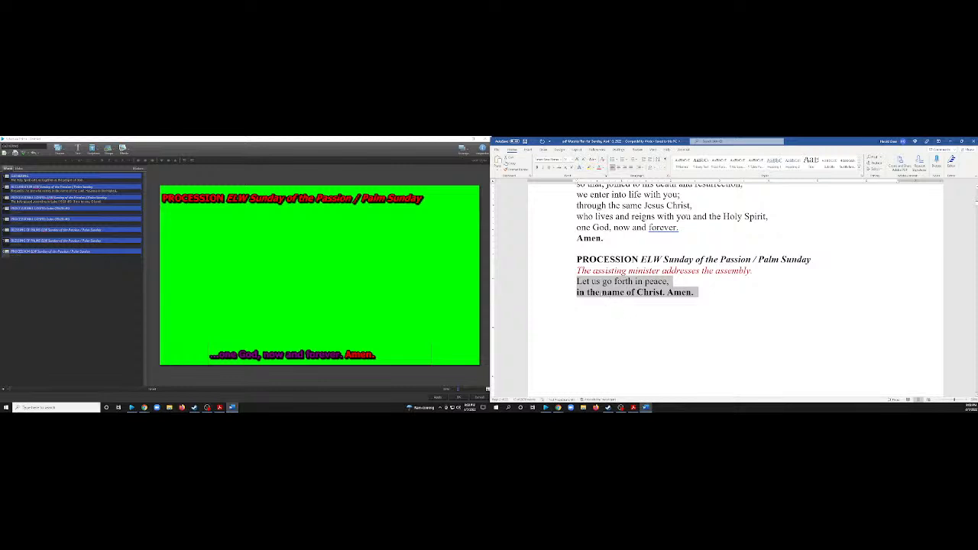
left_click(317, 358)
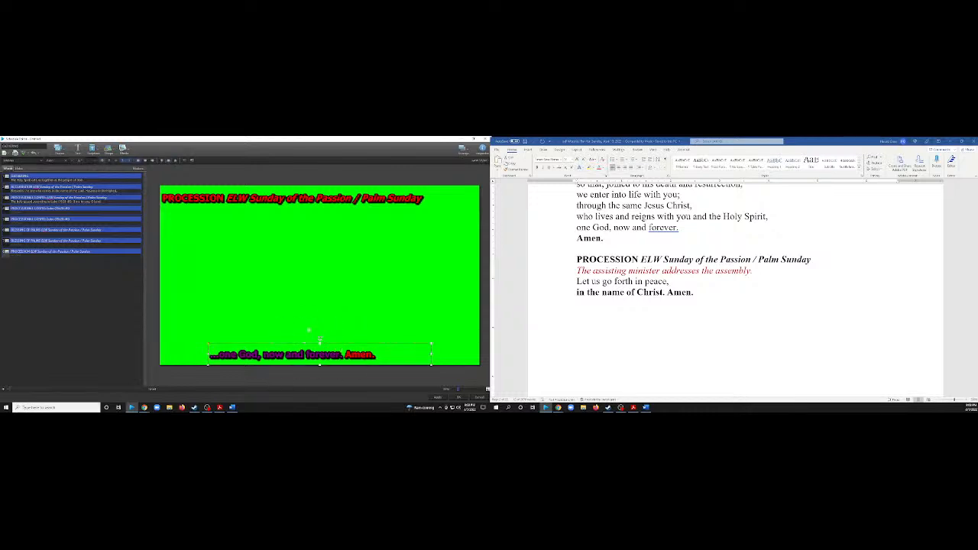
key("ctrl+v")
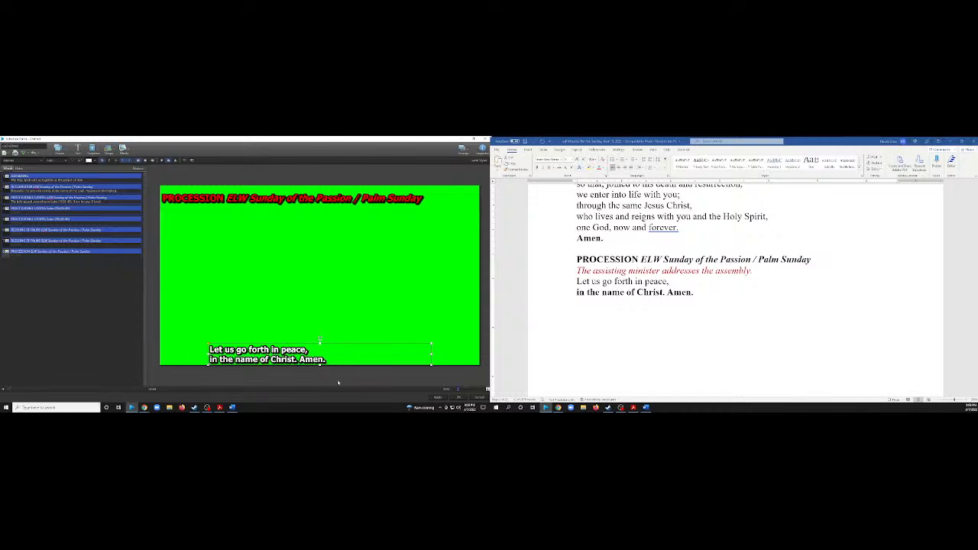
left_click(317, 350)
key("Delete")
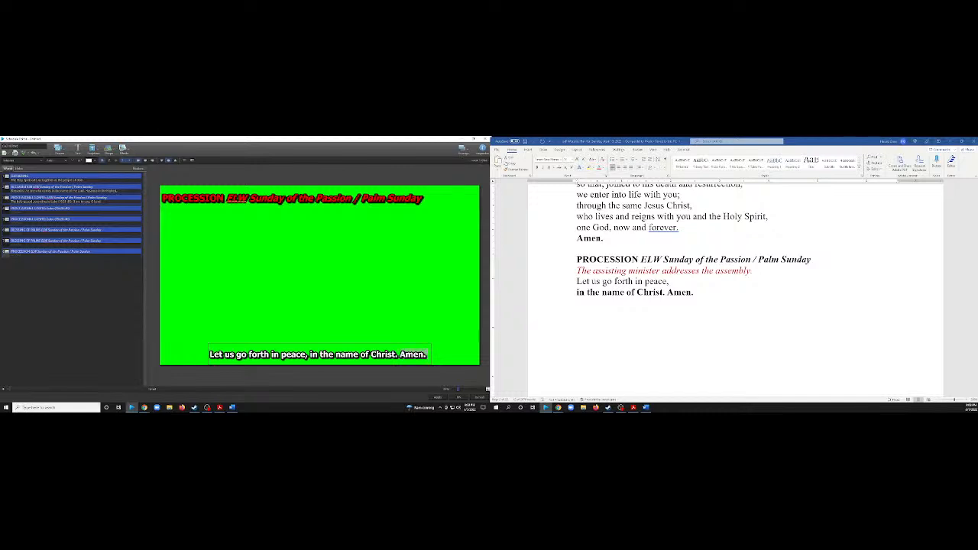
Color "in the name of Christ. Amen." red in the eighth slide's response.
left_click_drag(399, 354, 311, 354)
left_click(99, 162)
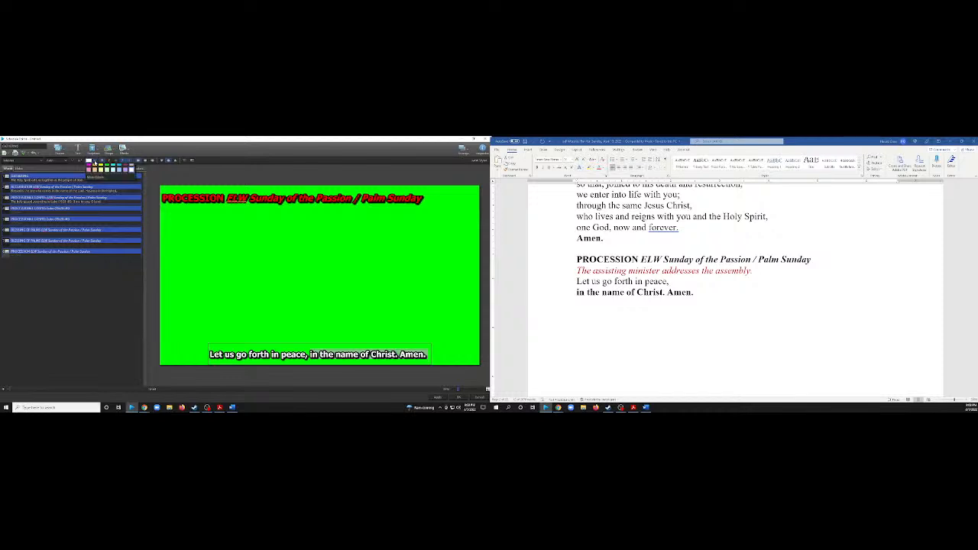
left_click(90, 187)
left_click(310, 282)
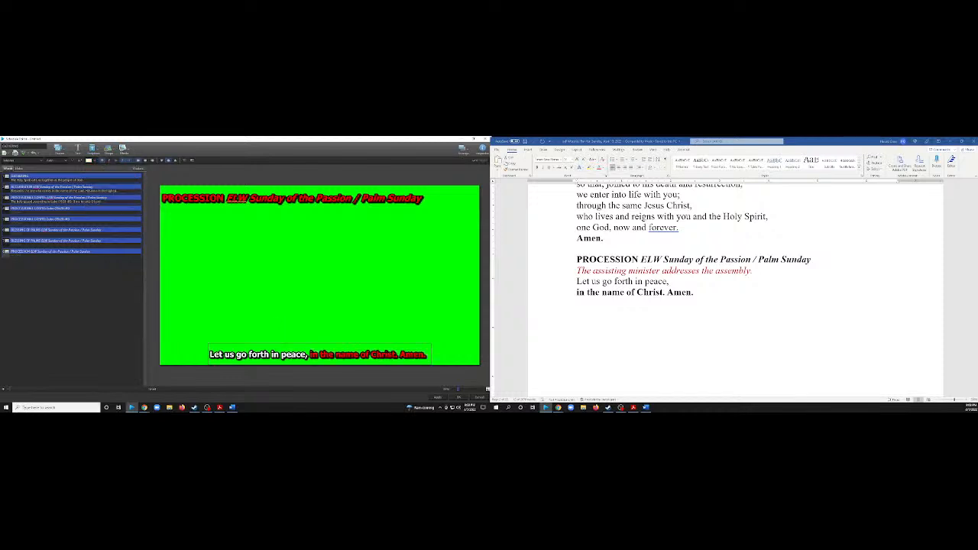
Color "Let us go forth in peace," purple in the eighth slide's response.
left_click_drag(308, 355, 211, 355)
left_click(91, 161)
left_click(122, 189)
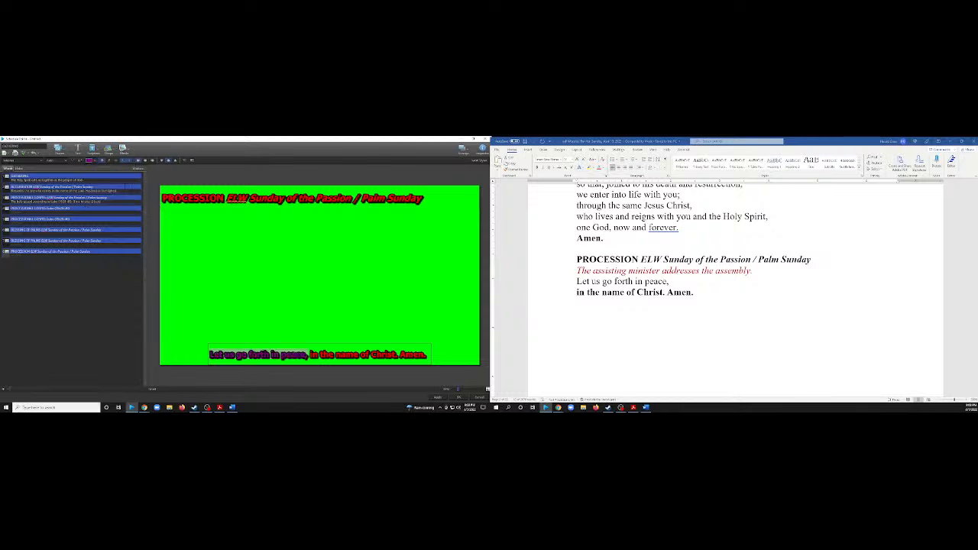
left_click(242, 289)
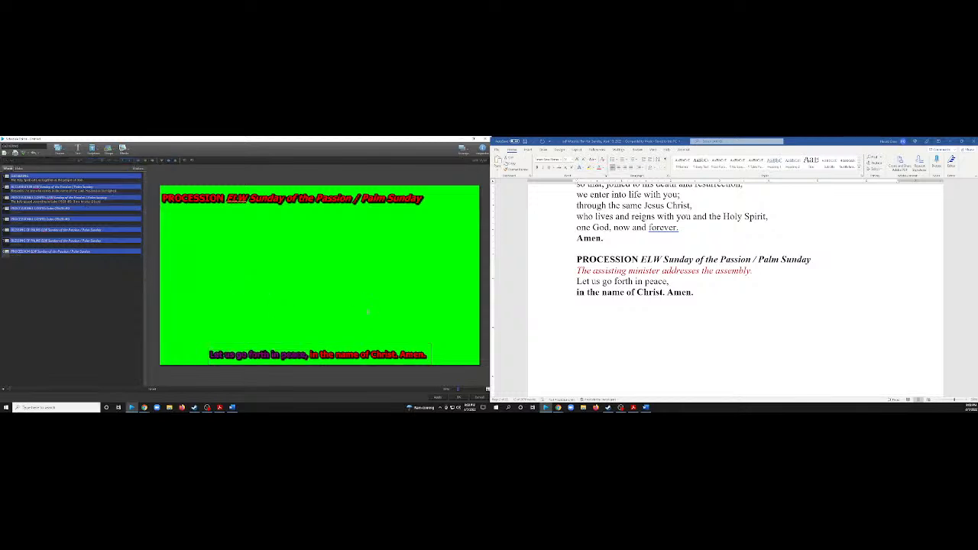
Center the PROCESSION title on the eighth slide and the BLESSING OF PALMS title on the sixth slide.
left_click(294, 207)
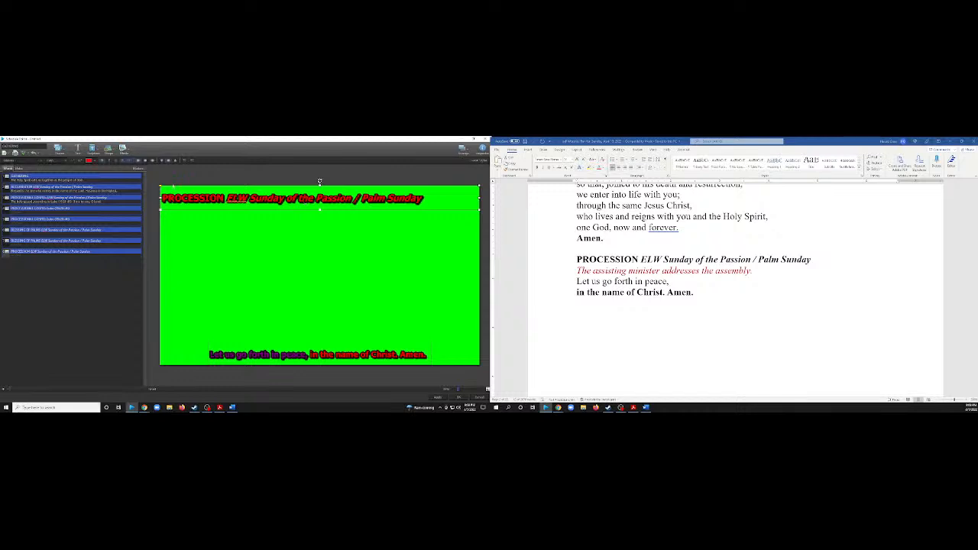
left_click(146, 161)
left_click(100, 243)
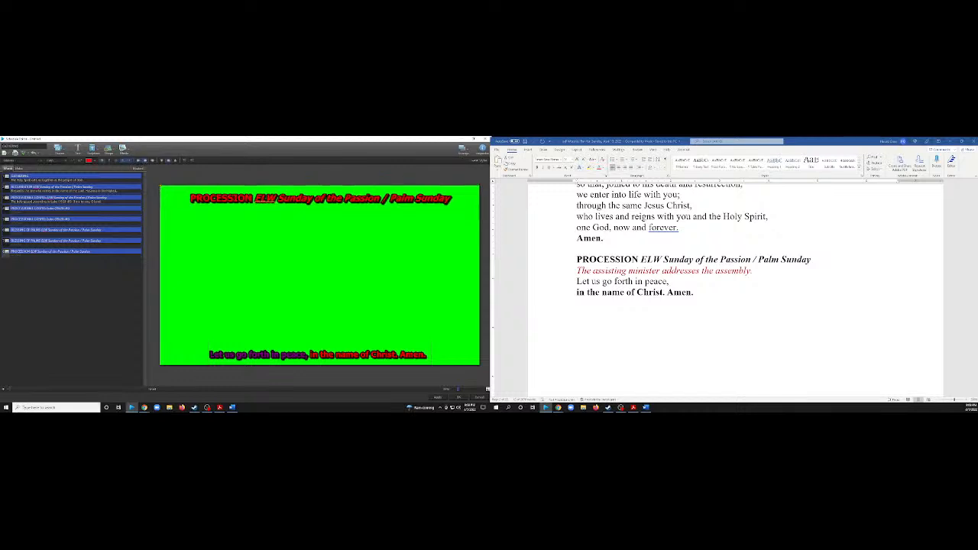
left_click(100, 253)
left_click(99, 233)
left_click(215, 200)
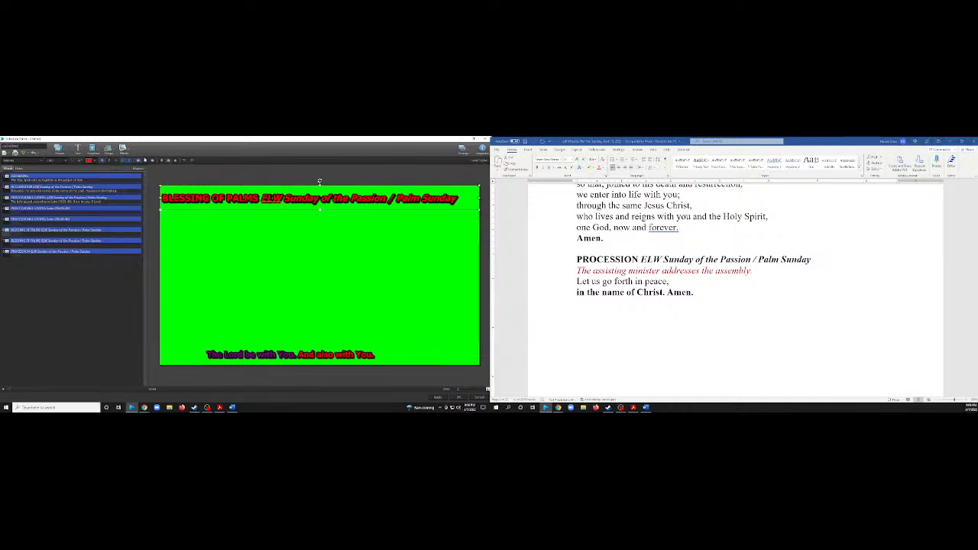
left_click(145, 162)
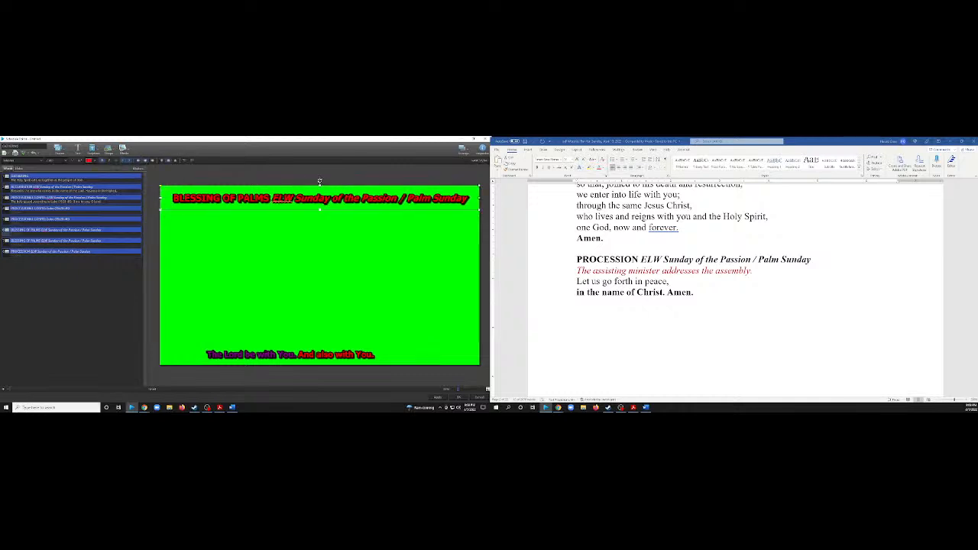
Check the title alignment on the remaining slides and center the second slide's ACCLAMATION title.
left_click(15, 234)
left_click(15, 224)
left_click(15, 213)
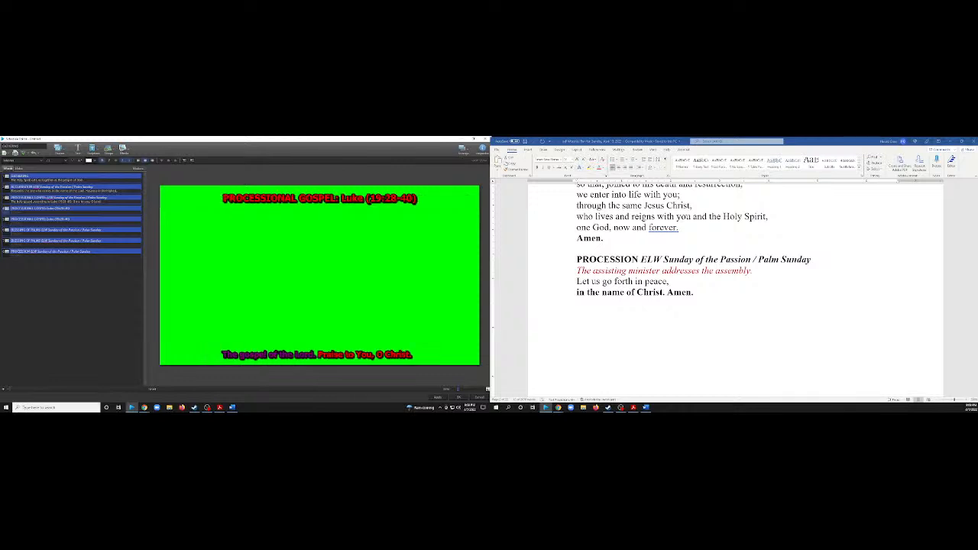
left_click(15, 203)
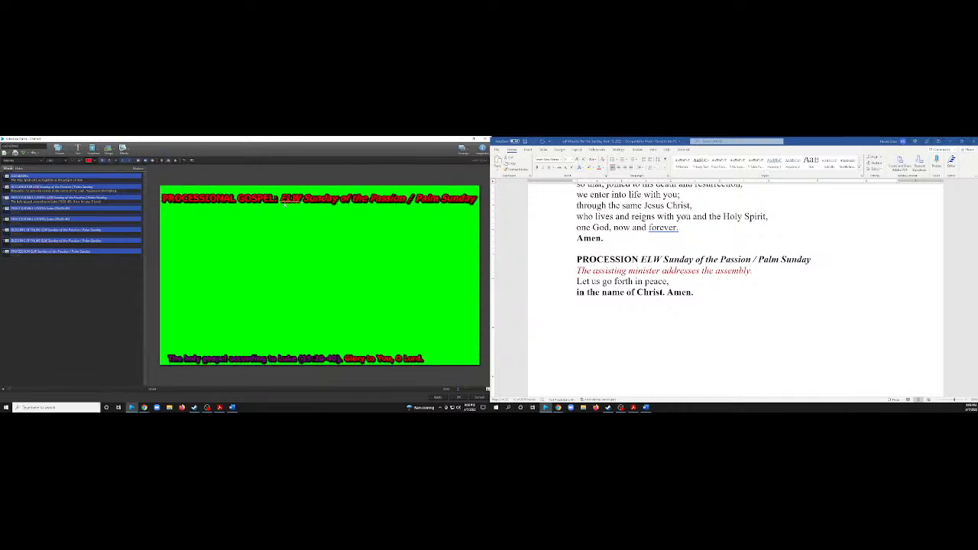
left_click(15, 192)
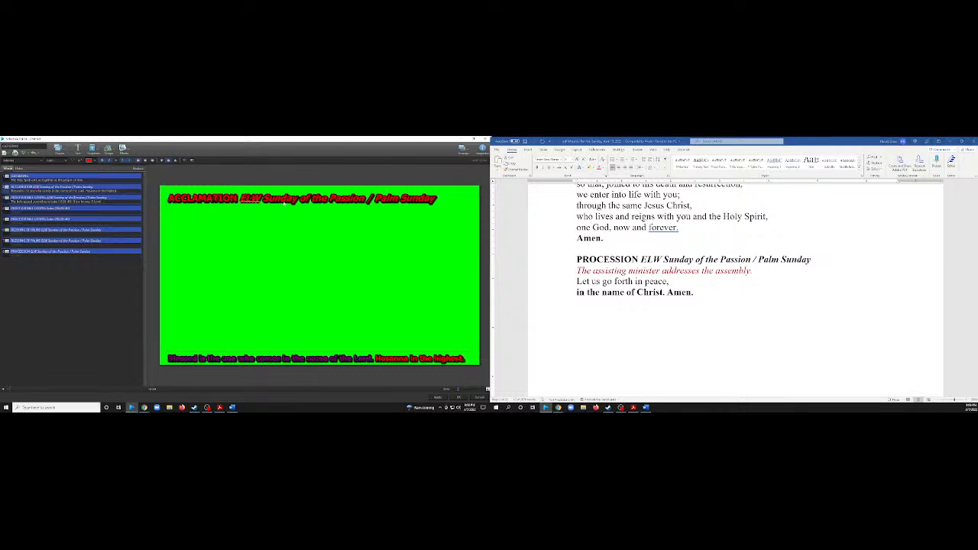
left_click(285, 203)
left_click(145, 160)
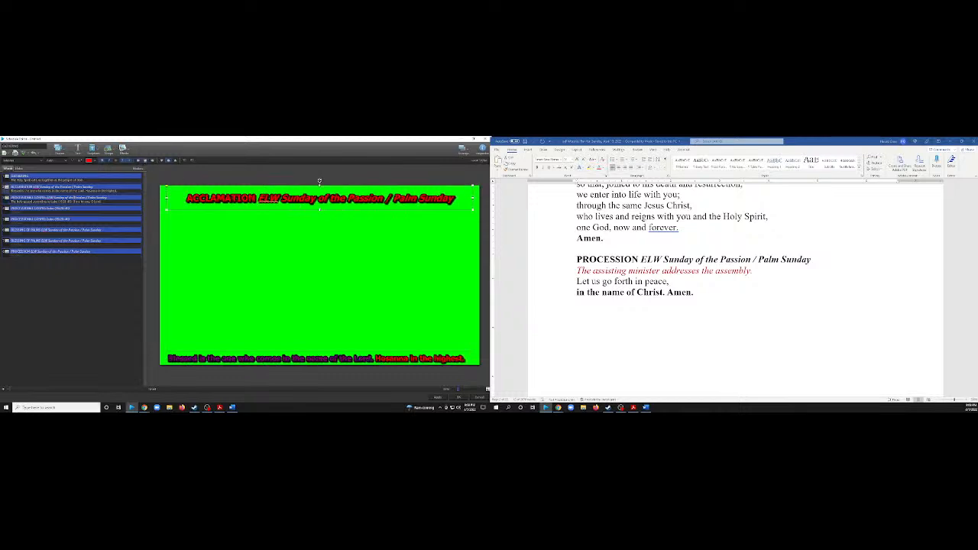
left_click(16, 181)
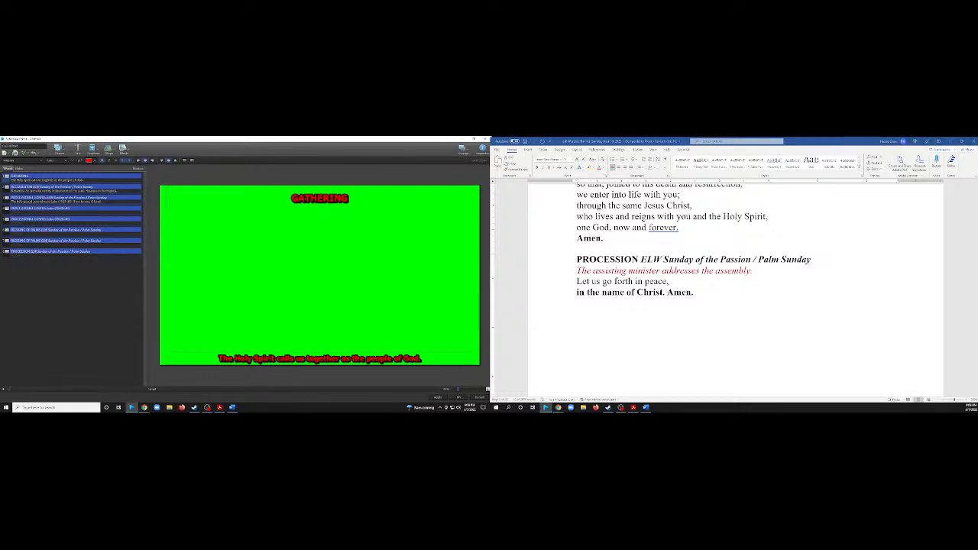
left_click(16, 255)
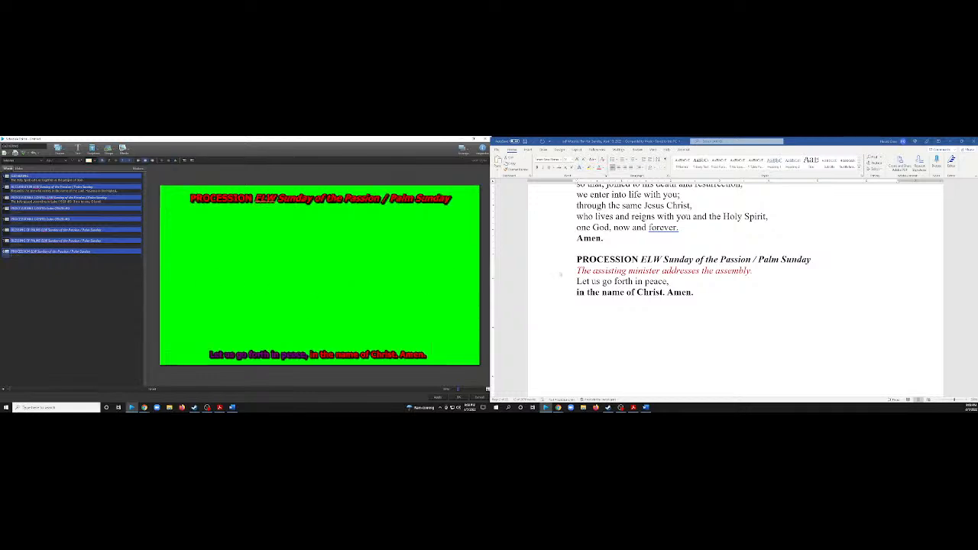
Find the hymn after the procession in the Word plan and add a ninth slide with only a title box along its bottom edge.
scroll(601, 284, "down", 10)
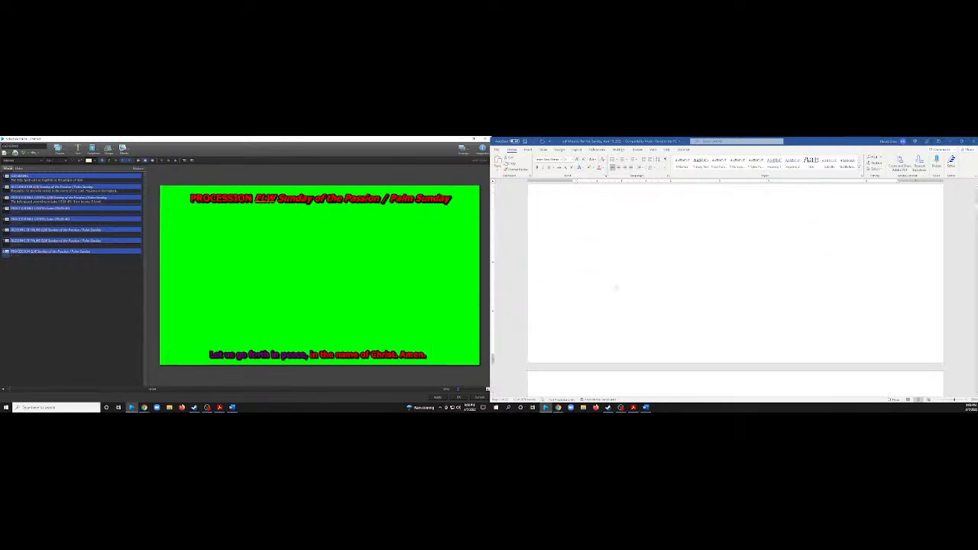
scroll(633, 285, "down", 15)
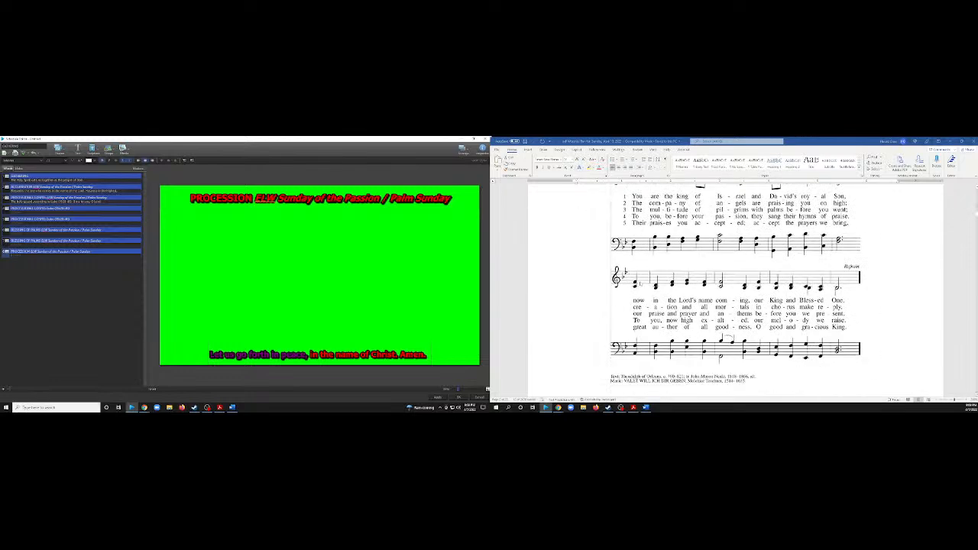
scroll(641, 284, "up", 10)
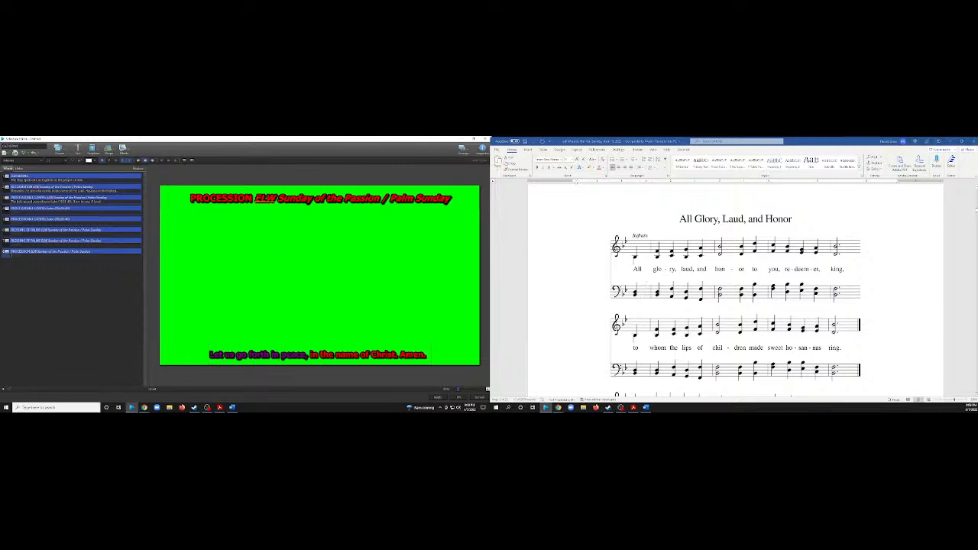
scroll(609, 260, "down", 15)
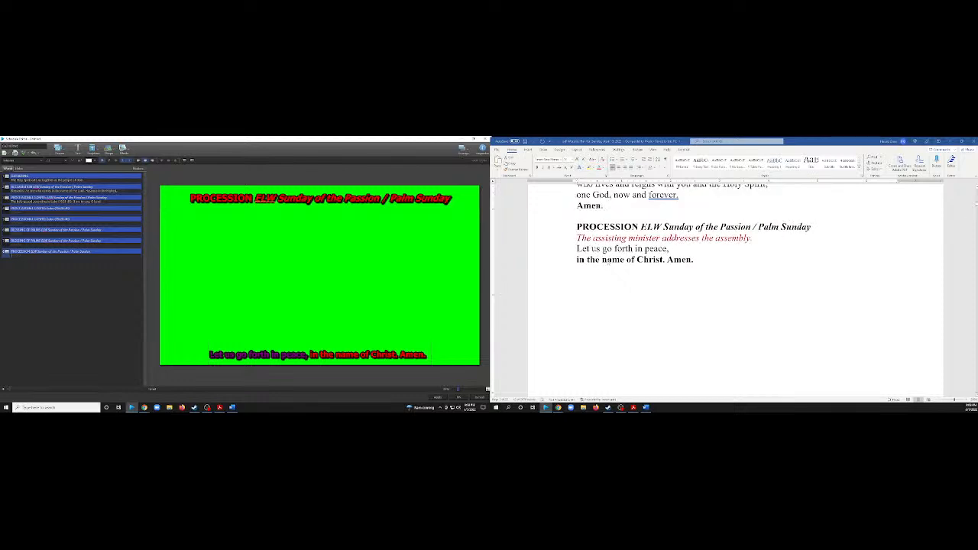
left_click(4, 389)
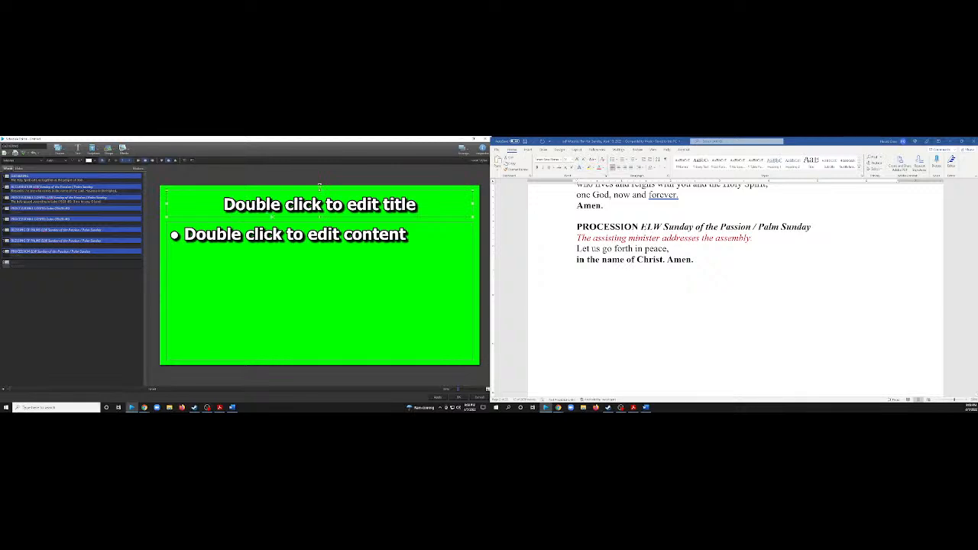
double_click(246, 236)
left_click_drag(323, 204, 325, 351)
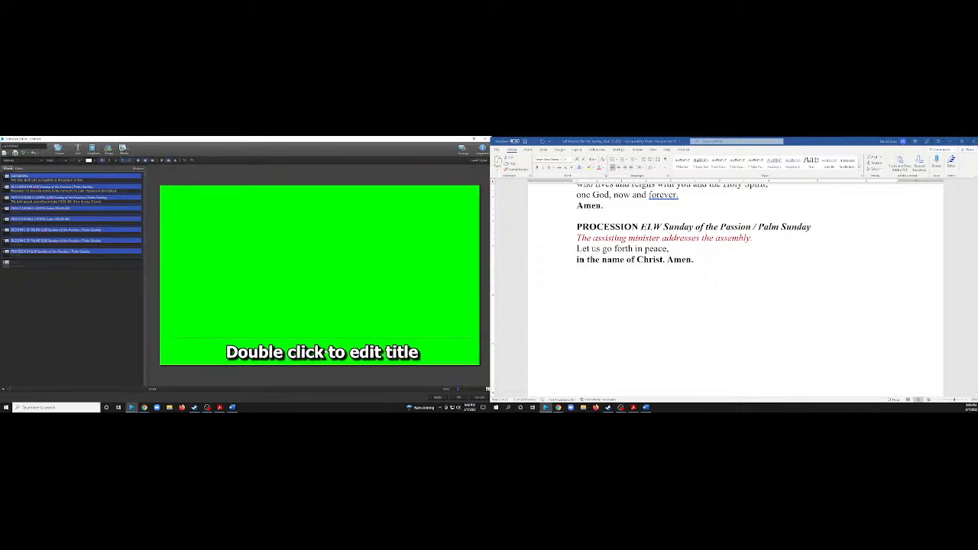
double_click(327, 351)
type("Stan")
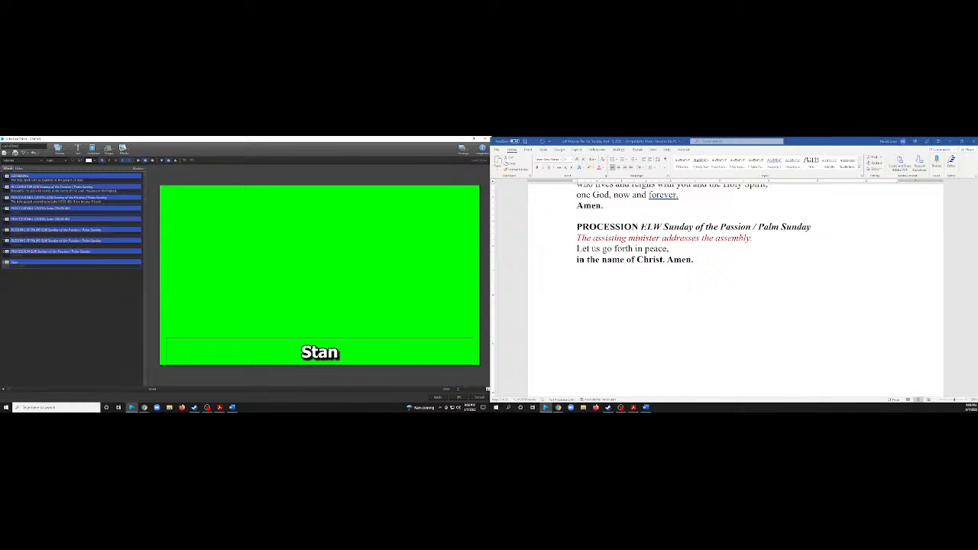
key("BackSpace")
key("BackSpace")
key("BackSpace")
key("BackSpace")
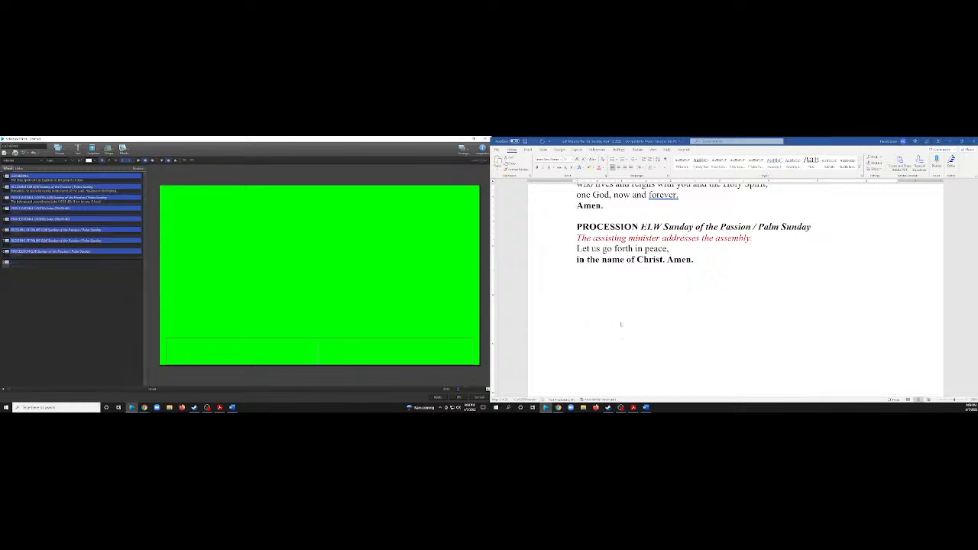
Enter the hymn title "All Glory, Laud, and Honor" from page 3 of the Word plan as the ninth slide's title.
scroll(620, 324, "down", 10)
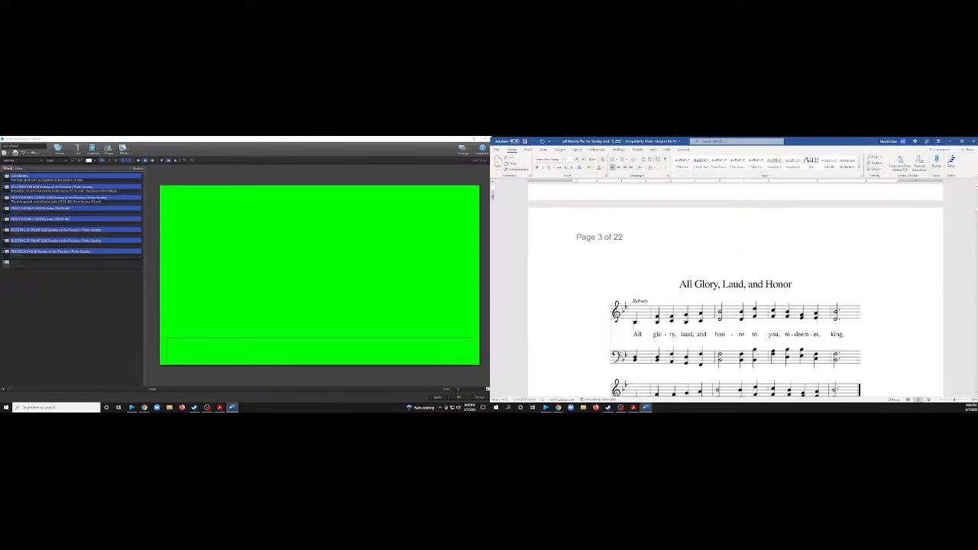
left_click(706, 283)
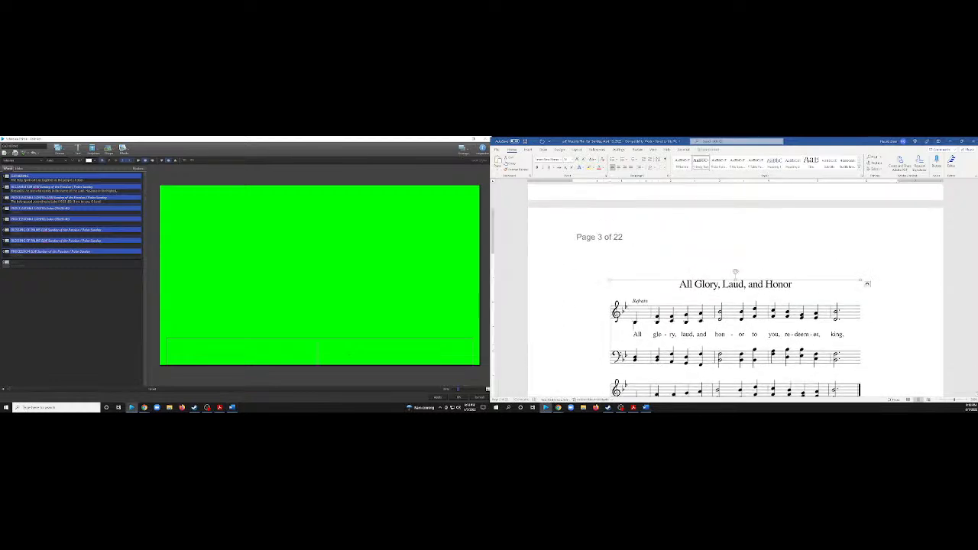
type("All")
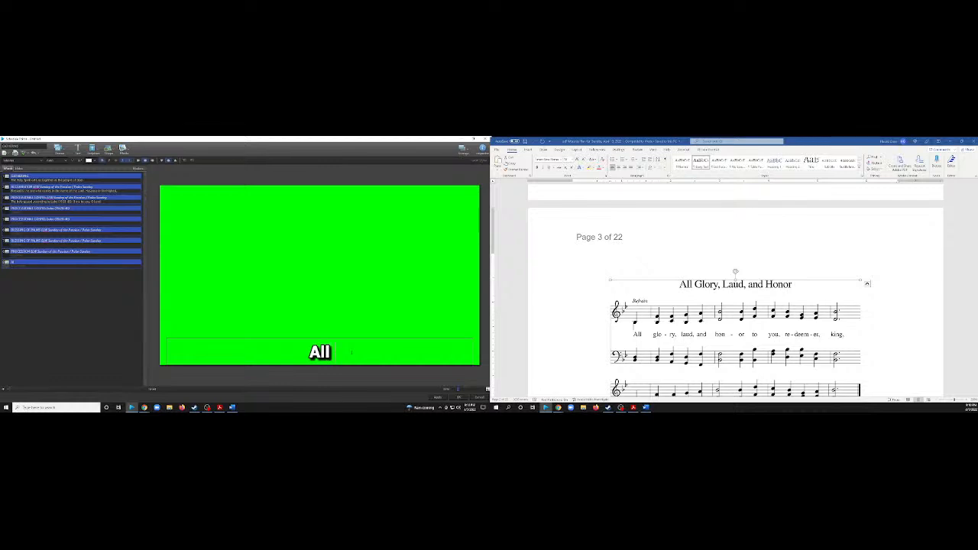
type(" Glory")
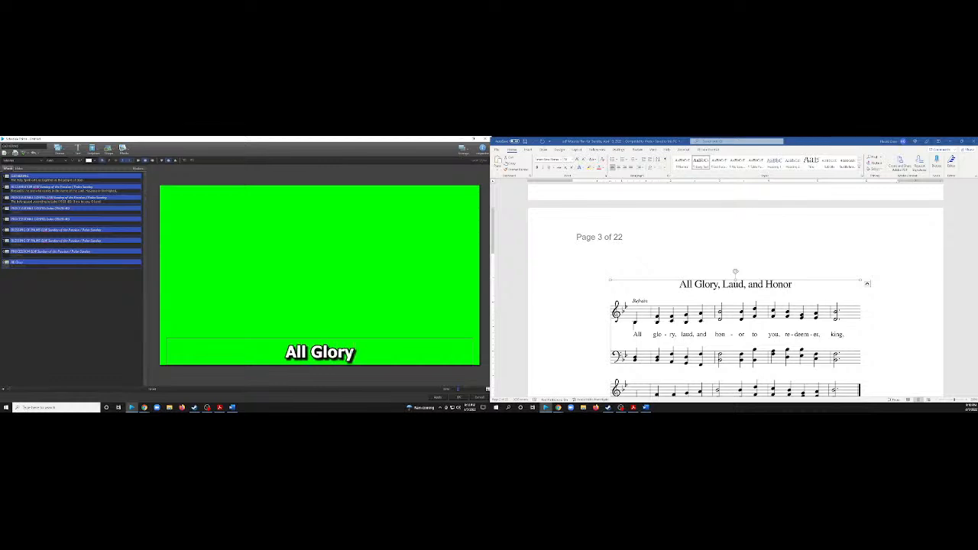
type(", Lau")
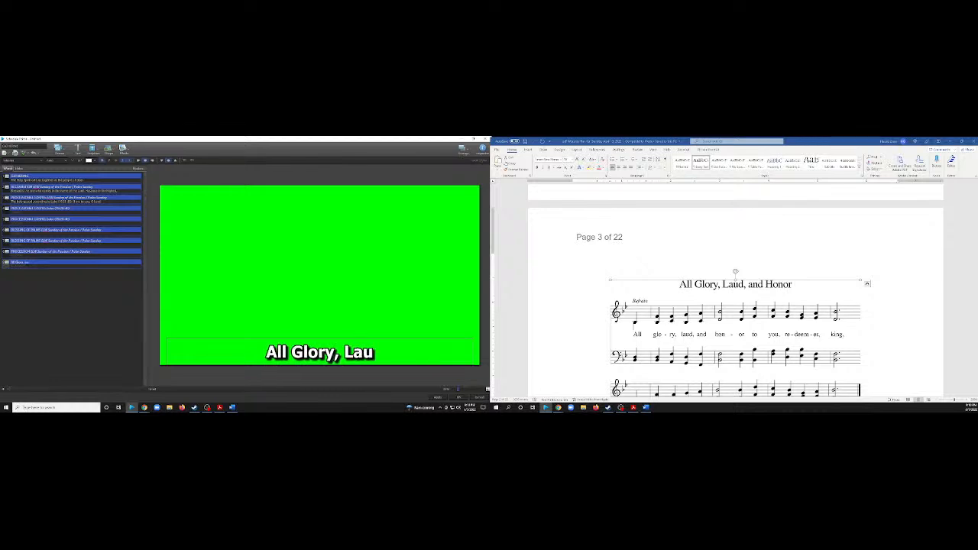
type("d")
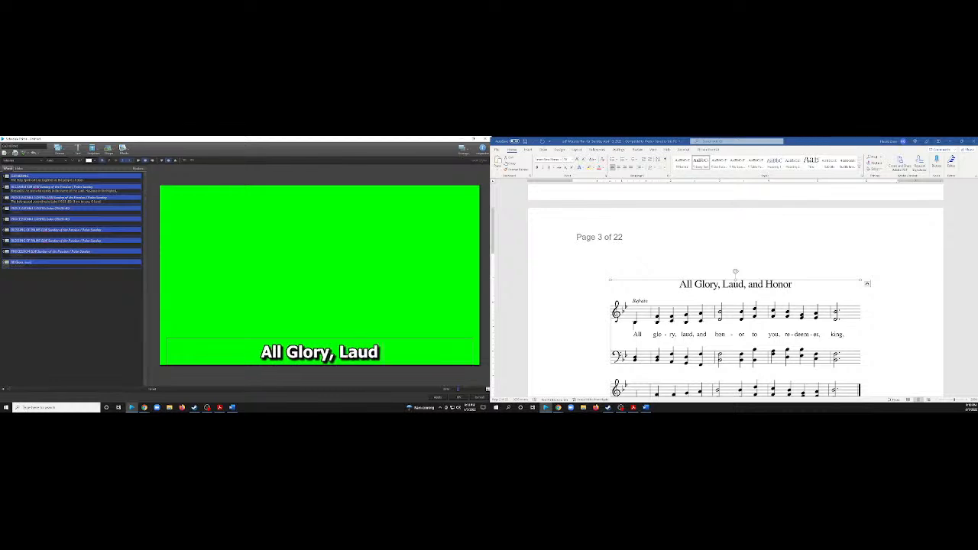
type(", An")
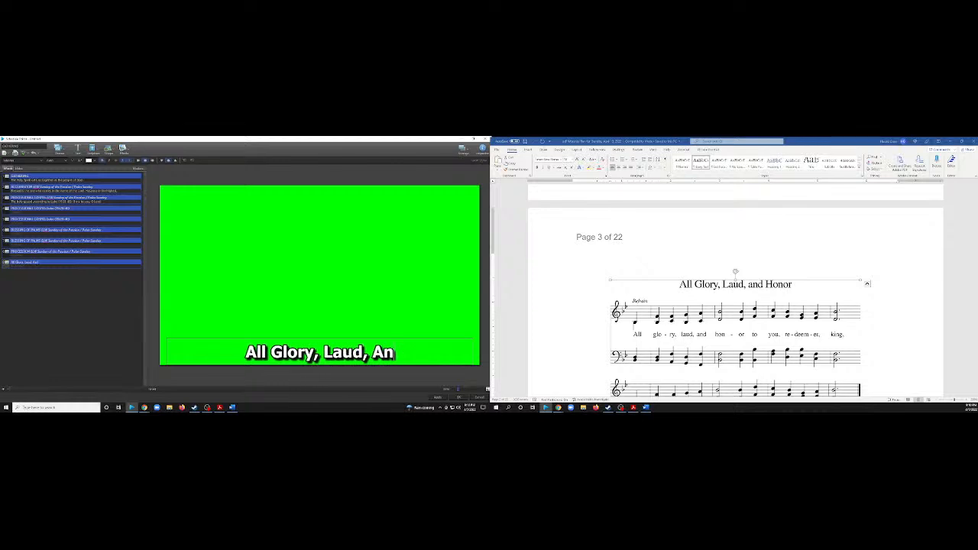
key("BackSpace")
key("BackSpace")
key("BackSpace")
type("a")
key("BackSpace")
type("a")
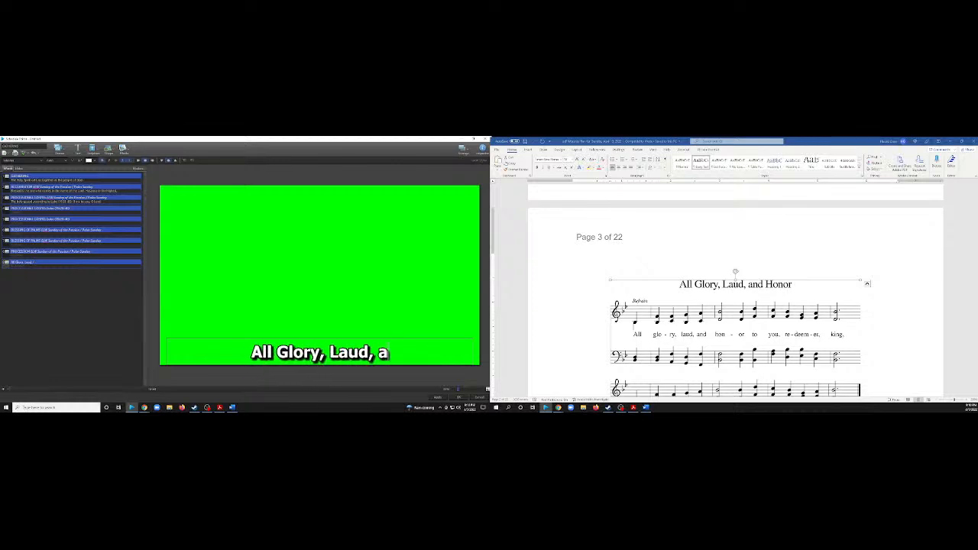
type("nd Honr")
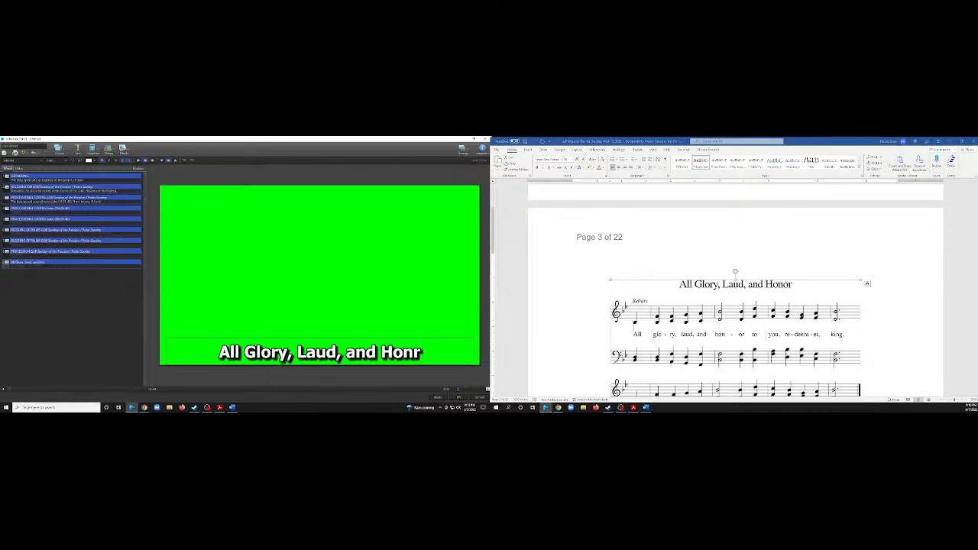
key("BackSpace")
type("or")
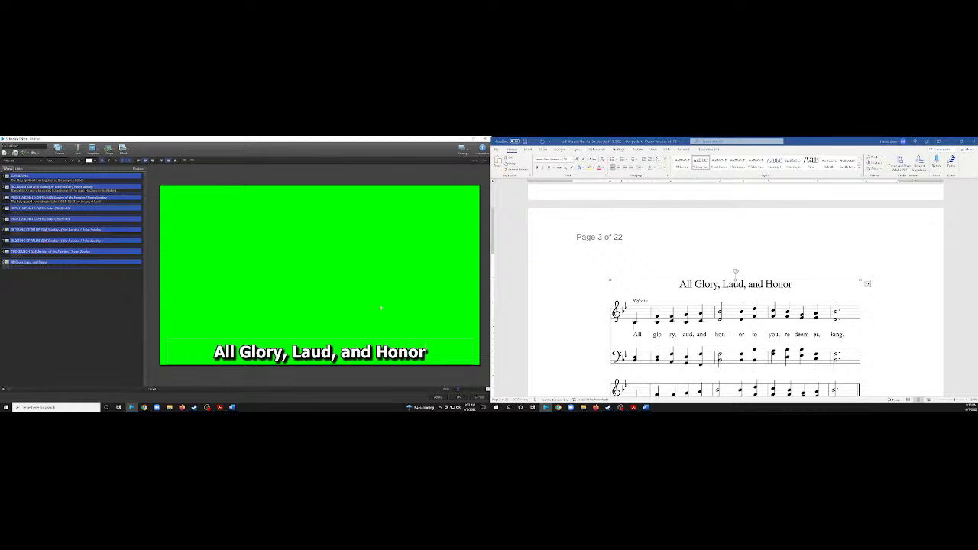
Move the hymn title to the ninth slide's top edge and shrink its box to one short line.
left_click(380, 307)
left_click_drag(320, 338, 320, 201)
left_click(347, 208)
Color the ninth slide's "All Glory, Laud, and Honor" title red.
left_click(324, 194)
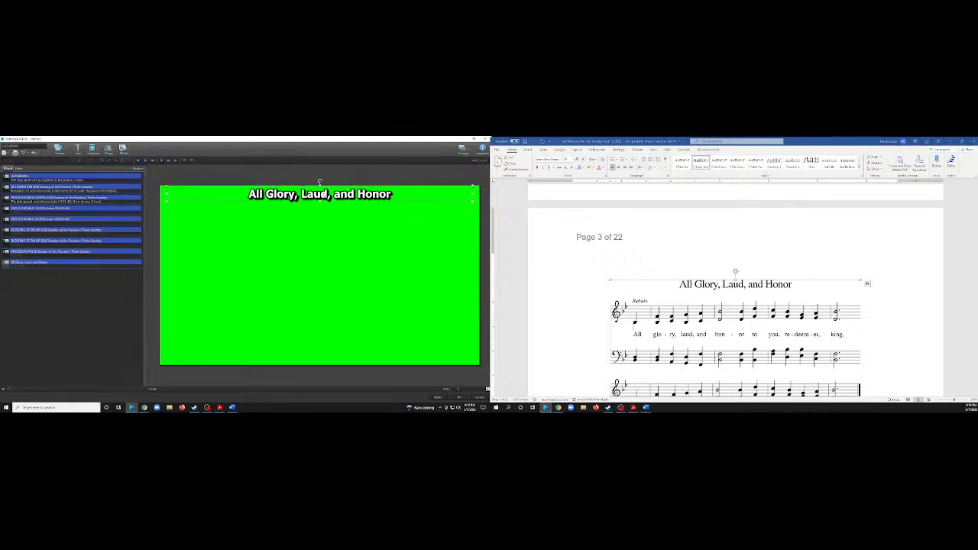
left_click(98, 160)
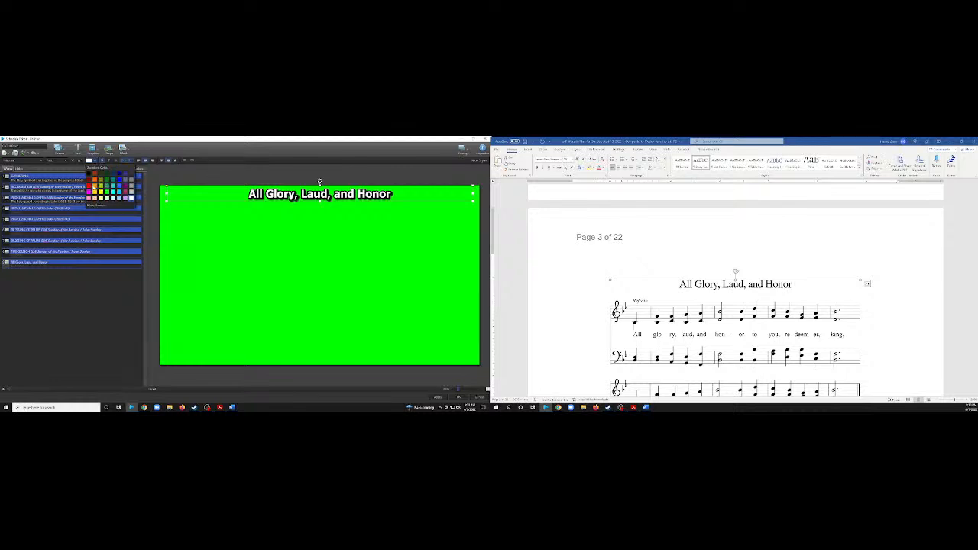
left_click(92, 187)
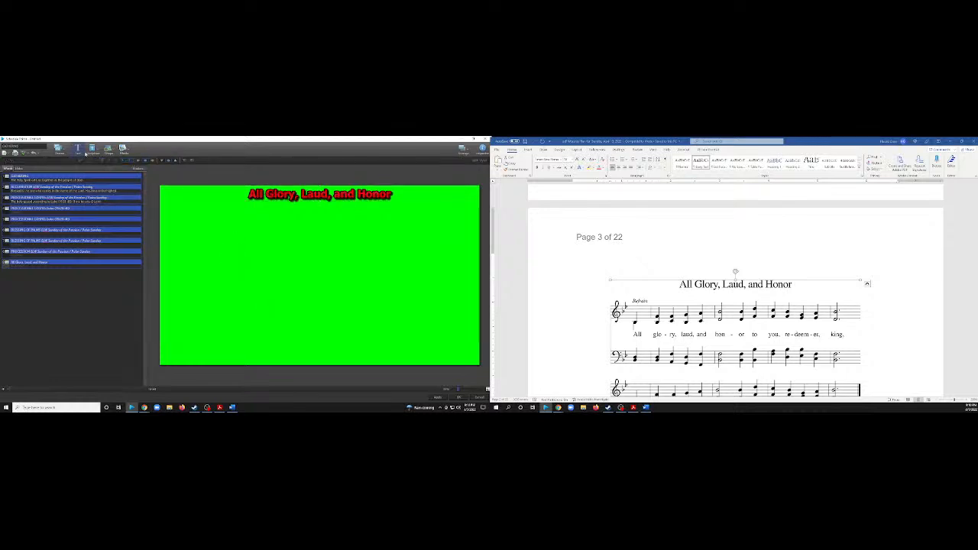
Add a text box to the ninth slide and shrink it to a single line along the bottom edge.
left_click(77, 149)
left_click_drag(299, 252, 313, 350)
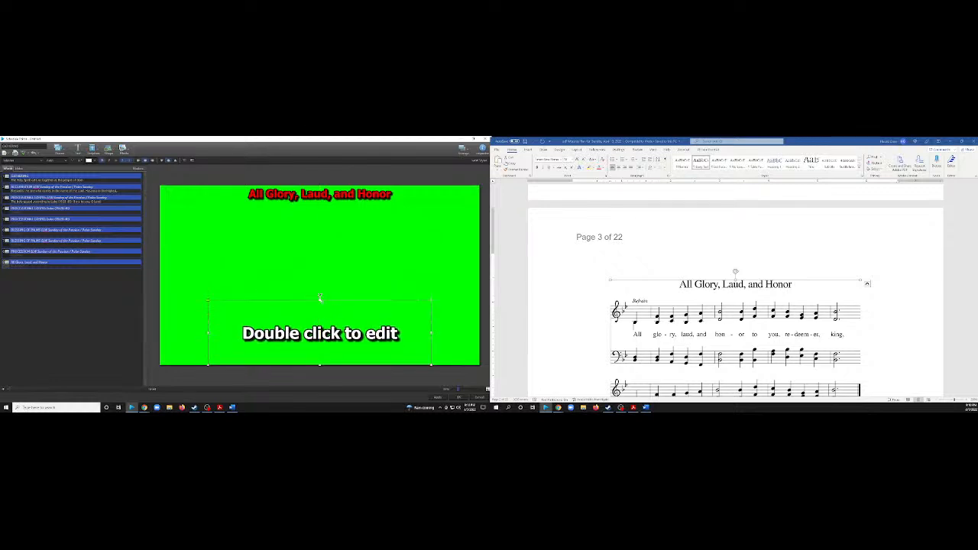
left_click_drag(319, 298, 319, 351)
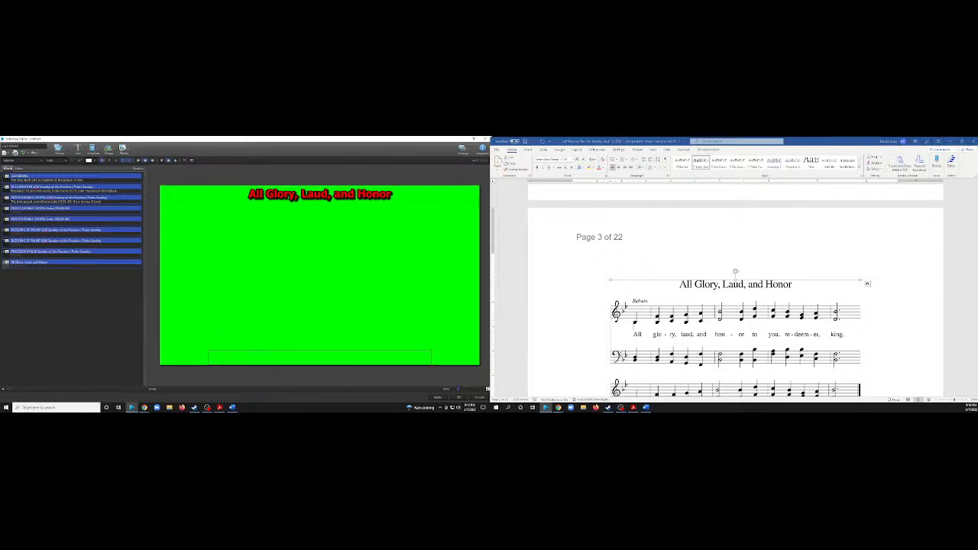
Enter the music director's first name followed by "Music Director" in the ninth slide's lower text box.
type("Stand")
key("BackSpace")
type("Music Director")
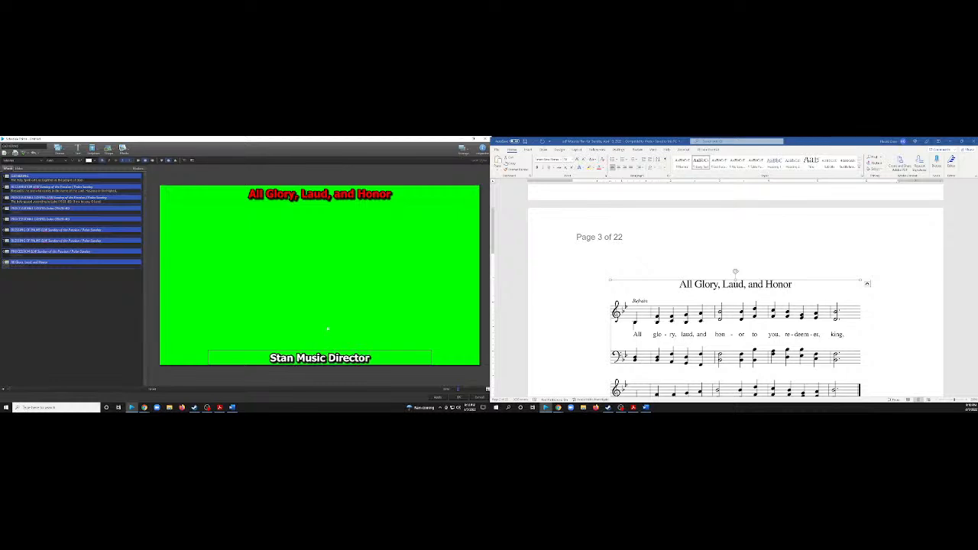
Add the palm tree lower-third image from the media library to the ninth slide and lower it so its strip runs past the bottom edge.
left_click(124, 149)
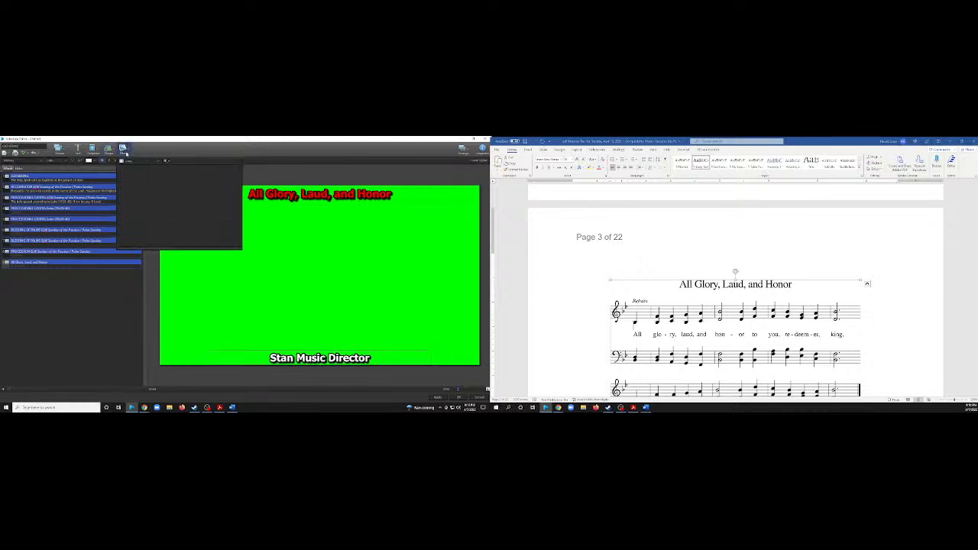
scroll(172, 214, "down", 5)
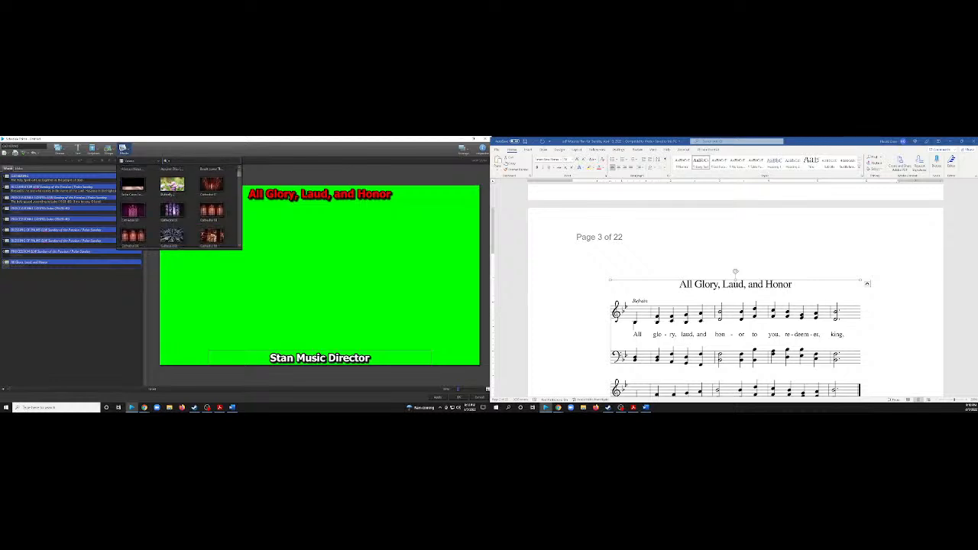
scroll(174, 213, "down", 8)
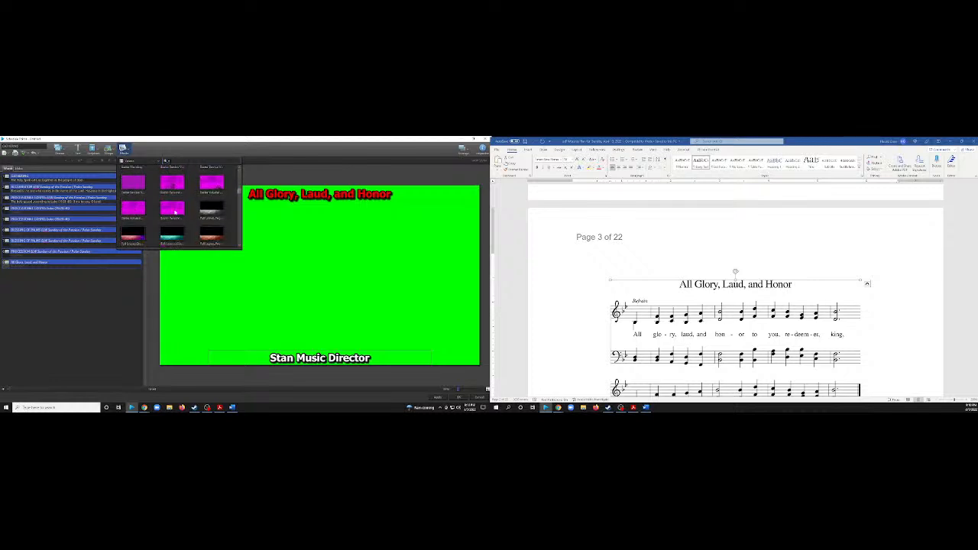
scroll(174, 206, "down", 8)
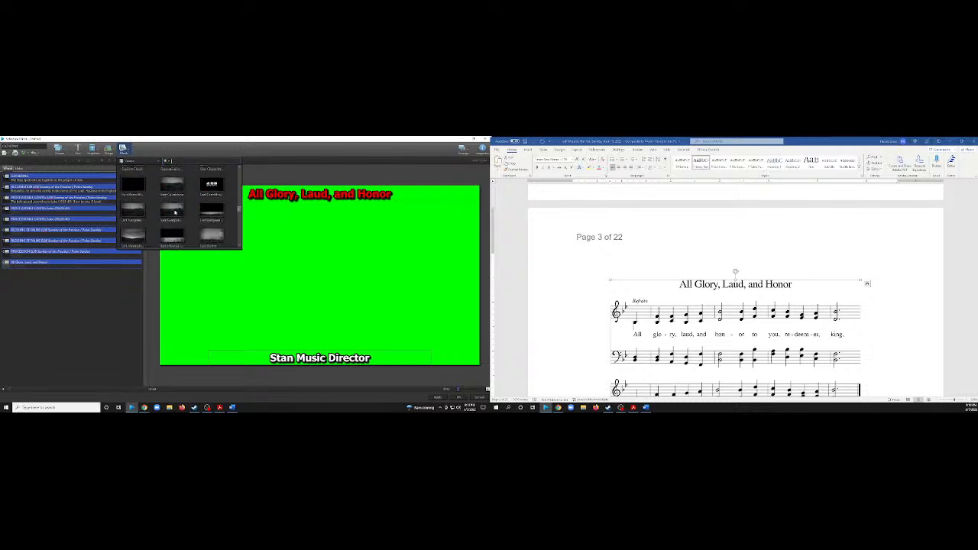
scroll(175, 213, "down", 5)
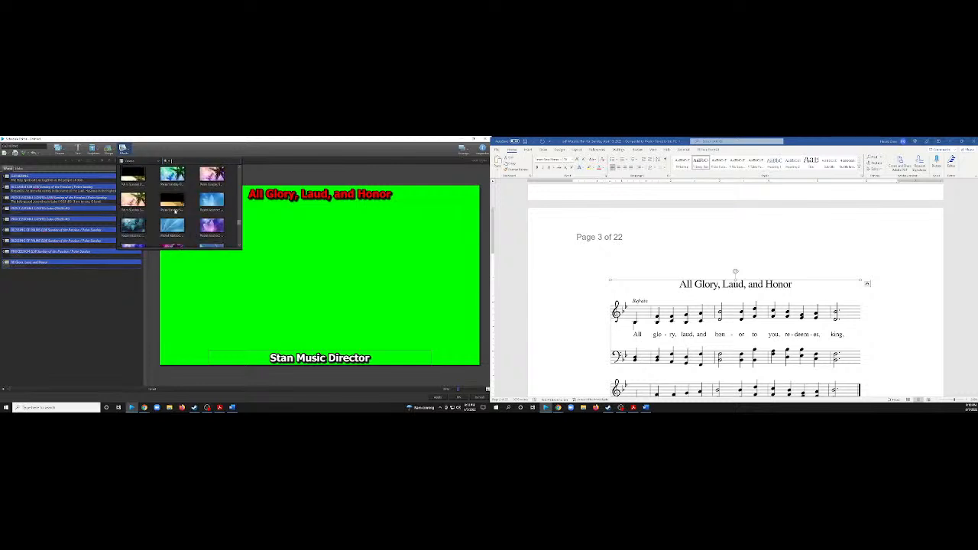
left_click(174, 212)
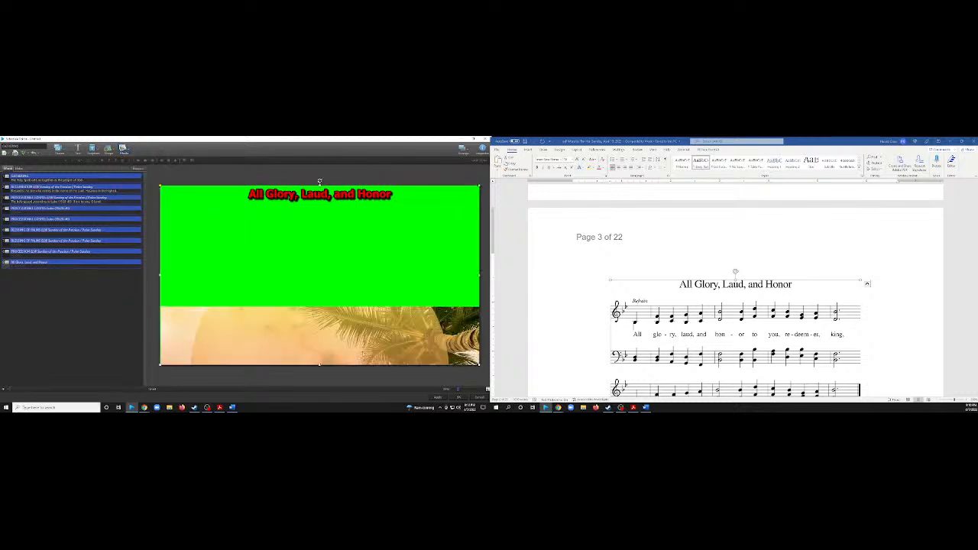
left_click_drag(355, 341, 355, 384)
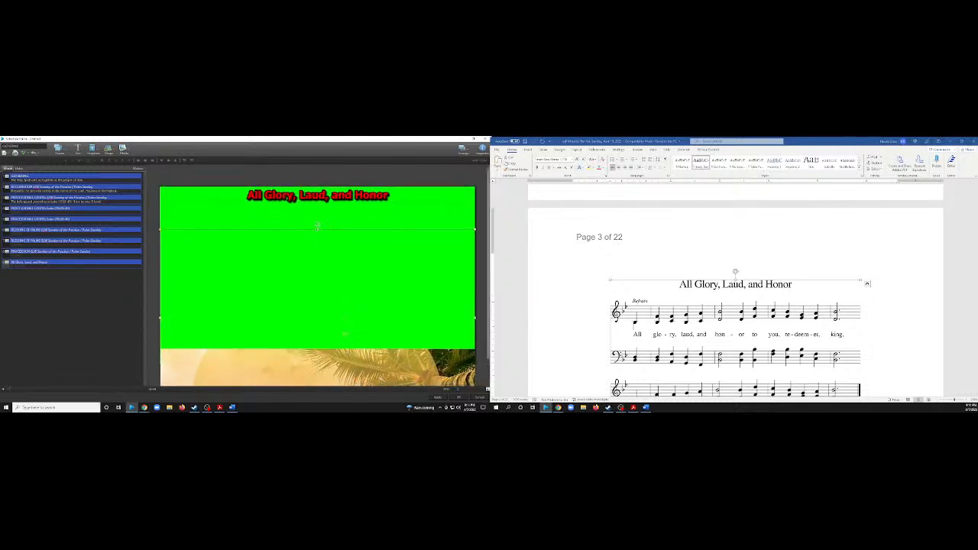
Send the palm tree image to the back, behind the music director text, and save the GATHERING slides.
right_click(346, 333)
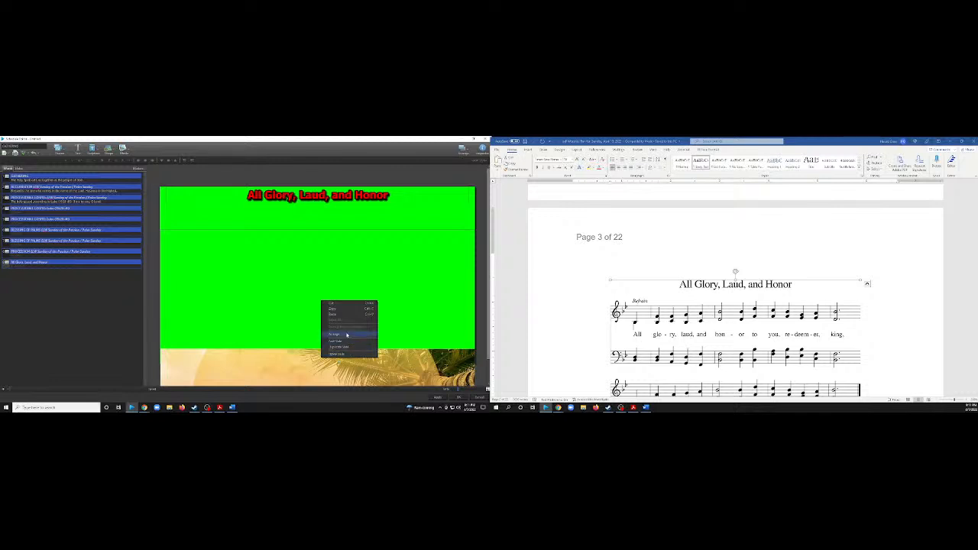
left_click(254, 234)
left_click(260, 257)
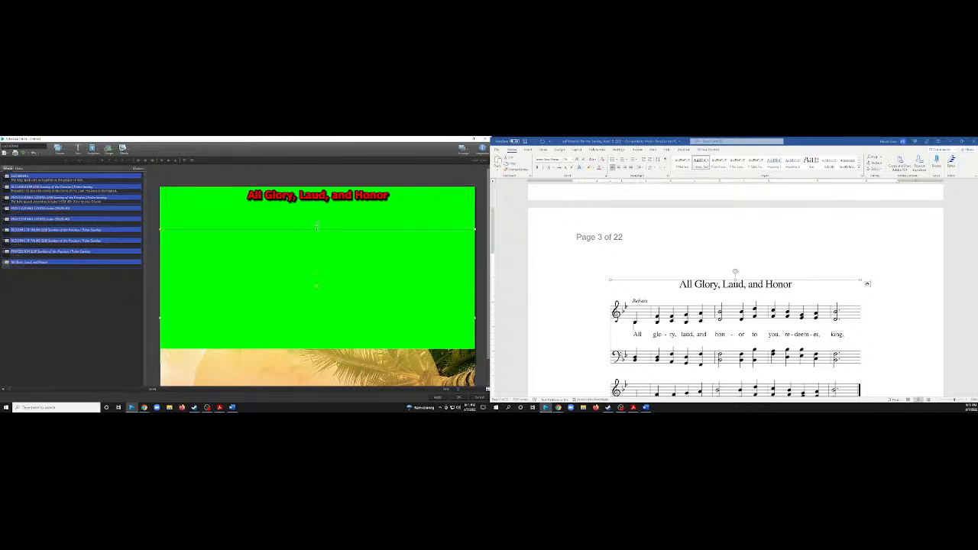
right_click(343, 300)
mouse_move(368, 334)
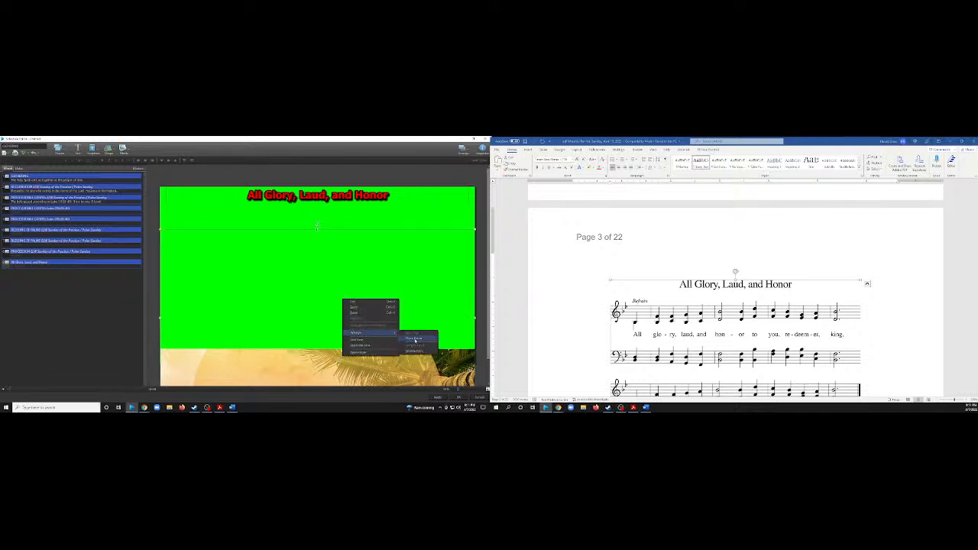
left_click(417, 352)
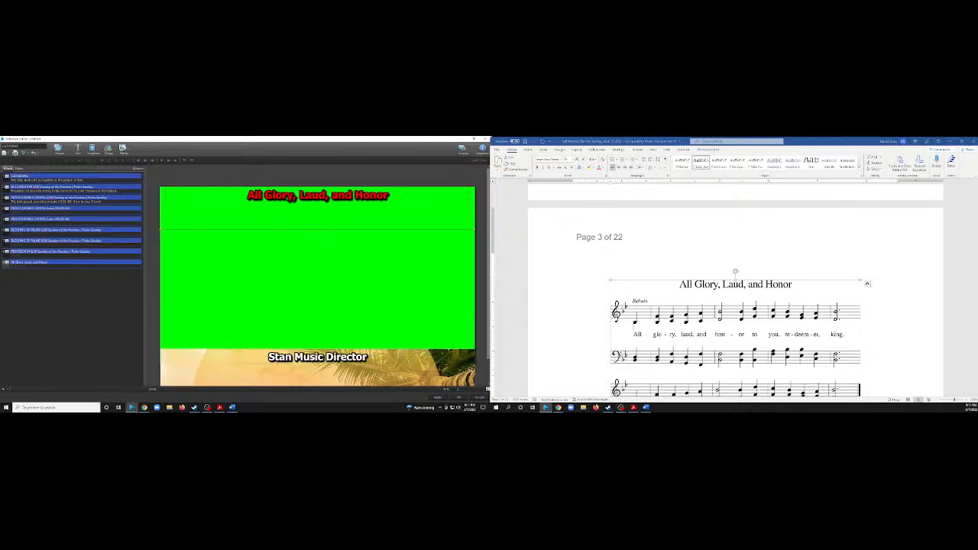
left_click(462, 400)
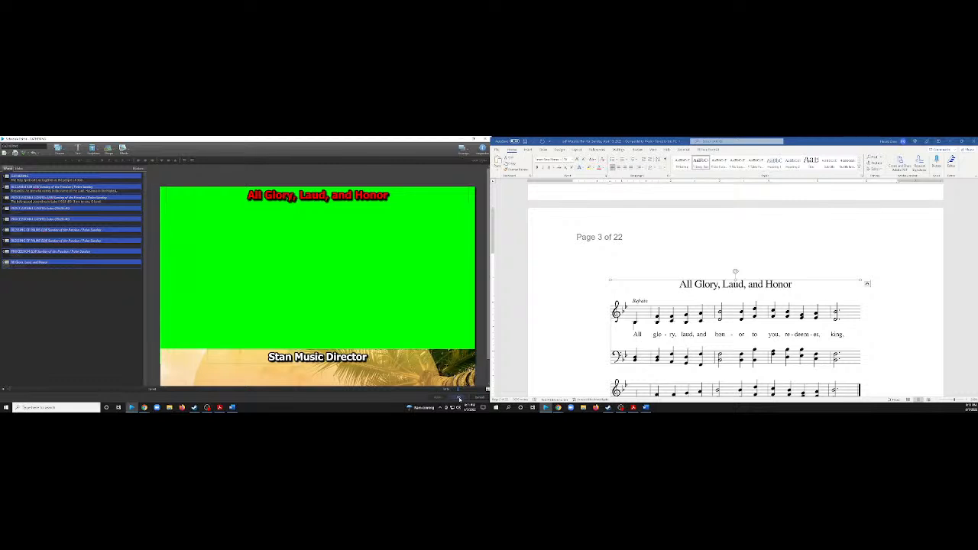
left_click(458, 397)
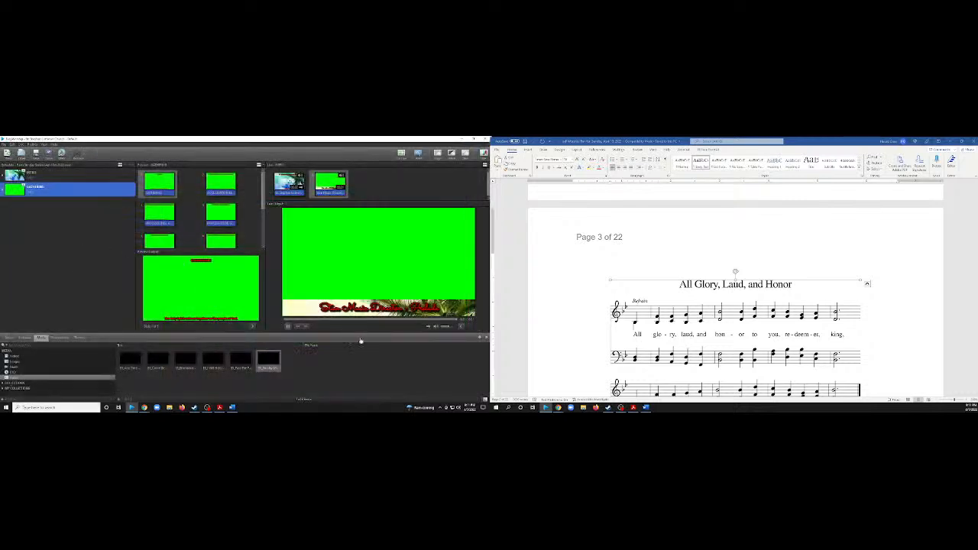
Look through the song library for the opening hymn and switch to Chrome.
left_click(12, 339)
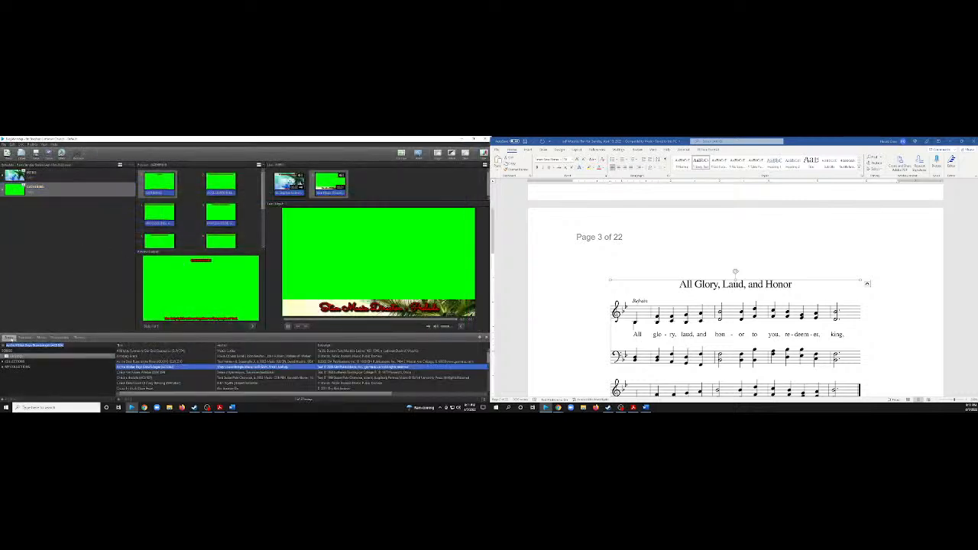
scroll(173, 374, "up", 6)
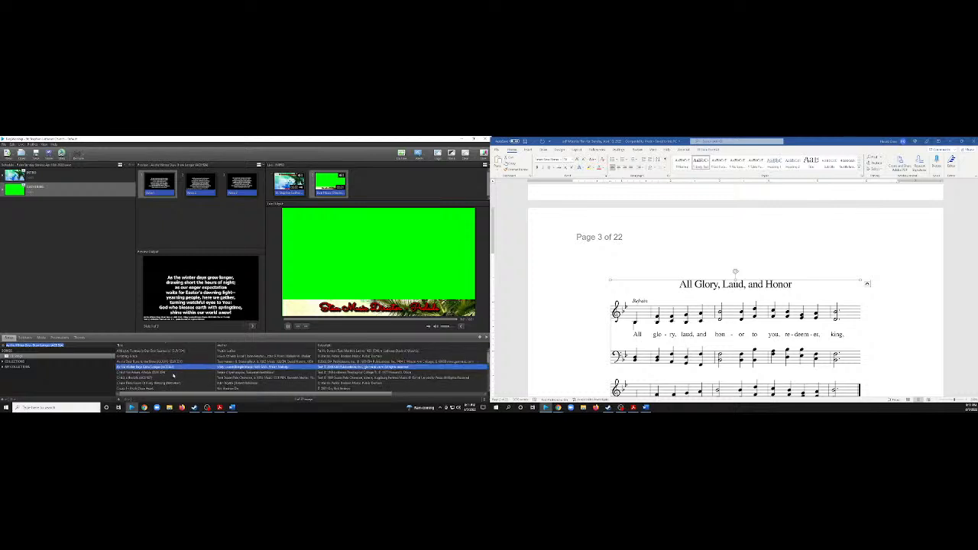
left_click(568, 306)
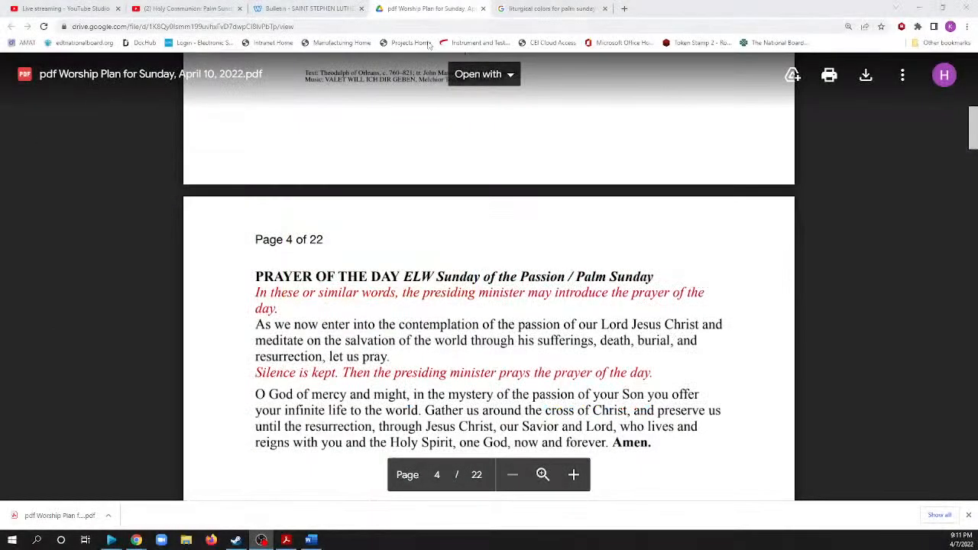
Search Google in a new tab for "all glory laud and honor lyrics".
left_click(624, 9)
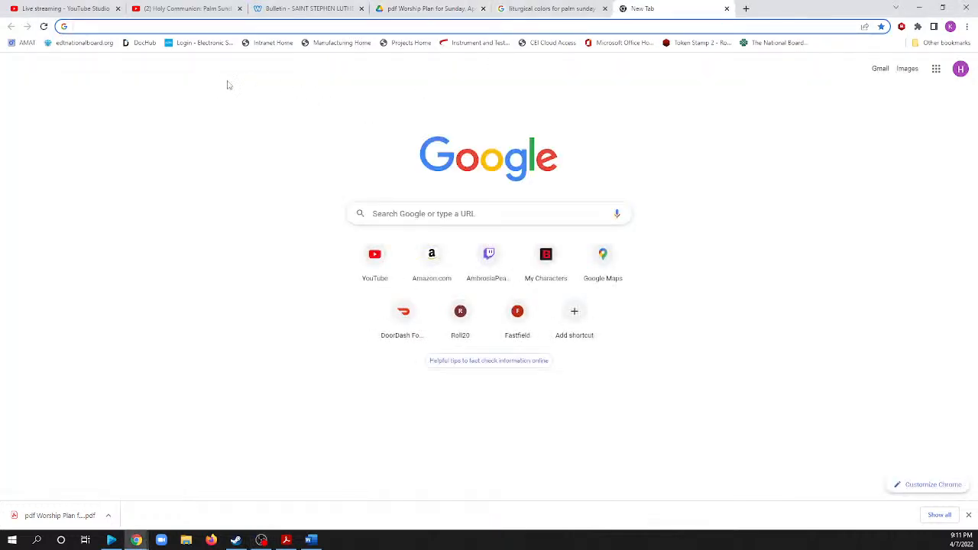
type("ALL")
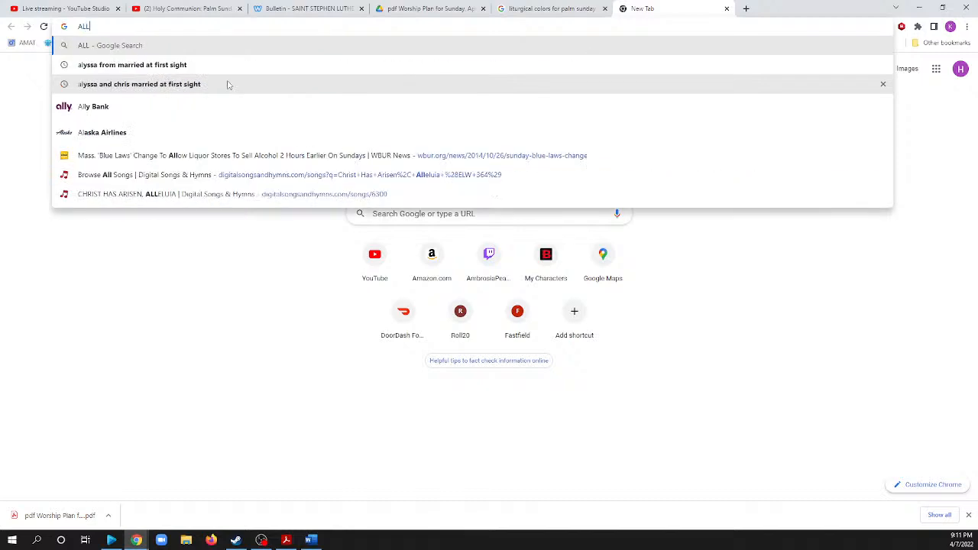
key("BackSpace")
key("BackSpace")
key("BackSpace")
type("ll")
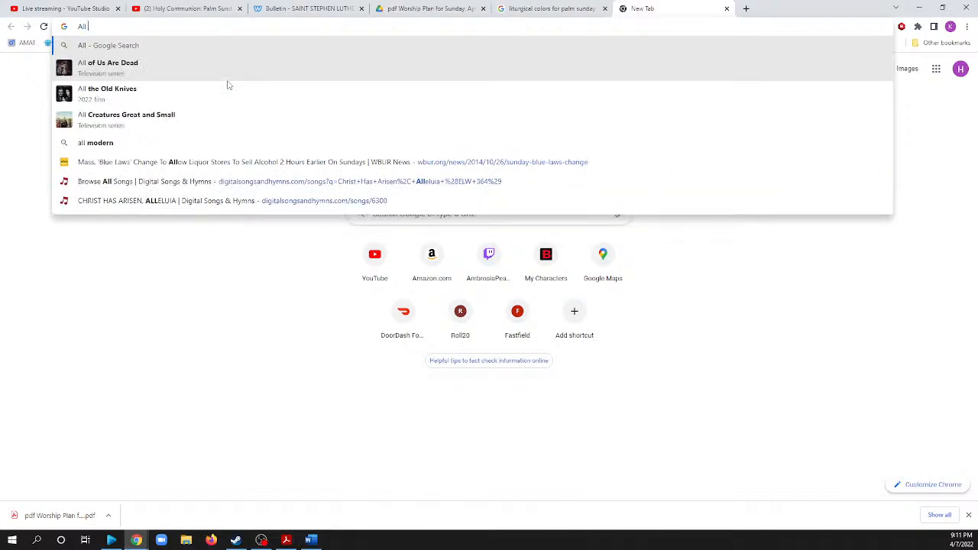
type(" Glory")
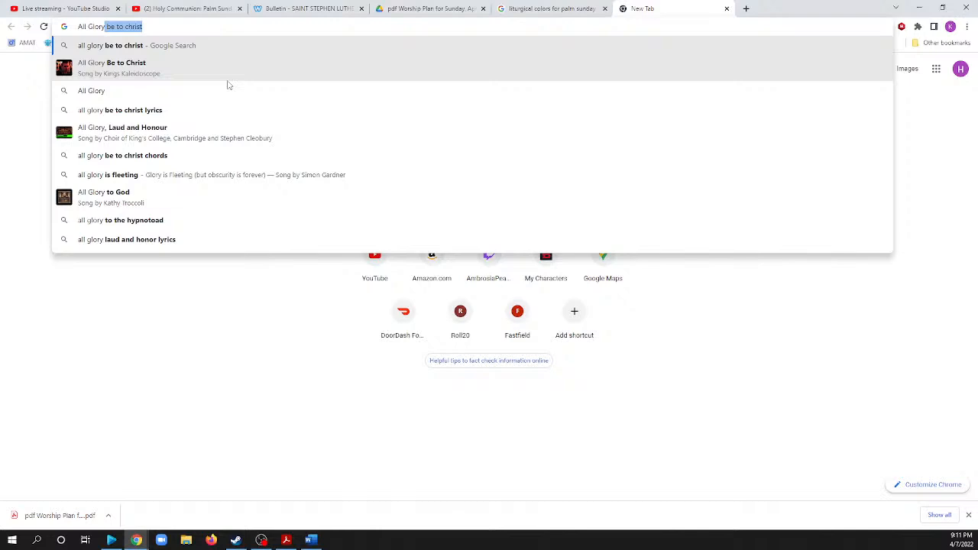
type(", L")
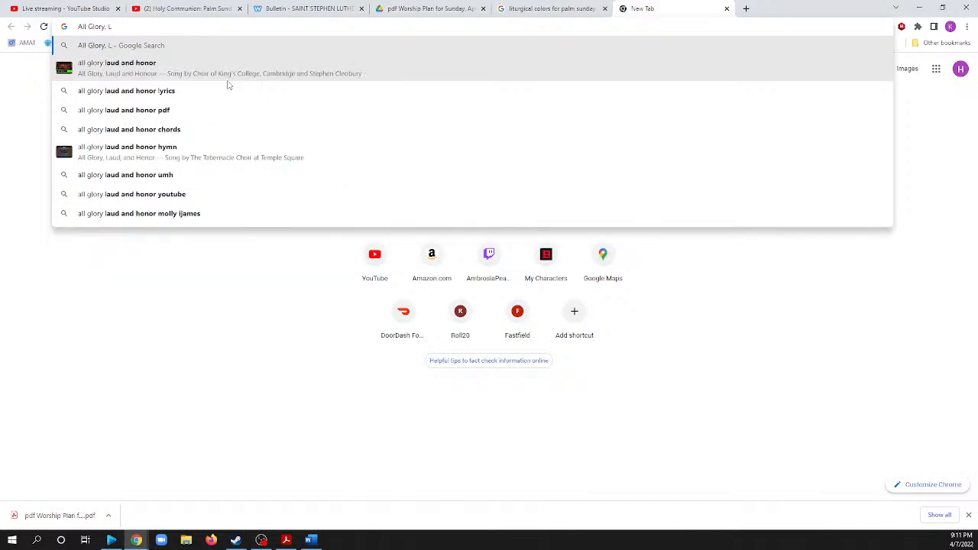
left_click(188, 91)
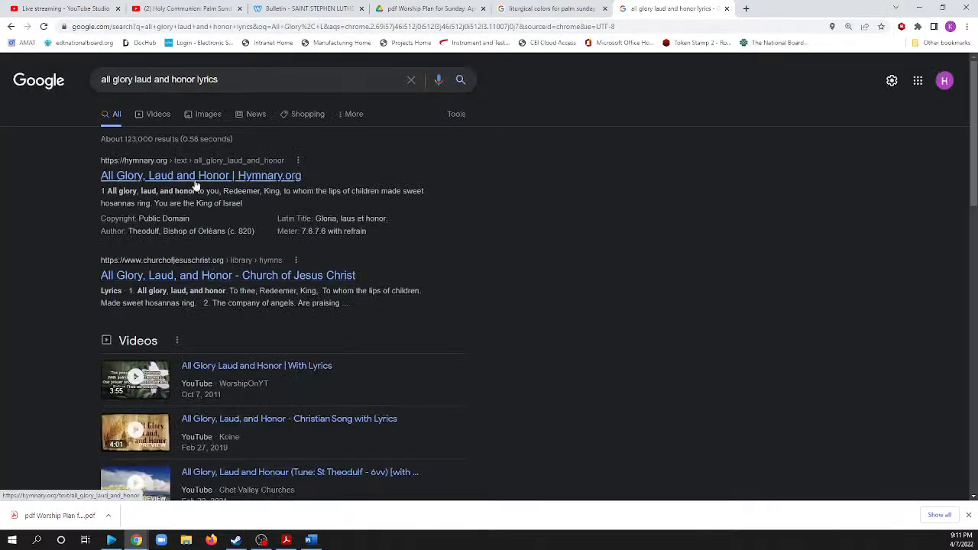
Open the Hymnary.org result for All Glory, Laud and Honor and read its representative text.
left_click(196, 182)
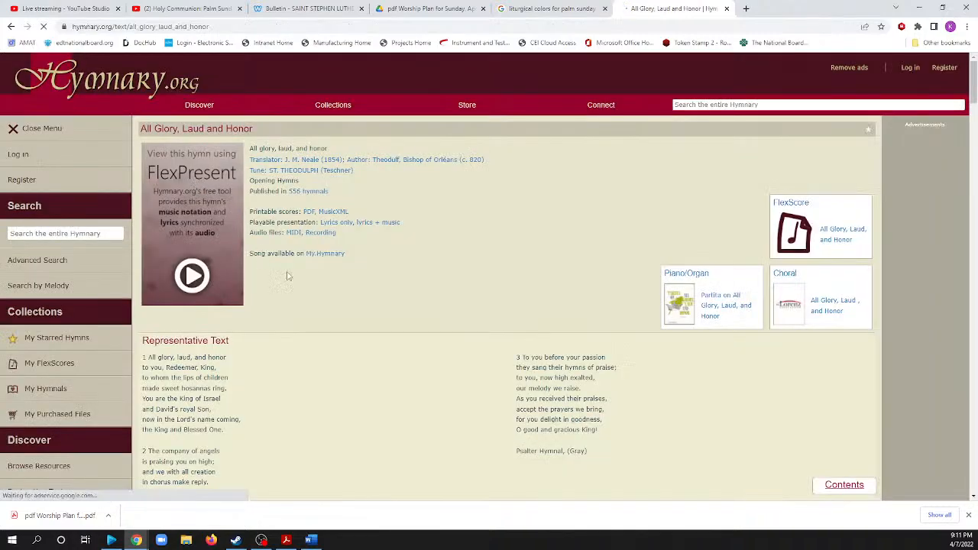
scroll(333, 290, "down", 4)
scroll(334, 292, "up", 2)
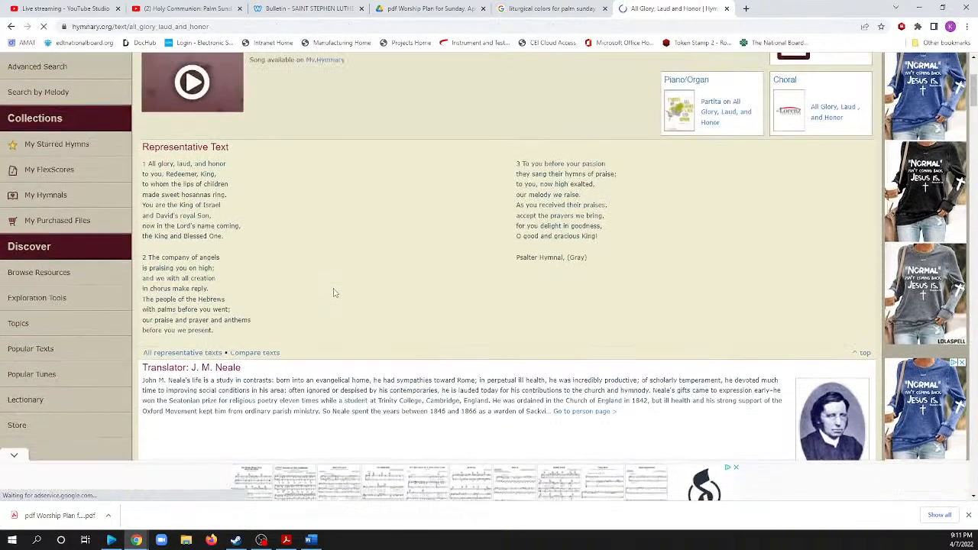
scroll(333, 293, "up", 1)
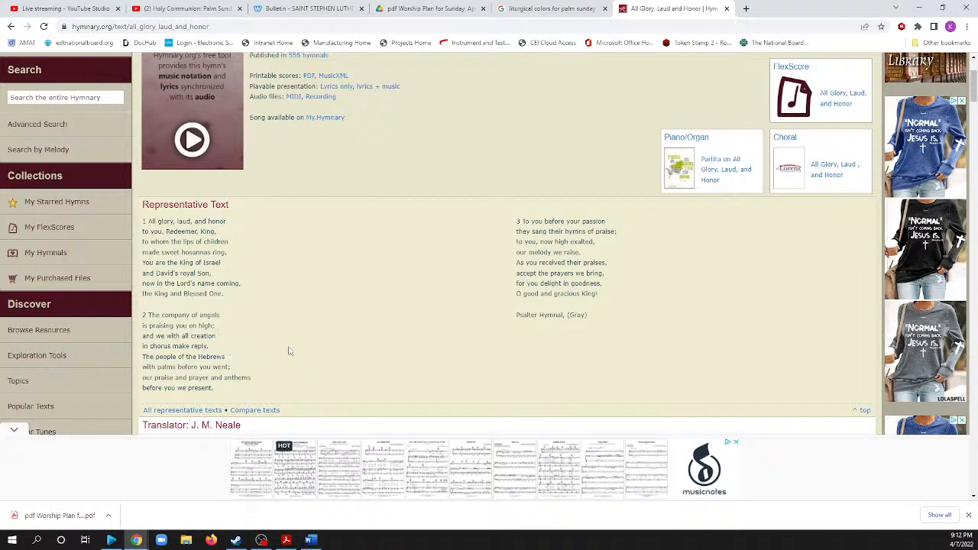
scroll(278, 341, "up", 2)
scroll(277, 341, "up", 2)
Examine the rest of the Hymnary.org page, including the leader notes, arrangements and media sections.
scroll(279, 340, "down", 10)
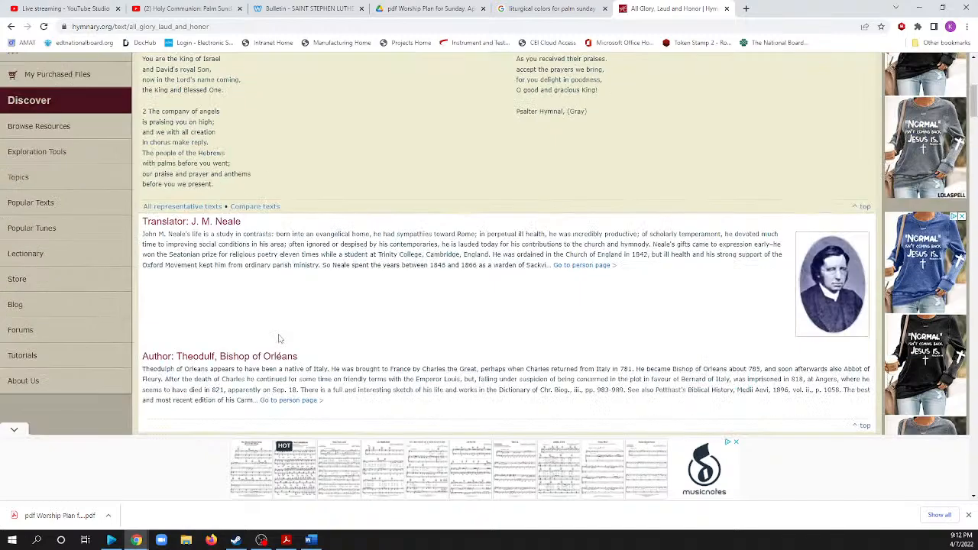
scroll(280, 339, "down", 12)
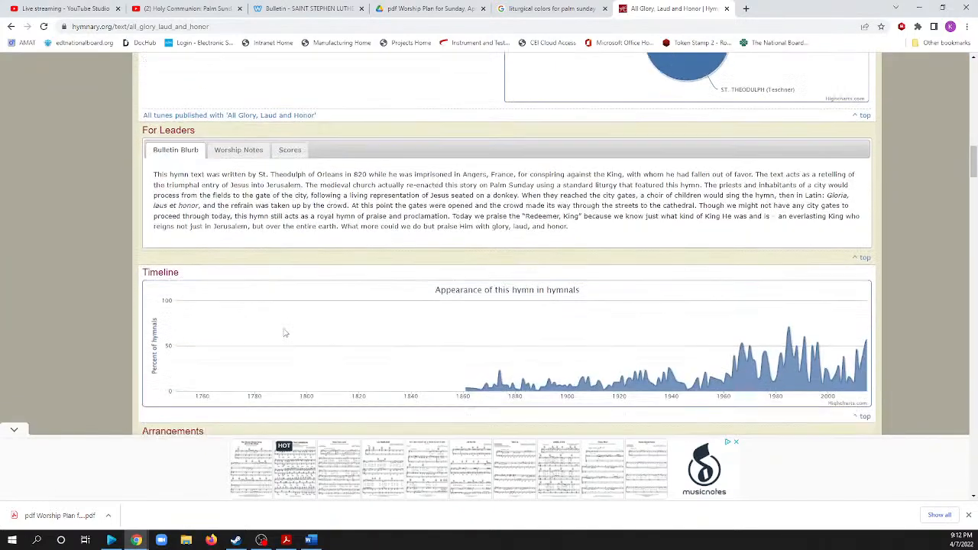
scroll(286, 329, "down", 3)
scroll(294, 317, "up", 5)
scroll(293, 305, "down", 7)
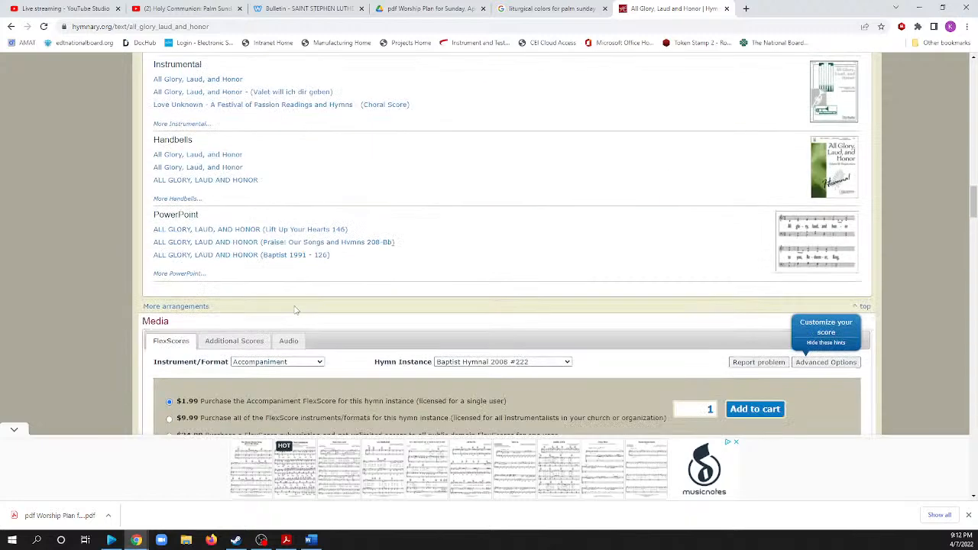
scroll(294, 308, "down", 1)
scroll(295, 308, "up", 5)
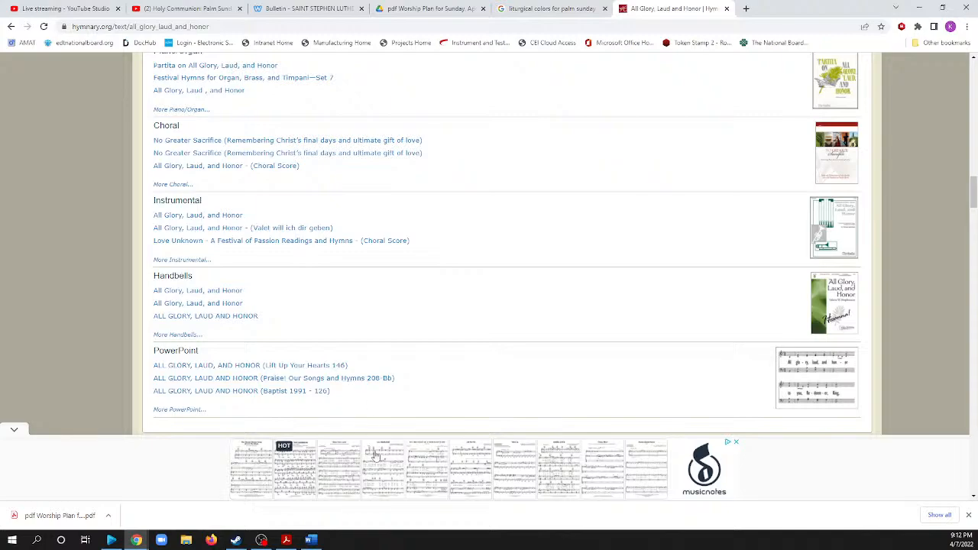
scroll(303, 203, "up", 10)
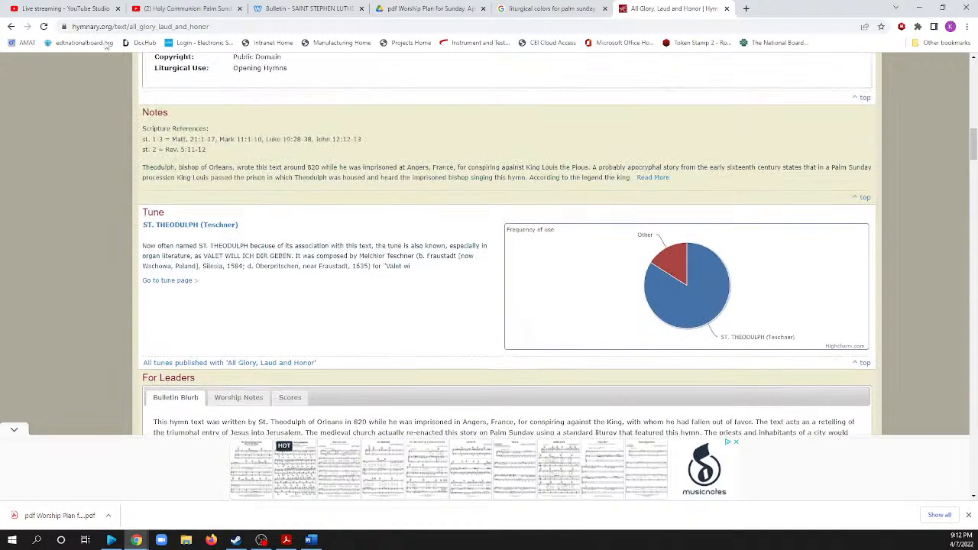
Return to the search results, open the Church of Jesus Christ hymn page and examine its lyrics.
left_click(11, 26)
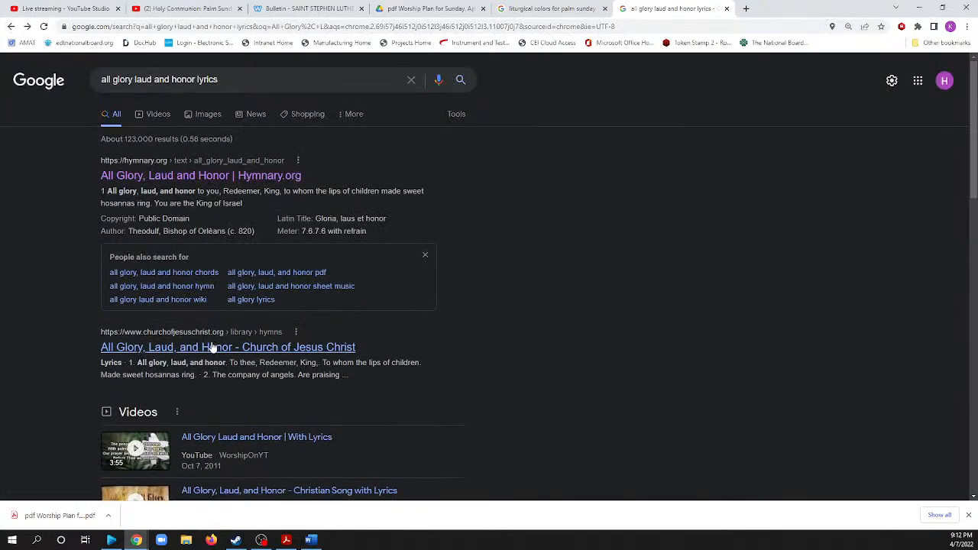
left_click(340, 347)
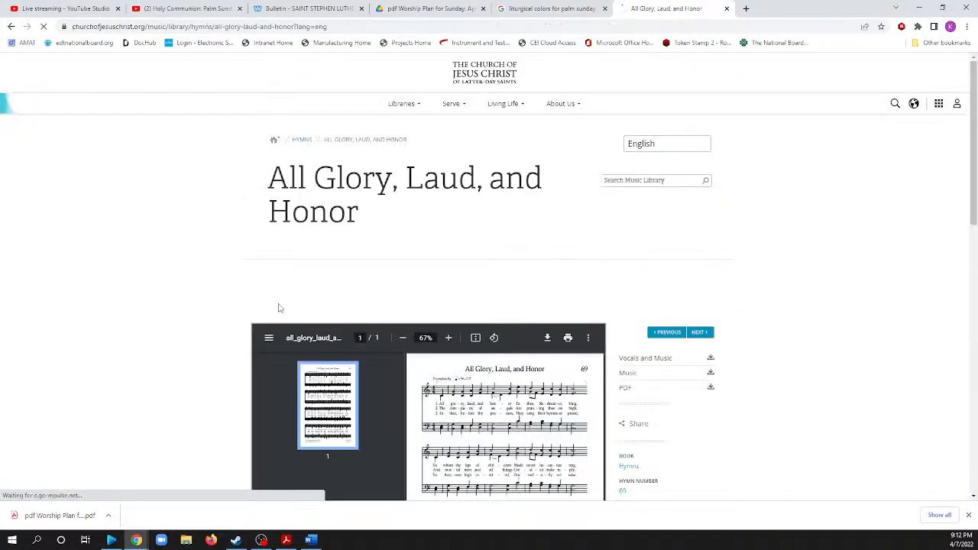
scroll(229, 284, "down", 4)
scroll(230, 286, "up", 1)
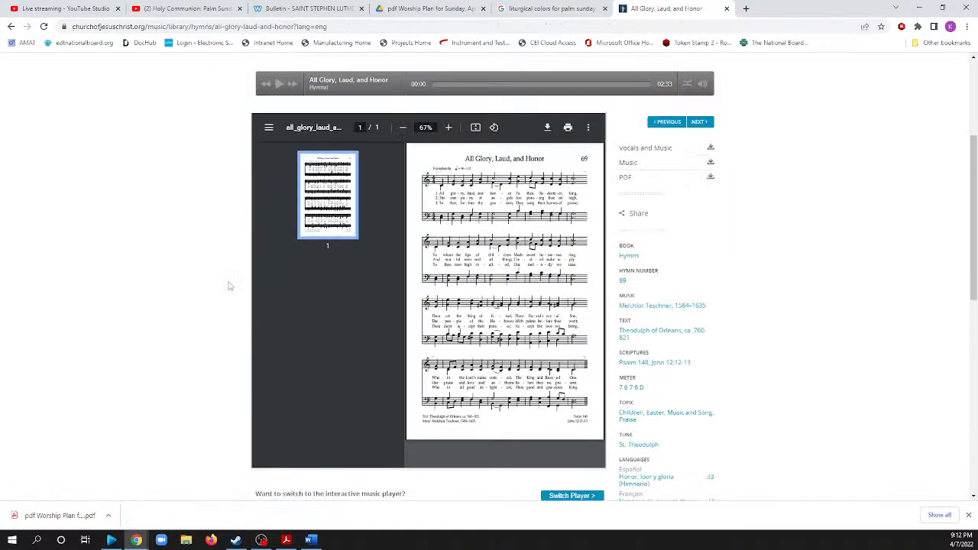
scroll(369, 324, "down", 7)
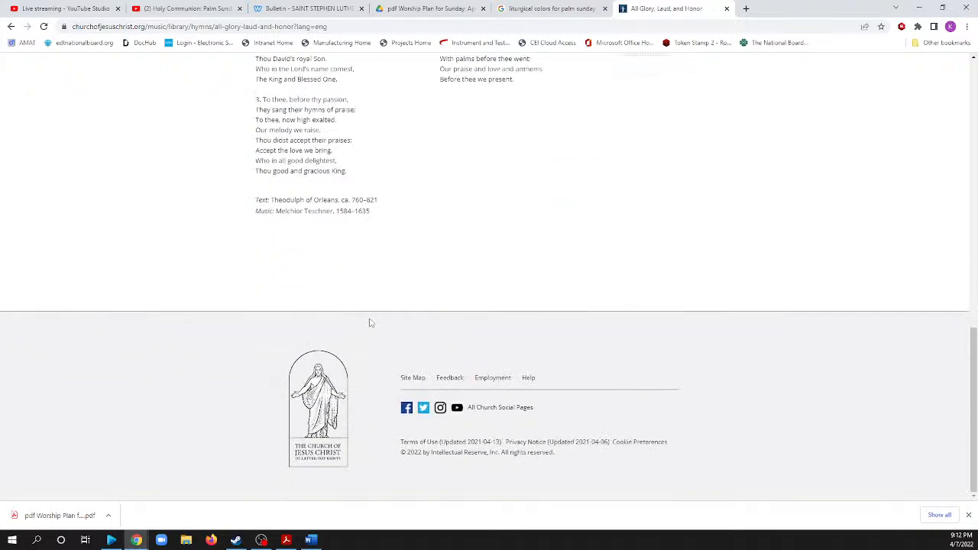
scroll(111, 154, "up", 3)
Go back to the search results, open the OCP song page for All Glory, Laud, and Honor and read through its verses.
left_click(10, 26)
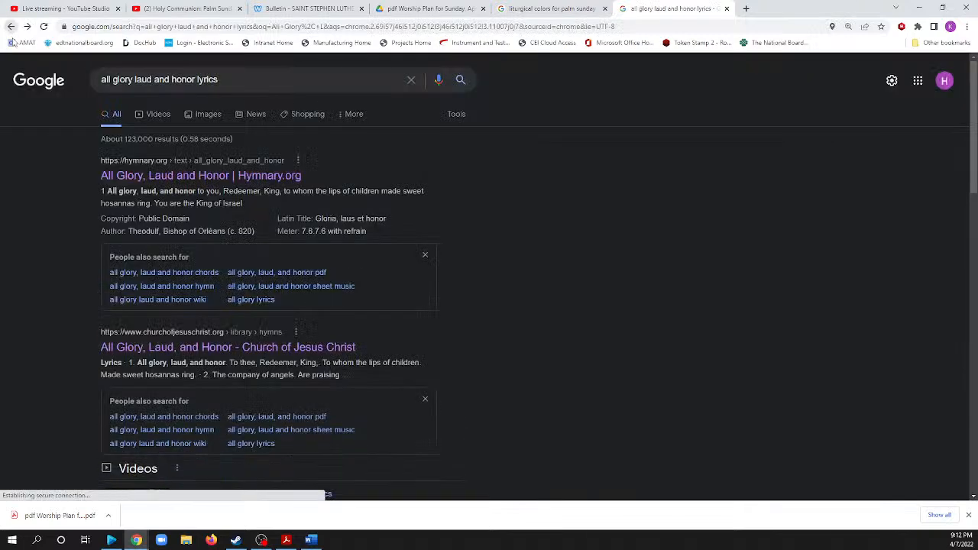
scroll(343, 364, "down", 2)
scroll(348, 356, "down", 4)
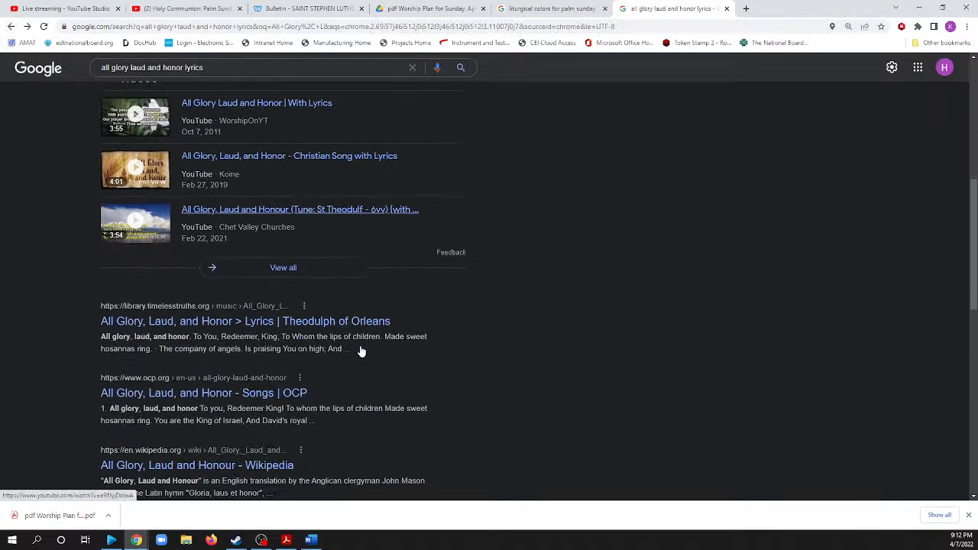
scroll(219, 330, "down", 1)
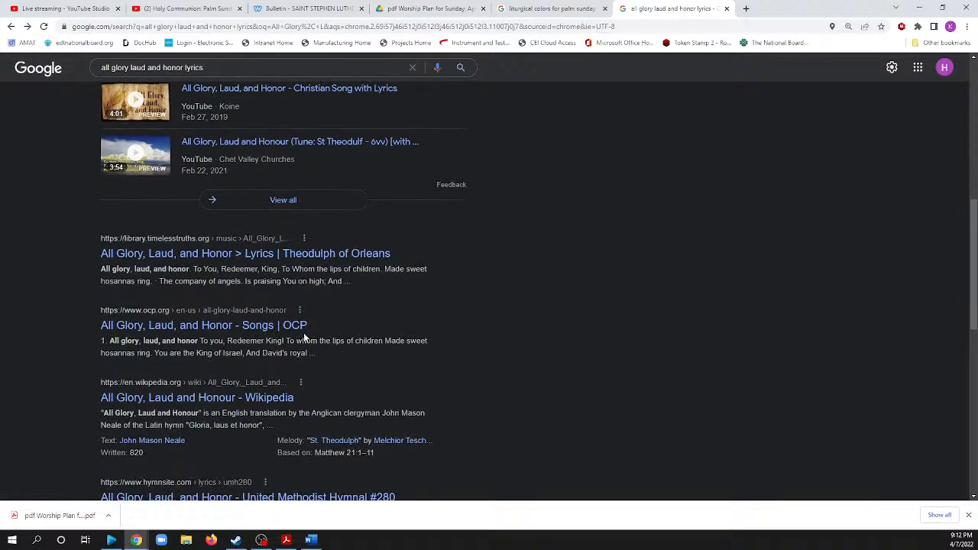
scroll(339, 339, "down", 1)
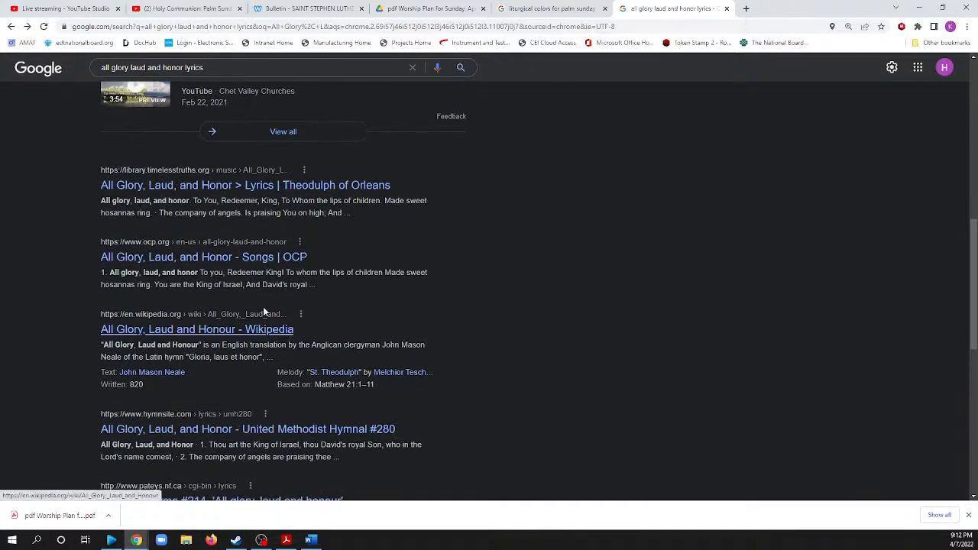
left_click(233, 261)
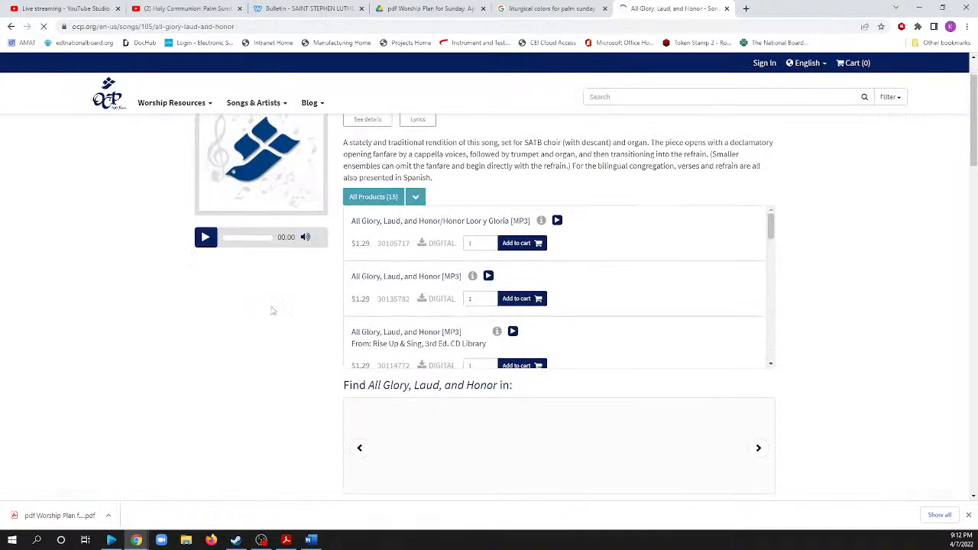
scroll(275, 311, "down", 5)
scroll(282, 311, "down", 7)
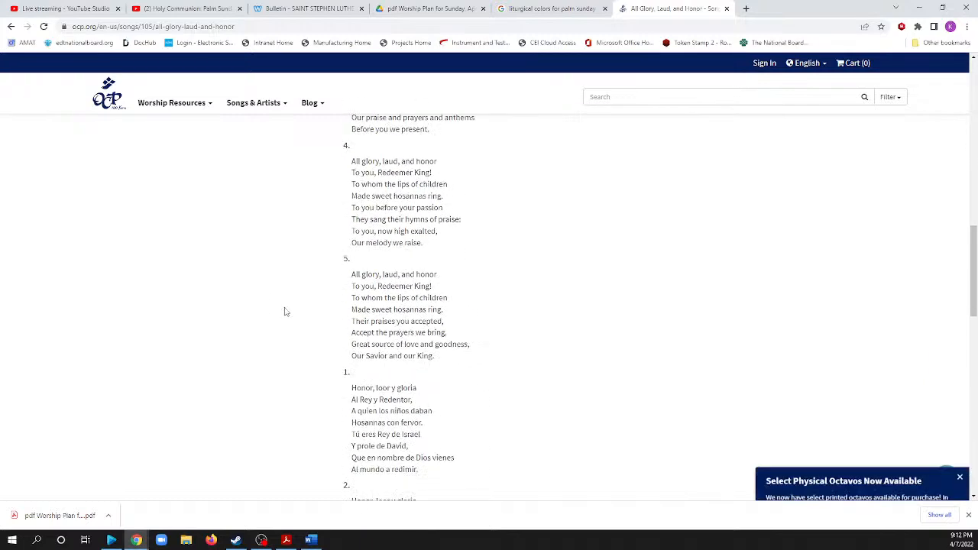
scroll(285, 311, "down", 1)
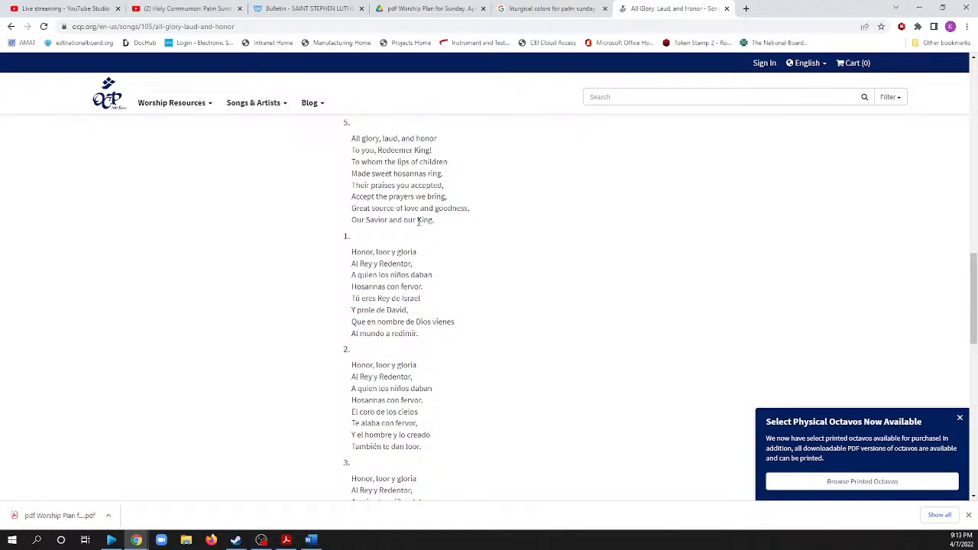
Reread the English verses of All Glory, Laud, and Honor on the OCP page, comparing the repeated refrain lines.
scroll(430, 216, "up", 1)
scroll(429, 216, "up", 2)
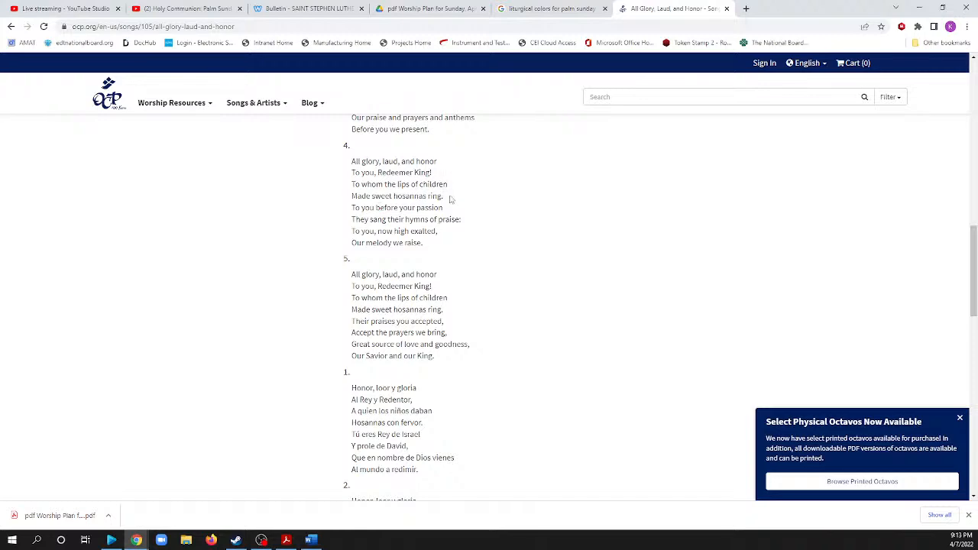
scroll(480, 272, "up", 10)
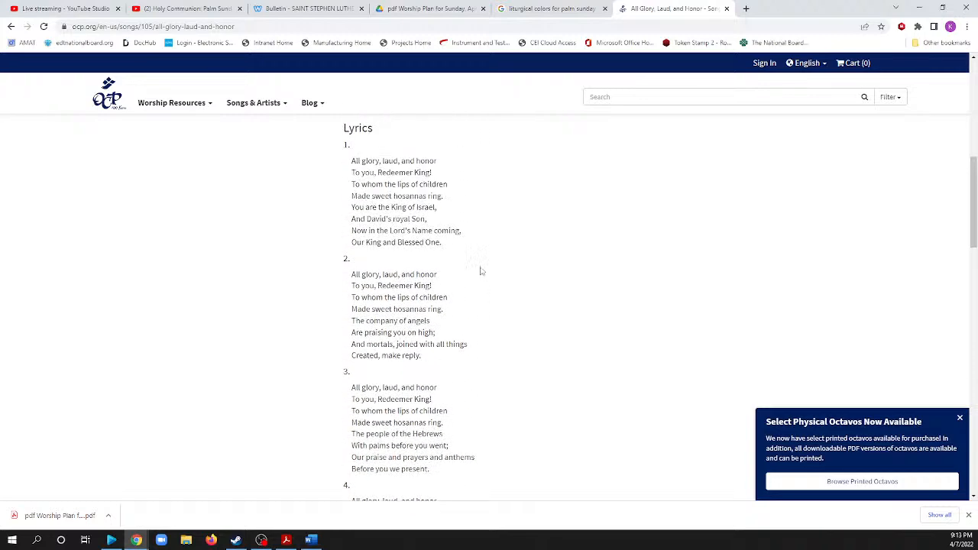
scroll(476, 275, "down", 4)
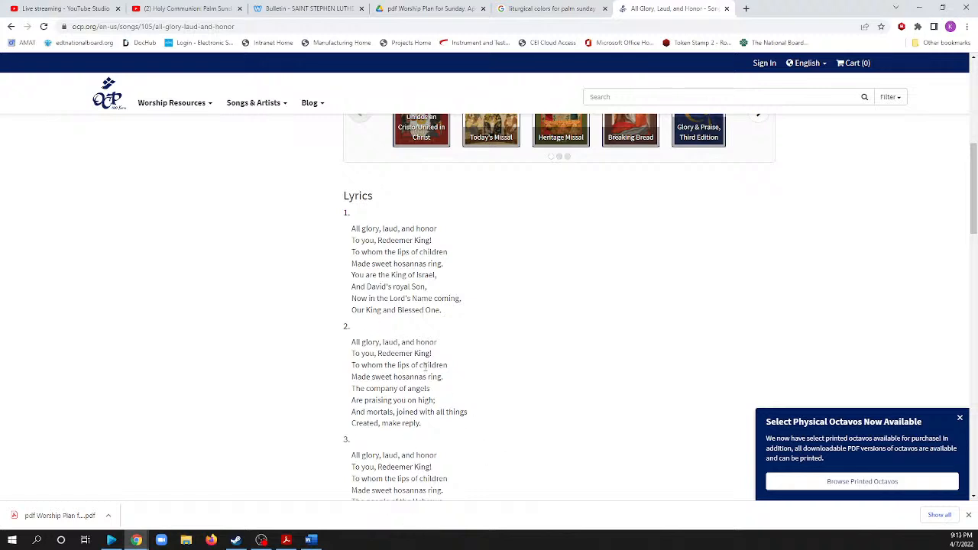
scroll(424, 367, "up", 1)
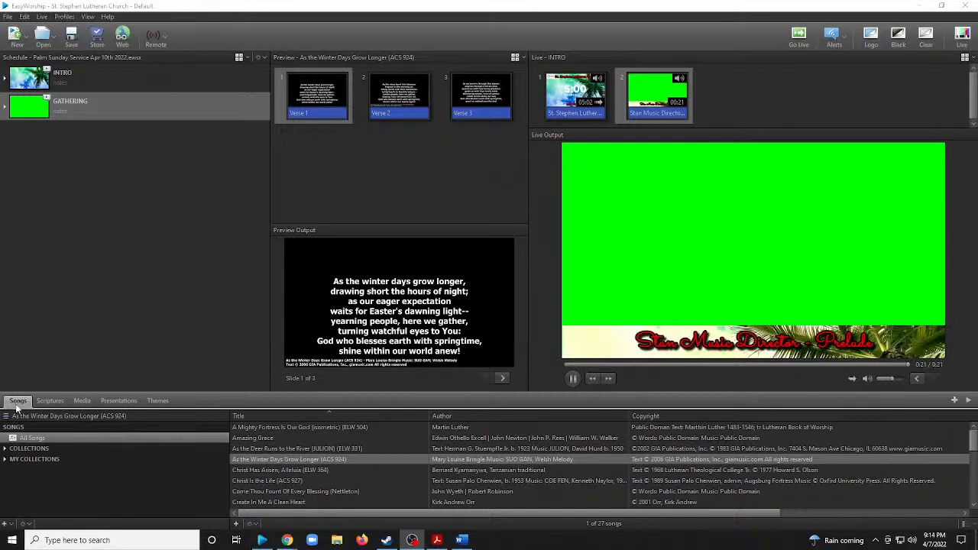
Switch to EasyWorship, create a new song and label its first slide Refrain.
left_click(236, 525)
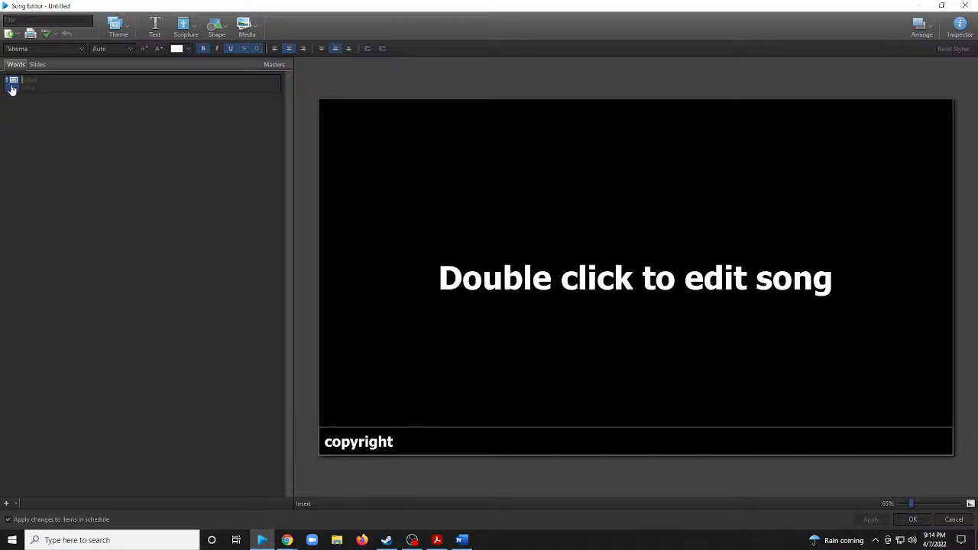
right_click(41, 87)
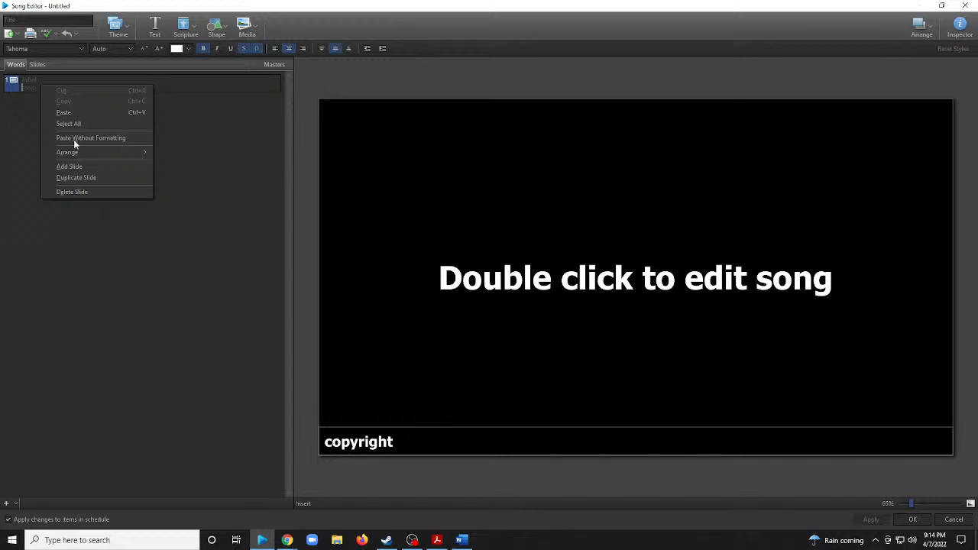
left_click(168, 253)
left_click(23, 80)
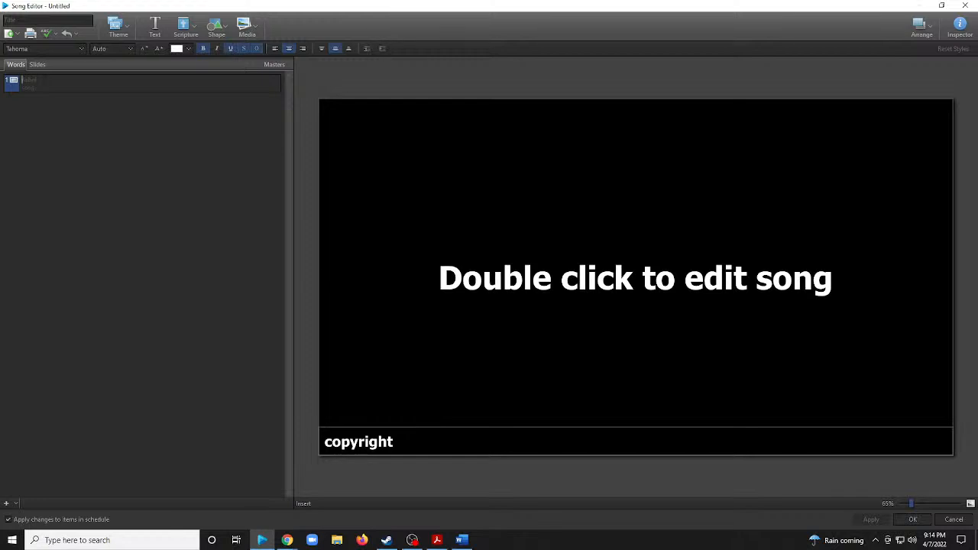
type("Refra")
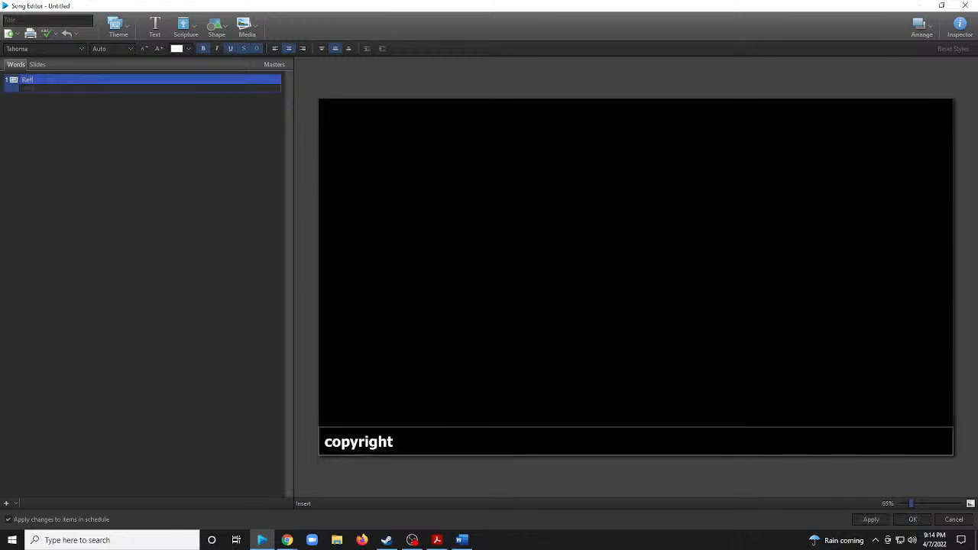
type("in")
key("Return")
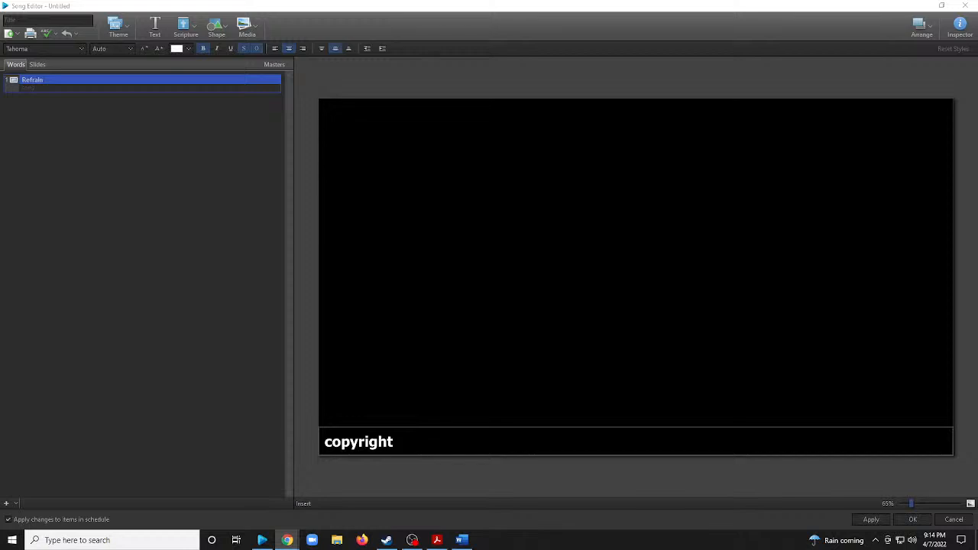
Paste the four refrain lines from "All glory, laud, and honor" to "Made sweet hosannas ring." into the slide and remove the blank lines between them.
left_click(539, 264)
type("All glory, laud, and honor To You, Redeemer King! To whom the lips of children Made sweet hosannas ring.")
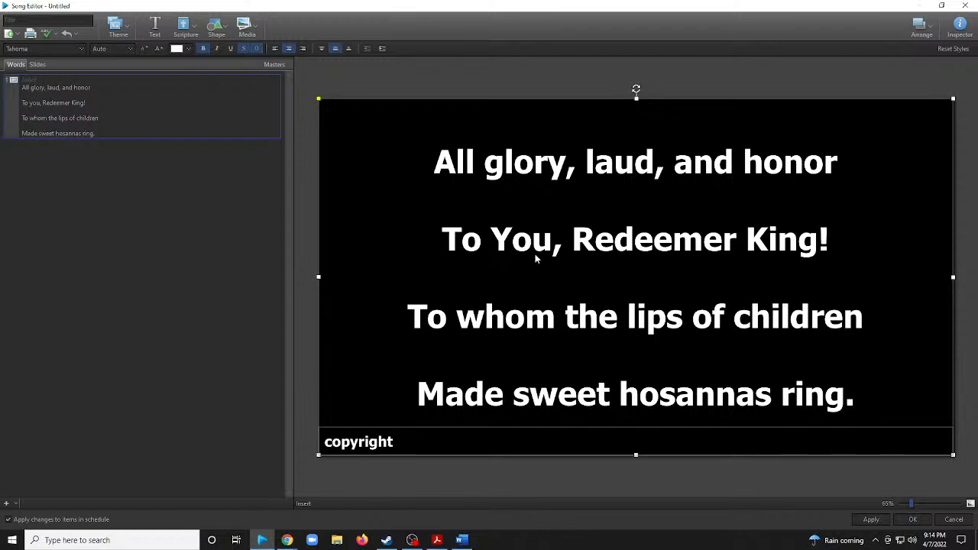
left_click(631, 201)
key("Delete")
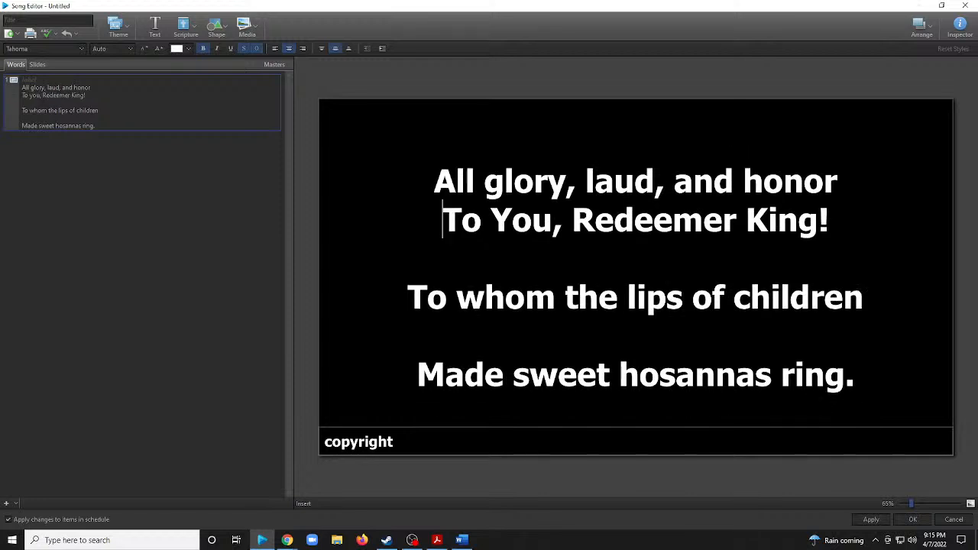
key("Down")
key("Delete")
key("Down")
key("Delete")
left_click(634, 219)
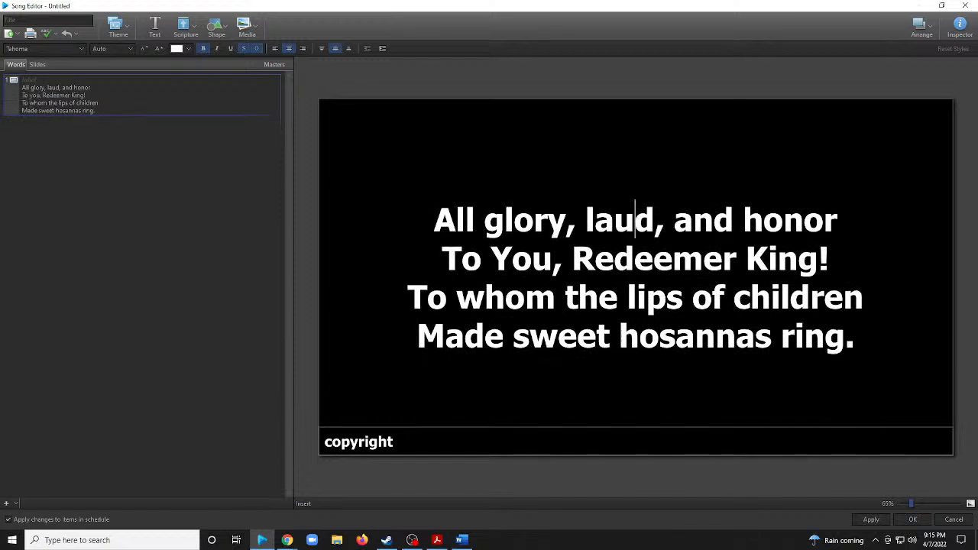
Duplicate the refrain slide to make a second slide in the song.
left_click(97, 111)
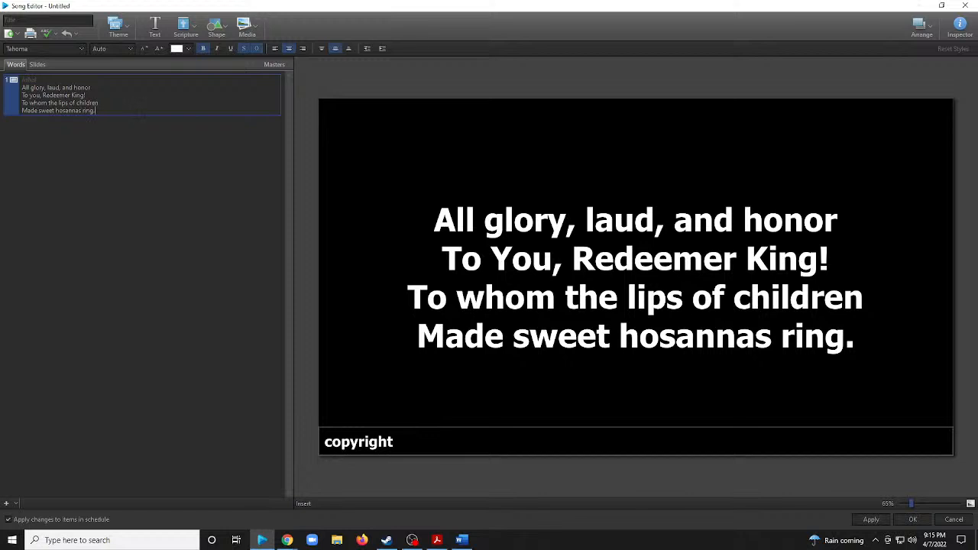
right_click(131, 96)
left_click(183, 190)
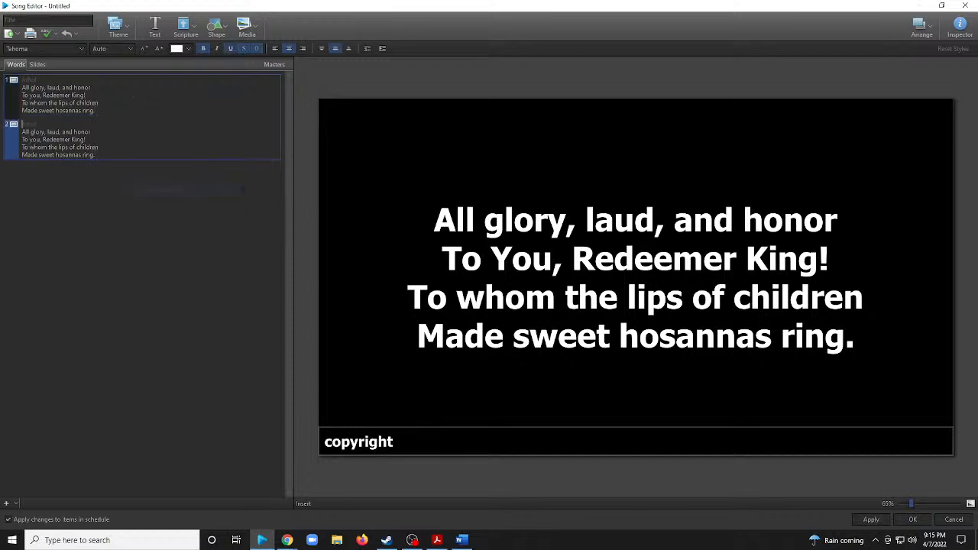
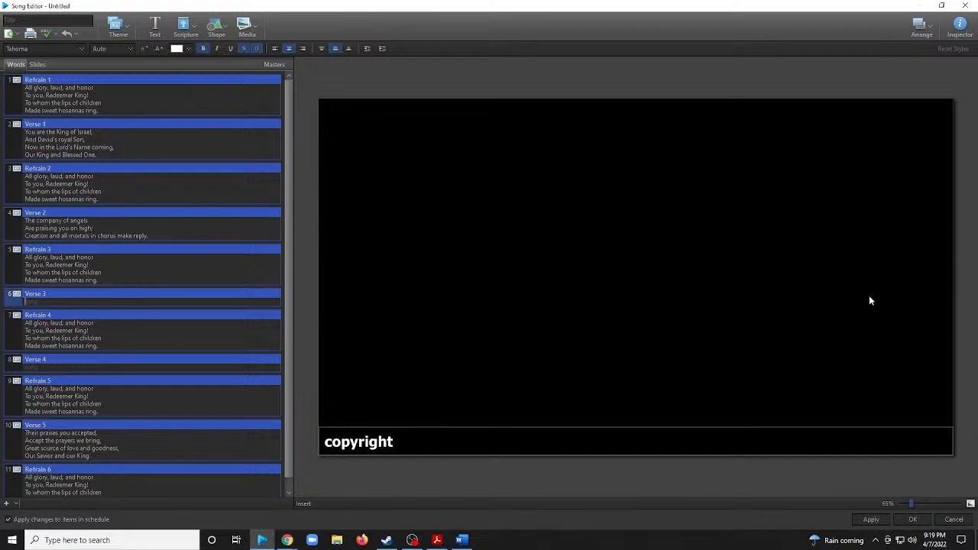
Start the Verse 3 slide's lyrics with "The Multitude of pilgrims with palms", correcting the spelling of "pilgrims".
left_click(556, 282)
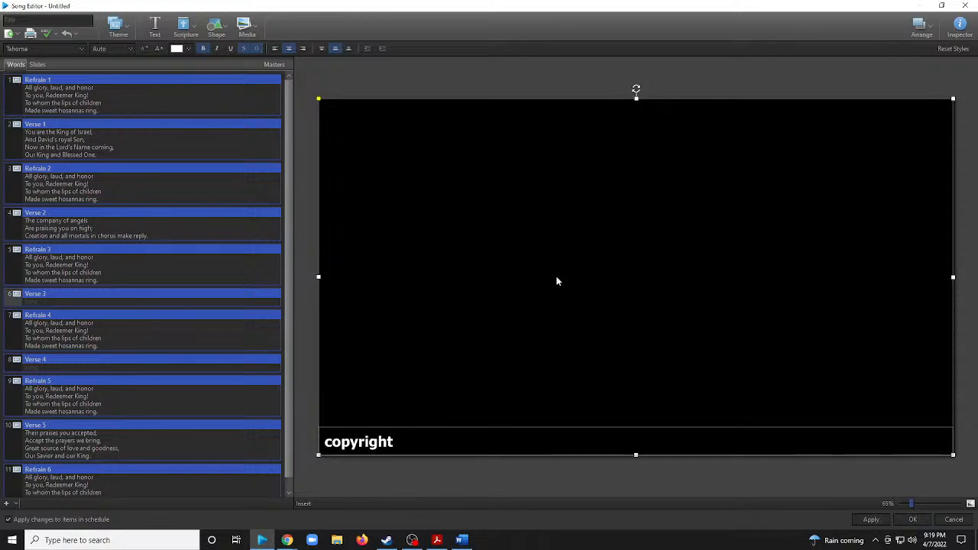
left_click(634, 279)
type("The ")
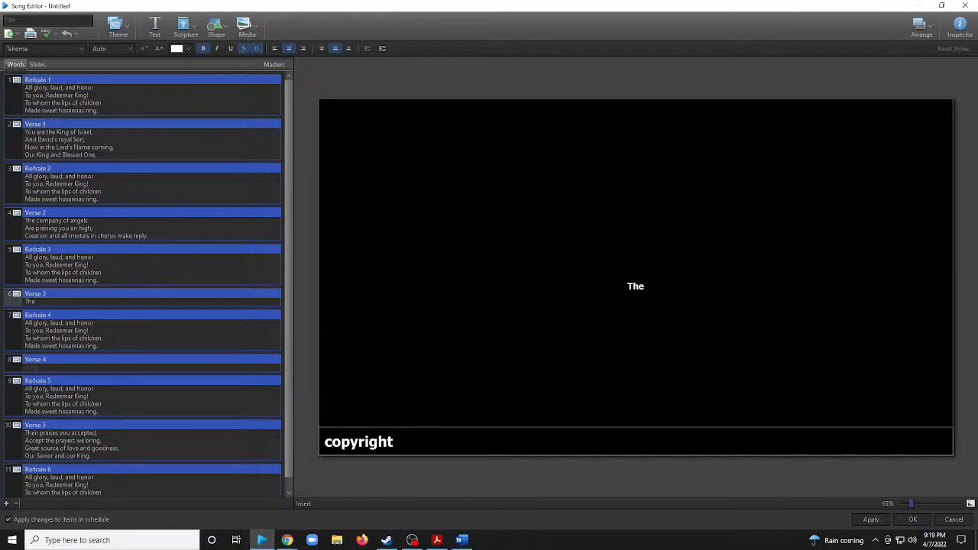
type("Mu")
type("ltitube")
key("BackSpace")
key("BackSpace")
type("de")
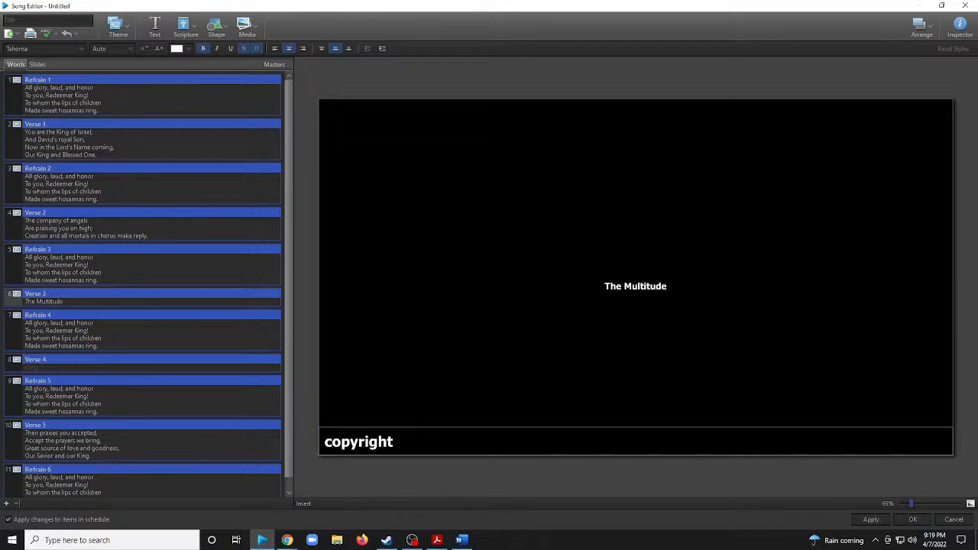
type(" of pi")
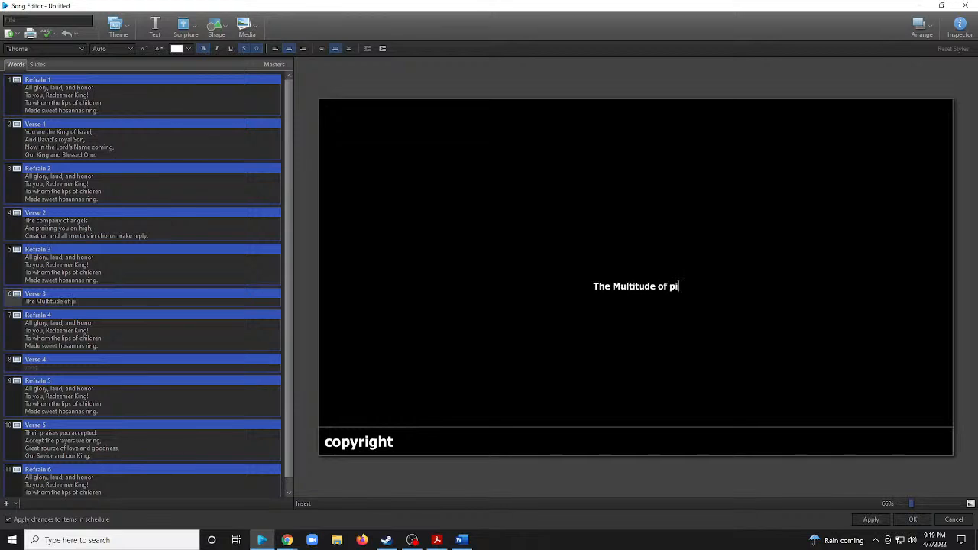
type("lgrams wi")
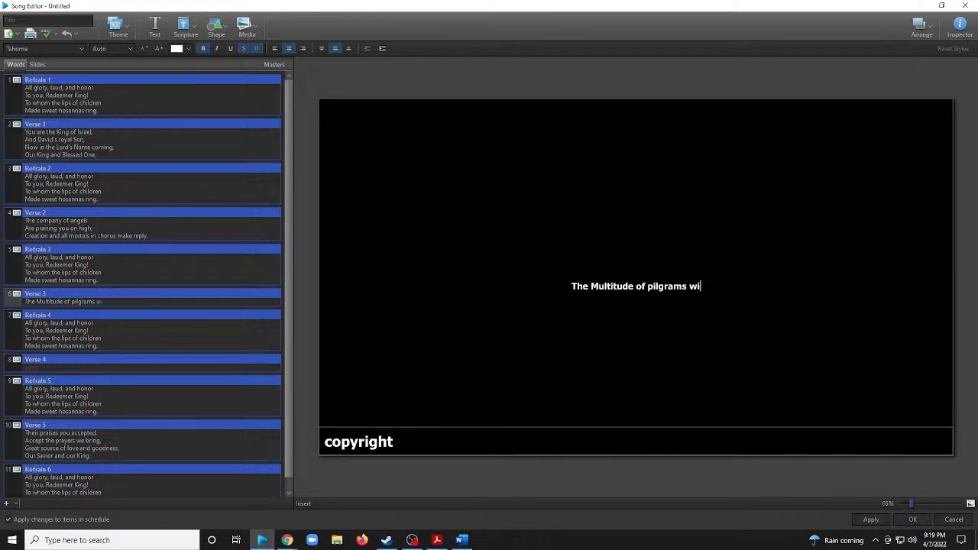
type("th palm")
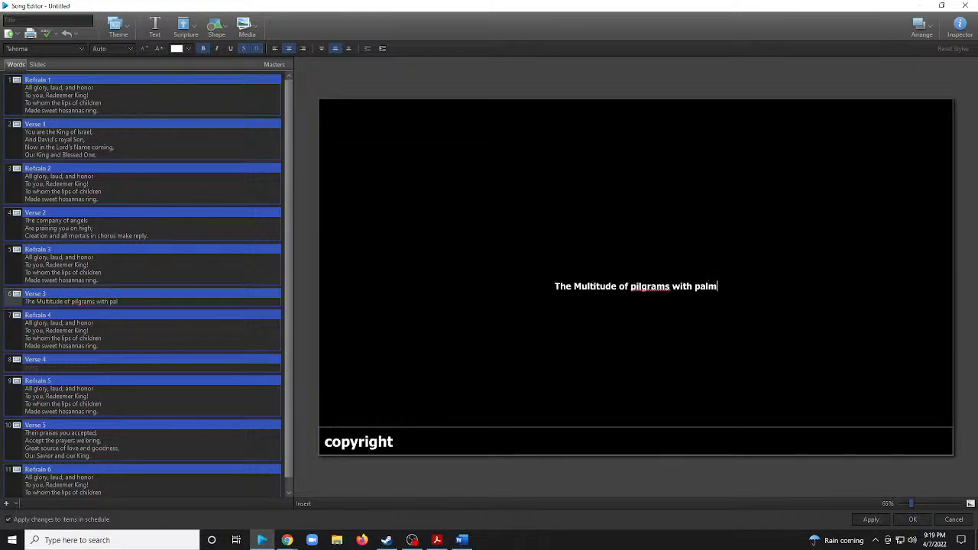
type("s")
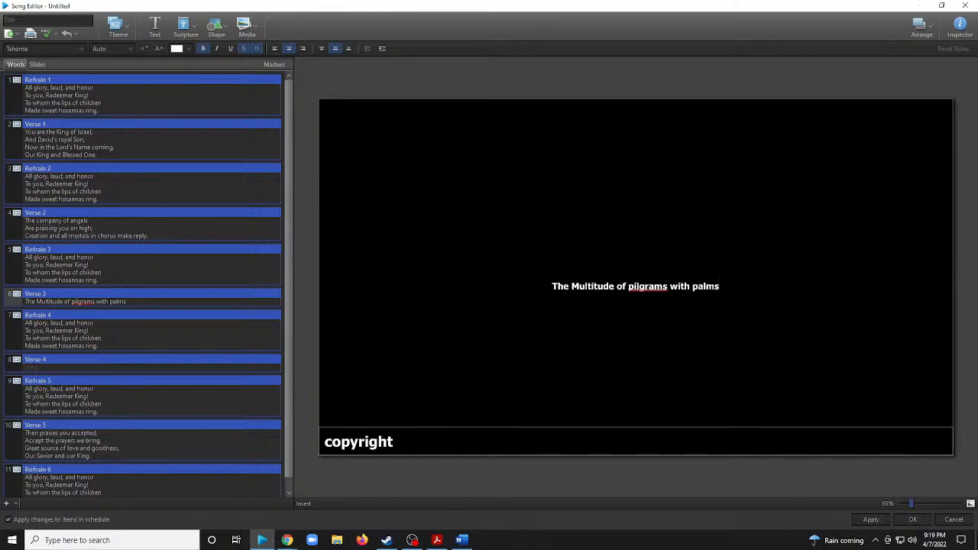
right_click(644, 288)
left_click(695, 14)
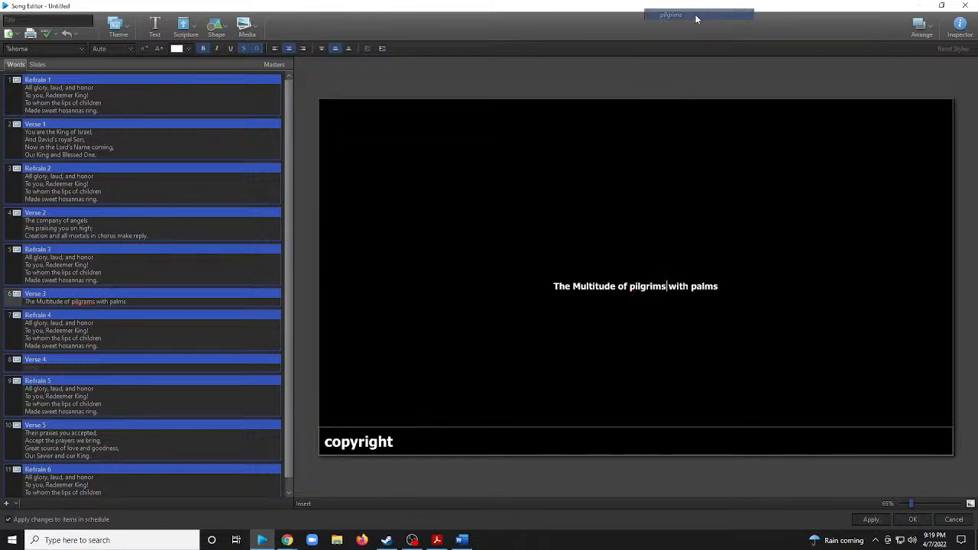
left_click(719, 287)
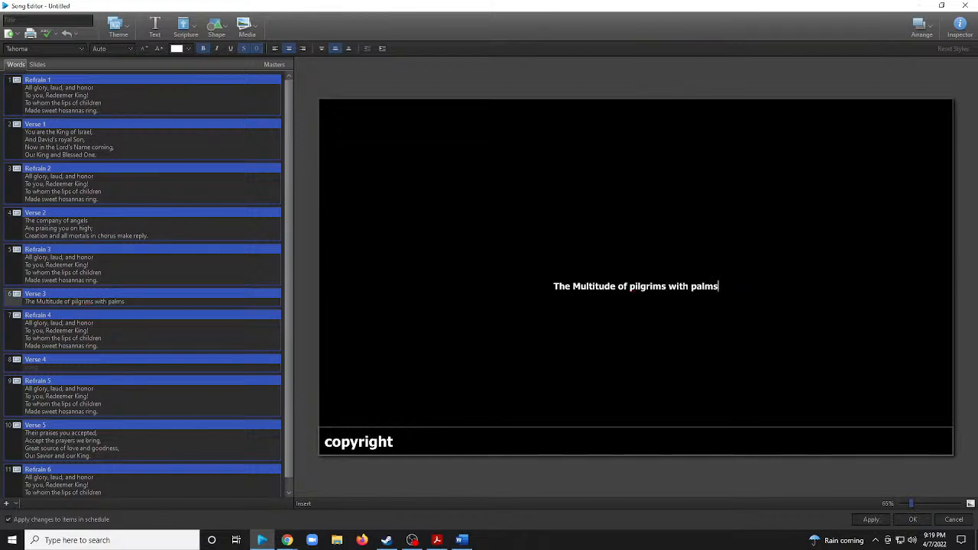
type("are prais")
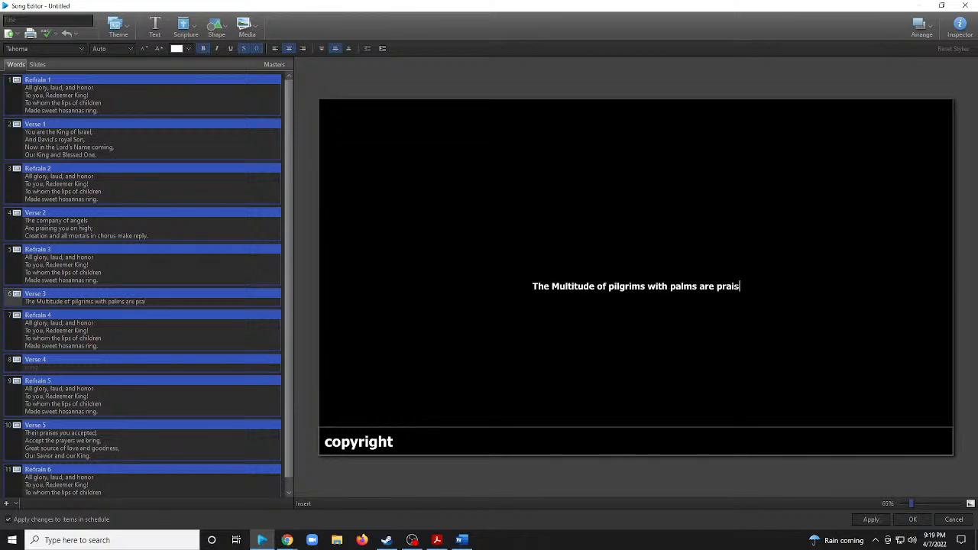
type("ing")
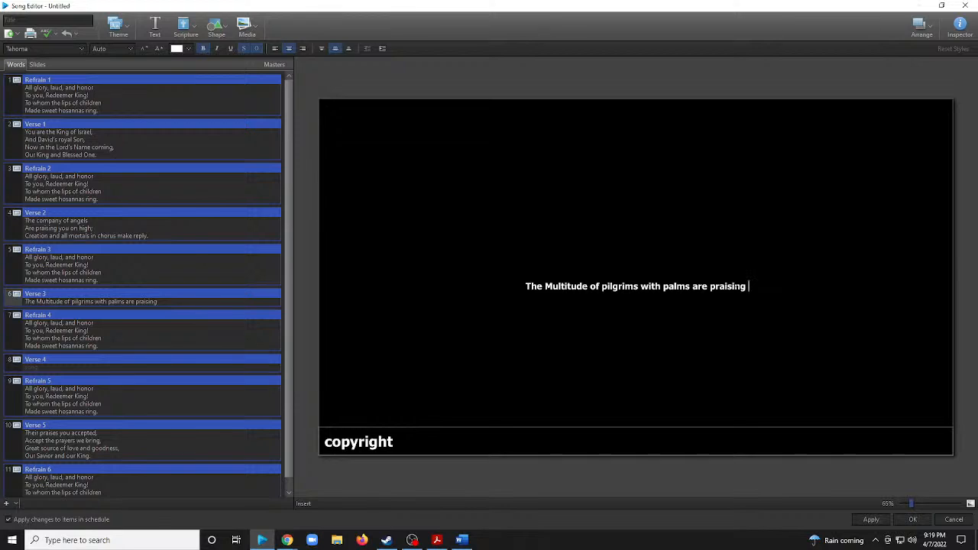
key("BackSpace")
key("BackSpace")
key("BackSpace")
key("BackSpace")
key("BackSpace")
key("BackSpace")
key("BackSpace")
key("BackSpace")
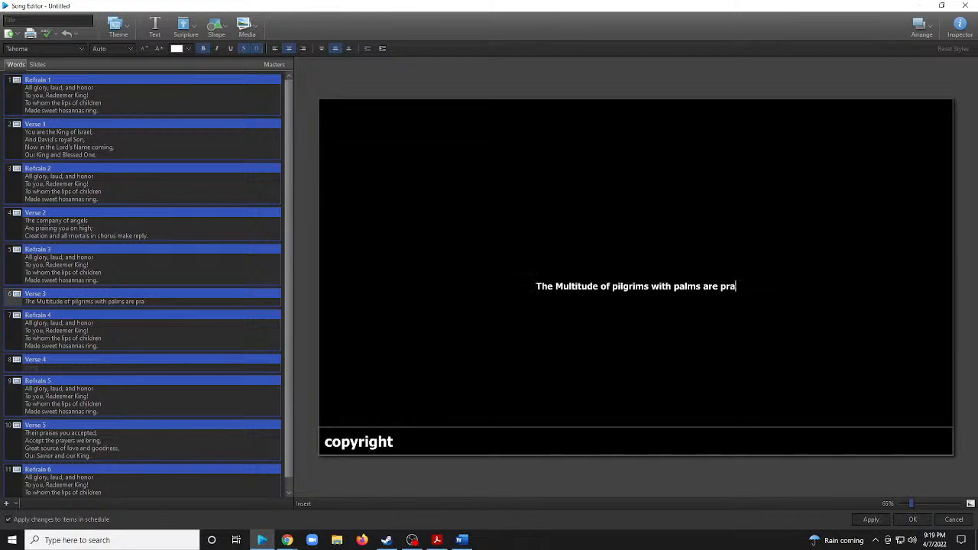
key("BackSpace")
key("BackSpace")
key("BackSpace")
key("BackSpace")
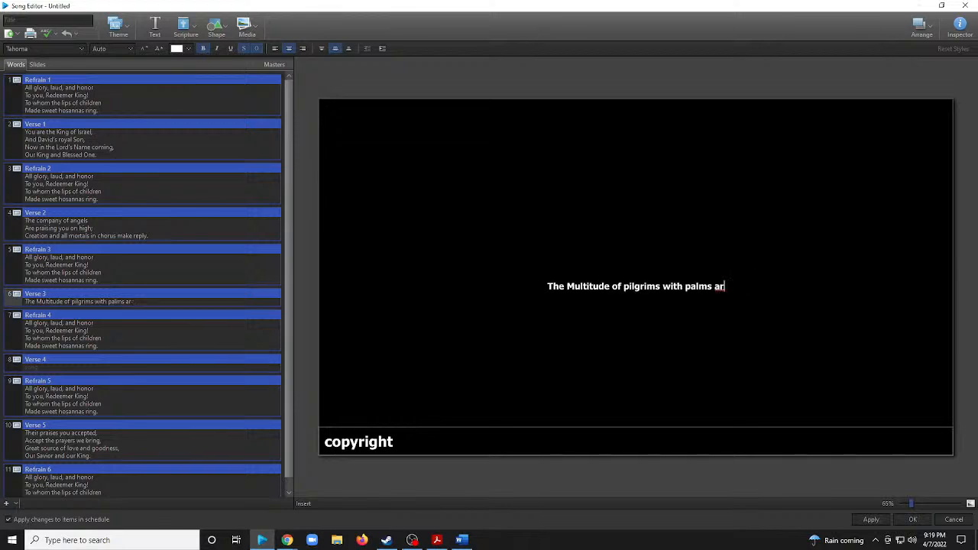
Continue the Verse 3 line after "palms" with "before You went;".
type("before")
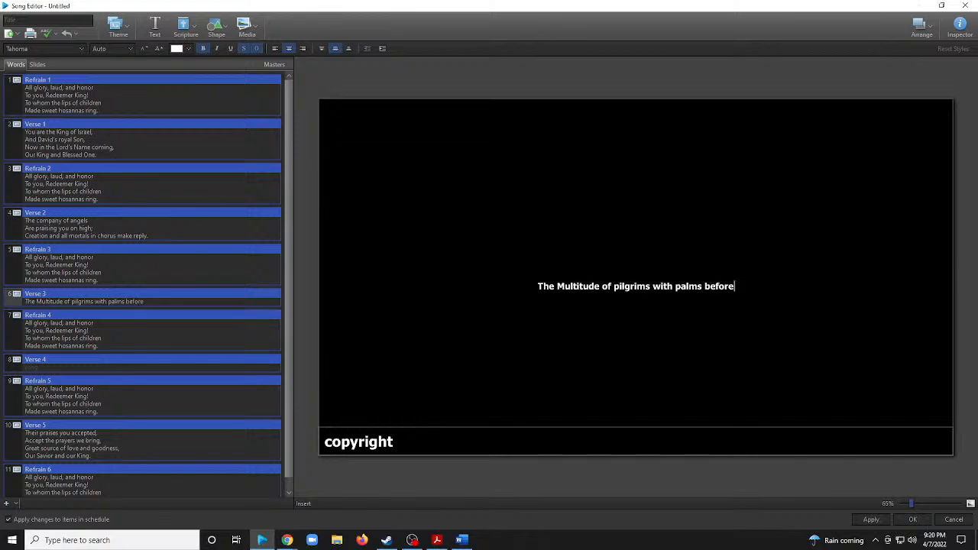
type(" You ")
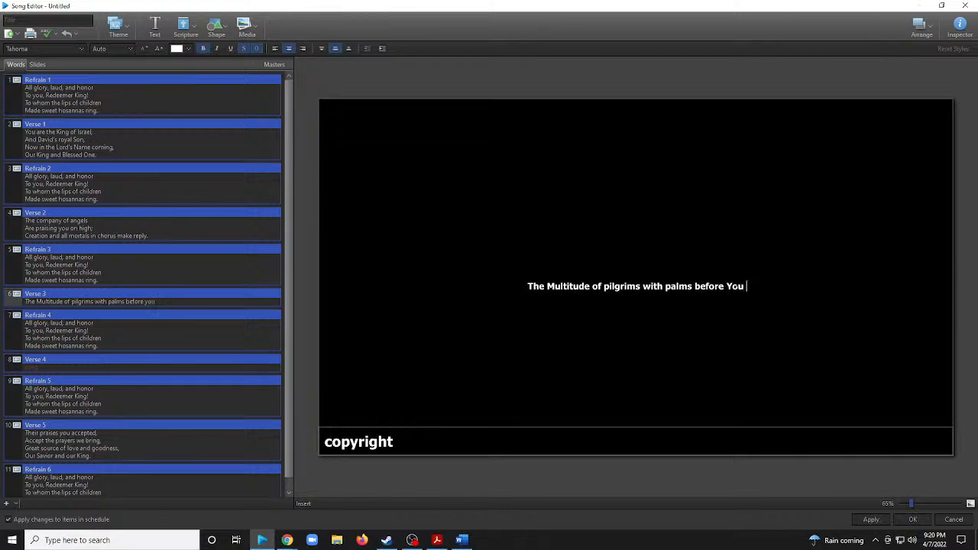
type("went")
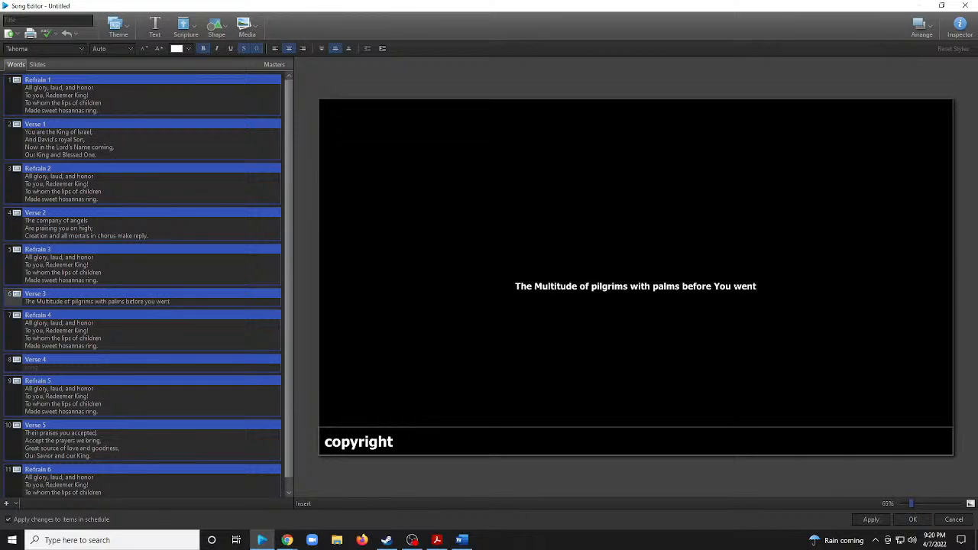
type("; ")
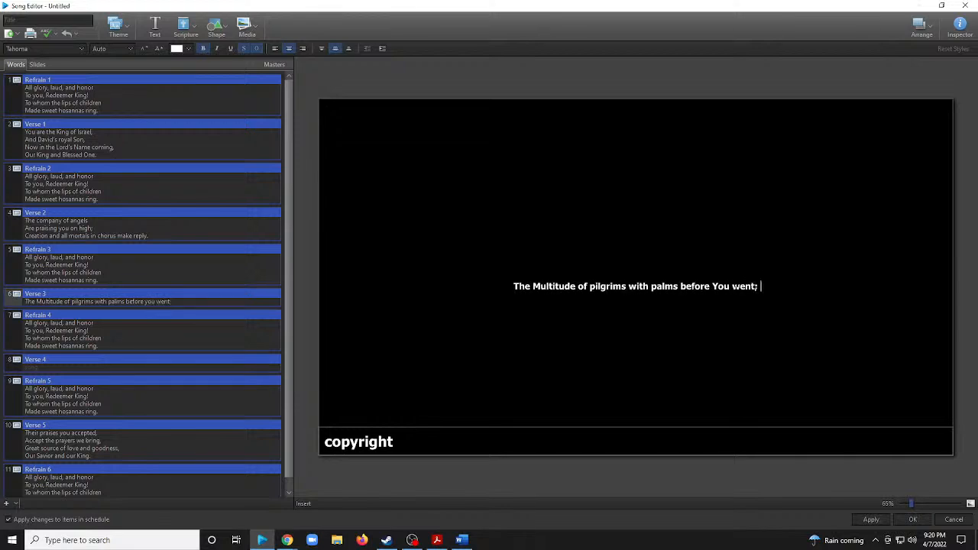
type("our ")
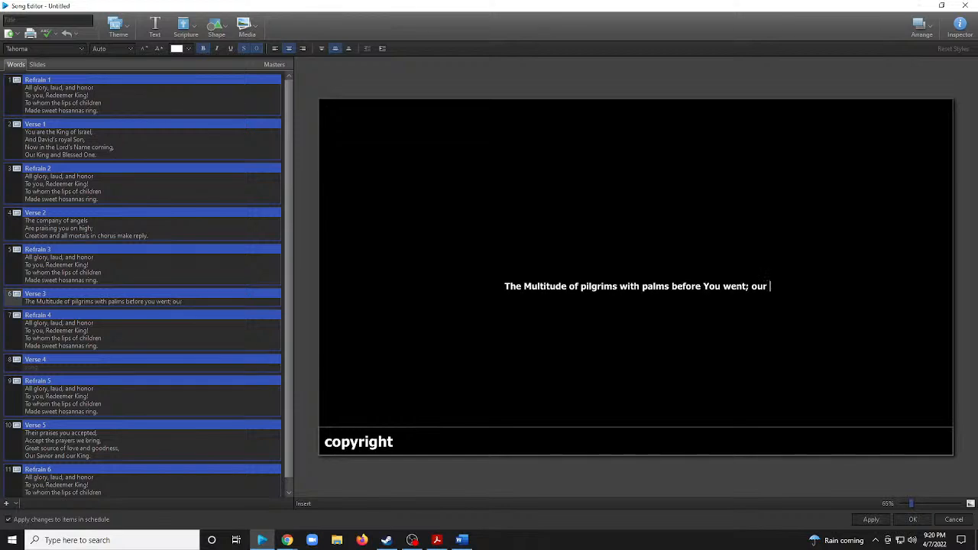
type("praise")
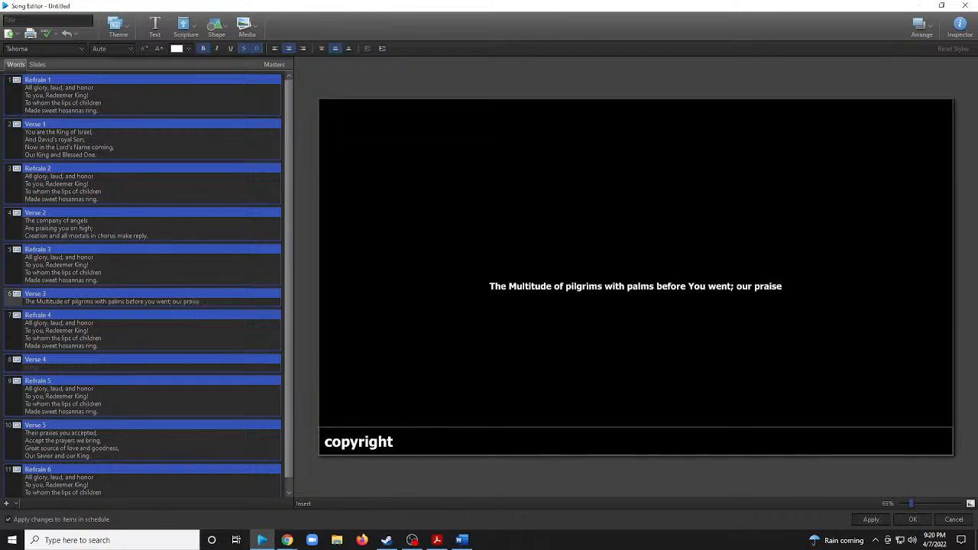
type(" and prayer")
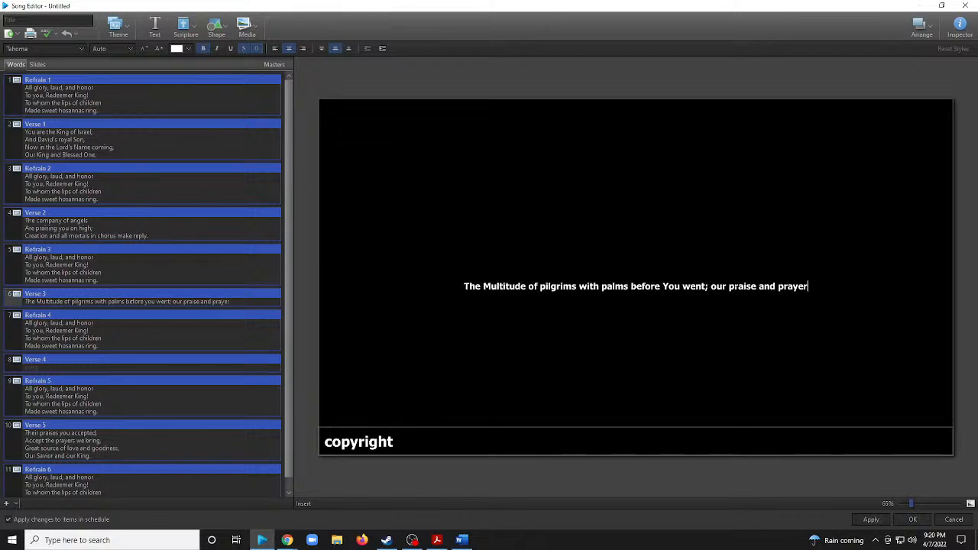
type(" and ")
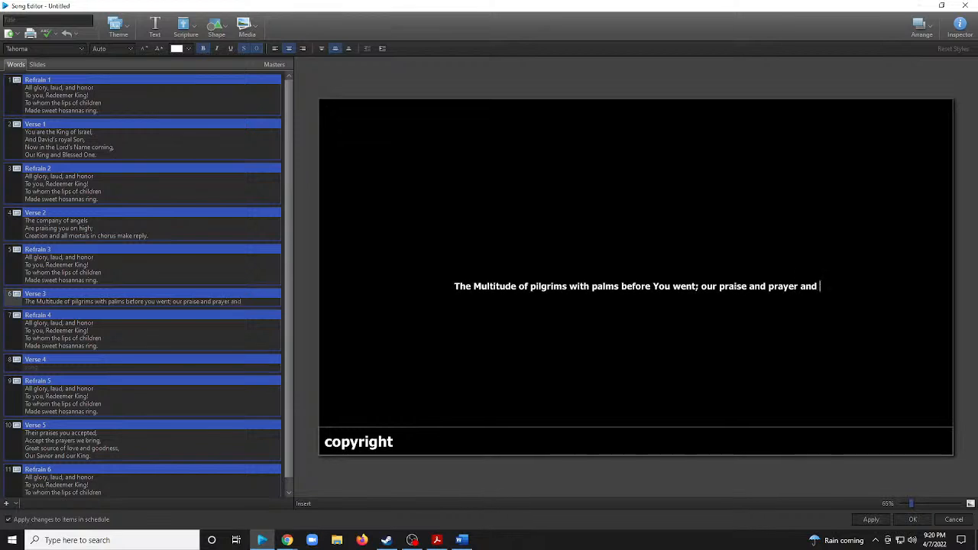
type("anthe")
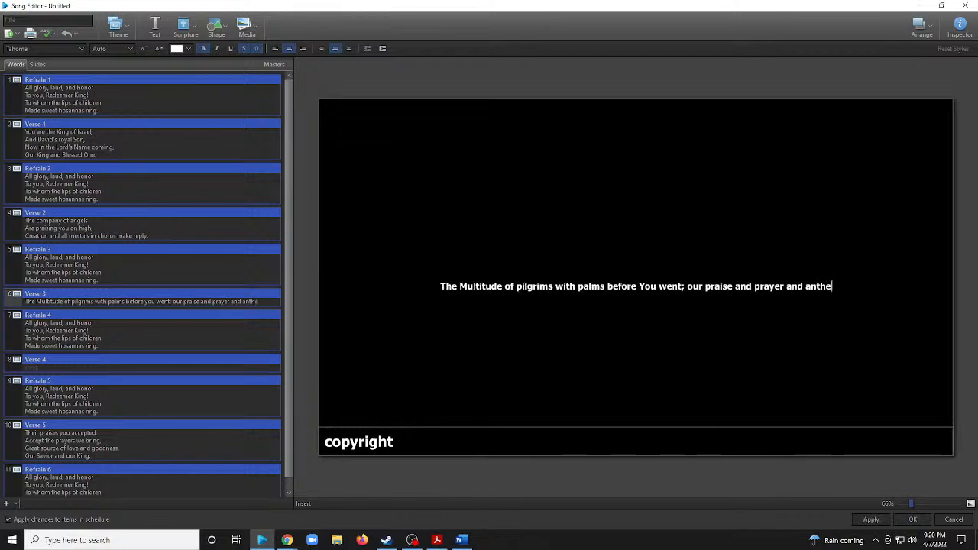
type("ms before")
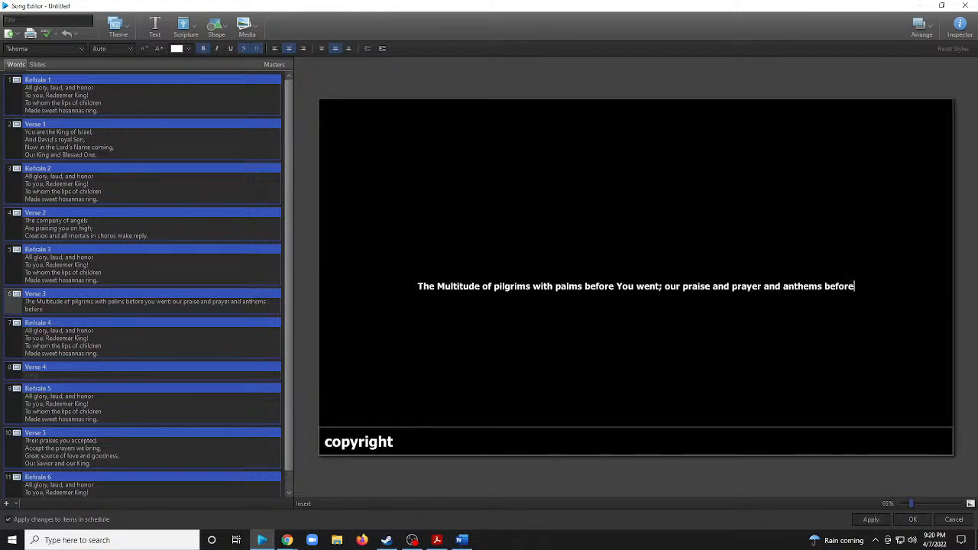
type(" You ")
type("we pre")
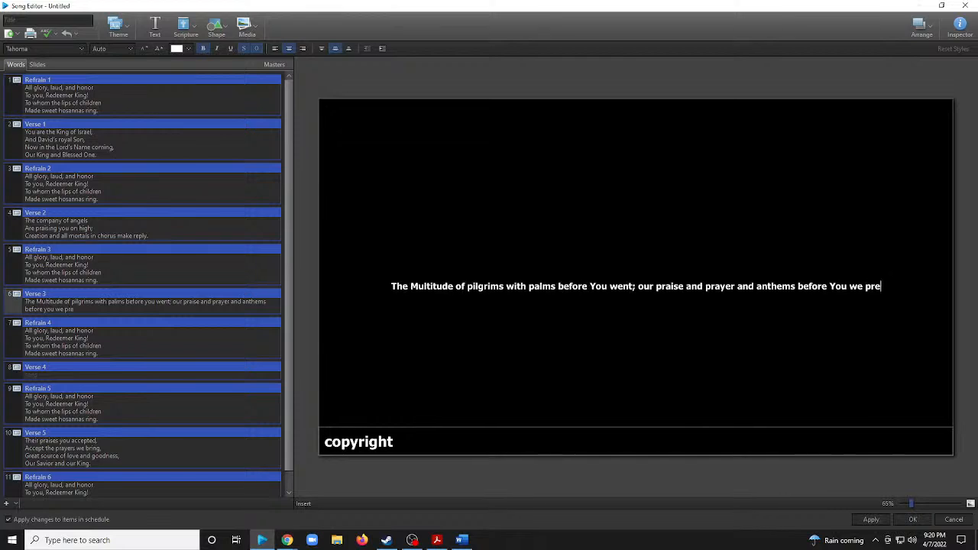
type("sent.")
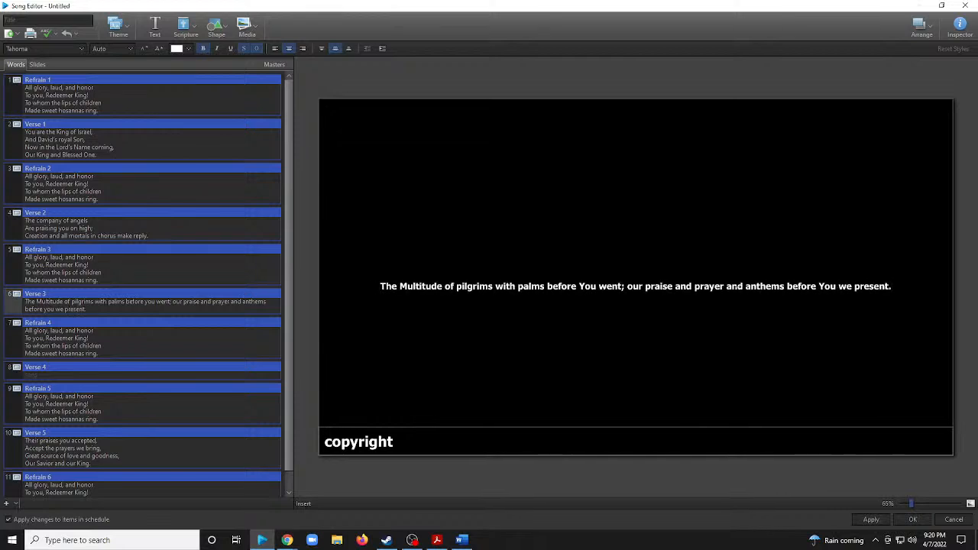
Enlarge the Verse 3 lyrics so the text fills the slide at the automatic size.
left_click(670, 221)
double_click(504, 304)
left_click_drag(891, 286, 399, 283)
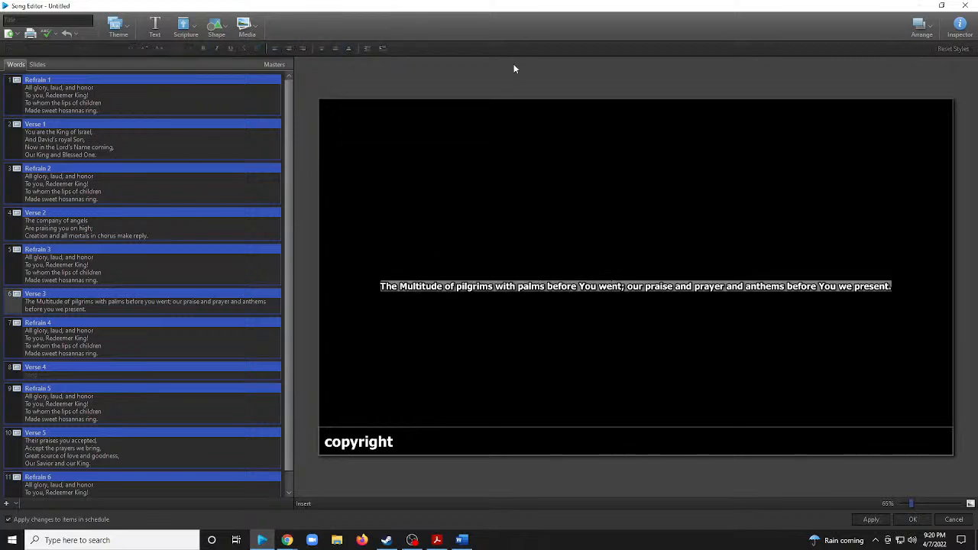
left_click(510, 167)
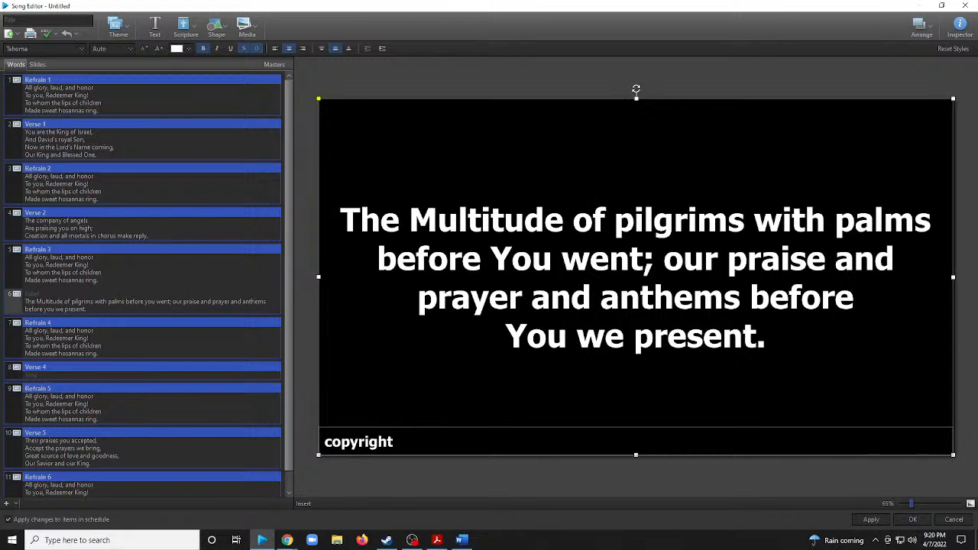
Start the empty Verse 4 slide's lyrics with "To you, before your passion, they sang".
left_click(31, 376)
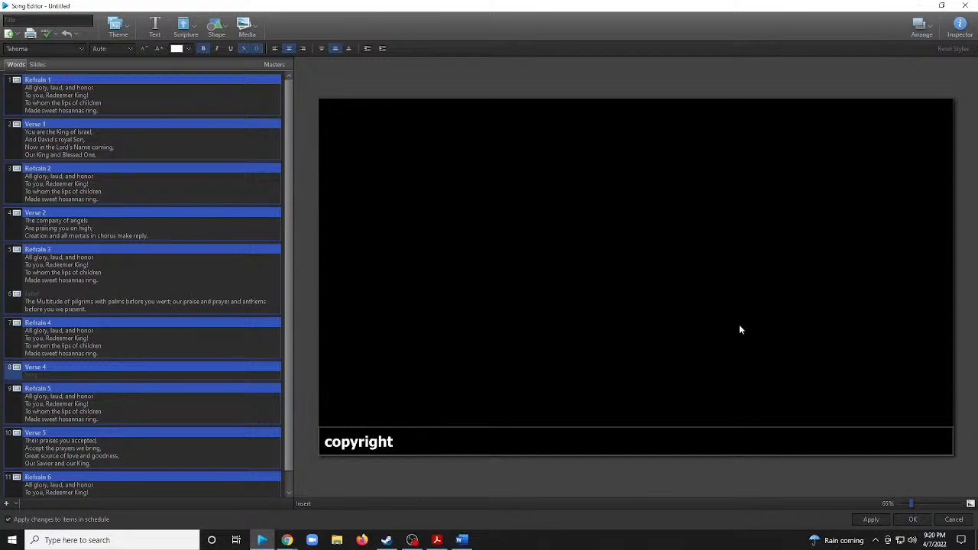
type("To")
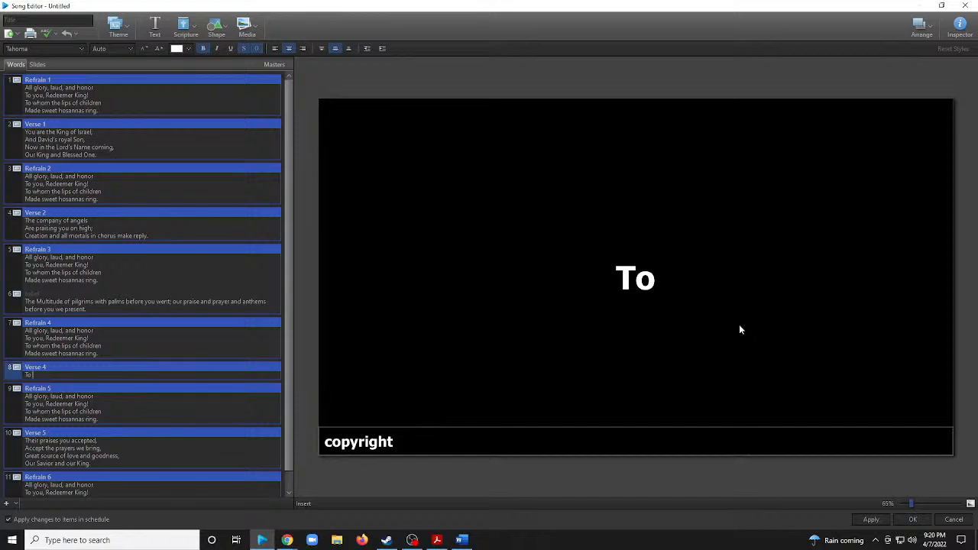
type(" you")
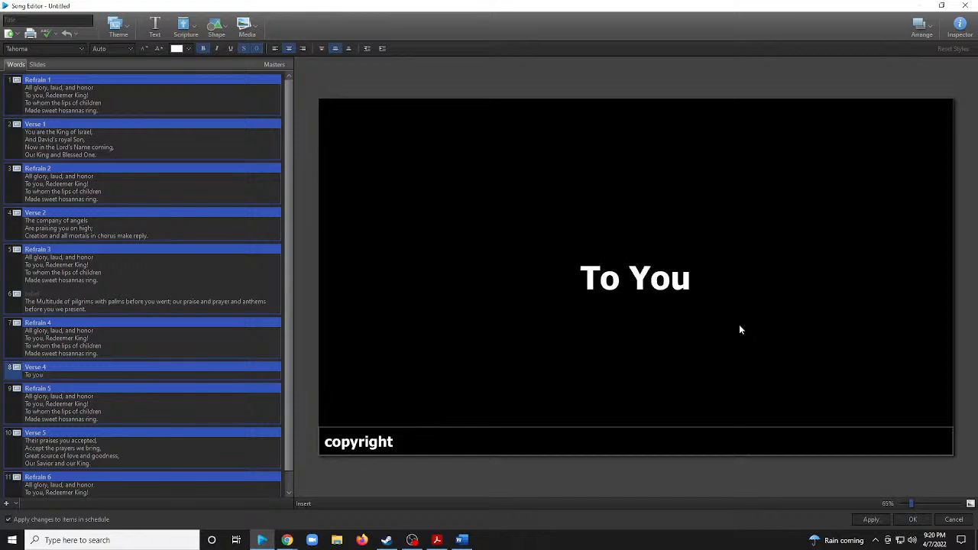
type(",")
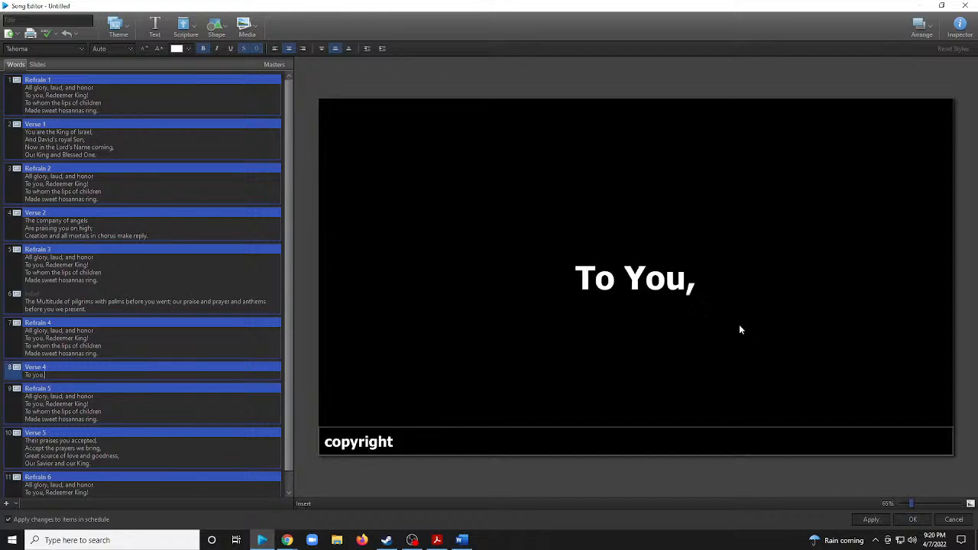
type(" befor")
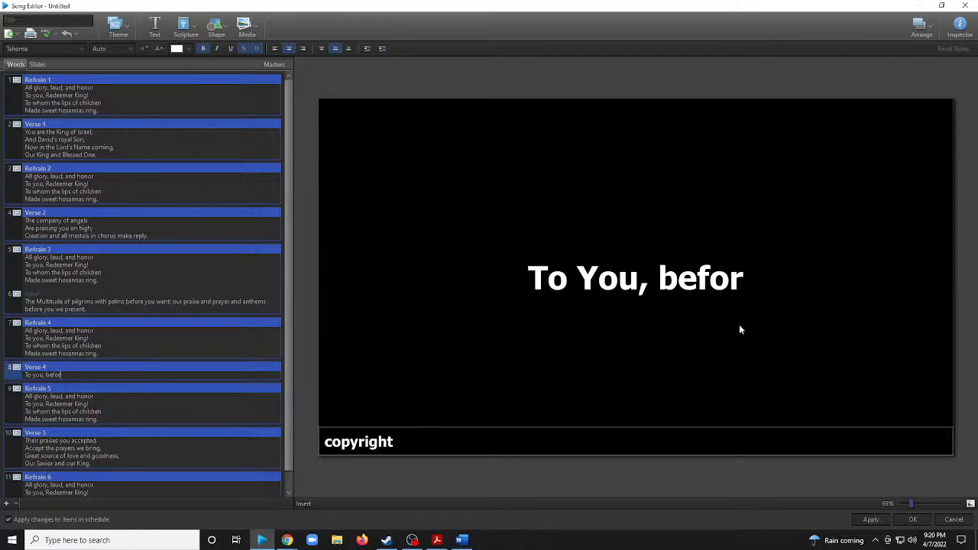
type("e your pa")
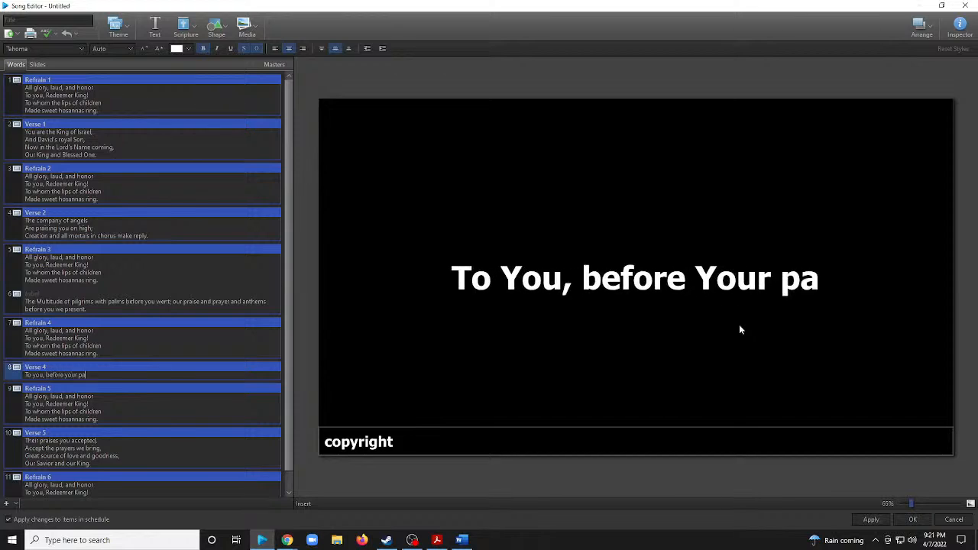
type("ssion,")
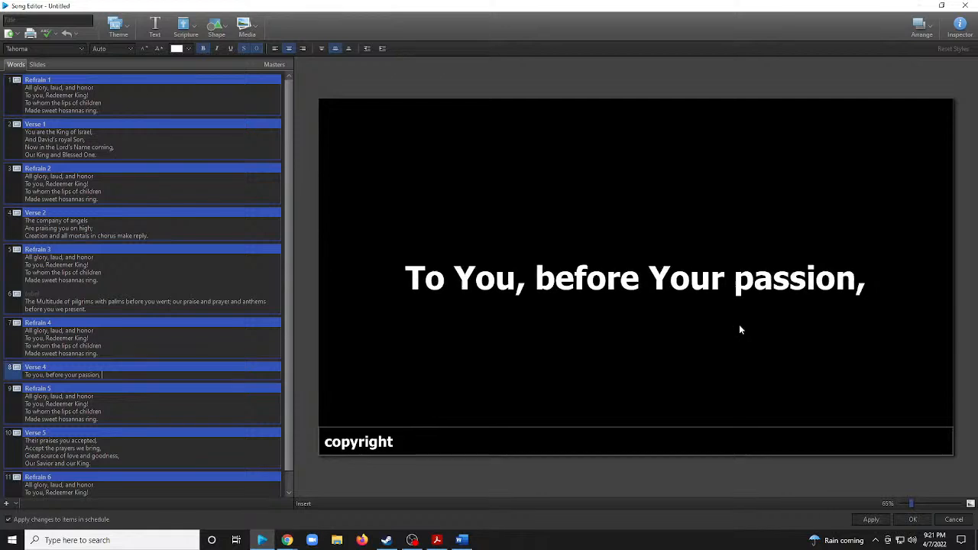
type(" they san")
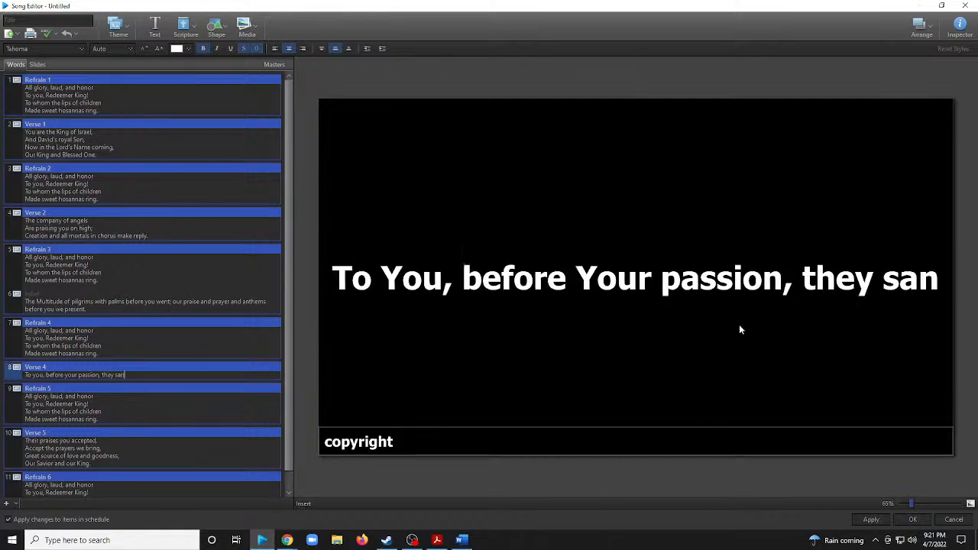
type("g ther")
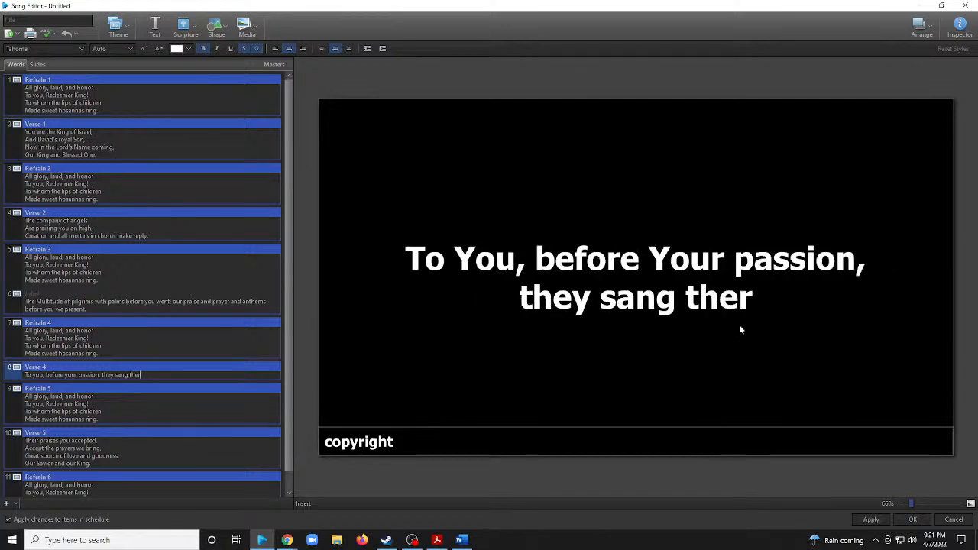
Finish the first Verse 4 line after "they sang" with "their hymns of praise.".
key("BackSpace")
key("BackSpace")
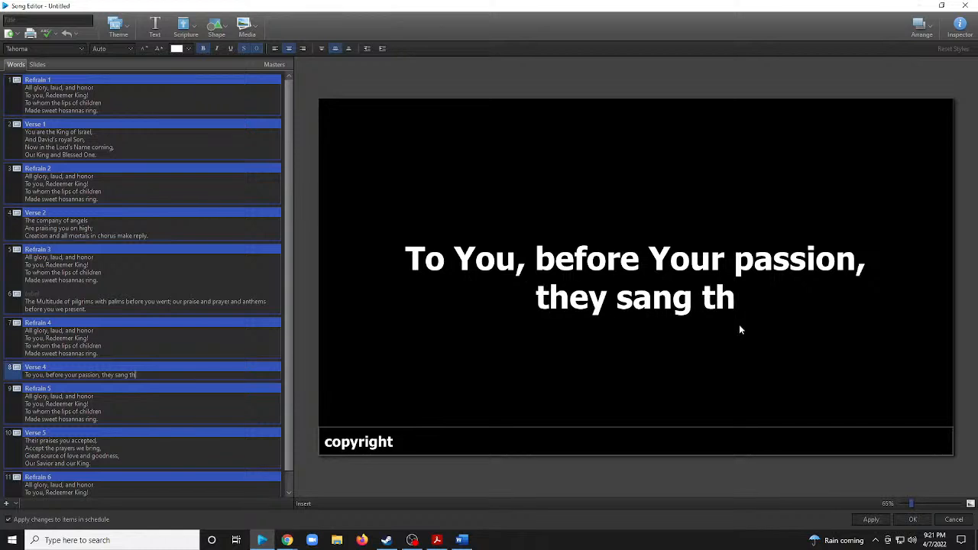
type("eir")
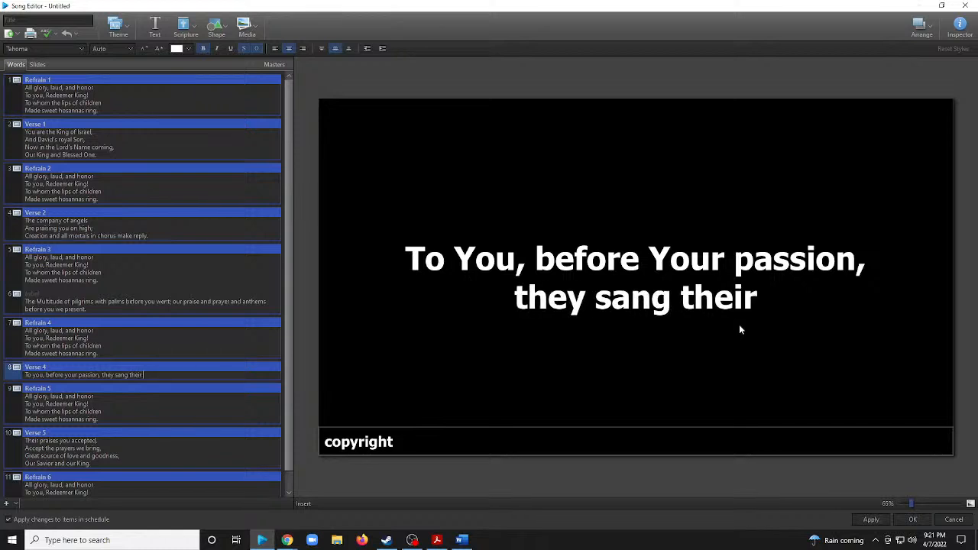
type(" hym")
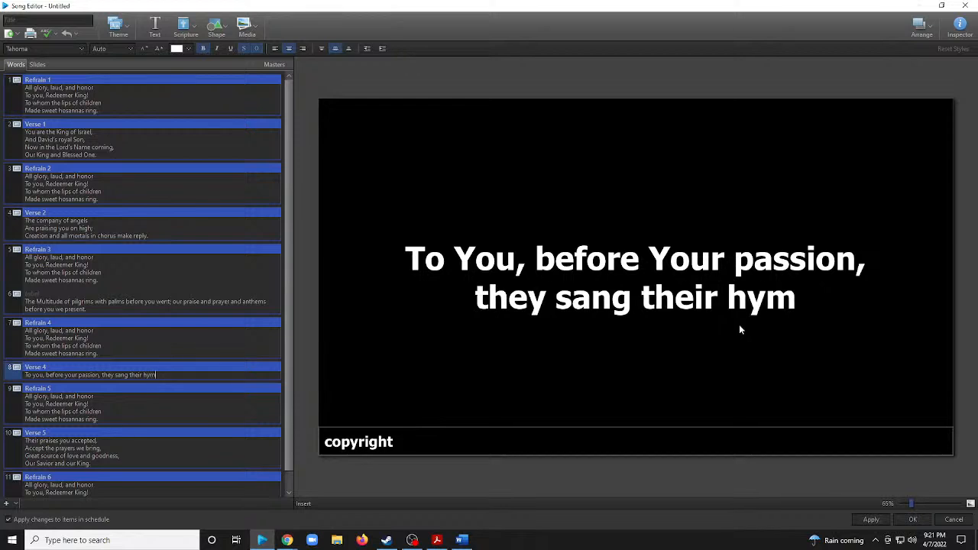
type("ns of prio")
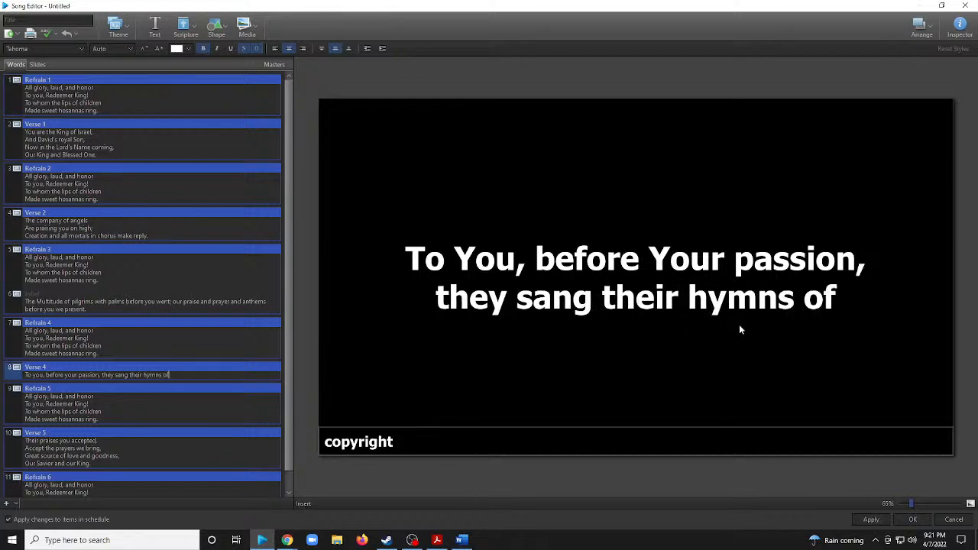
key("BackSpace")
key("BackSpace")
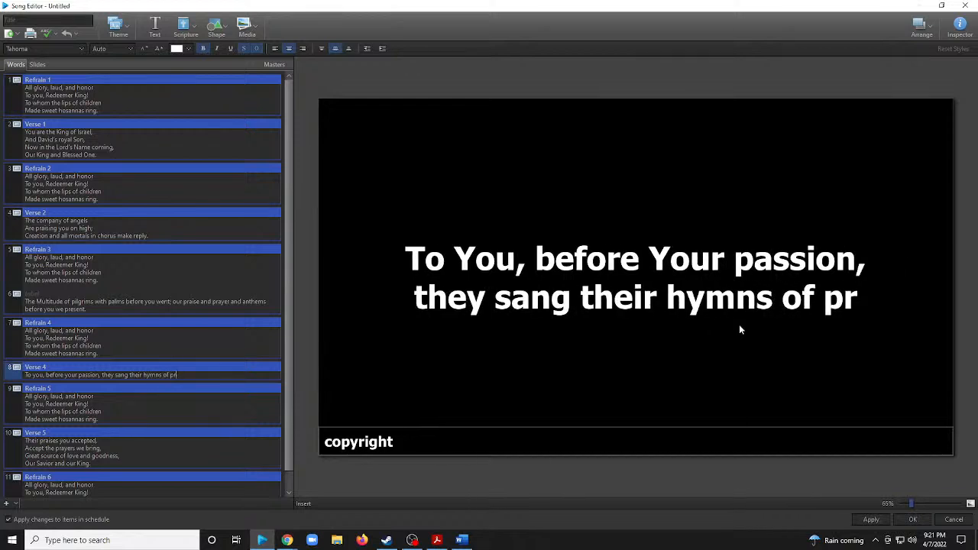
type("aise")
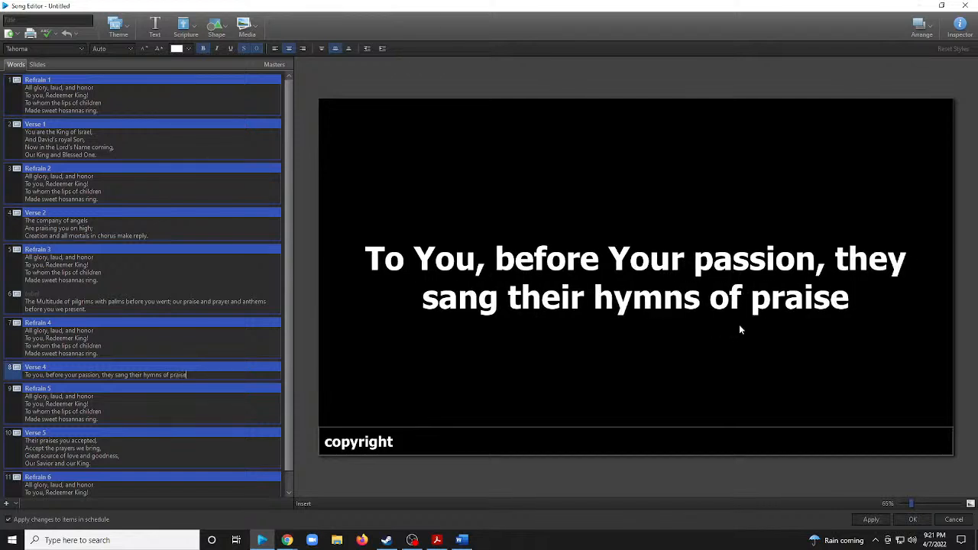
type("/")
key("BackSpace")
type(".")
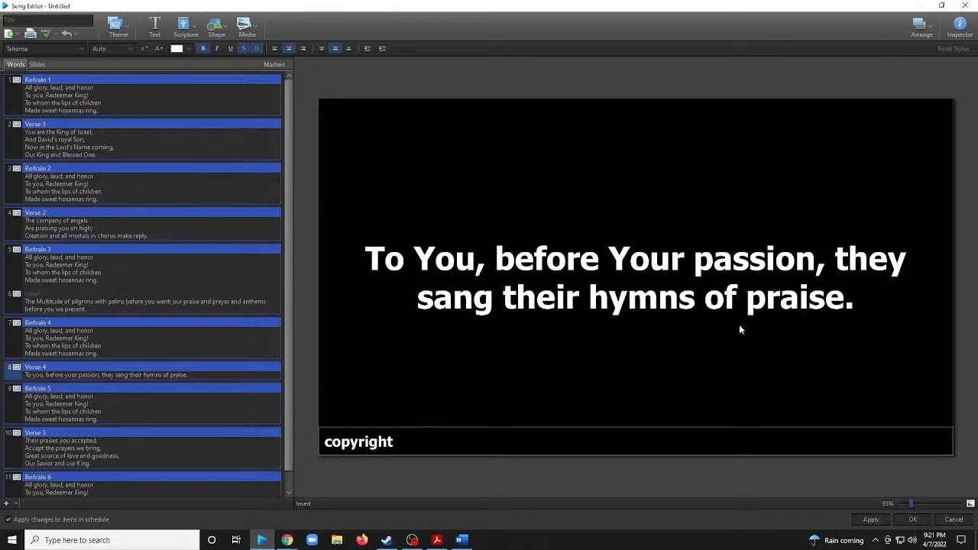
Add a second line to Verse 4 beginning "To you, now high exalted".
key("Return")
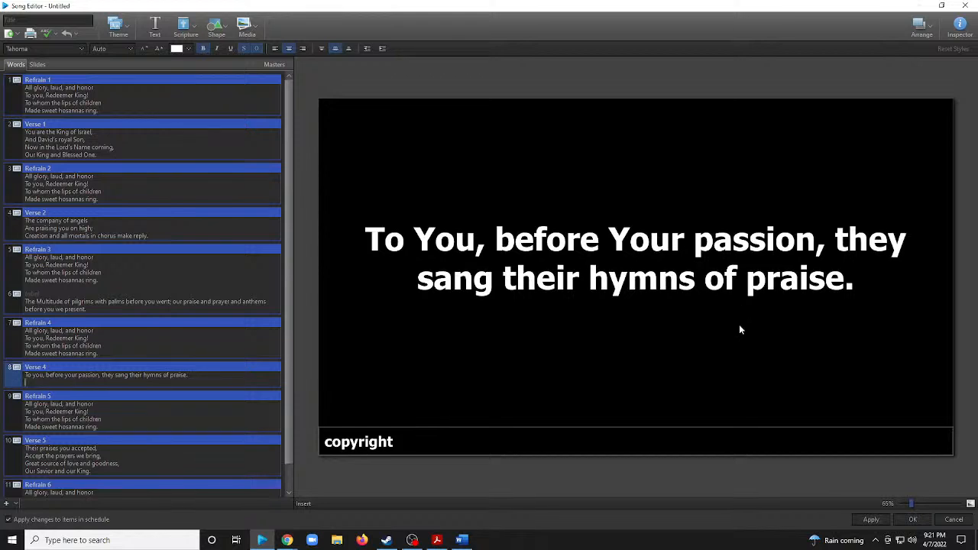
type("To")
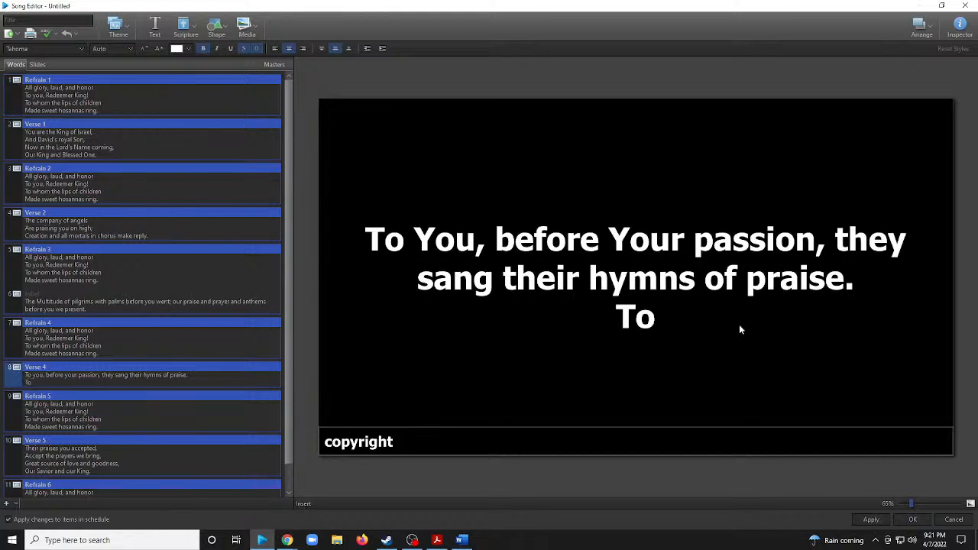
type(" You,")
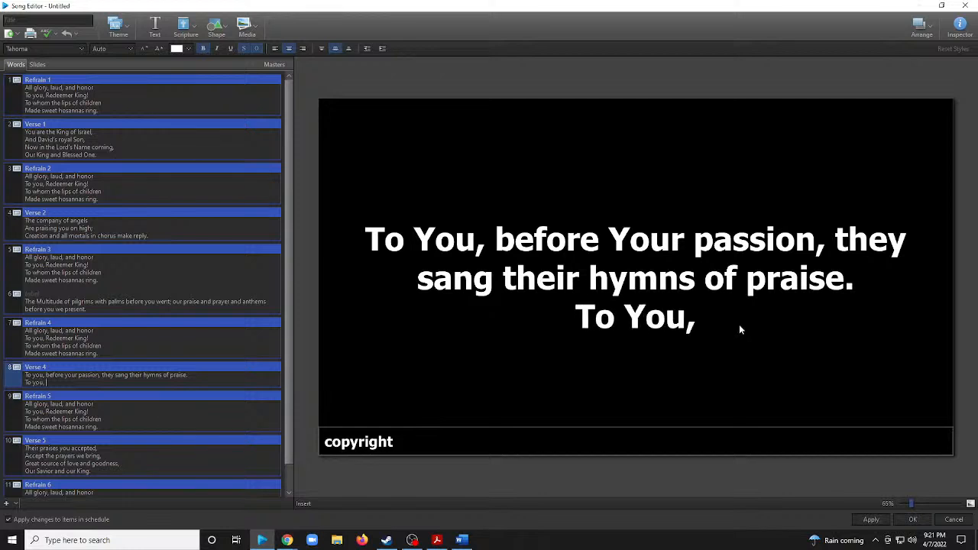
type(" now high")
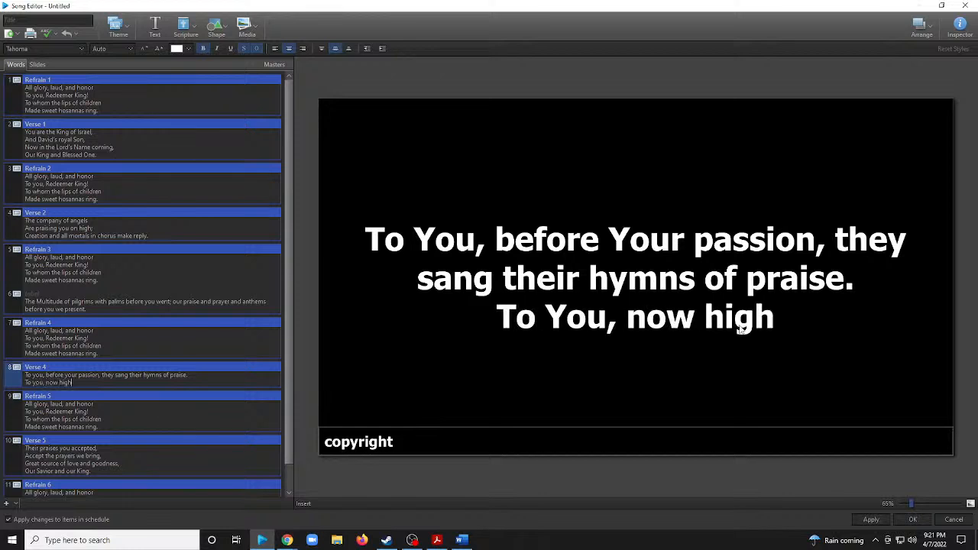
type(" of")
key("BackSpace")
key("BackSpace")
key("BackSpace")
type("ex")
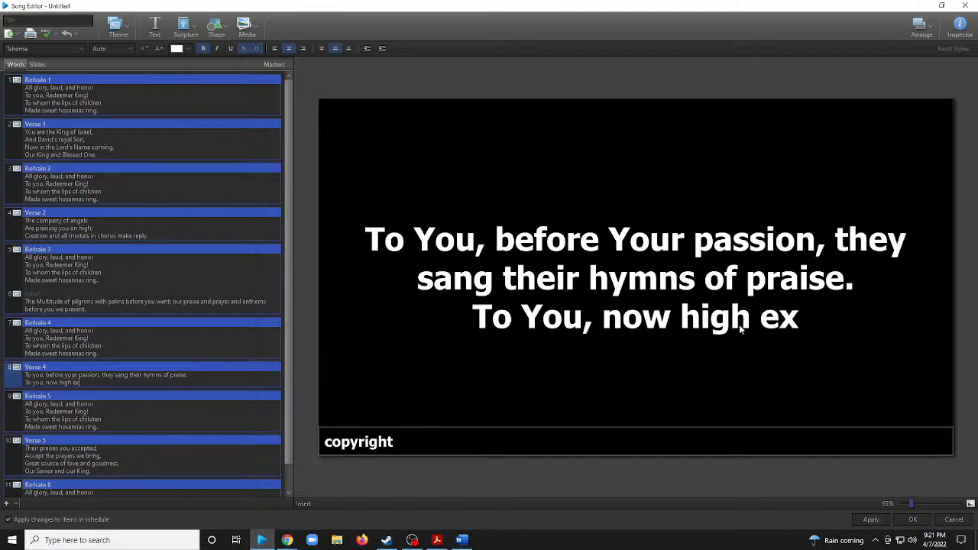
type("alt")
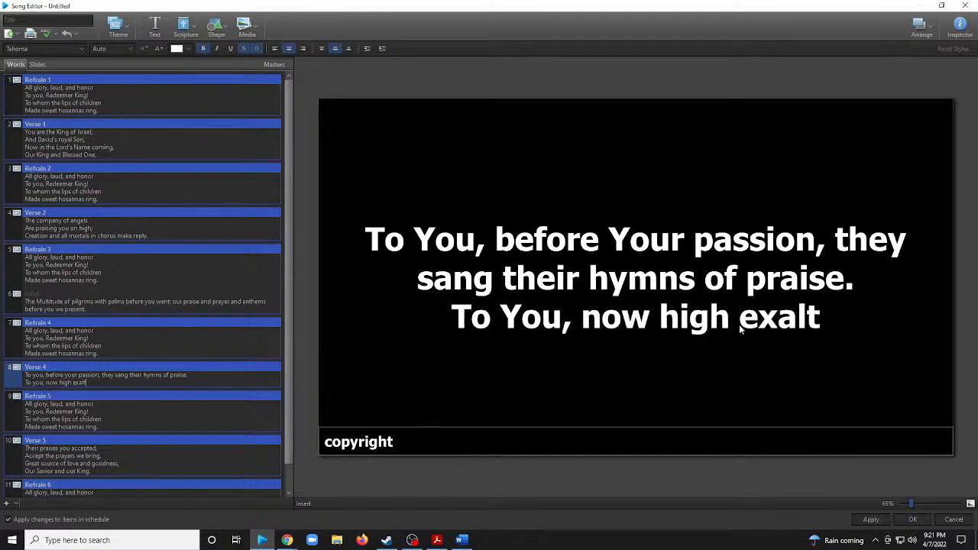
type("ed")
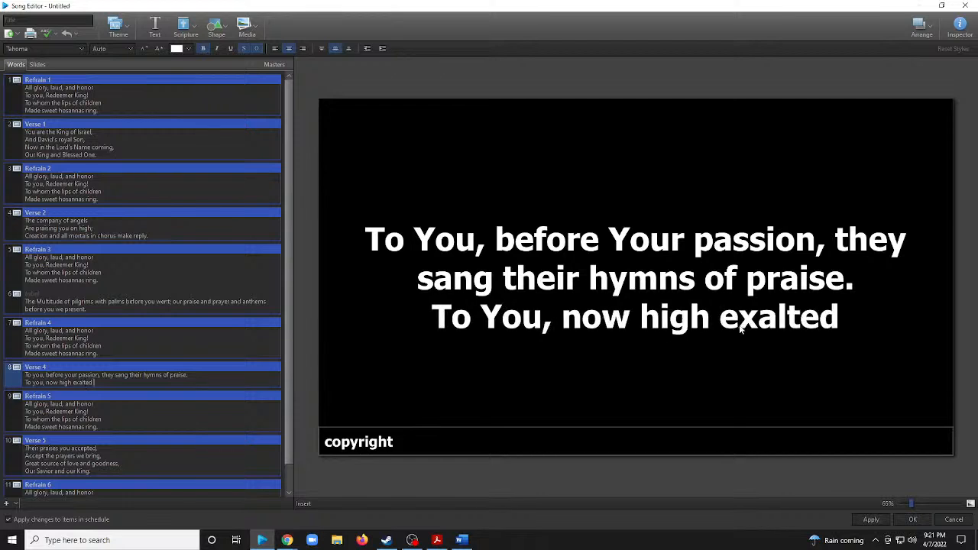
type(", our")
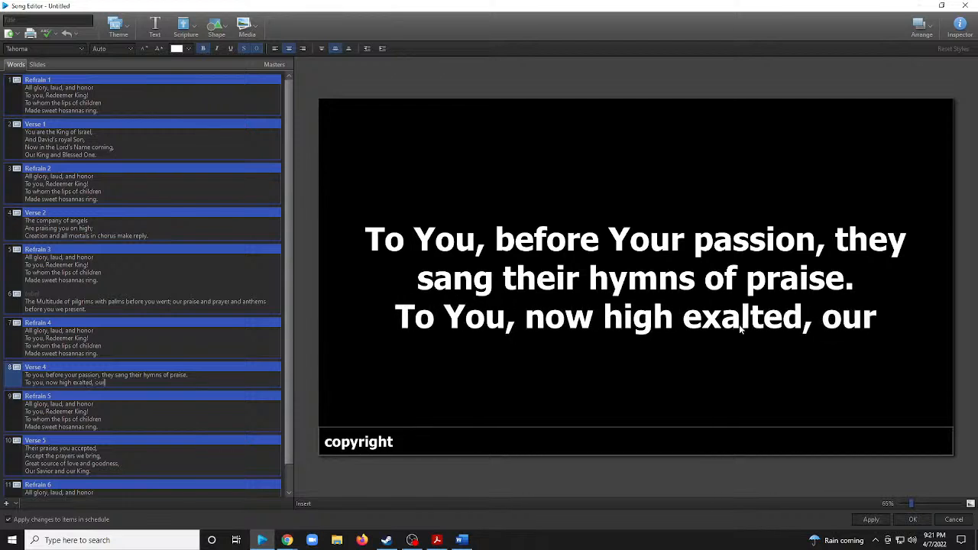
type(" meal")
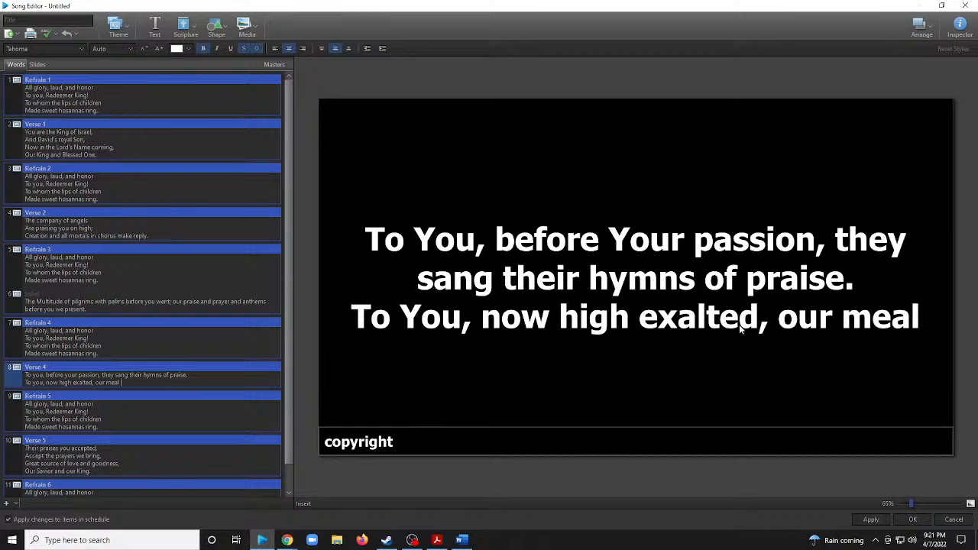
Complete the second Verse 4 line after "exalted" with ", our melody we raise.".
key("BackSpace")
key("BackSpace")
key("BackSpace")
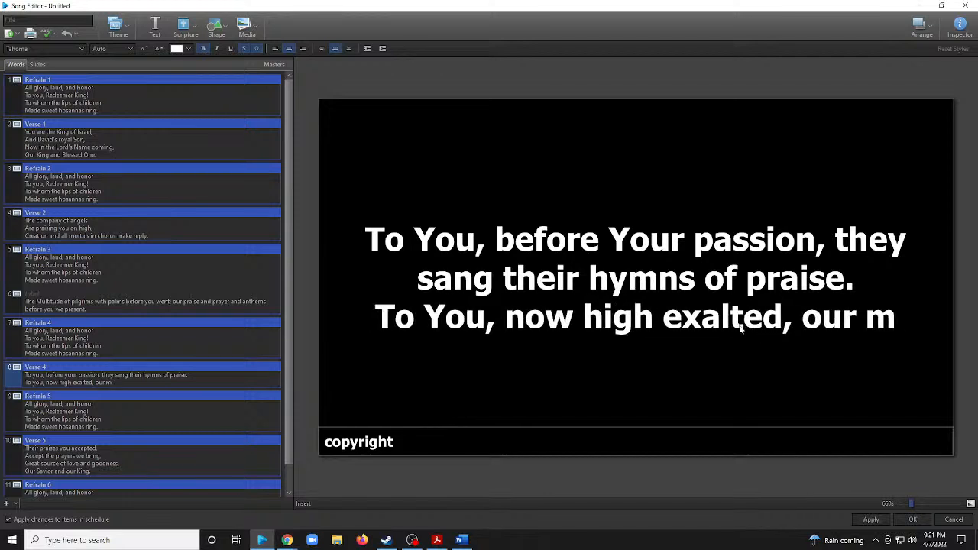
type("elody")
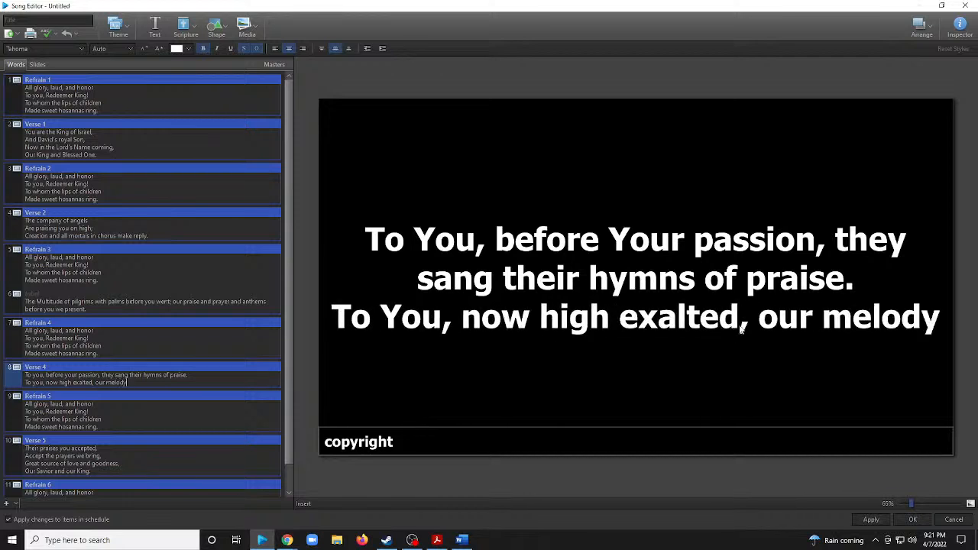
type(" we rr")
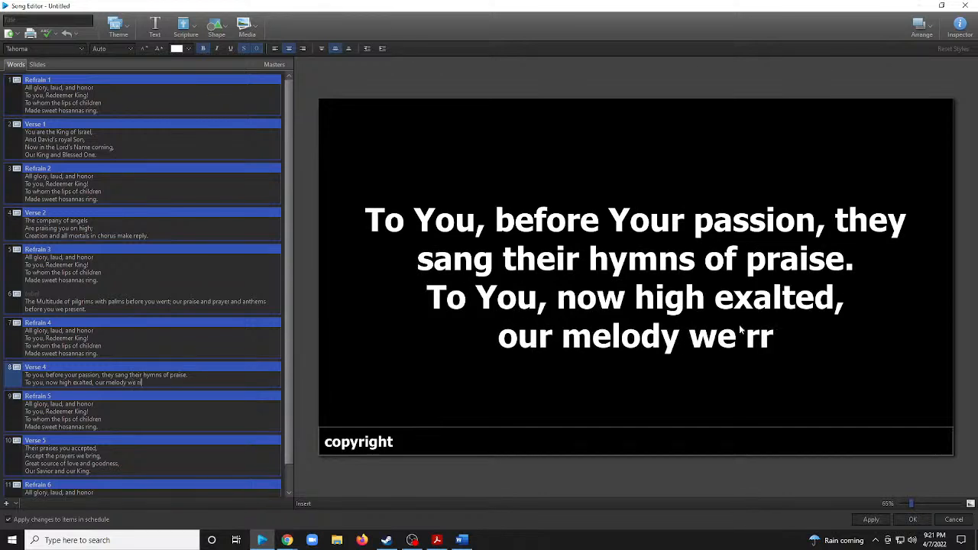
key("BackSpace")
type("aise.")
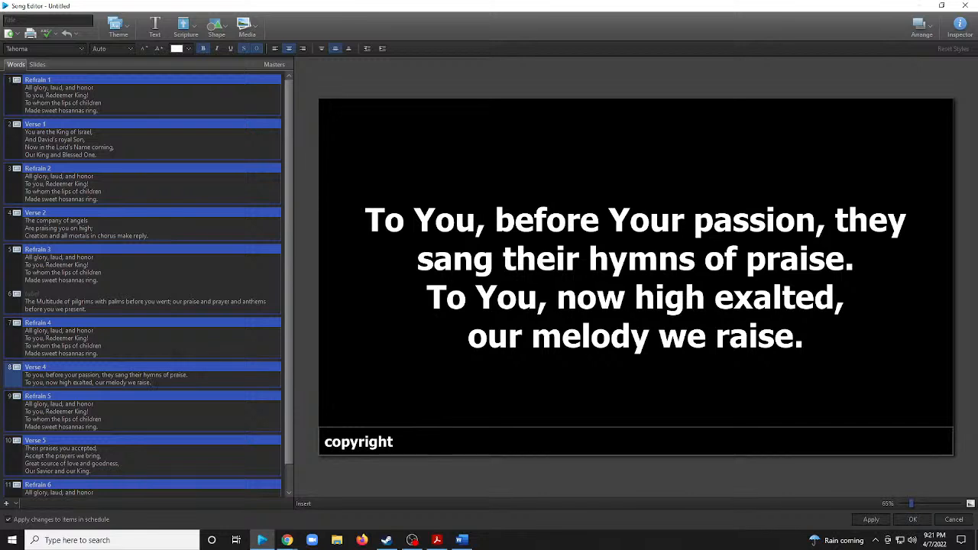
Label the unlabeled sixth slide, with the pilgrims lyrics, as "Verse 3".
scroll(199, 352, "down", 2)
scroll(198, 343, "up", 1)
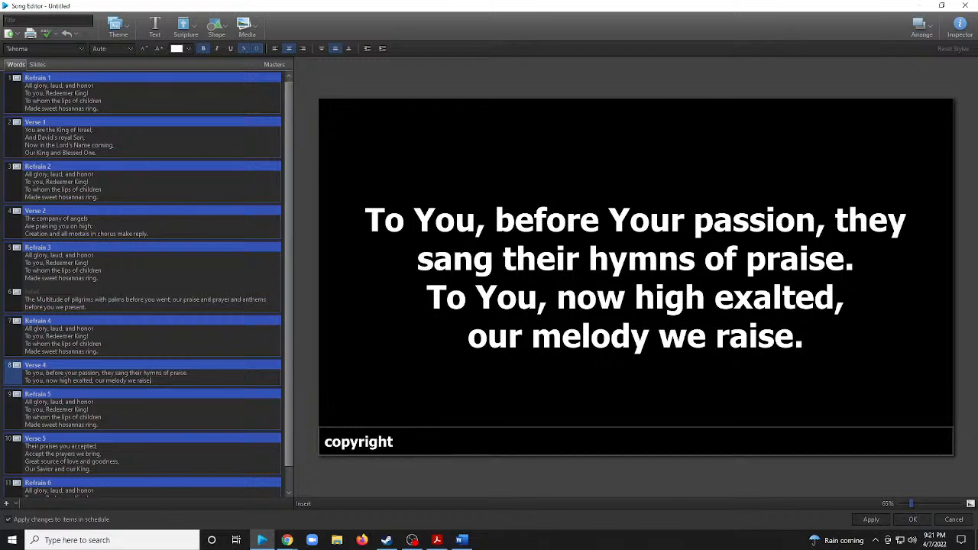
left_click(15, 294)
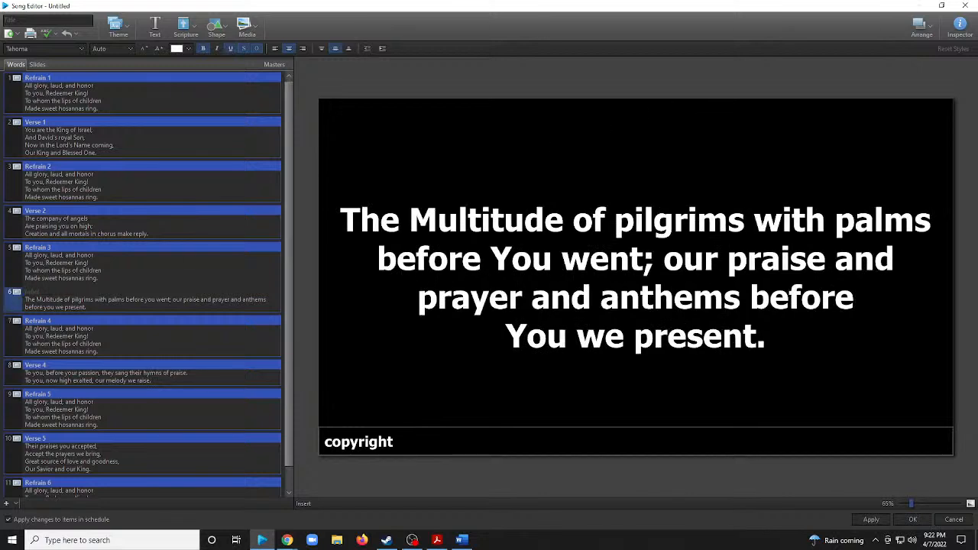
type("Verse")
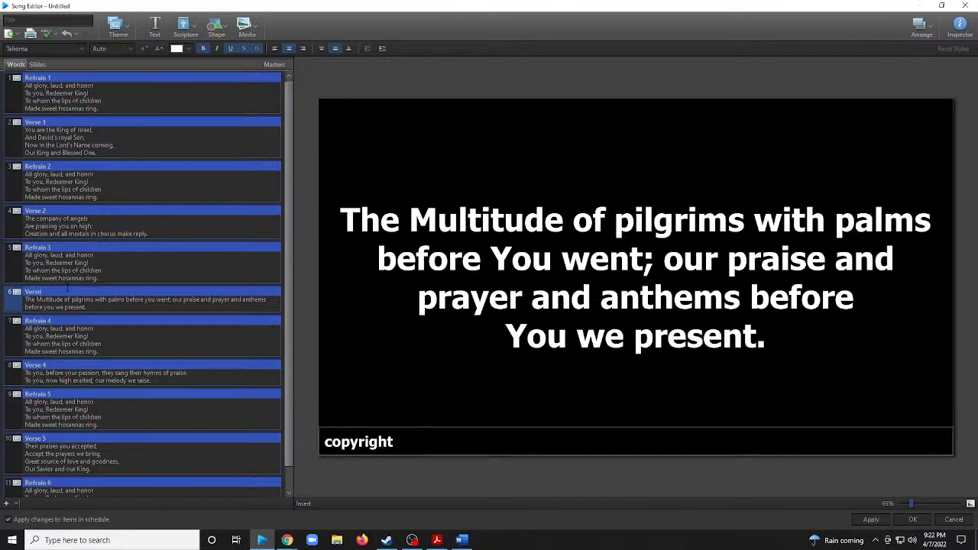
type(" 3")
Set the song's title to "All Glory, Laud, and Honor" in its song information.
left_click(960, 26)
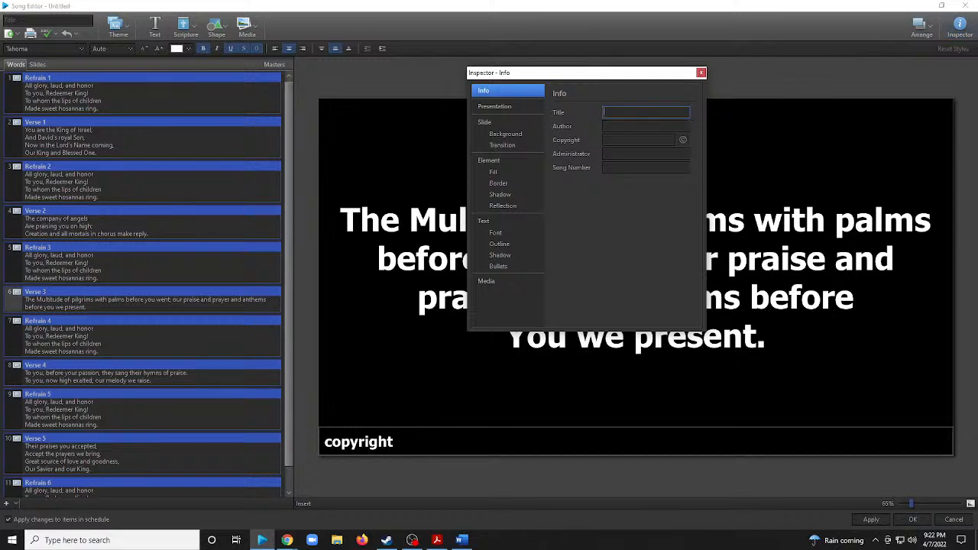
type("All Glory, Laud, and Hono")
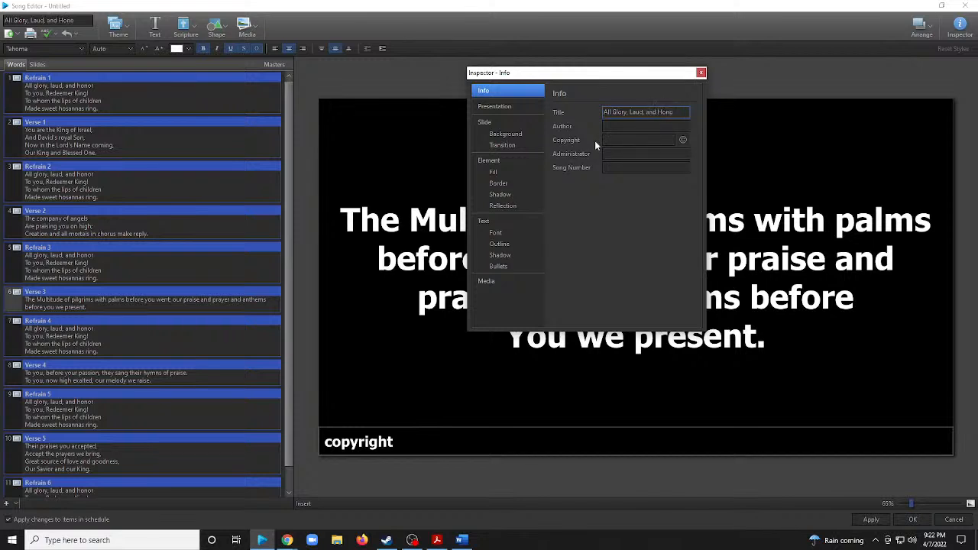
type("r")
key("Tab")
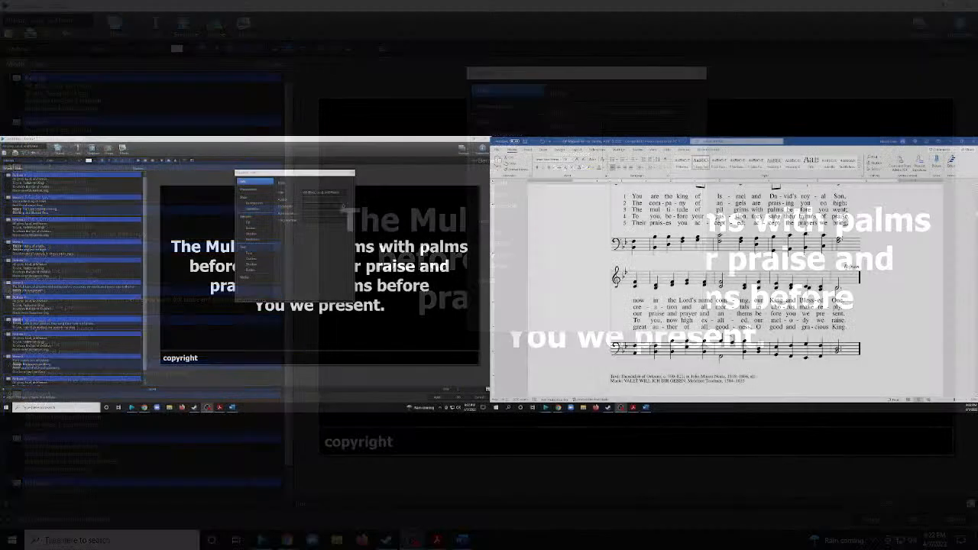
Fill in the song's author as "Text: Author: Theodulf, Bishop of Orléans (c. 820);Translator: J. M. Neale (1854)".
scroll(678, 350, "down", 2)
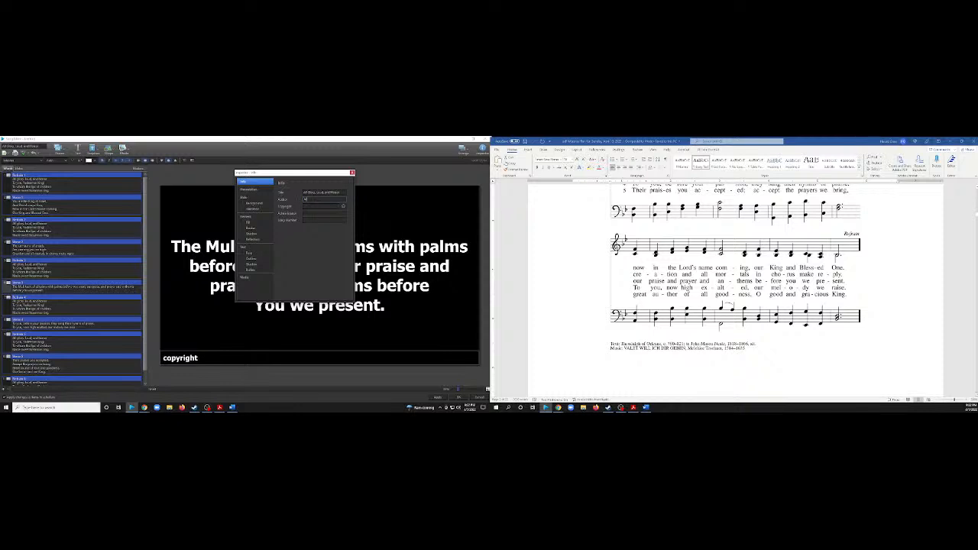
type("e")
key("alt+Tab")
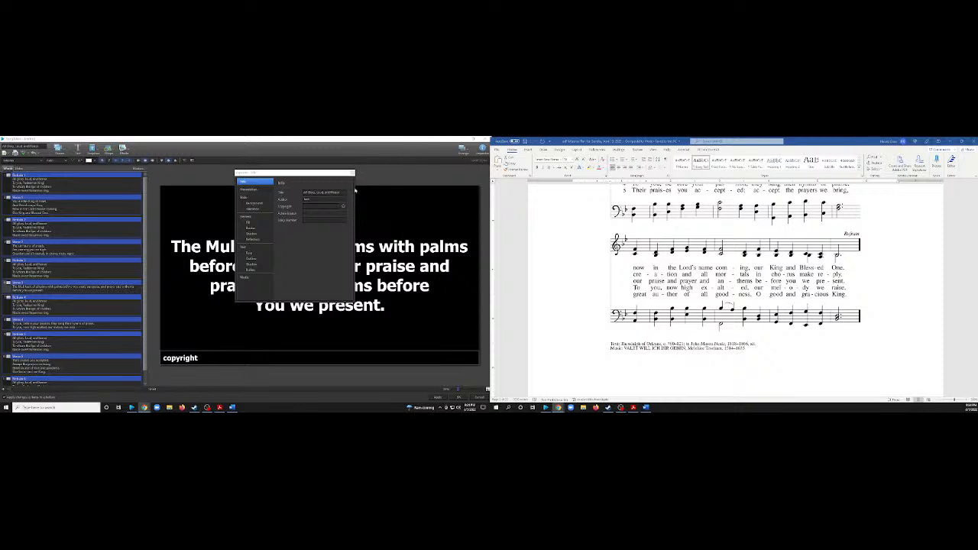
key("ctrl+v")
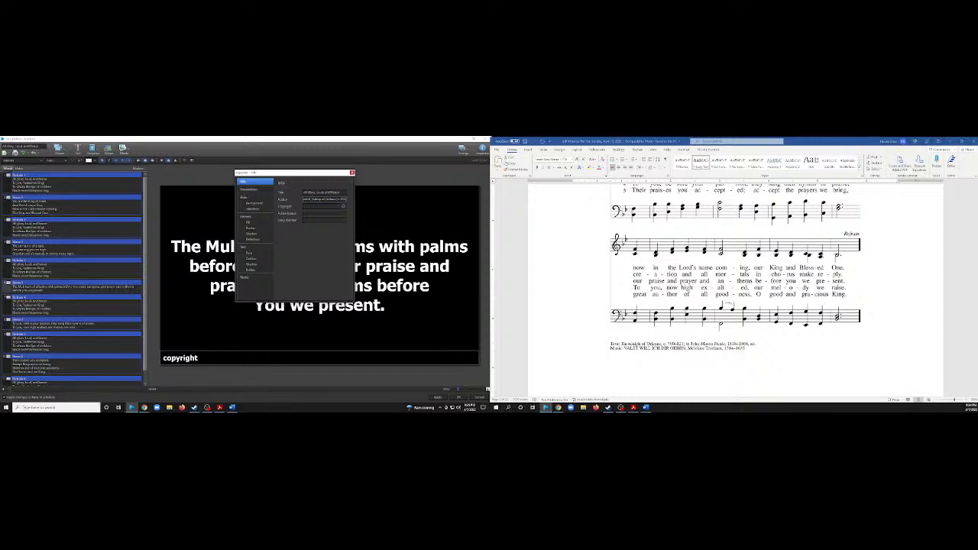
key("alt+Tab")
key("alt+Tab")
type("Translator: J. M. Neale (1851)")
Set the song's copyright to "Public Domain" and save the song.
left_click(321, 206)
left_click(315, 207)
type("Public")
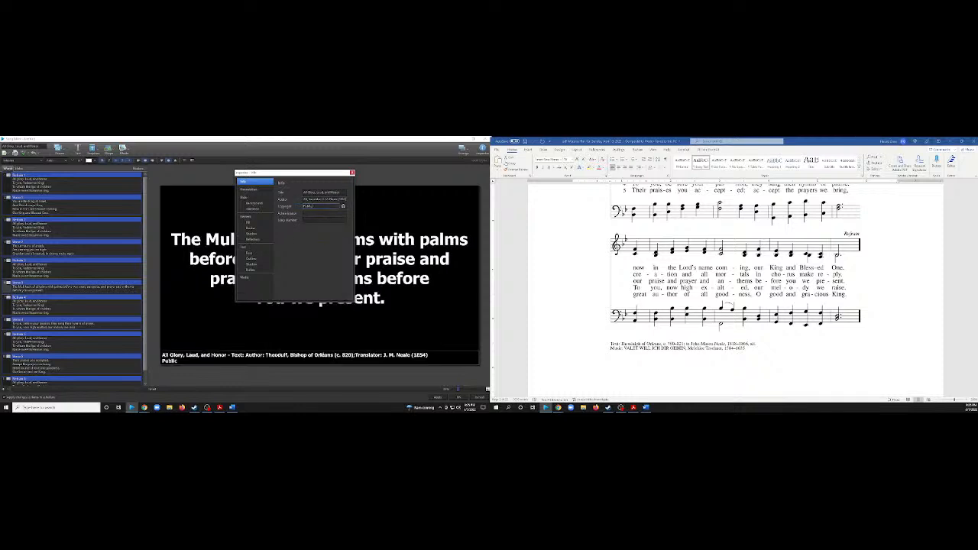
type(" Domain")
left_click(352, 172)
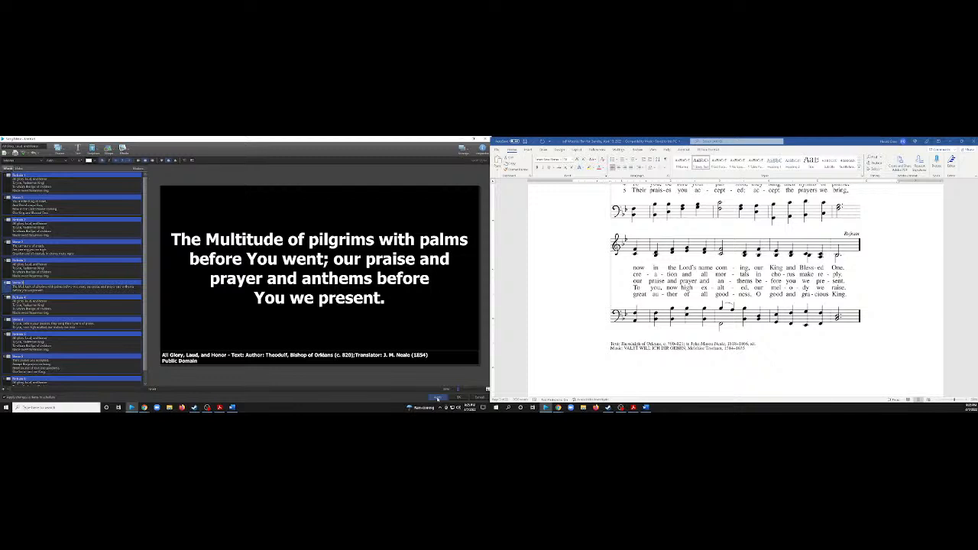
left_click(437, 398)
left_click(459, 397)
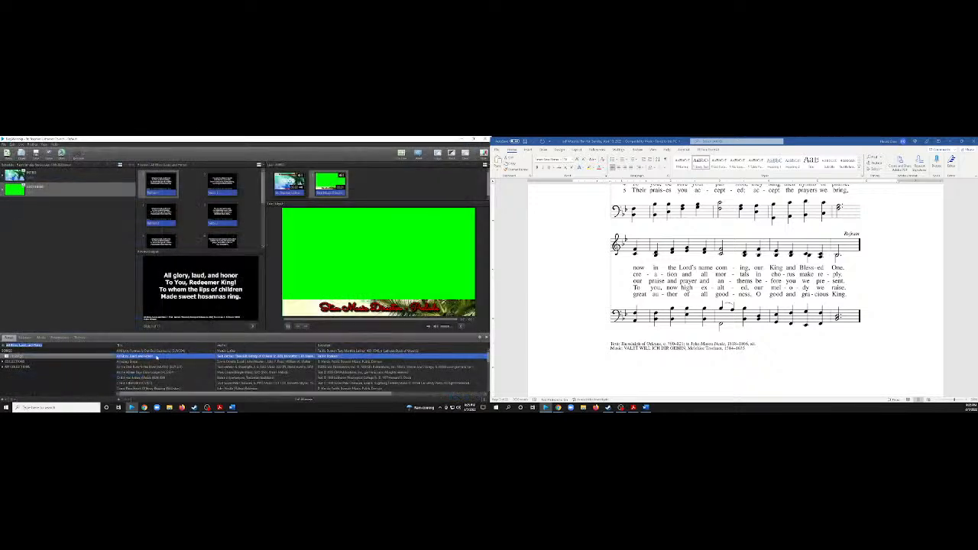
Add All Glory, Laud, and Honor from the song library to the end of the schedule.
left_click(157, 358)
left_click(149, 356)
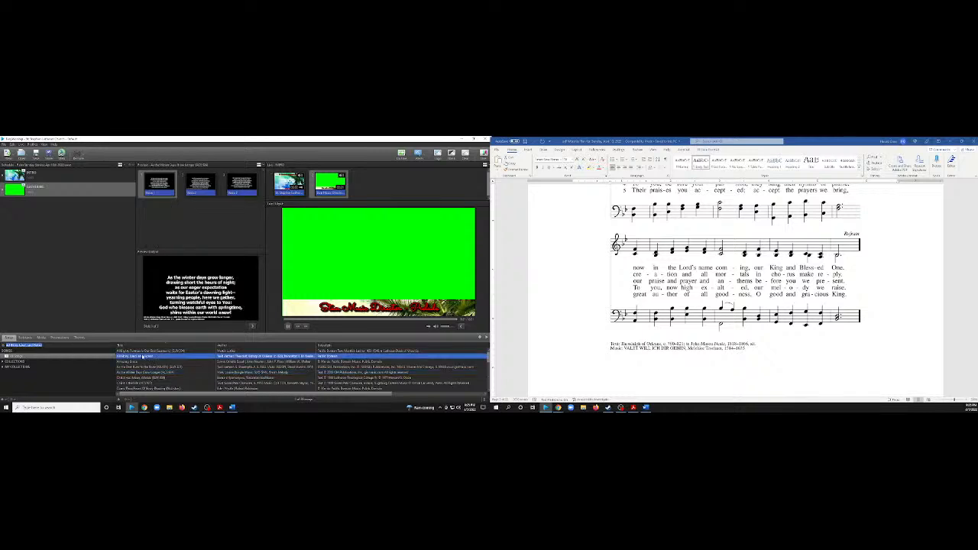
left_click_drag(145, 357, 59, 286)
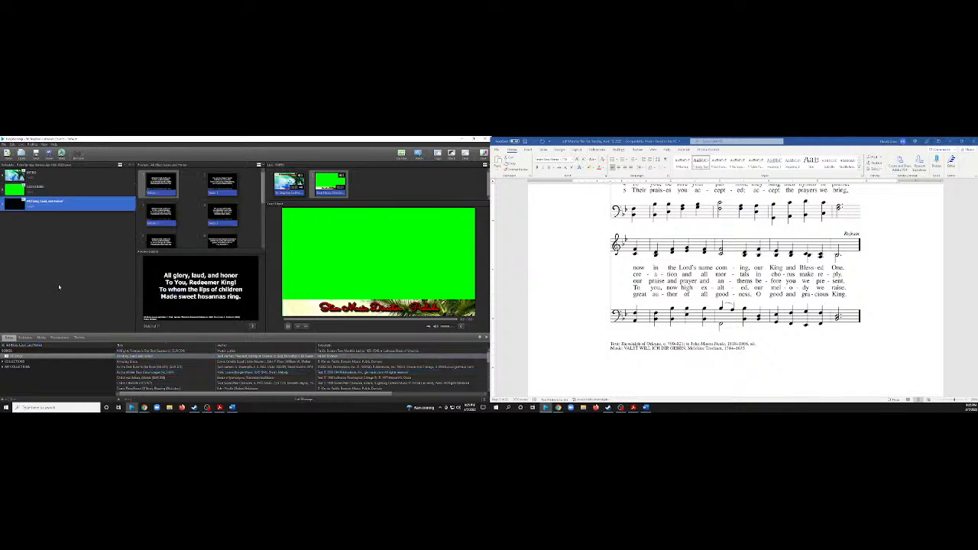
Edit the scheduled song and give its theme master the pink and purple Palm Sunday palm tree background.
right_click(79, 208)
left_click(92, 214)
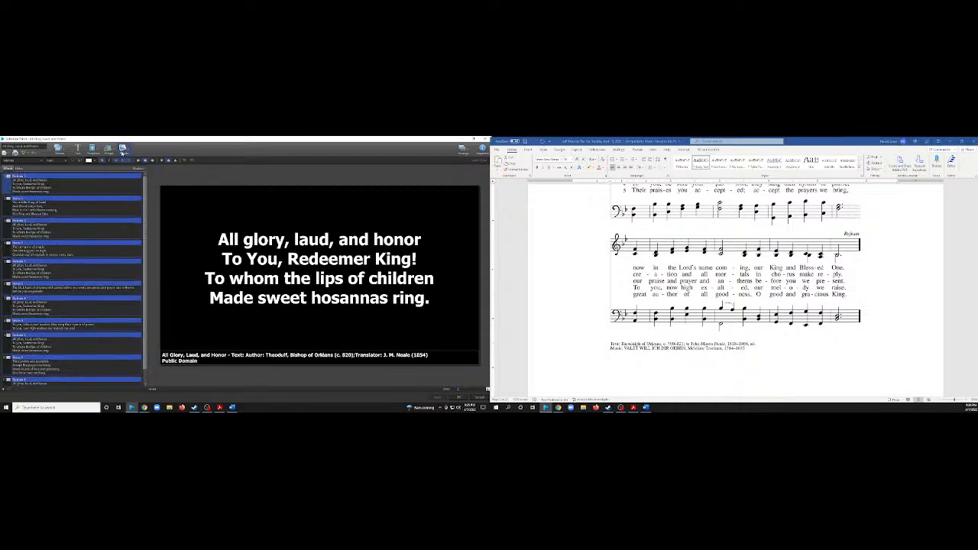
left_click(123, 148)
scroll(177, 218, "down", 5)
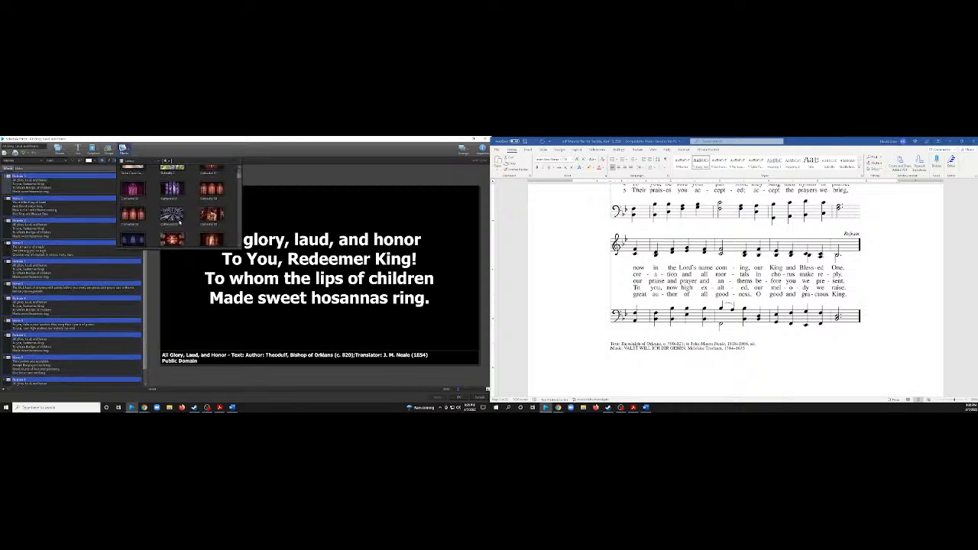
scroll(177, 218, "up", 5)
left_click(172, 151)
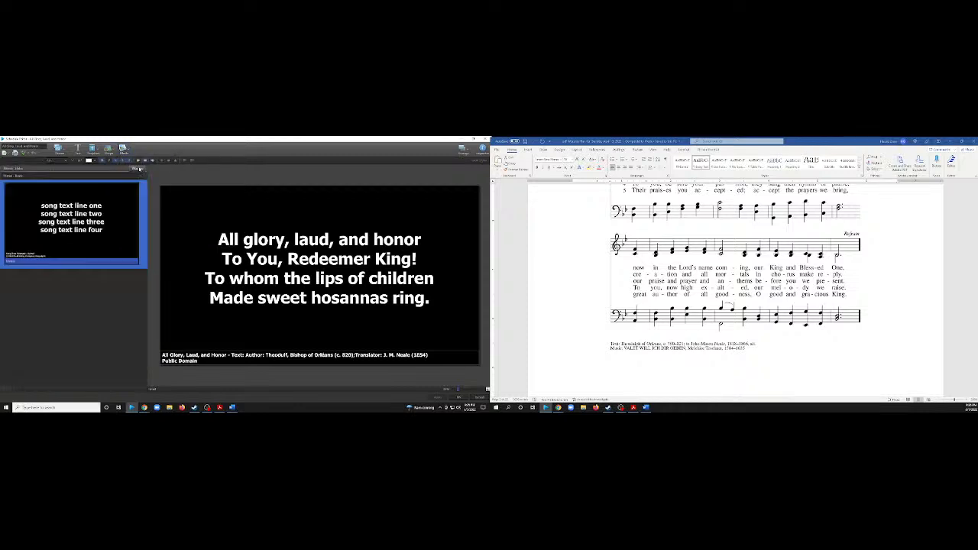
left_click(124, 149)
scroll(186, 213, "down", 8)
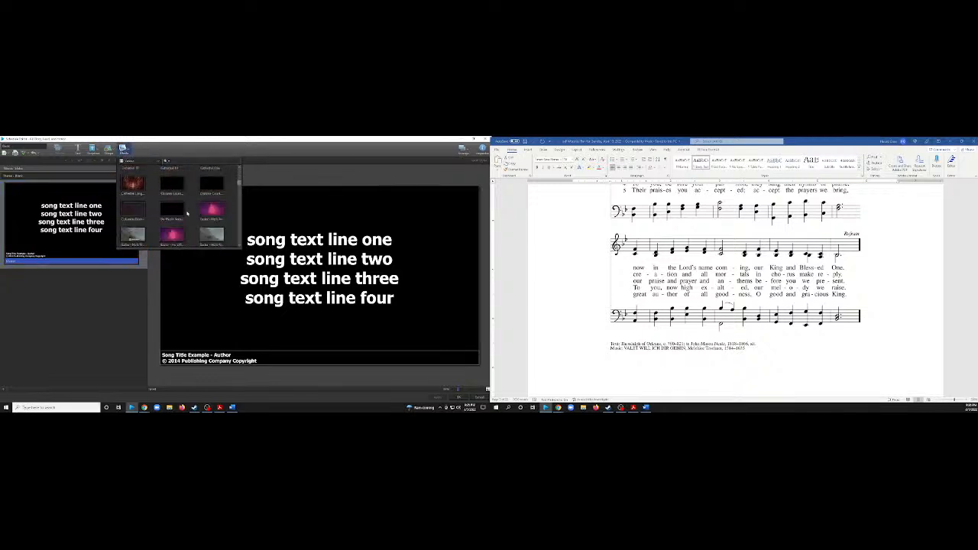
scroll(186, 213, "down", 8)
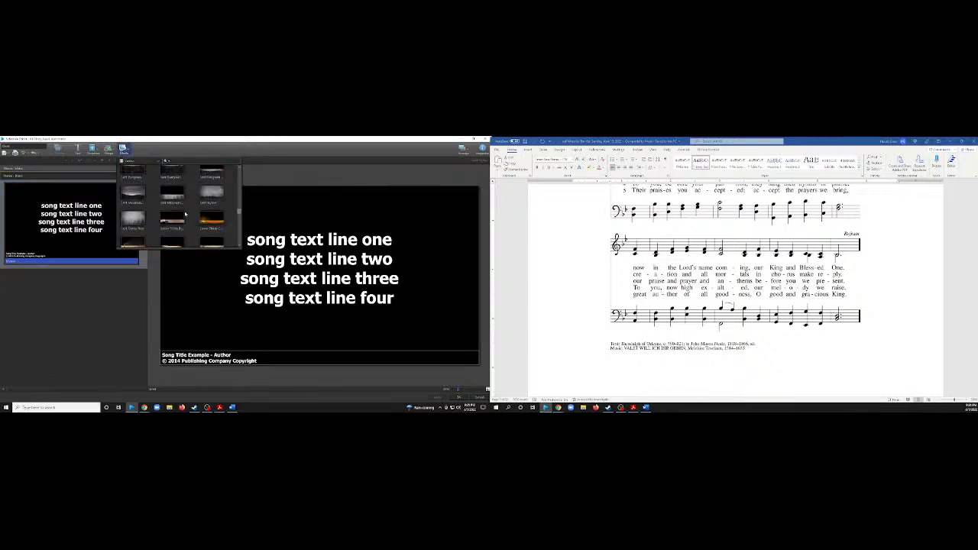
scroll(184, 214, "down", 2)
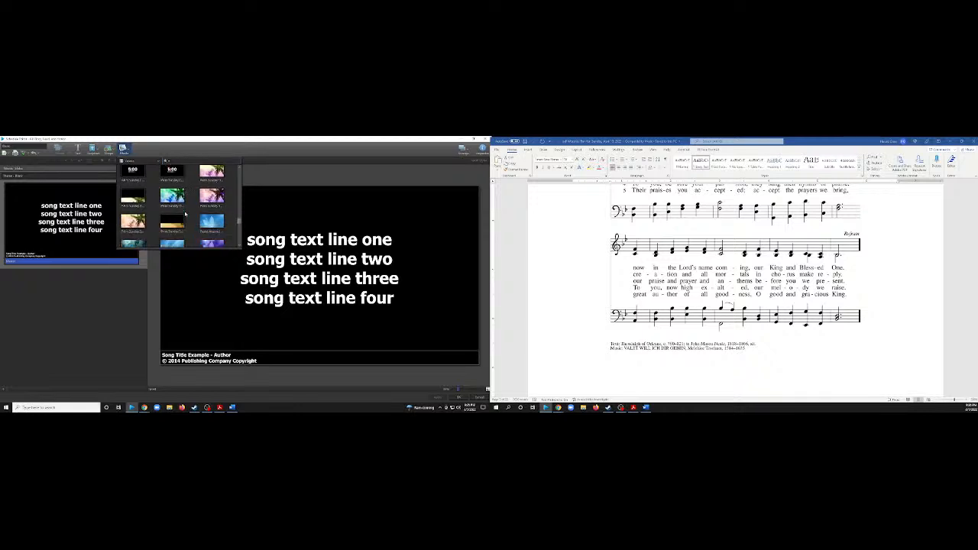
scroll(181, 216, "down", 2)
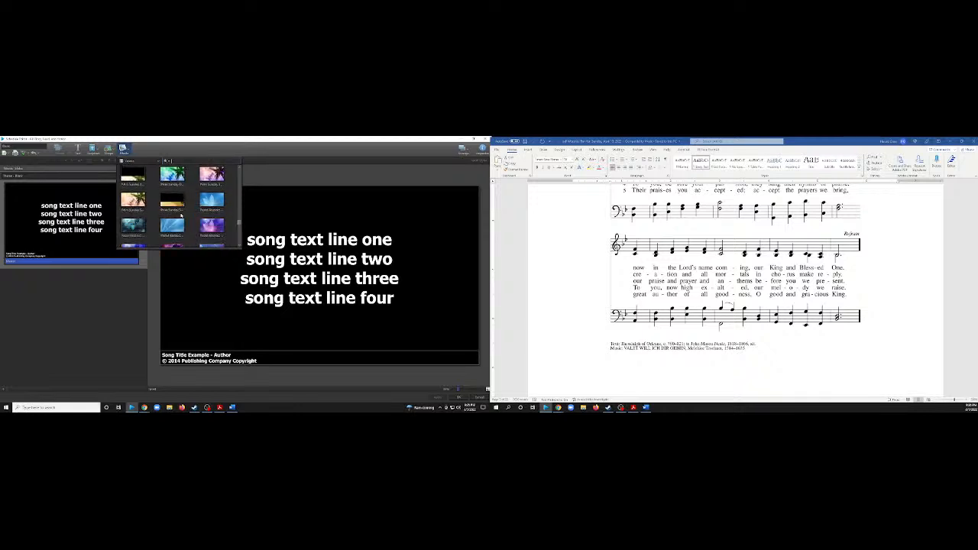
scroll(181, 217, "up", 2)
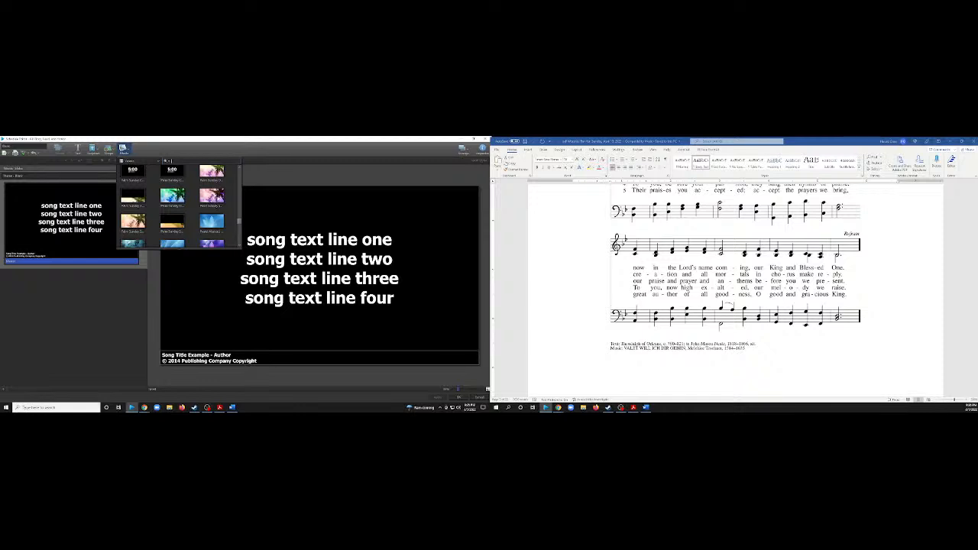
left_click_drag(211, 197, 73, 208)
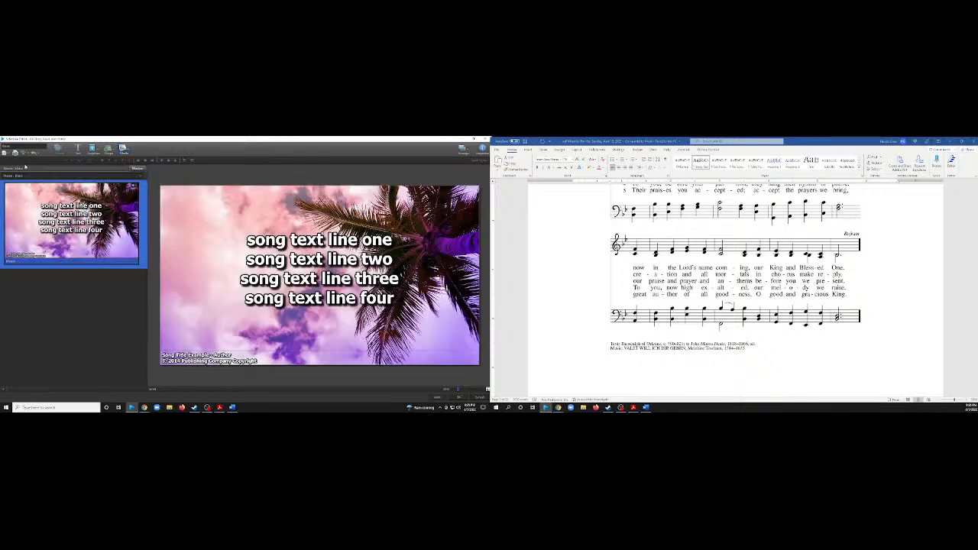
Set the palm tree background's repeating option to loop in the slide background properties and apply the theme changes.
left_click(175, 201)
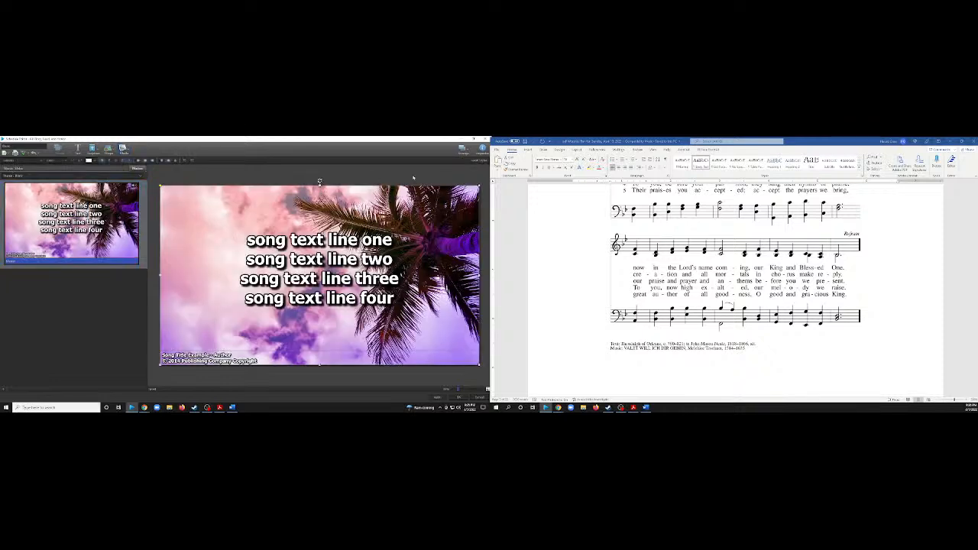
left_click(482, 149)
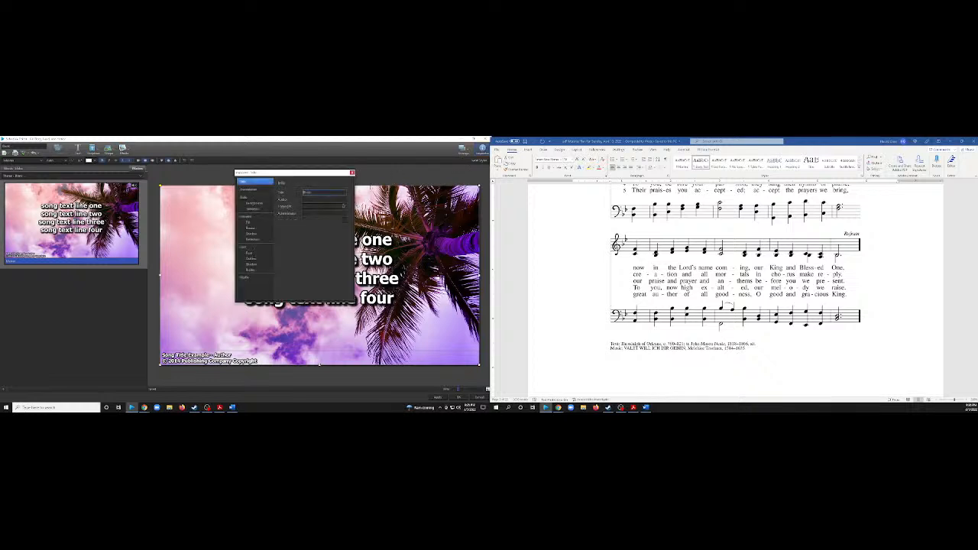
left_click(253, 203)
left_click(320, 219)
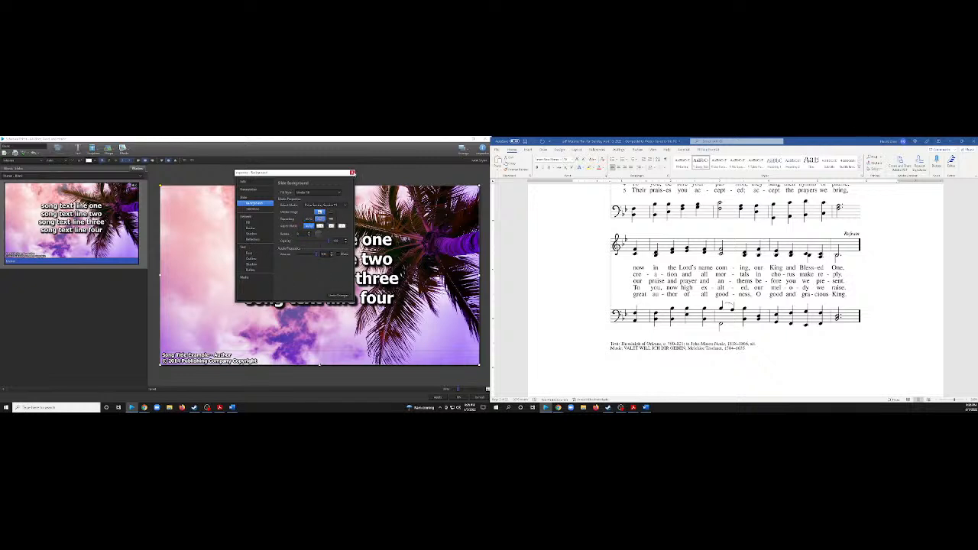
left_click(247, 277)
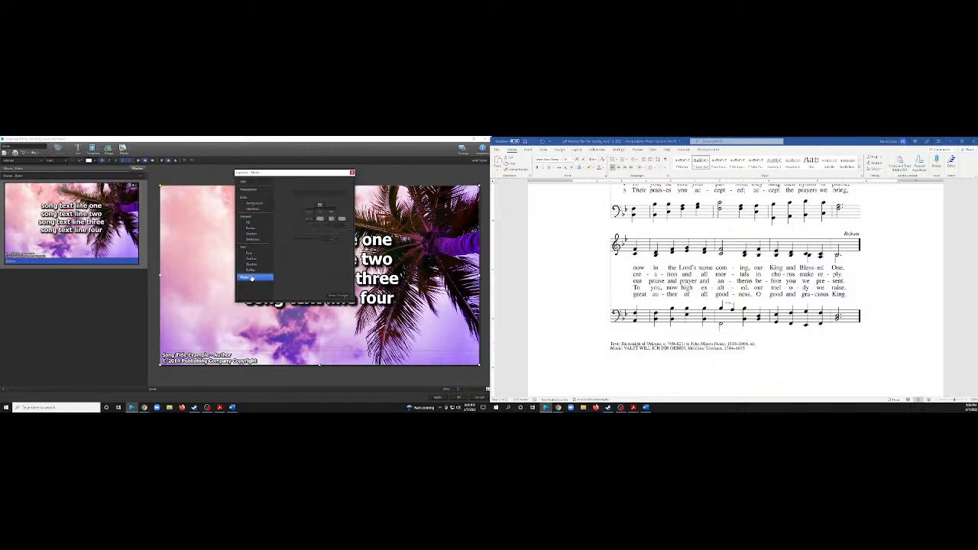
left_click(258, 203)
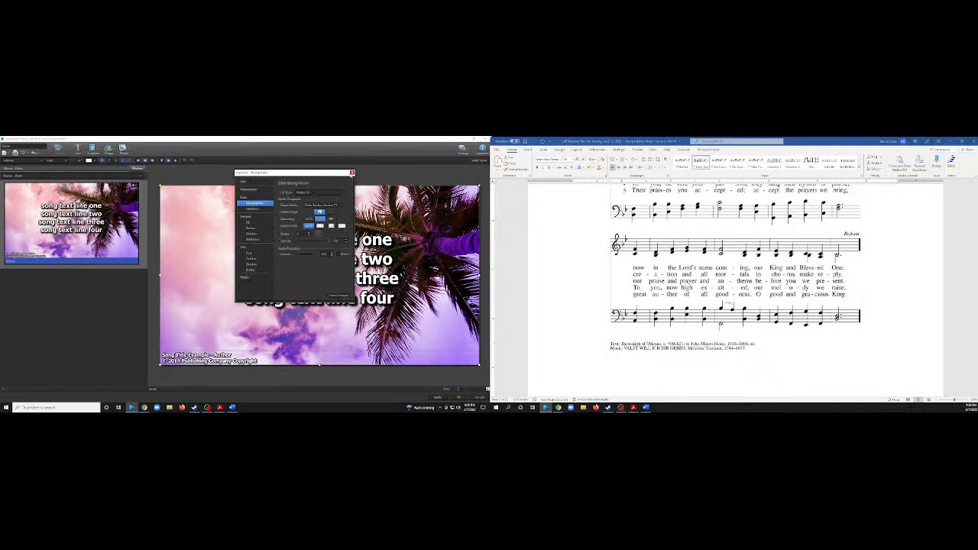
left_click(351, 173)
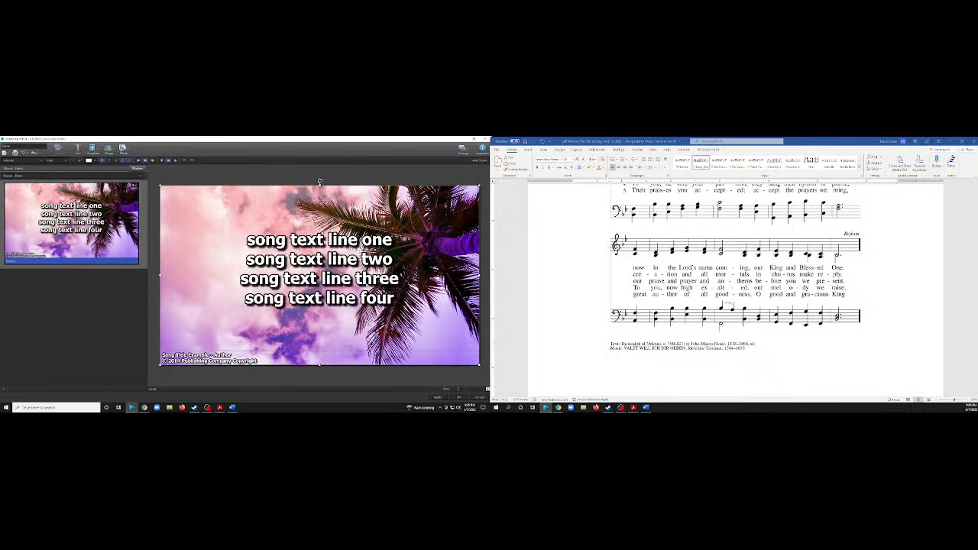
left_click(438, 397)
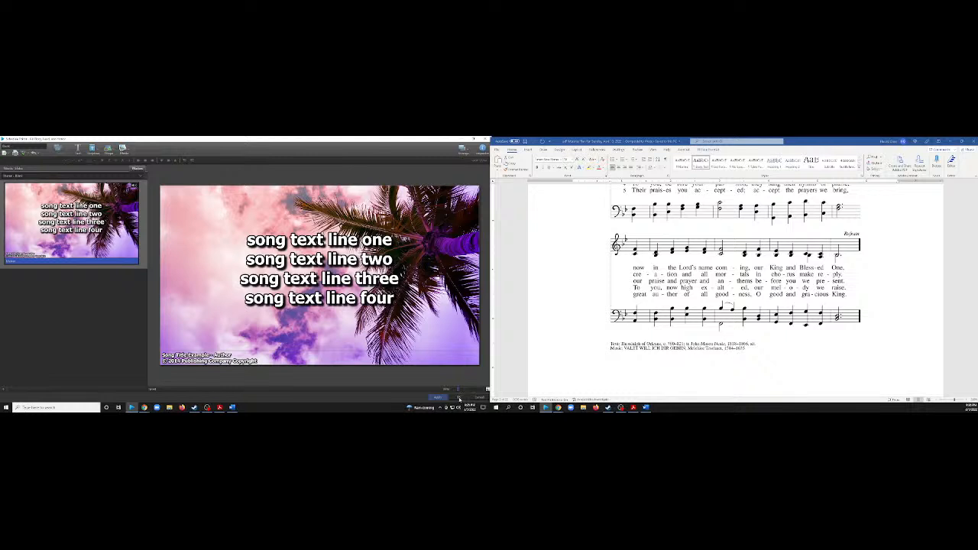
Review the song's refrain and verse slides on the palm background and accept the song edits.
left_click(459, 398)
left_click(6, 169)
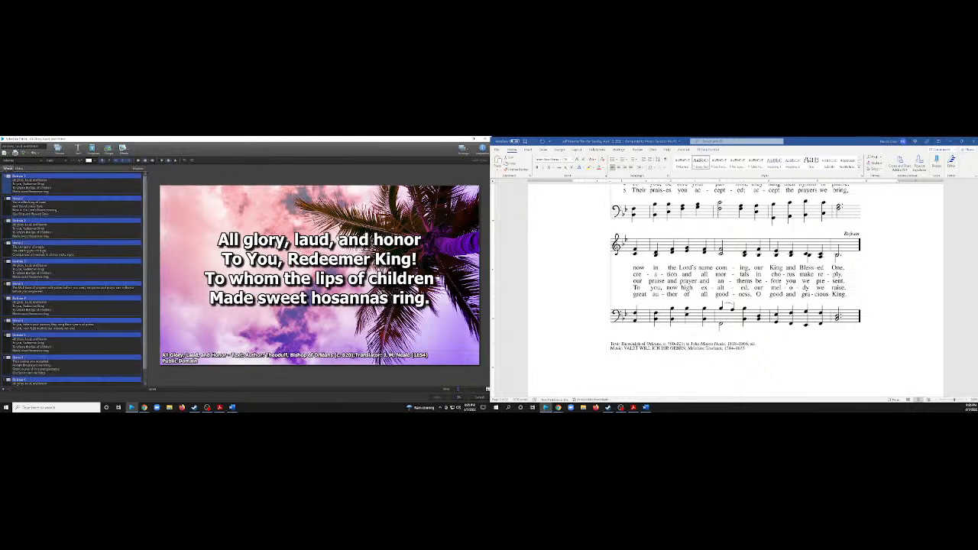
left_click(59, 210)
left_click(59, 251)
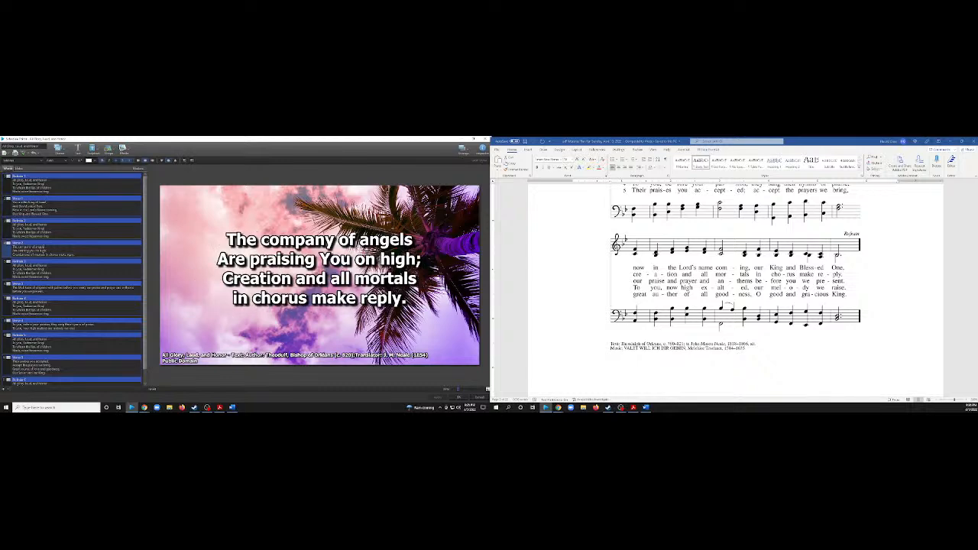
left_click(52, 276)
left_click(454, 398)
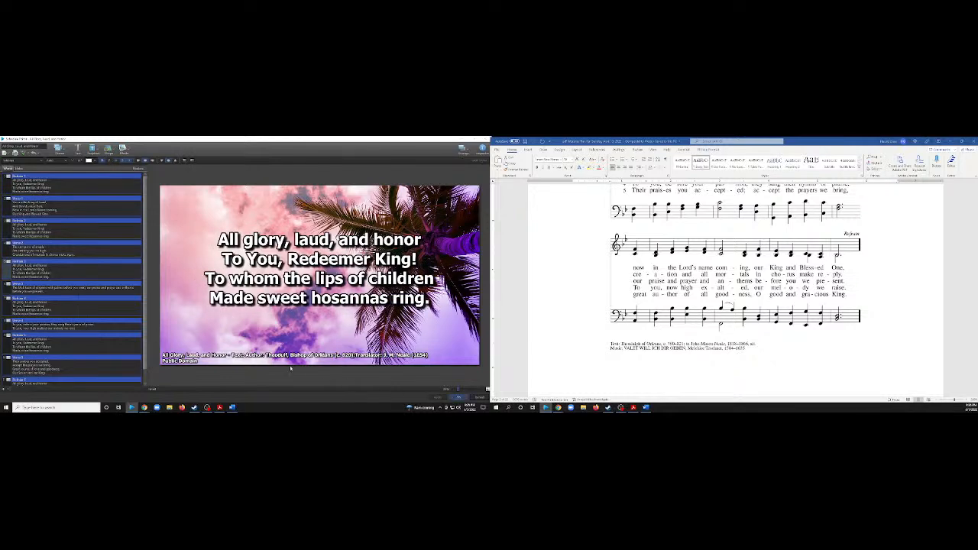
Examine the theme of the schedule's intro item and the background properties of its 5:00 countdown slide.
left_click(47, 177)
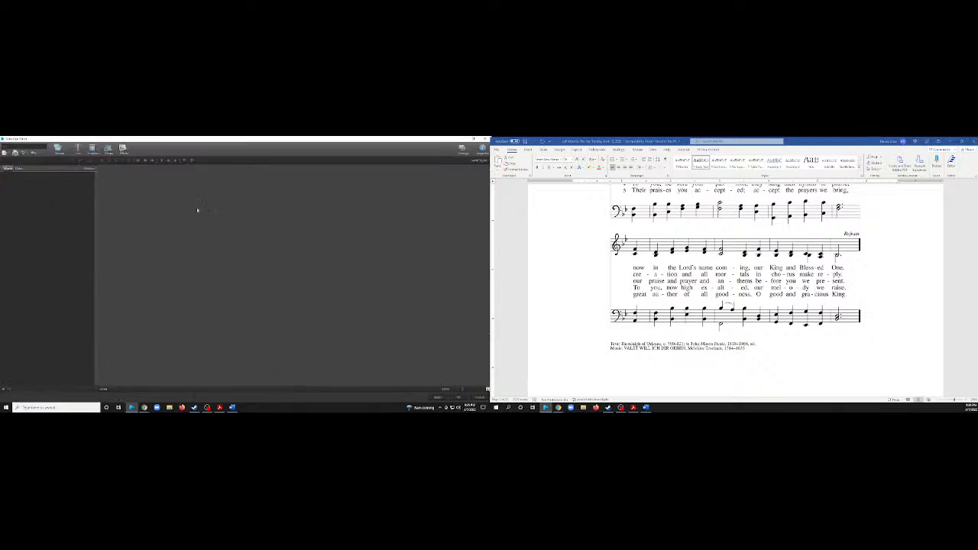
left_click(138, 169)
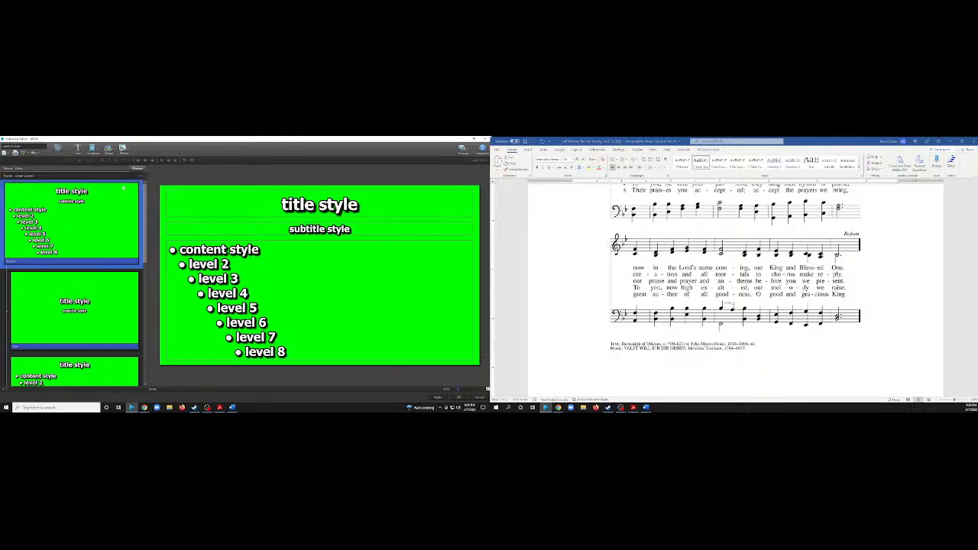
left_click(11, 168)
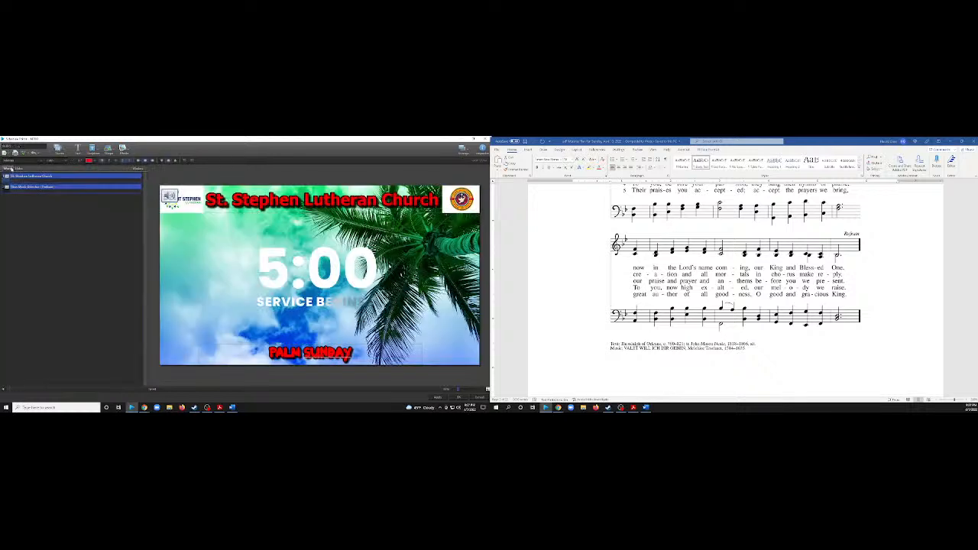
left_click(320, 275)
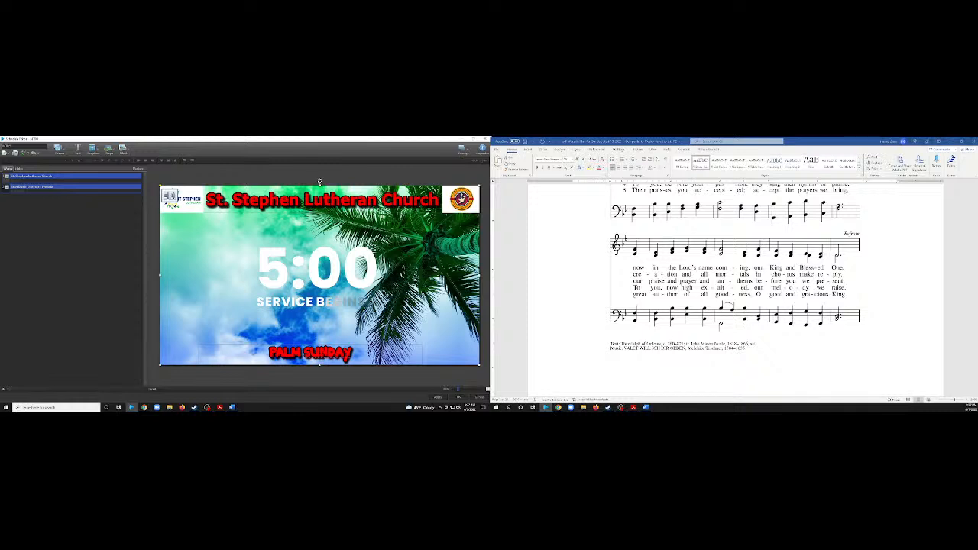
left_click(173, 179)
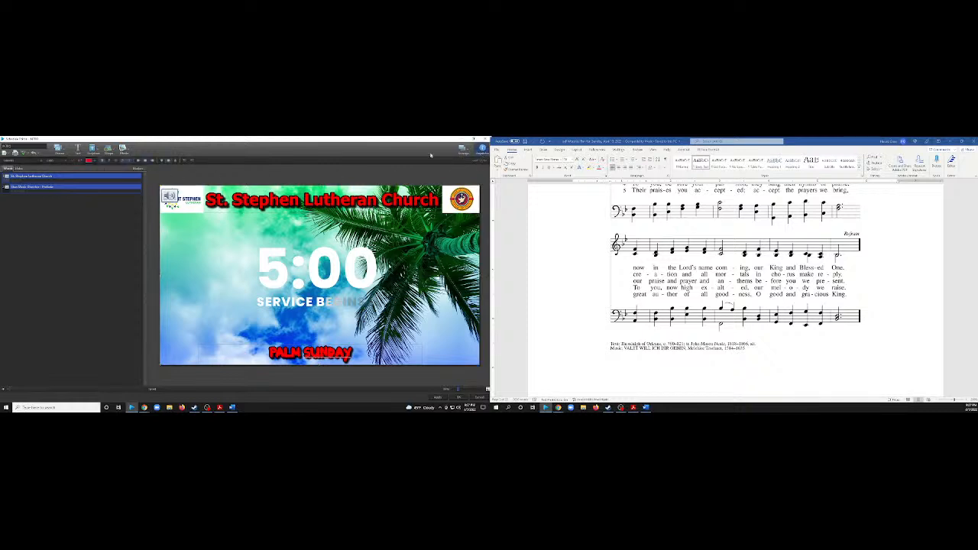
left_click(481, 149)
left_click(256, 203)
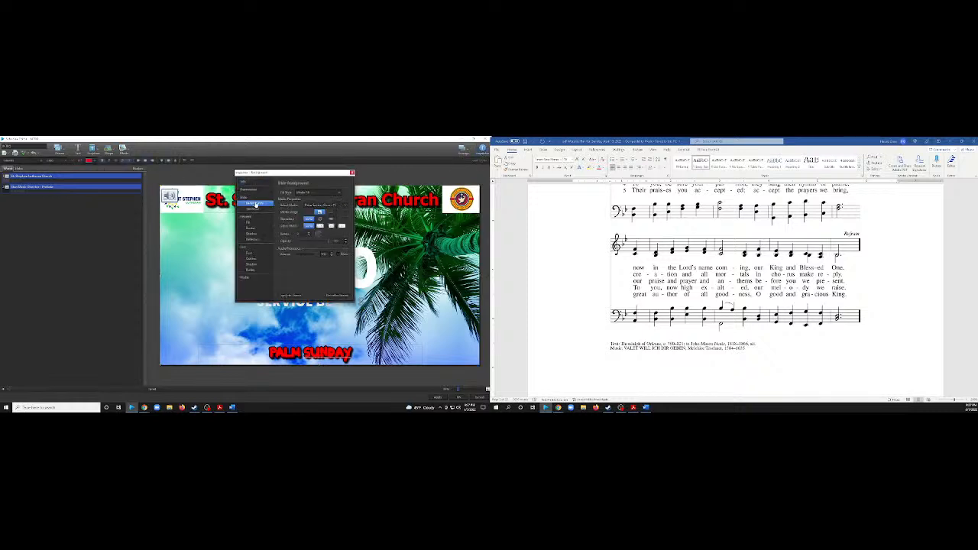
left_click(352, 173)
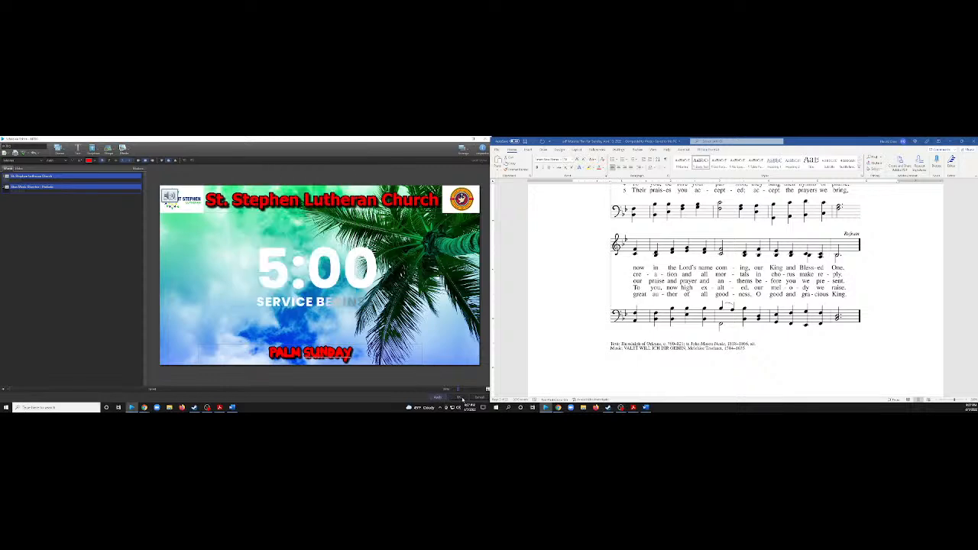
left_click(460, 398)
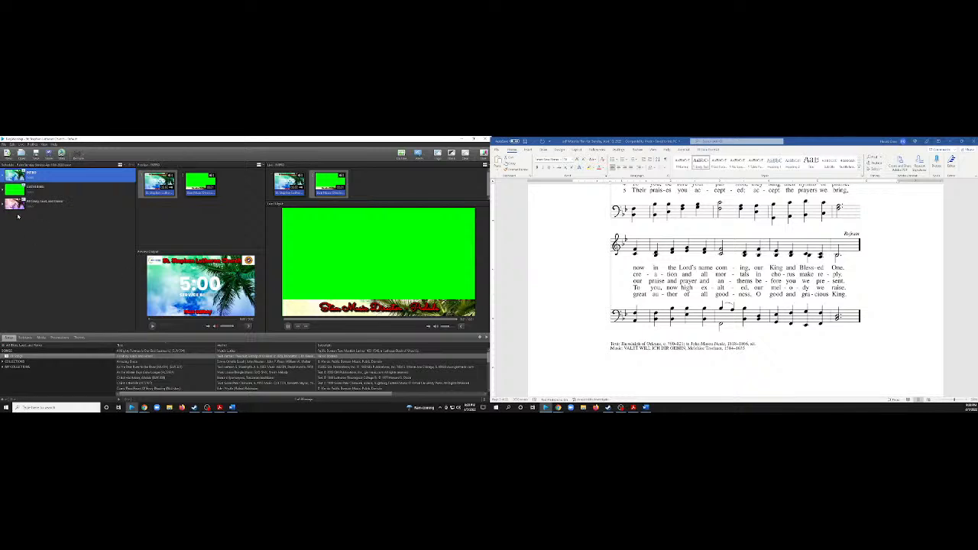
Locate the Prayer of the Day in the worship plan and add a new presentation to the EasyWorship schedule.
scroll(655, 253, "down", 12)
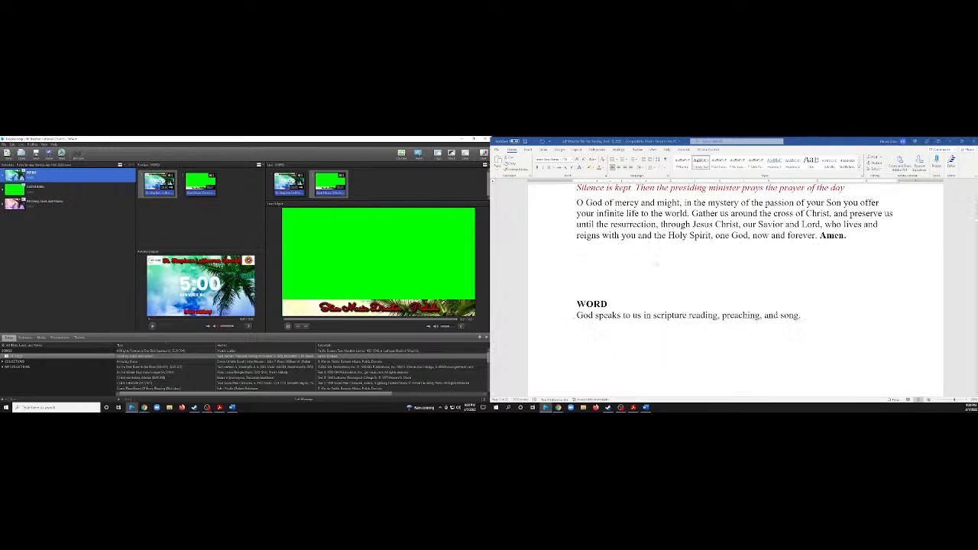
scroll(655, 263, "up", 5)
scroll(648, 264, "down", 2)
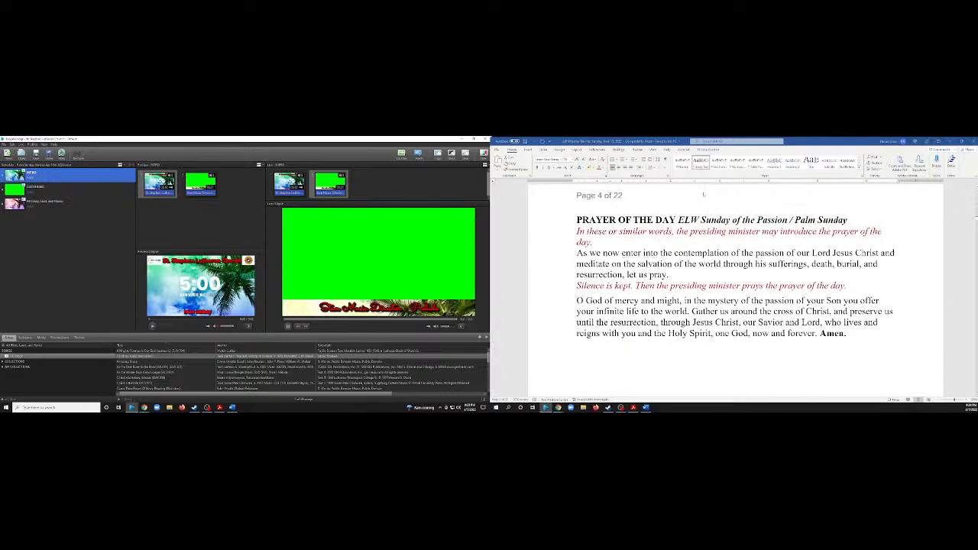
left_click(688, 228)
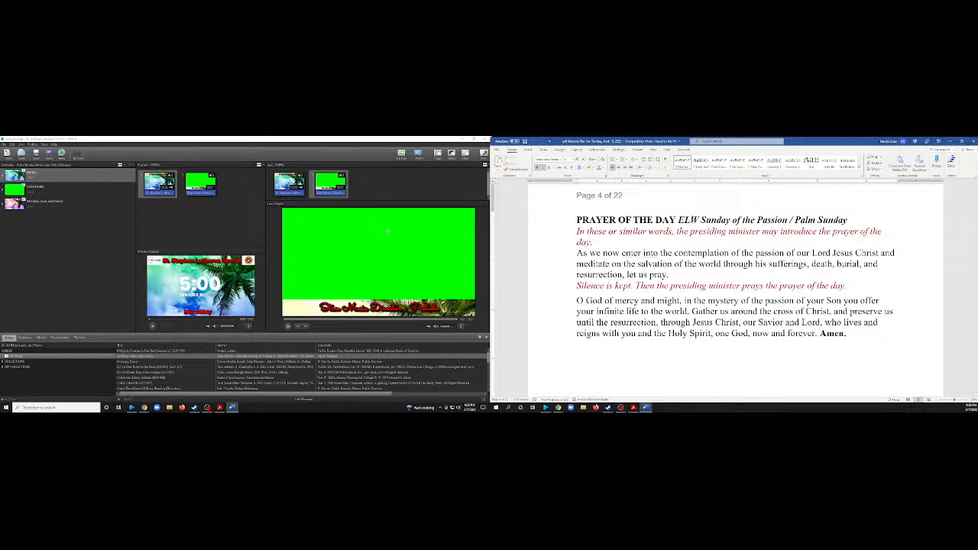
left_click(46, 175)
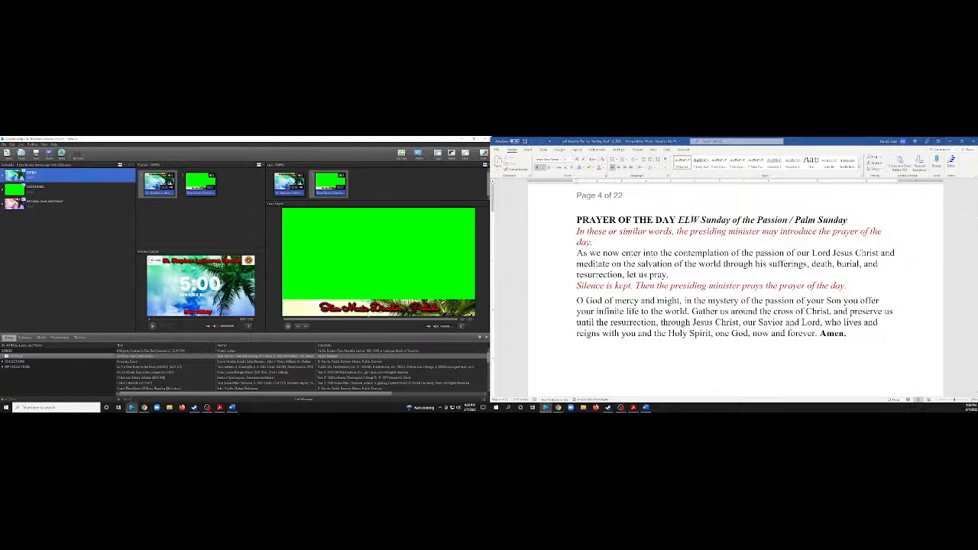
left_click(133, 164)
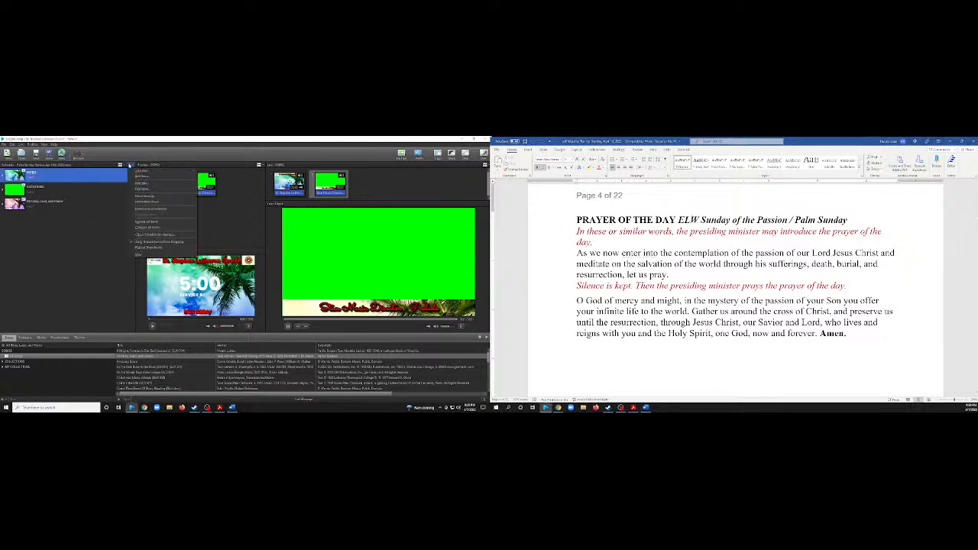
mouse_move(166, 174)
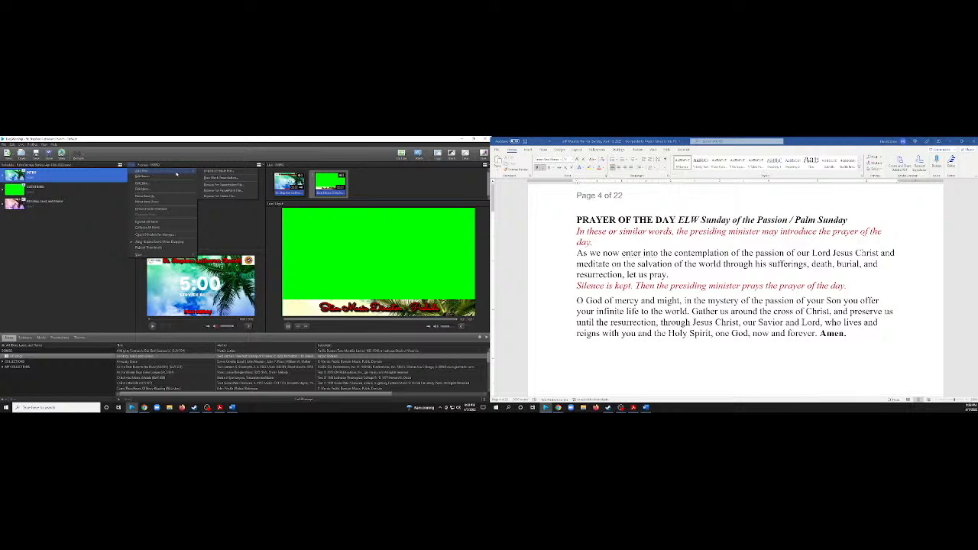
left_click(205, 177)
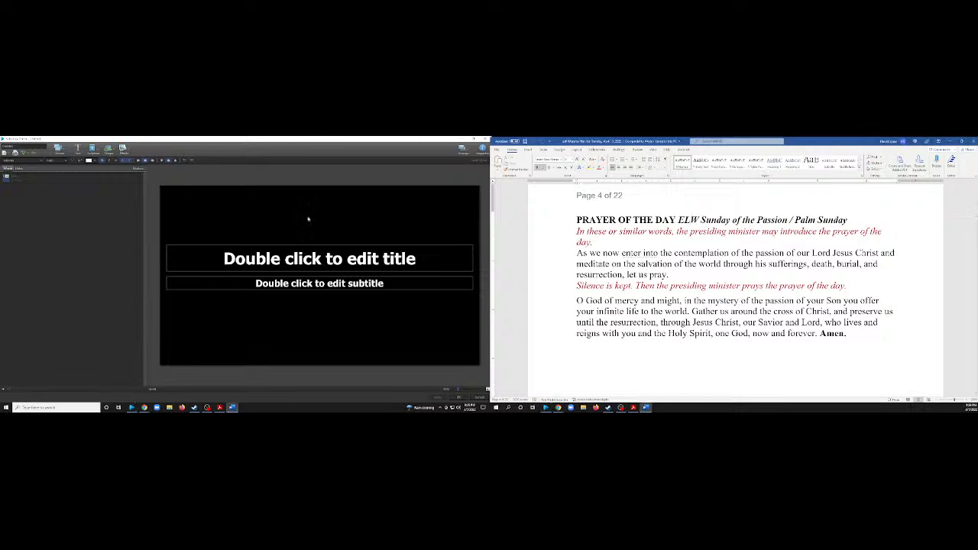
Apply the plain green-screen theme to the new presentation's title slide.
left_click(58, 149)
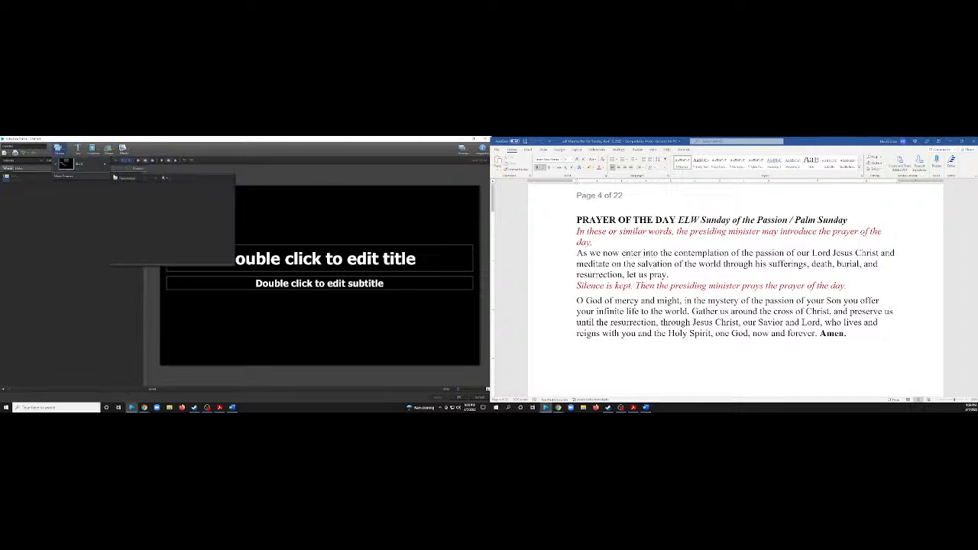
left_click(91, 178)
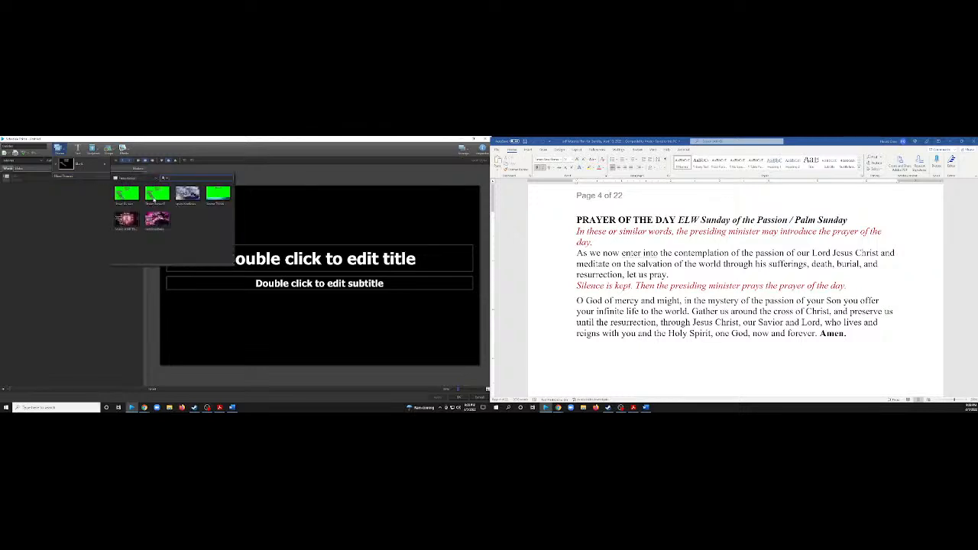
left_click(155, 196)
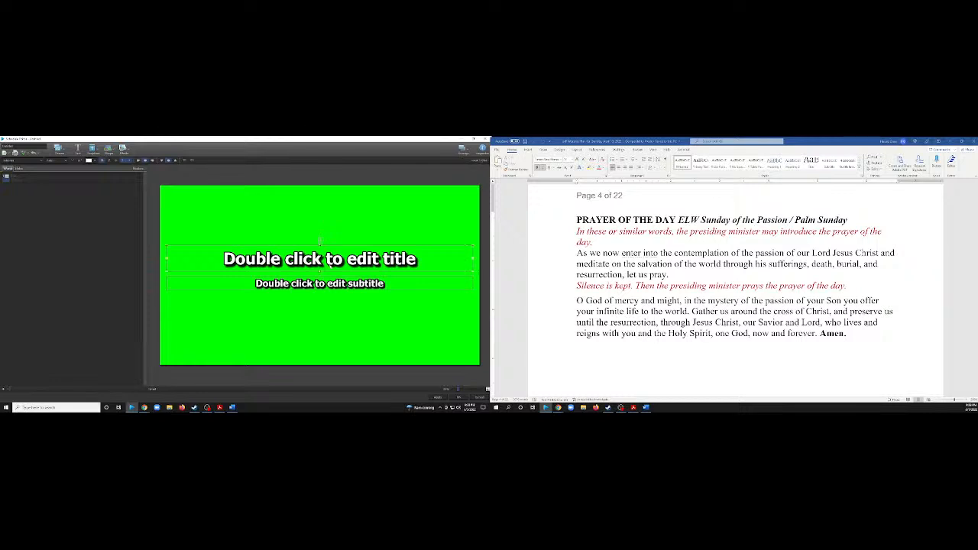
Move the slide's title to its upper edge and the subtitle to its lower edge.
left_click_drag(321, 263, 320, 201)
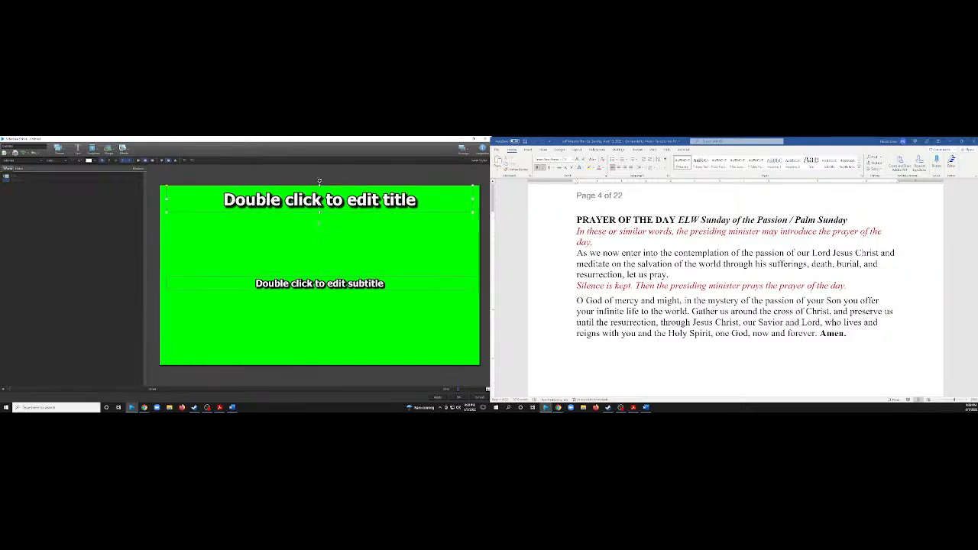
left_click_drag(320, 275, 319, 349)
left_click(7, 177)
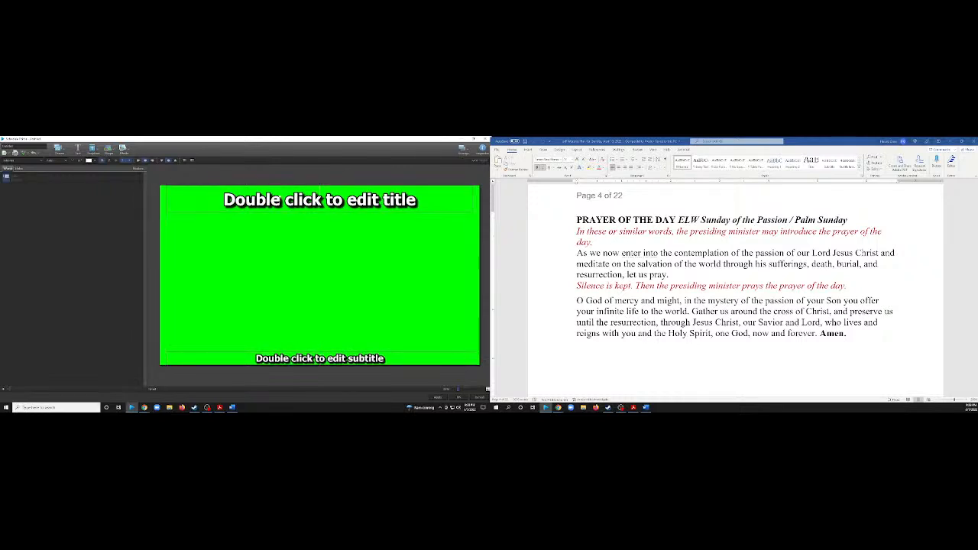
Copy the heading "PRAYER OF THE DAY ELW Sunday of the Passion / Palm Sunday" from the worship plan into the slide's title.
left_click(320, 209)
left_click(693, 209)
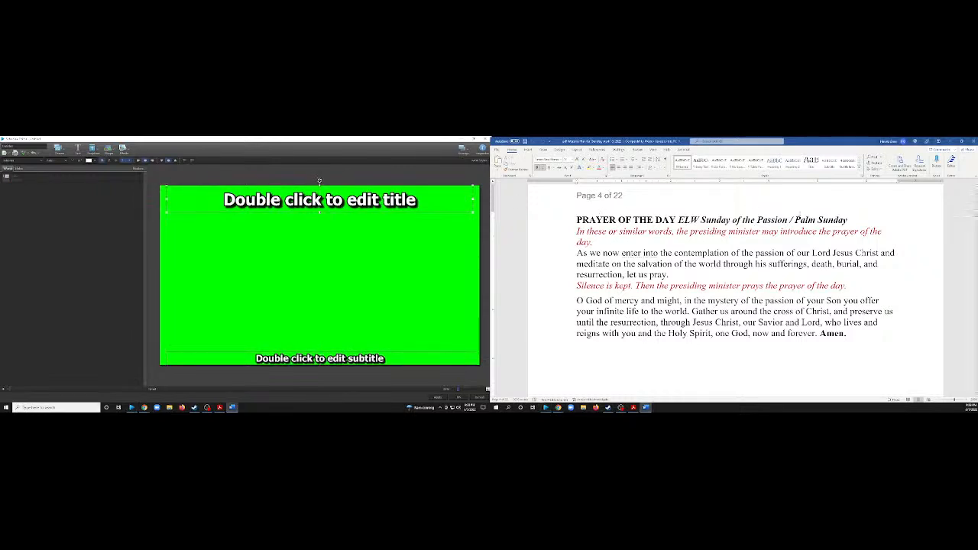
left_click_drag(848, 220, 576, 220)
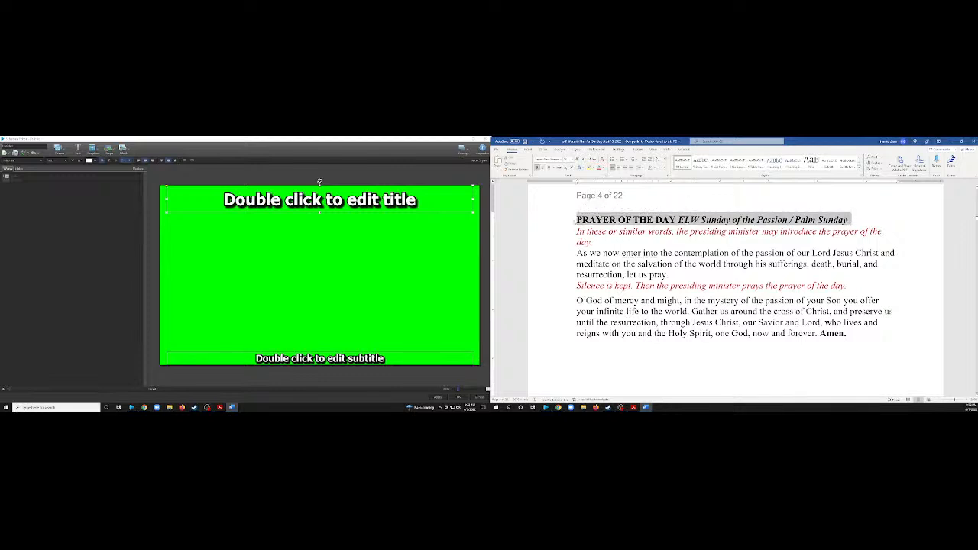
key("ctrl+c")
double_click(321, 207)
key("ctrl+v")
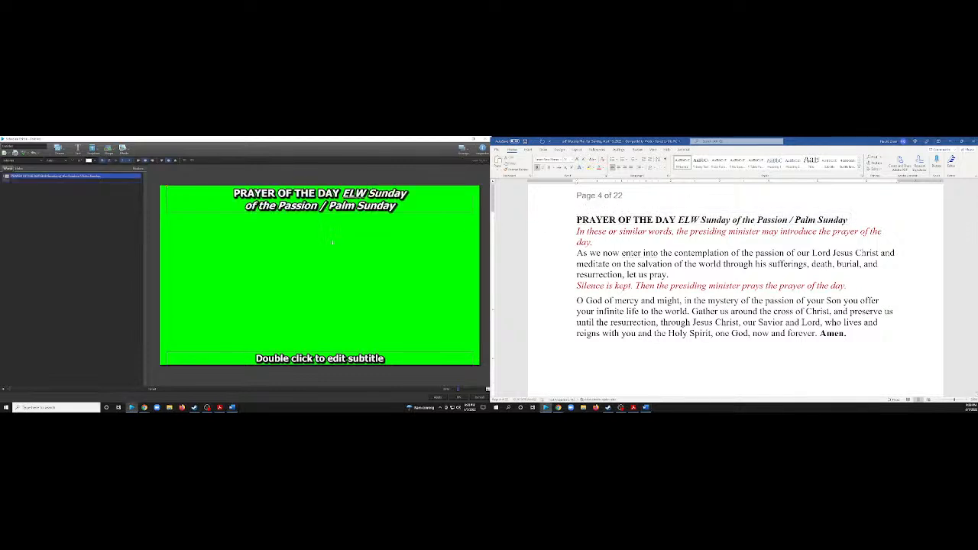
Color both the slide's title and its subtitle red.
left_click(346, 206)
left_click(89, 161)
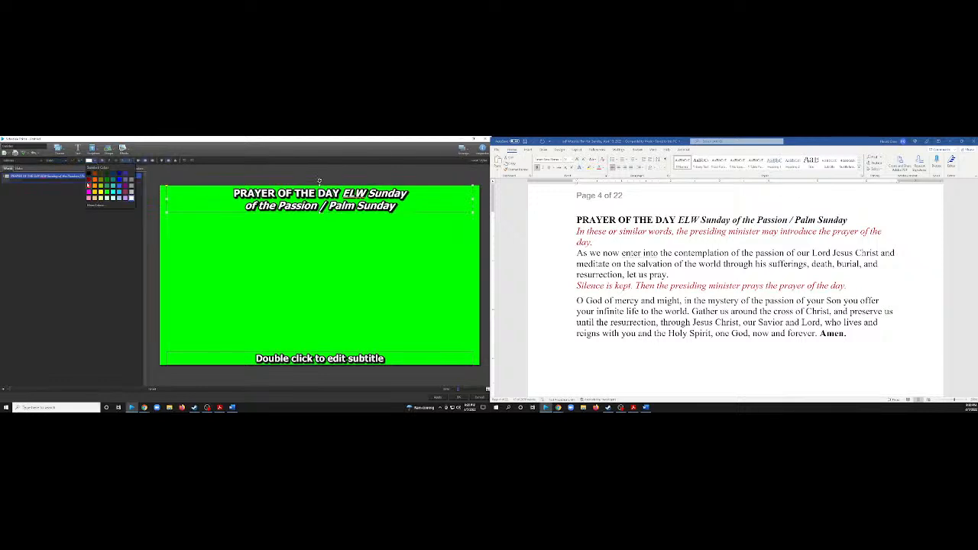
left_click(89, 185)
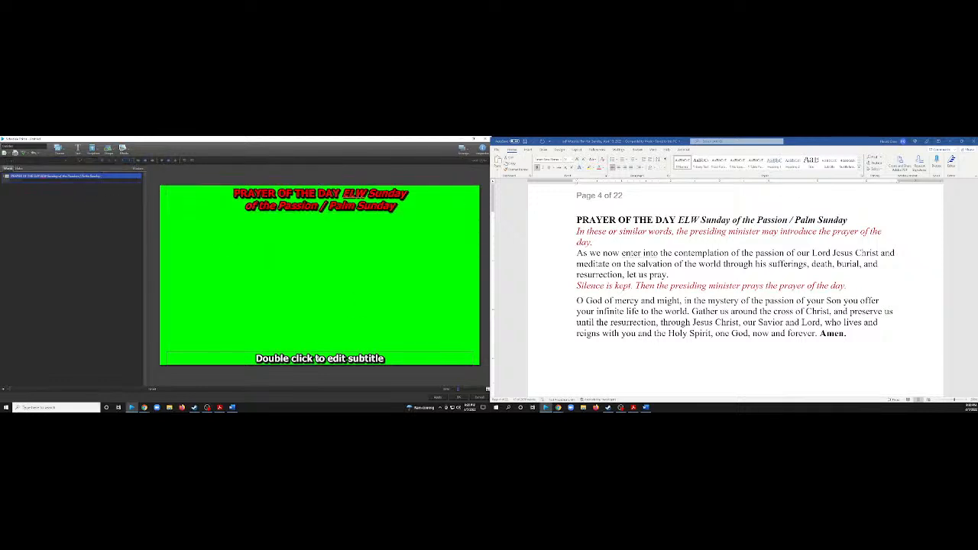
left_click(320, 358)
left_click(92, 161)
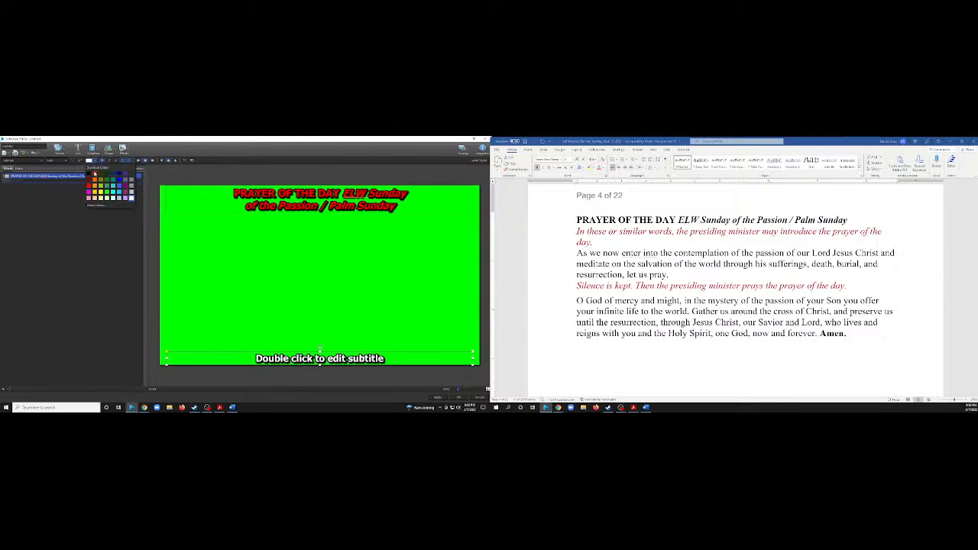
left_click(88, 185)
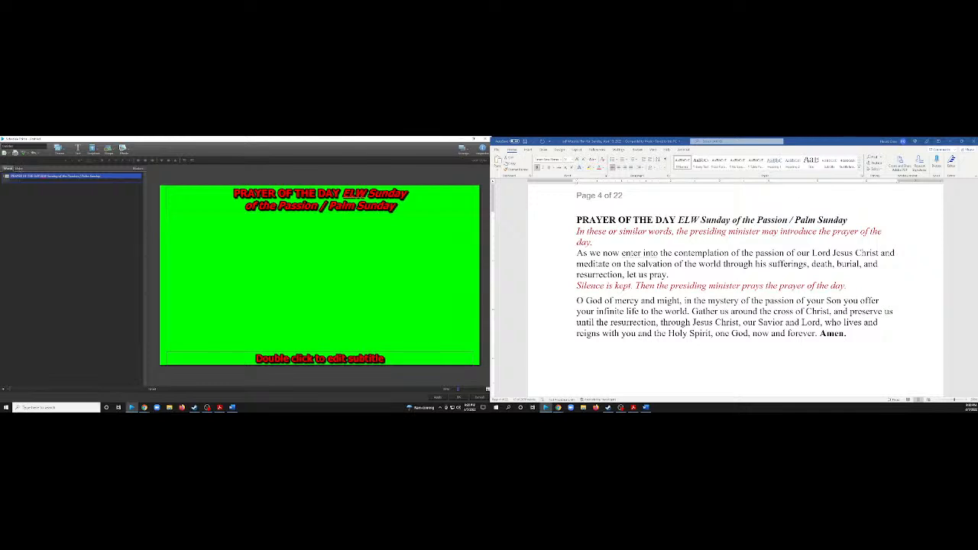
Duplicate the Prayer of the Day slide and find the prayer's closing words in the worship plan.
right_click(66, 180)
left_click(87, 228)
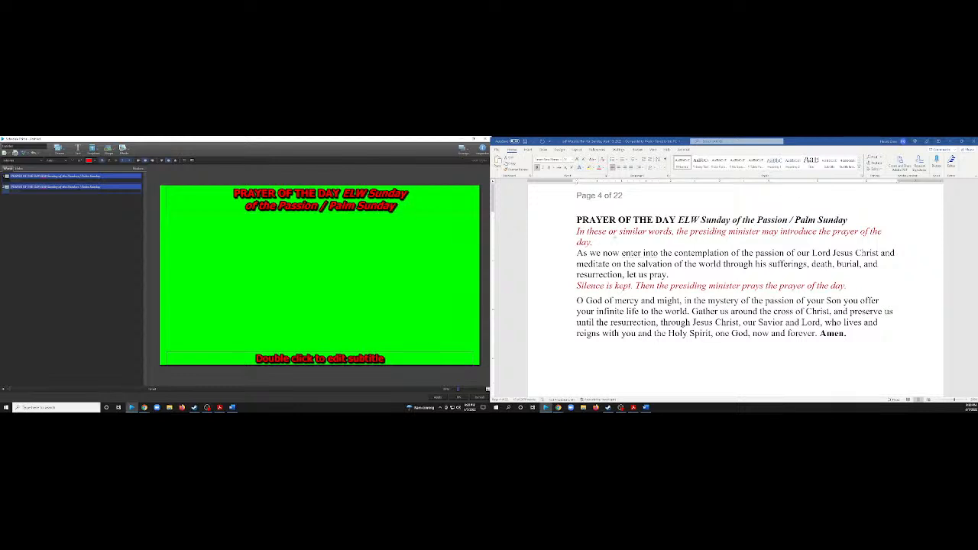
scroll(624, 236, "down", 8)
scroll(625, 236, "up", 8)
scroll(734, 290, "down", 3)
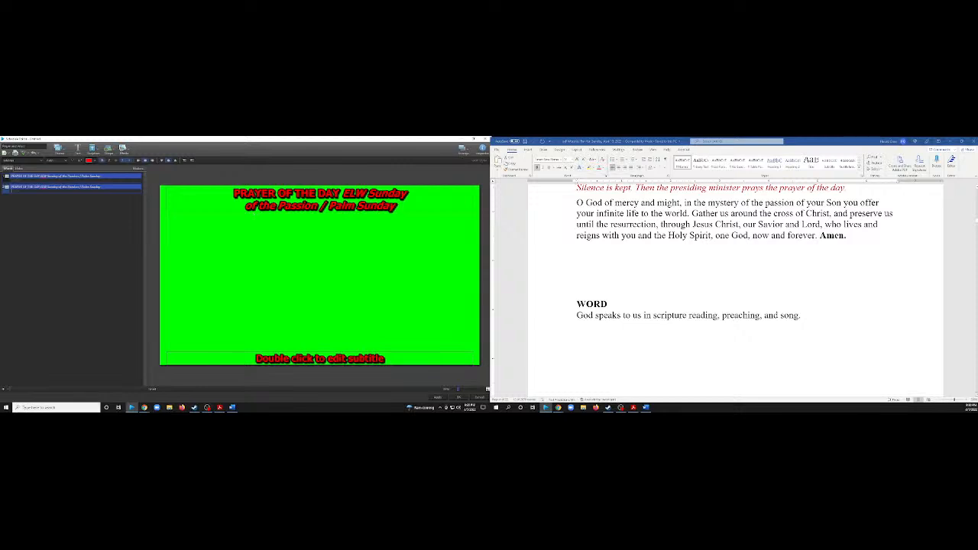
Copy the prayer's ending "one God, now and forever. Amen." from the worship plan into the first slide's subtitle.
left_click(61, 179)
left_click(577, 204)
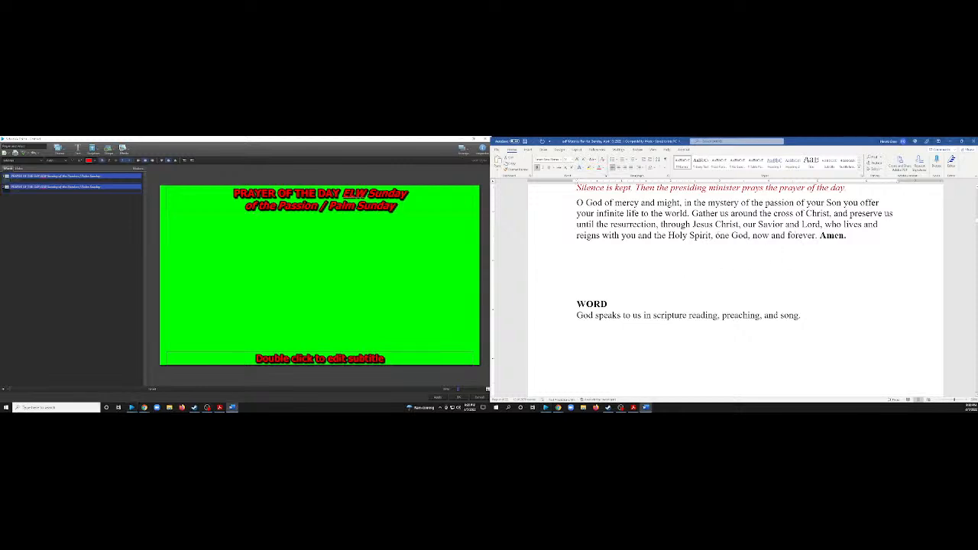
left_click_drag(716, 235, 848, 236)
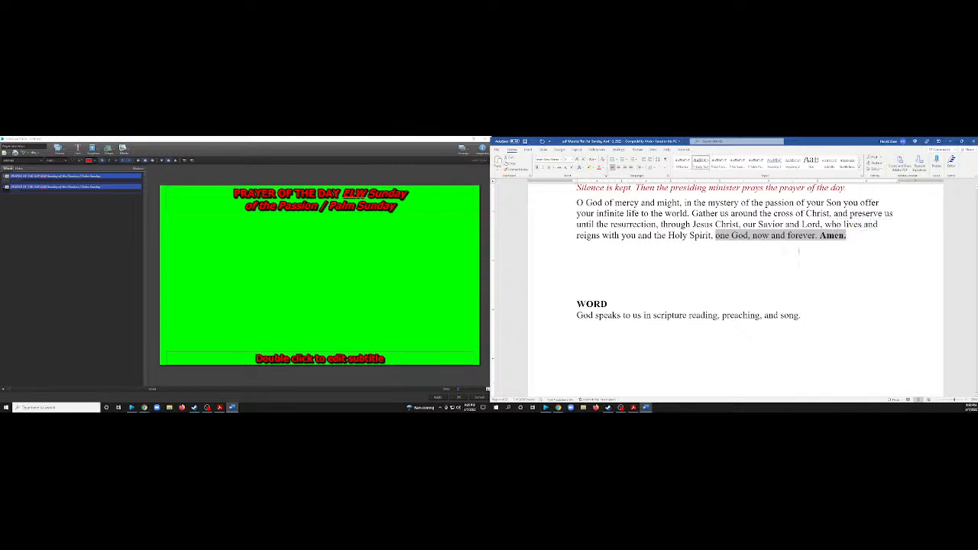
double_click(345, 358)
key("ctrl+v")
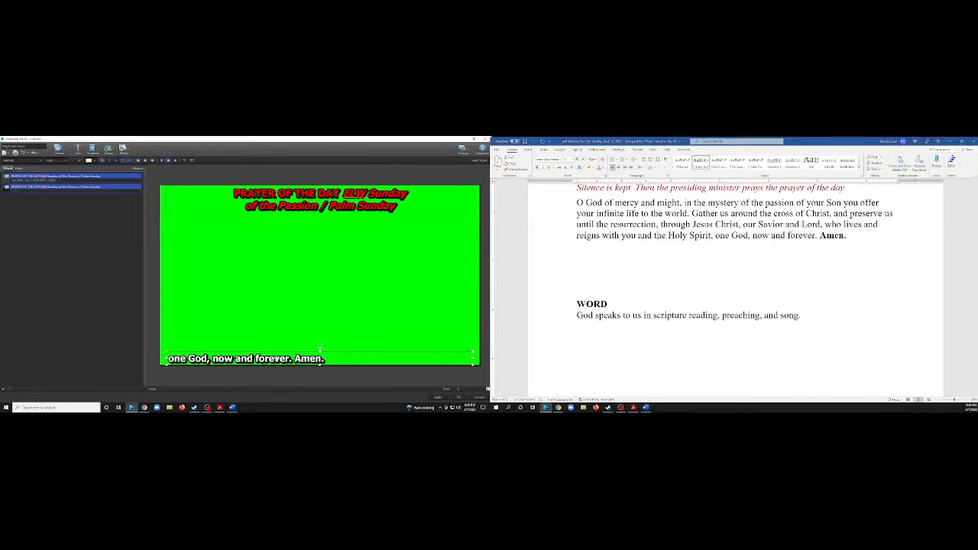
Color the first slide's subtitle red and center it.
left_click(91, 160)
left_click(91, 174)
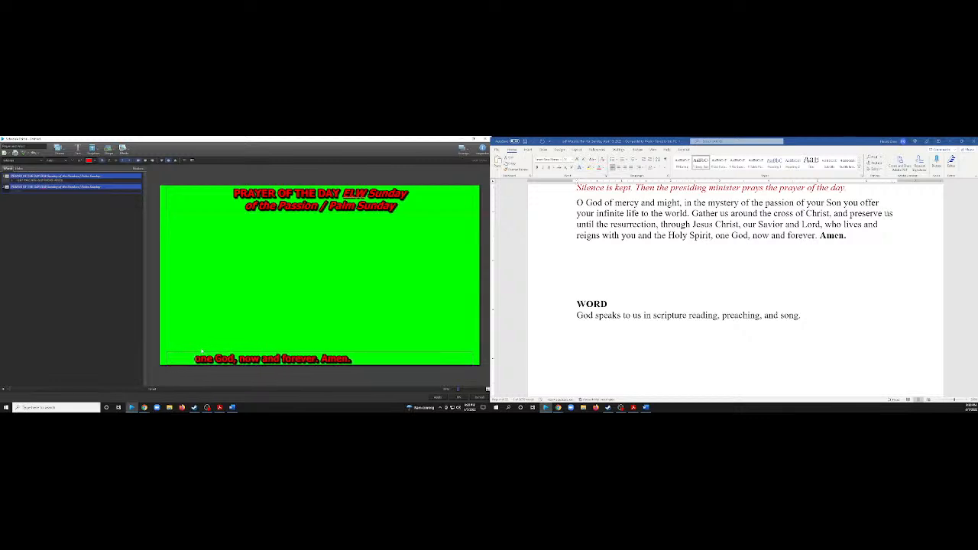
left_click(220, 360)
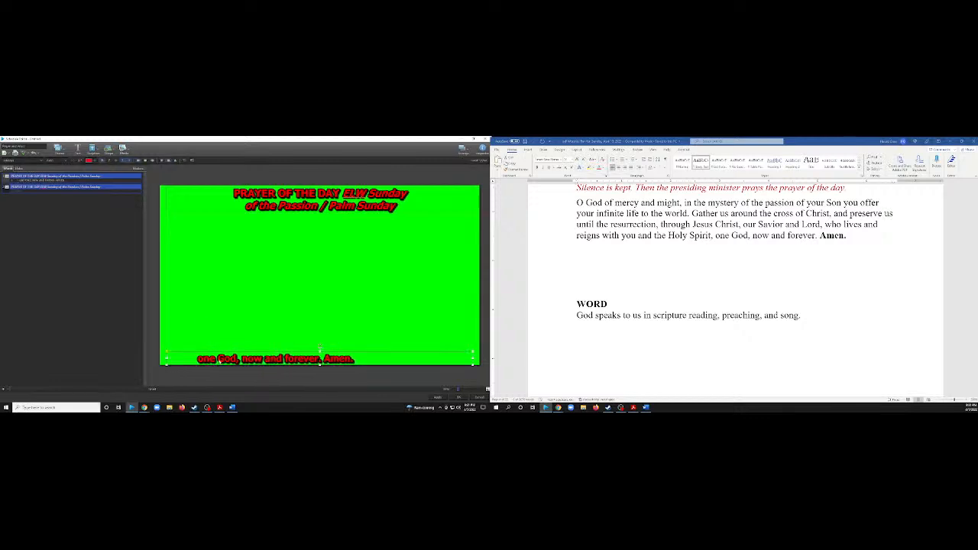
left_click(146, 161)
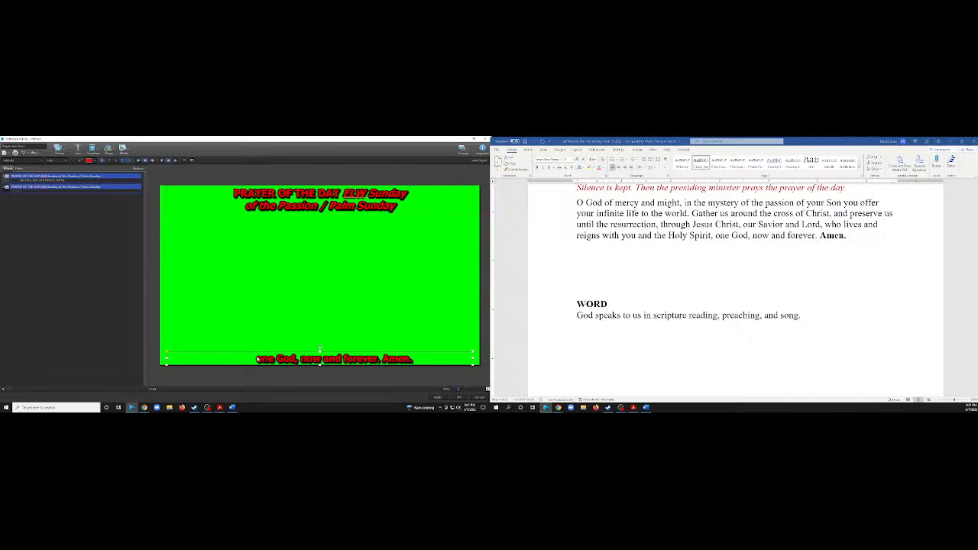
Remove the extra spacing before "one God" in the first slide's subtitle.
double_click(257, 358)
key("BackSpace")
key("BackSpace")
key("BackSpace")
key("BackSpace")
key("BackSpace")
key("BackSpace")
key("BackSpace")
key("BackSpace")
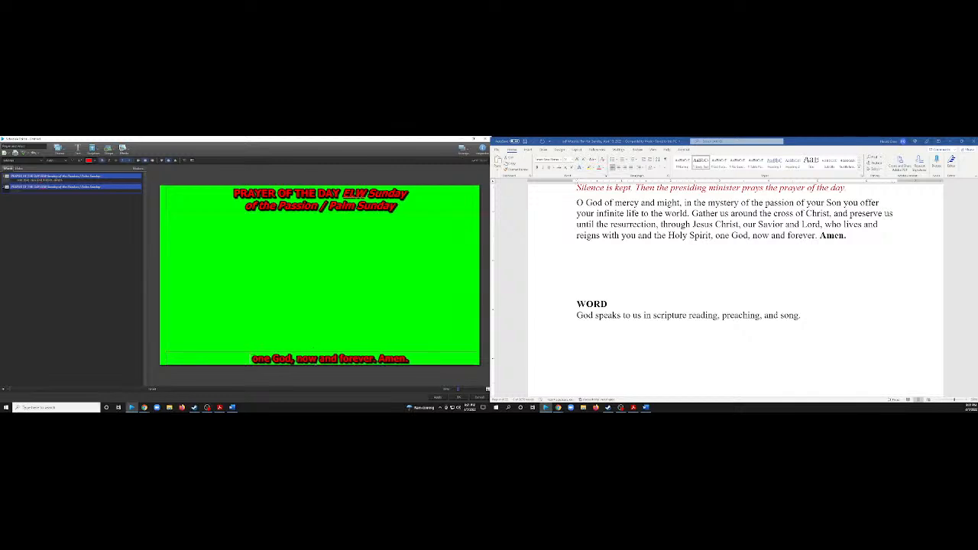
key("BackSpace")
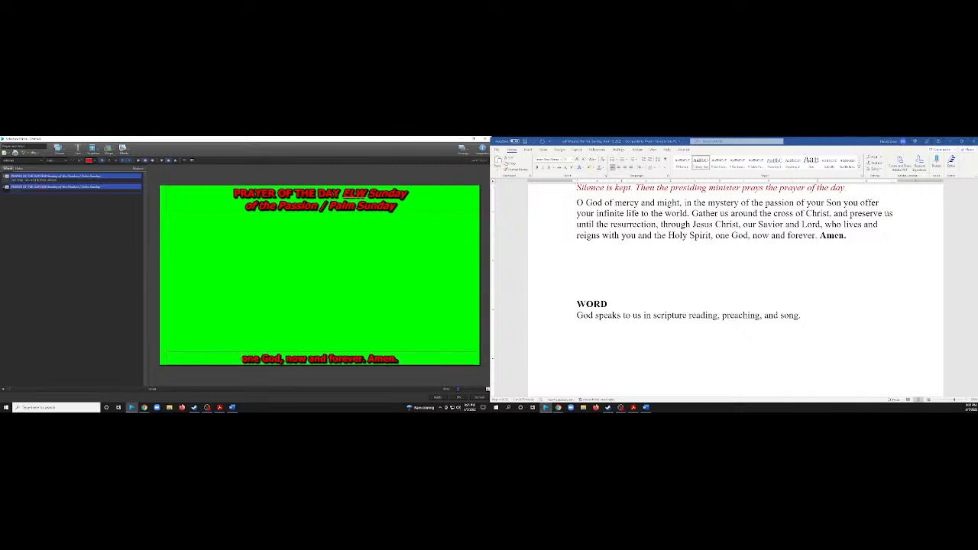
Color "one God, now and forever." purple in the subtitle and put an ellipsis in front of it.
left_click_drag(242, 360, 365, 359)
left_click(95, 161)
left_click(127, 187)
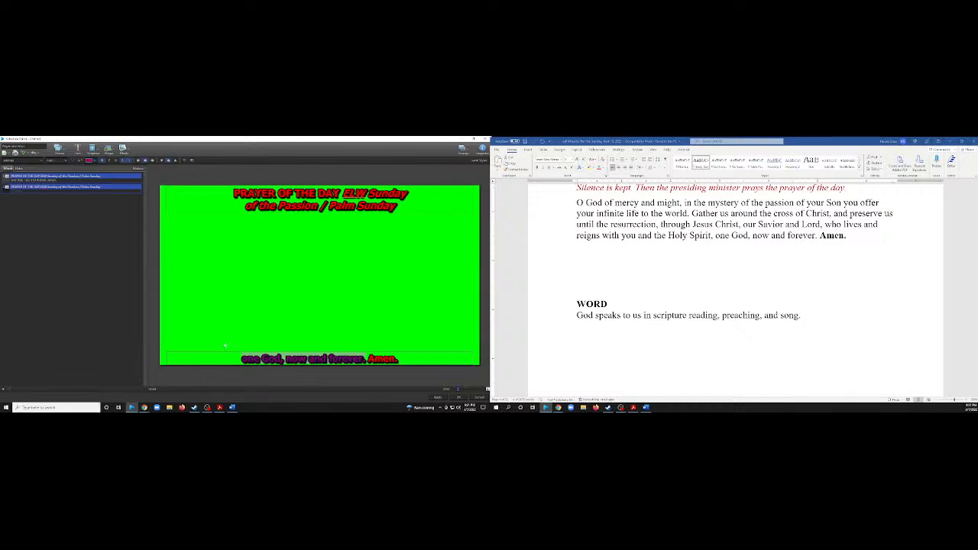
left_click(243, 359)
type("...")
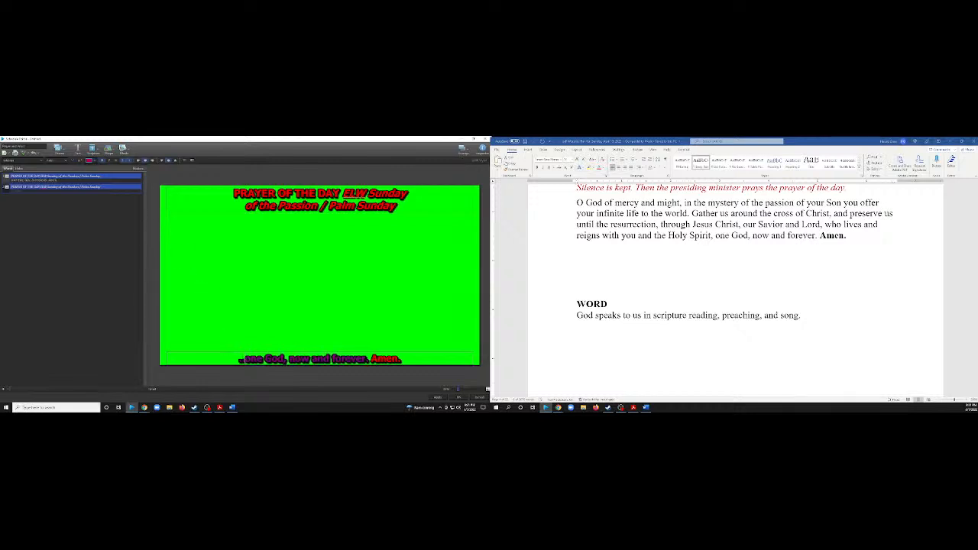
left_click(262, 324)
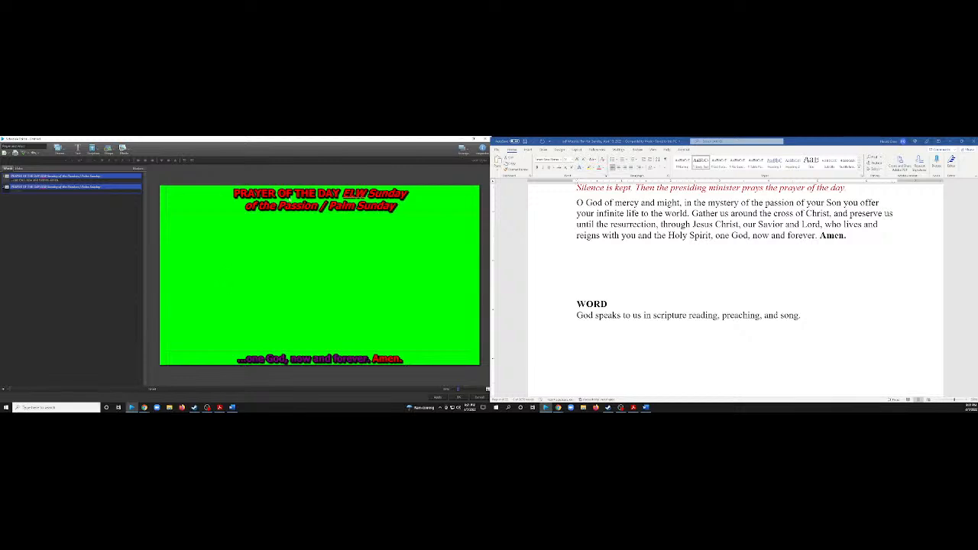
Copy the "WORD" heading from the worship plan into the second slide's title.
scroll(589, 250, "down", 3)
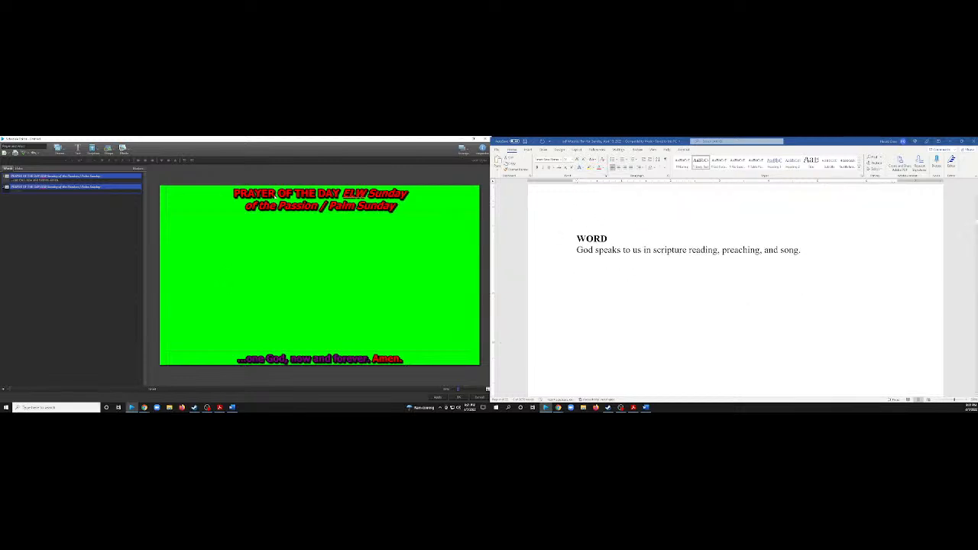
left_click(47, 190)
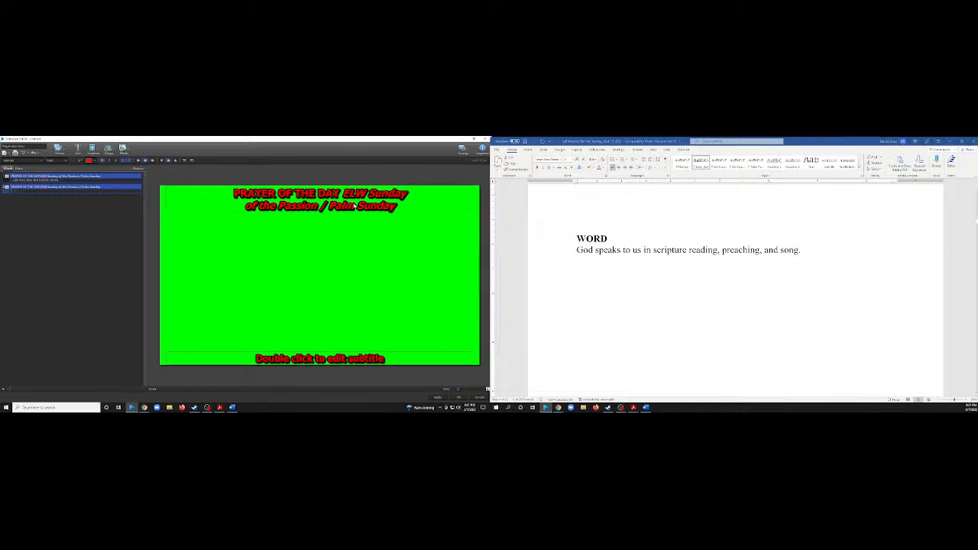
left_click_drag(614, 239, 577, 239)
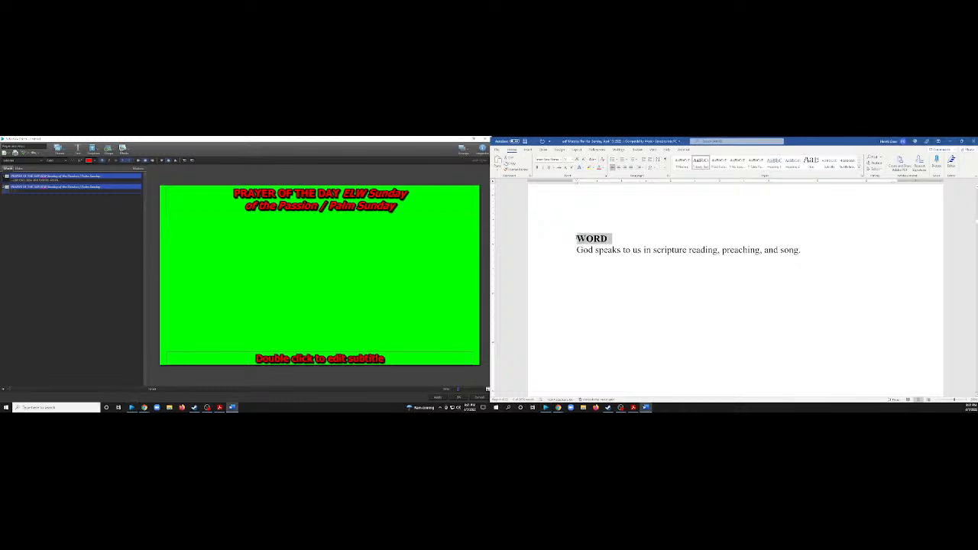
left_click(321, 205)
key("ctrl+v")
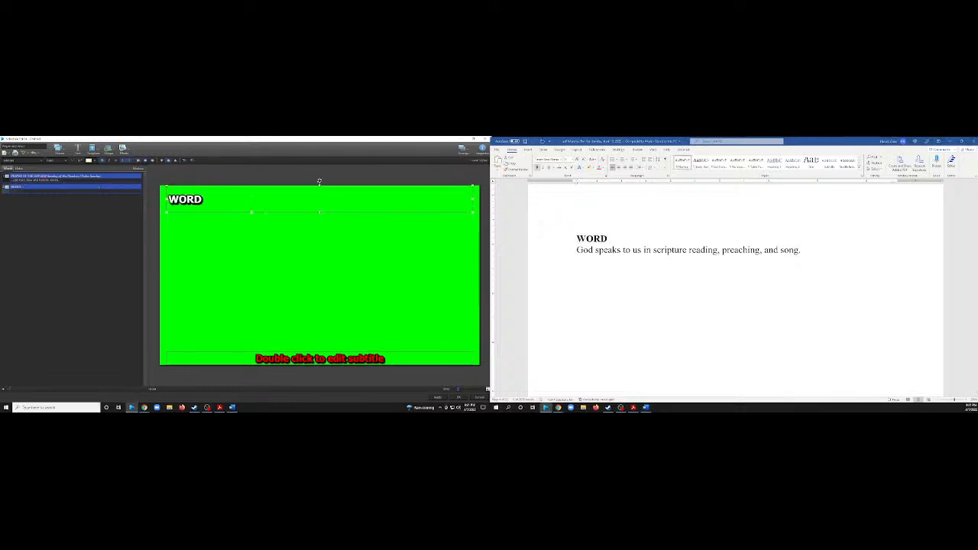
Center the second slide's "WORD" title and color it red.
left_click(275, 240)
left_click(280, 198)
left_click(144, 160)
left_click(91, 162)
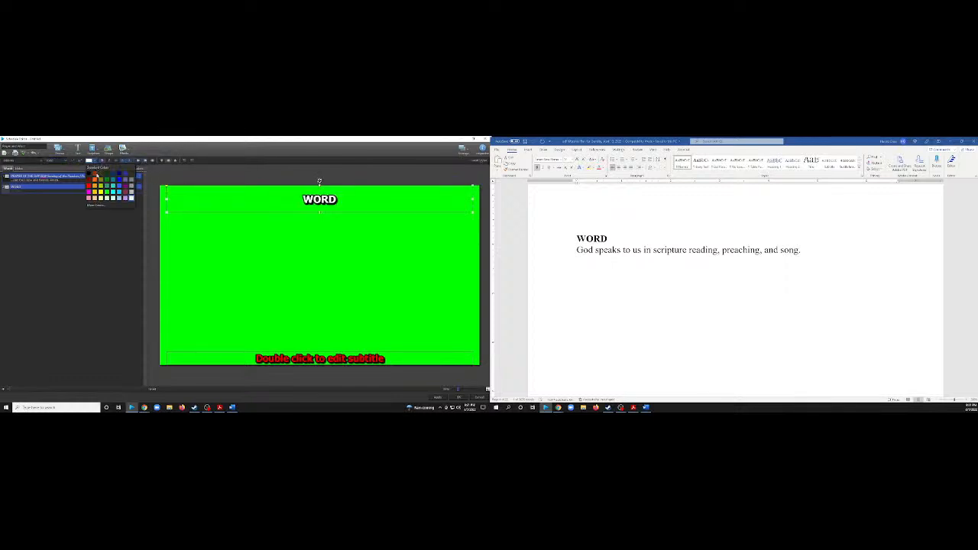
left_click(94, 176)
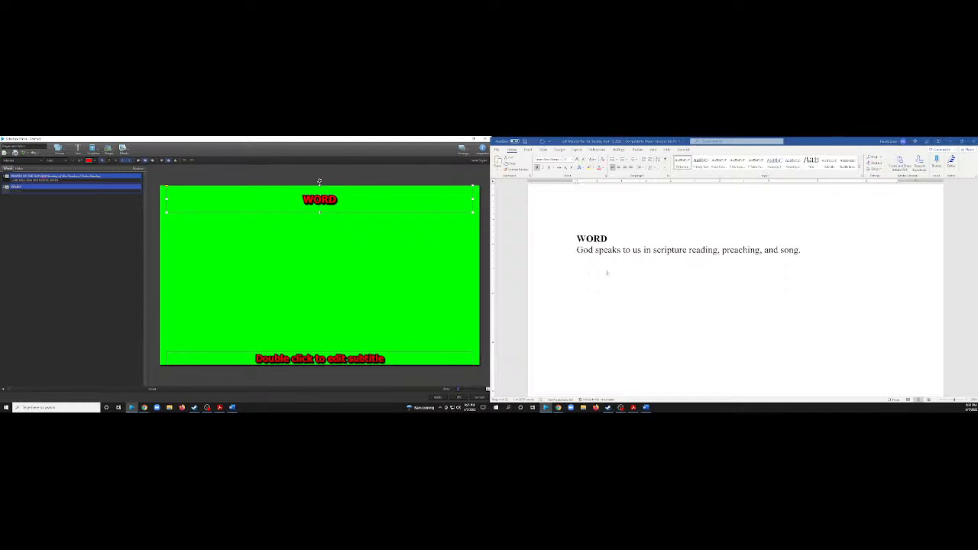
Copy "God speaks to us in scripture reading, preaching, and song." from the worship plan into the second slide's subtitle and color it purple.
scroll(613, 273, "down", 3)
scroll(614, 272, "up", 4)
left_click(667, 290)
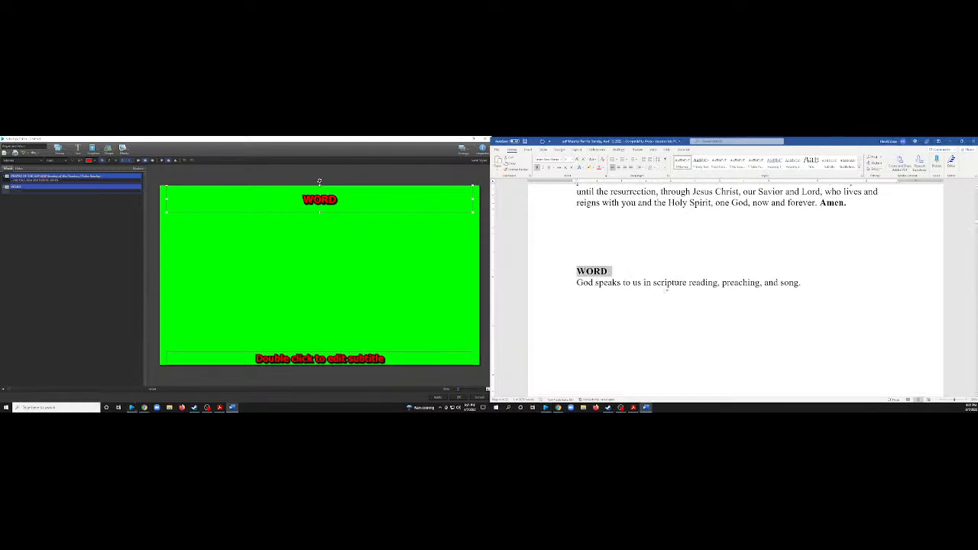
scroll(693, 286, "down", 3)
scroll(690, 255, "up", 2)
left_click(738, 252)
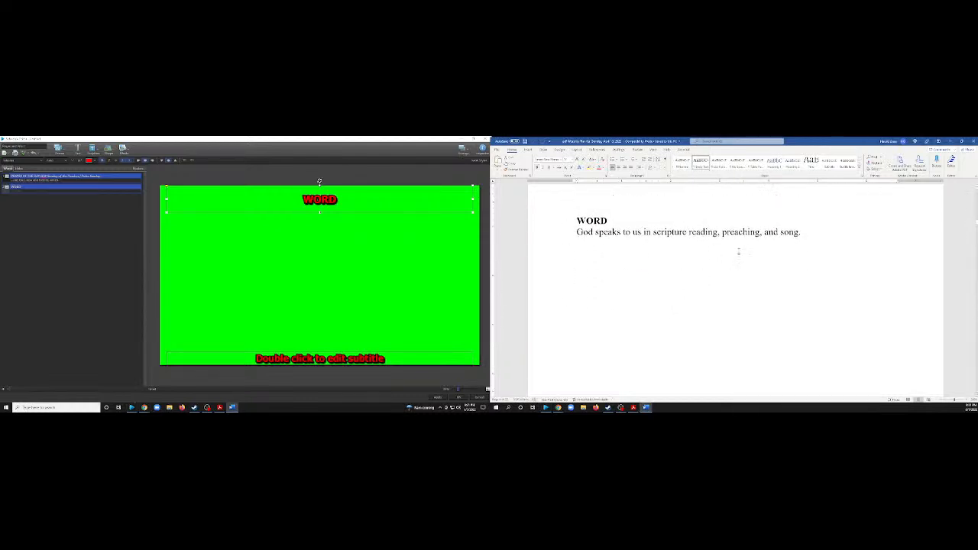
left_click_drag(802, 232, 576, 232)
key("ctrl+c")
double_click(312, 360)
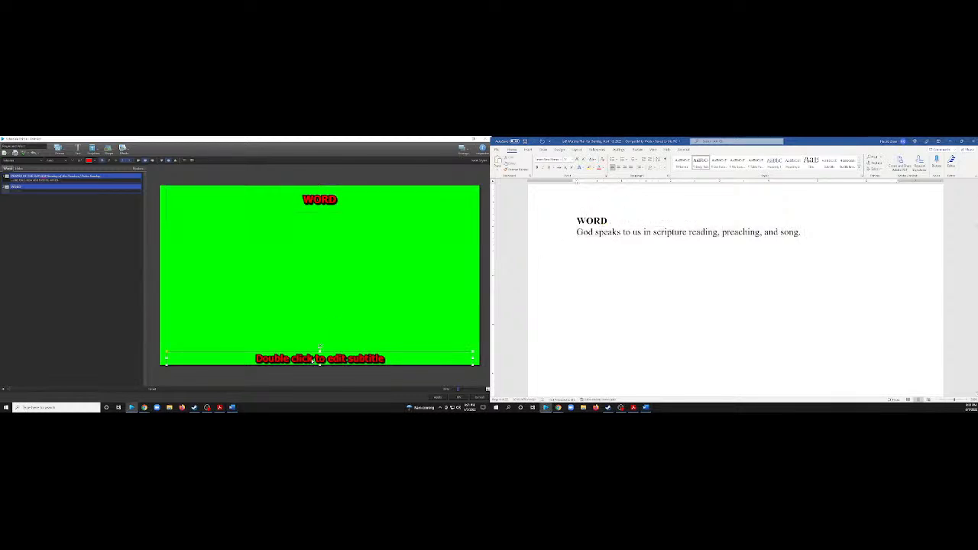
key("ctrl+v")
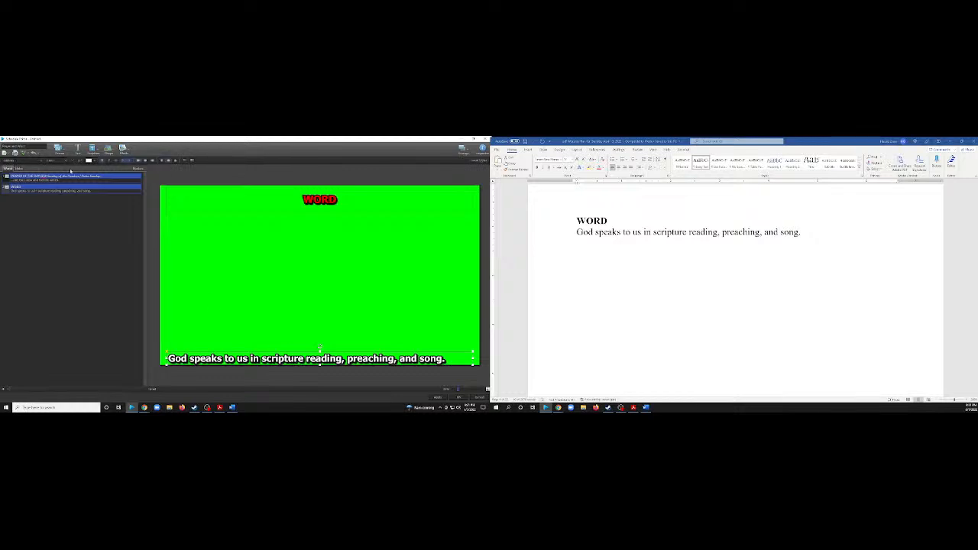
left_click(92, 160)
left_click(128, 191)
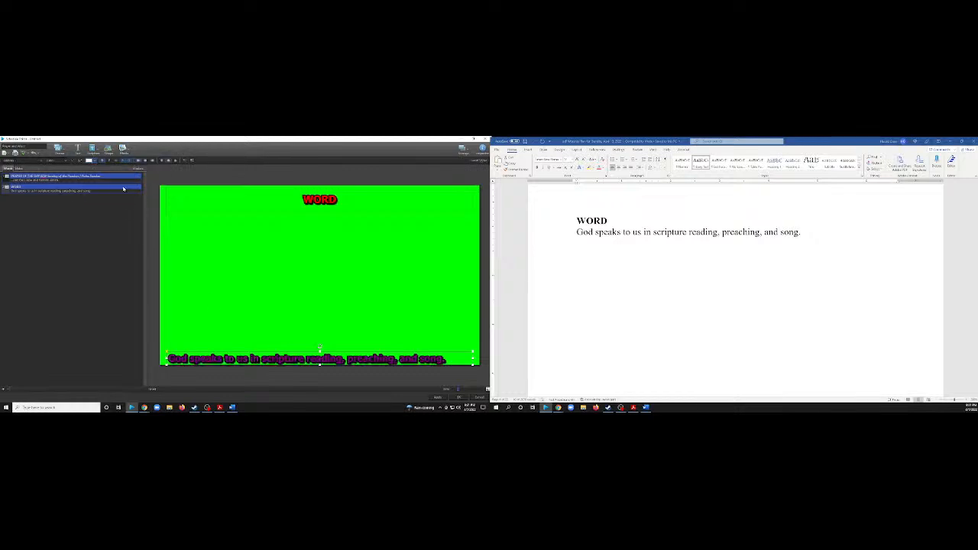
Duplicate the WORD slide and replace the copy's title with "FIRST READING: Isaiah 50:4-9a" from the worship plan.
right_click(46, 190)
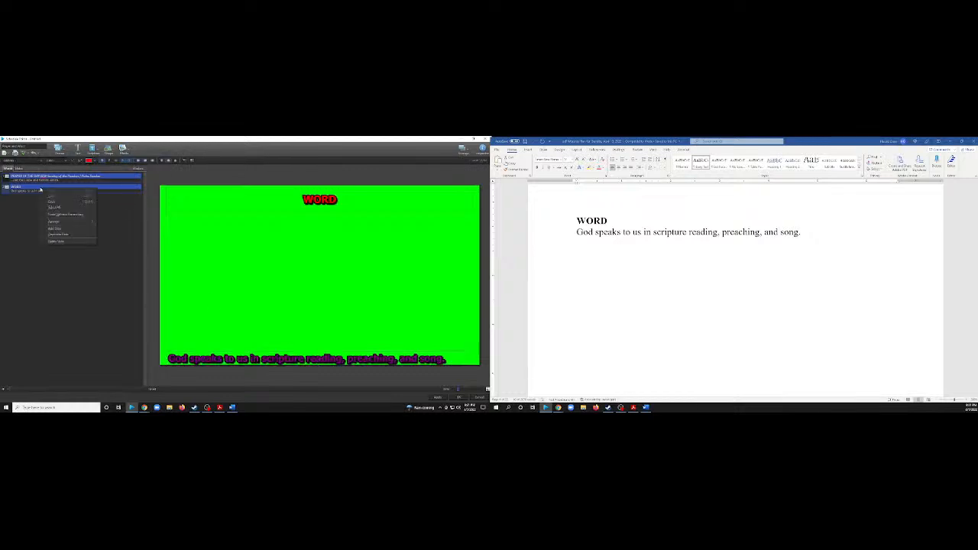
left_click(67, 233)
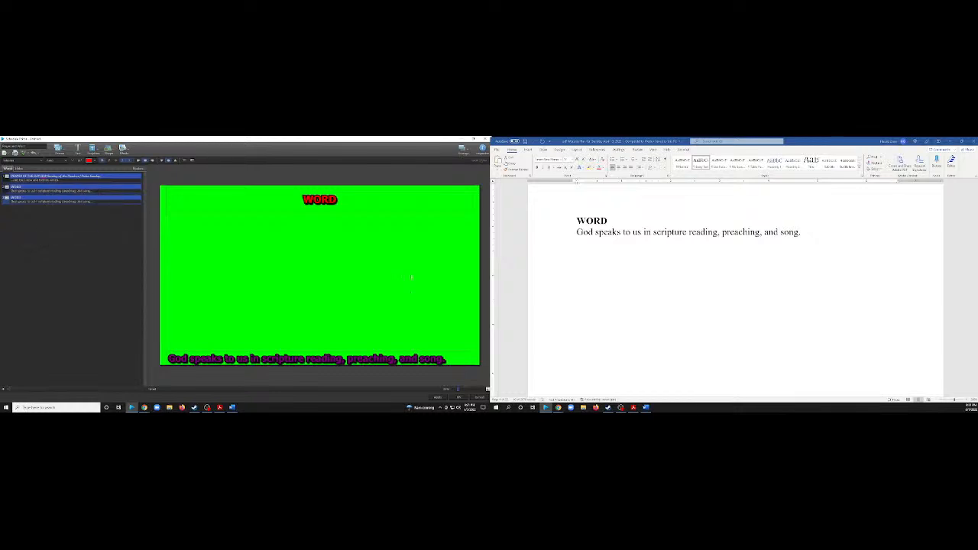
scroll(651, 231, "down", 10)
left_click(651, 231)
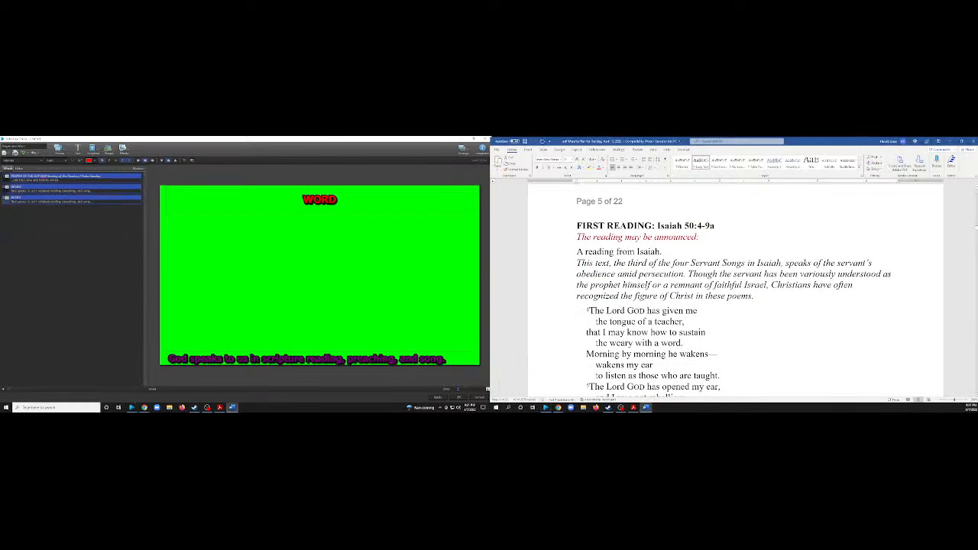
left_click_drag(720, 226, 576, 225)
key("ctrl+c")
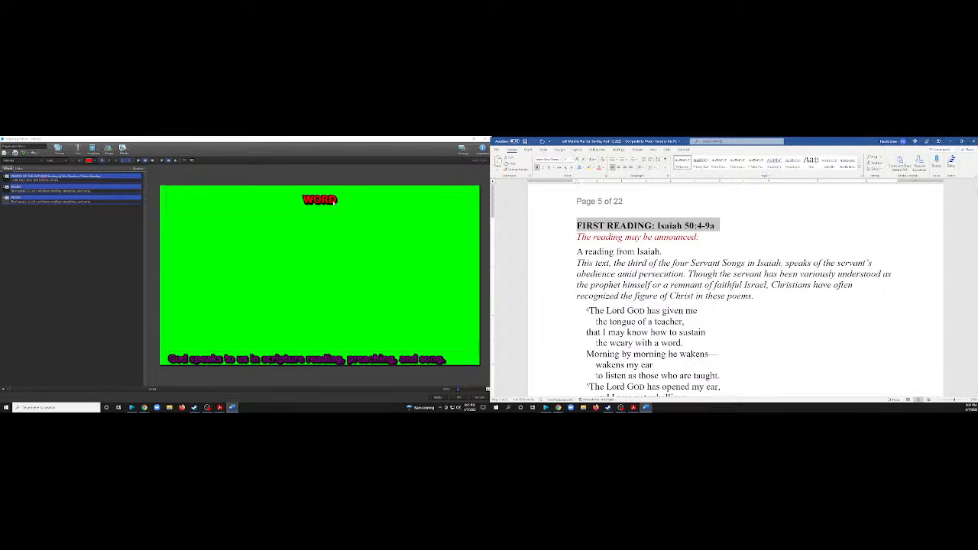
left_click(333, 201)
key("ctrl+v")
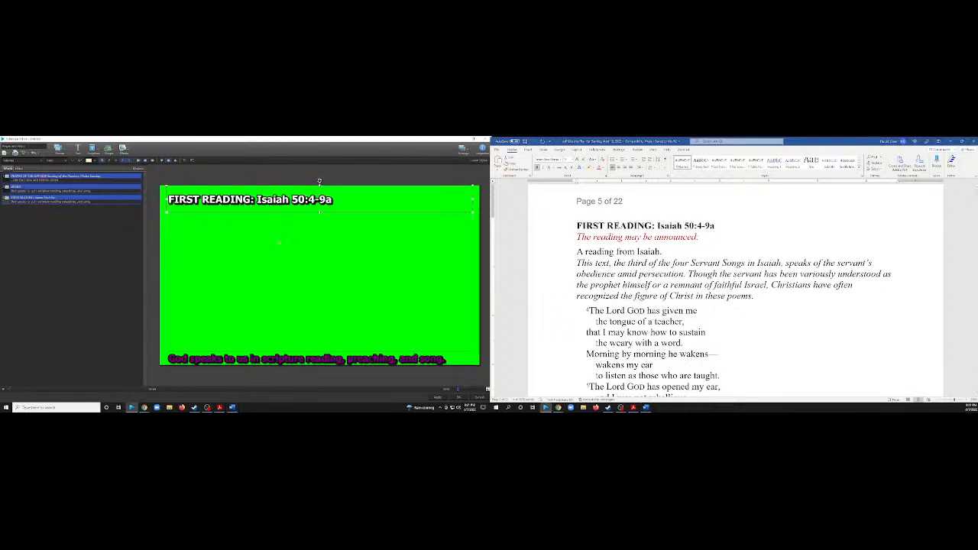
Center the First Reading slide's title and color it red.
key("ctrl+e")
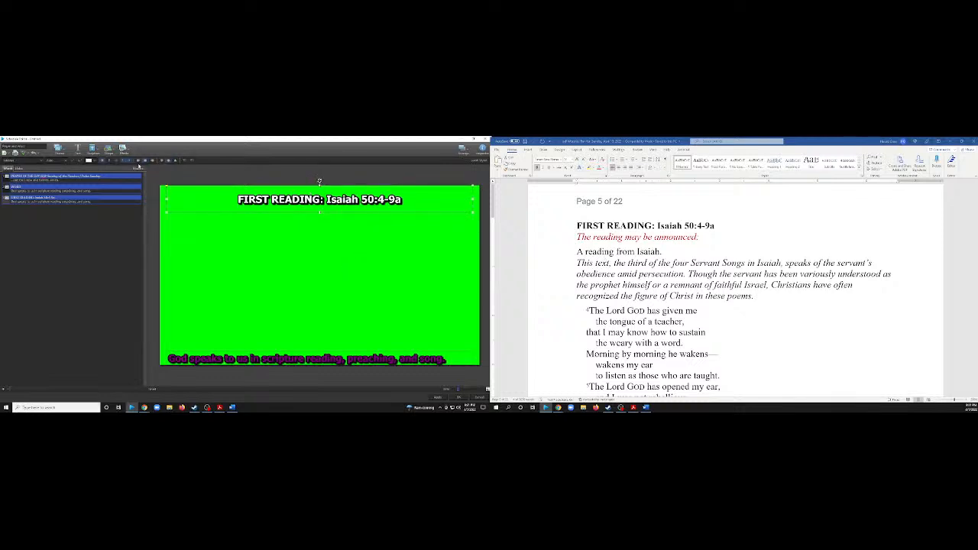
left_click(95, 161)
left_click(92, 189)
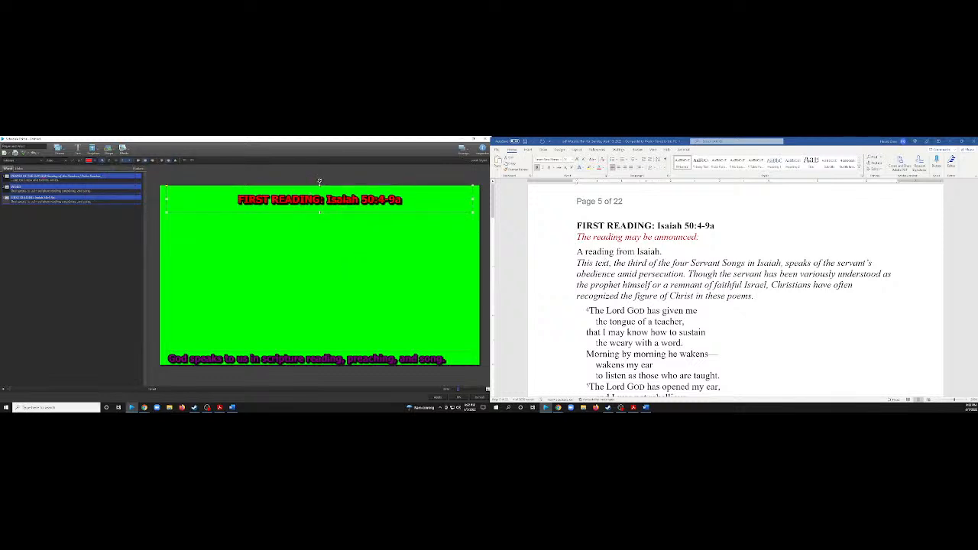
Delete the subtitle carried over onto the First Reading slide.
key("Escape")
left_click(290, 359)
key("Delete")
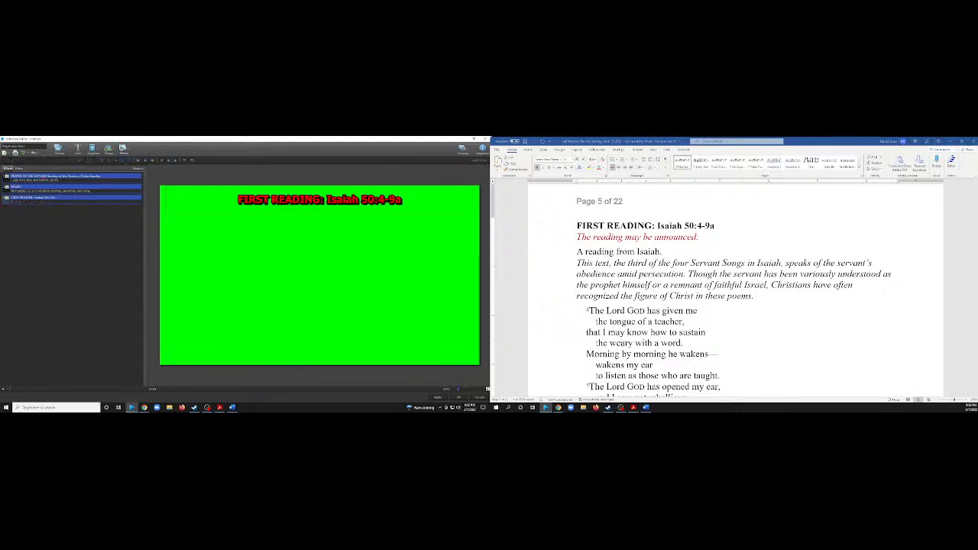
Duplicate the First Reading slide twice to make three identical slides.
left_click(23, 202)
right_click(74, 202)
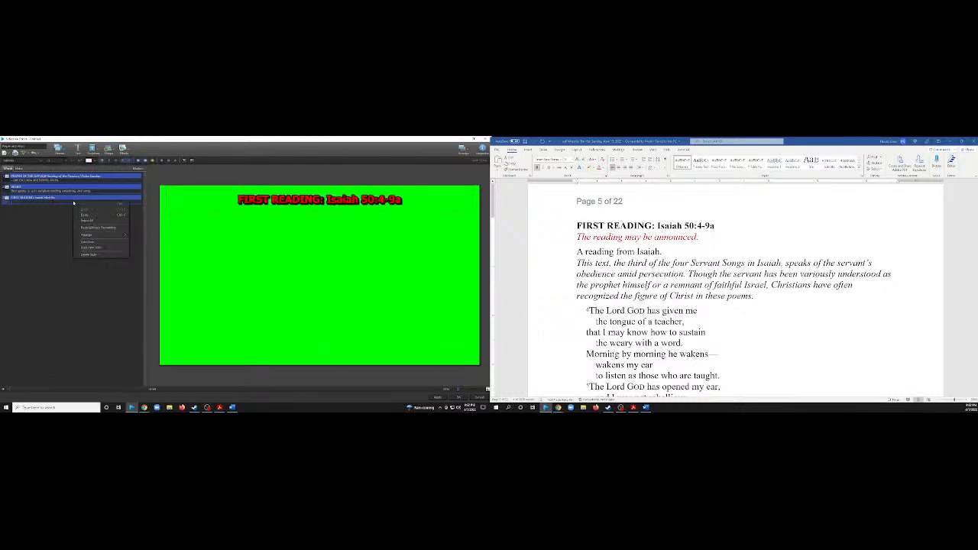
left_click(90, 248)
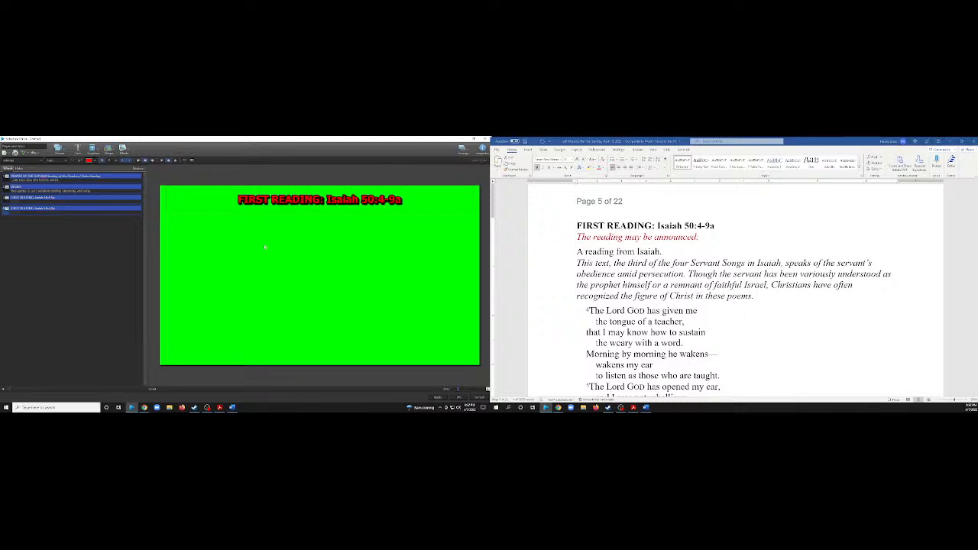
right_click(54, 211)
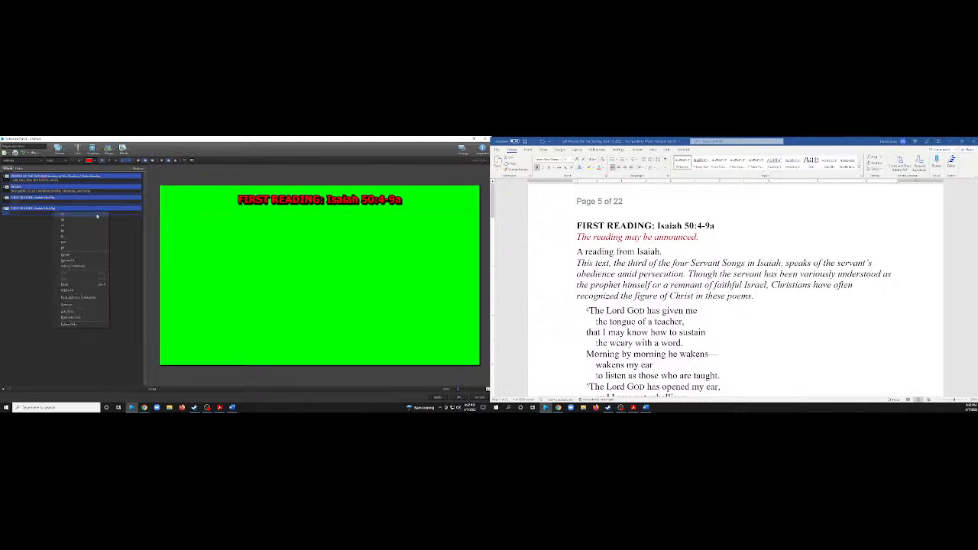
left_click(38, 247)
right_click(48, 208)
left_click(76, 254)
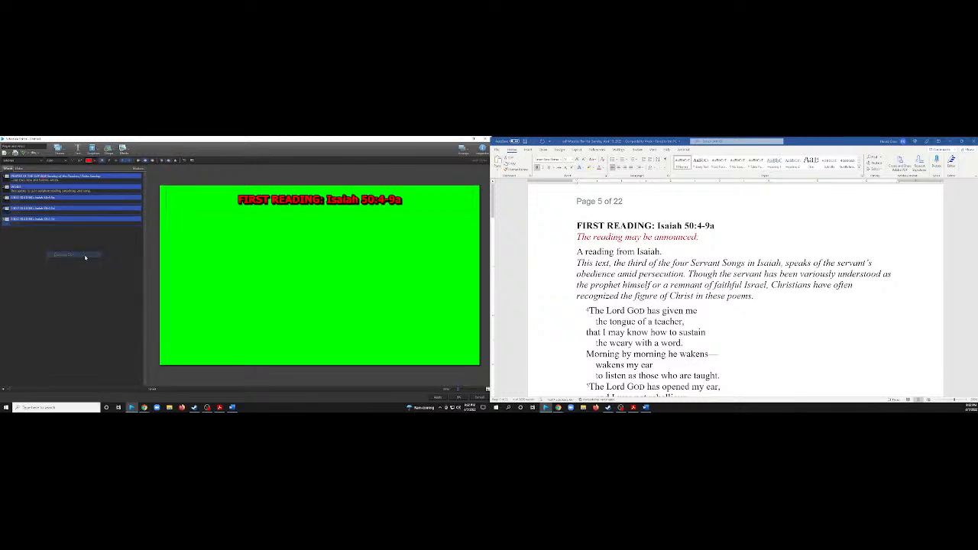
Copy the first reading's conclusion in the worship plan, from "Word of God, word of life." through "Thanks be to God.".
scroll(613, 286, "down", 15)
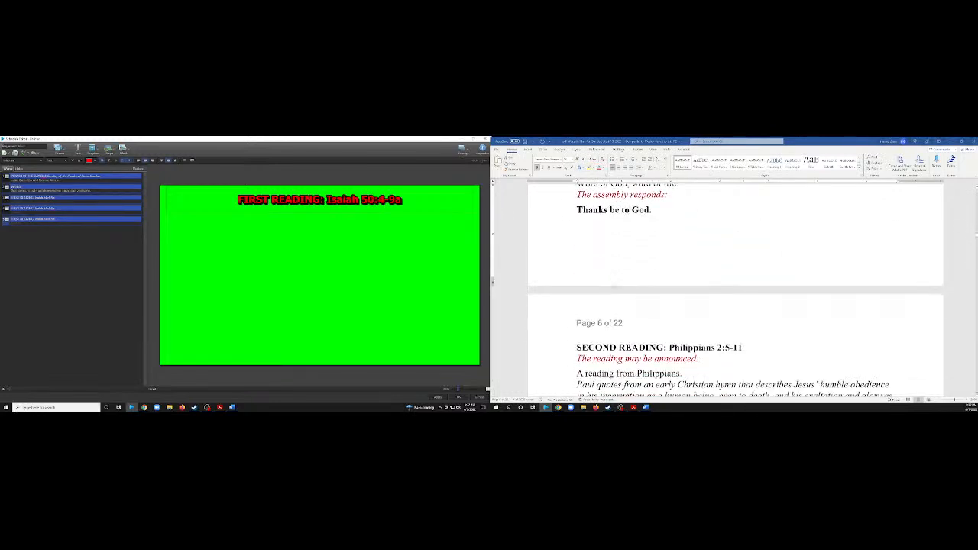
scroll(614, 286, "up", 1)
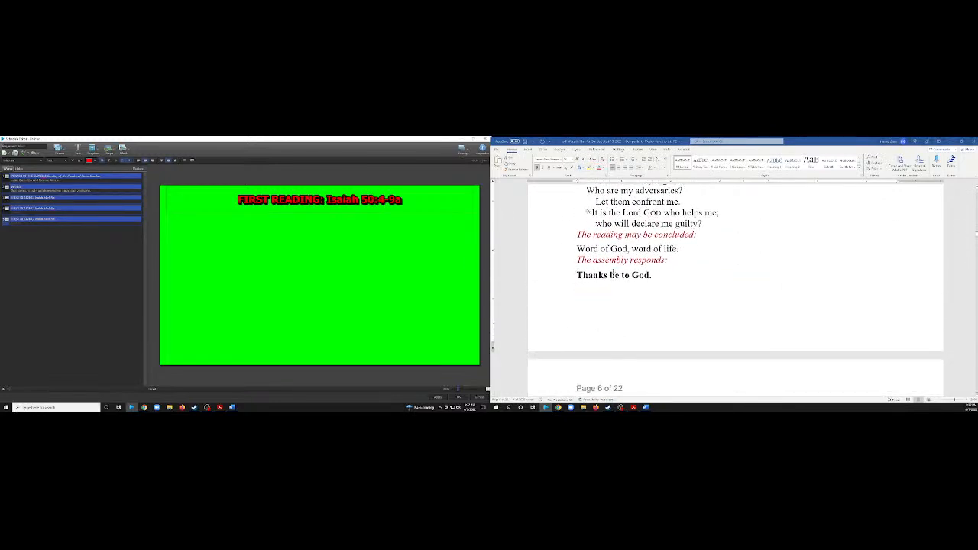
left_click_drag(577, 248, 656, 275)
key("ctrl+c")
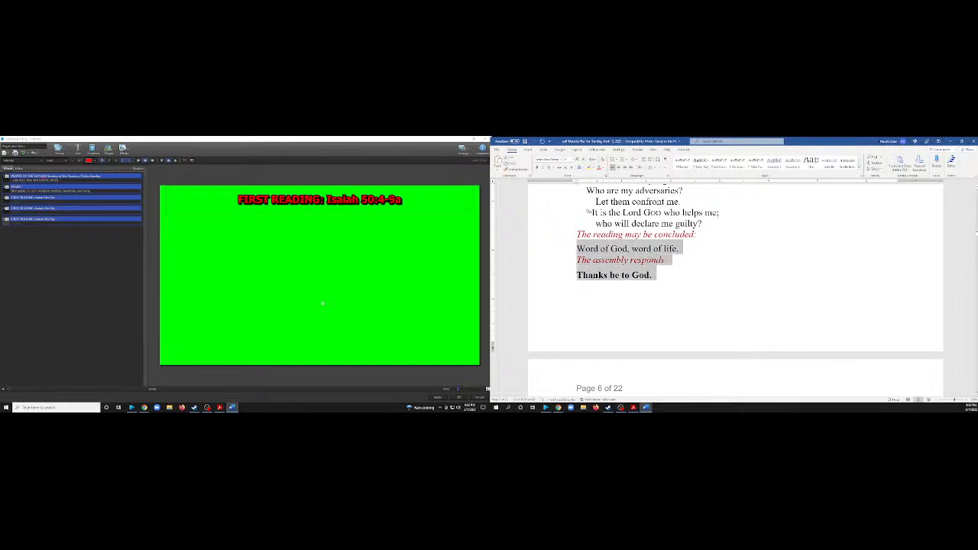
Add a text box to the fourth slide and place it centered along the slide's lower edge.
left_click(23, 213)
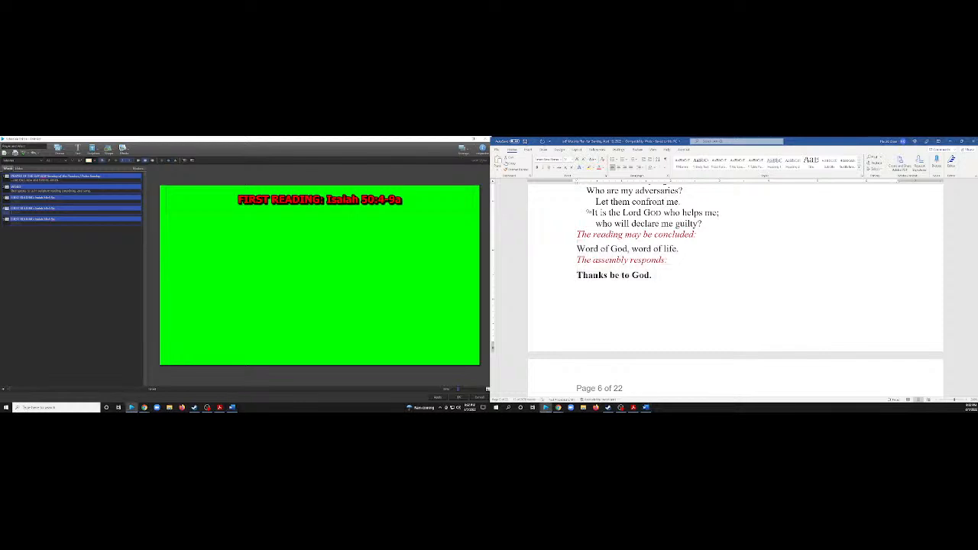
left_click(21, 202)
left_click(21, 212)
left_click(77, 148)
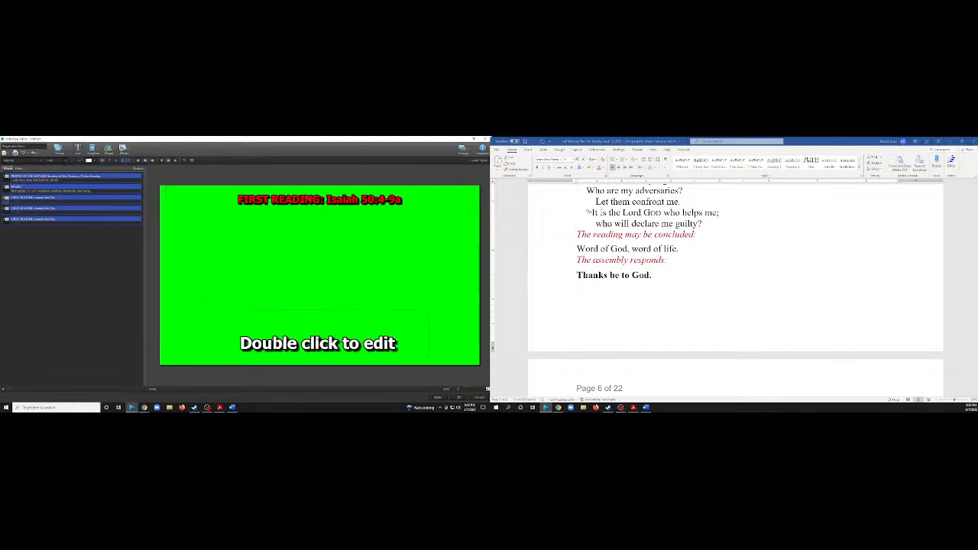
left_click_drag(317, 341, 324, 339)
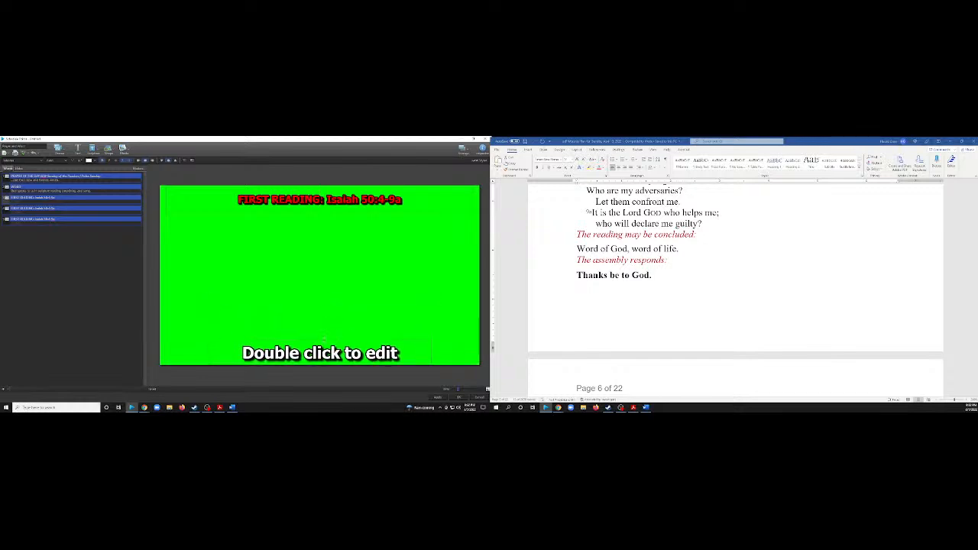
Paste the copied conclusion into the new text box, remove "The assembly responds:" and join the remaining text on one line.
double_click(324, 339)
key("ctrl+v")
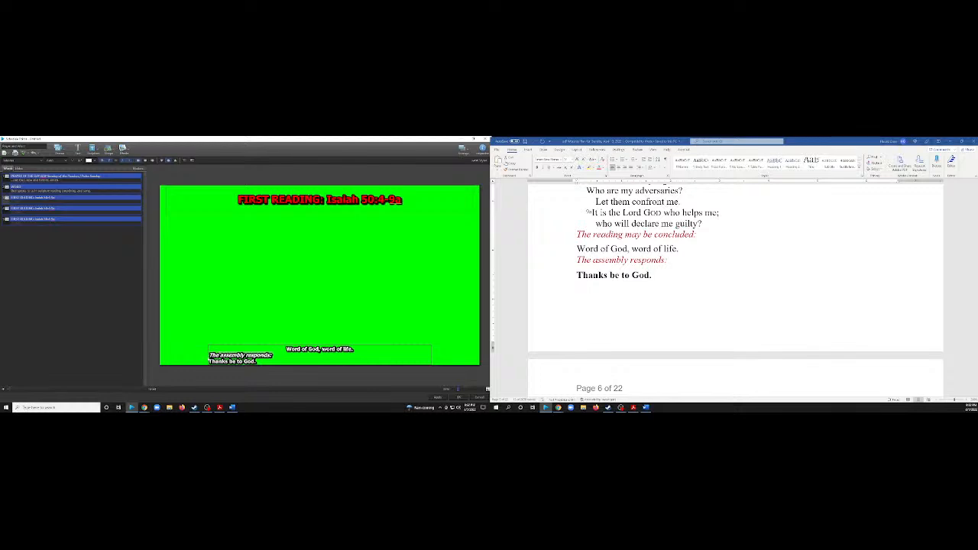
key("Delete")
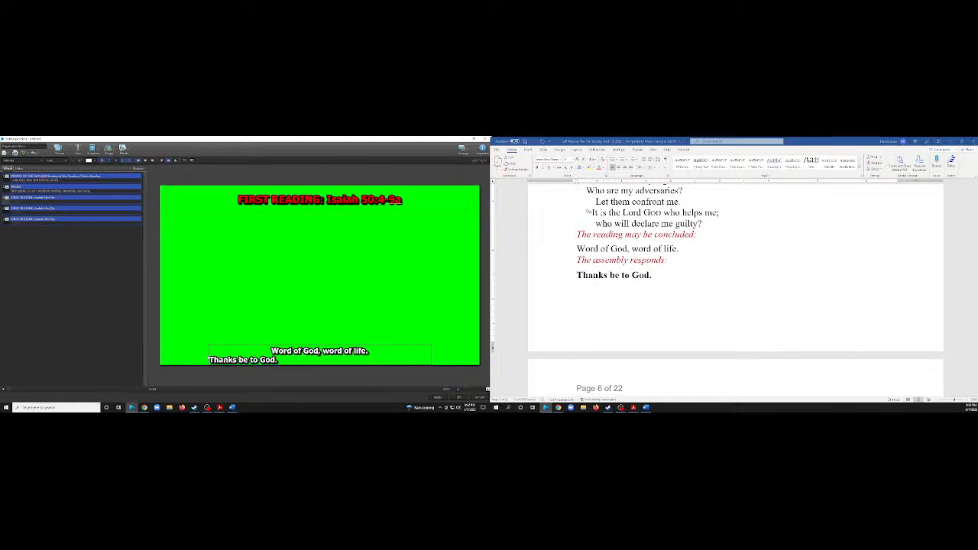
key("Delete")
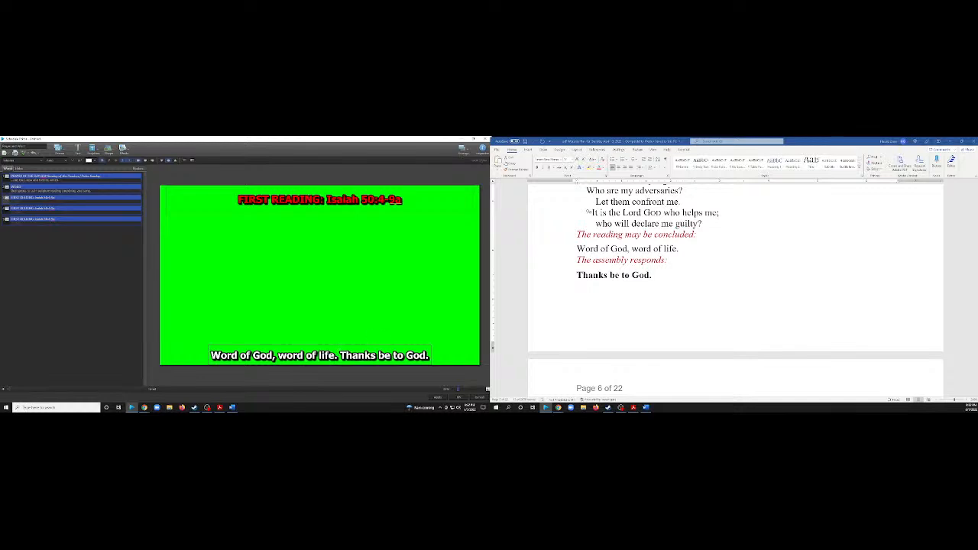
Color "Word of God, word of life." purple and "Thanks be to God." red in the conclusion text box.
left_click_drag(337, 355, 210, 355)
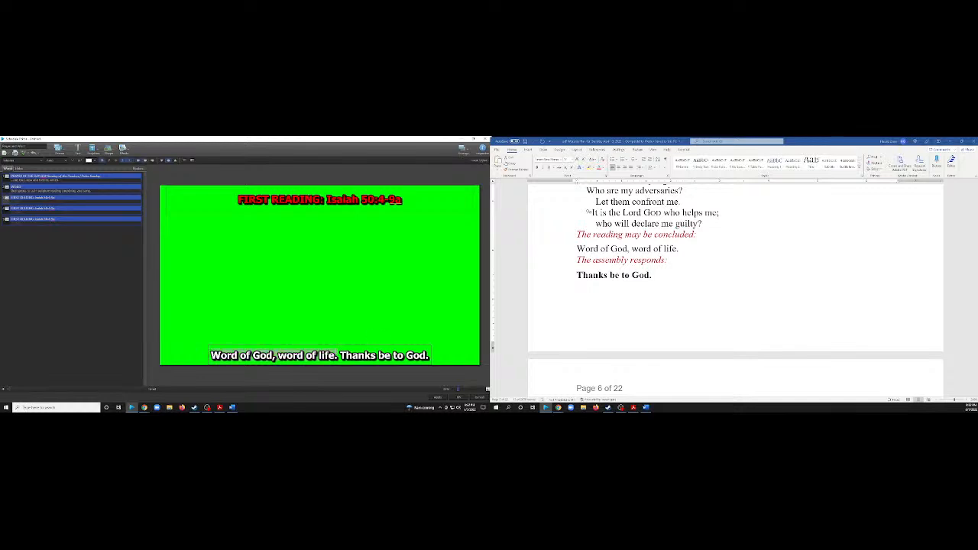
left_click(94, 160)
left_click(122, 191)
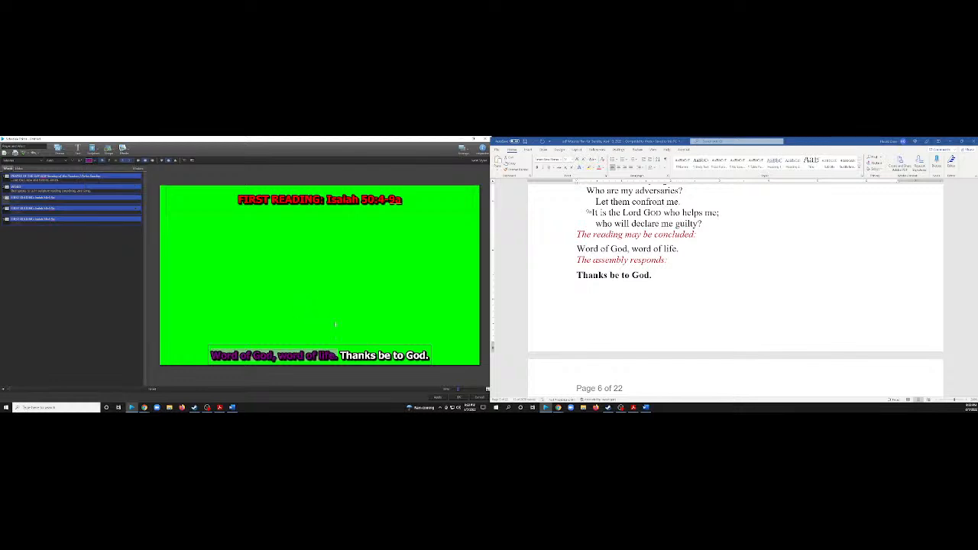
left_click_drag(341, 356, 430, 355)
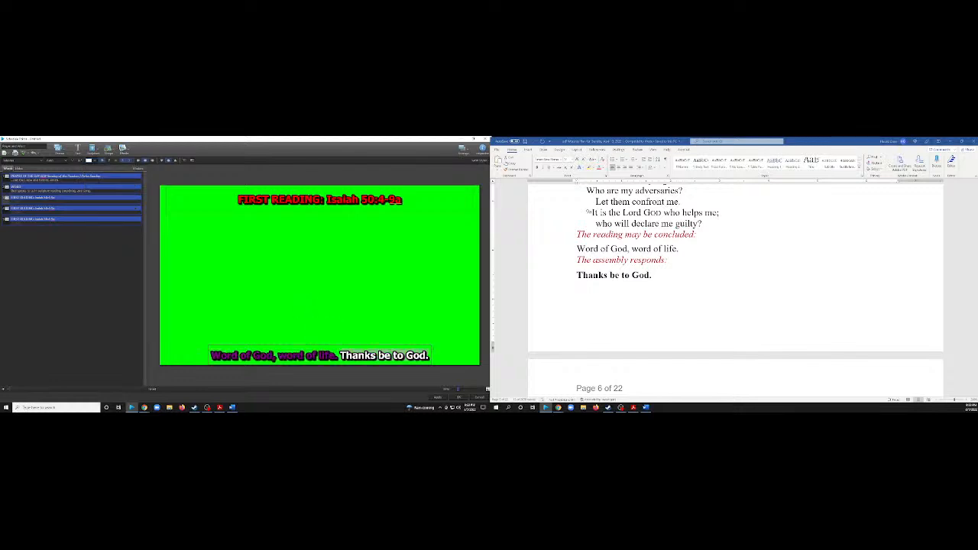
left_click(97, 160)
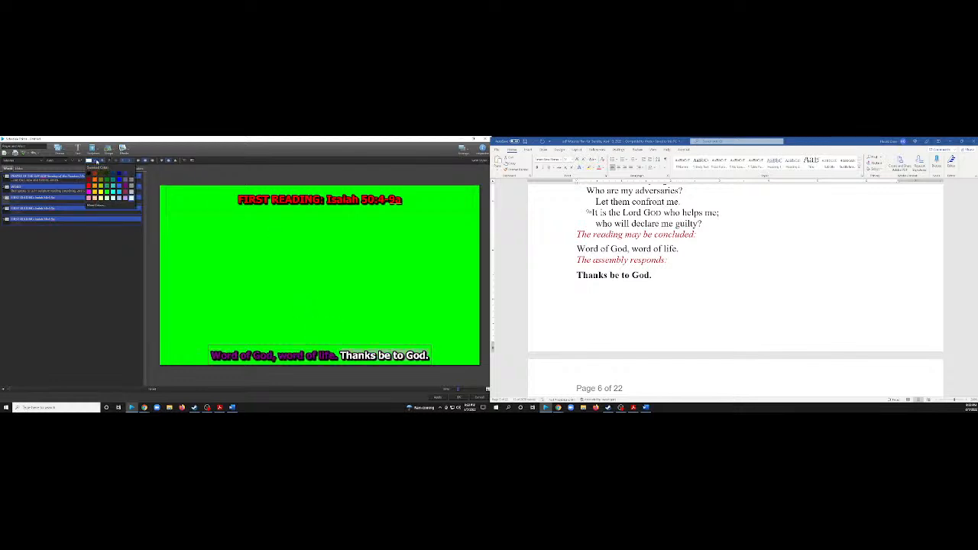
left_click(89, 186)
left_click(285, 276)
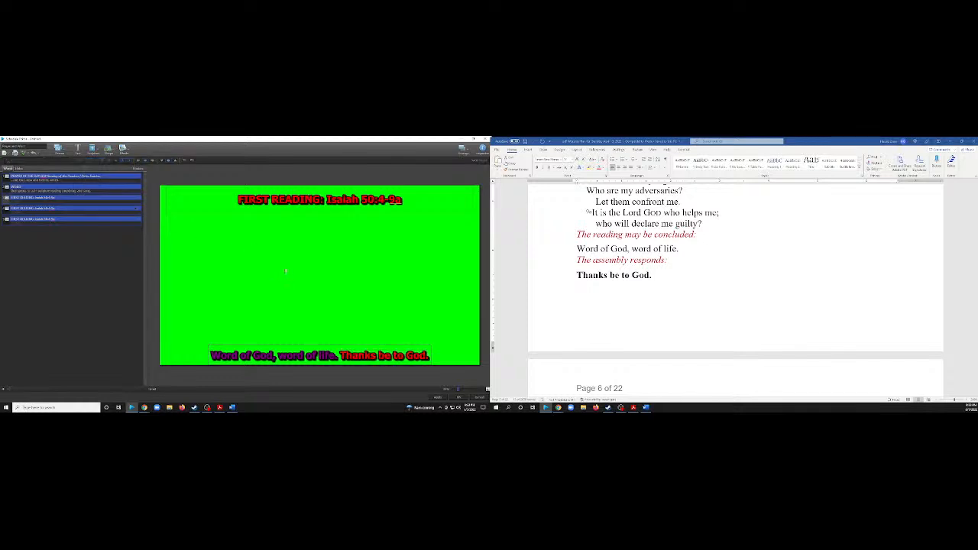
Delete the two First Reading slides that lack the conclusion text.
key("Delete")
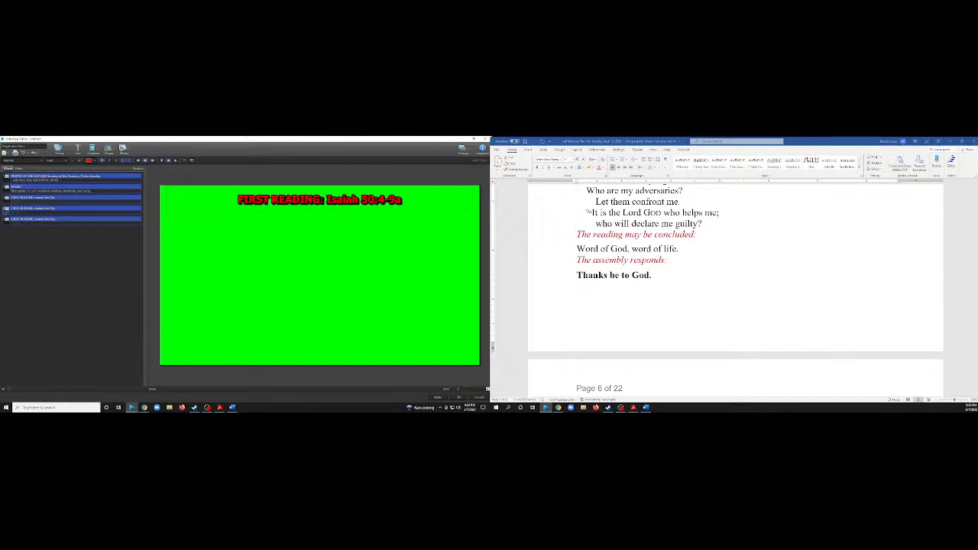
right_click(38, 208)
left_click(58, 261)
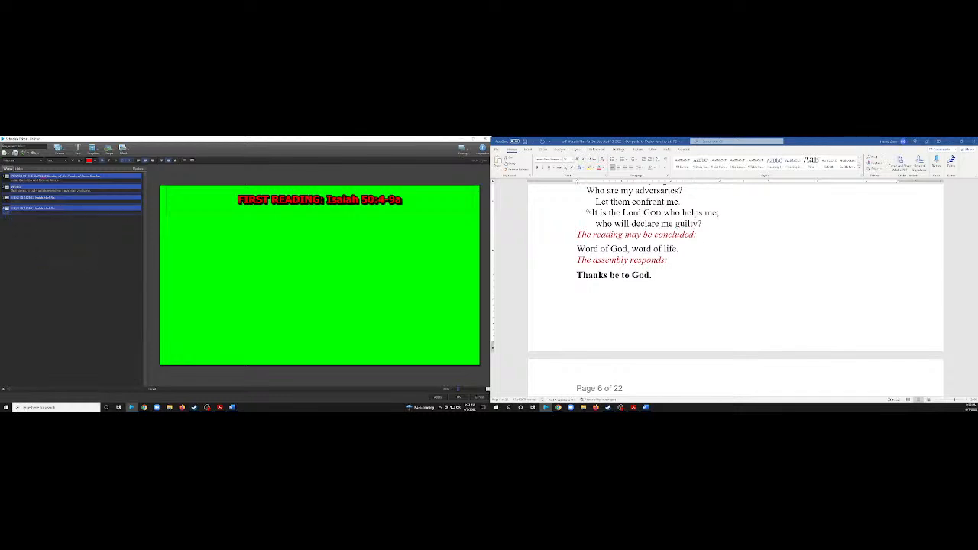
right_click(51, 214)
left_click(65, 267)
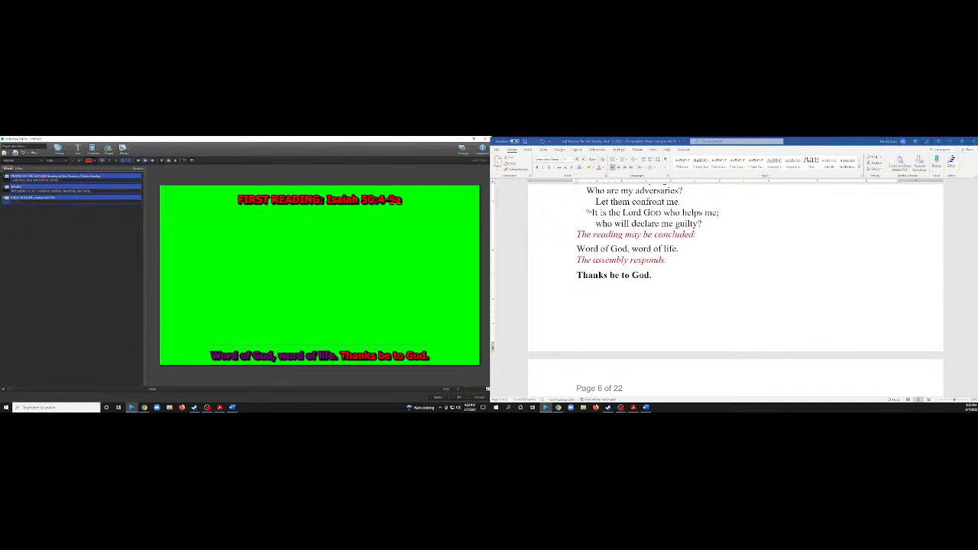
Duplicate the remaining First Reading slide with the colored conclusion to create a fourth slide.
right_click(61, 202)
left_click(76, 247)
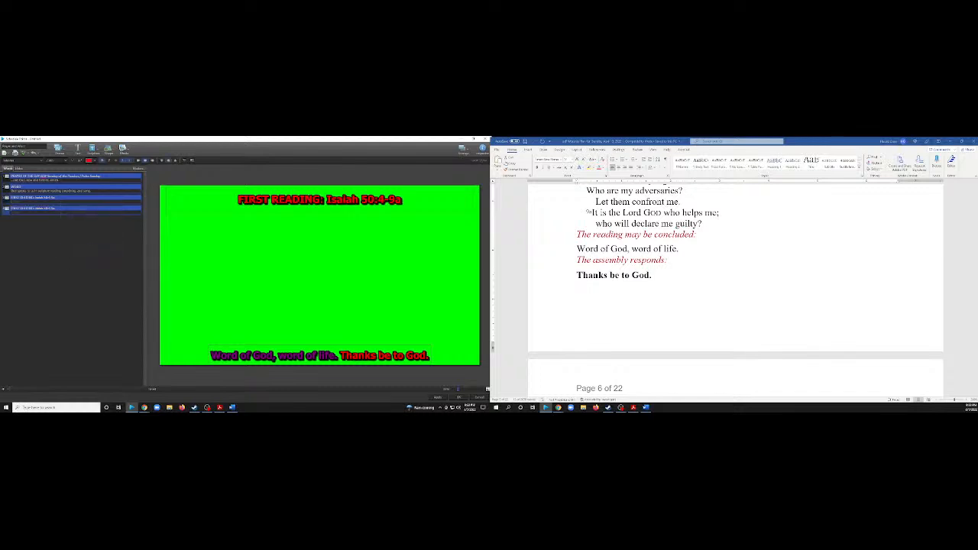
right_click(60, 212)
left_click(74, 261)
Replace the fourth slide's heading with "SECOND READING: Philippians 2:5-11" copied from the worship plan.
scroll(733, 291, "down", 5)
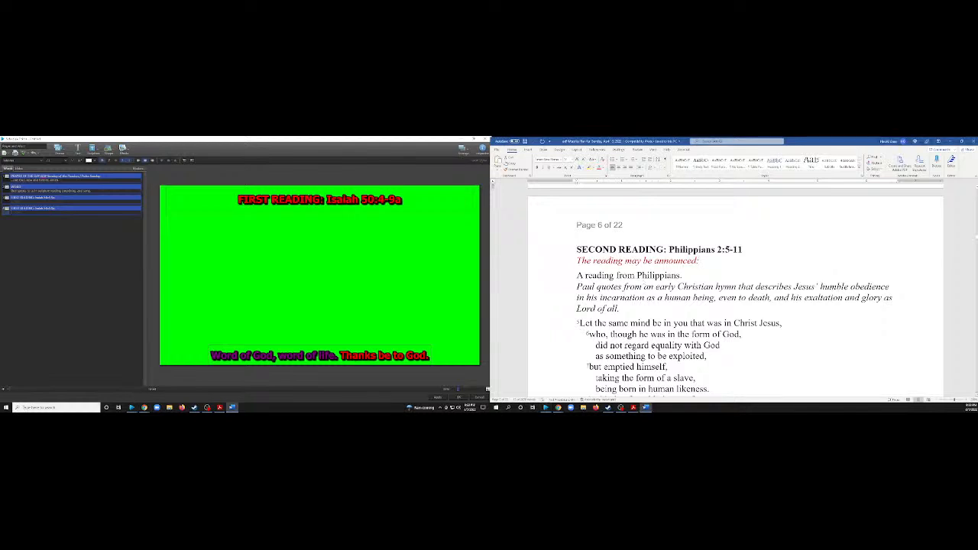
left_click_drag(743, 249, 576, 249)
key("ctrl+c")
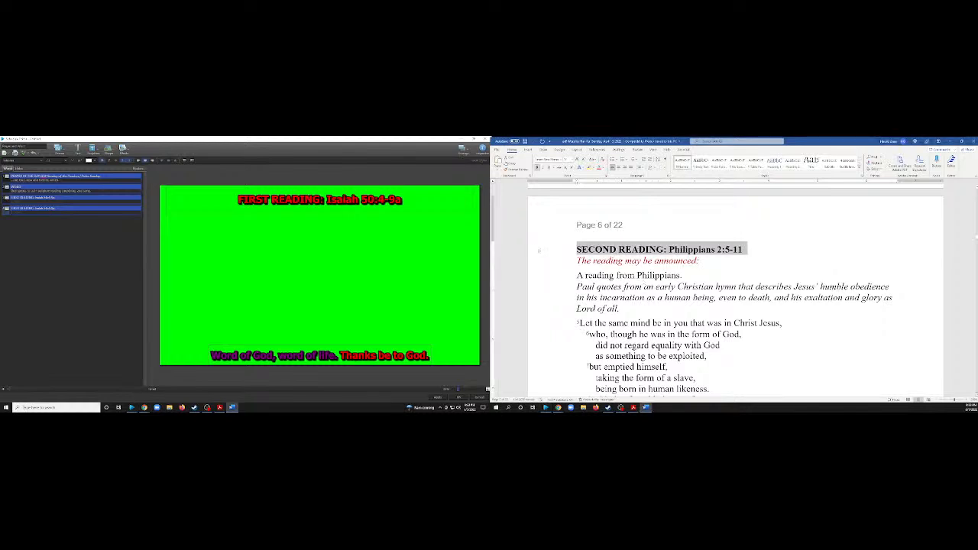
left_click(319, 200)
key("ctrl+a")
key("ctrl+v")
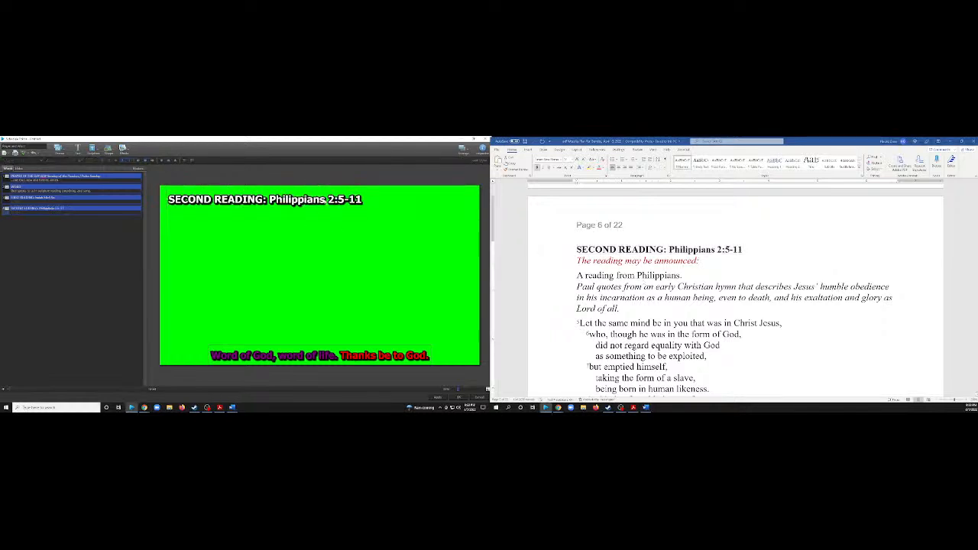
Center the Second Reading heading and color it red.
left_click(145, 160)
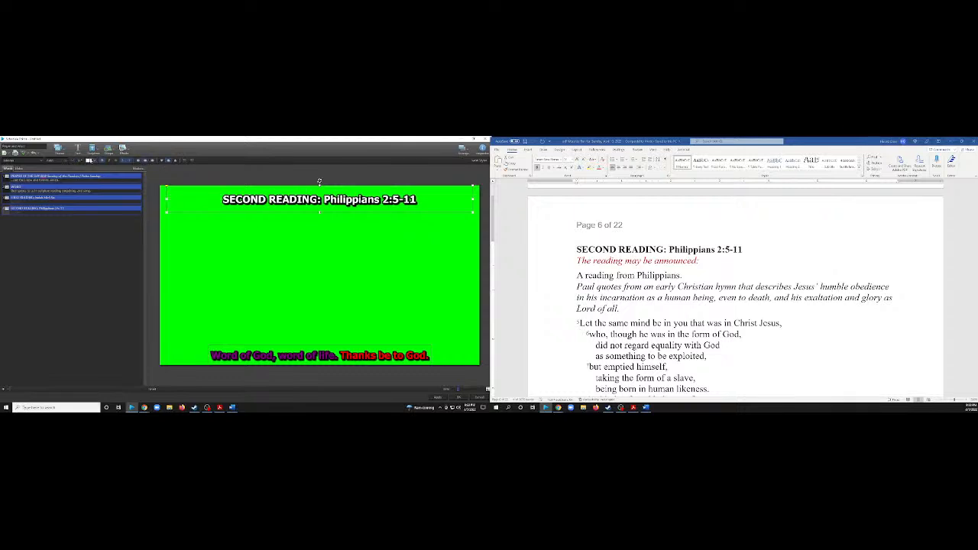
left_click(90, 161)
left_click(90, 186)
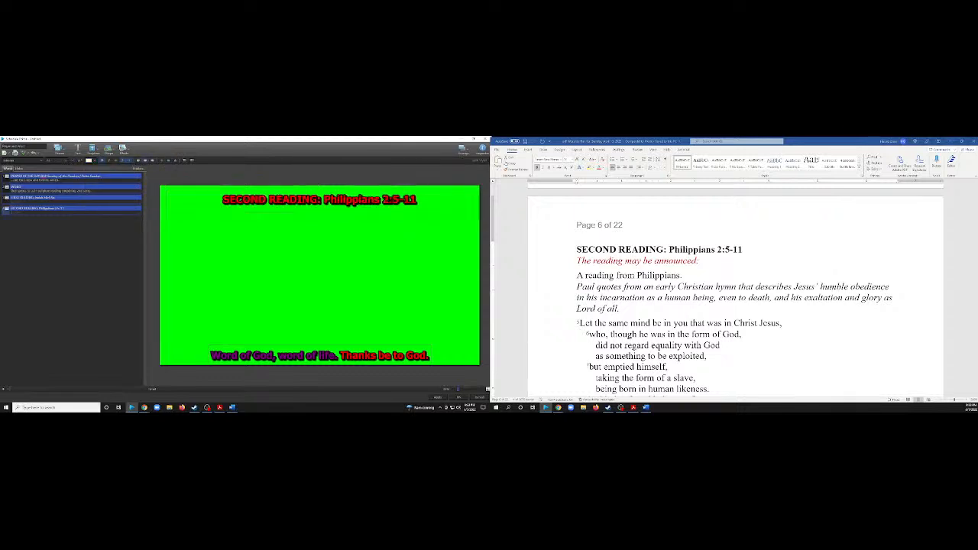
Duplicate the Second Reading slide to create a fifth slide.
scroll(643, 279, "down", 12)
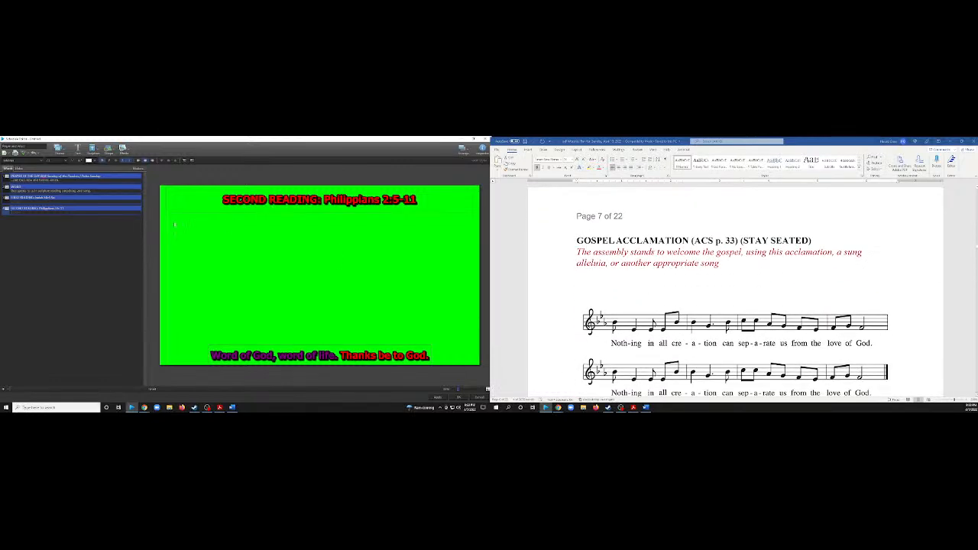
right_click(52, 212)
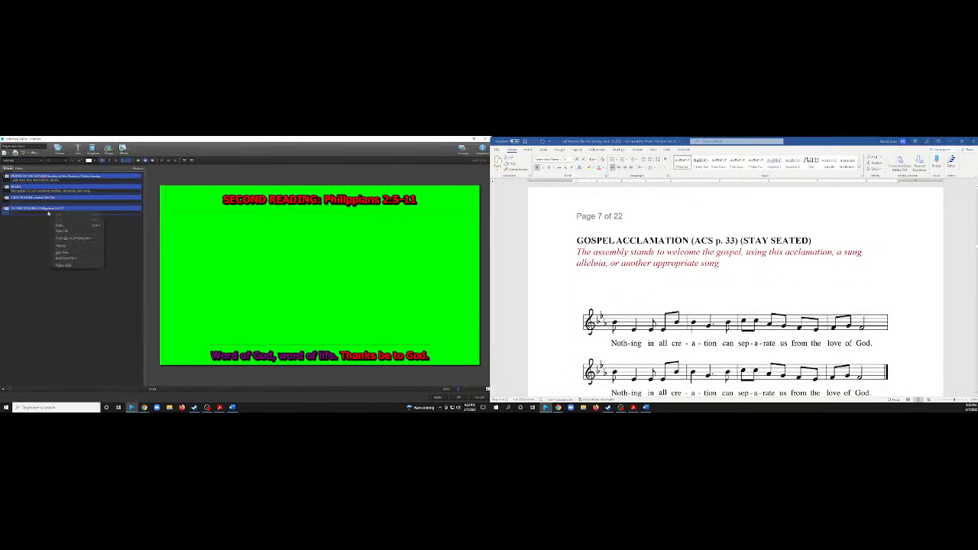
left_click(66, 259)
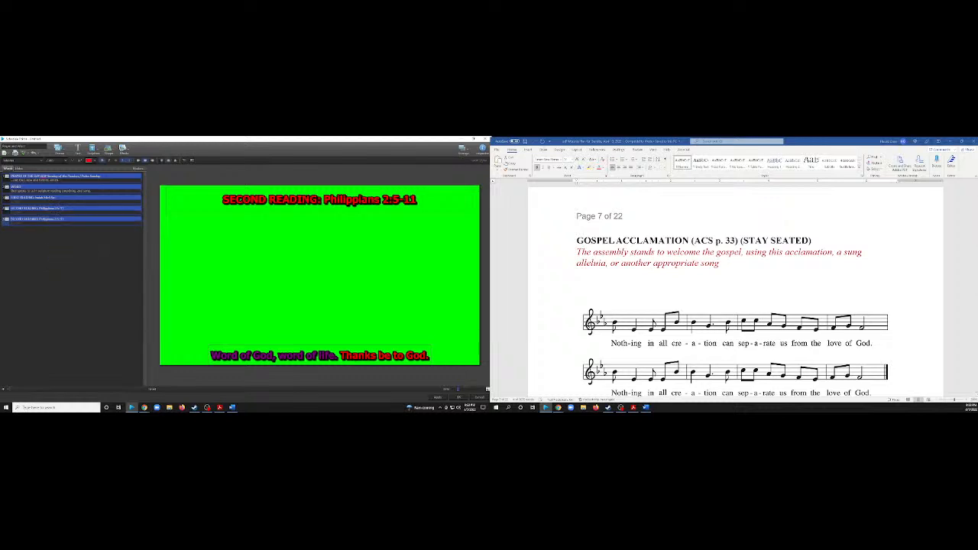
Replace the fifth slide's heading with "GOSPEL ACCLAMATION (ACS p. 33) (STAY SEATED)" copied from the worship plan.
left_click(976, 248)
left_click(577, 241)
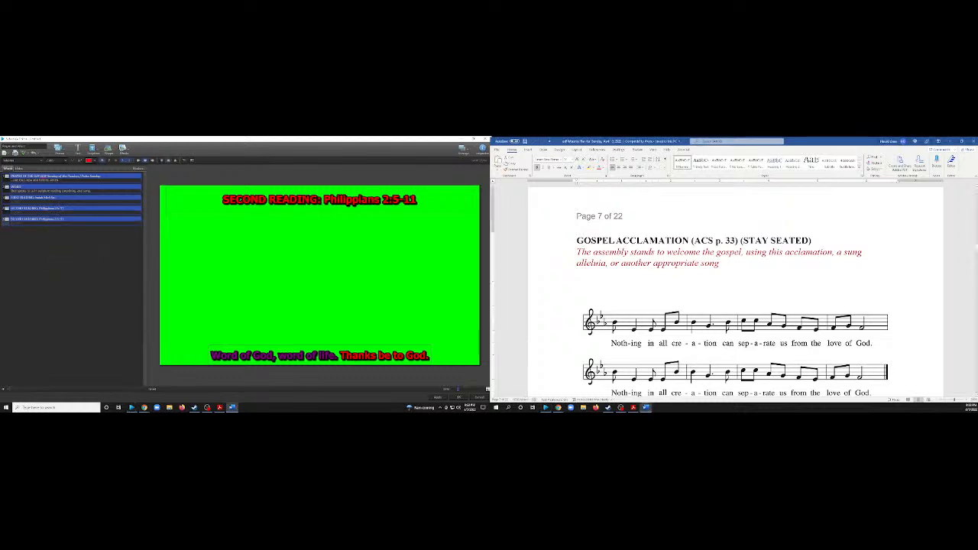
left_click_drag(813, 240, 576, 240)
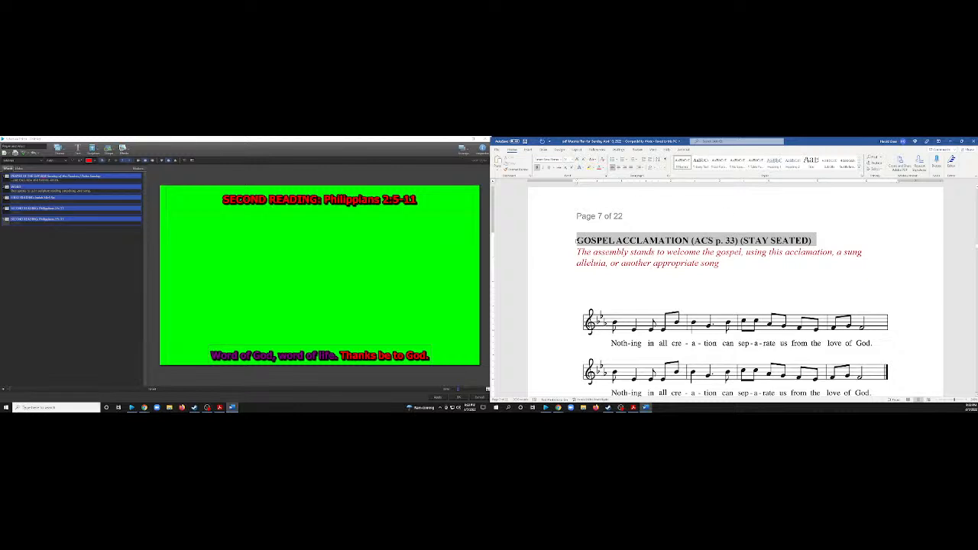
key("ctrl+c")
left_click(344, 203)
key("ctrl+v")
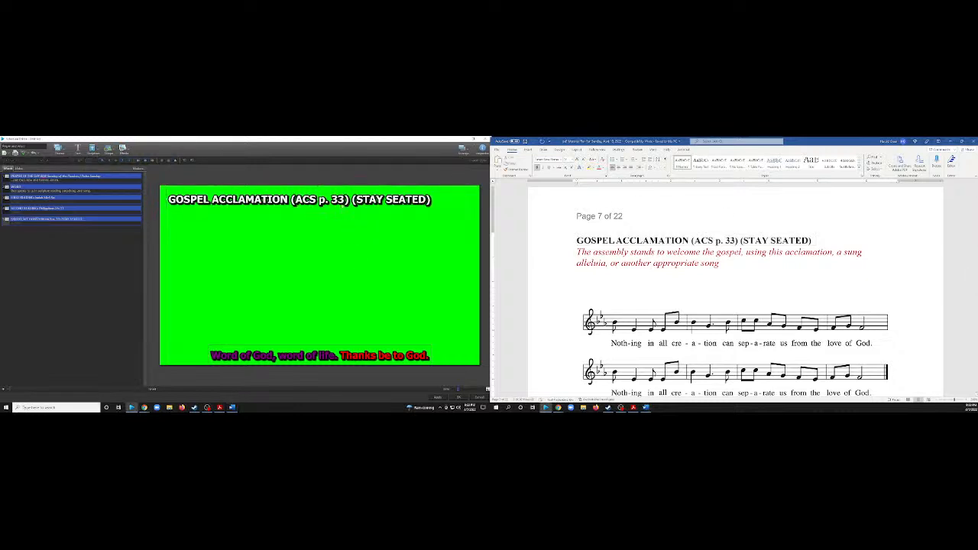
Center the Gospel Acclamation heading and color it red.
left_click(232, 199)
left_click(139, 161)
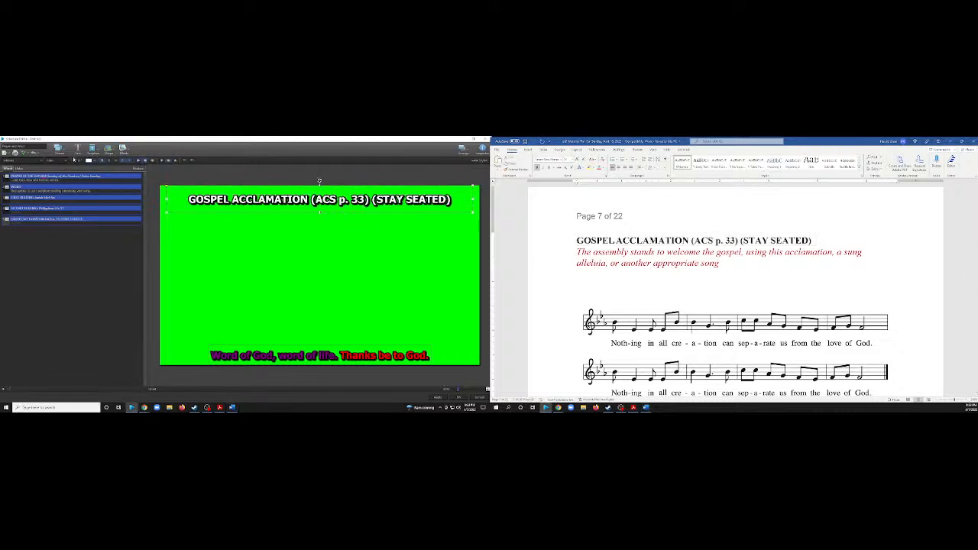
left_click(90, 161)
left_click(91, 183)
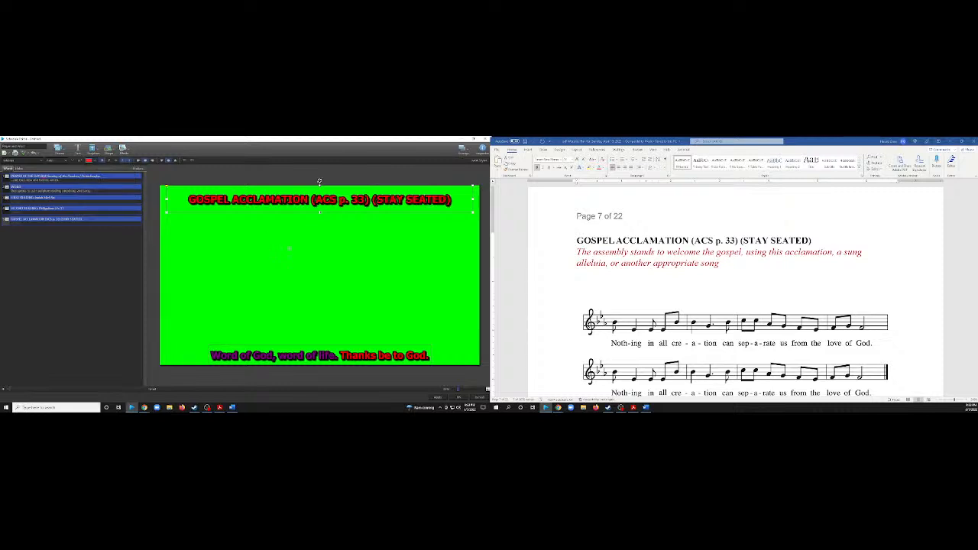
Widen the Gospel Acclamation slide's lower text box to the full slide width and extend it upward to about double height.
scroll(585, 283, "down", 3)
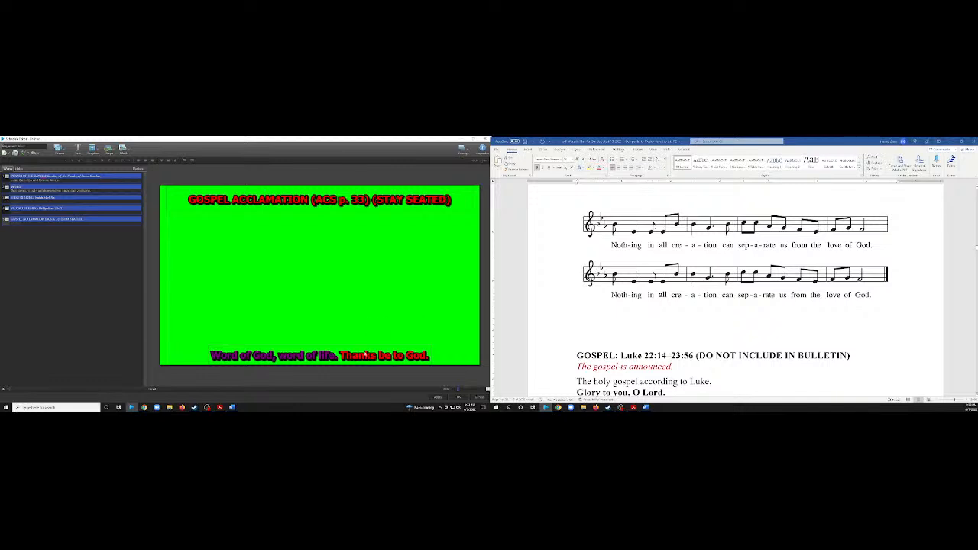
left_click(427, 357)
double_click(426, 357)
left_click(427, 357)
left_click(227, 357)
left_click_drag(208, 355, 160, 356)
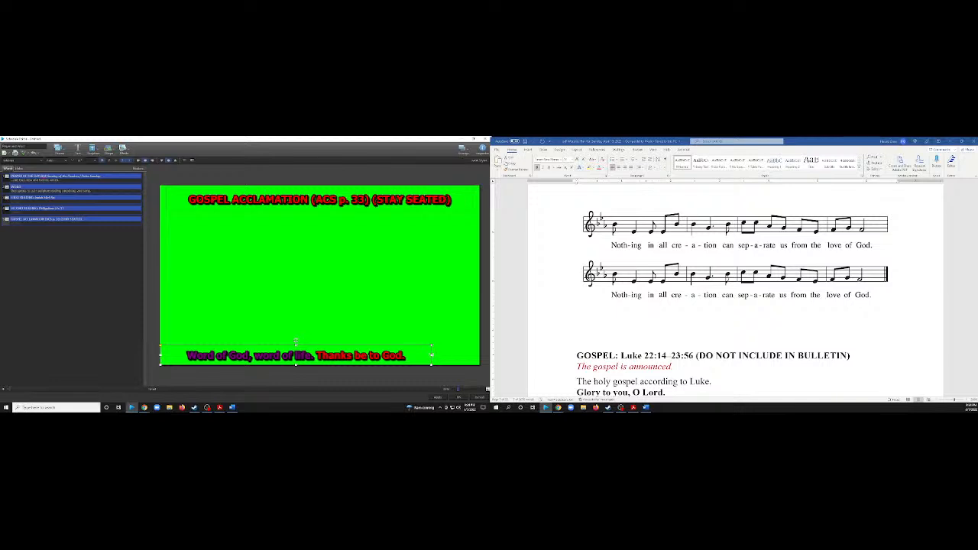
left_click_drag(432, 355, 479, 355)
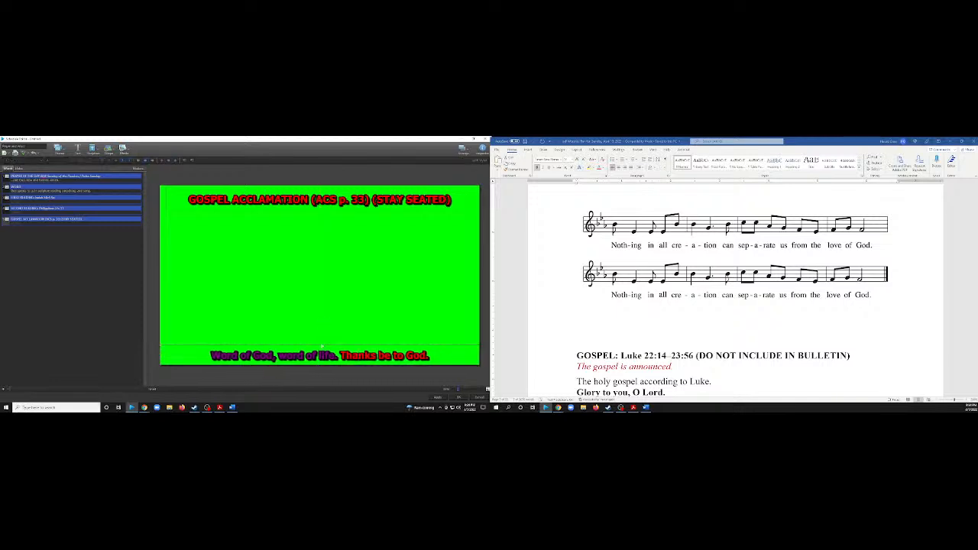
left_click(319, 343)
left_click_drag(320, 343, 320, 319)
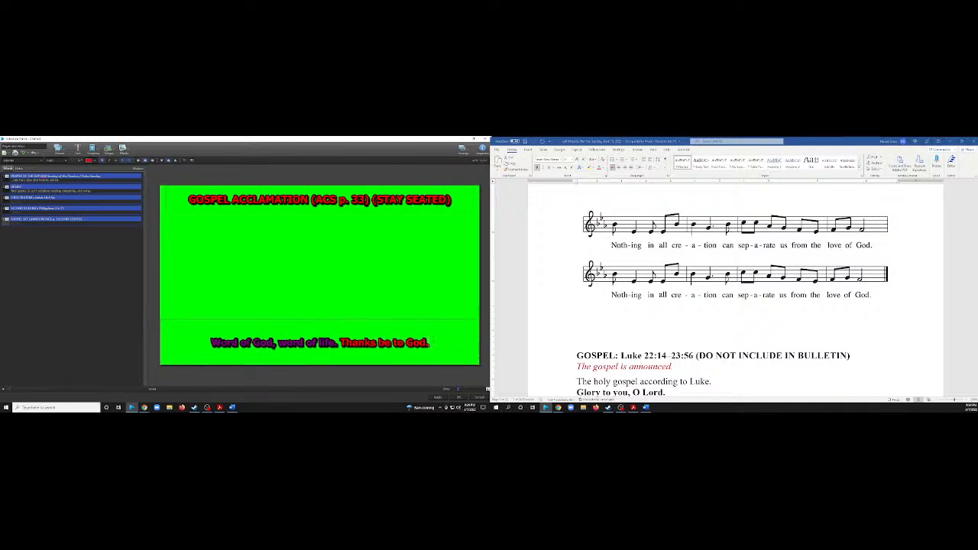
Replace the lower text on the Gospel Acclamation slide with "Nothing in all creation can separate us from the love of God.".
left_click_drag(429, 343, 209, 344)
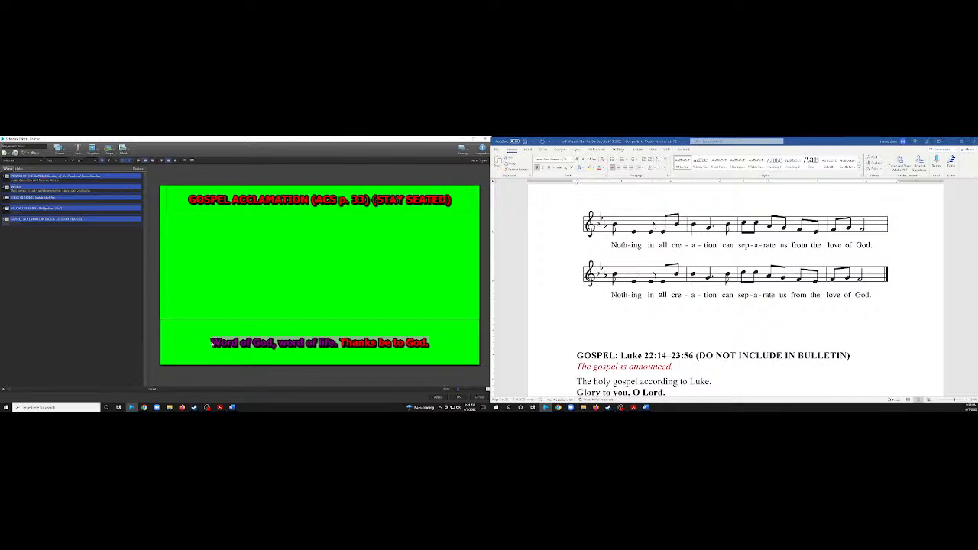
type("Nothing")
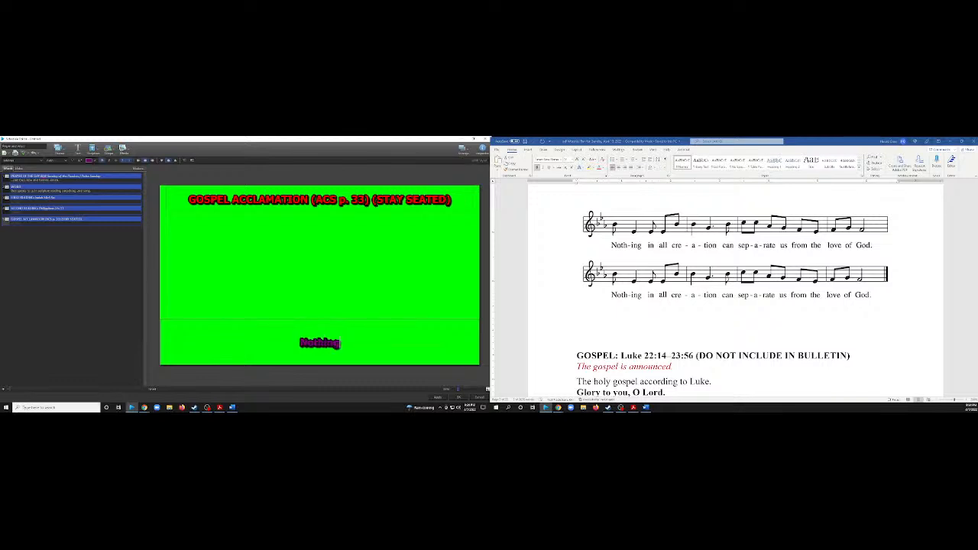
type(" in all")
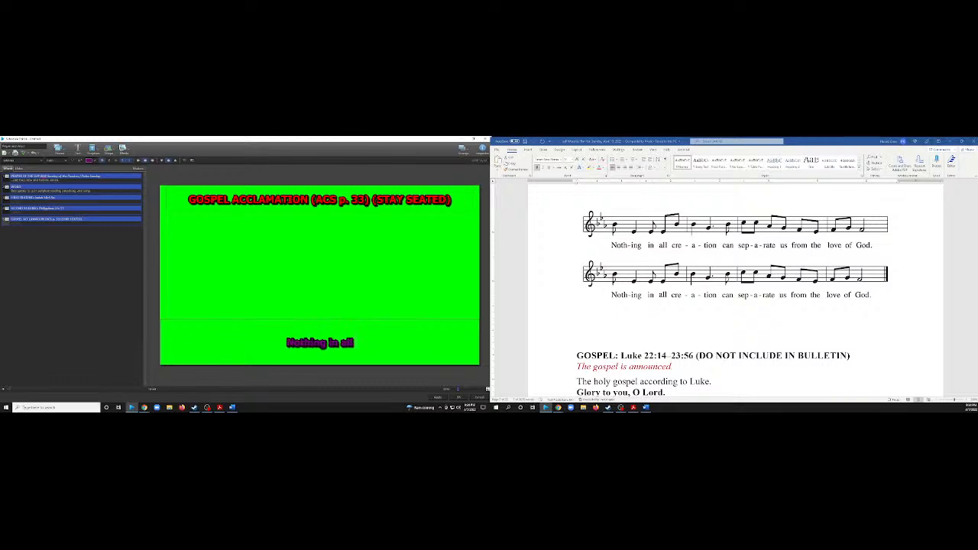
type(" creati")
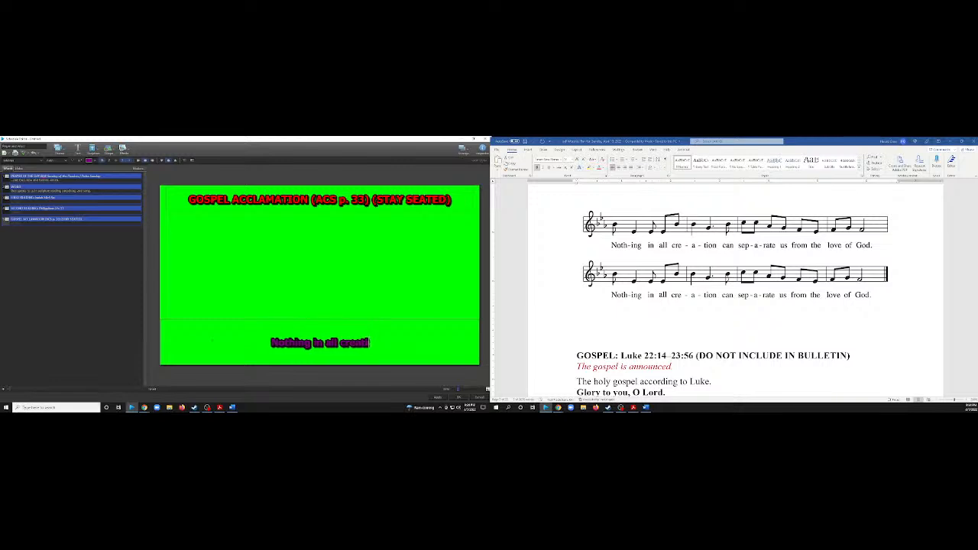
type("on can")
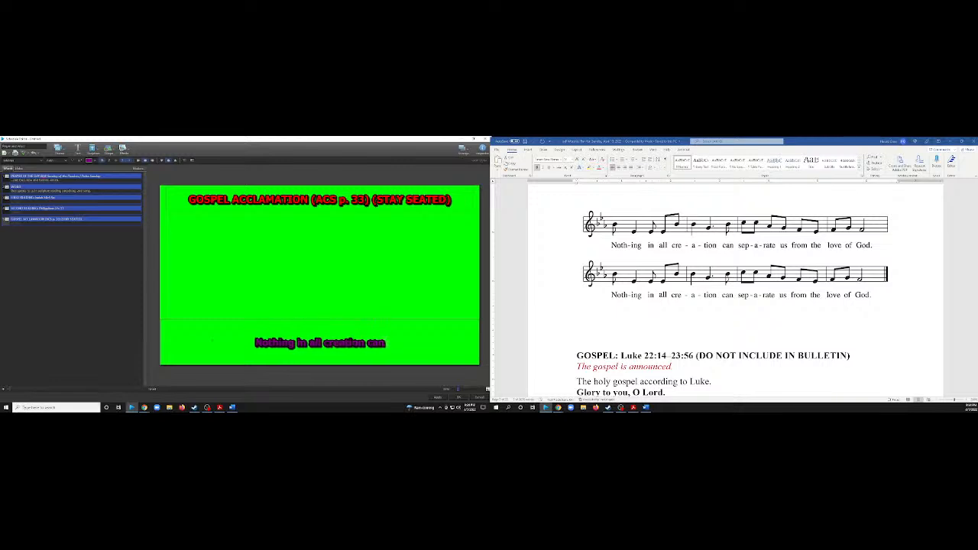
type(" seper")
key("BackSpace")
key("BackSpace")
key("BackSpace")
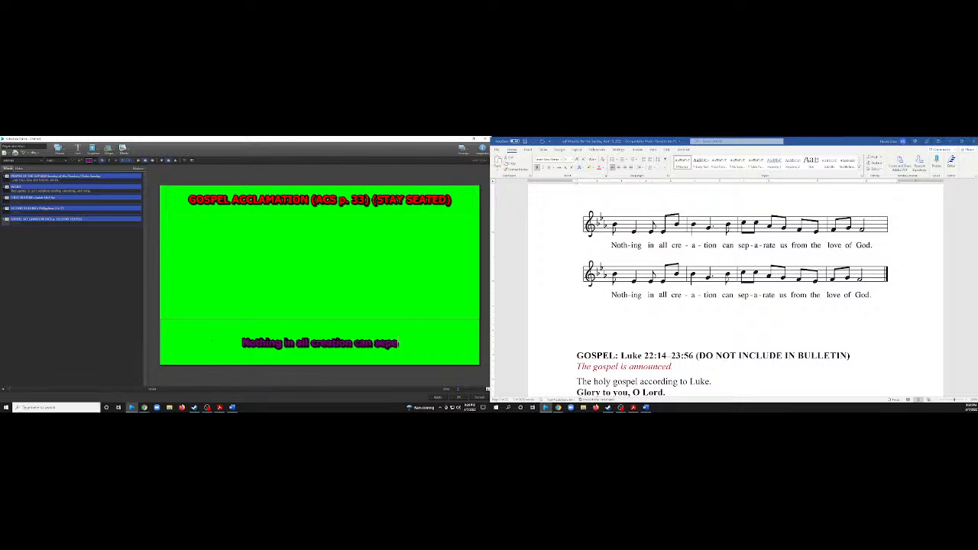
type("parate")
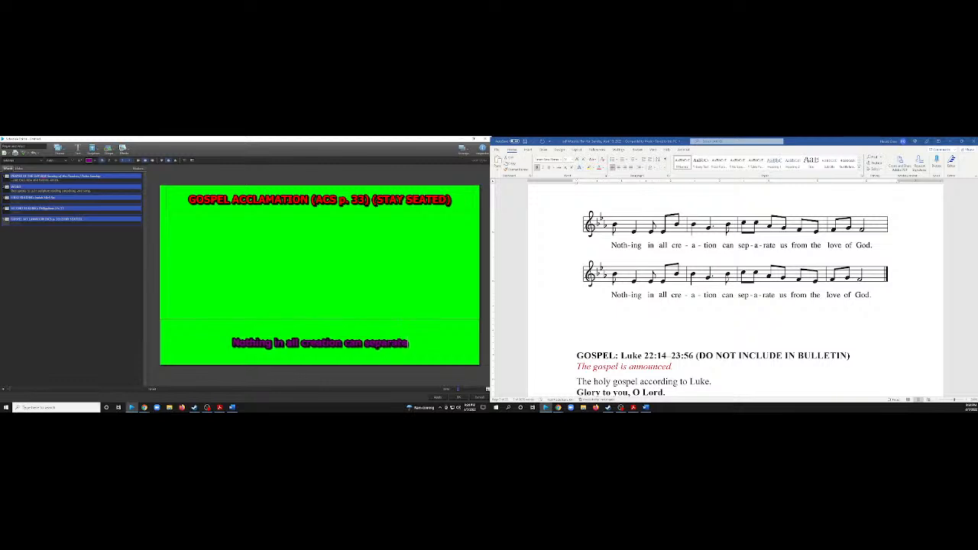
type(" us f")
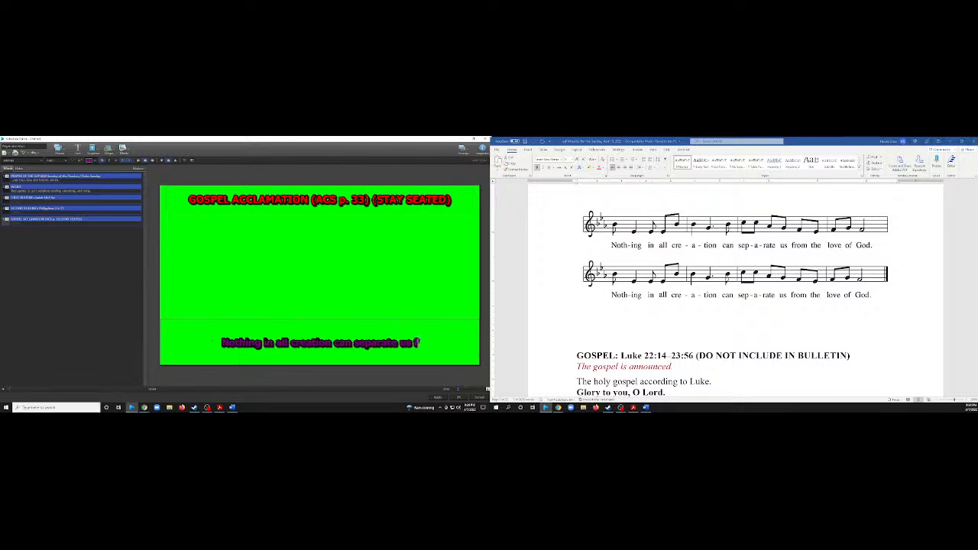
type("rom the lov")
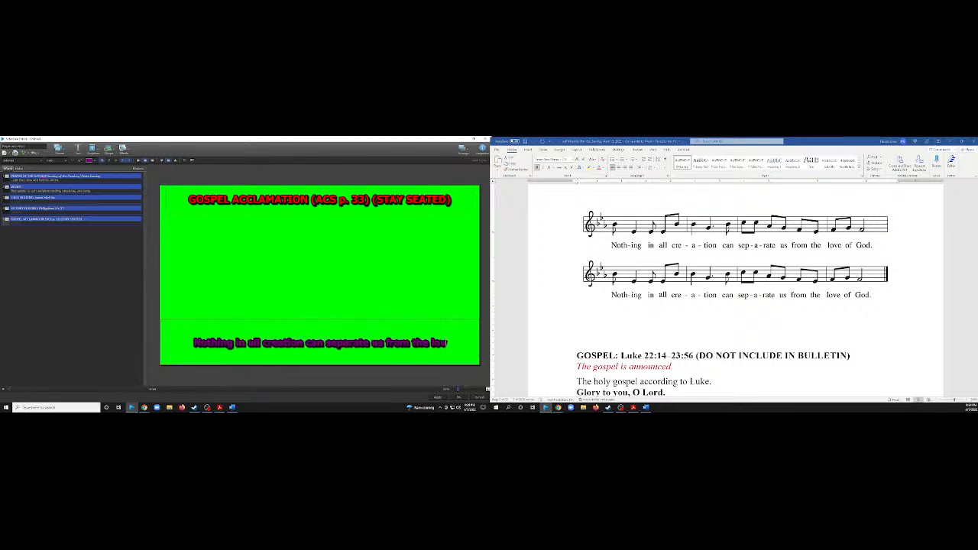
type("e of God.")
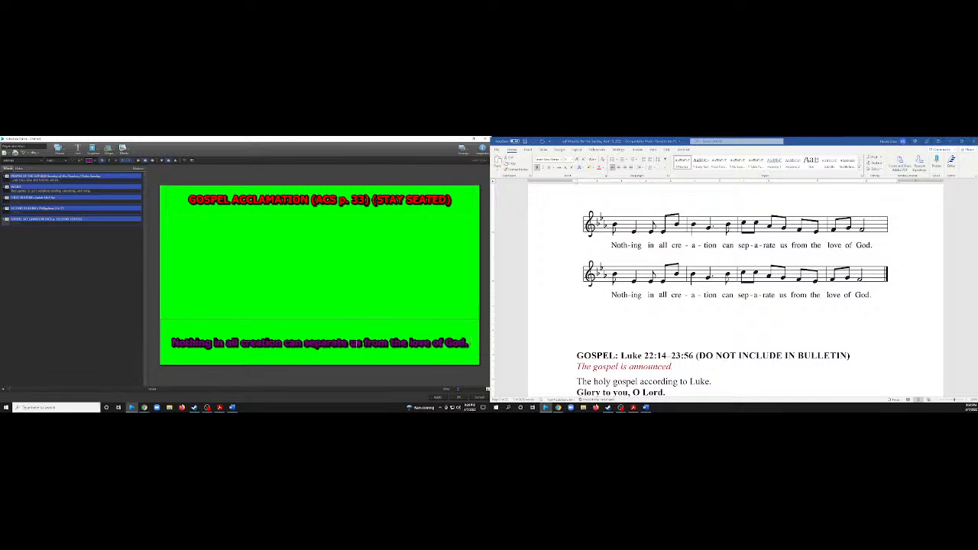
Repeat "Nothing in all creation can separate us from the love of God." as a second line in the Gospel Acclamation slide's lower text.
left_click_drag(469, 343, 173, 343)
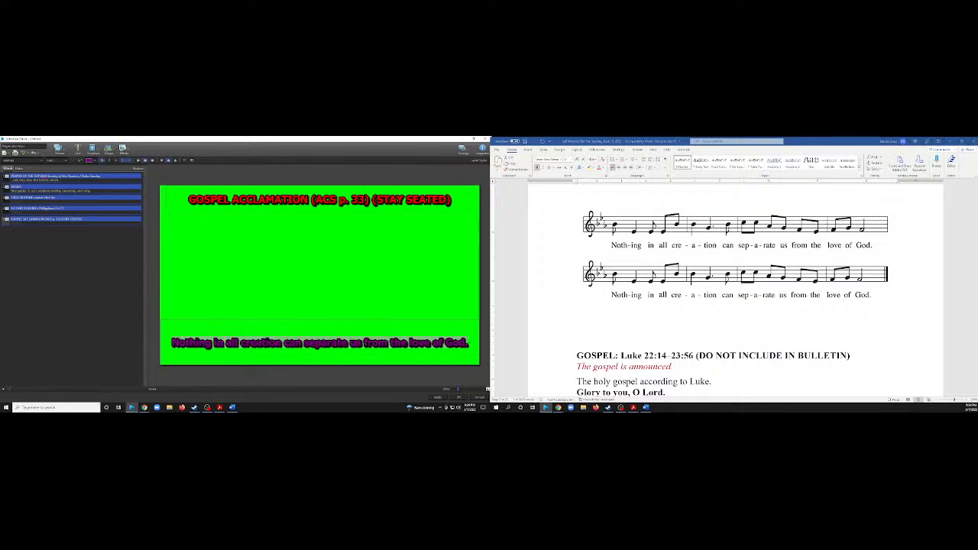
left_click(469, 343)
key("Return")
key("ctrl+v")
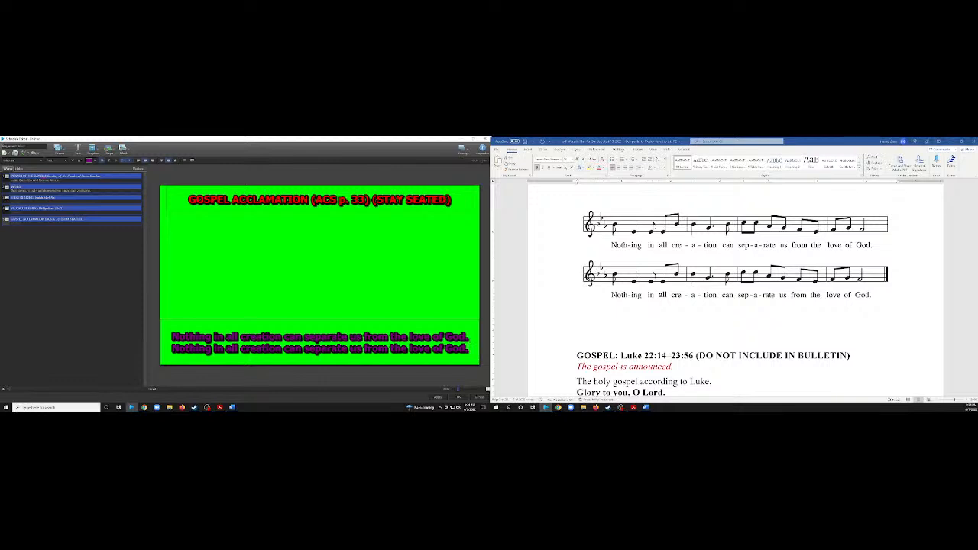
Shrink the Gospel Acclamation slide's lower text box from its upper edge to fit the two lines and color its text red.
left_click(320, 319)
left_click_drag(321, 317, 320, 336)
left_click(318, 352)
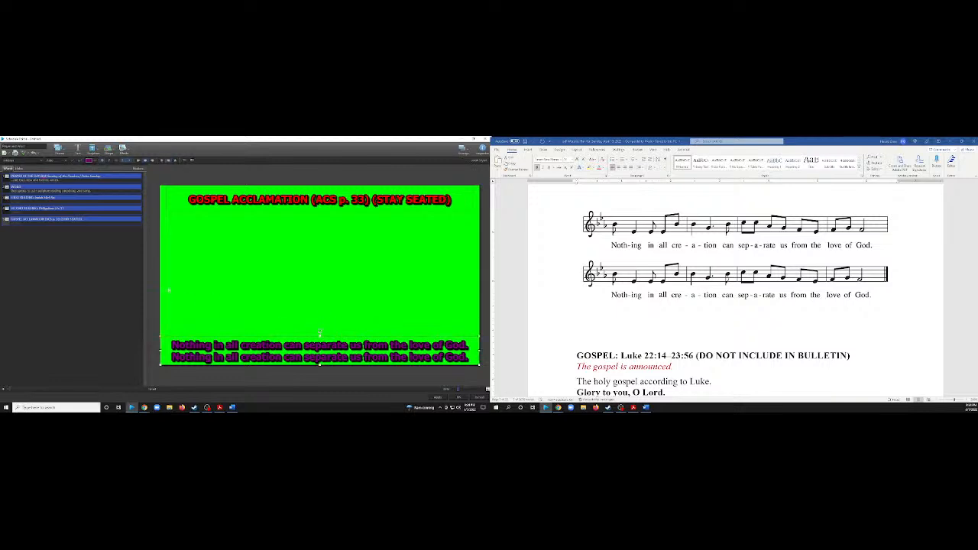
left_click(93, 162)
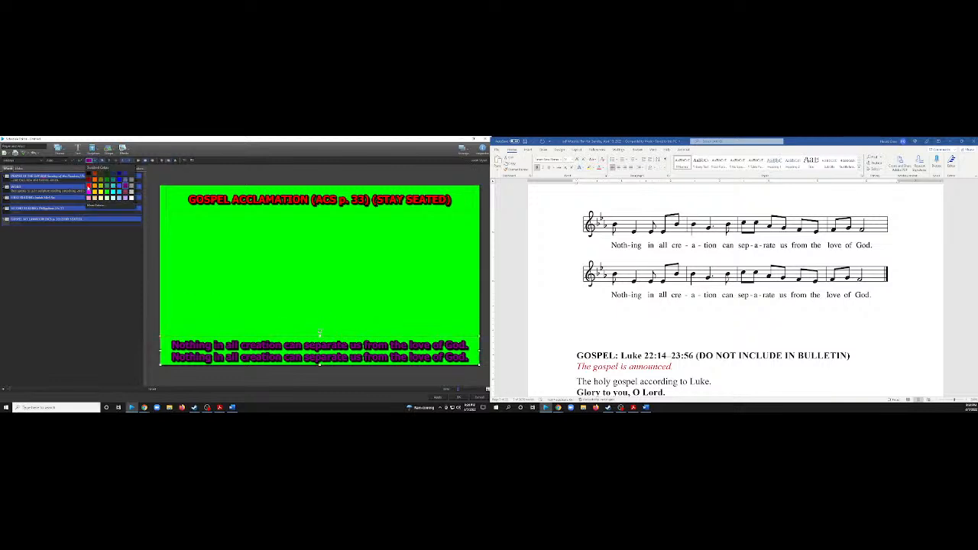
left_click(88, 190)
Duplicate the Second Reading slide and move the copy below the Gospel Acclamation slide.
scroll(675, 314, "down", 4)
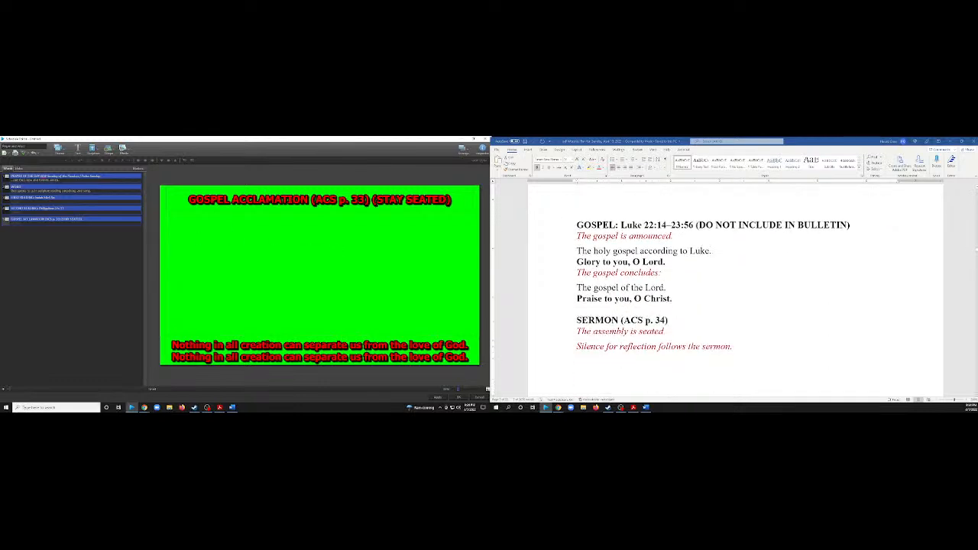
left_click(67, 200)
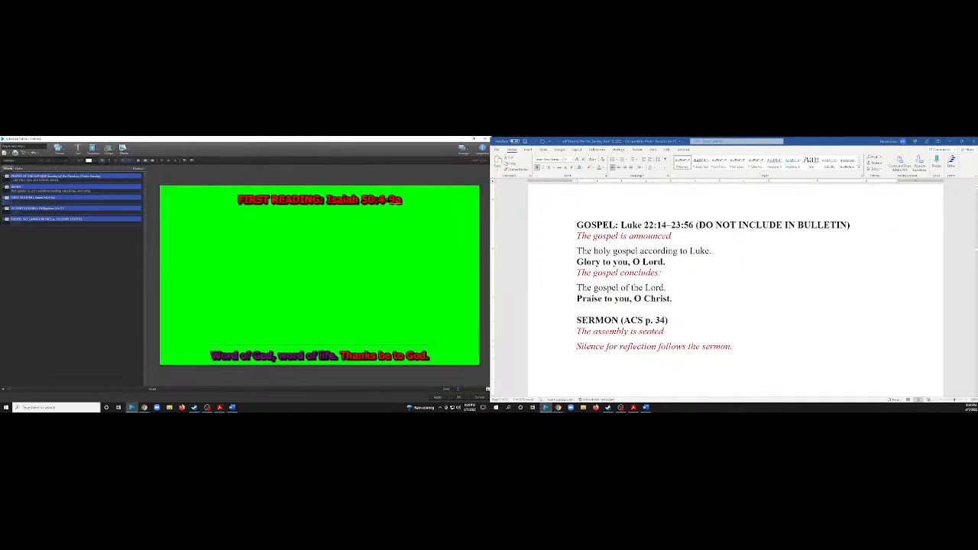
right_click(69, 211)
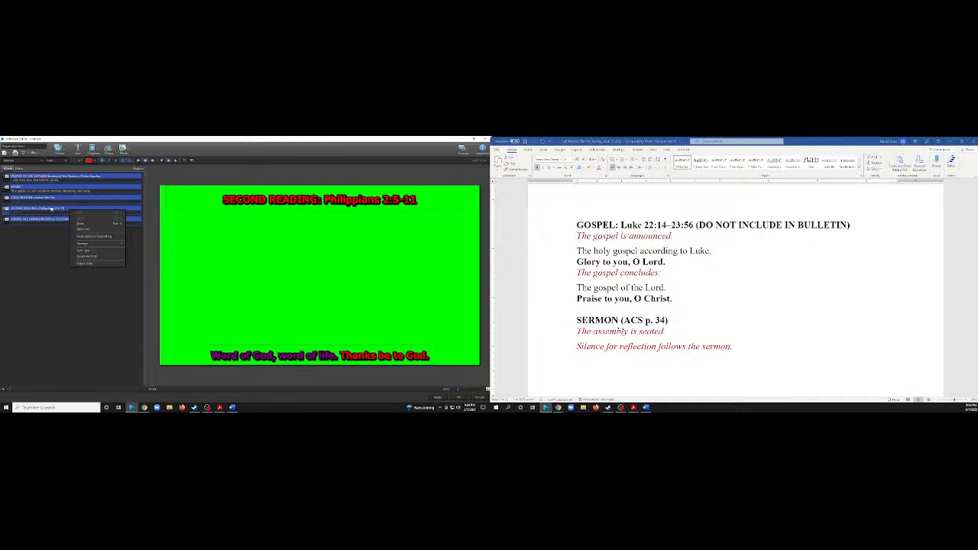
left_click(85, 256)
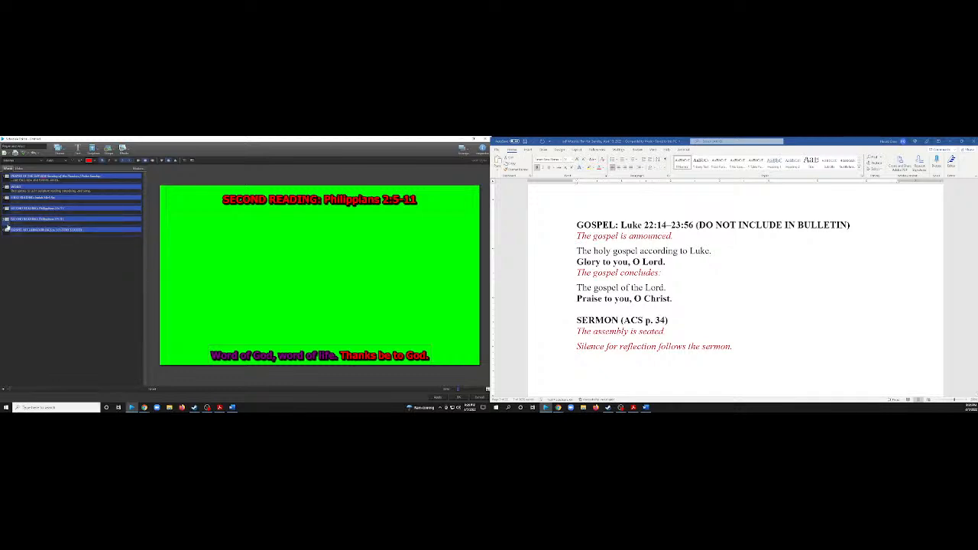
left_click_drag(7, 227, 7, 237)
Replace the copied slide's heading with "GOSPEL: Luke 22:14–23:56" copied from the worship plan.
left_click(674, 228)
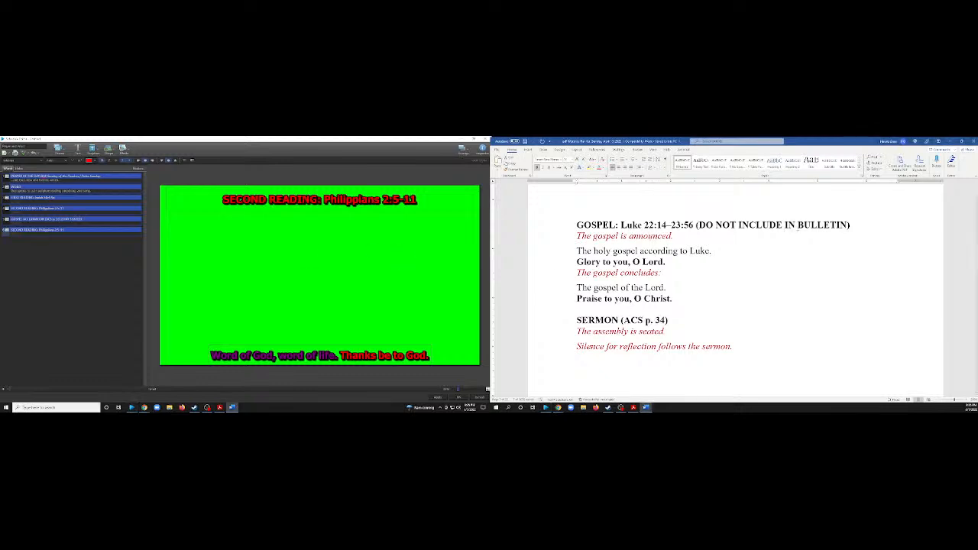
left_click_drag(696, 224, 576, 225)
key("ctrl+c")
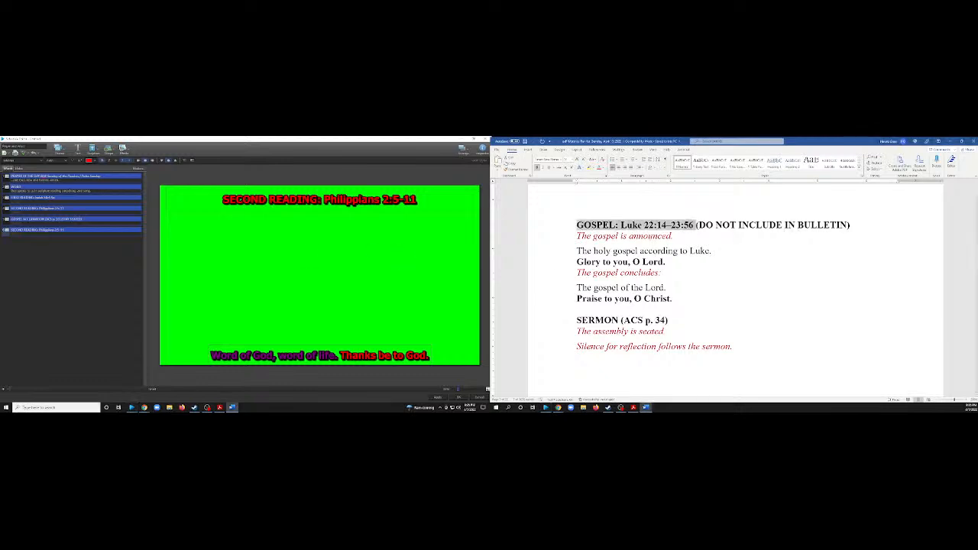
left_click(371, 202)
key("ctrl+a")
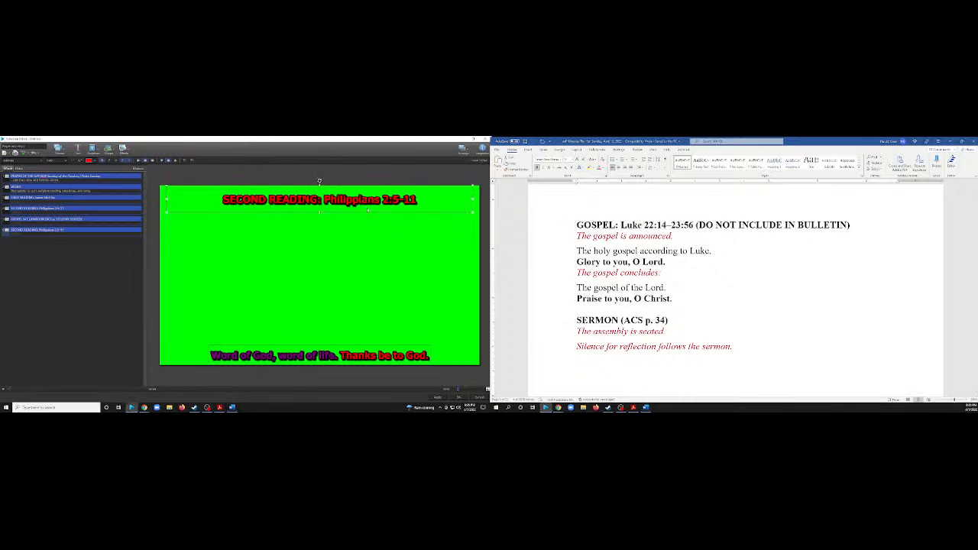
key("ctrl+v")
Center the Gospel slide's heading and color it red.
left_click(321, 211)
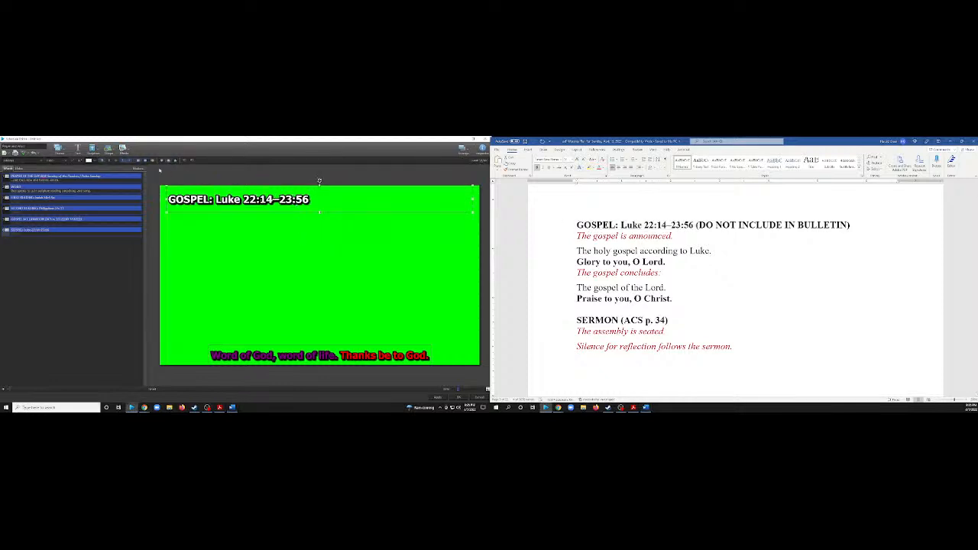
left_click(147, 162)
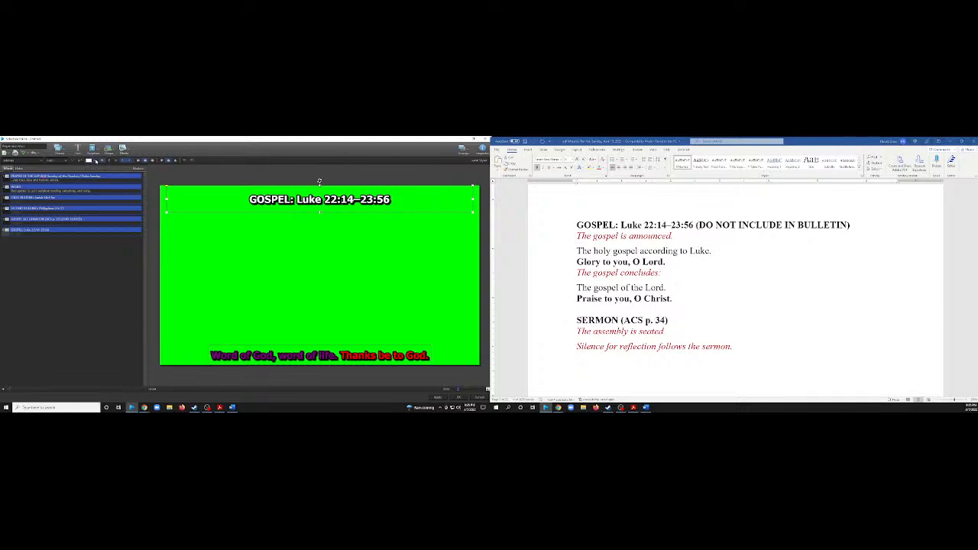
left_click(94, 161)
left_click(90, 185)
left_click(285, 247)
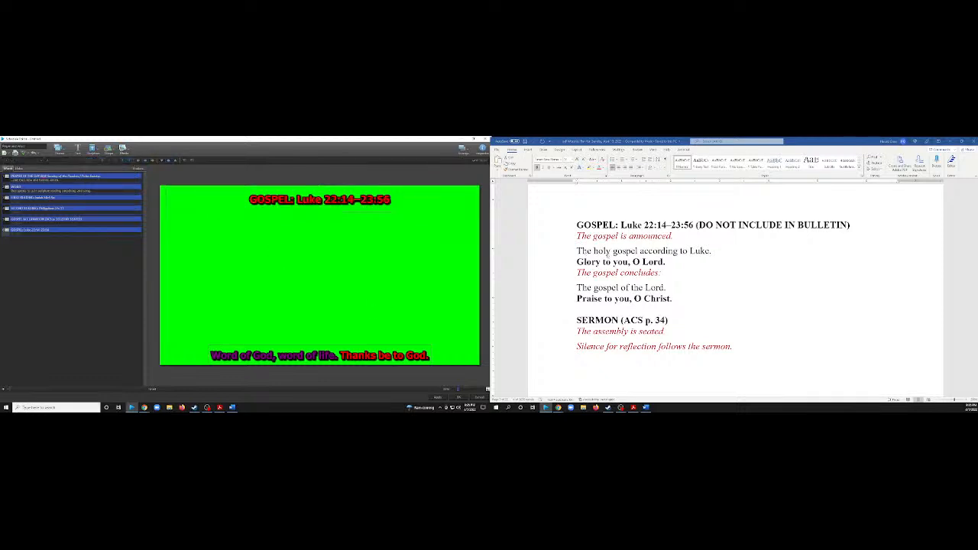
Replace the Gospel slide's lower text with "The holy gospel according to Luke. Glory to You, O Lord." from the worship plan, joined on one line.
left_click(609, 256)
left_click(609, 258)
left_click_drag(577, 251, 665, 263)
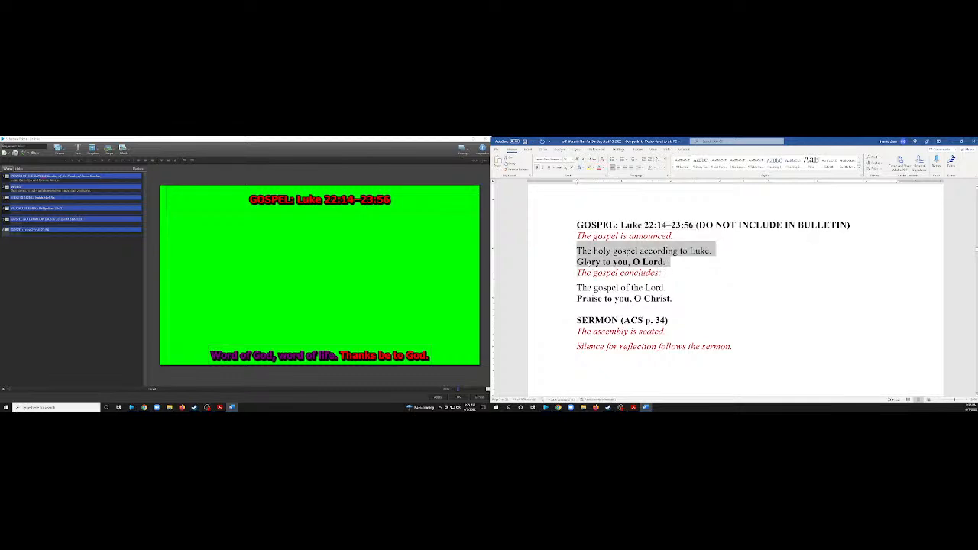
left_click(335, 356)
key("ctrl+a")
type("The holy gospel according to Luke. Glory to You, O Lord.")
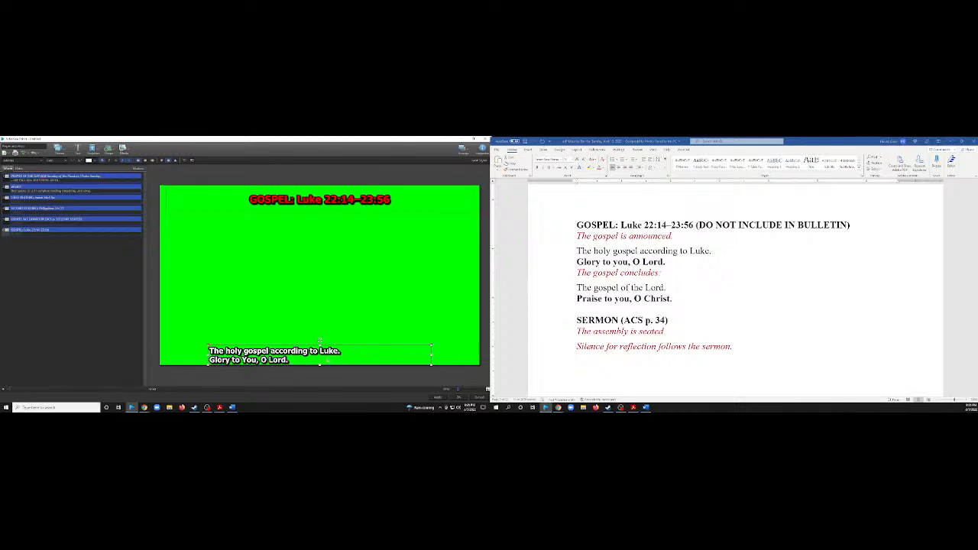
left_click(210, 360)
key("BackSpace")
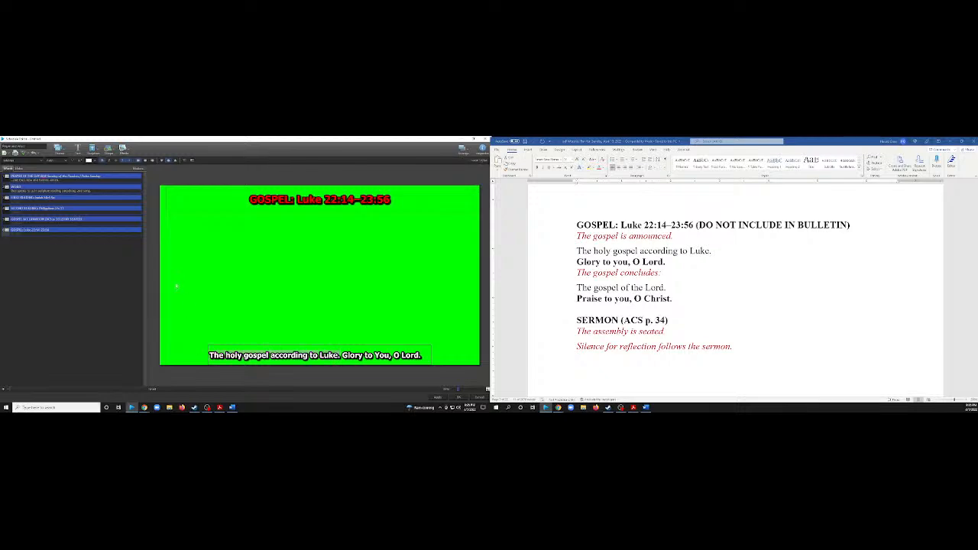
Color "The holy gospel according to Luke." purple and "Glory to You, O Lord." red on the Gospel slide.
left_click(89, 161)
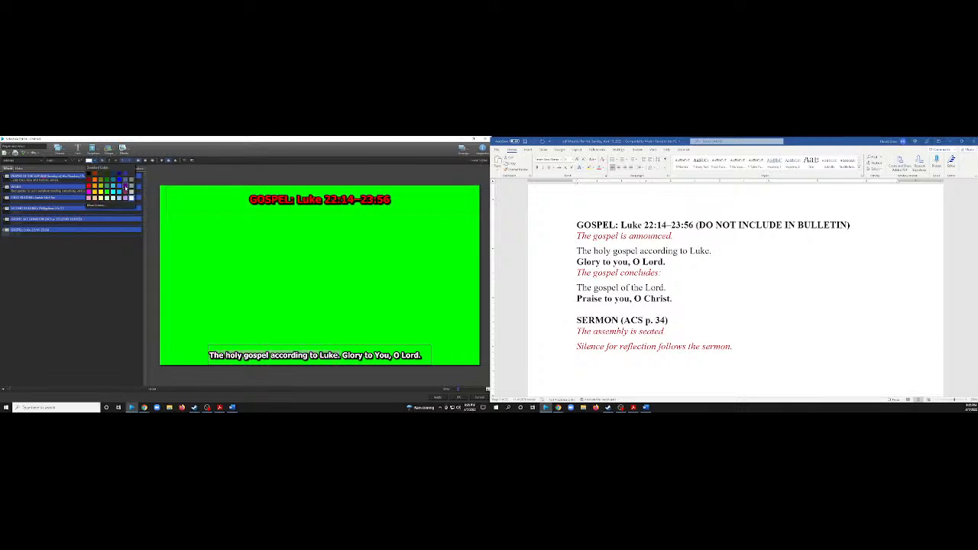
left_click(126, 191)
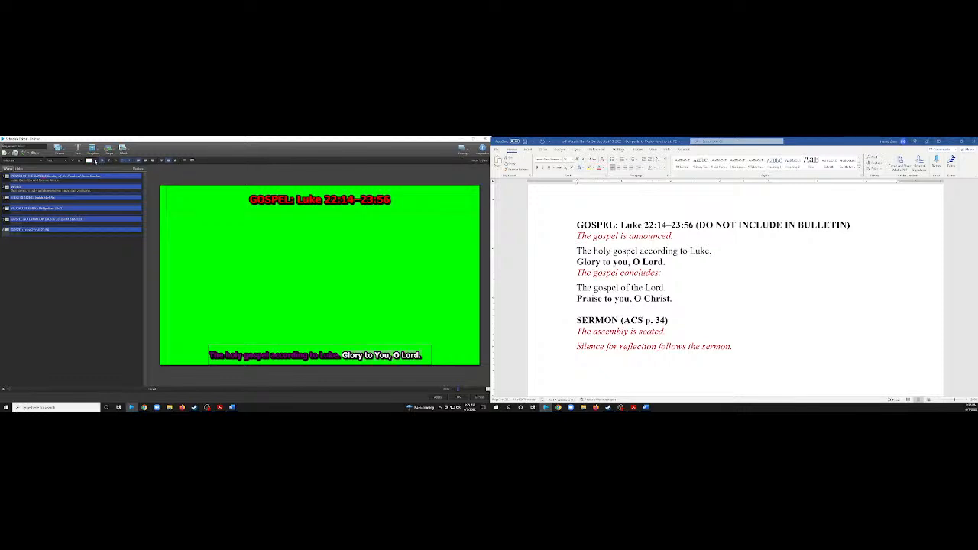
left_click(91, 161)
left_click(89, 185)
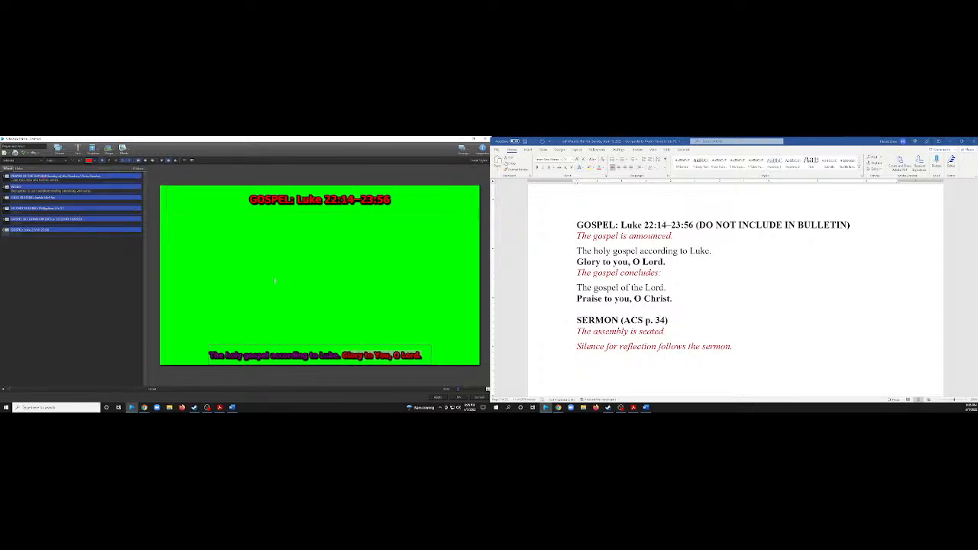
Duplicate the Gospel slide for the closing gospel response.
left_click(659, 284)
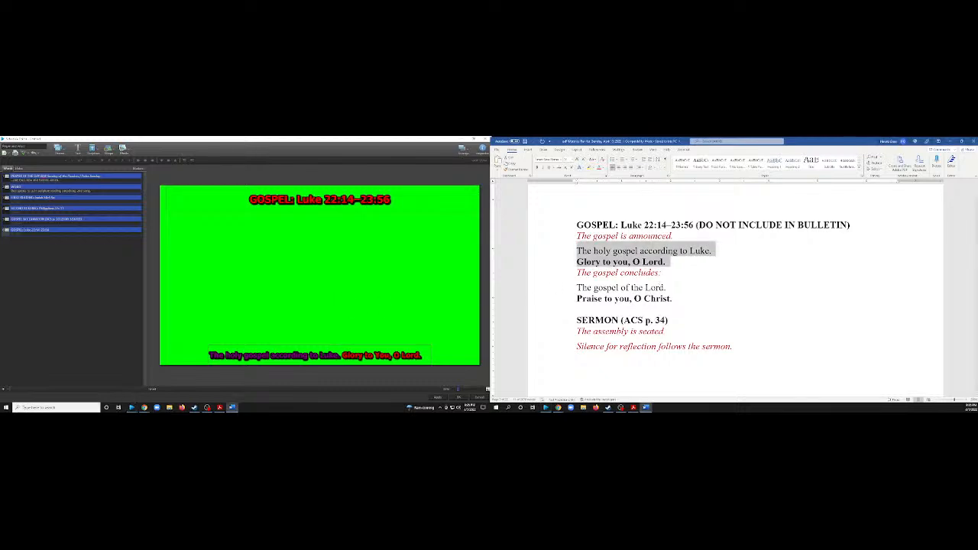
left_click(667, 288)
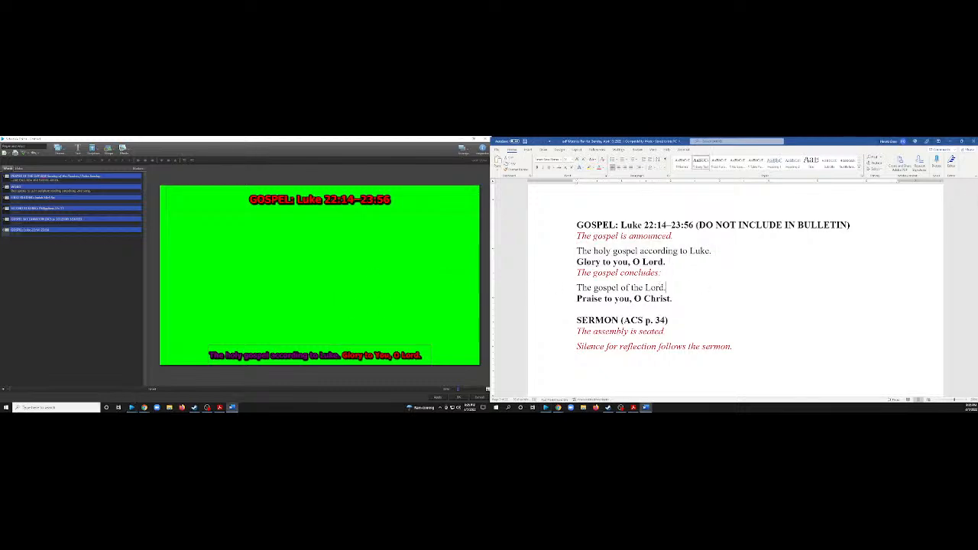
right_click(73, 230)
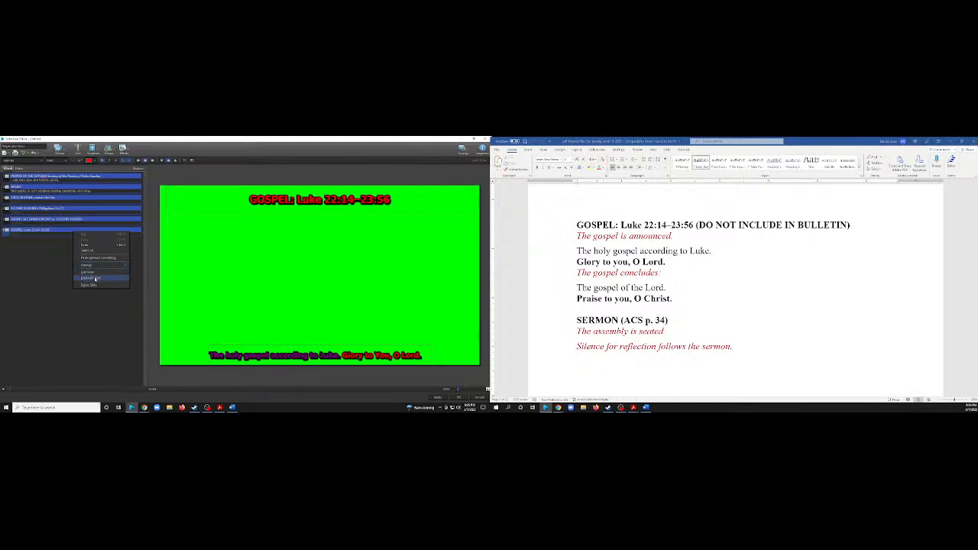
left_click(96, 280)
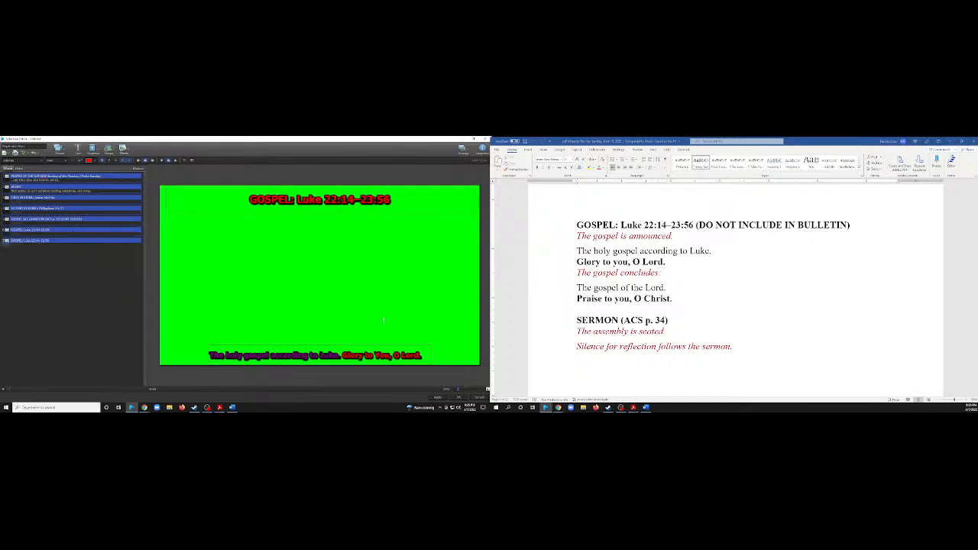
Replace the second Gospel slide's lower text with "The gospel of the Lord. Praise to You, O Christ." from the worship plan, joined on one line.
left_click_drag(674, 299, 577, 288)
left_click(675, 299)
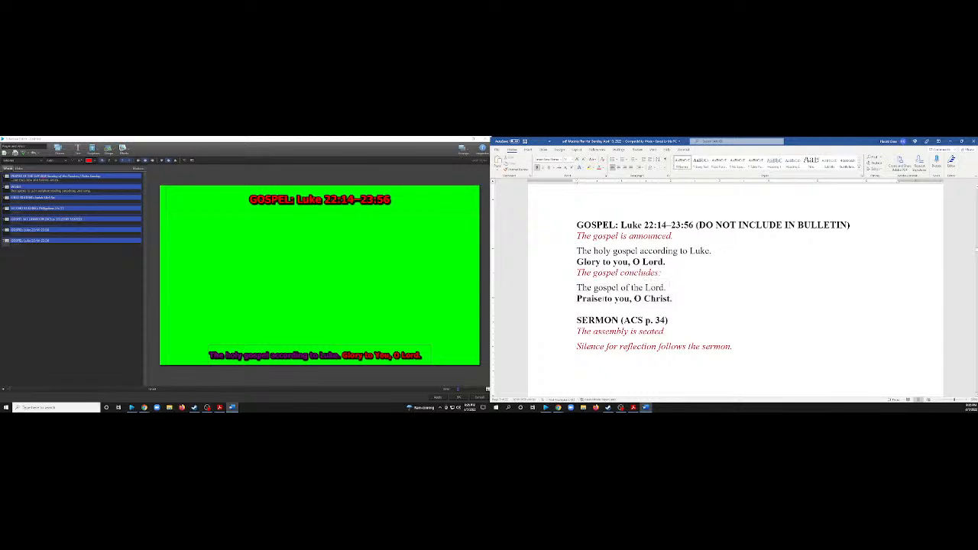
double_click(674, 299)
left_click(675, 299)
left_click_drag(674, 300, 620, 299)
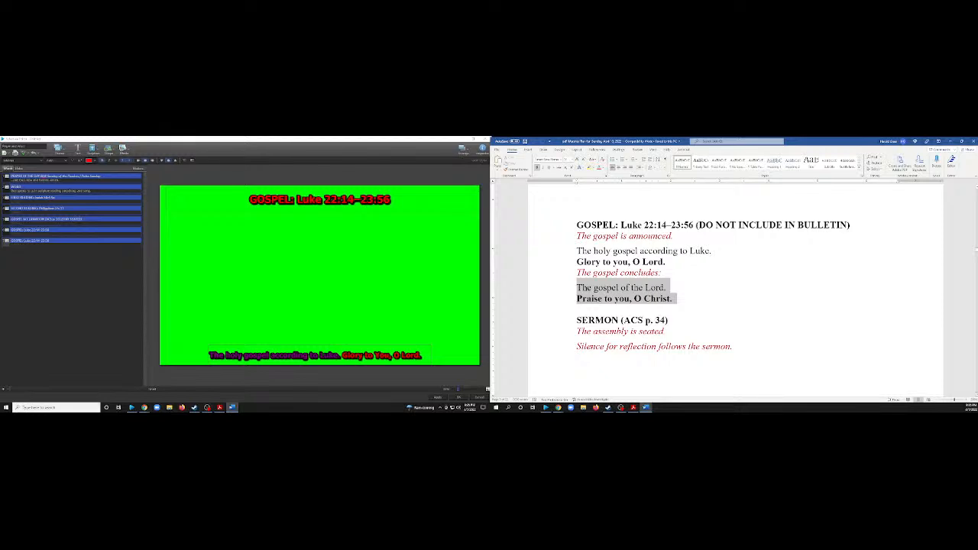
left_click(669, 288)
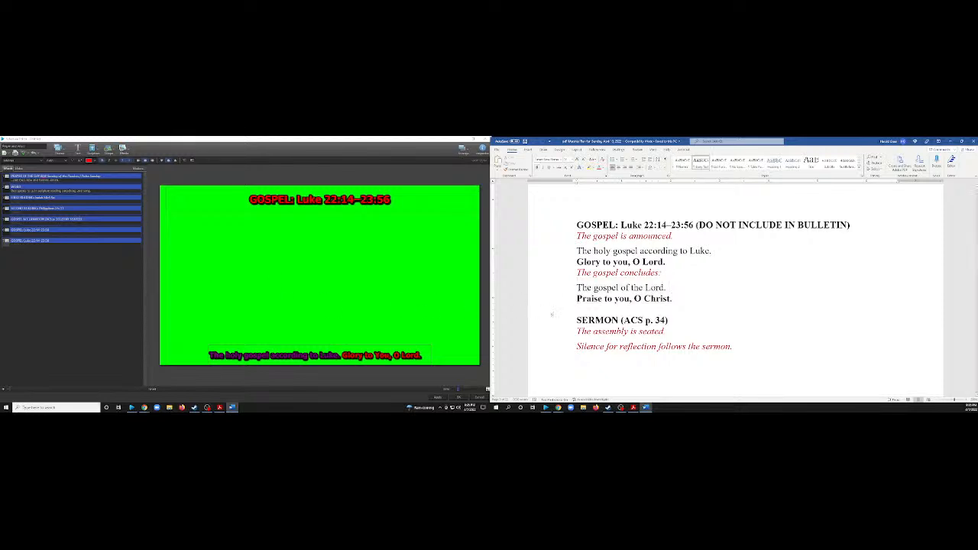
left_click(673, 299)
left_click_drag(673, 299, 577, 288)
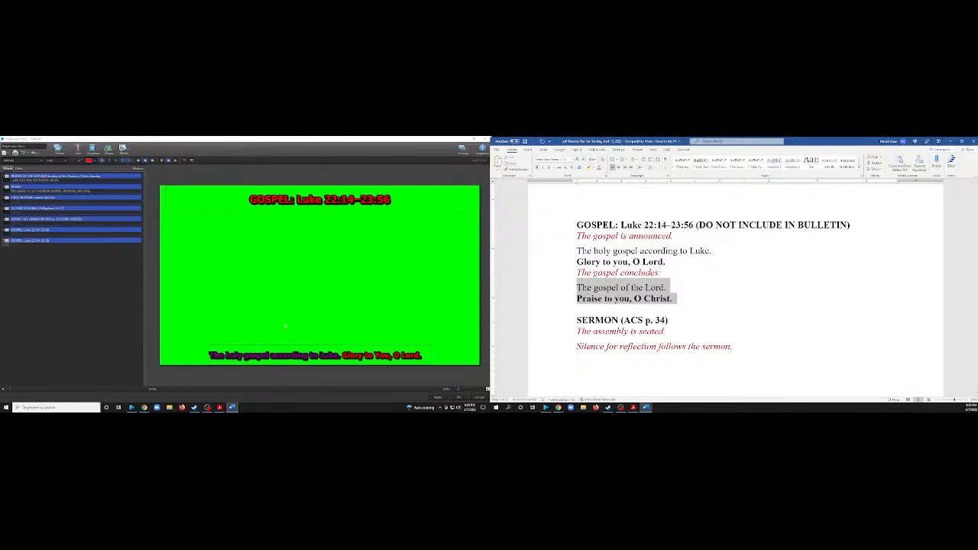
left_click(302, 357)
type("The gospel of the Lord. Praise to You, O Christ.")
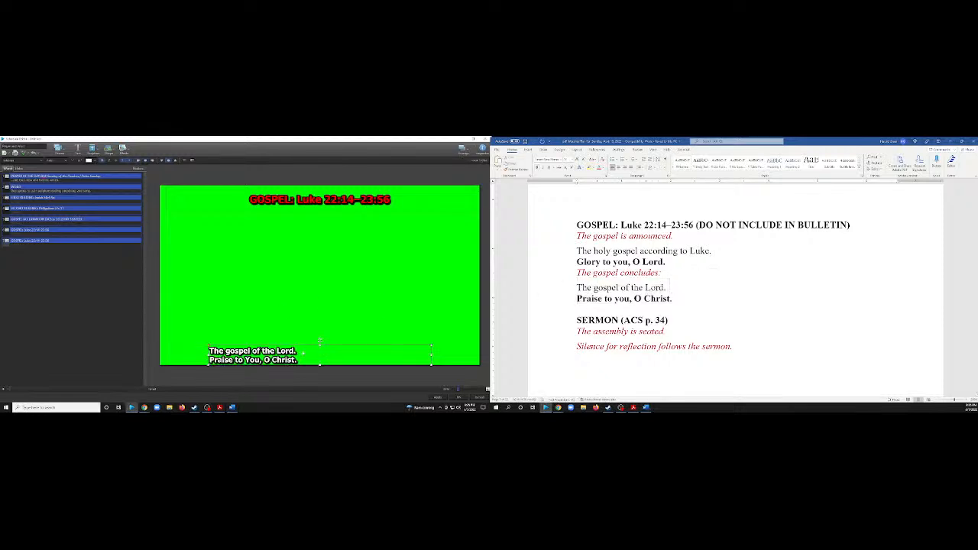
left_click(313, 309)
key("BackSpace")
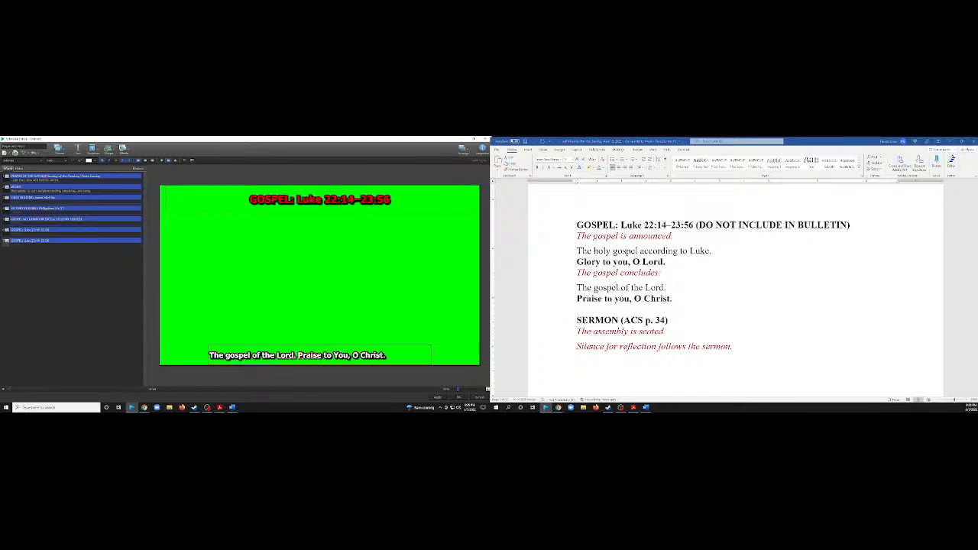
Color "The gospel of the Lord." purple and "Praise to You, O Christ." red on the second Gospel slide.
left_click(314, 334)
left_click(319, 344)
left_click(295, 354)
left_click_drag(295, 355, 209, 354)
left_click(96, 162)
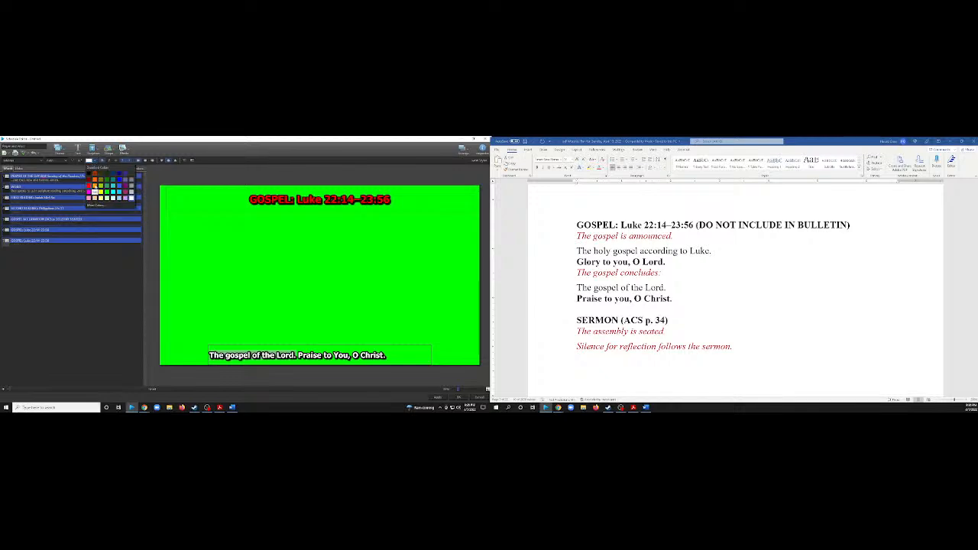
left_click(92, 191)
left_click(361, 356)
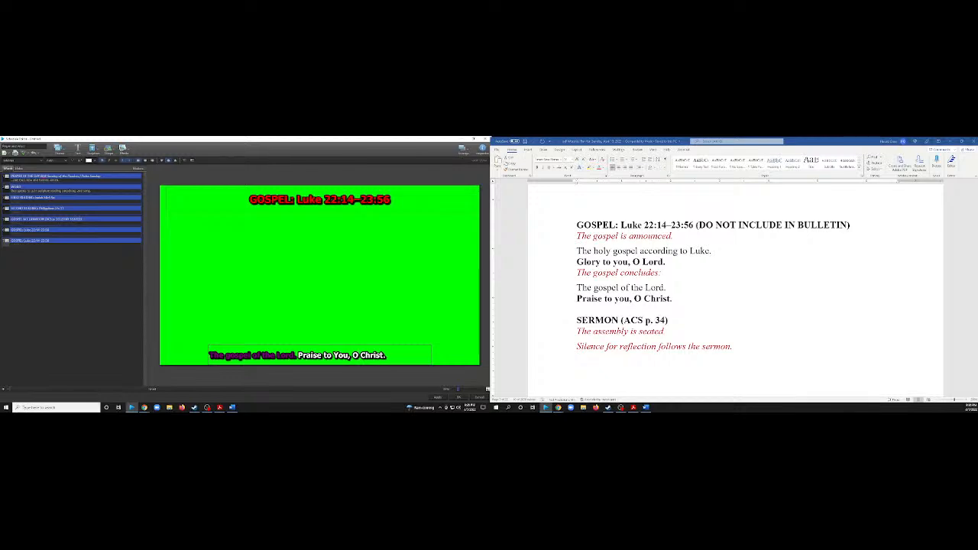
left_click_drag(388, 356, 314, 355)
left_click(97, 162)
left_click(91, 188)
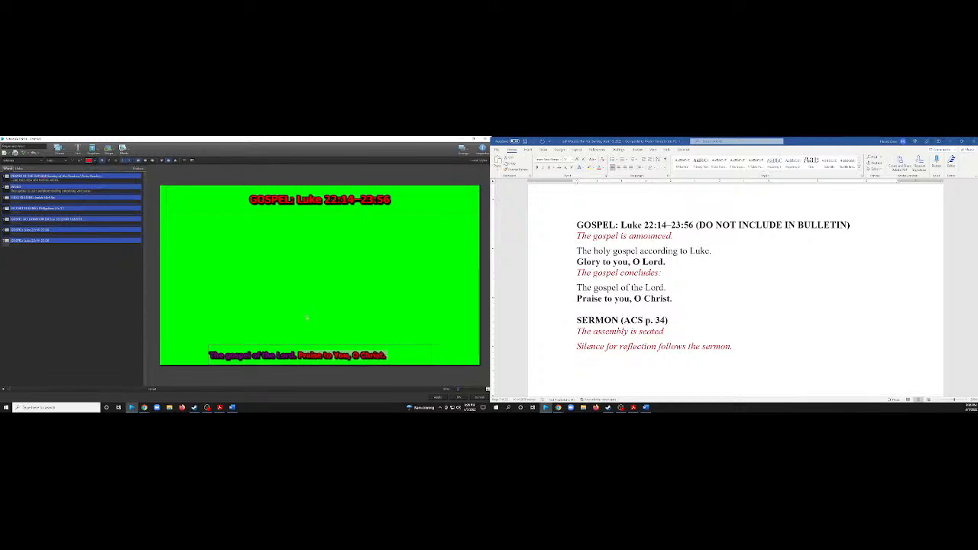
Center the lower text on the second Gospel slide.
left_click(319, 344)
left_click(139, 161)
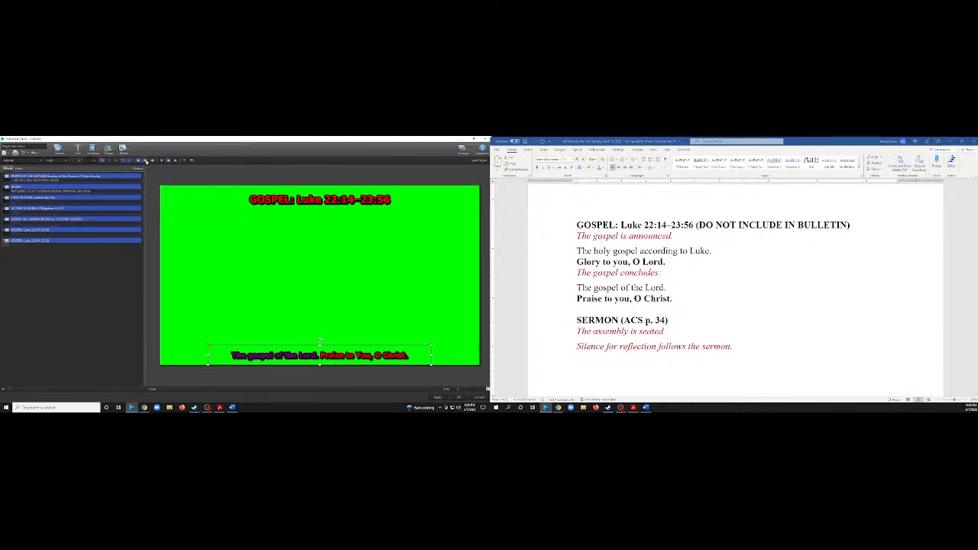
left_click(298, 303)
Duplicate the second Gospel slide and delete the lower text box from one of the two.
right_click(84, 242)
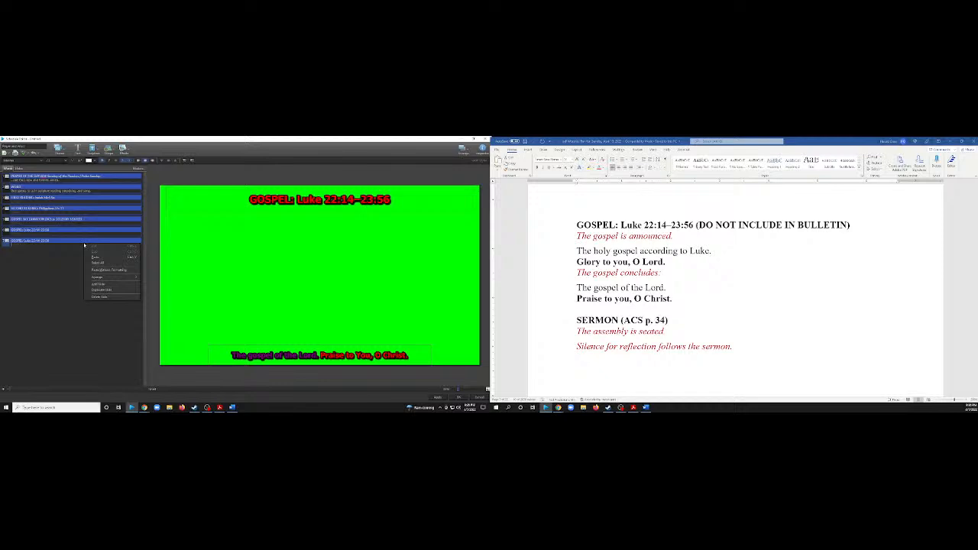
left_click(107, 287)
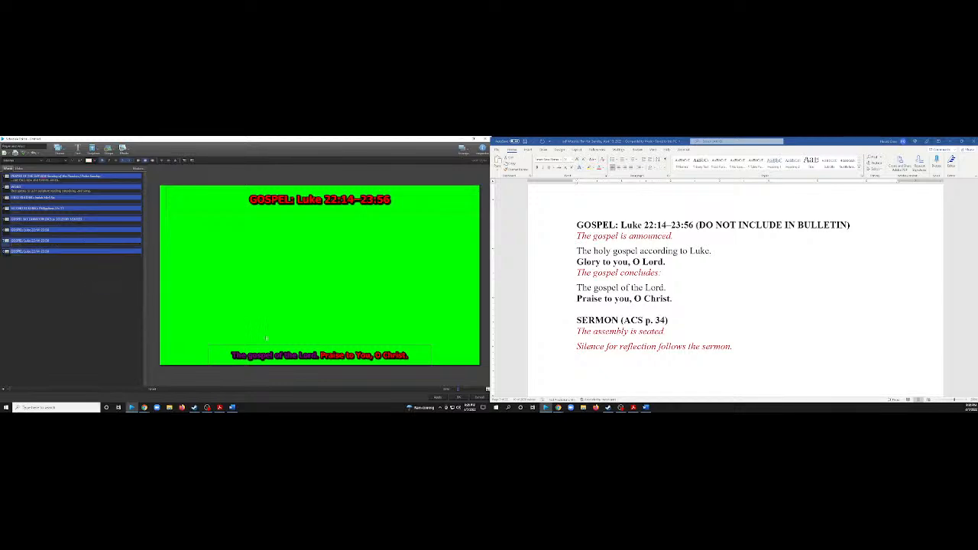
key("Delete")
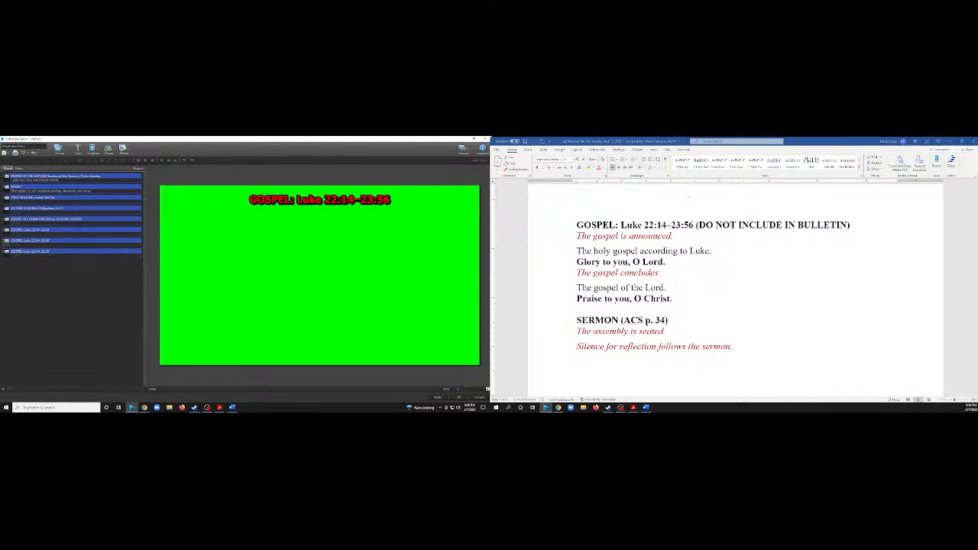
Duplicate the last Gospel slide, the one reading "The gospel of the Lord. Praise to You, O Christ.".
left_click(686, 226)
left_click(685, 226)
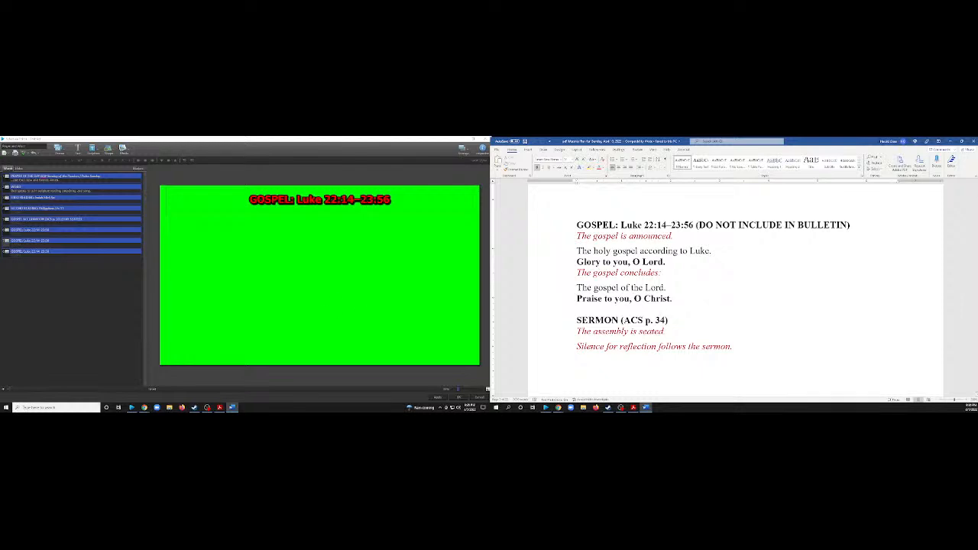
left_click(31, 252)
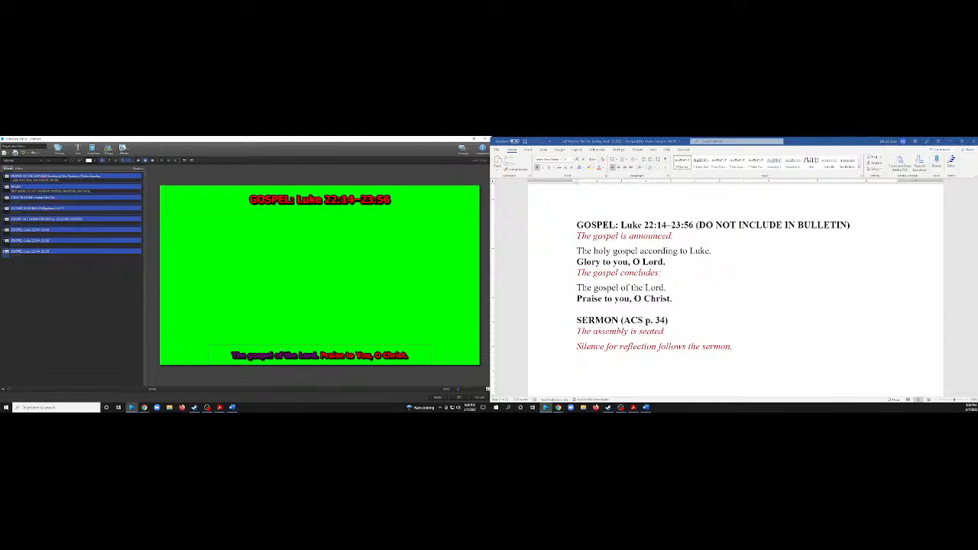
right_click(75, 252)
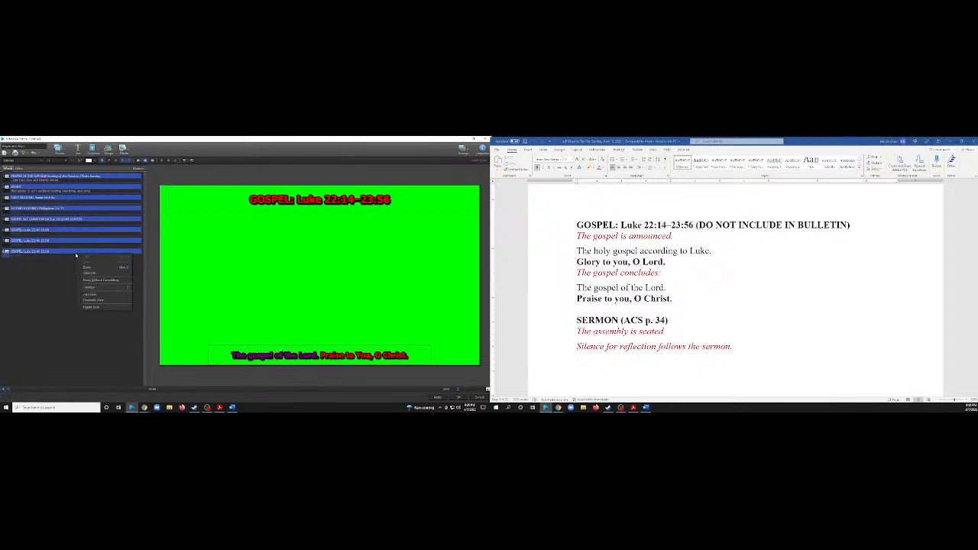
left_click(96, 300)
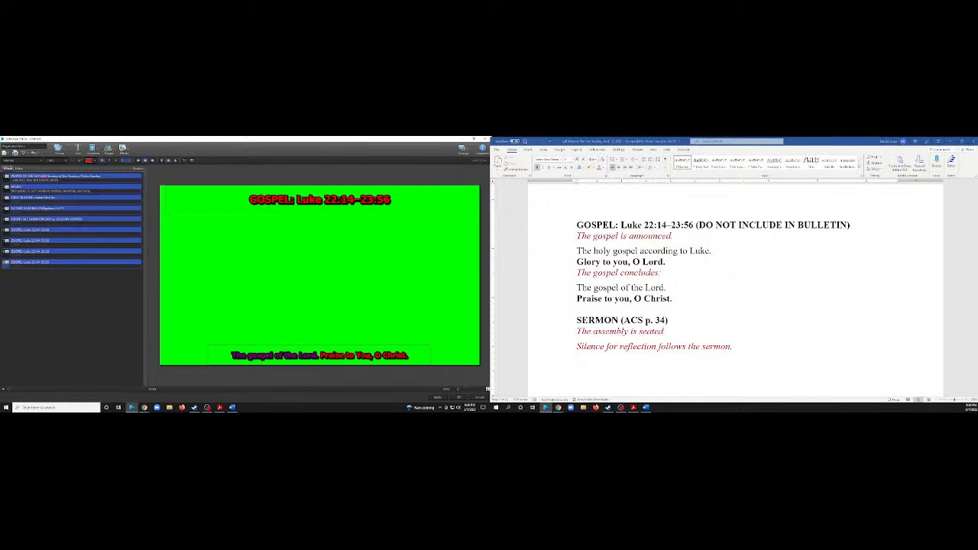
Replace the lower text on the duplicated Gospel slide with the pastor's title and full name in capital letters.
left_click(348, 356)
double_click(349, 355)
left_click_drag(410, 356, 220, 354)
type("PA")
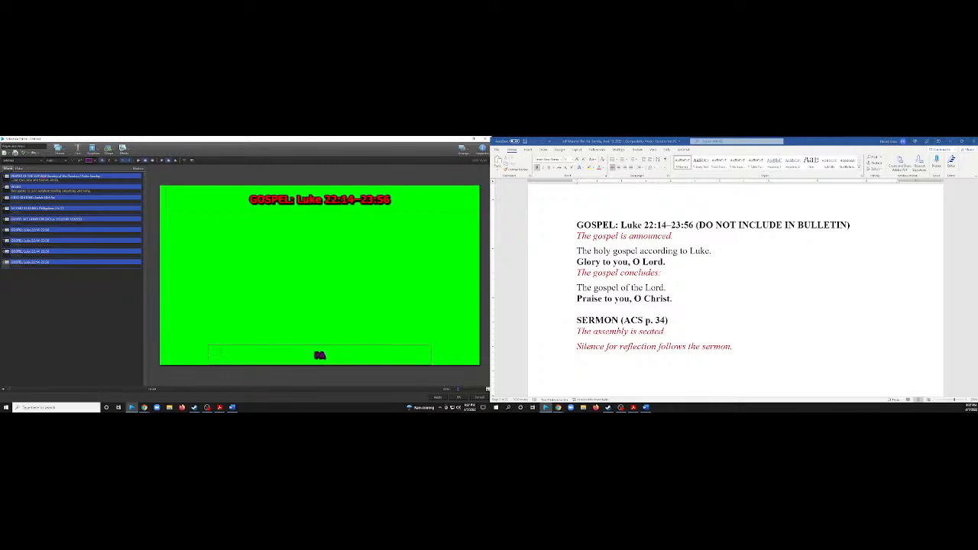
type("STOR")
type(" JR")
type("H")
type("N")
type("PH")
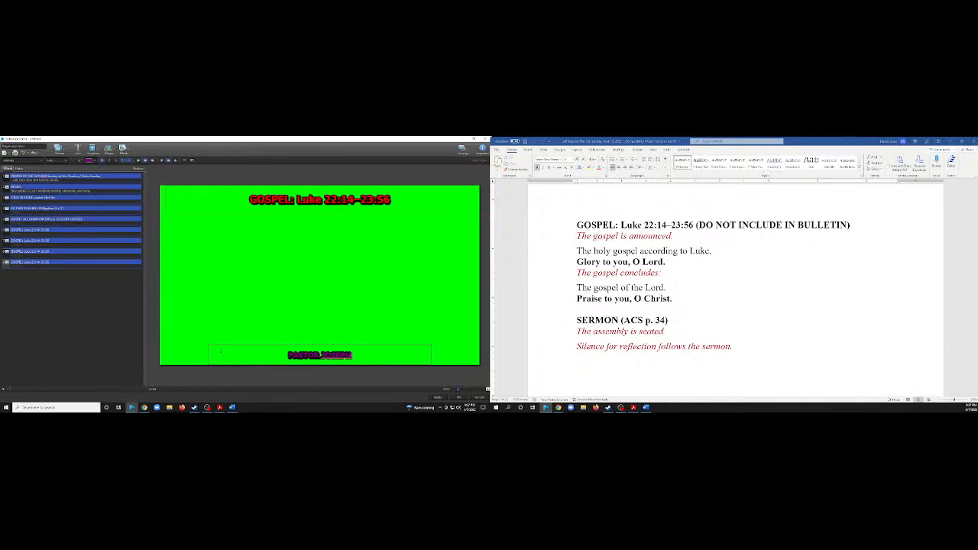
key("BackSpace")
key("BackSpace")
type("EH")
key("BackSpace")
key("BackSpace")
key("BackSpace")
key("BackSpace")
key("BackSpace")
type("o")
key("BackSpace")
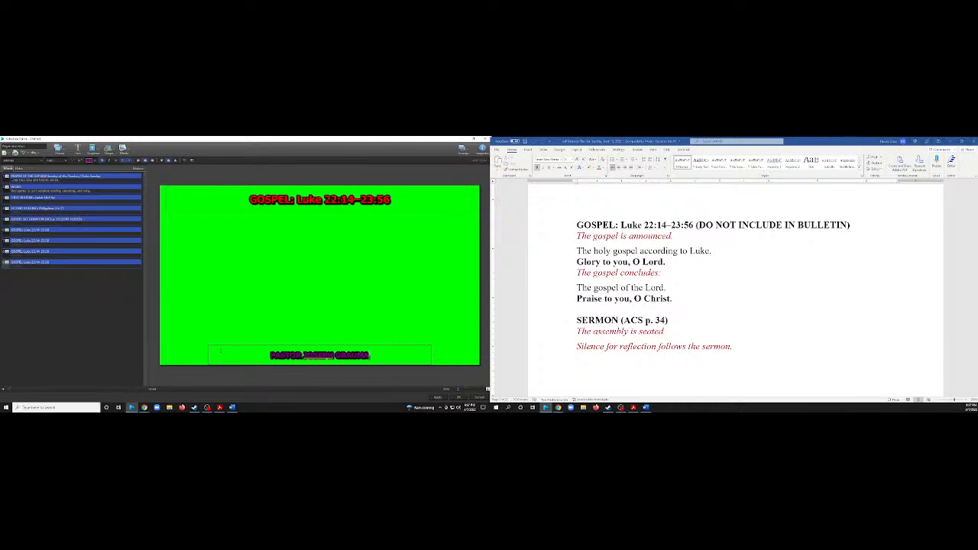
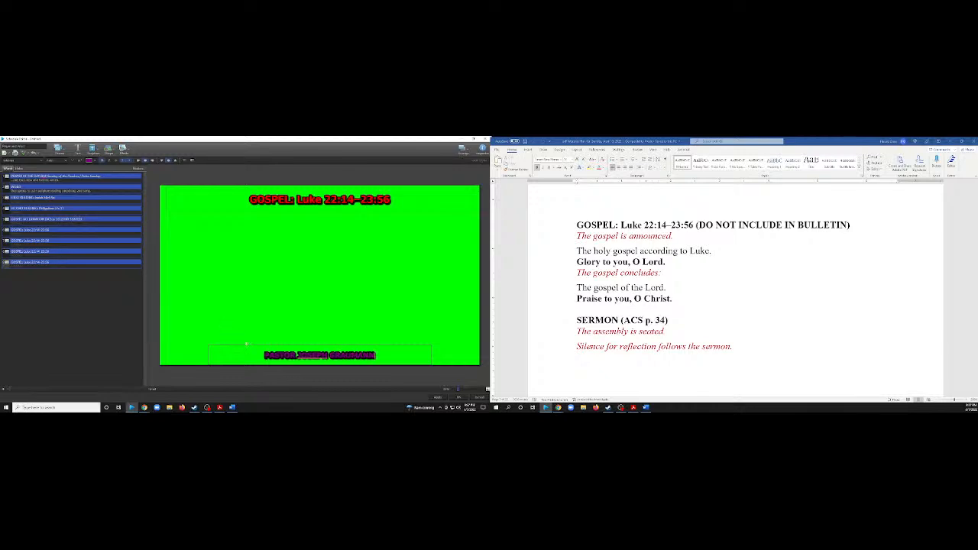
Check the spelling suggestions for the pastor's first name and retype that name in capital letters.
right_click(308, 356)
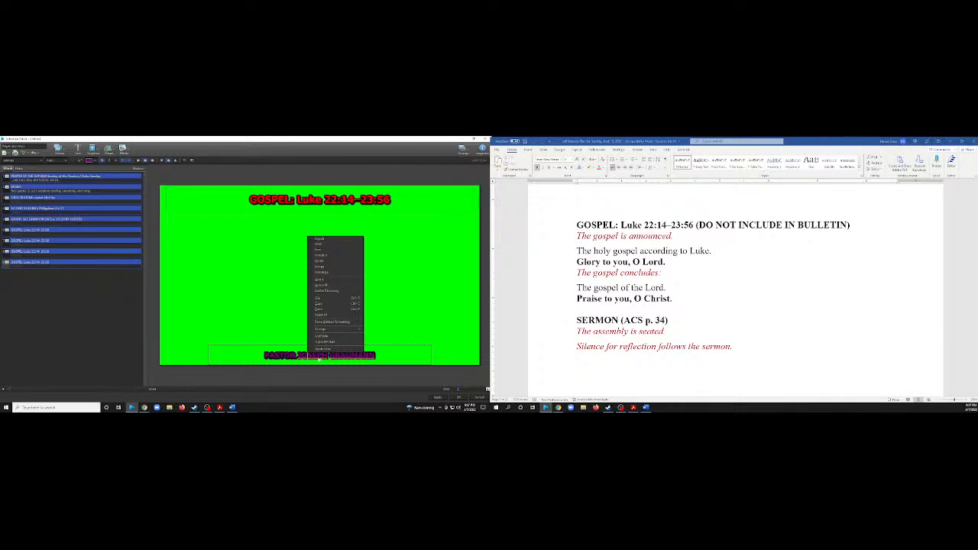
left_click(380, 332)
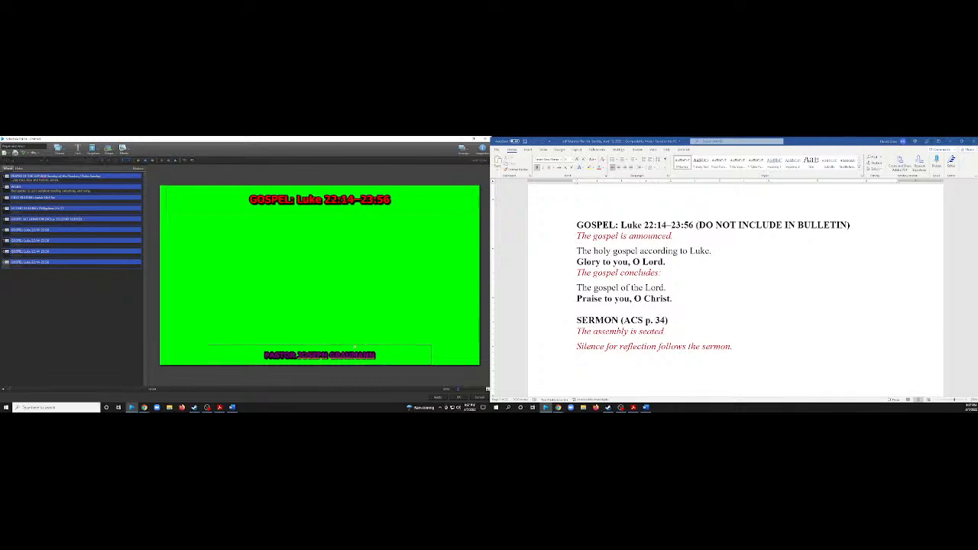
left_click(301, 356)
left_click(379, 354)
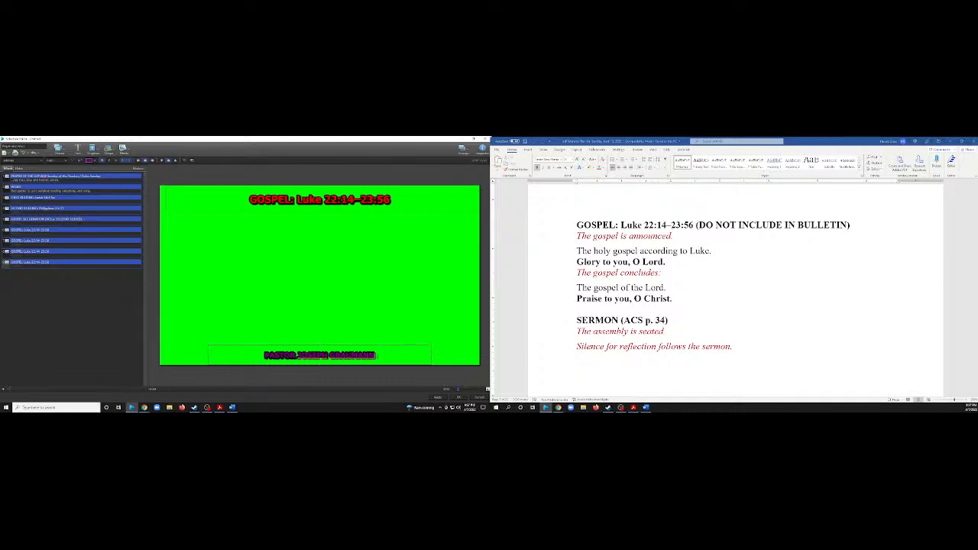
right_click(356, 358)
left_click(313, 355)
right_click(312, 358)
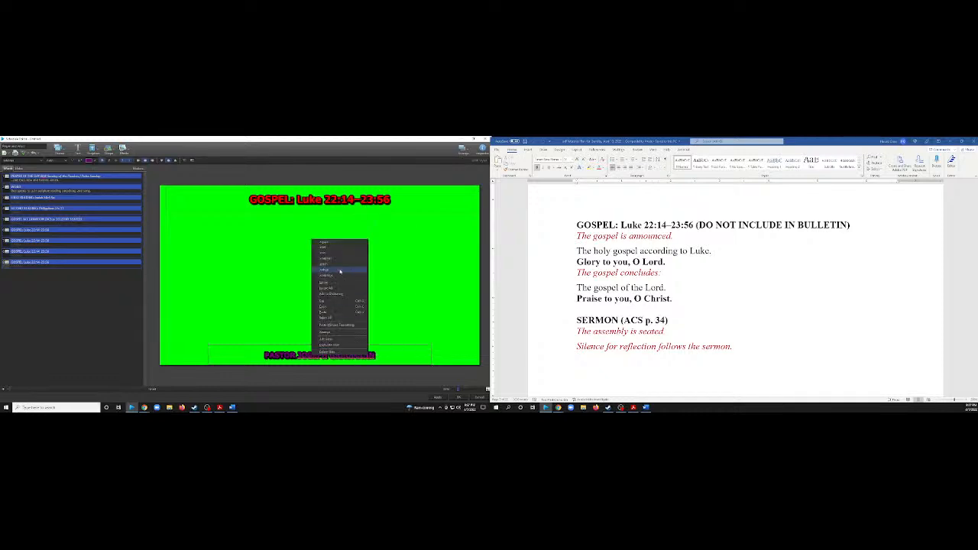
left_click(332, 243)
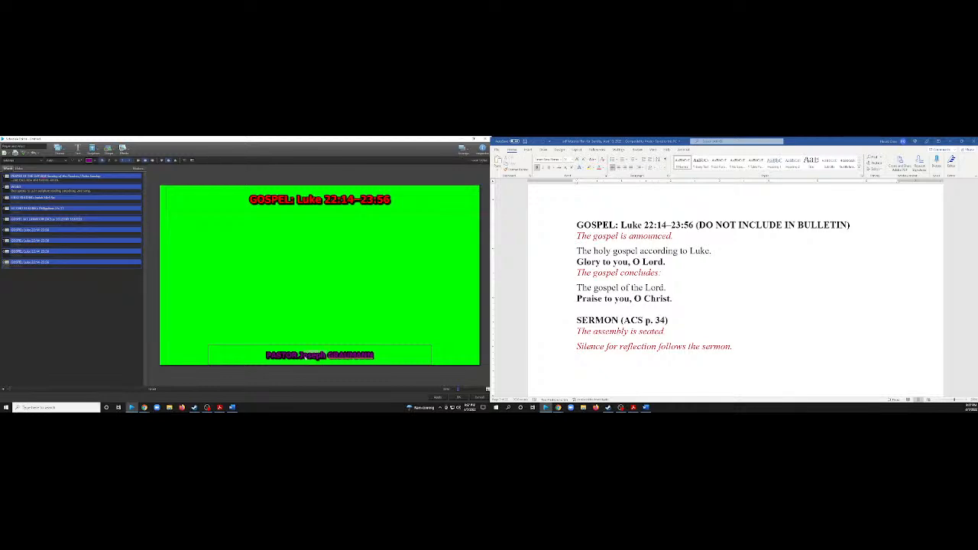
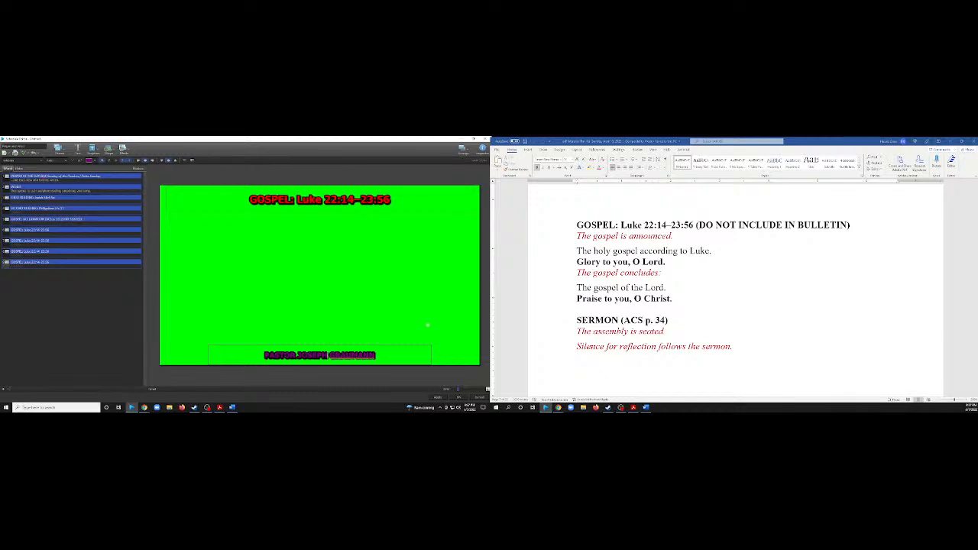
Replace the lower text with the pastor's title and full name in mixed case, followed by "St. Stephen Lutheran Church".
scroll(664, 286, "down", 10)
scroll(664, 285, "up", 4)
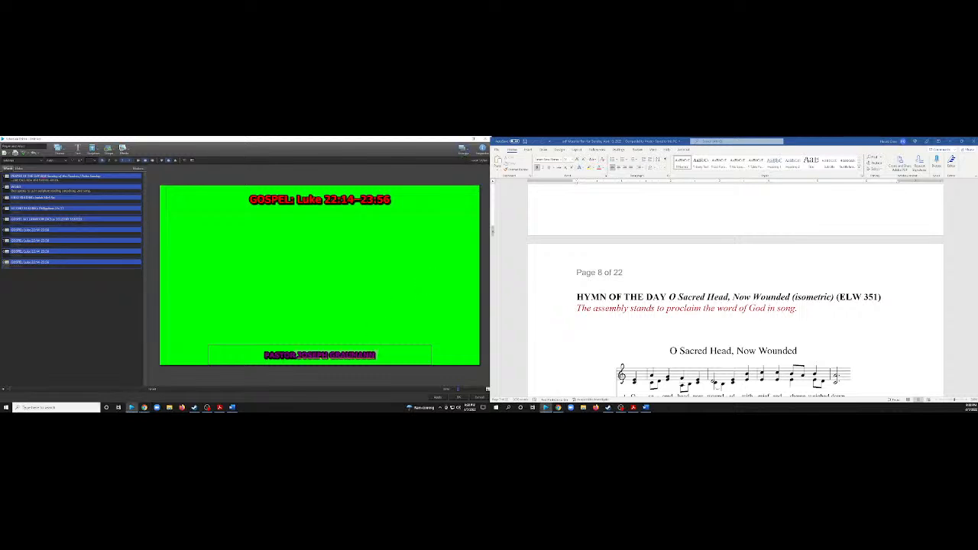
type("Pas")
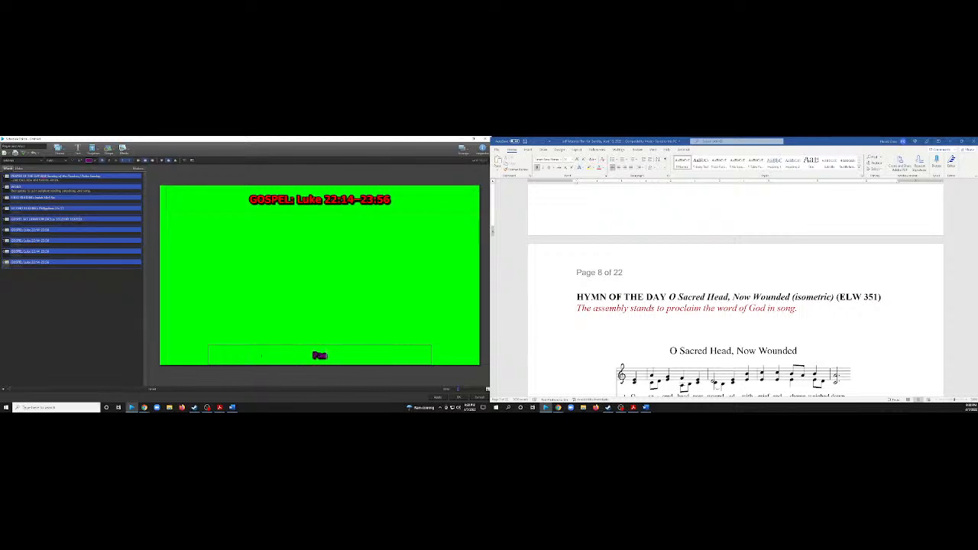
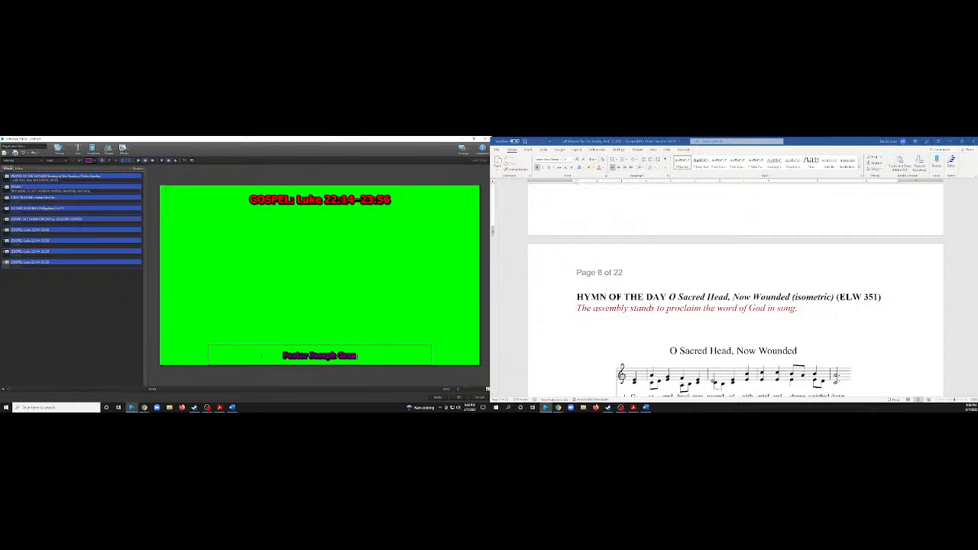
type(" Sr")
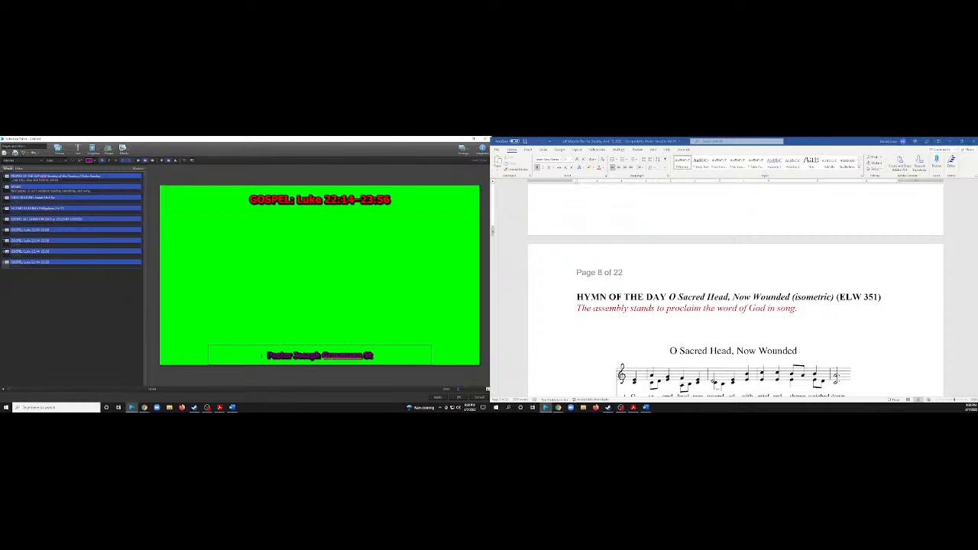
type(". Stephen")
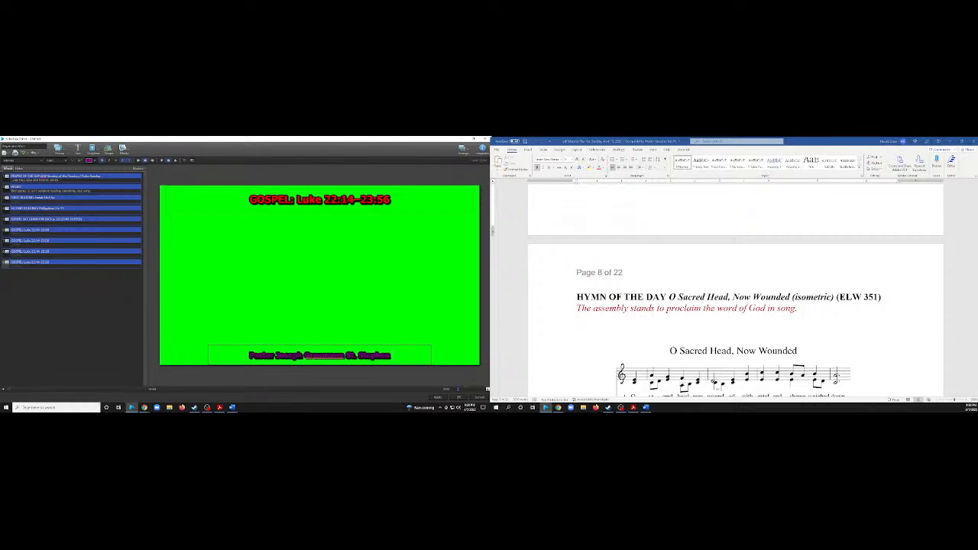
type(" Lutheran")
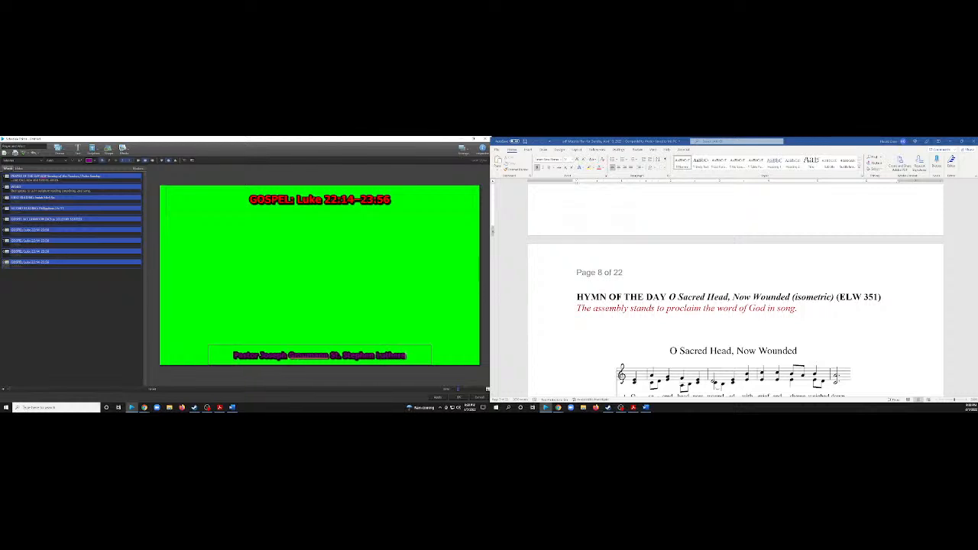
type(" Church")
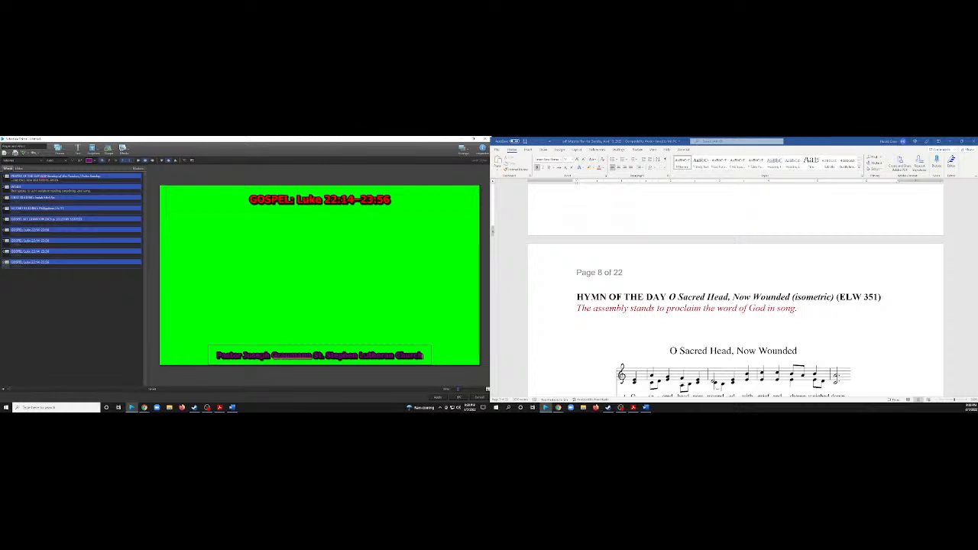
Put the church name on its own line below the pastor's name and add "Marlborough, MA" to it.
key("Return")
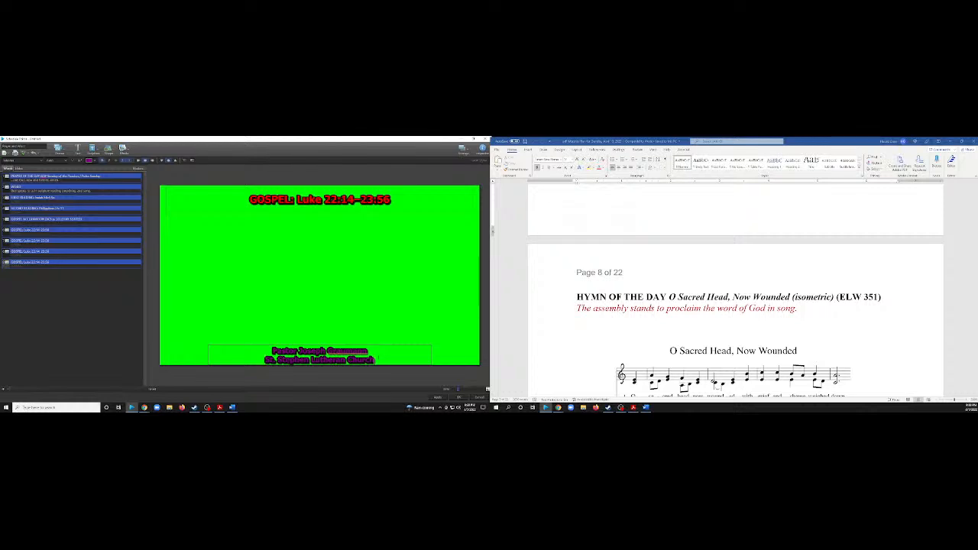
type("Musi")
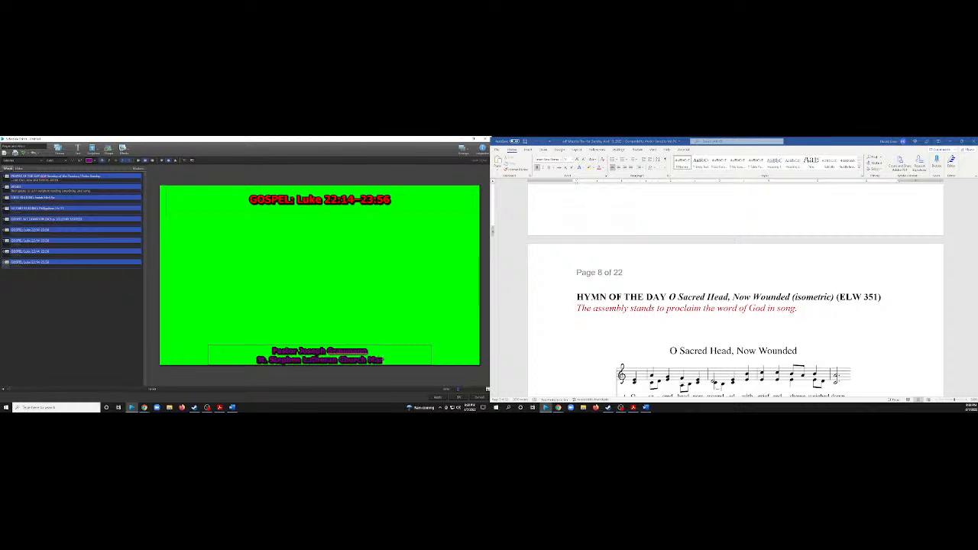
type("borough")
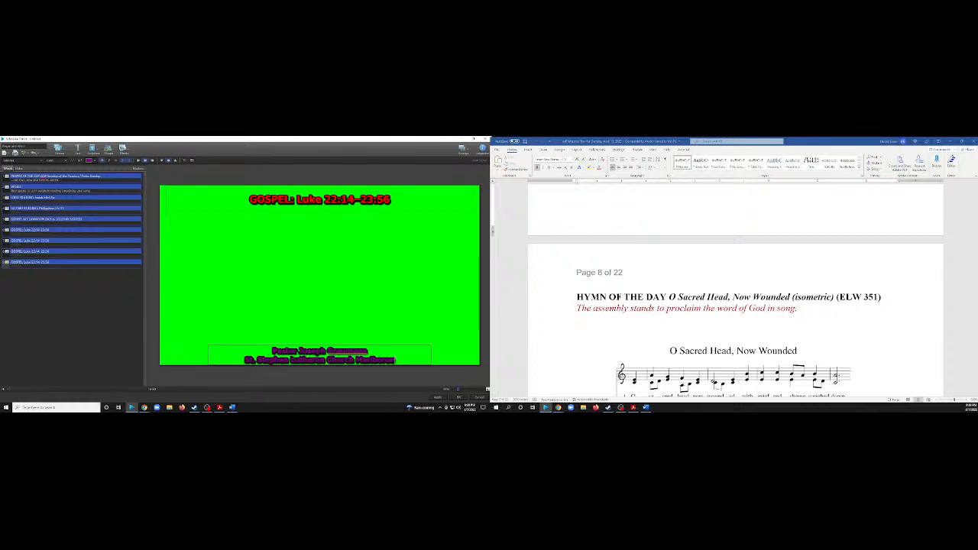
type(", MA")
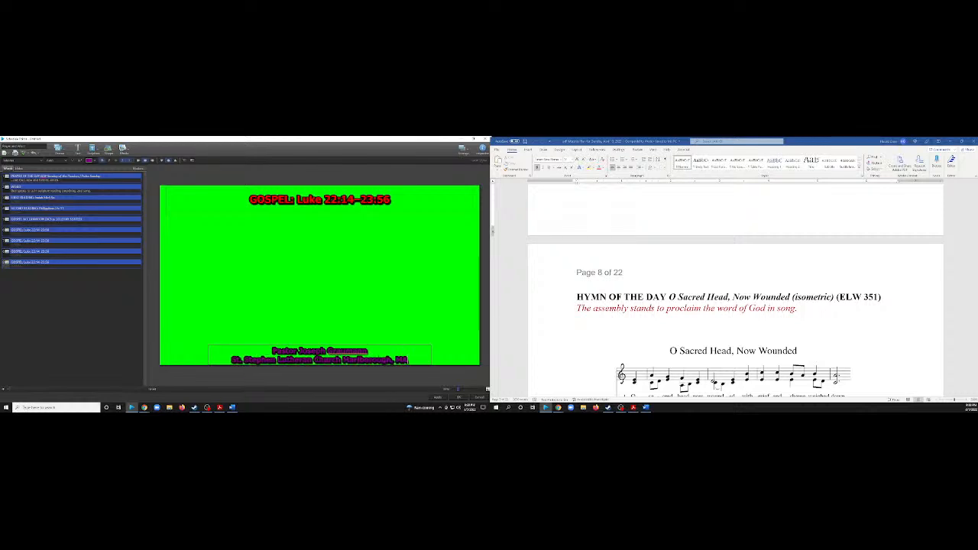
Extend the lower text box upward so it holds both lines of text.
left_click(395, 327)
left_click(380, 355)
left_click_drag(319, 342, 320, 335)
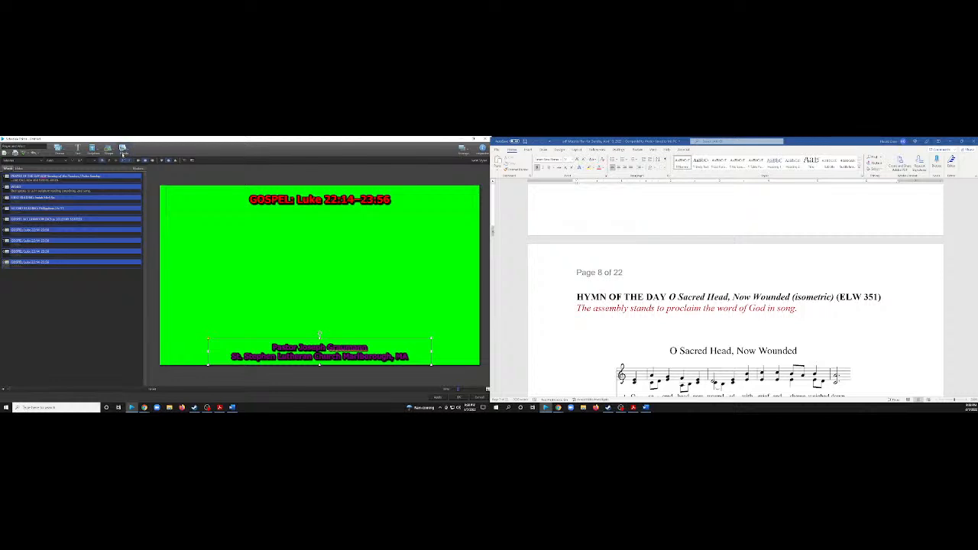
Add the Palm Sunday lower-third graphic with the light palm-tree design to the slide and move it downward.
left_click(123, 148)
scroll(172, 211, "down", 5)
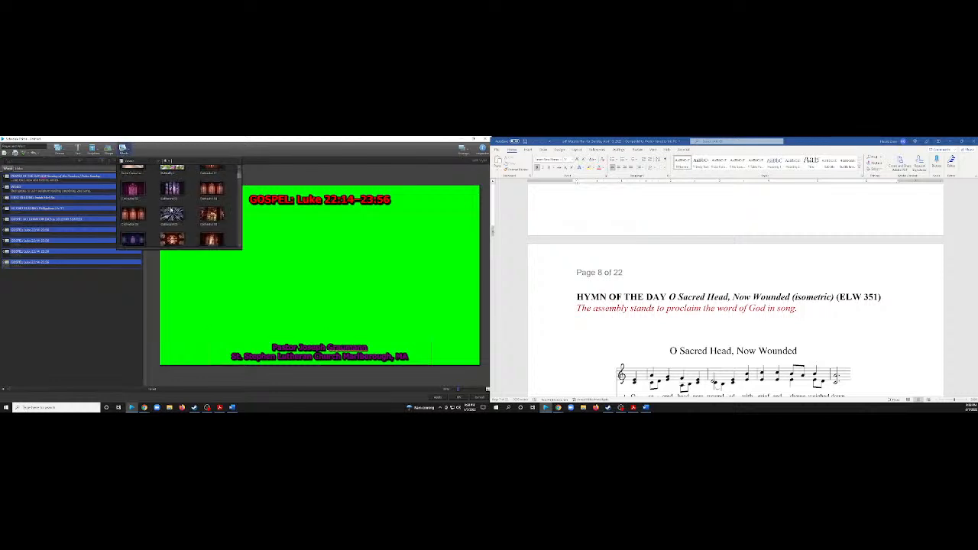
scroll(172, 211, "down", 6)
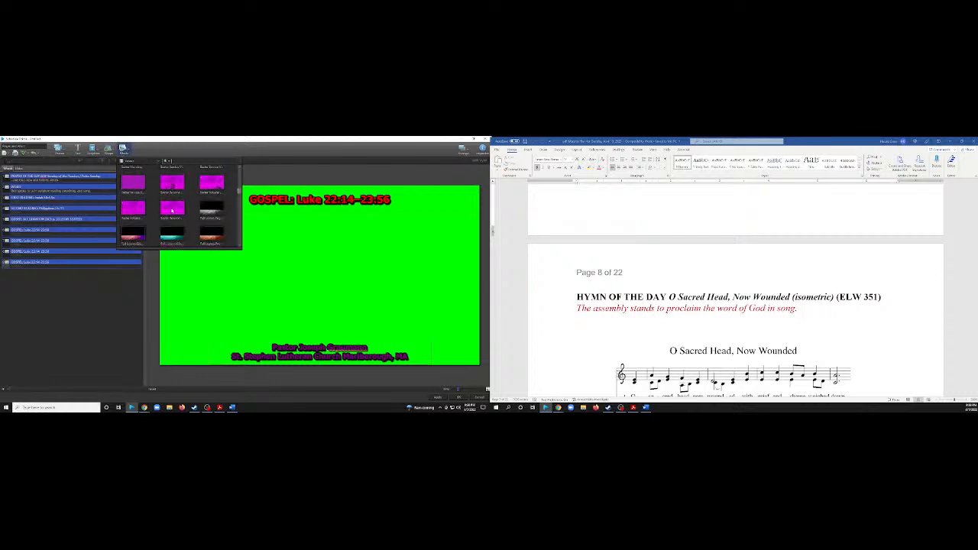
scroll(173, 211, "down", 6)
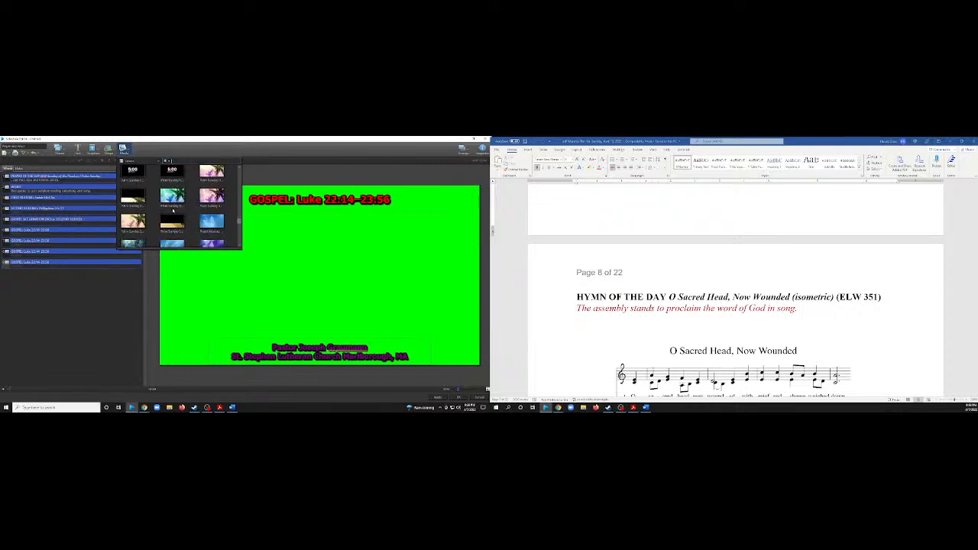
left_click(139, 202)
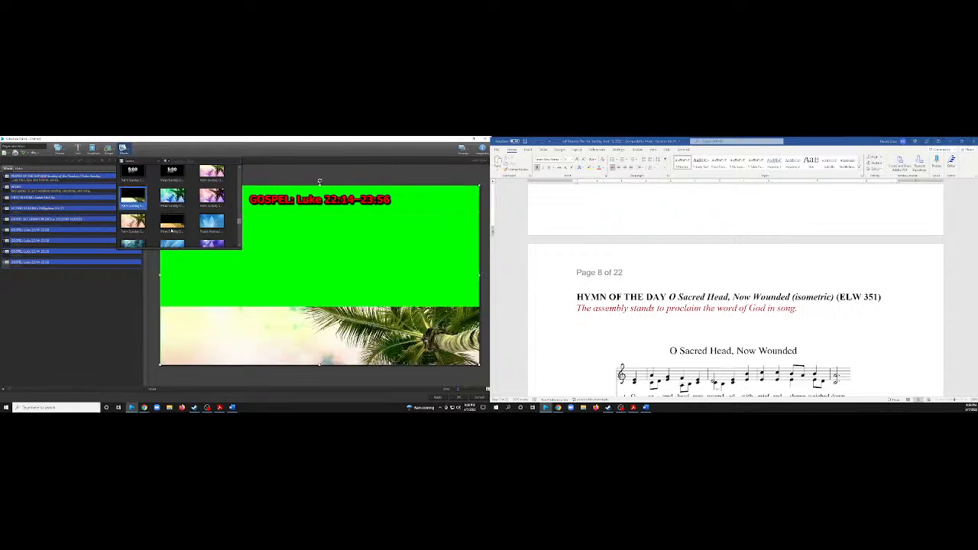
left_click_drag(336, 341, 337, 370)
Send the palm-tree graphic to the back so it sits behind the pastor and church text.
right_click(325, 298)
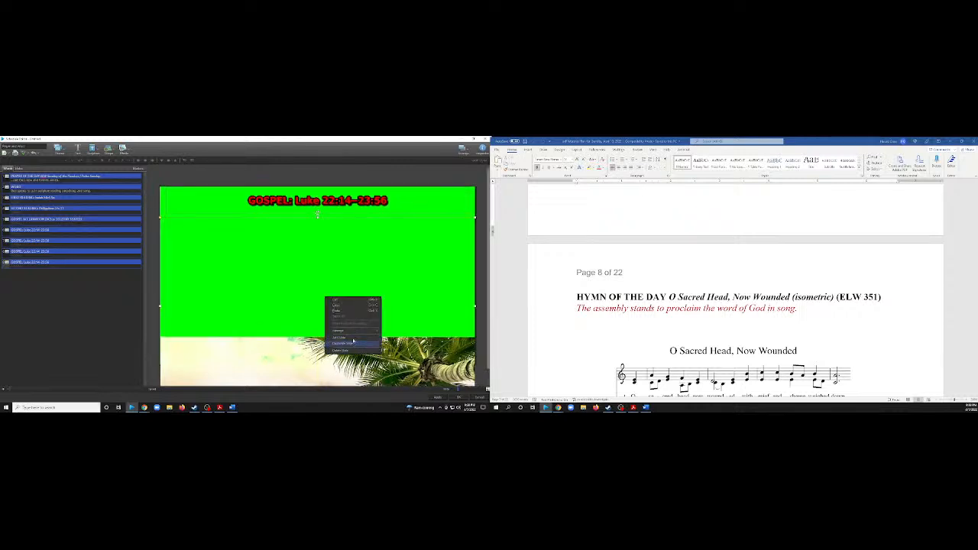
mouse_move(376, 331)
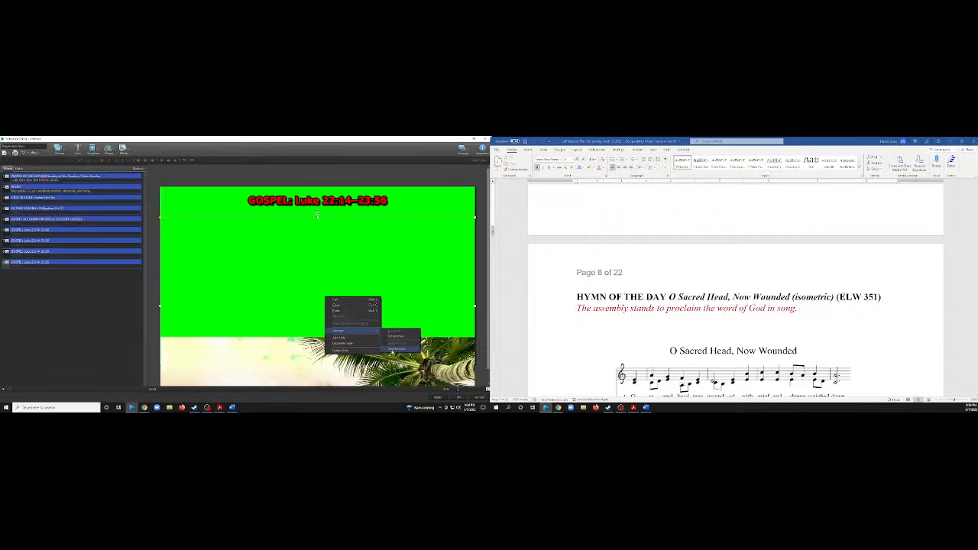
left_click(396, 349)
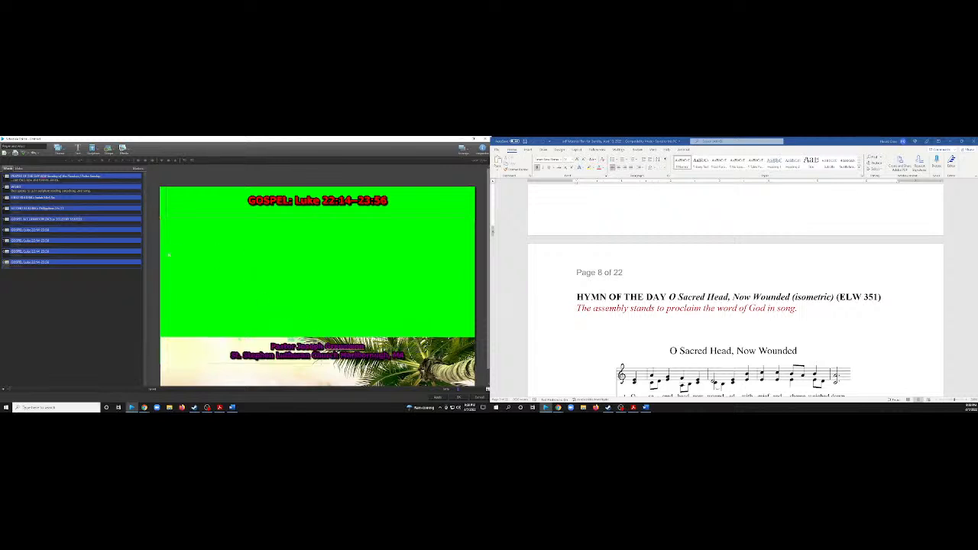
left_click(166, 266)
left_click(483, 148)
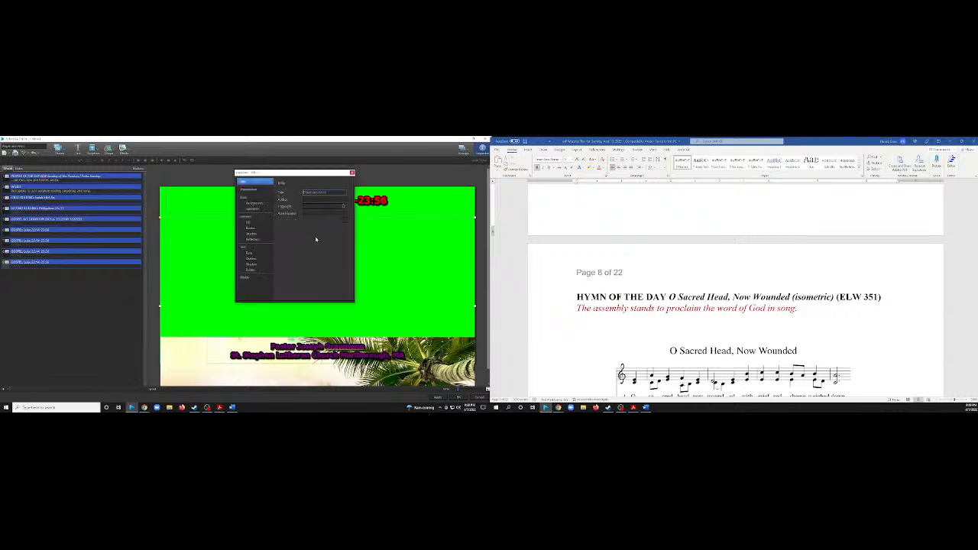
left_click(253, 203)
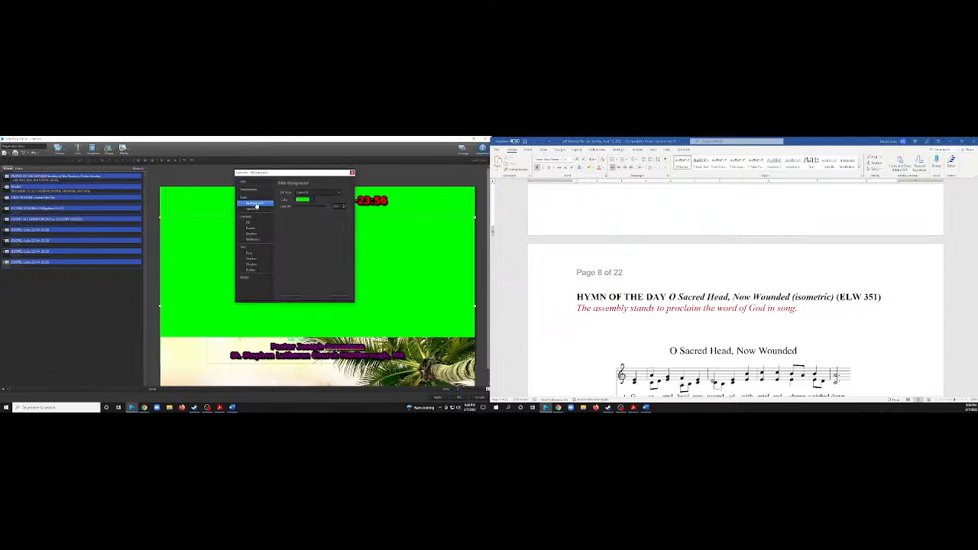
left_click(249, 278)
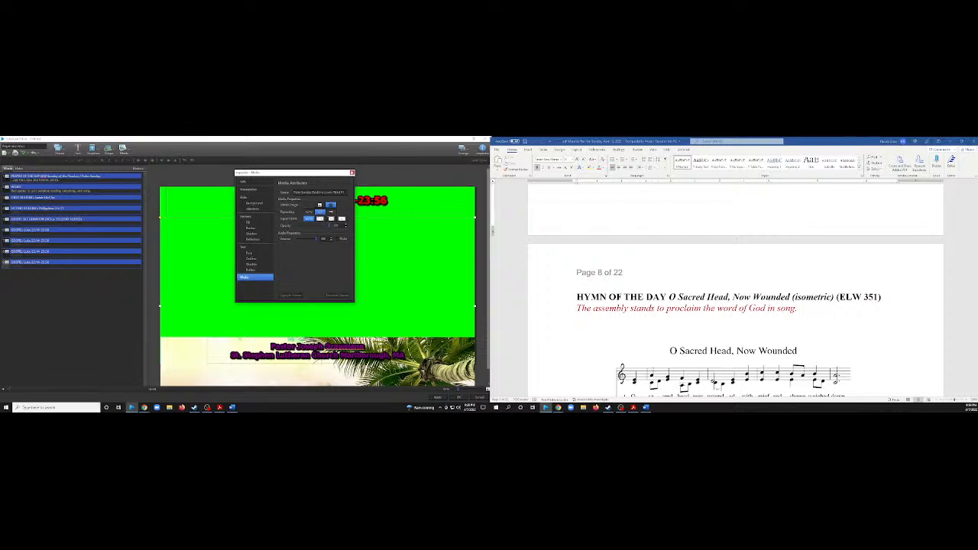
left_click(353, 173)
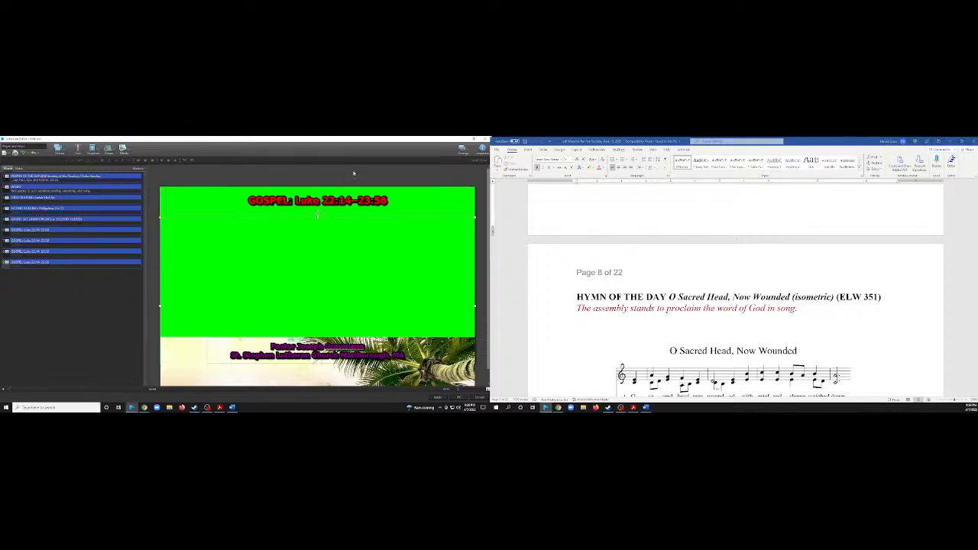
Replace the Gospel title on the last slide with "SERMON (ACS p. 34)" copied from the worship plan.
double_click(318, 217)
key("Escape")
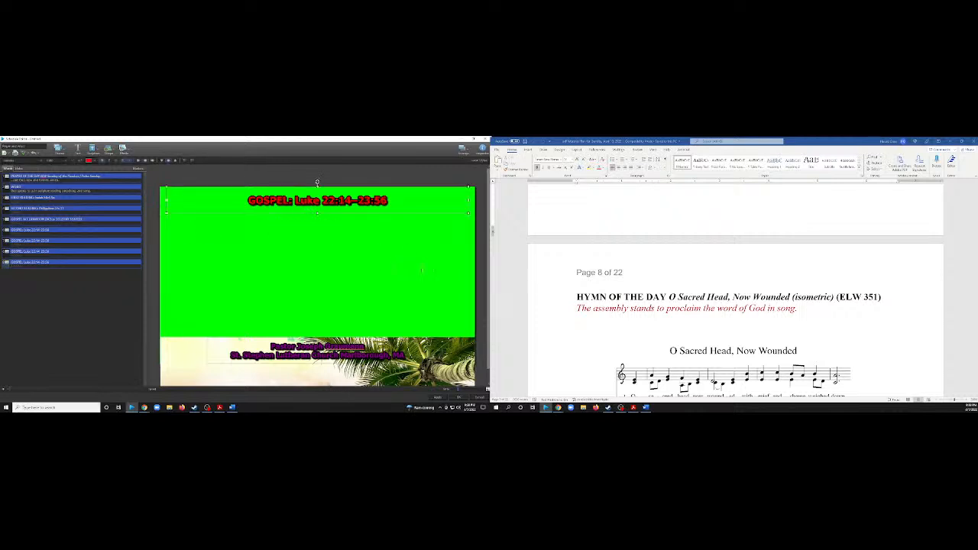
scroll(679, 314, "up", 6)
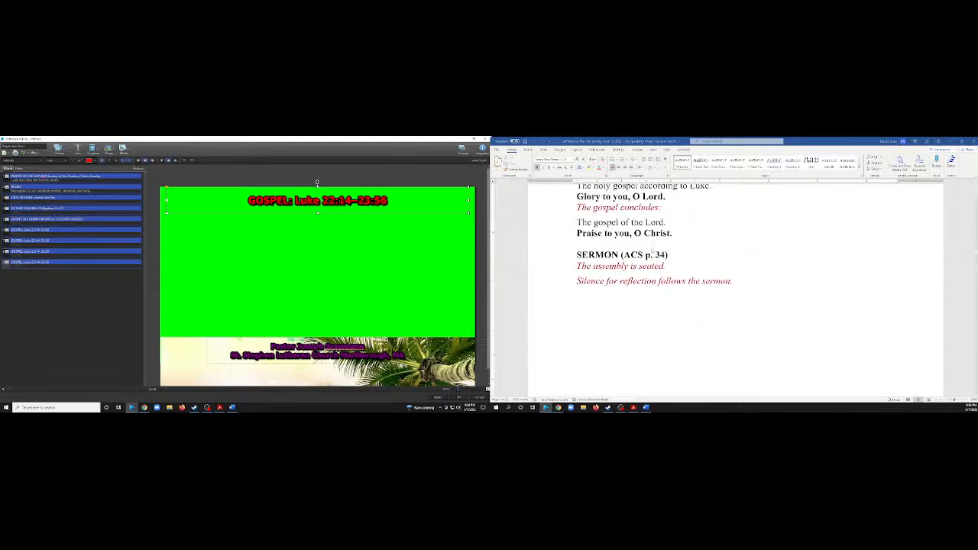
left_click_drag(672, 256, 577, 255)
key("ctrl+c")
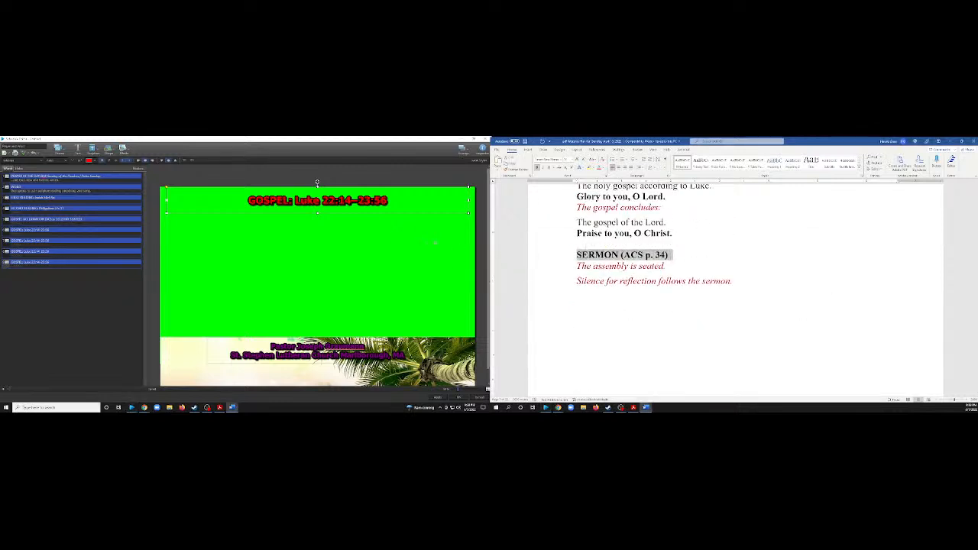
double_click(344, 201)
key("ctrl+v")
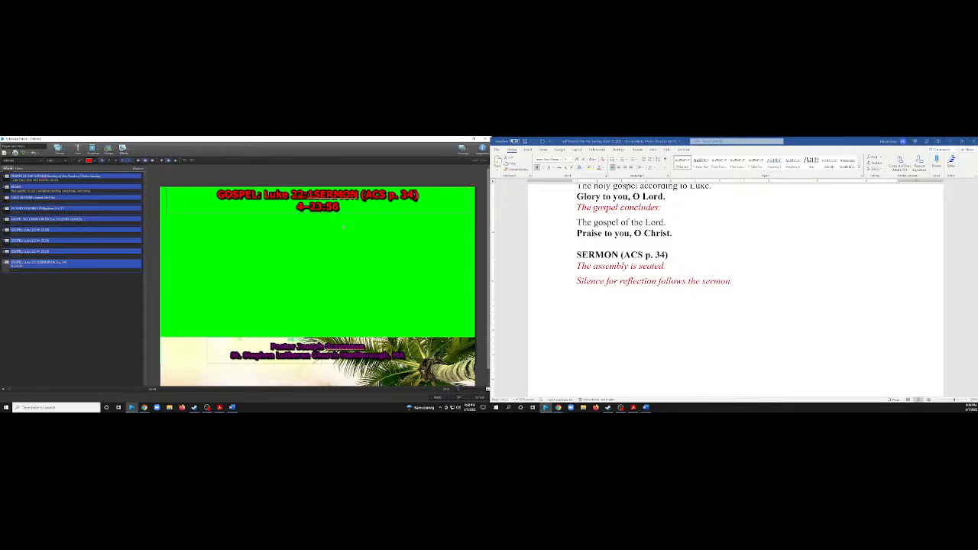
key("ctrl+a")
key("ctrl+v")
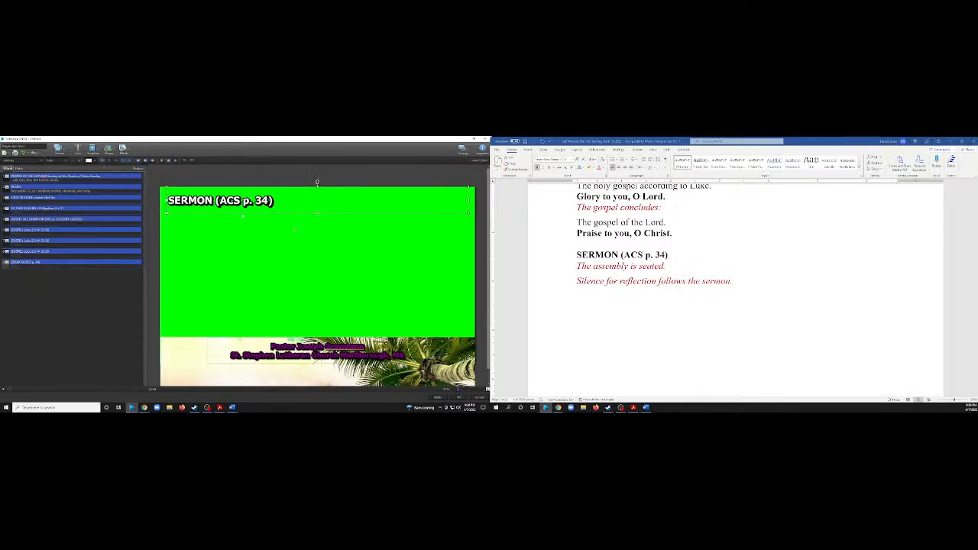
Format the sermon title as centered red text aligned to the top of its text box.
left_click(145, 160)
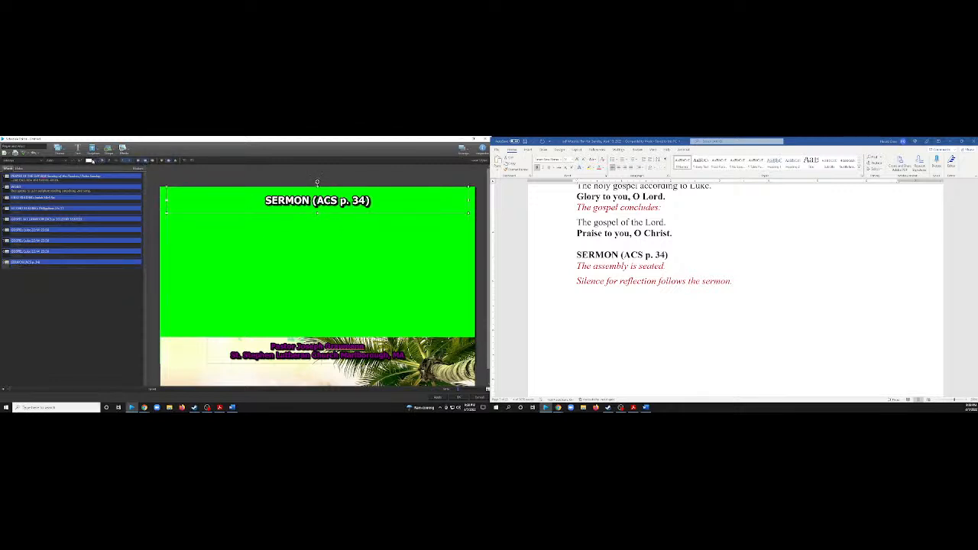
left_click(90, 161)
left_click(91, 184)
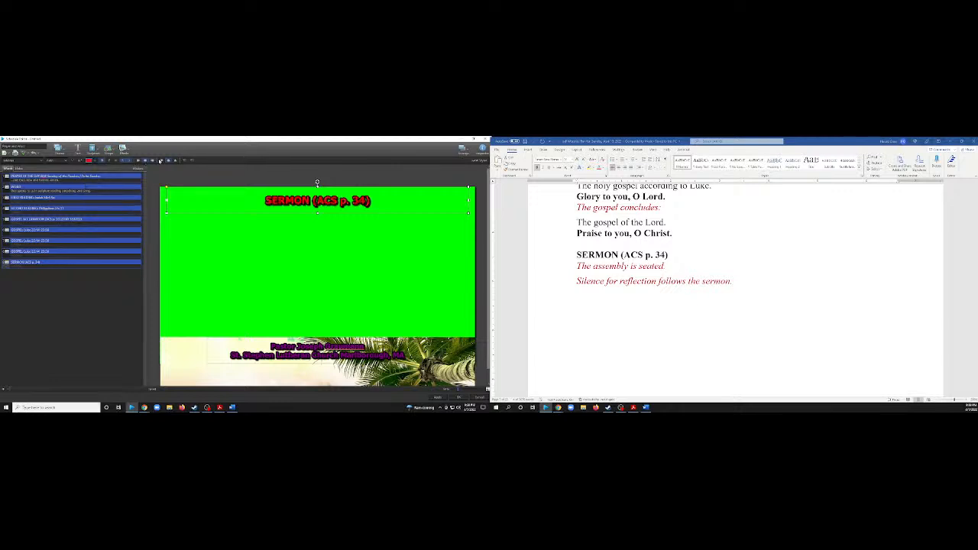
left_click(162, 161)
left_click(256, 284)
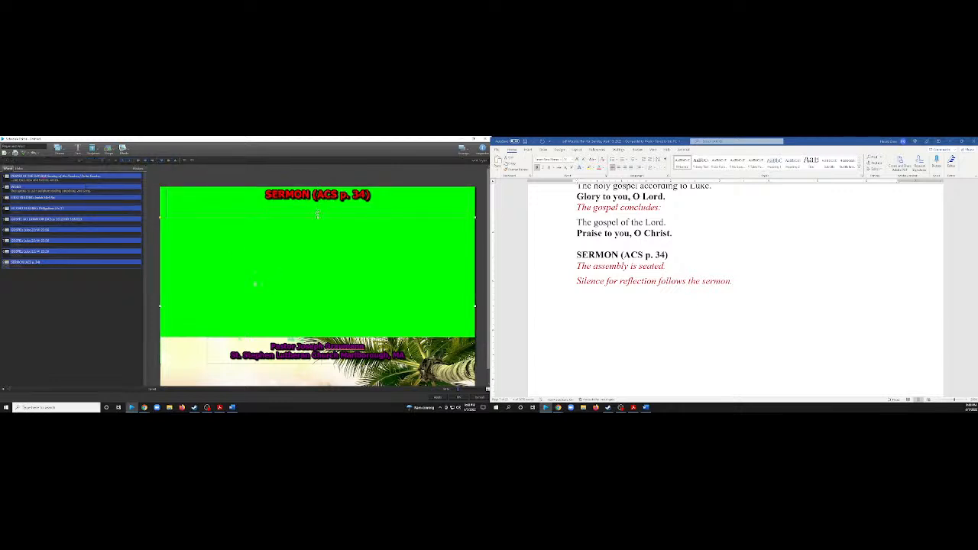
left_click(117, 291)
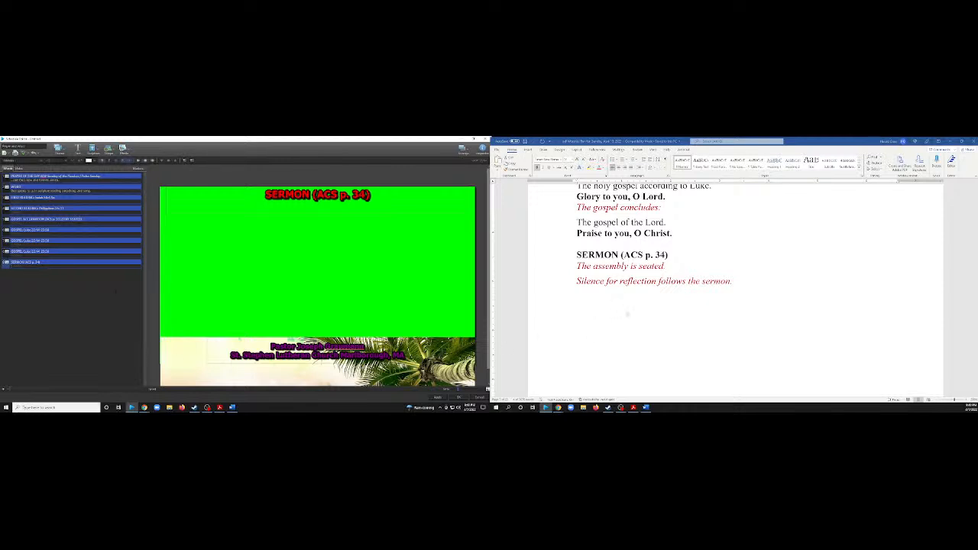
Duplicate the sermon slide to make the hymn slide.
scroll(627, 314, "down", 5)
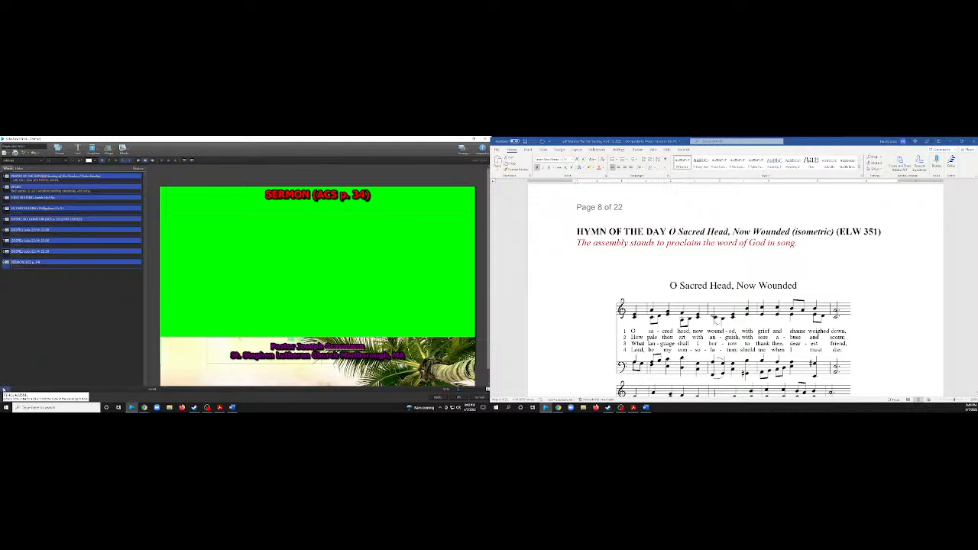
right_click(69, 268)
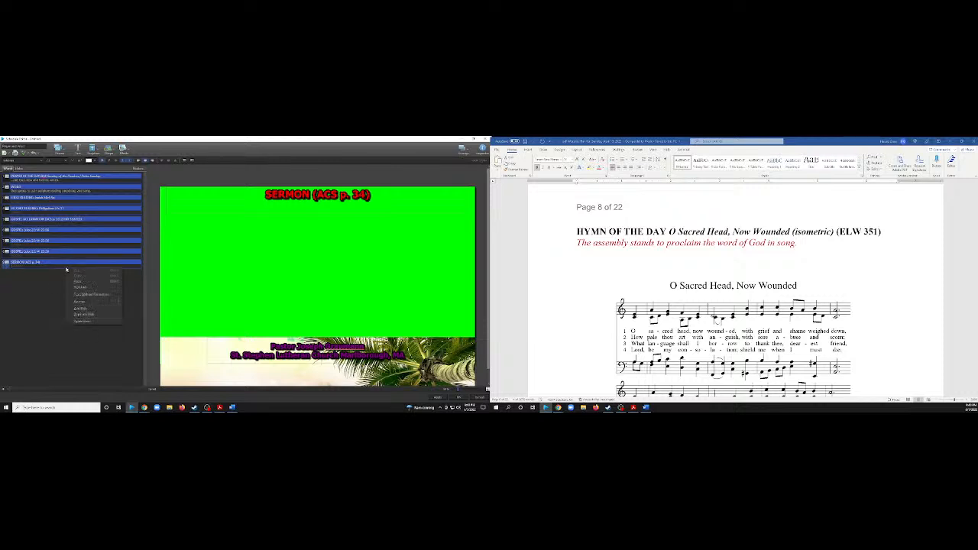
left_click(84, 315)
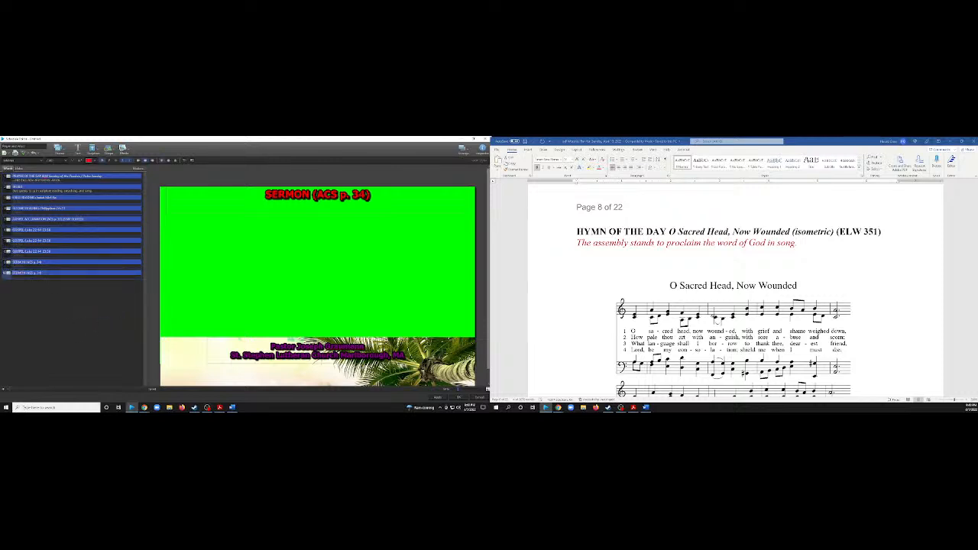
Replace the duplicated slide's title with "HYMN OF THE DAY O Sacred Head, Now Wounded (isometric) (ELW 351)" from the worship plan.
left_click(317, 185)
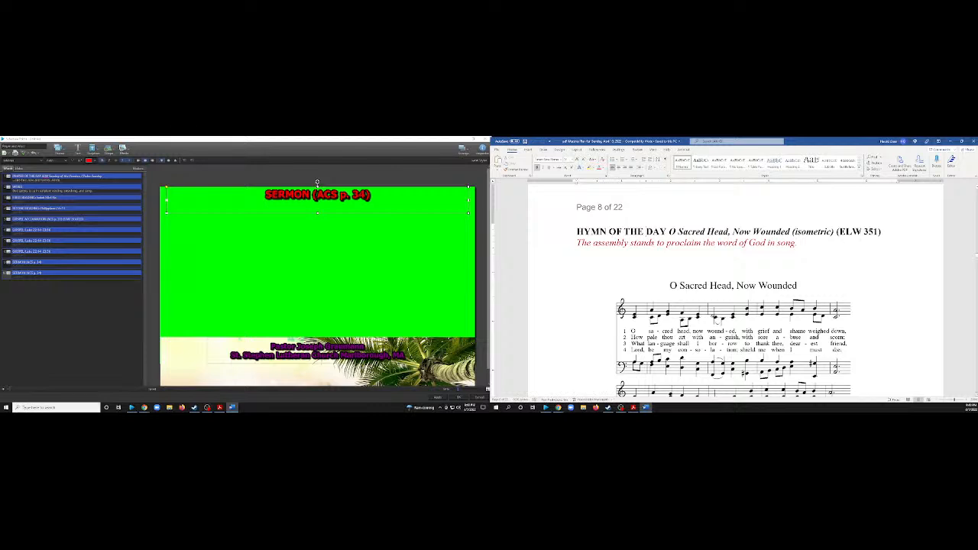
left_click_drag(882, 232, 578, 231)
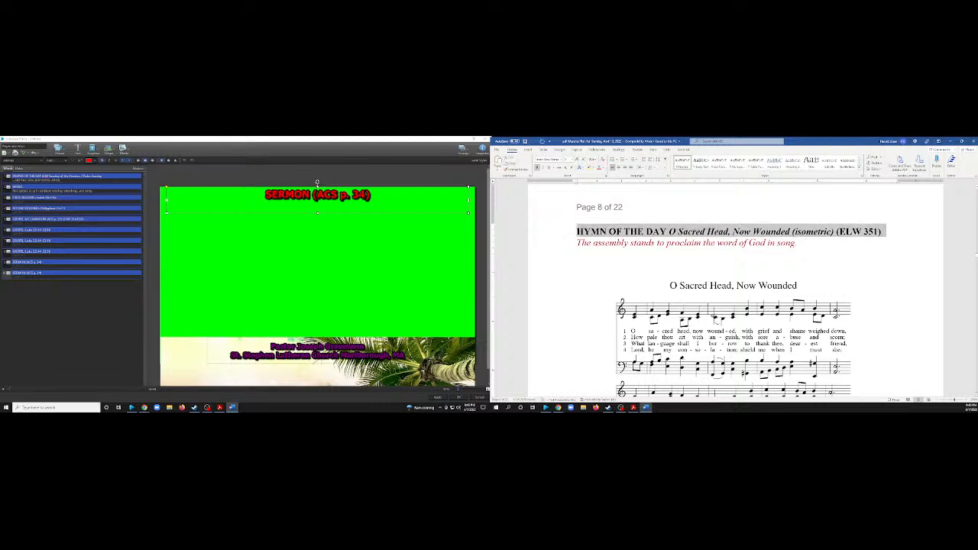
double_click(317, 183)
key("ctrl+v")
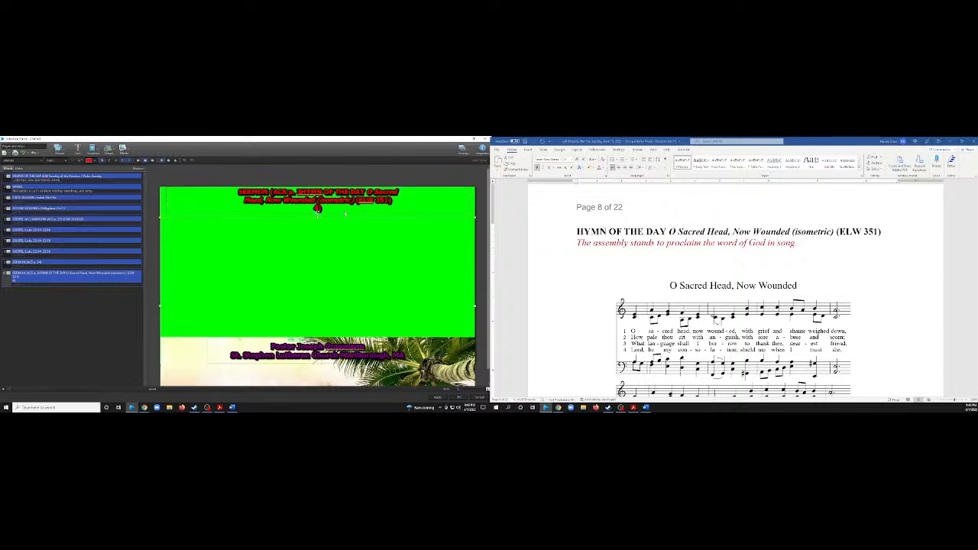
left_click(326, 194)
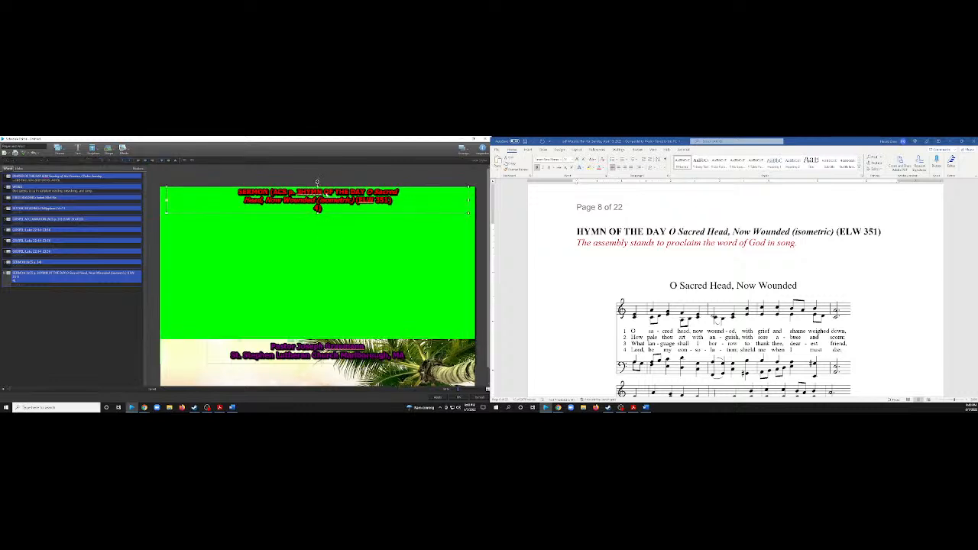
key("ctrl+a")
key("ctrl+v")
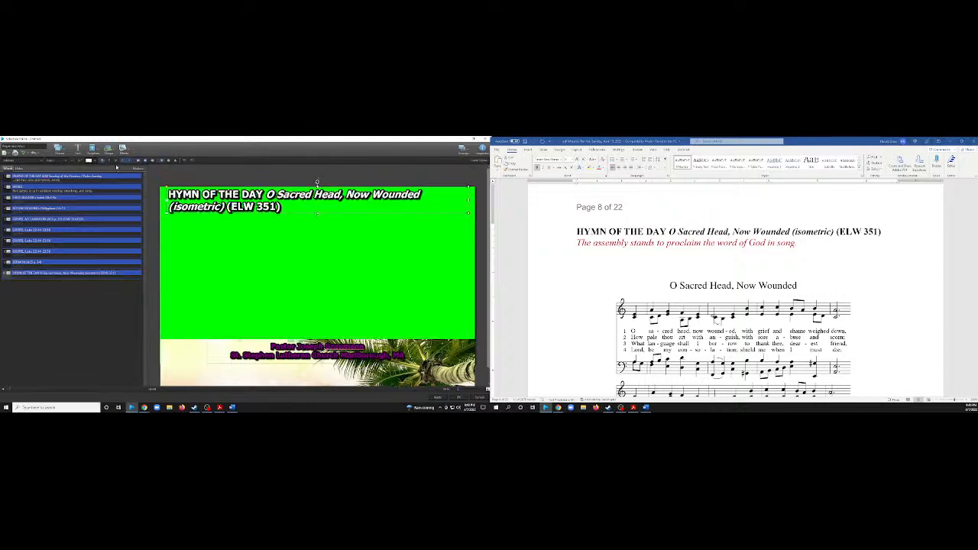
Color the Hymn of the Day title red.
left_click(91, 161)
left_click(90, 186)
left_click(317, 217)
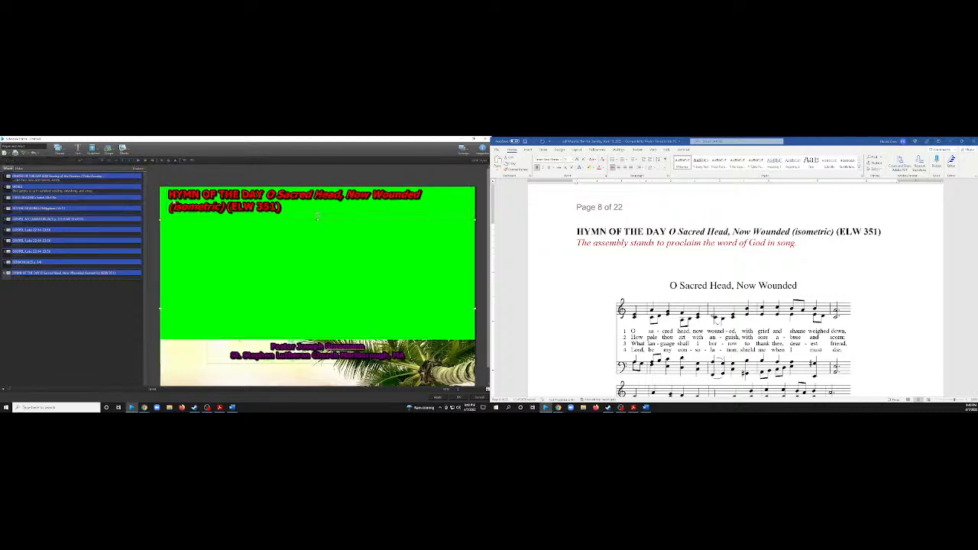
Reduce the height of the hymn title's text box so the title fits on a single line.
left_click(317, 212)
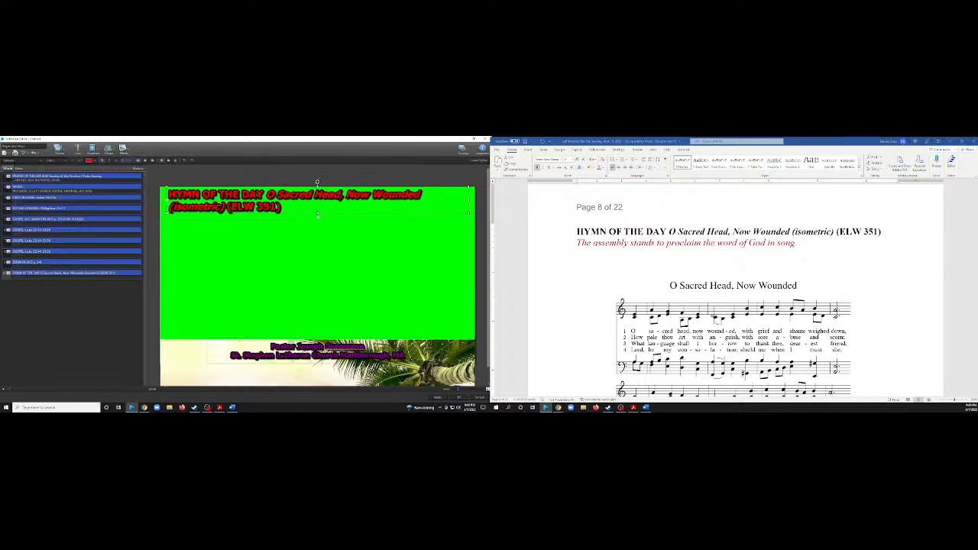
left_click(318, 213)
left_click(319, 223)
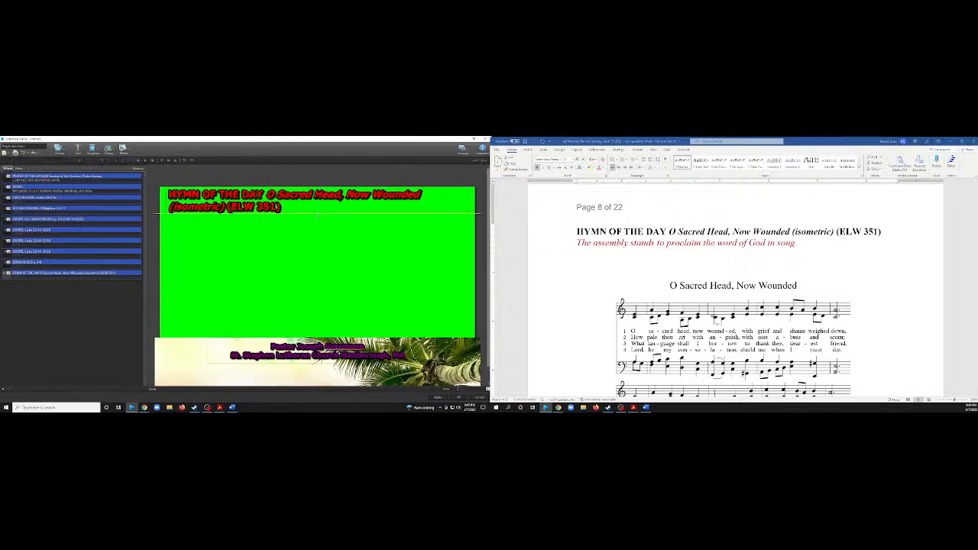
left_click(317, 214)
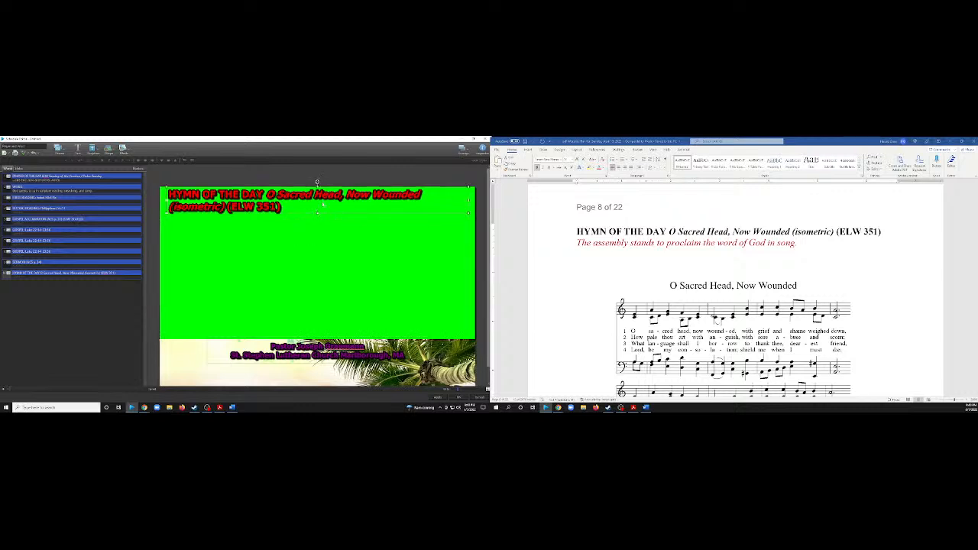
left_click(317, 183)
left_click_drag(318, 215, 318, 207)
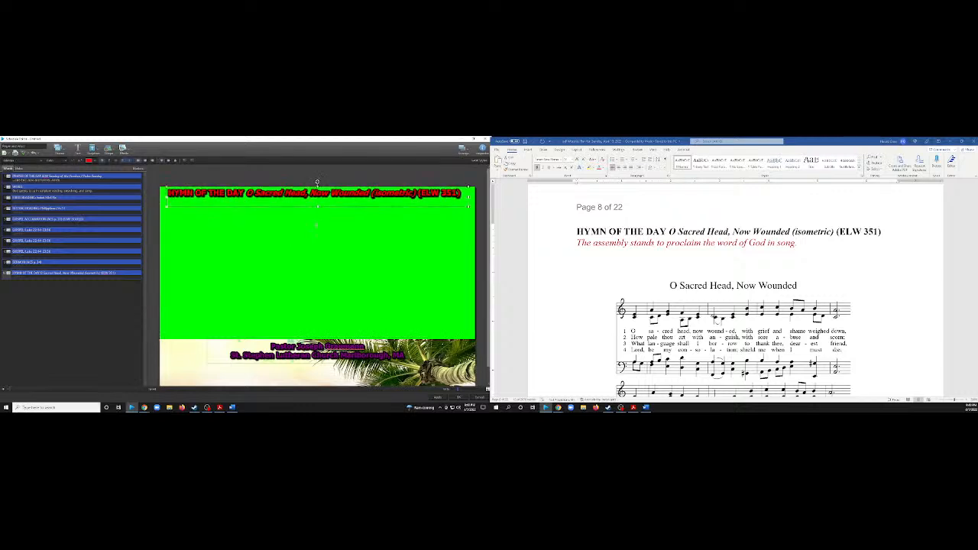
left_click(317, 216)
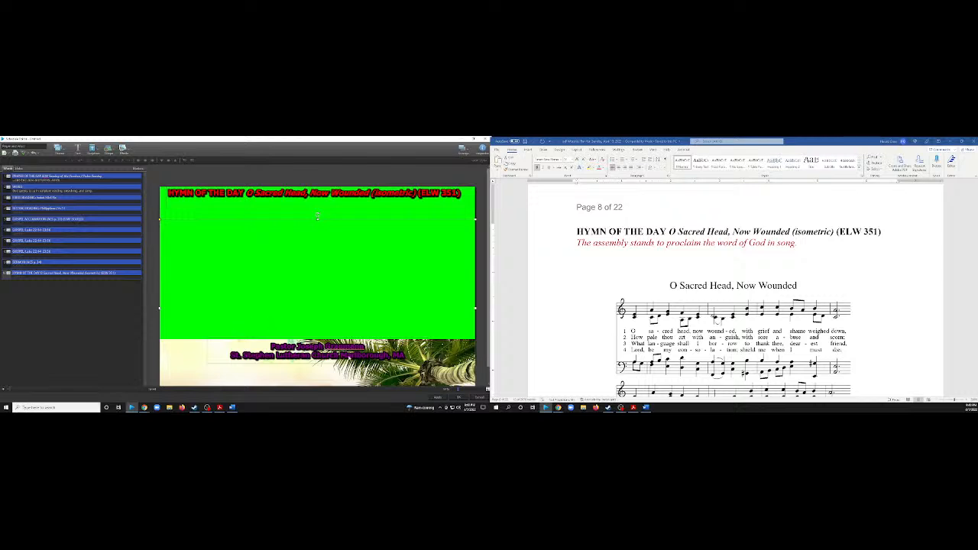
left_click(348, 356)
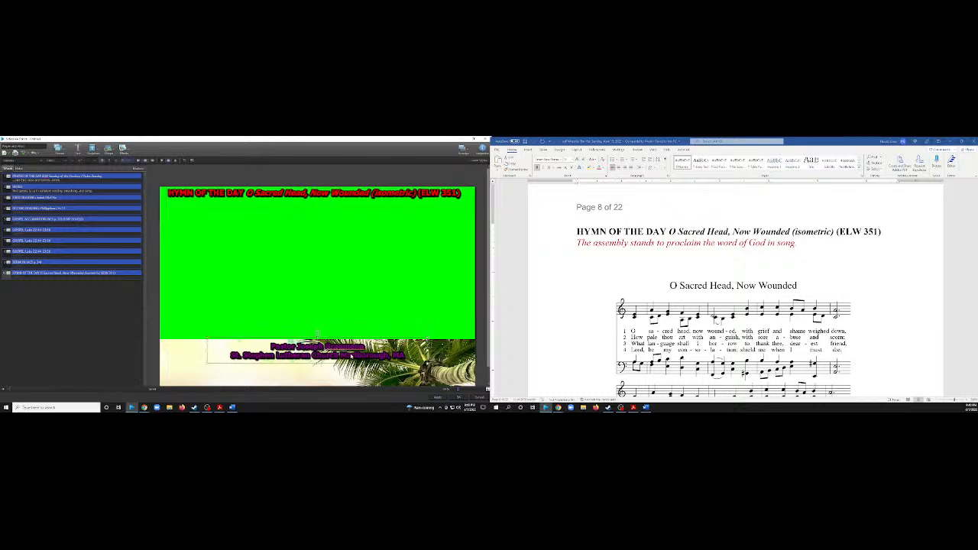
key("Delete")
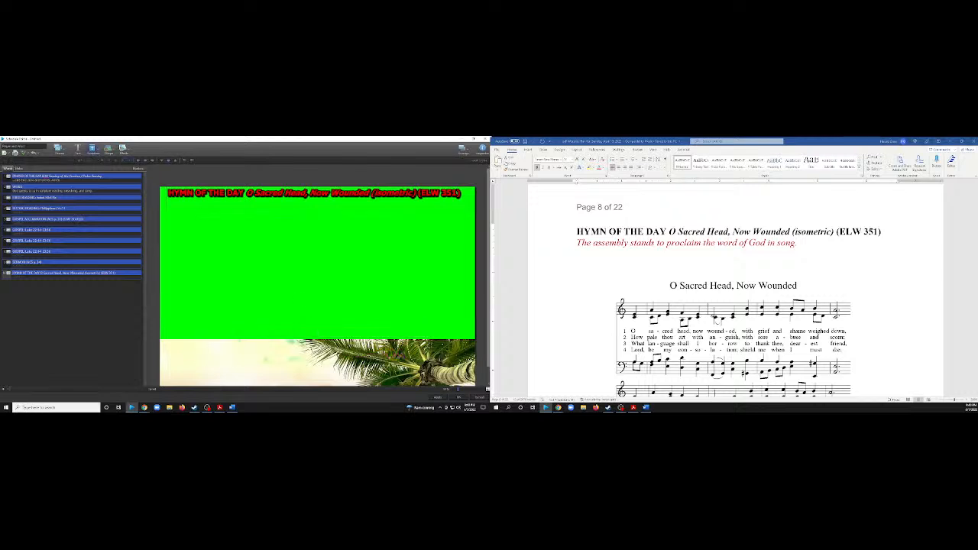
key("ctrl+z")
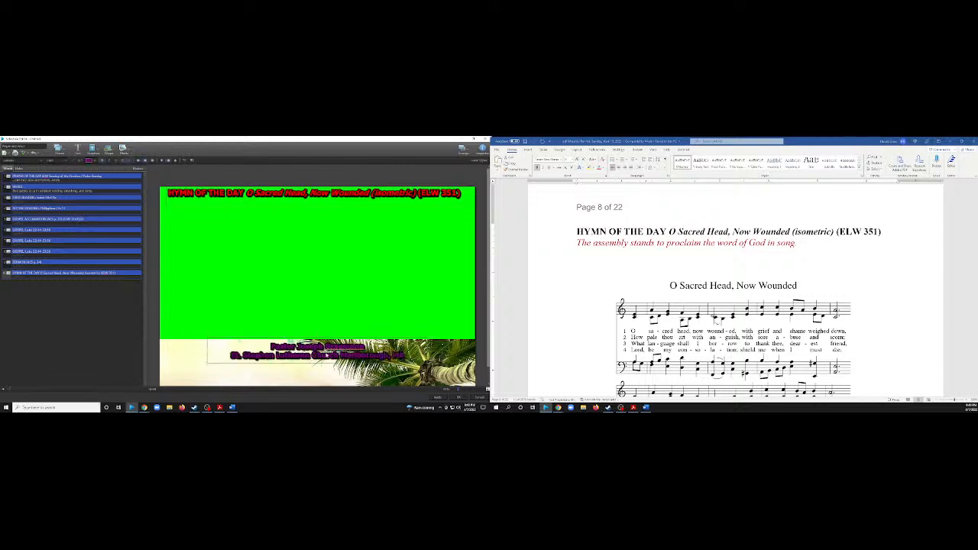
Replace the pastor and church text in the hymn slide's lower-third with the music director's first name followed by "Music Director".
left_click(317, 336)
type("Stand")
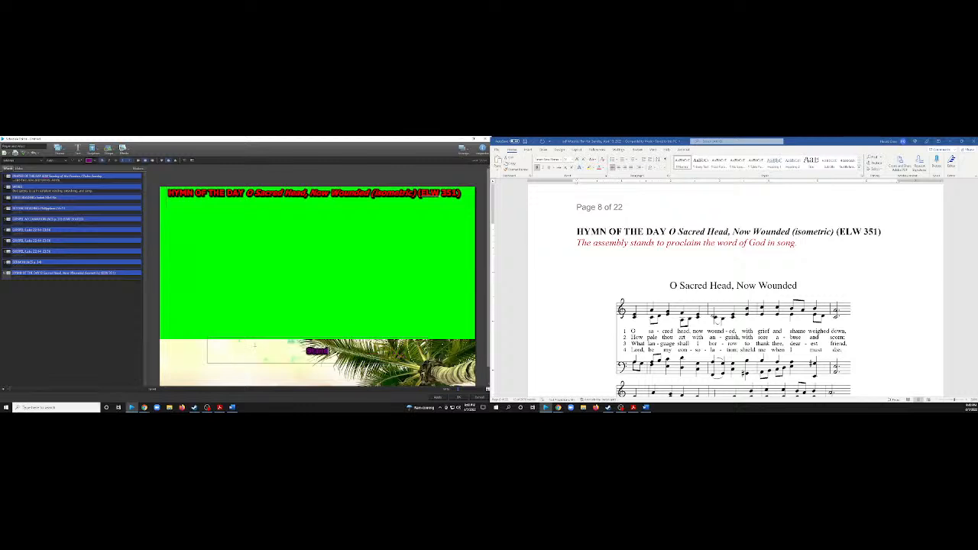
key("BackSpace")
type("Music Director")
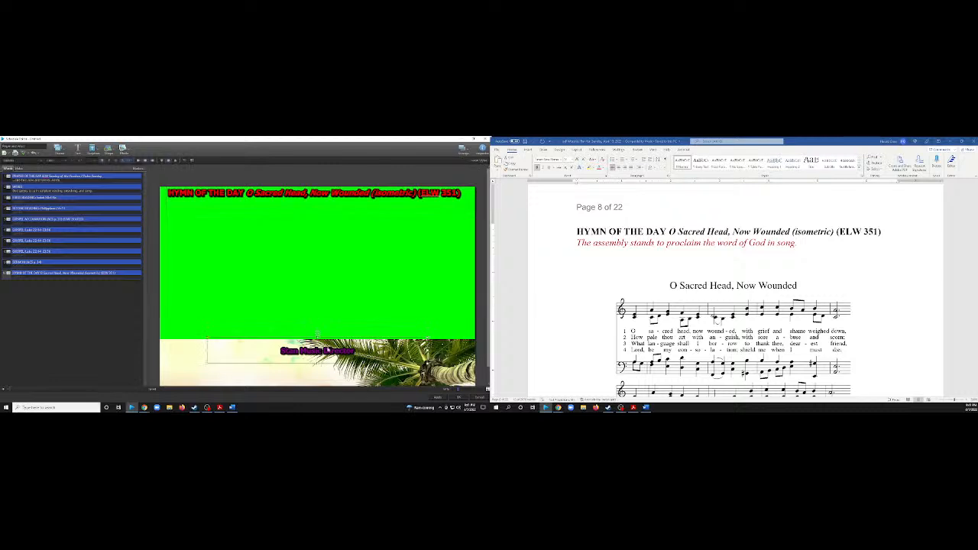
Enlarge the font of the music director line in the hymn slide's lower-third.
left_click(80, 162)
left_click(80, 162)
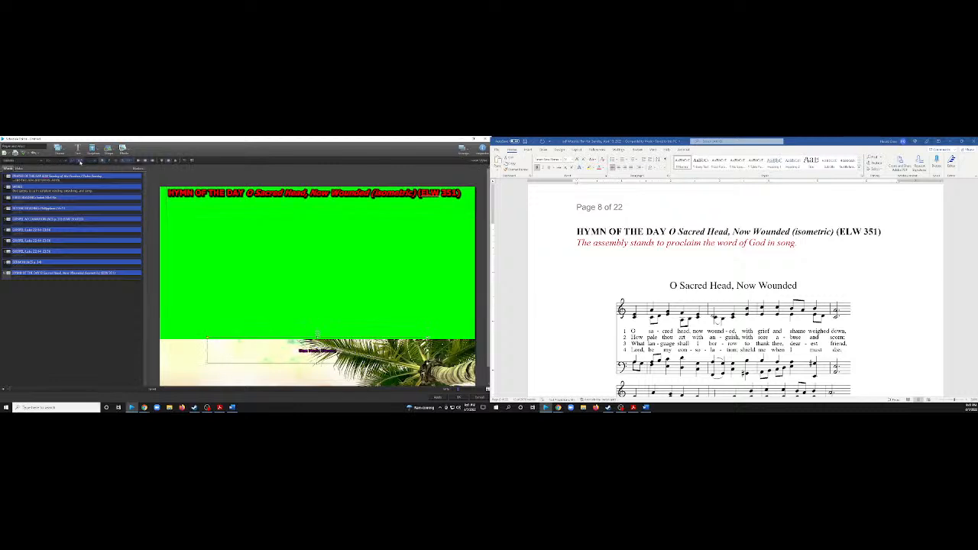
left_click(80, 162)
left_click(80, 162)
left_click(80, 162)
left_click(80, 162)
left_click(80, 162)
left_click(80, 162)
left_click(81, 162)
left_click(81, 162)
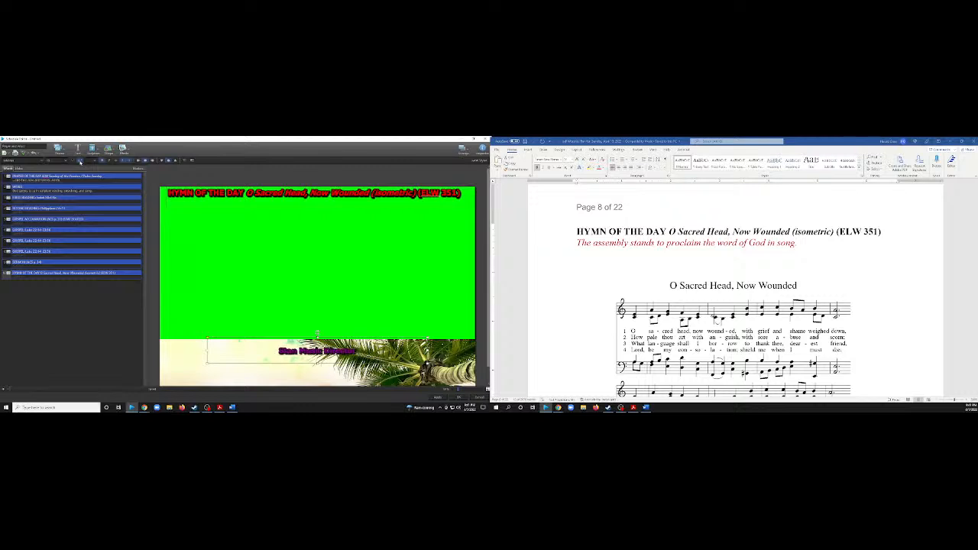
left_click(80, 162)
left_click(80, 162)
left_click(81, 162)
left_click(81, 162)
Increase the music director line's font size a little more and save the edited Prayer and Word slides.
left_click(80, 162)
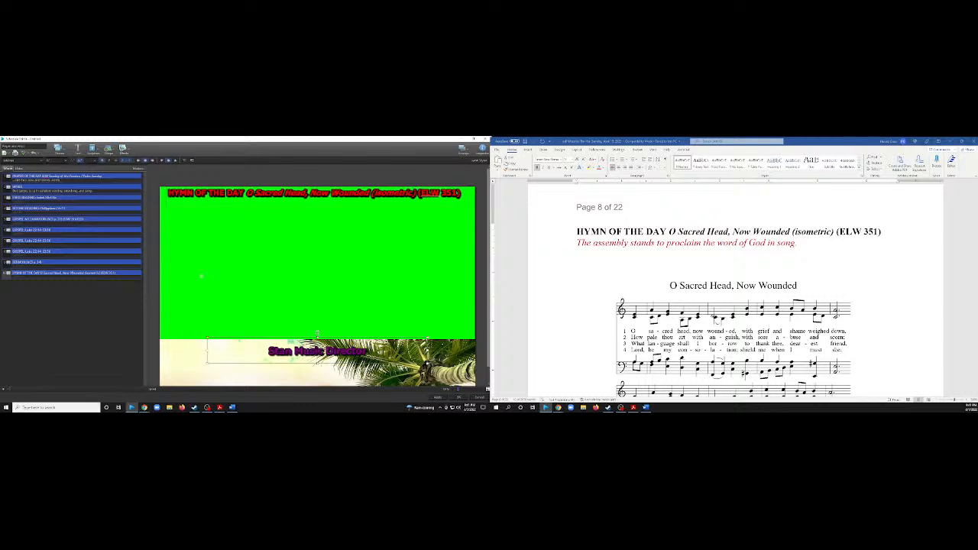
left_click(81, 162)
left_click(80, 162)
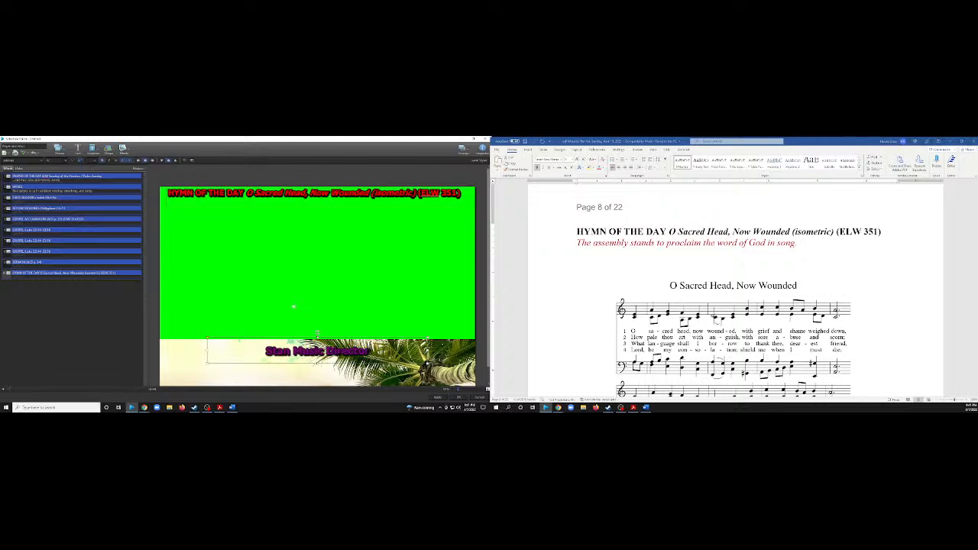
left_click(437, 397)
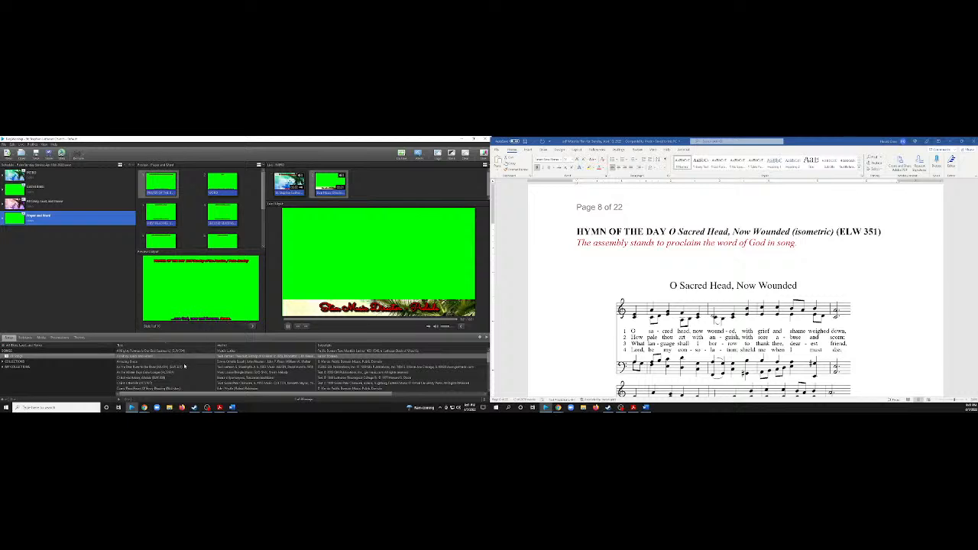
Look through the song library for the hymn "O Sacred Head, Now Wounded".
scroll(184, 367, "down", 10)
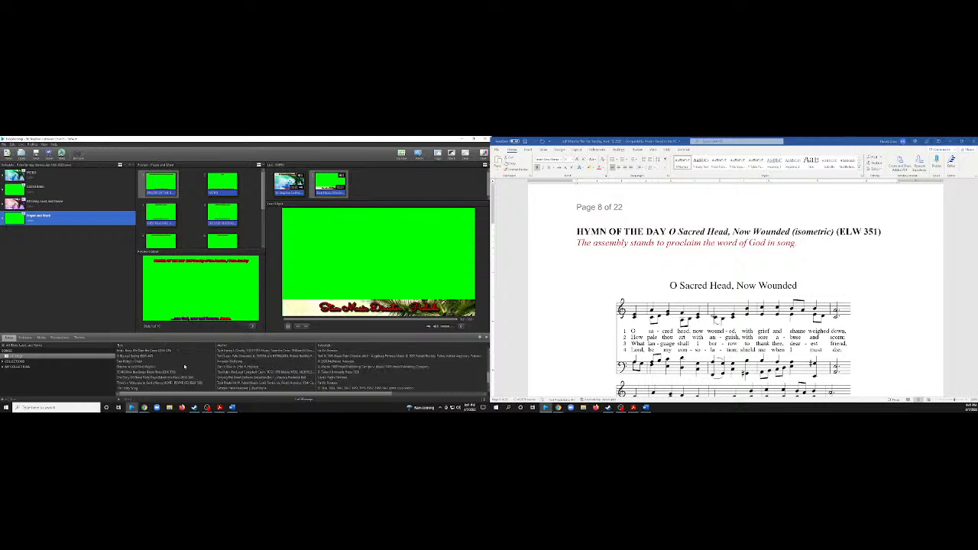
scroll(187, 368, "down", 2)
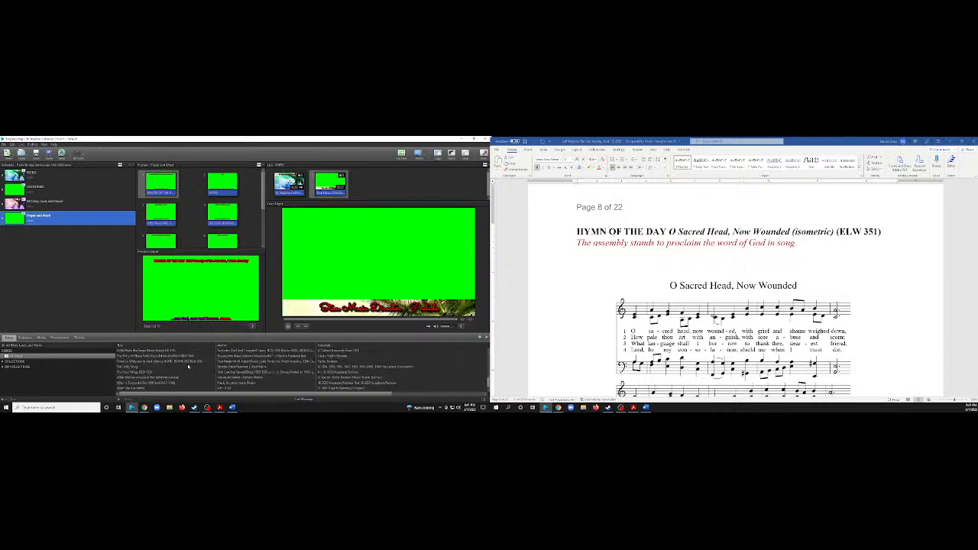
scroll(189, 368, "down", 5)
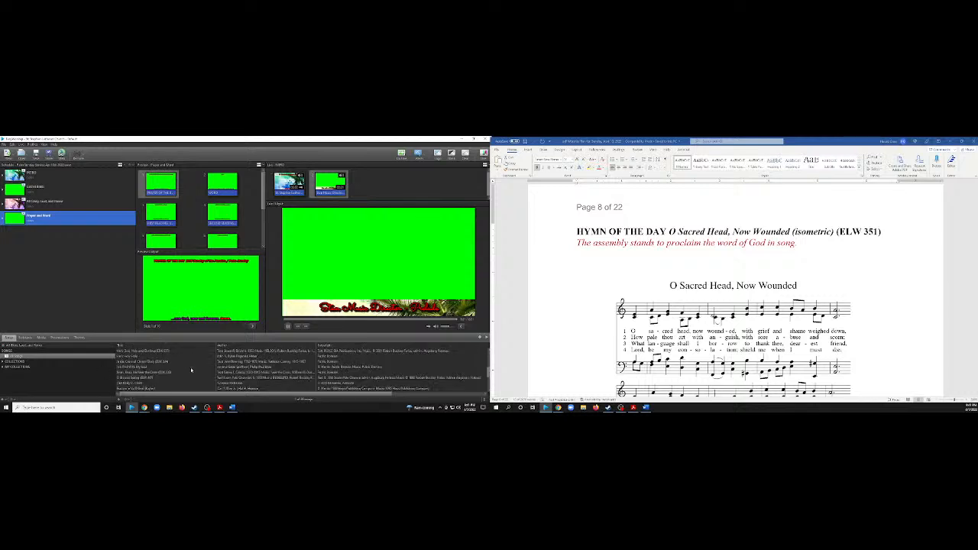
scroll(191, 371, "down", 3)
scroll(191, 371, "down", 3)
scroll(191, 370, "down", 5)
scroll(191, 371, "down", 5)
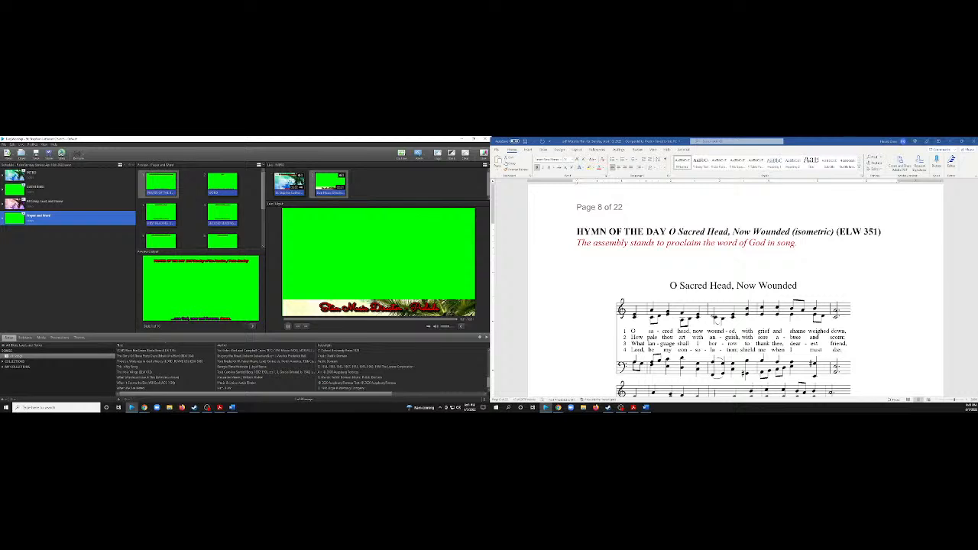
Search SongSelect for "O Sacred Head, Now Wounded", copying the hymn title from the worship plan.
left_click(48, 153)
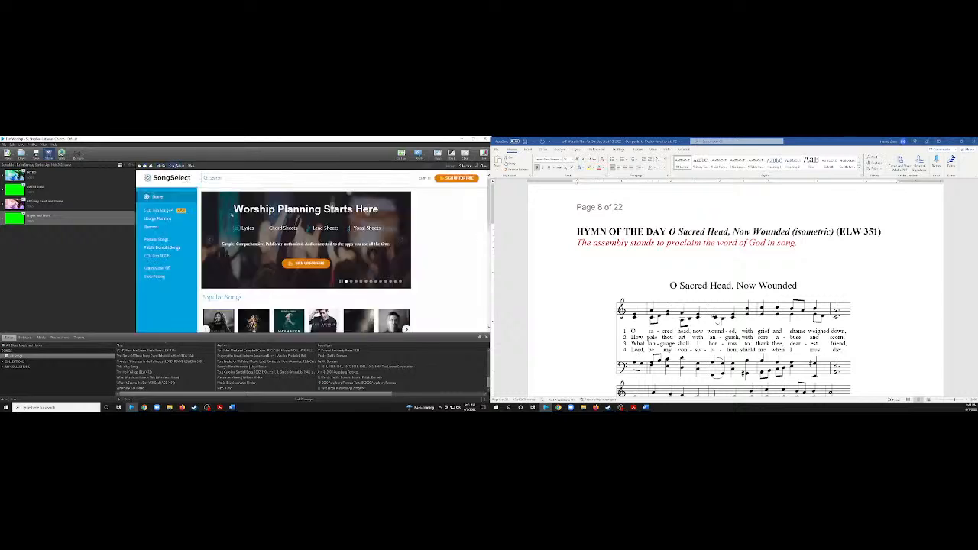
left_click(230, 181)
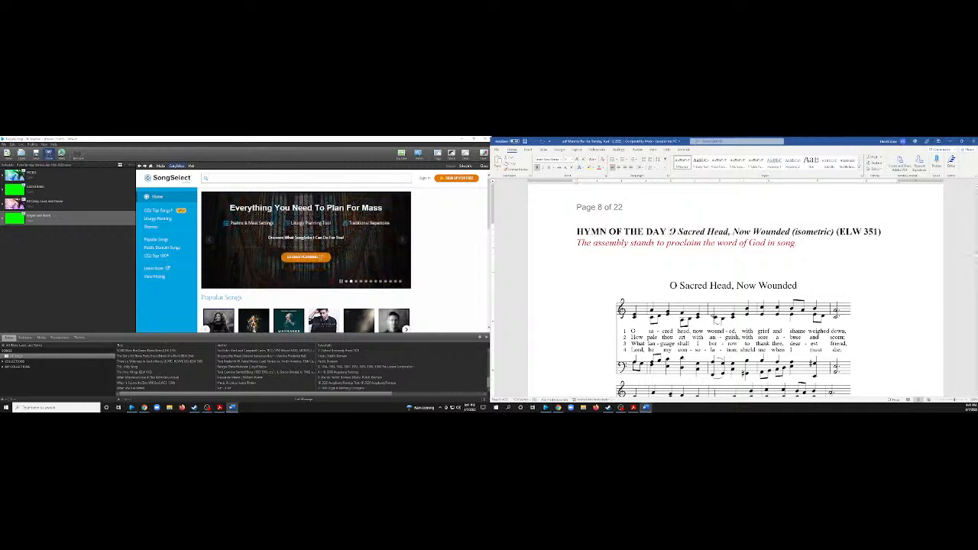
left_click_drag(669, 232, 791, 231)
key("ctrl+c")
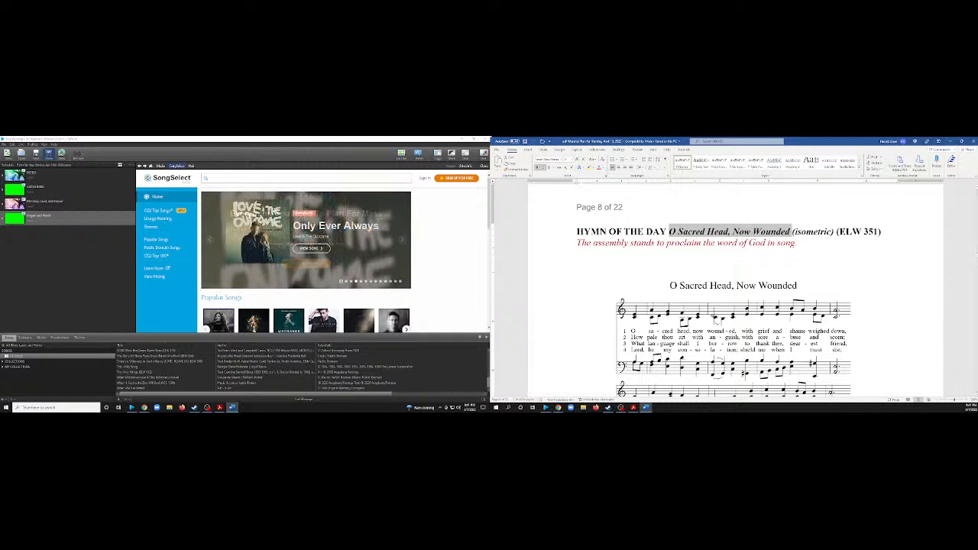
left_click(269, 180)
key("ctrl+v")
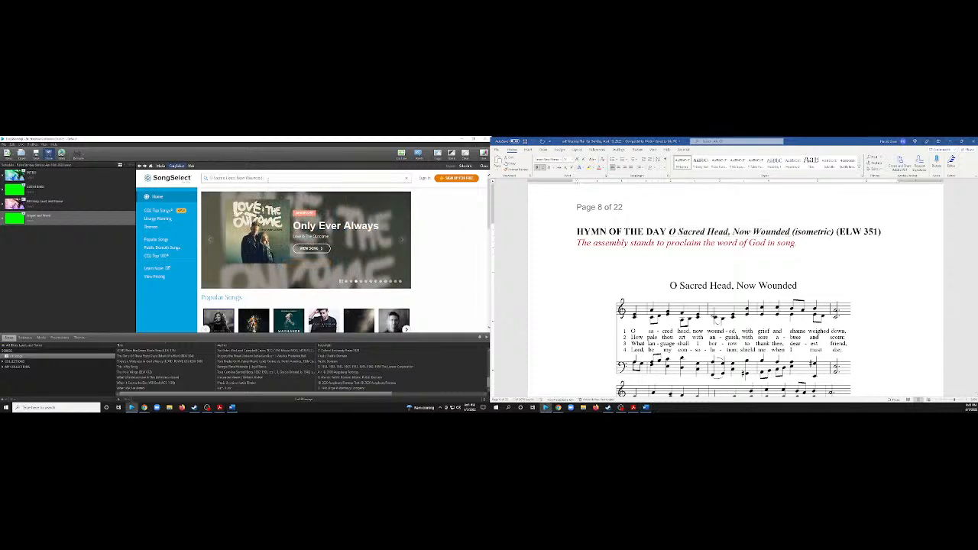
key("Return")
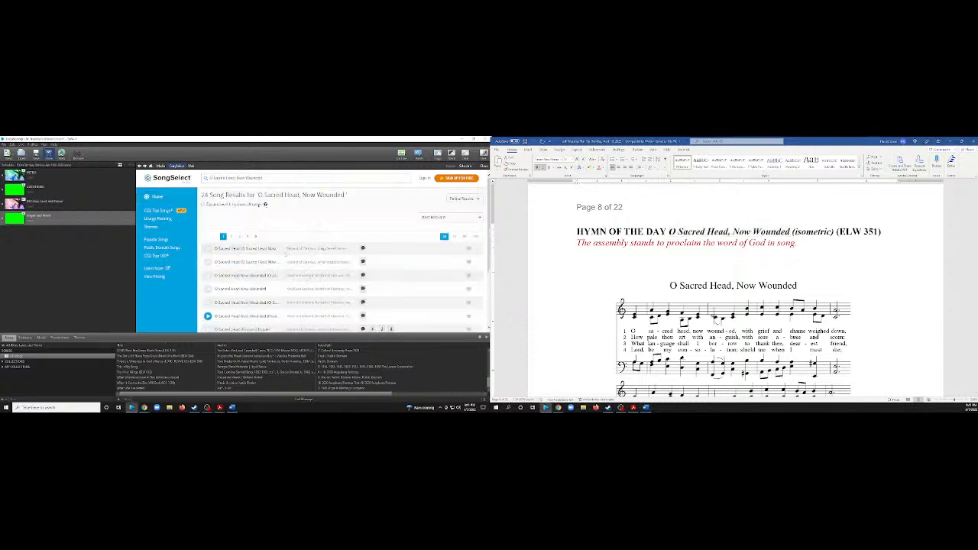
Show 20 results per page and compare the listed versions with the hymn's verses and credits in the worship plan.
scroll(604, 278, "down", 10)
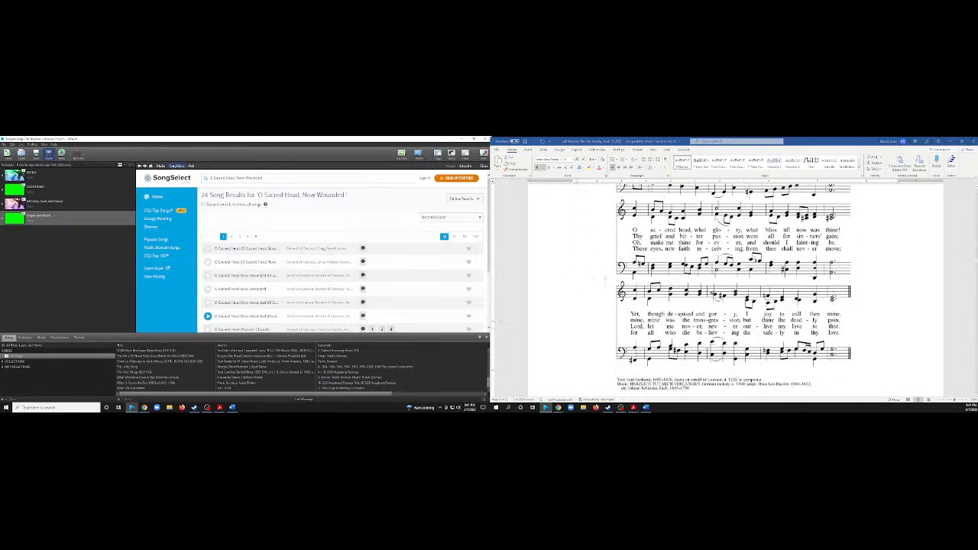
scroll(605, 278, "down", 2)
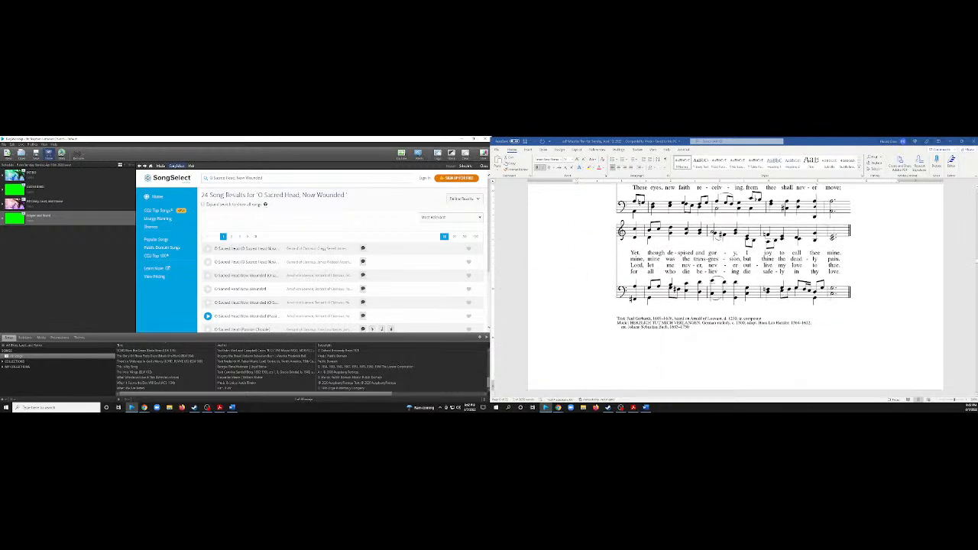
scroll(304, 264, "down", 3)
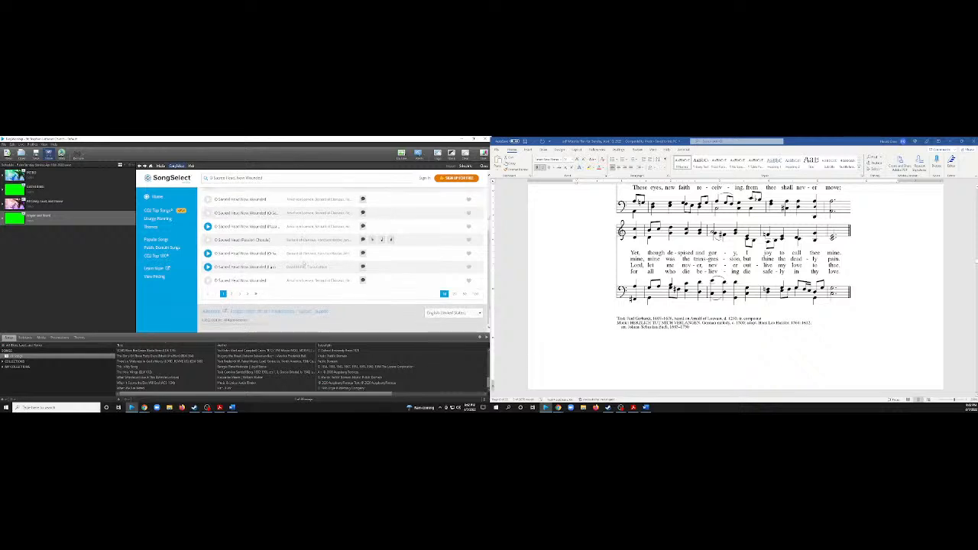
scroll(305, 265, "up", 3)
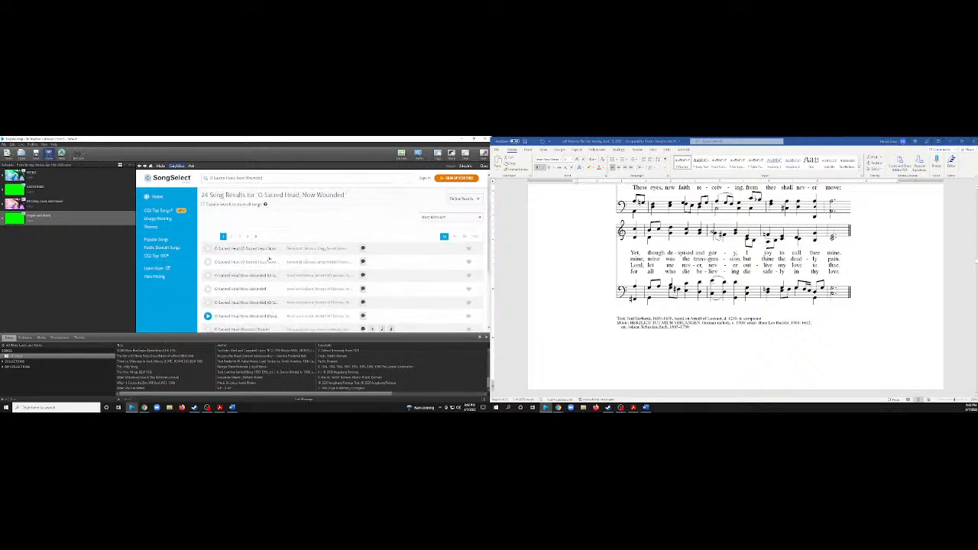
left_click(455, 237)
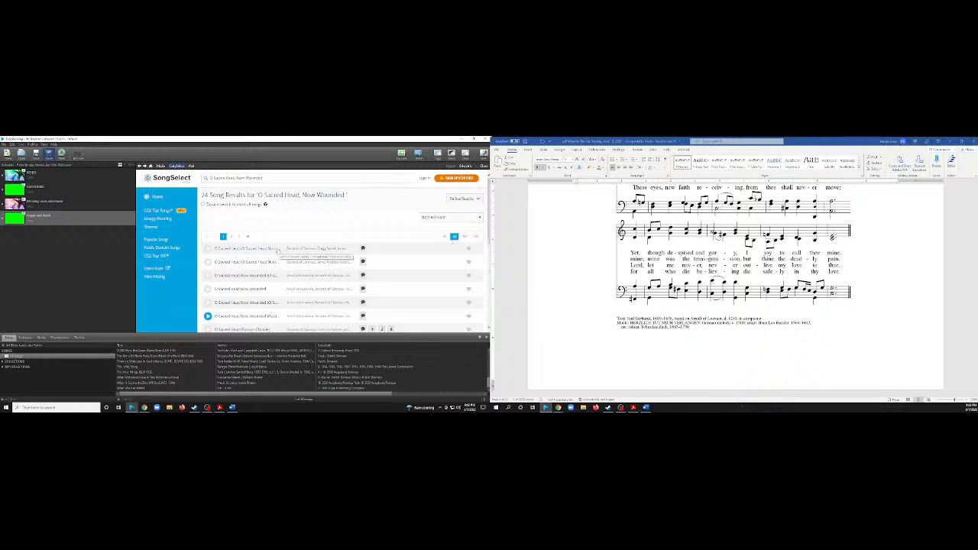
scroll(584, 285, "up", 8)
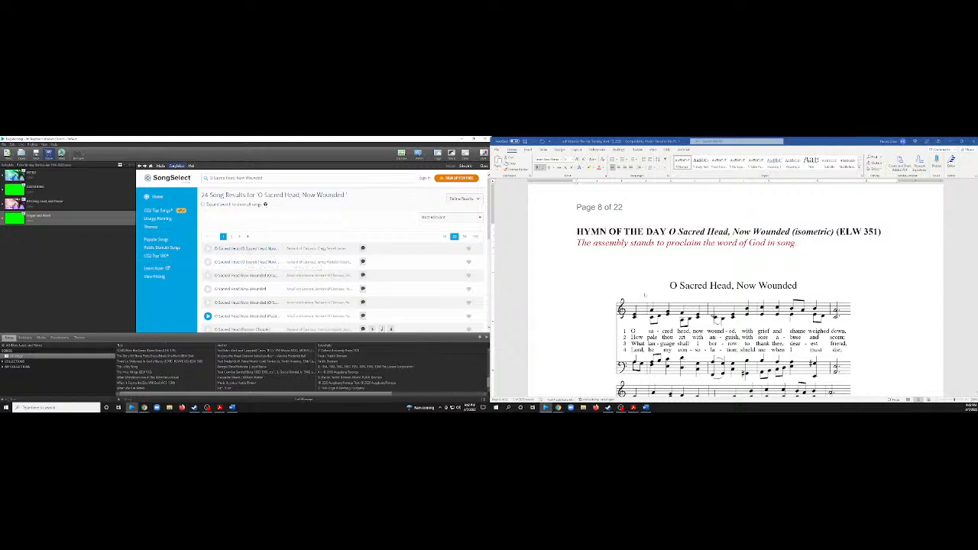
scroll(734, 291, "down", 5)
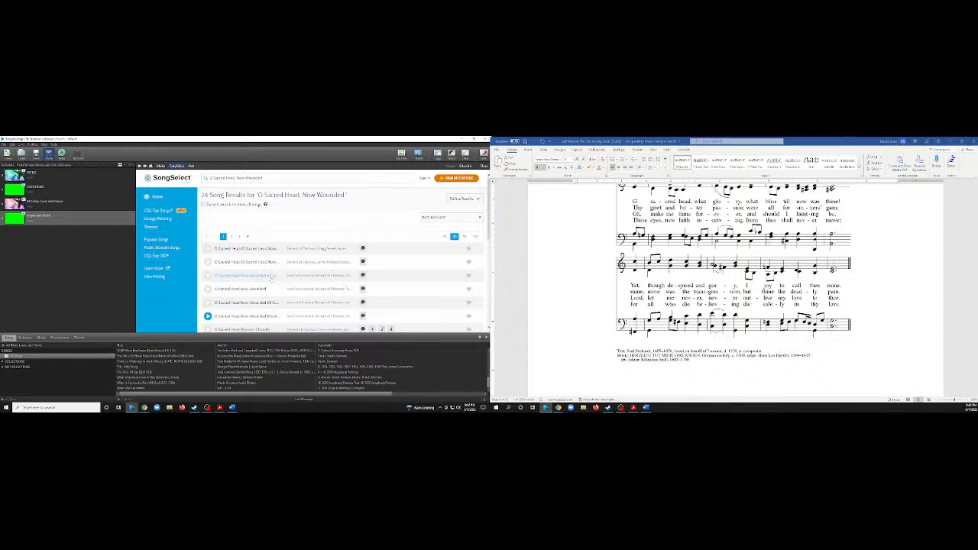
Request the third result's lyrics and proceed to the SongSelect sign-in, continuing with the current browser.
left_click(362, 275)
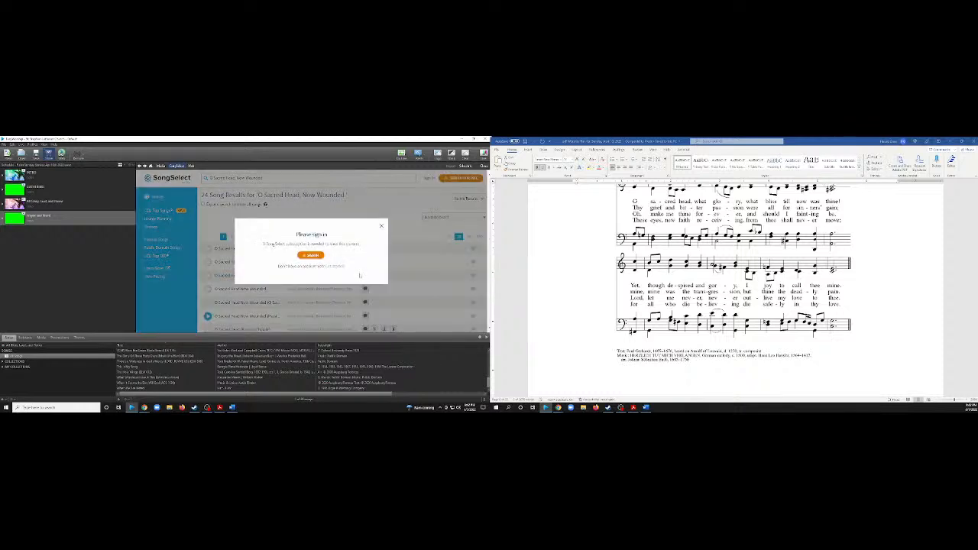
left_click(311, 255)
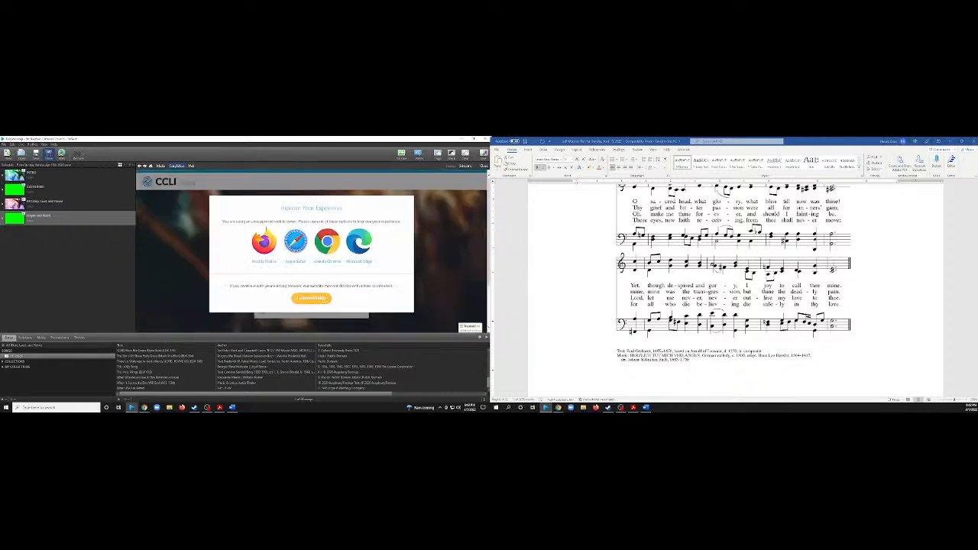
left_click(311, 298)
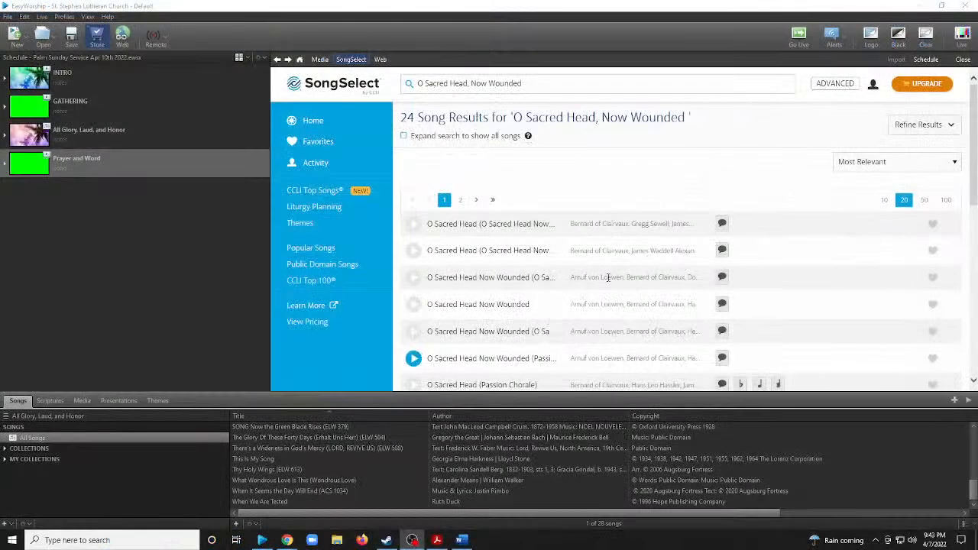
Review the lyrics of the third result, "O Sacred Head Now Wounded (O Sacred Head)", and return to the results.
left_click(722, 277)
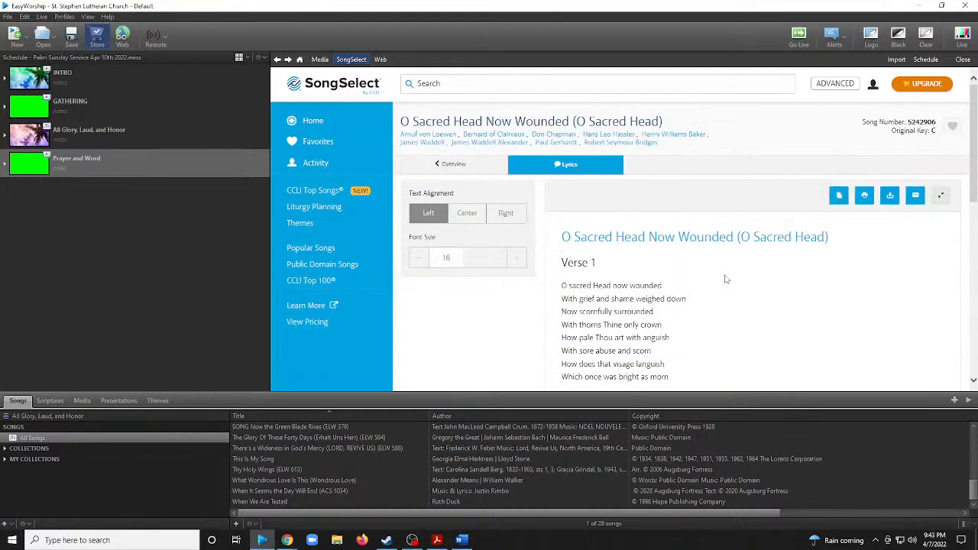
scroll(726, 279, "down", 5)
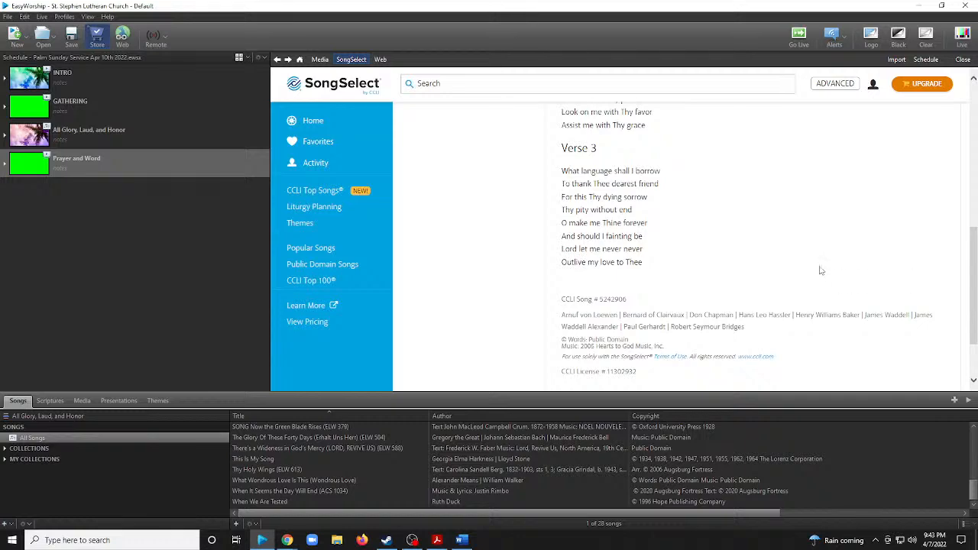
scroll(818, 267, "up", 10)
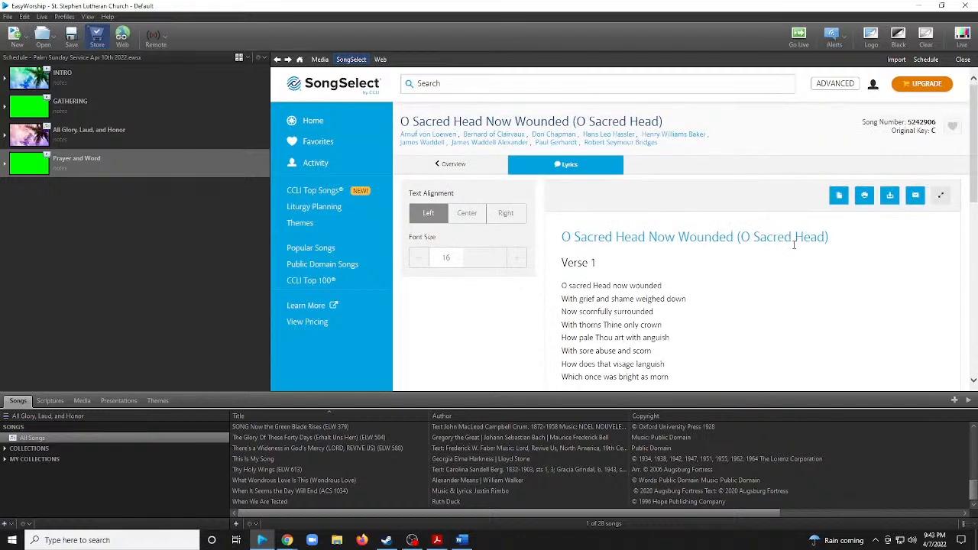
left_click(277, 60)
Examine the verses and credits of the fourth result, "O Sacred Head Now Wounded", and return to the results.
scroll(655, 246, "down", 1)
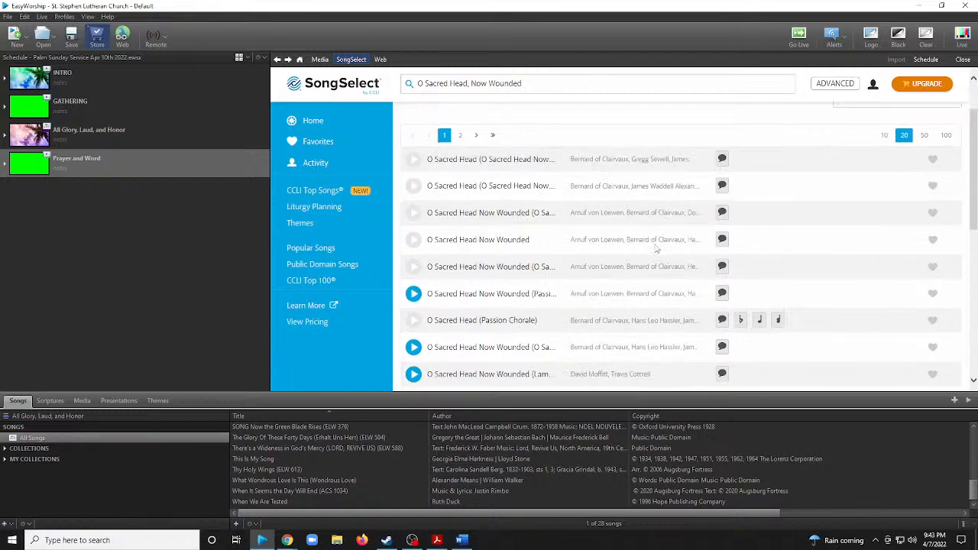
left_click(722, 239)
scroll(734, 253, "down", 6)
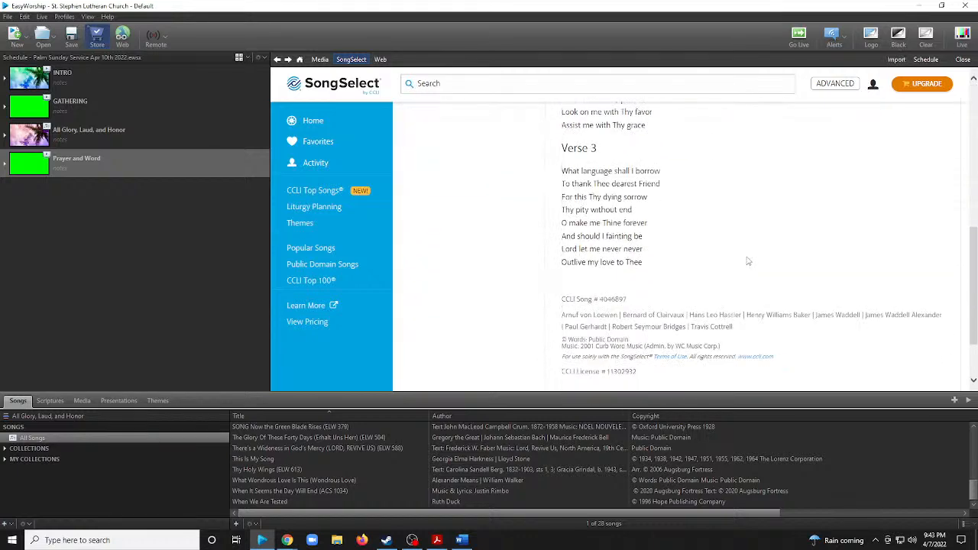
scroll(749, 261, "up", 3)
scroll(748, 261, "down", 3)
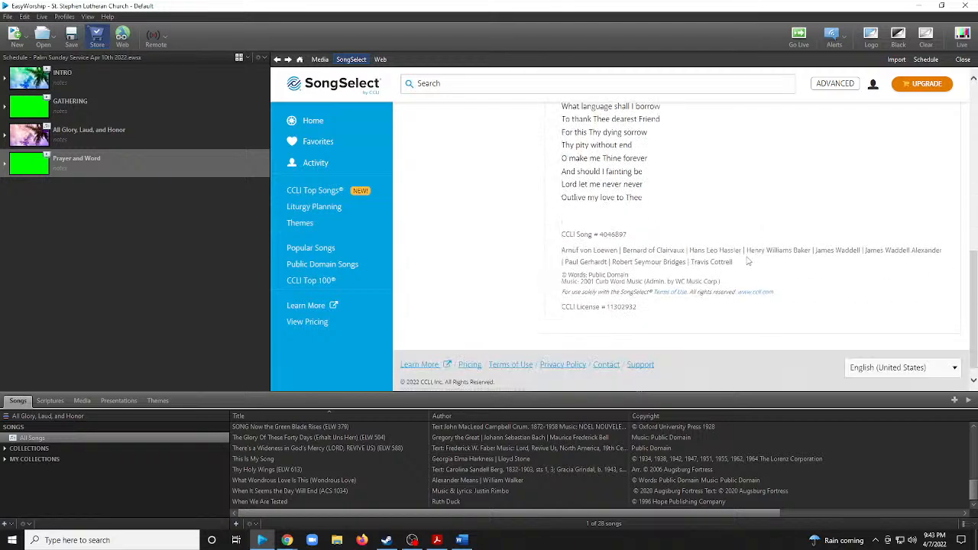
scroll(748, 261, "up", 4)
left_click(278, 61)
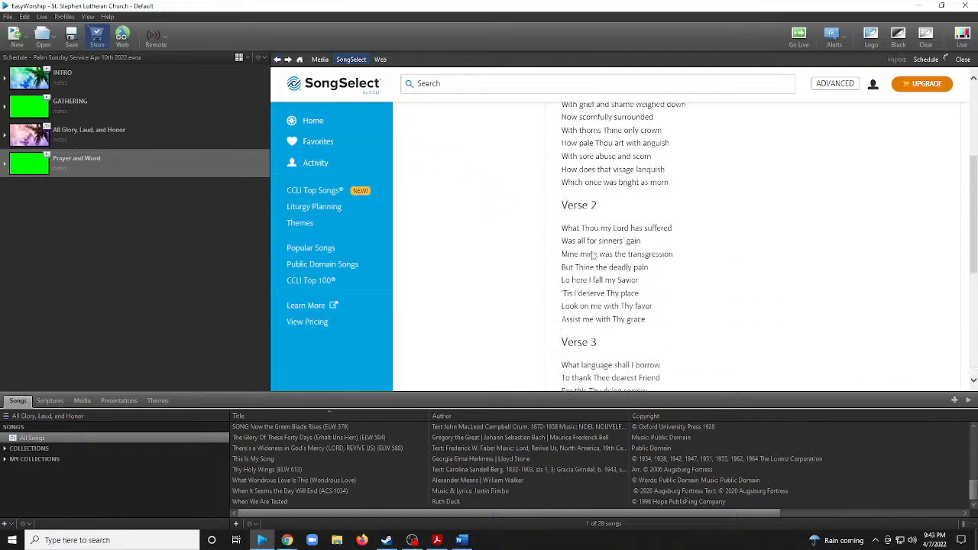
Check the verses of the fifth result's "O Sacred Head Now Wounded" lyrics and return to the results.
scroll(662, 279, "down", 1)
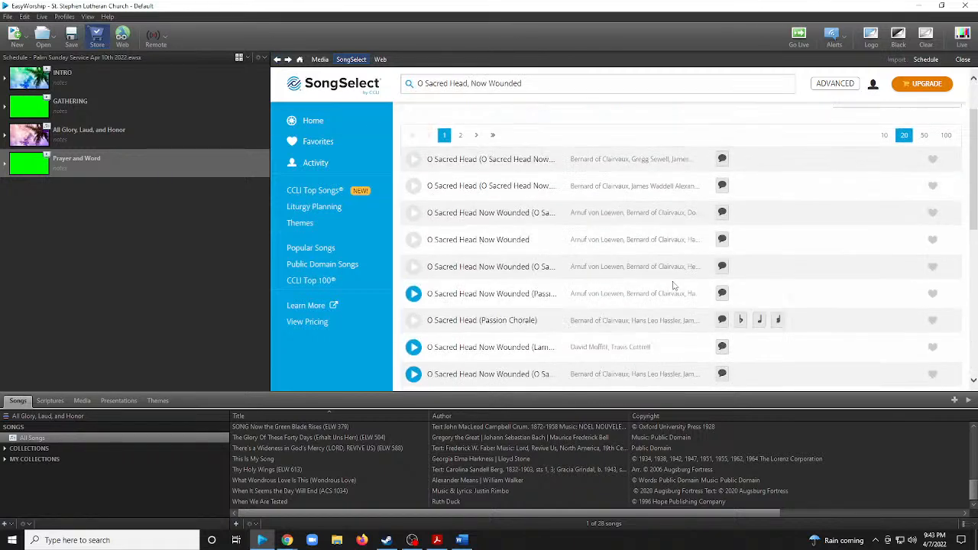
left_click(722, 267)
scroll(725, 270, "down", 5)
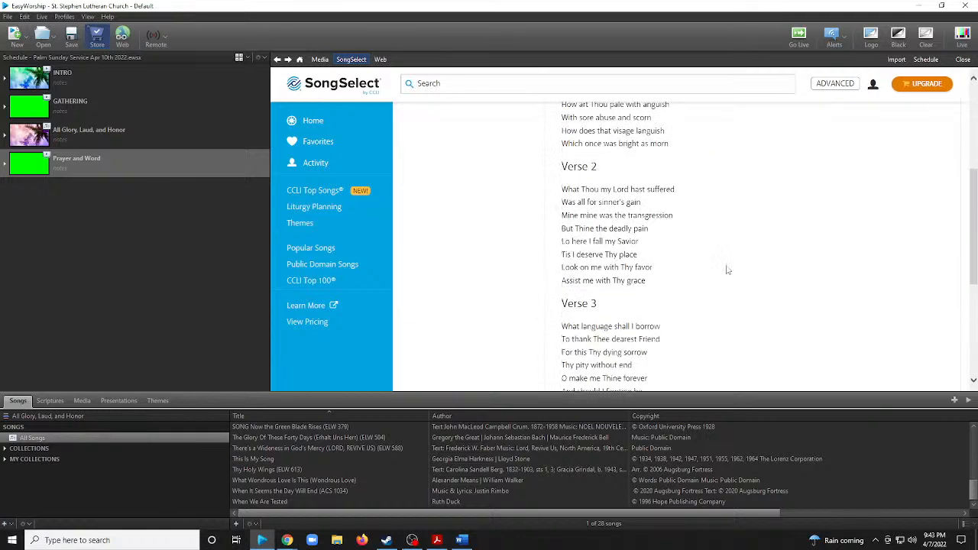
scroll(726, 270, "up", 3)
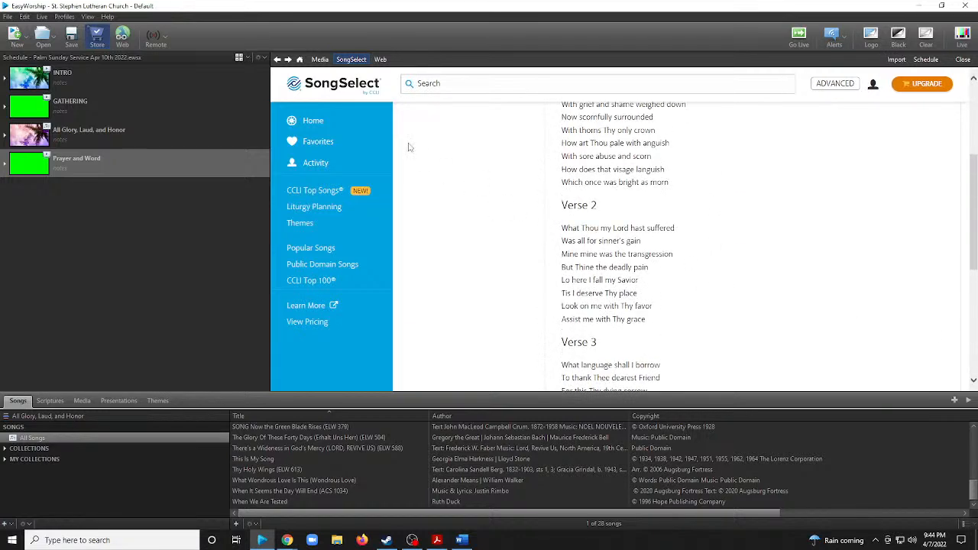
left_click(277, 59)
Open the lyrics of the "O Sacred Head Now Wounded (O Sacred Head)" version with an audio preview and review its verses.
scroll(629, 277, "down", 1)
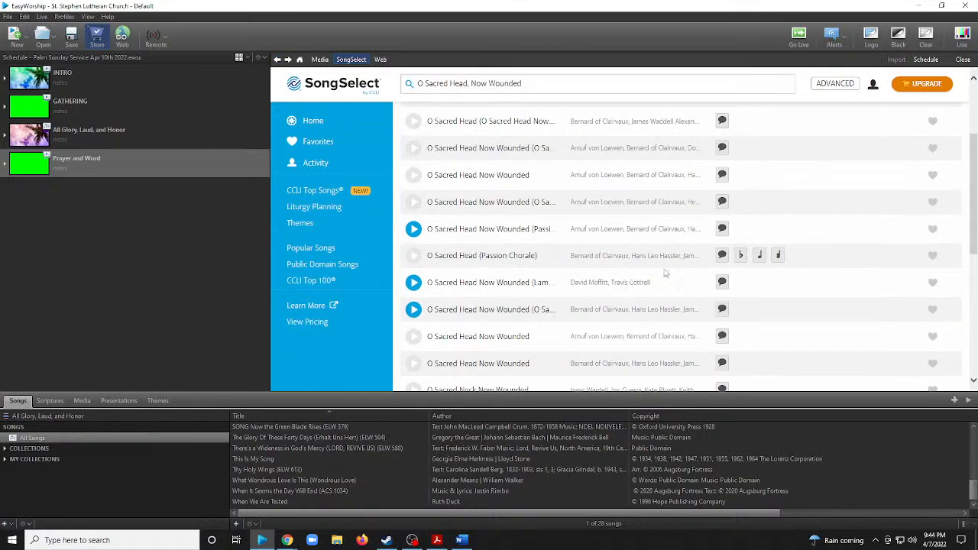
scroll(668, 273, "down", 1)
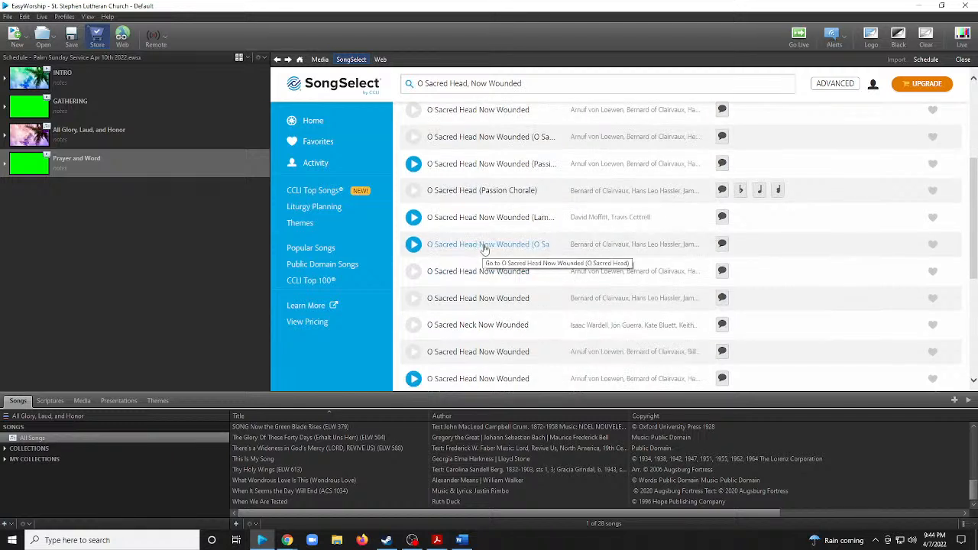
left_click(721, 245)
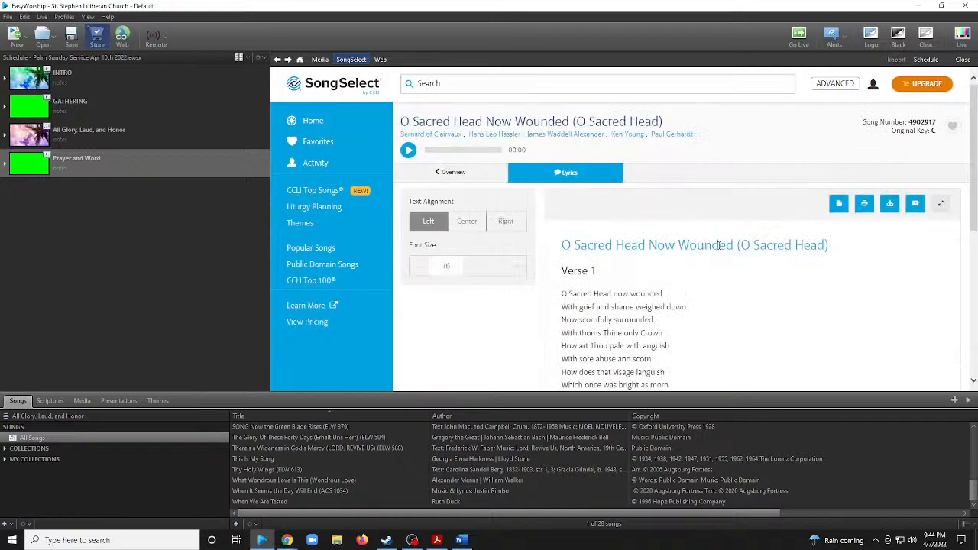
scroll(721, 294, "down", 4)
scroll(723, 294, "up", 2)
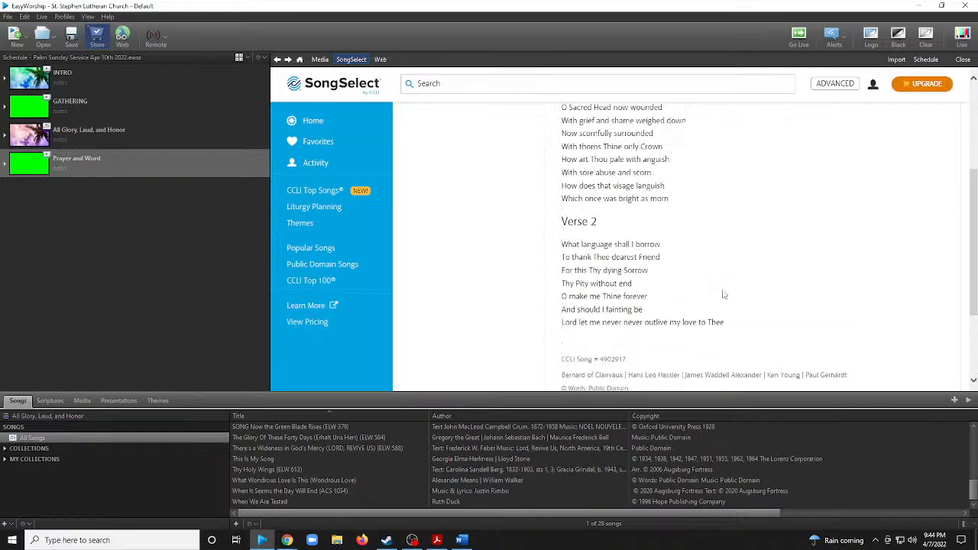
Return to the results, recheck the lyrics of the "O Sacred Head Now Wounded (O Sacred Head)" version with an audio preview, and go back.
scroll(724, 294, "up", 3)
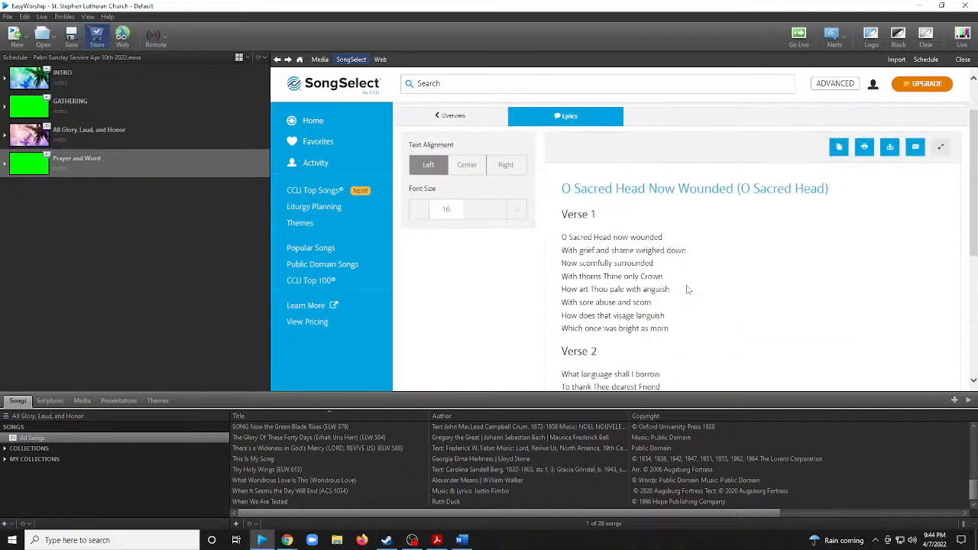
left_click(279, 60)
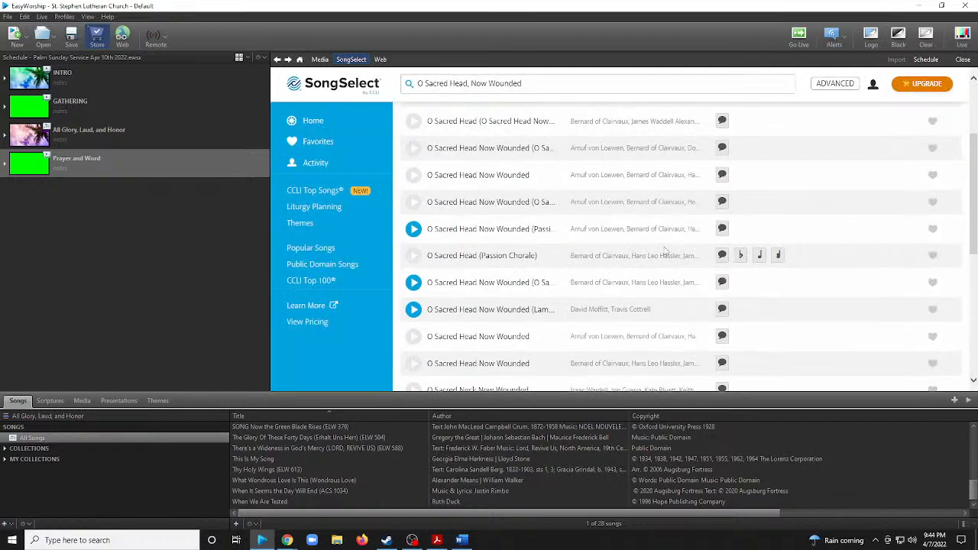
scroll(665, 251, "down", 1)
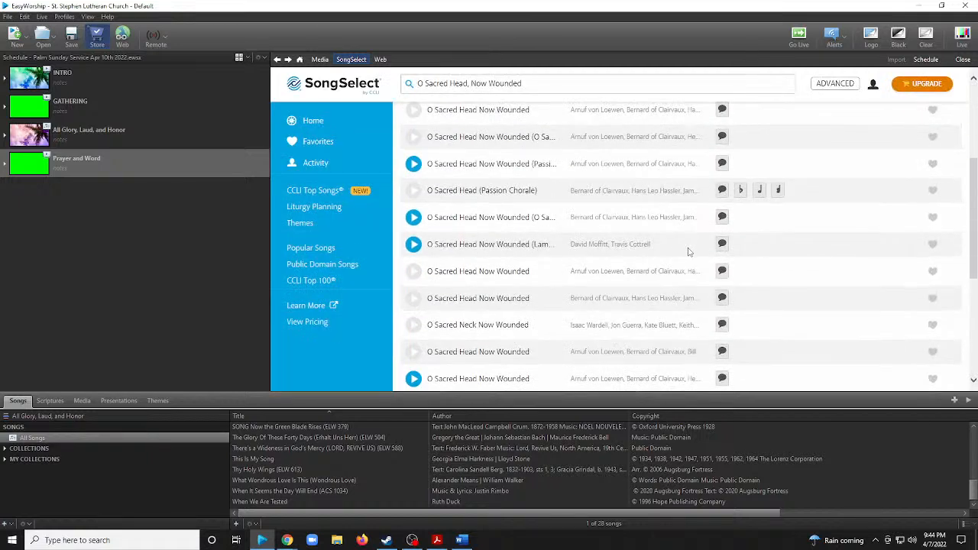
left_click(723, 217)
scroll(761, 246, "down", 5)
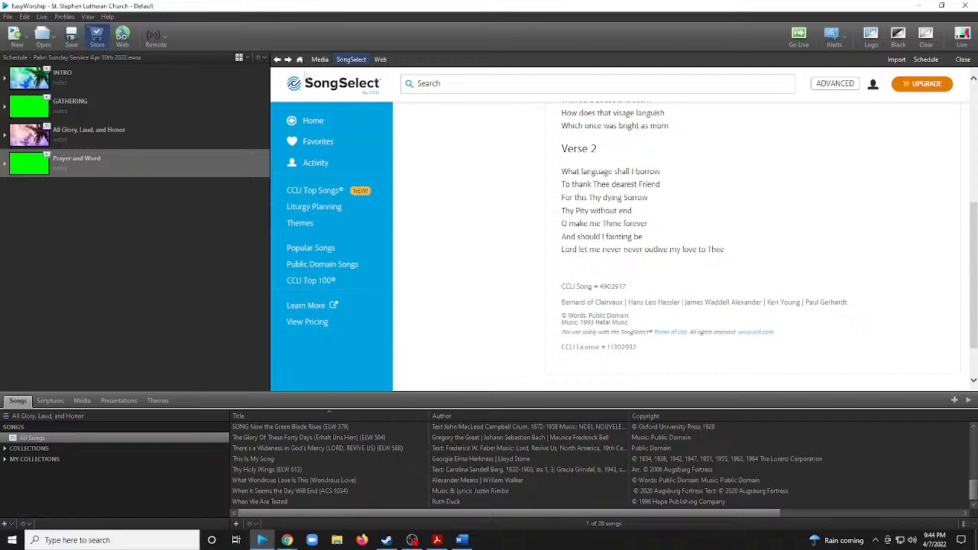
left_click(278, 60)
Sample the audio previews of the "O Sacred Head Now Wounded" versions directly above and below "O Sacred Head (Passion Chorale)" and stop playback.
scroll(474, 248, "down", 3)
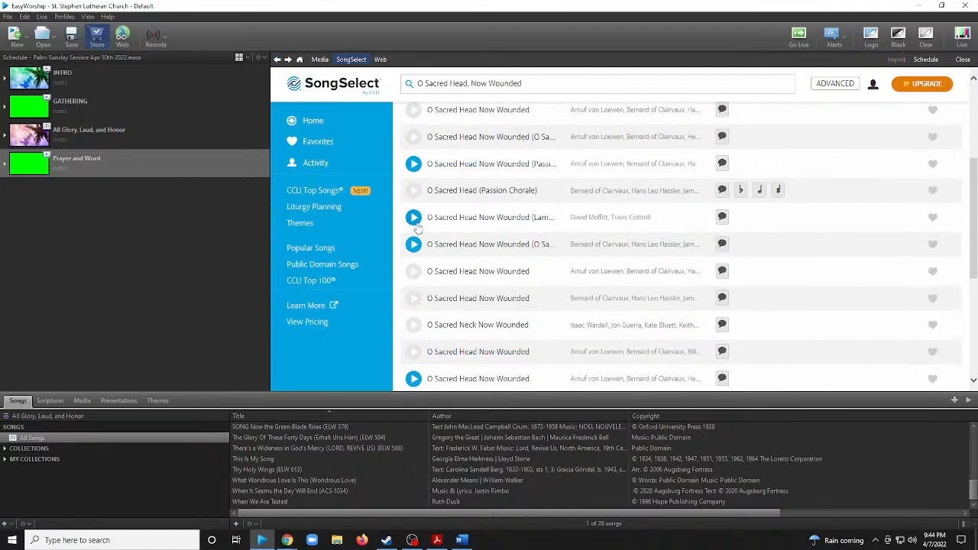
left_click(413, 163)
left_click(413, 165)
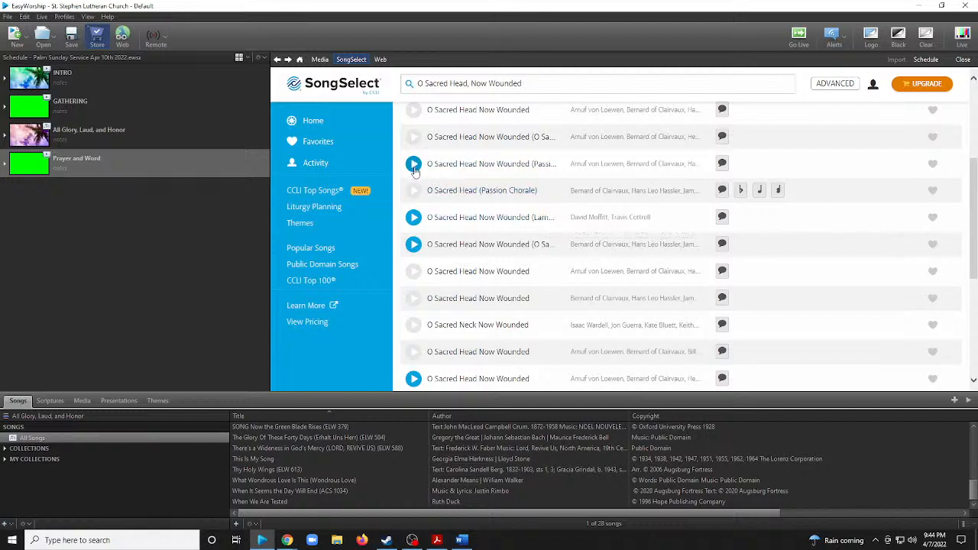
left_click(413, 220)
left_click(414, 245)
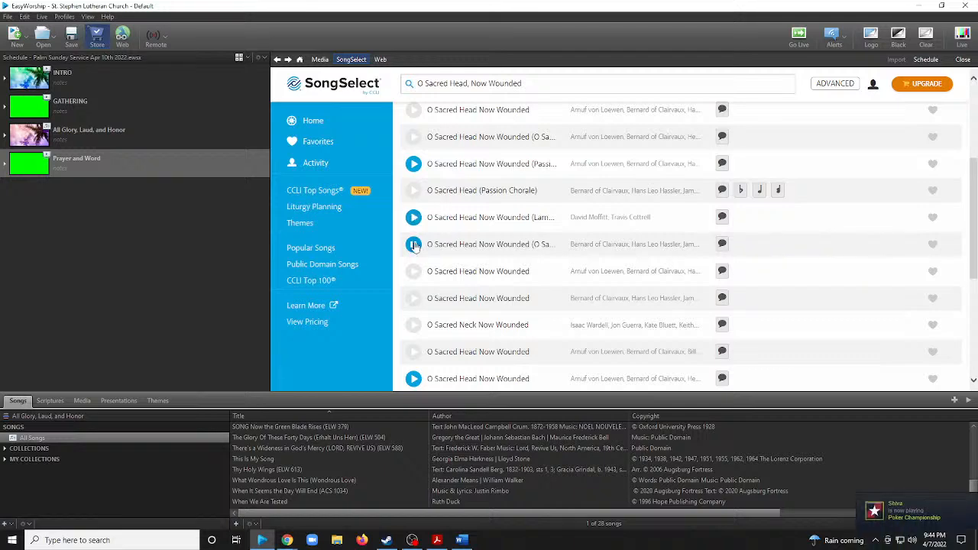
left_click(413, 244)
Review the lyrics of the audio-preview "O Sacred Head Now Wounded" version listed two below "O Sacred Neck Now Wounded", and return to the results.
scroll(611, 272, "down", 2)
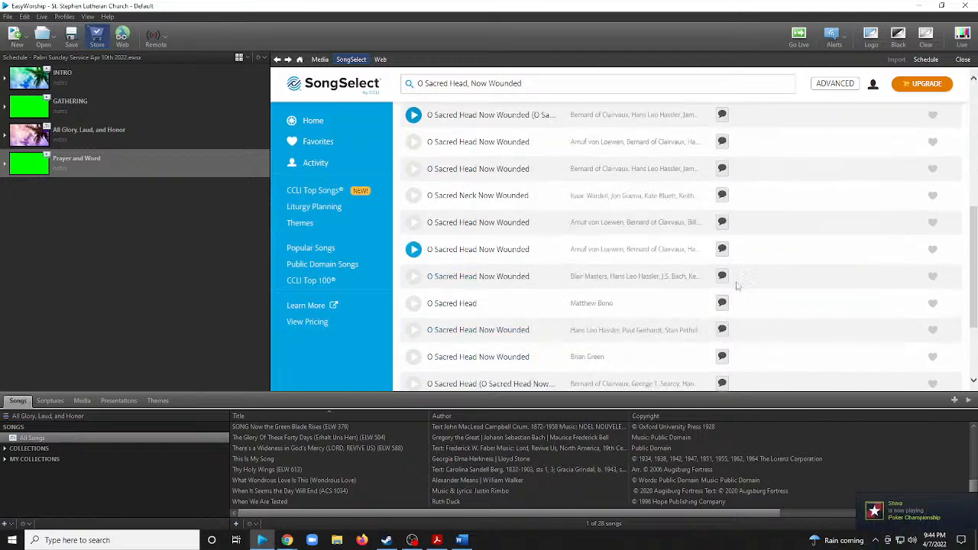
left_click(721, 251)
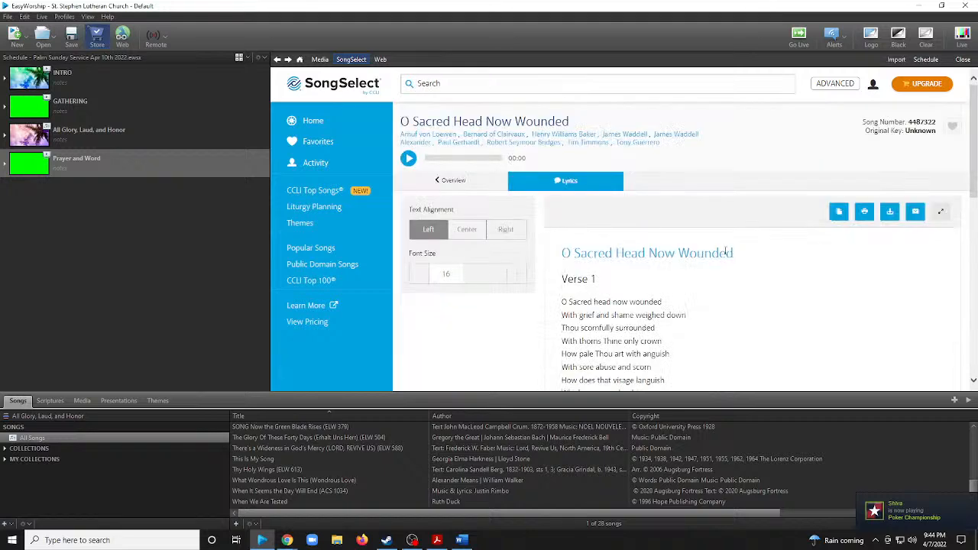
scroll(791, 277, "down", 1)
scroll(791, 277, "down", 3)
scroll(688, 256, "up", 2)
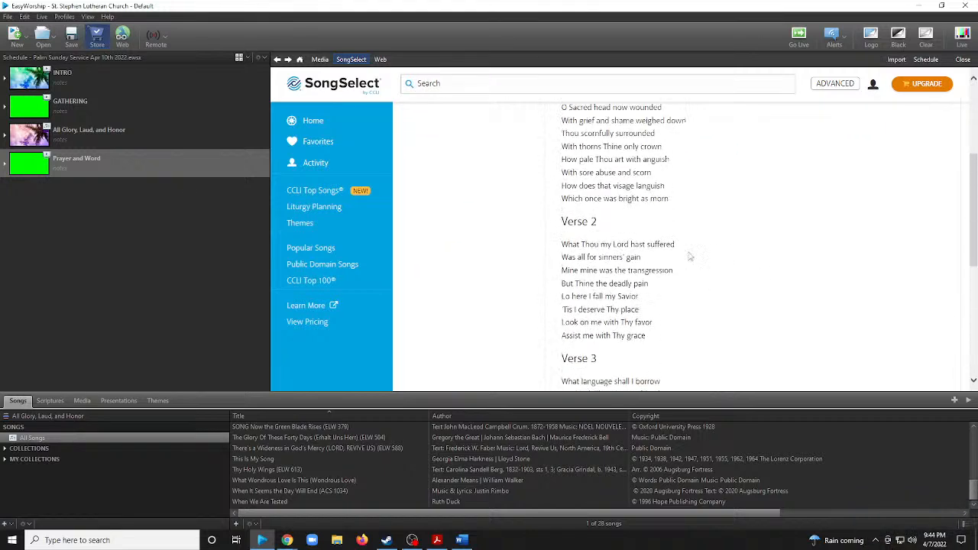
left_click(278, 59)
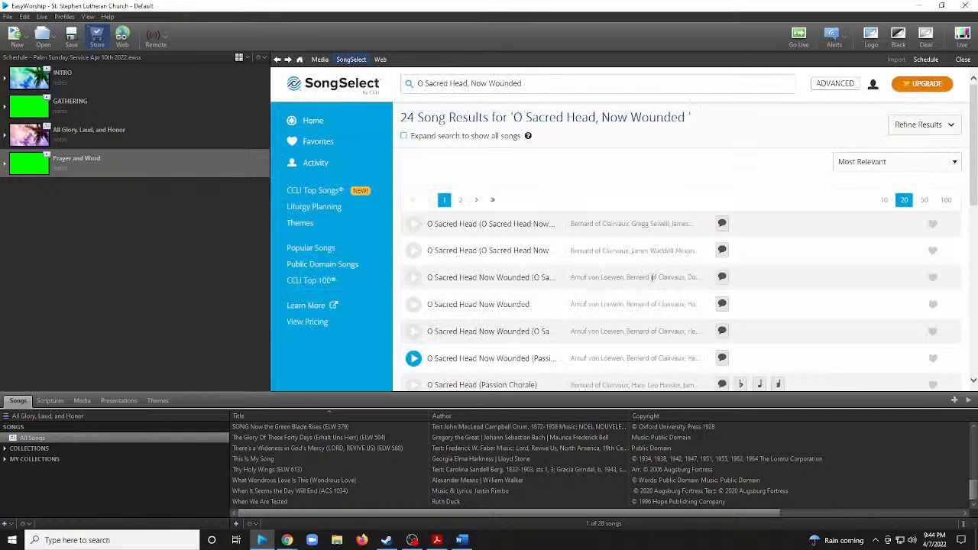
Check the lyrics and credits of the "O Sacred Head Now Wounded" result directly above "O Sacred Neck Now Wounded", and return to the results.
scroll(686, 288, "down", 2)
scroll(706, 276, "down", 1)
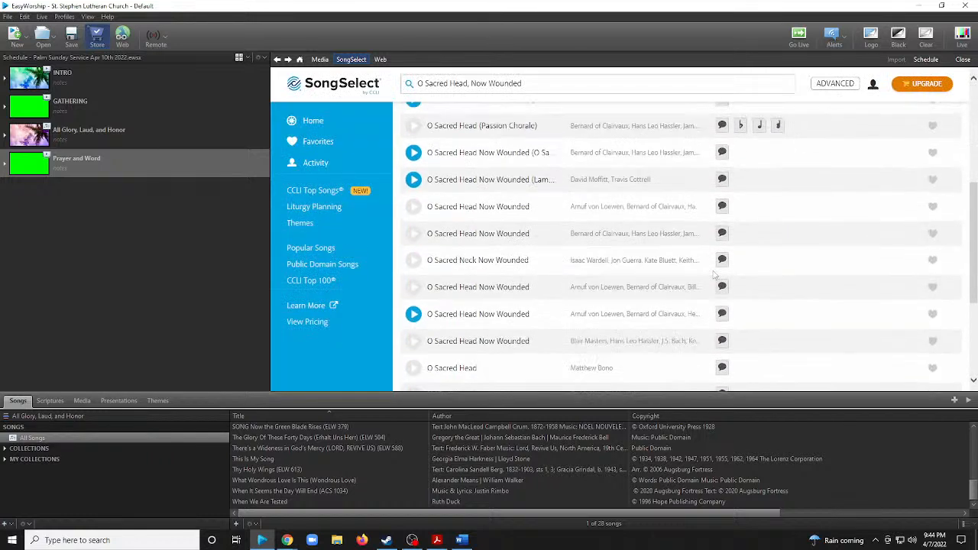
left_click(721, 233)
scroll(769, 265, "down", 2)
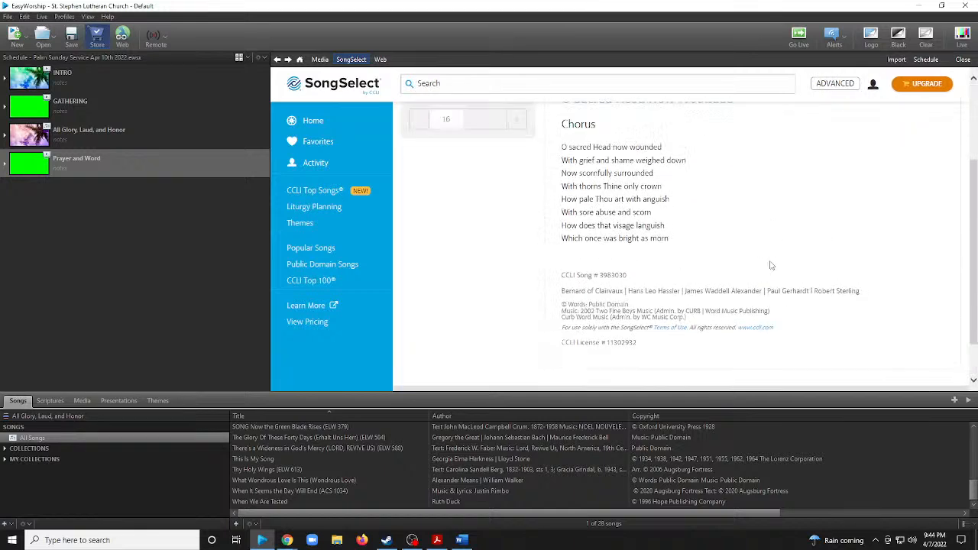
scroll(771, 265, "up", 3)
left_click(277, 59)
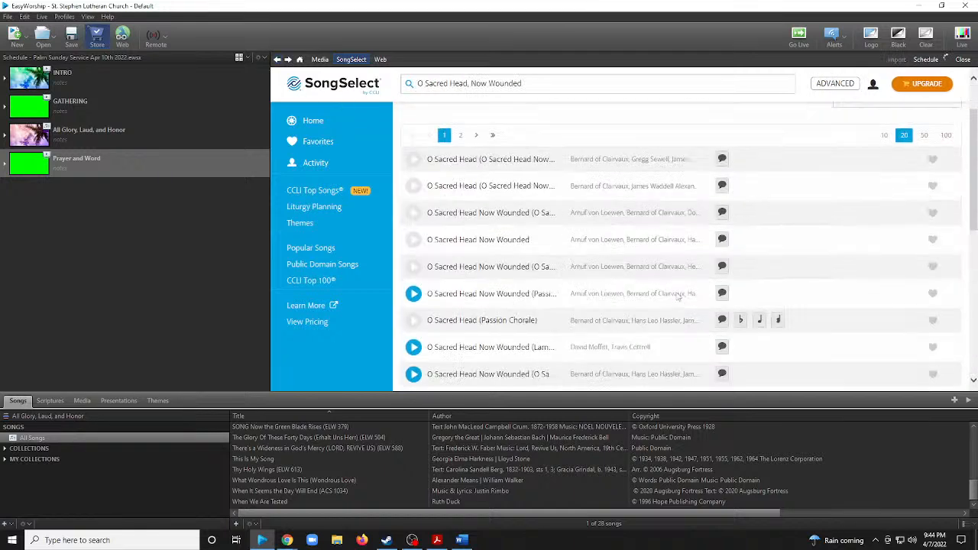
Read through the verses of the "O Sacred Head Now Wounded" result directly below "O Sacred Neck Now Wounded", and return to the results.
scroll(680, 298, "down", 3)
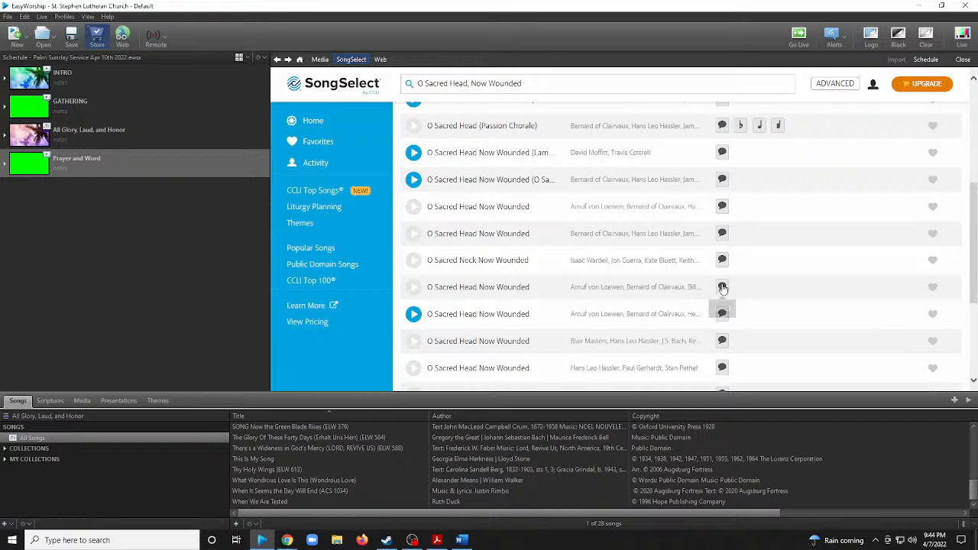
left_click(722, 287)
scroll(723, 289, "down", 4)
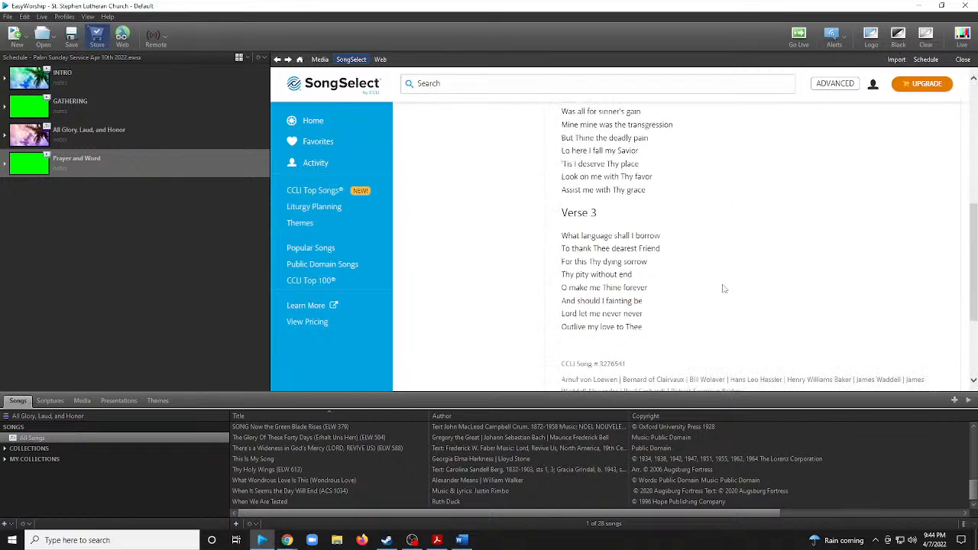
scroll(764, 288, "up", 3)
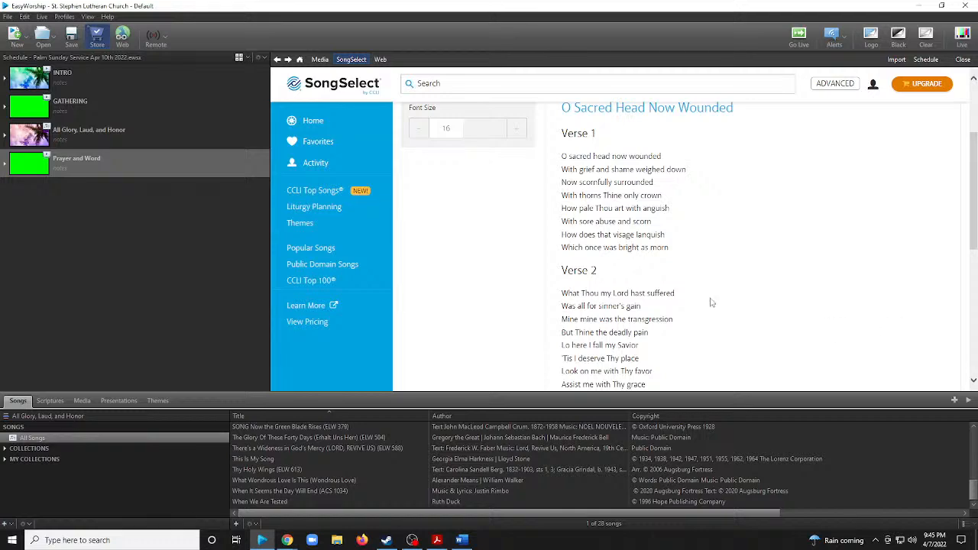
scroll(710, 298, "down", 3)
scroll(572, 237, "up", 3)
scroll(572, 237, "up", 3)
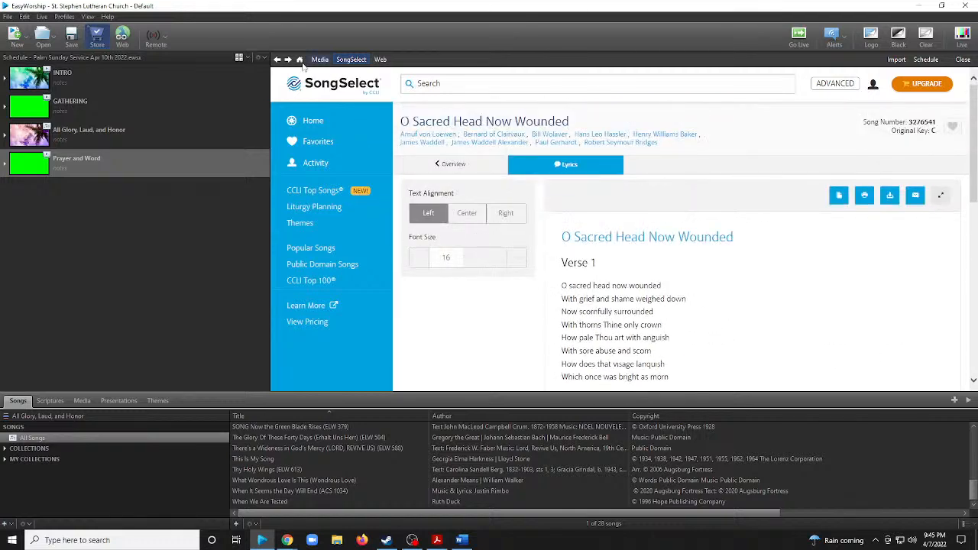
key("alt+Left")
Examine all verses and credits of the page's second-to-last result, "O Sacred Head (O Sacred Head Now Wounded)", and return to the results.
scroll(642, 252, "down", 10)
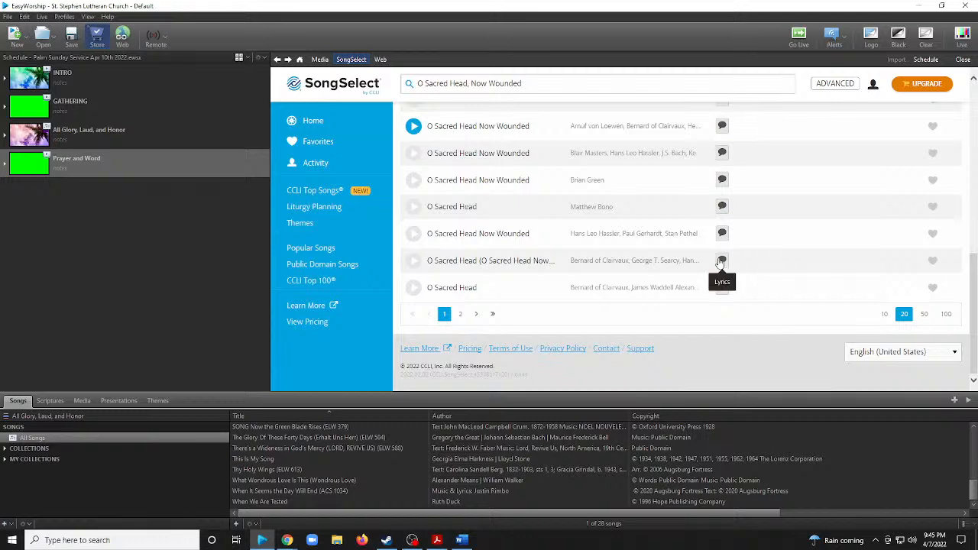
left_click(720, 262)
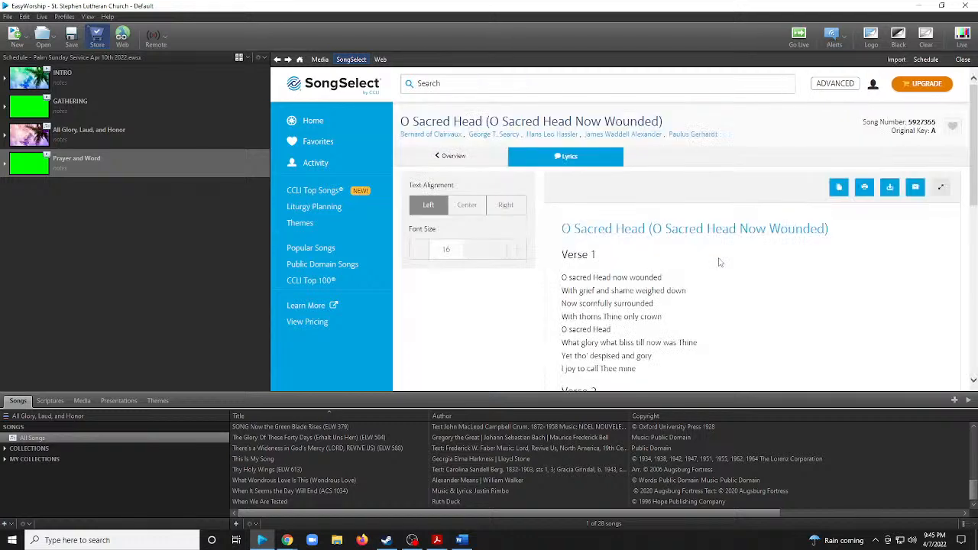
scroll(718, 262, "down", 5)
scroll(719, 262, "up", 4)
scroll(696, 156, "down", 1)
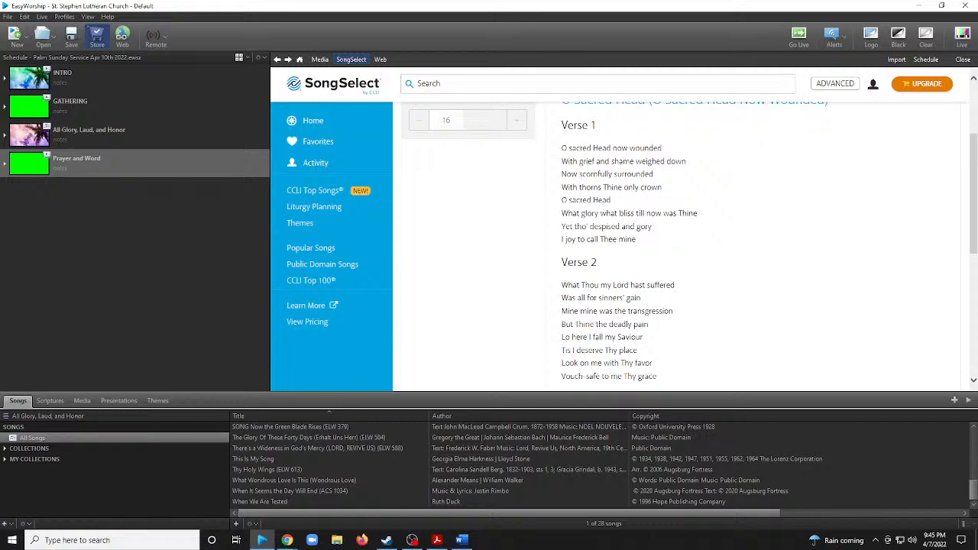
scroll(768, 246, "down", 3)
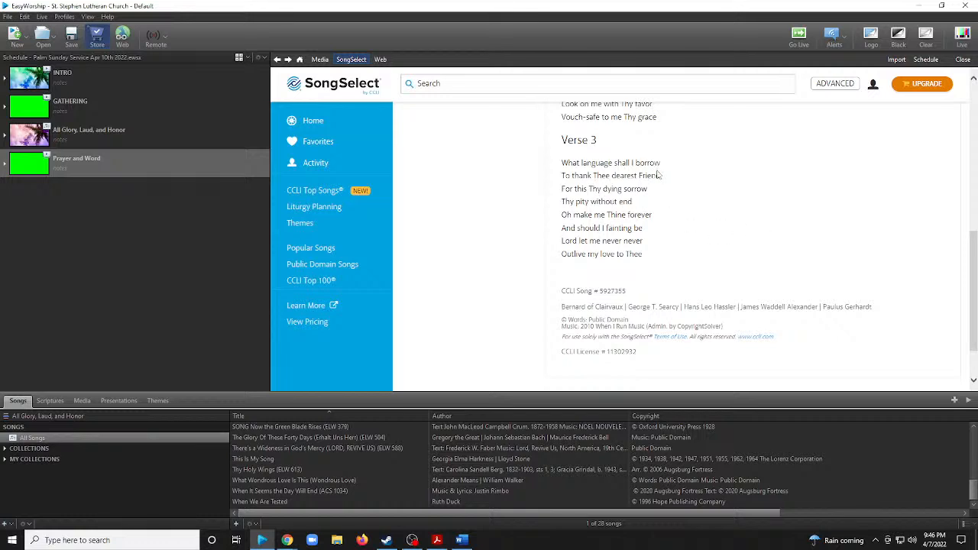
scroll(657, 175, "up", 2)
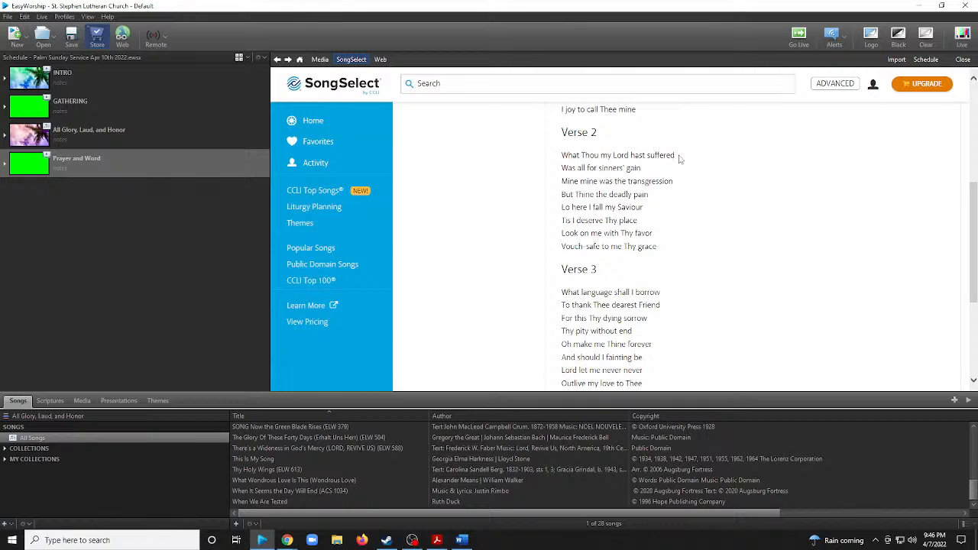
scroll(573, 218, "up", 5)
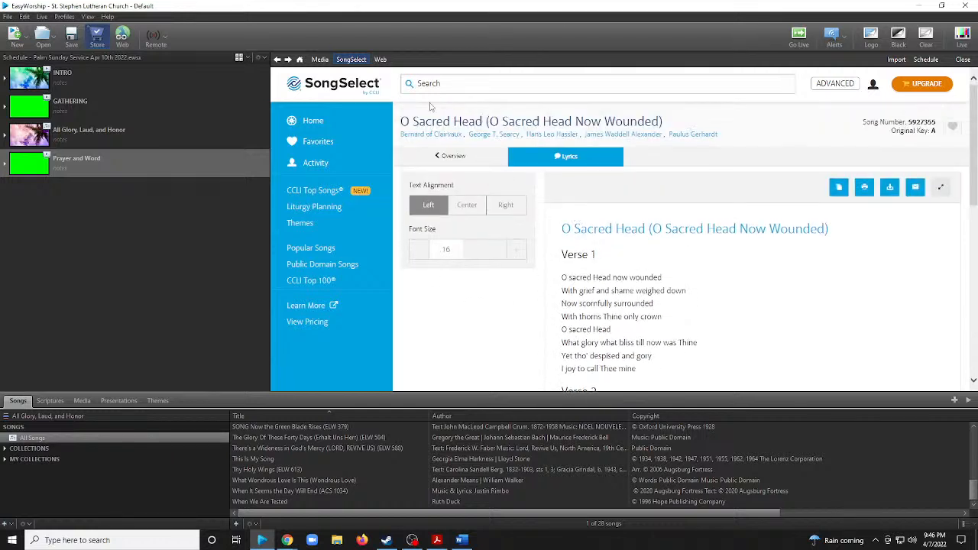
scroll(649, 204, "down", 10)
scroll(652, 193, "up", 10)
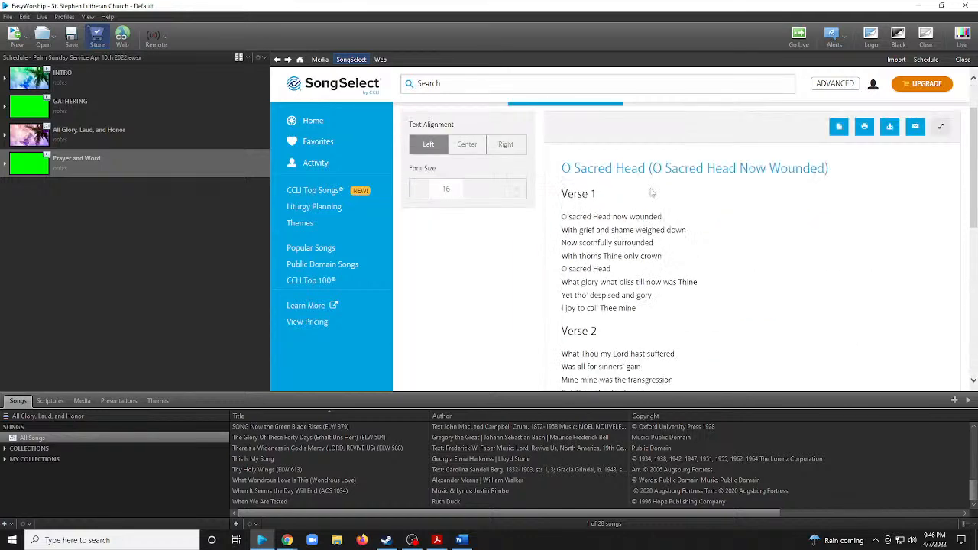
scroll(652, 193, "up", 2)
left_click(279, 59)
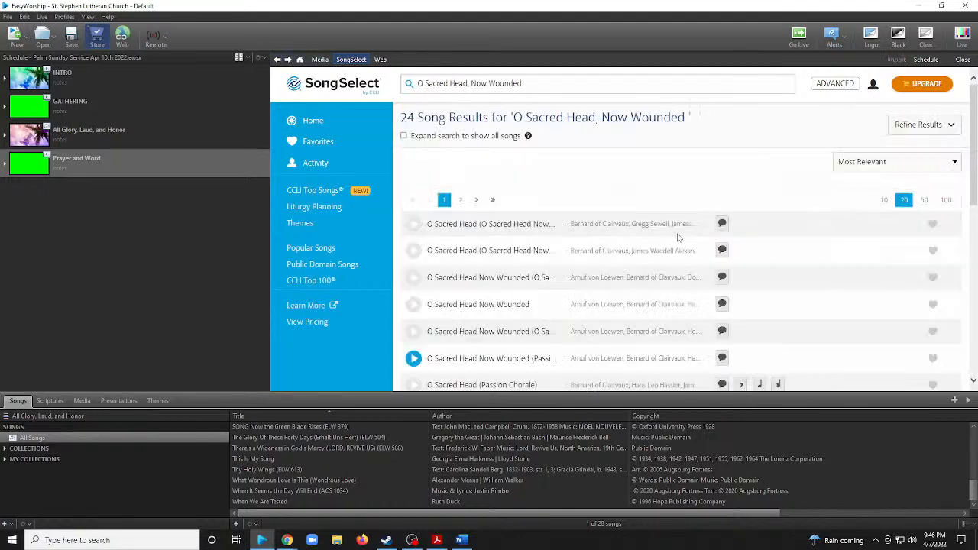
Open the lyrics of the page's last result, "O Sacred Head", and compare the wording of its verses with the hymn needed.
scroll(688, 245, "down", 6)
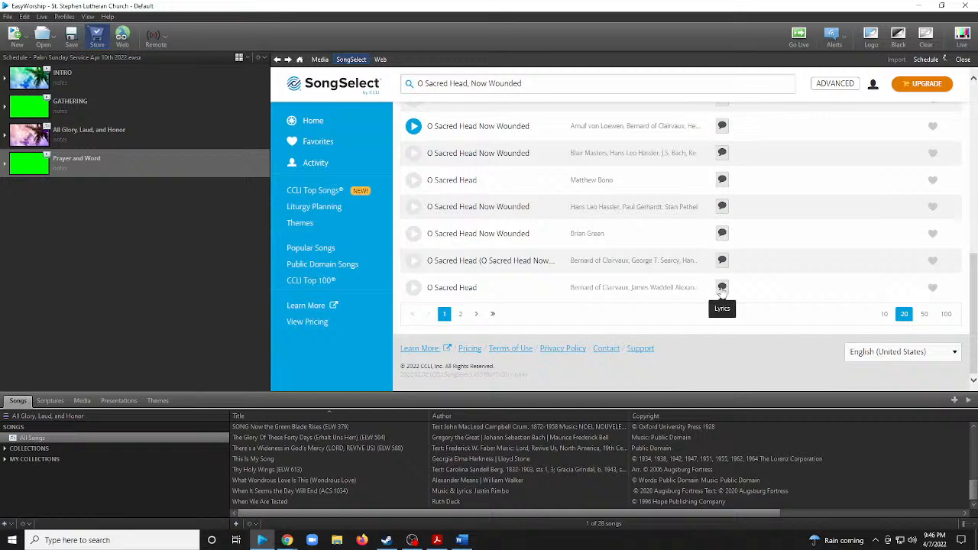
left_click(723, 287)
scroll(726, 292, "down", 3)
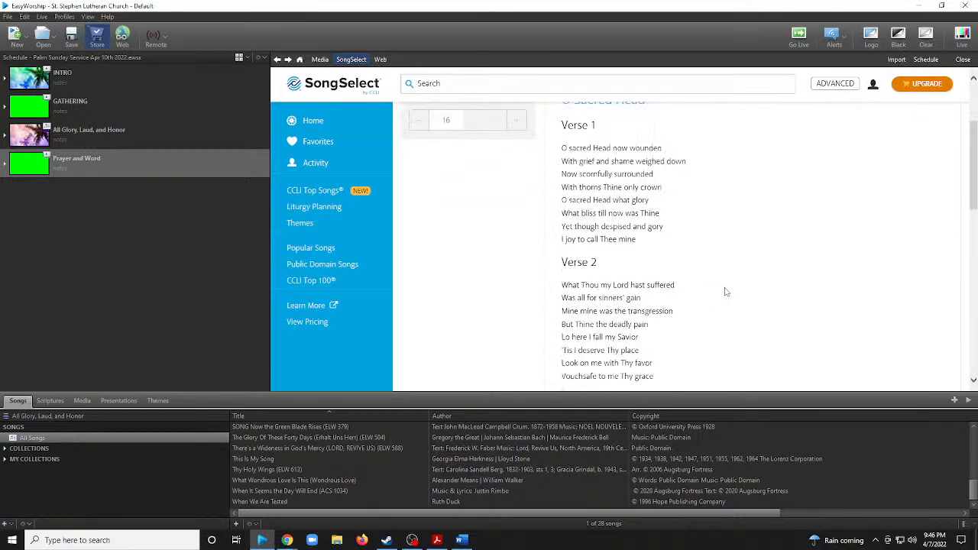
scroll(699, 235, "down", 1)
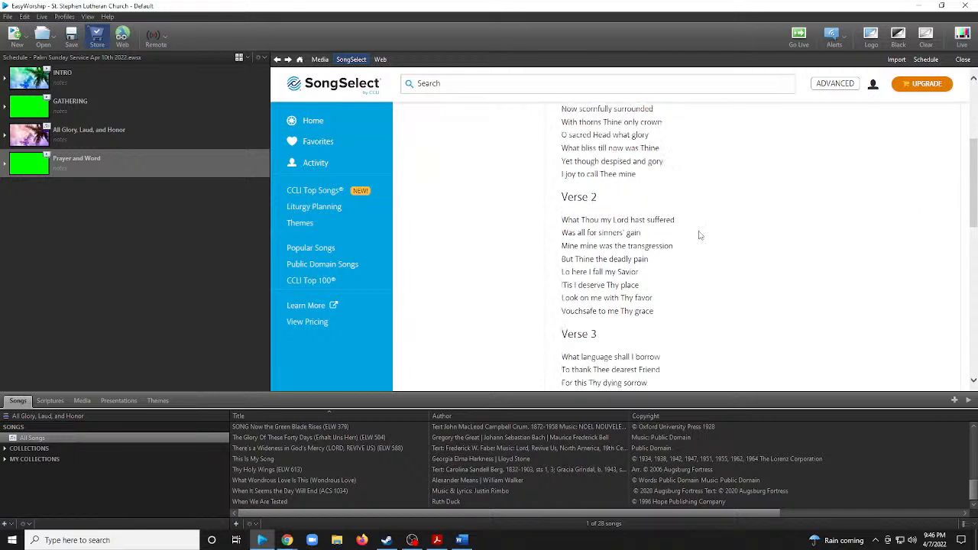
scroll(700, 236, "down", 1)
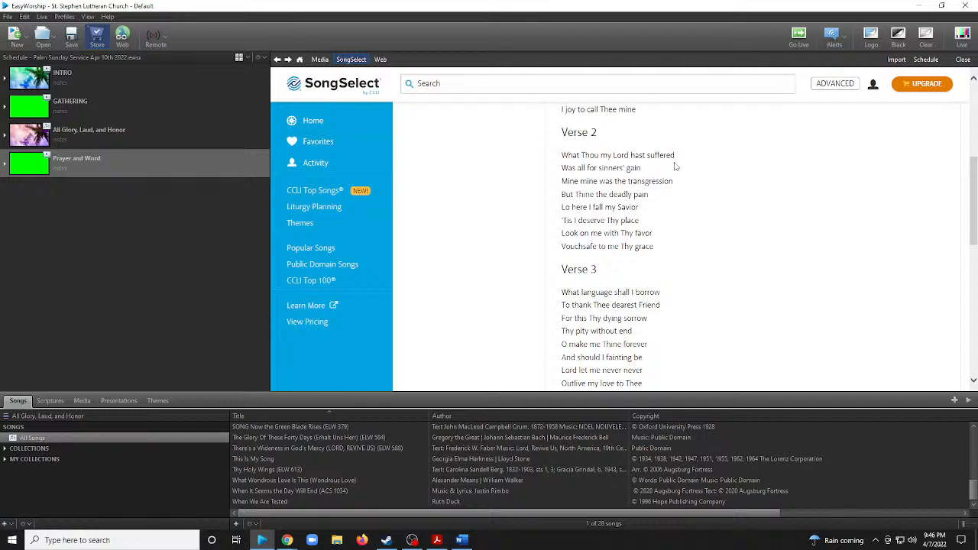
scroll(709, 197, "up", 3)
scroll(692, 168, "down", 2)
scroll(692, 168, "up", 1)
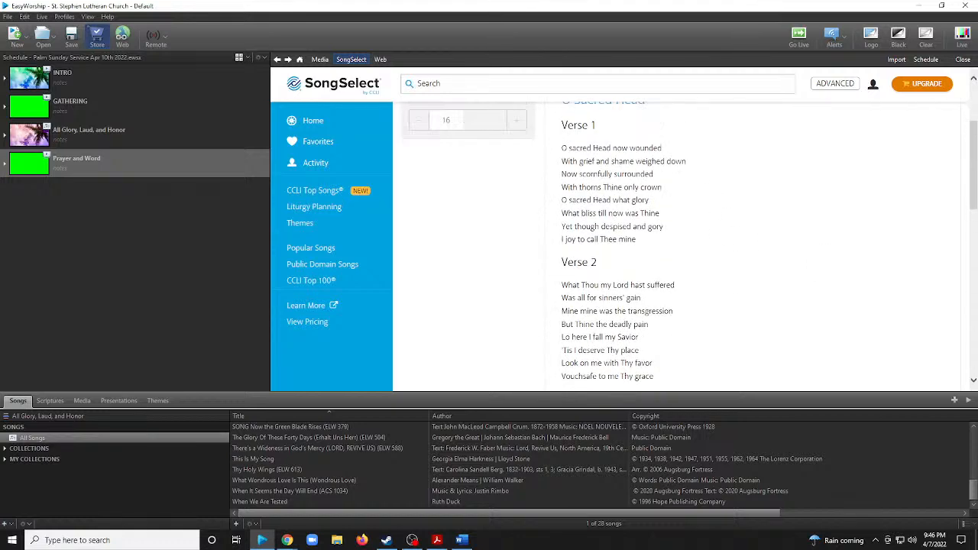
scroll(779, 264, "down", 4)
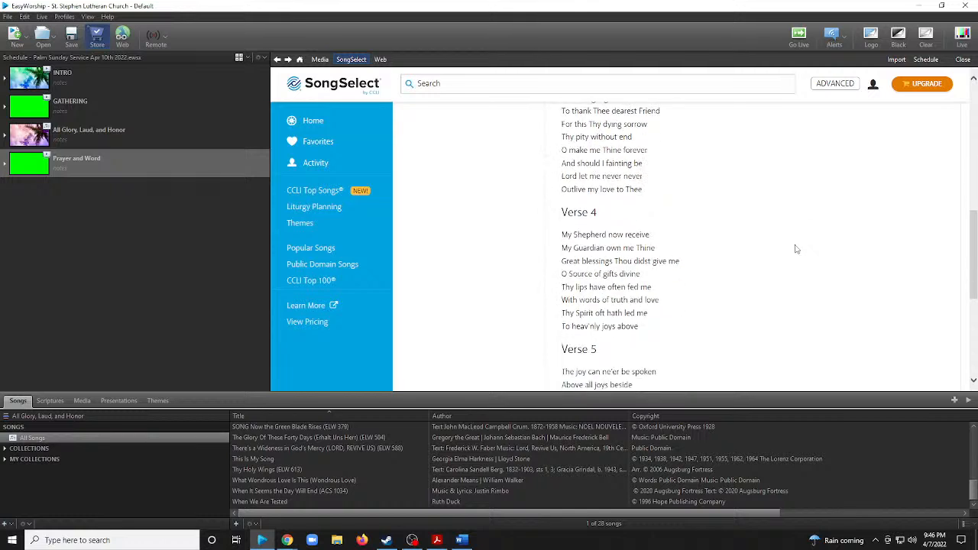
scroll(796, 249, "down", 2)
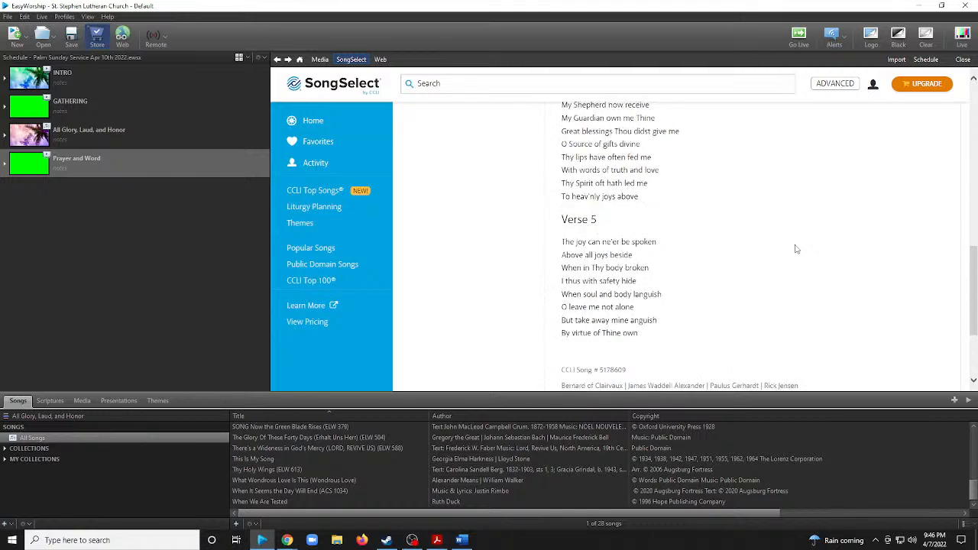
scroll(795, 249, "up", 1)
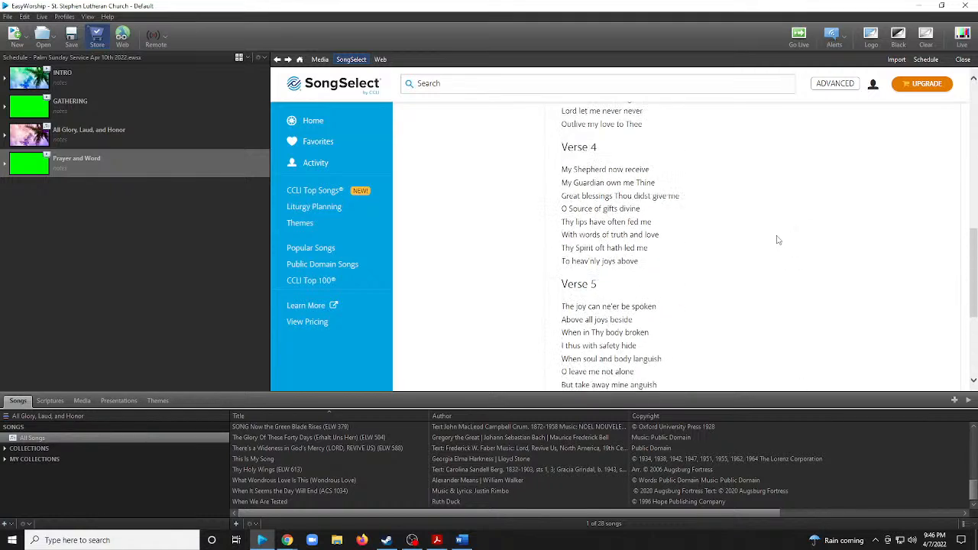
scroll(727, 225, "up", 1)
scroll(727, 226, "up", 4)
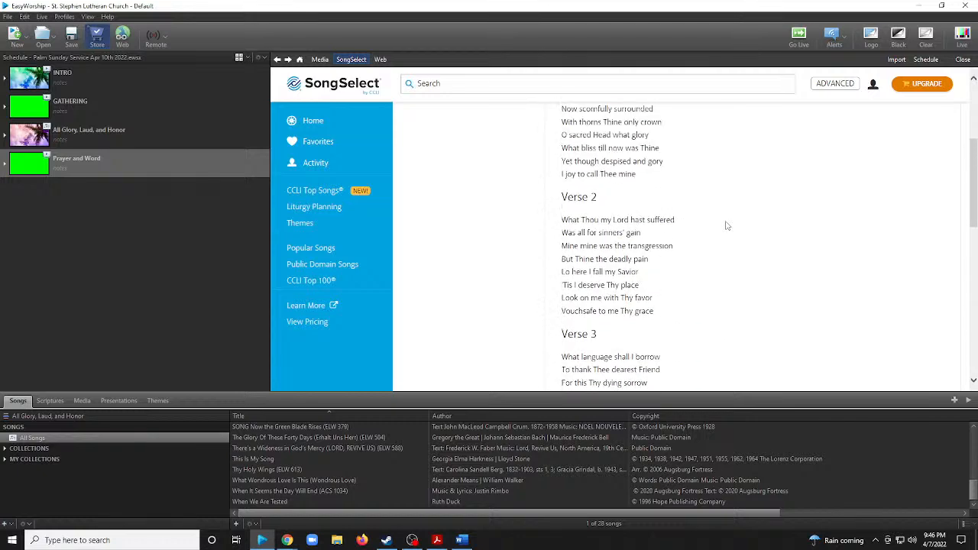
scroll(732, 226, "up", 3)
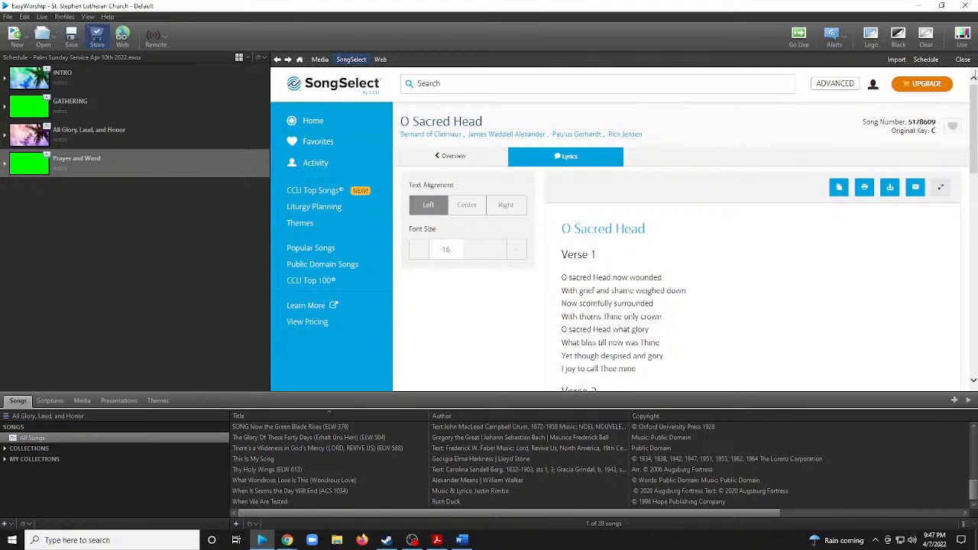
Reread the first three verses of the opened "O Sacred Head" lyrics, and return to the search results.
scroll(718, 233, "down", 2)
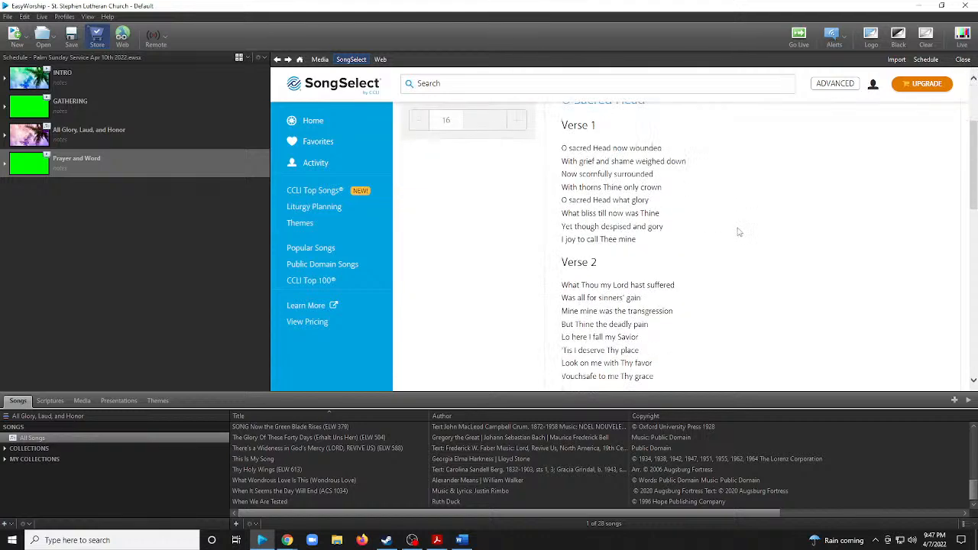
scroll(722, 241, "up", 2)
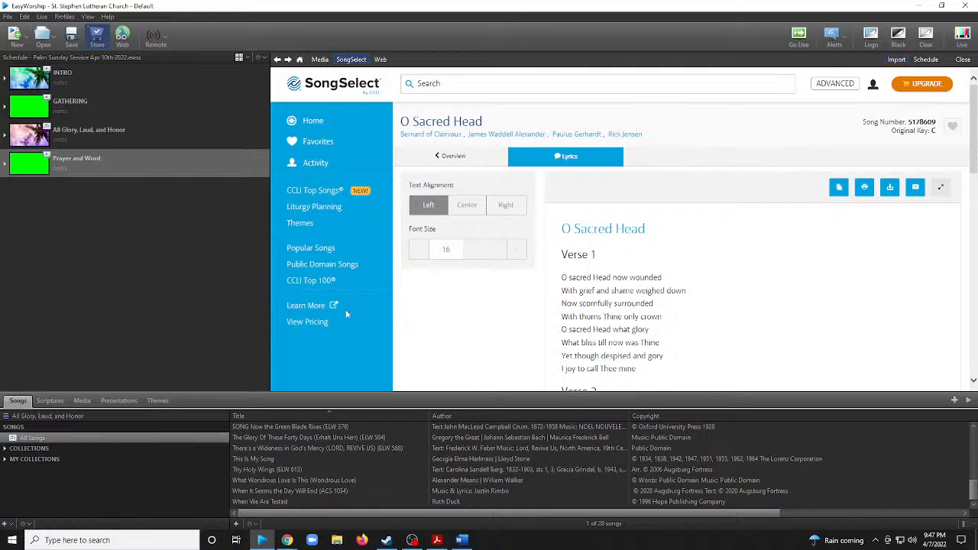
scroll(729, 290, "down", 3)
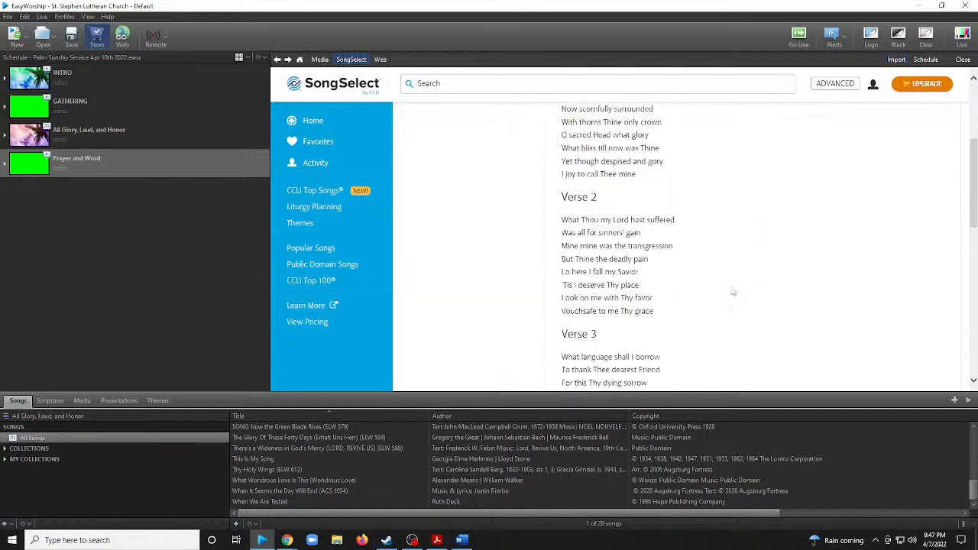
scroll(734, 282, "up", 3)
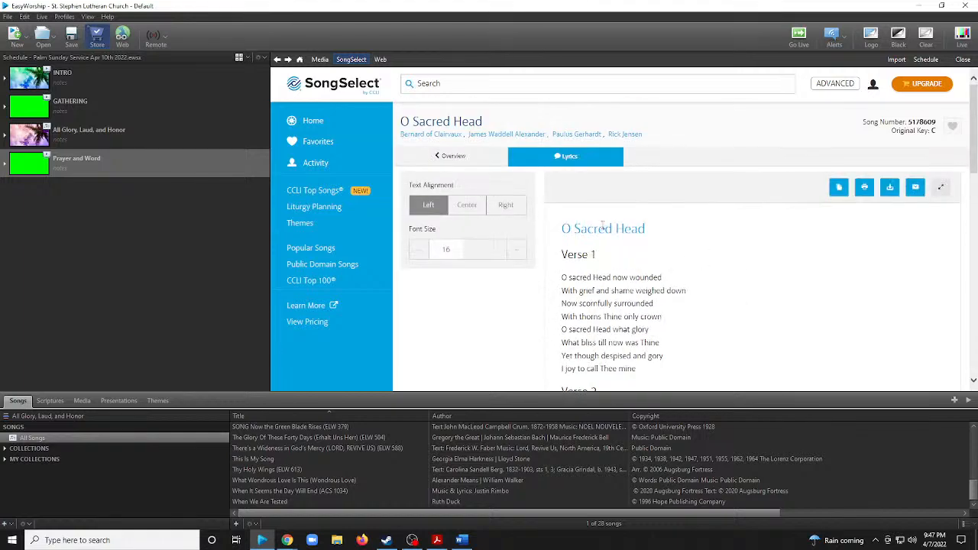
left_click(278, 59)
Show 50 results per page and look through the additional songs at the end of the list.
scroll(652, 273, "down", 3)
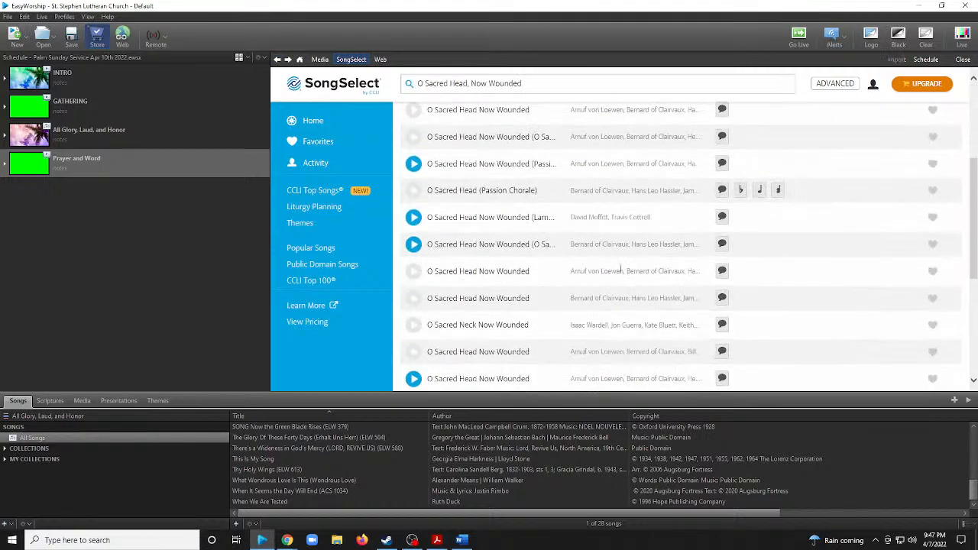
scroll(710, 290, "down", 6)
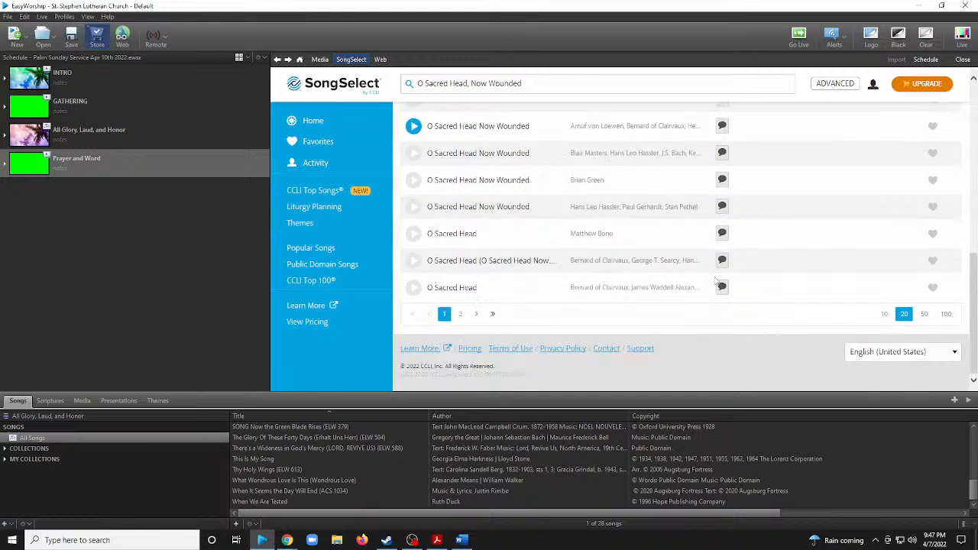
left_click(923, 314)
scroll(638, 273, "down", 10)
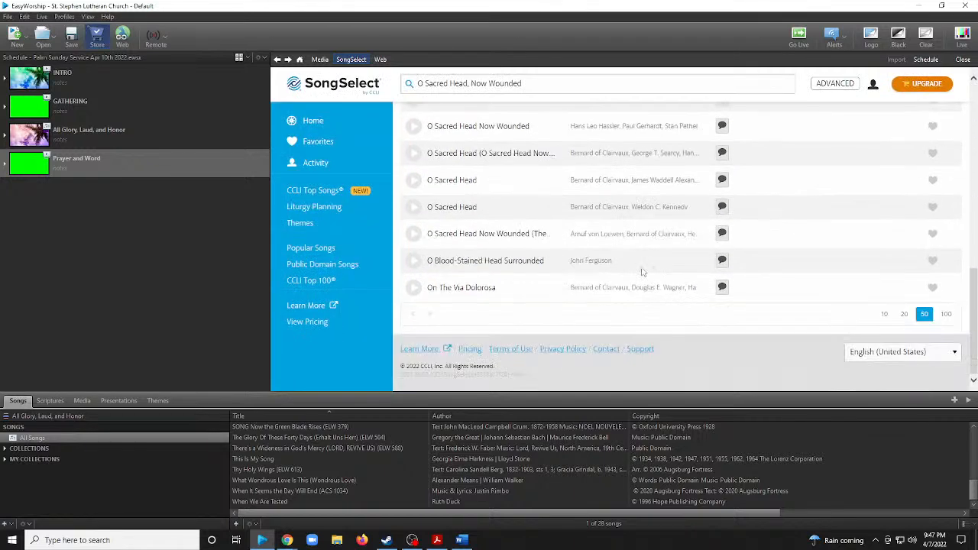
scroll(686, 276, "up", 1)
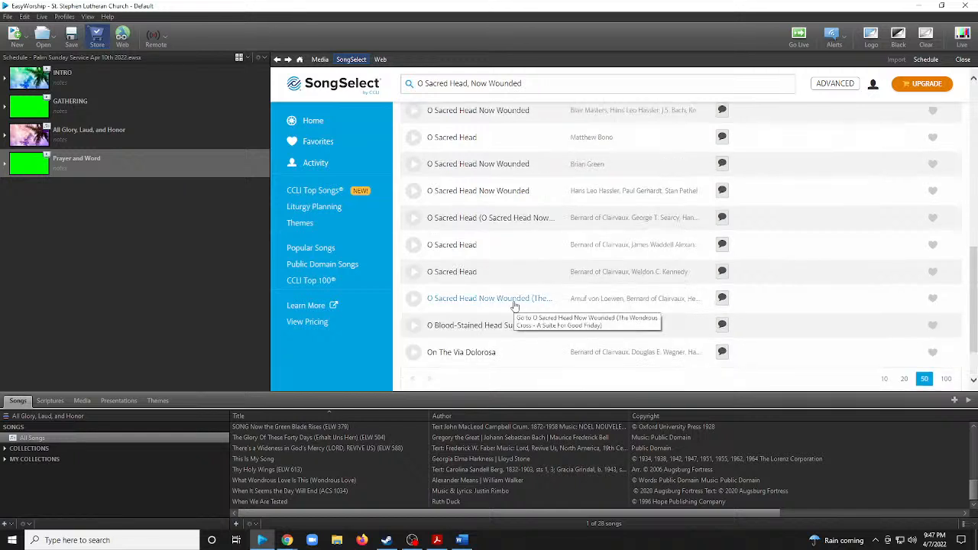
Read the lyrics of "O Sacred Head Now Wounded (The Wondrous Cross - A Suite For Good Friday)", and return to the results.
left_click(718, 300)
scroll(726, 300, "down", 10)
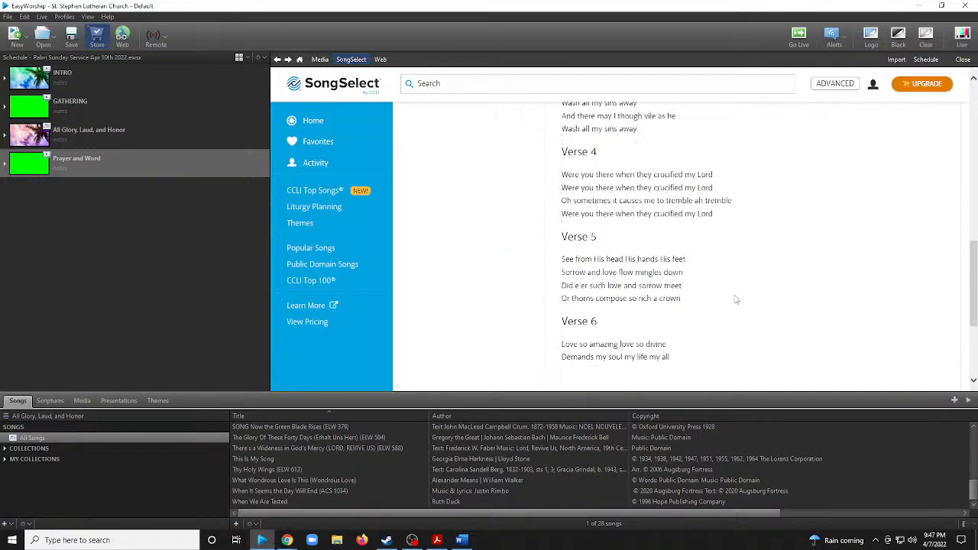
scroll(736, 299, "up", 6)
scroll(736, 299, "up", 3)
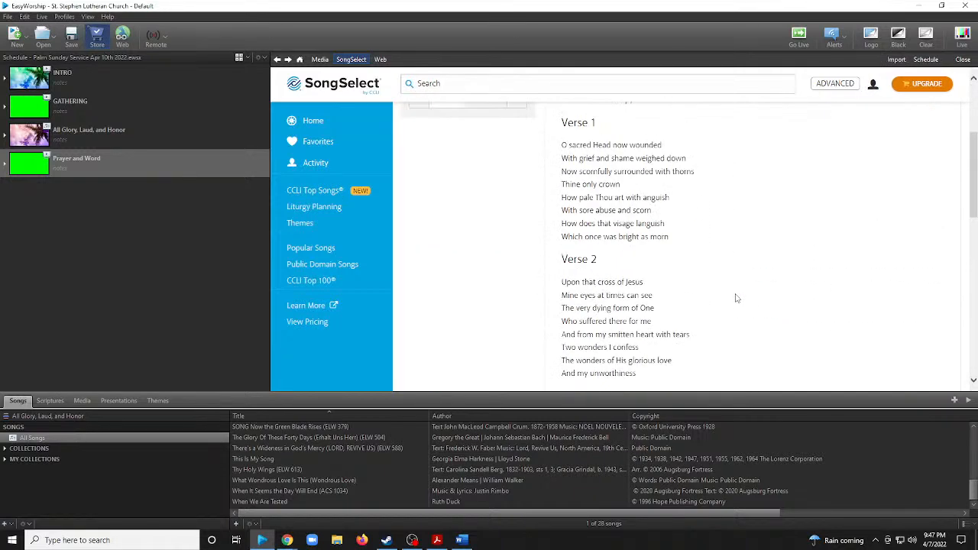
scroll(727, 289, "up", 1)
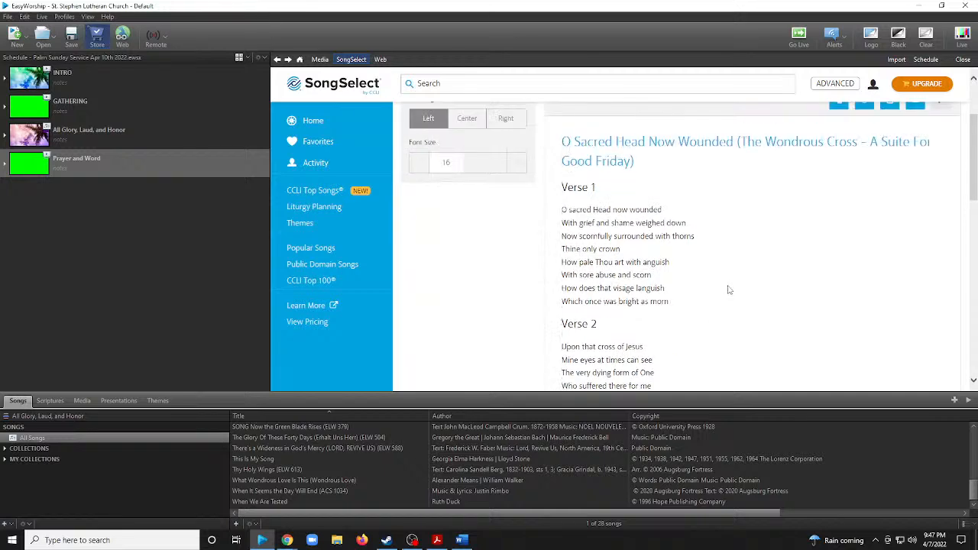
scroll(728, 289, "down", 1)
scroll(667, 267, "down", 2)
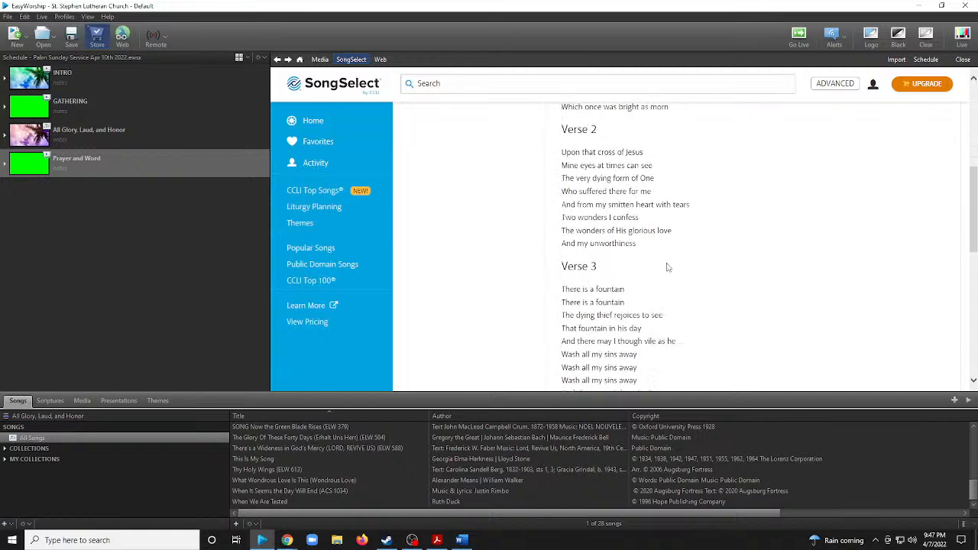
scroll(667, 266, "down", 3)
scroll(633, 242, "up", 10)
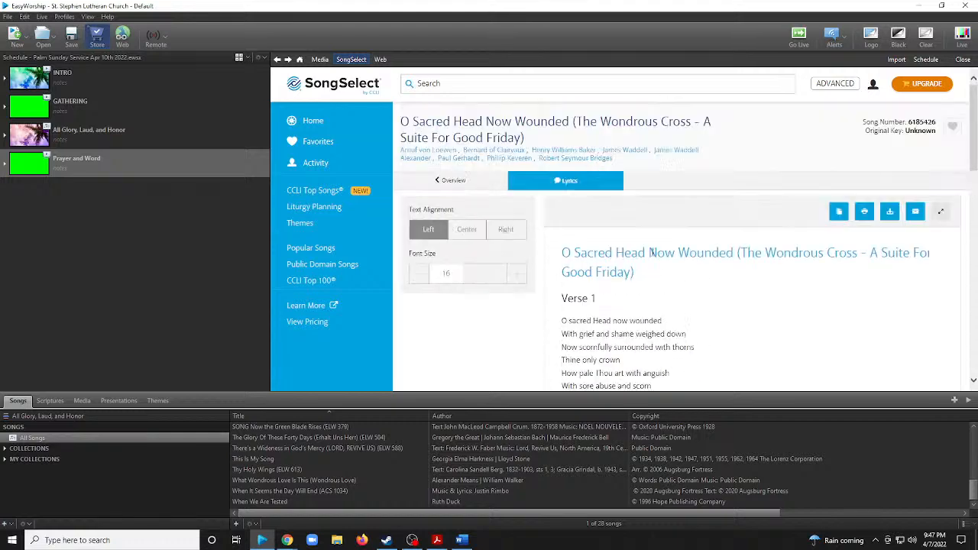
left_click(279, 62)
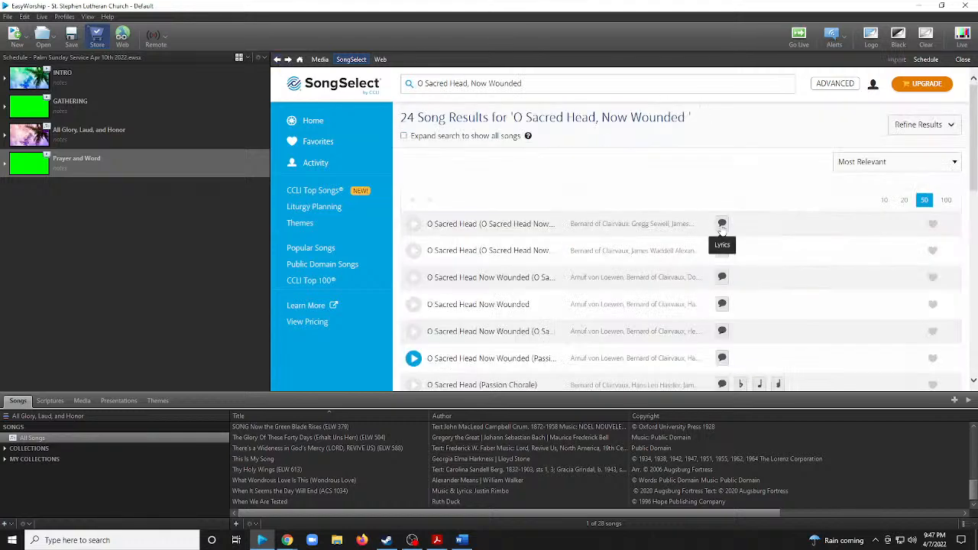
Scan the song titles and authors in the expanded results list for any remaining version of the hymn.
scroll(657, 302, "down", 6)
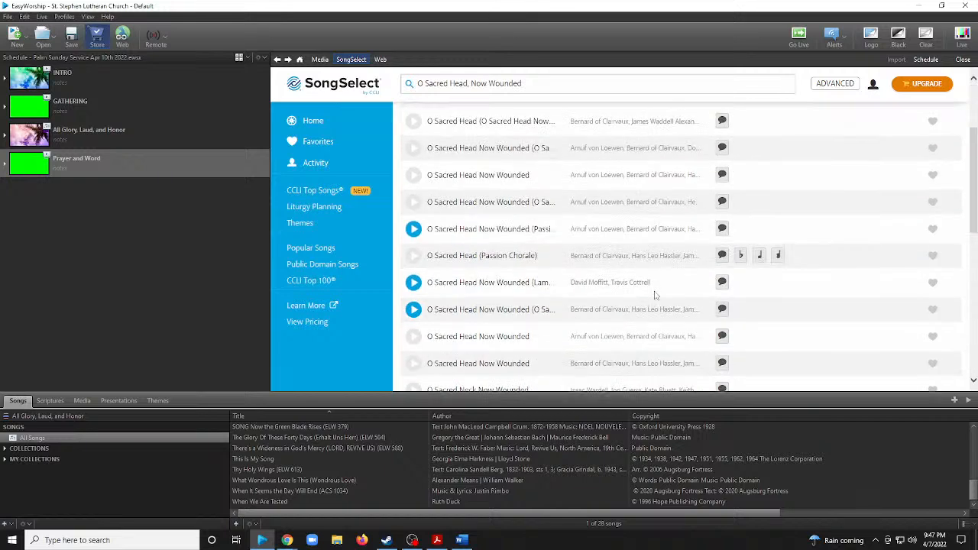
scroll(673, 285, "down", 1)
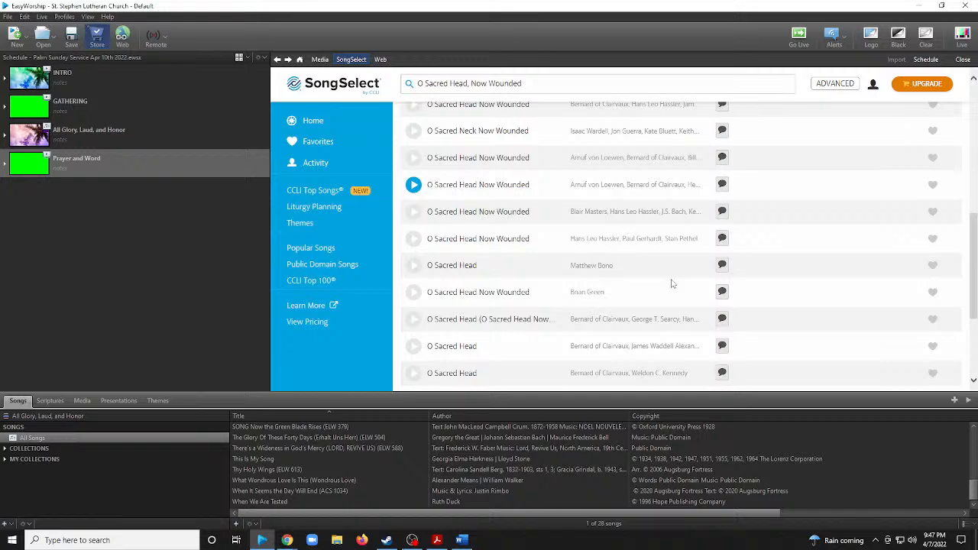
scroll(644, 271, "up", 7)
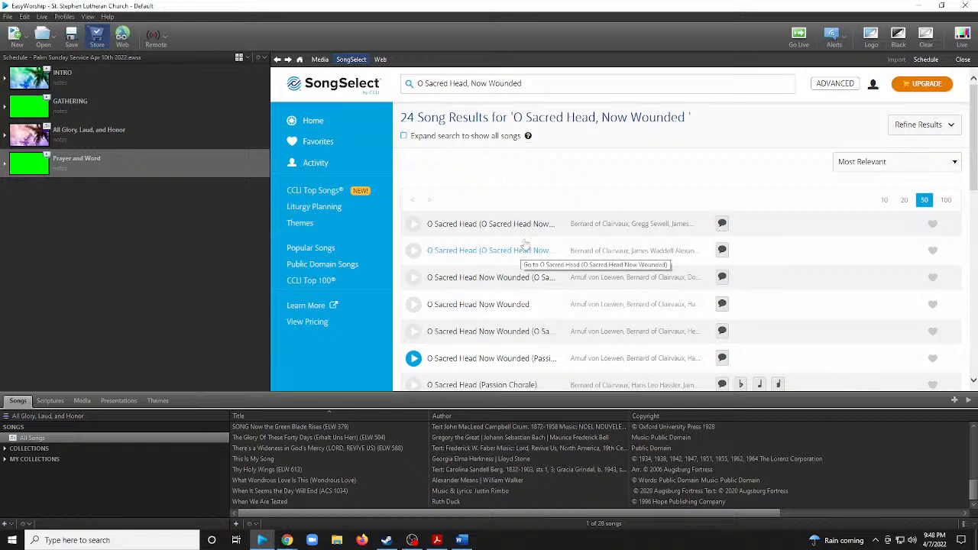
Close the SongSelect store and save the Palm Sunday service schedule.
left_click(962, 60)
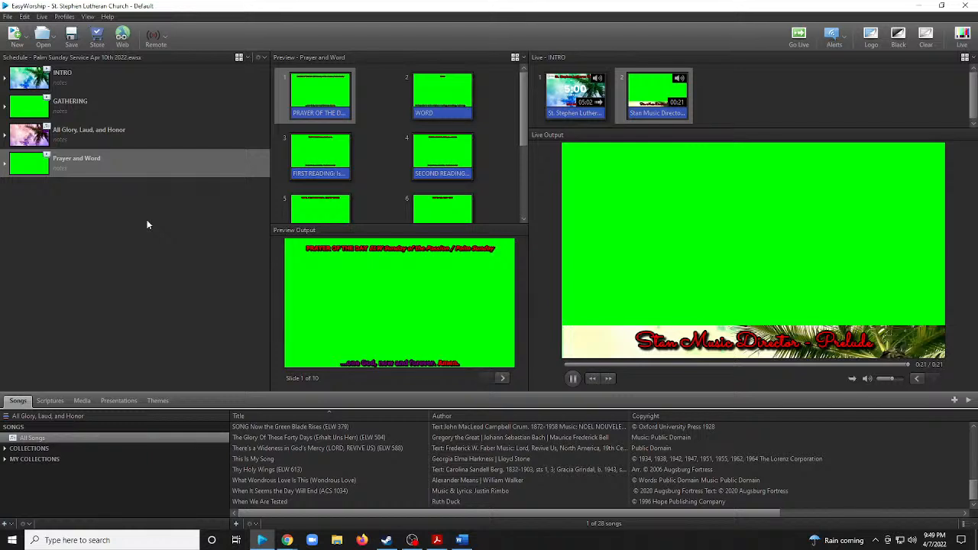
left_click(71, 35)
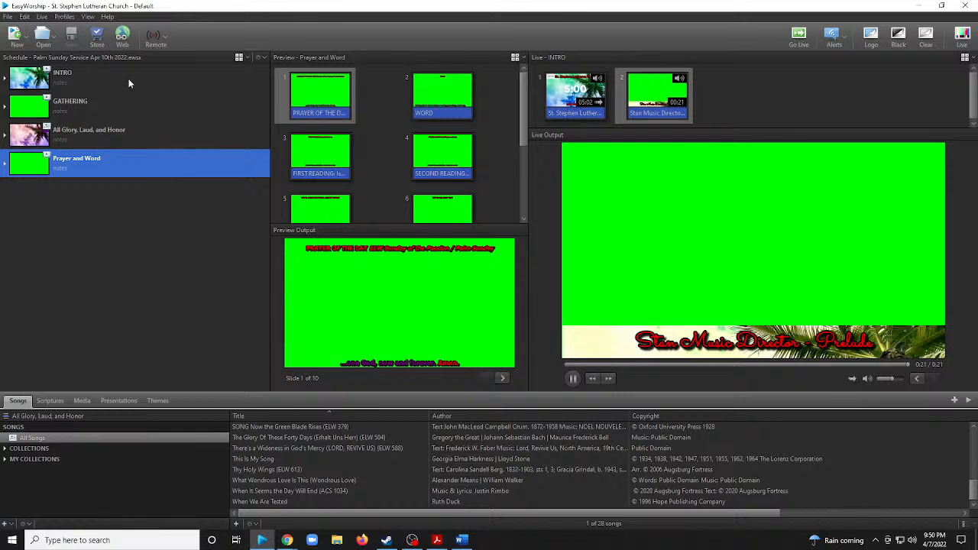
Preview the INTRO, GATHERING, Prayer and Word, and "All Glory, Laud, and Honor" schedule items to review their slides.
left_click(130, 107)
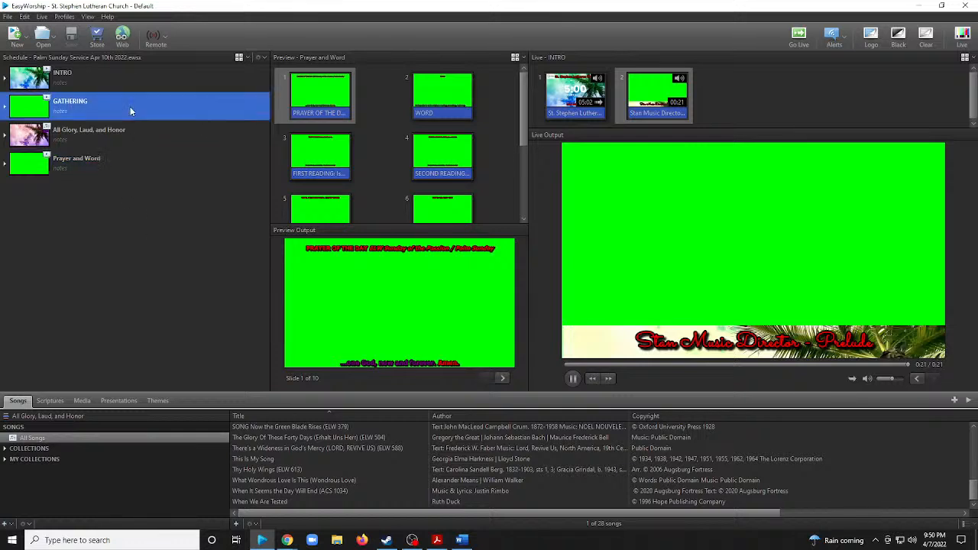
left_click(133, 83)
left_click(128, 115)
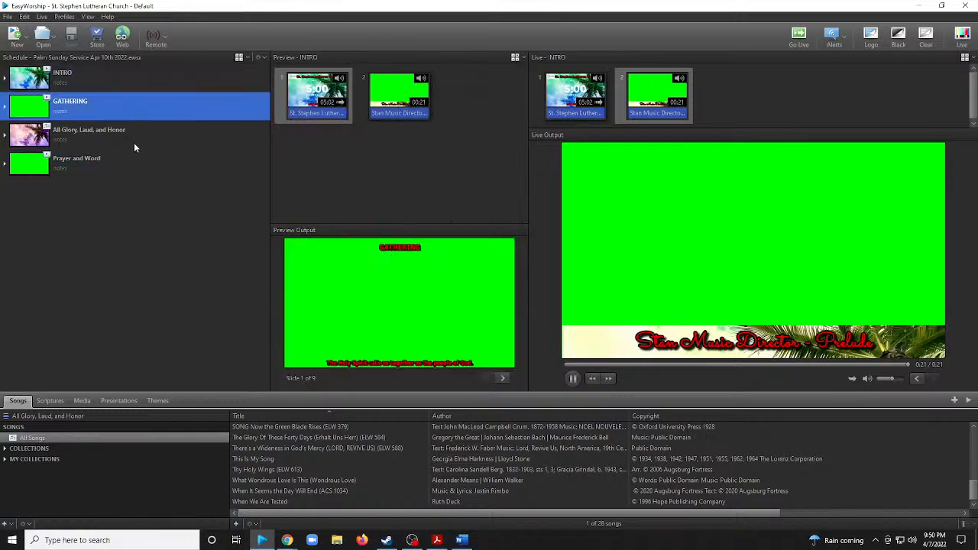
left_click(133, 141)
left_click(142, 170)
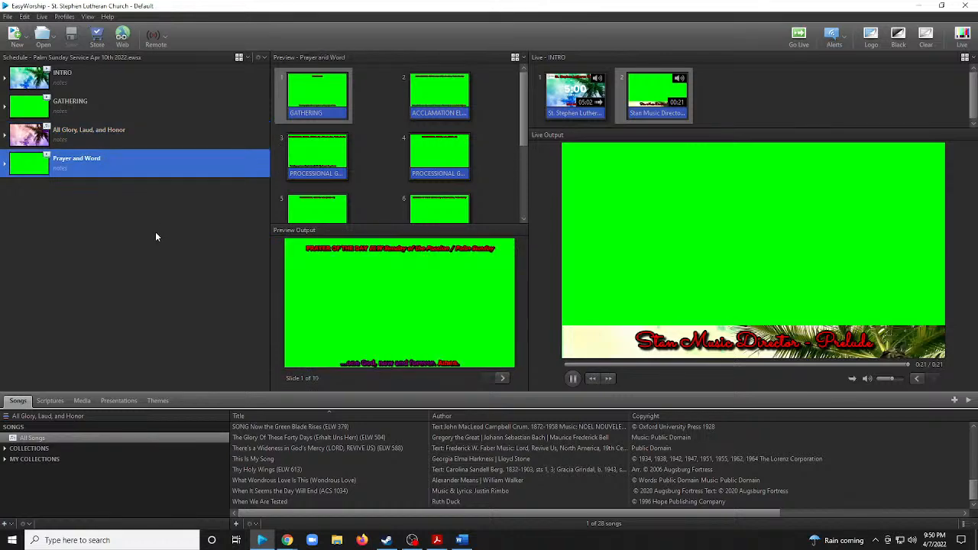
left_click(70, 134)
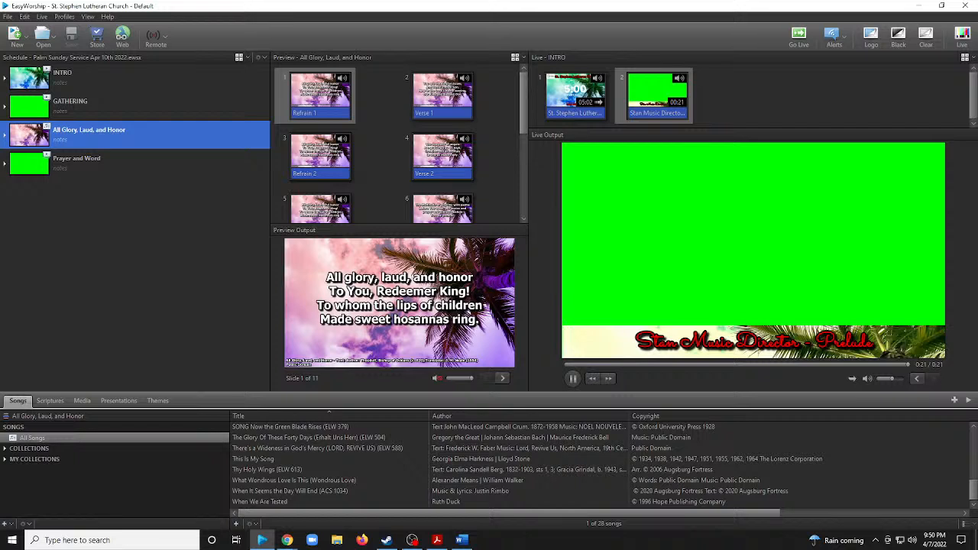
Switch to the Chrome browser.
left_click(287, 540)
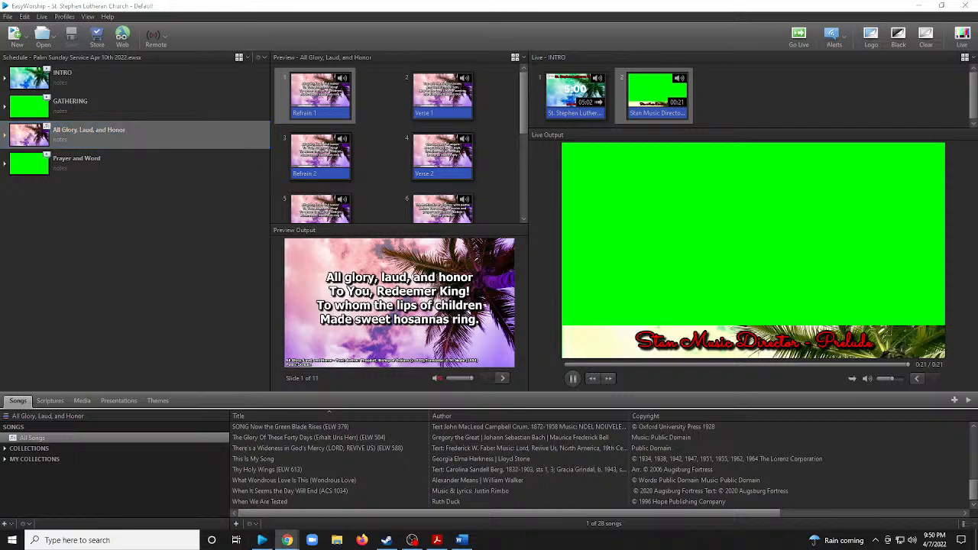